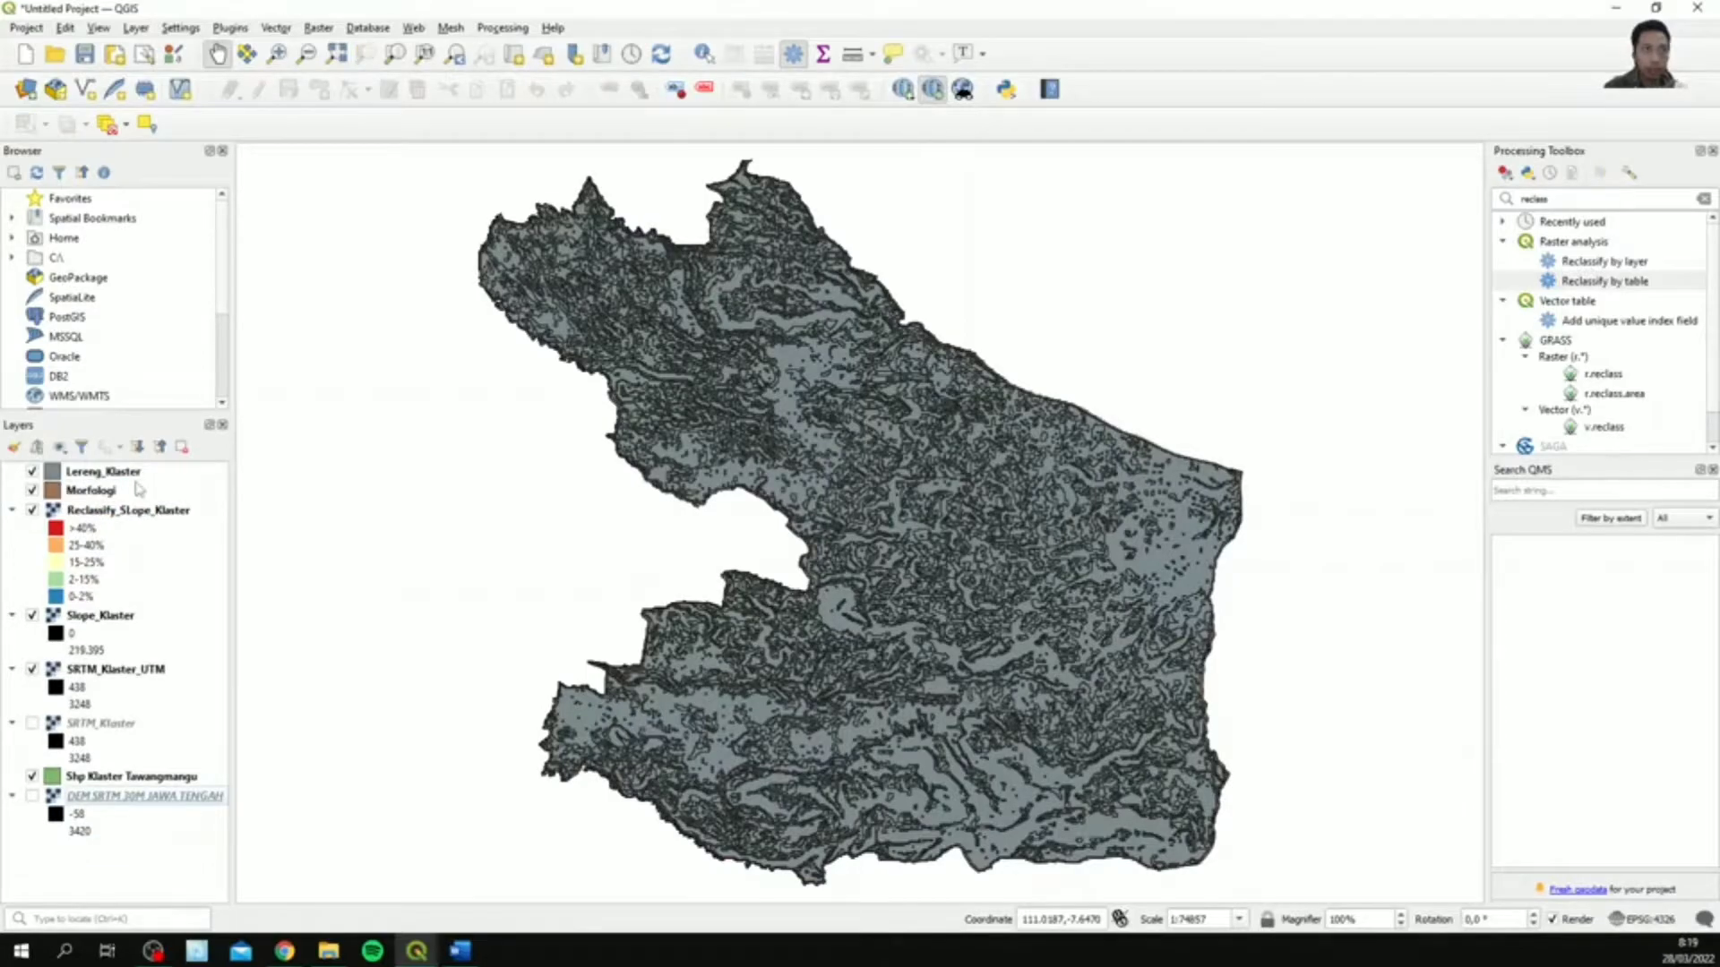
- Check which coordinate reference system is assigned to the Morfologi layer in its source properties
click(33, 490)
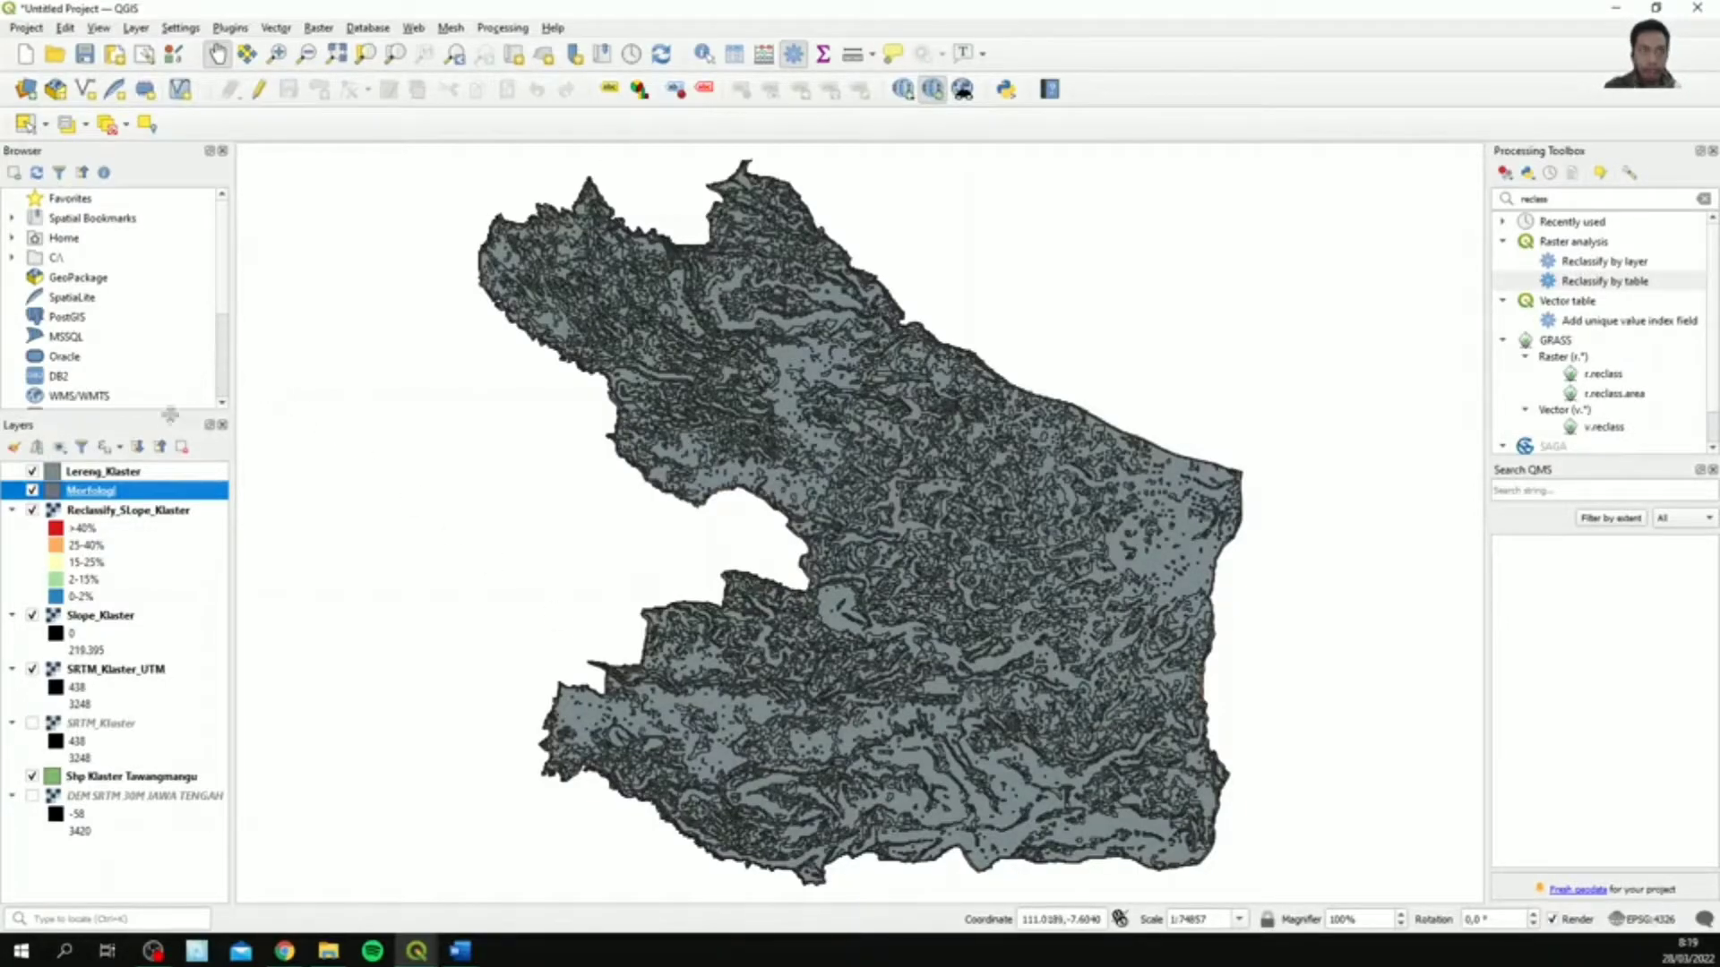
right_click(143, 493)
click(176, 398)
click(318, 211)
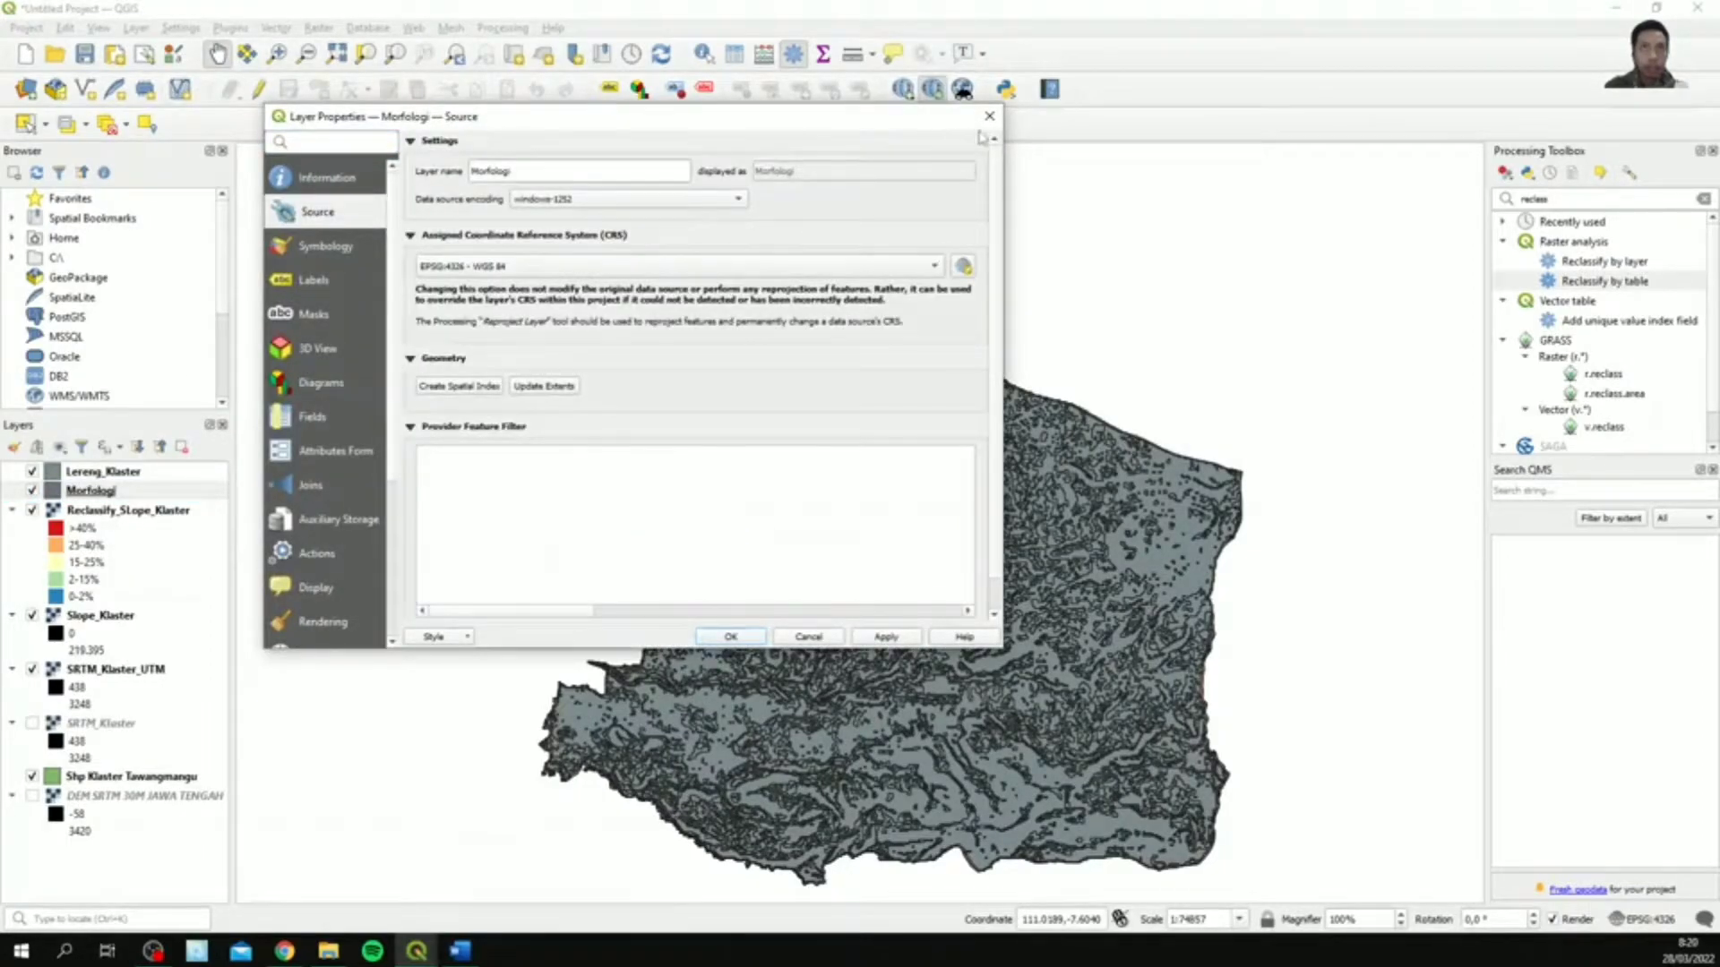
key(alt+Tab)
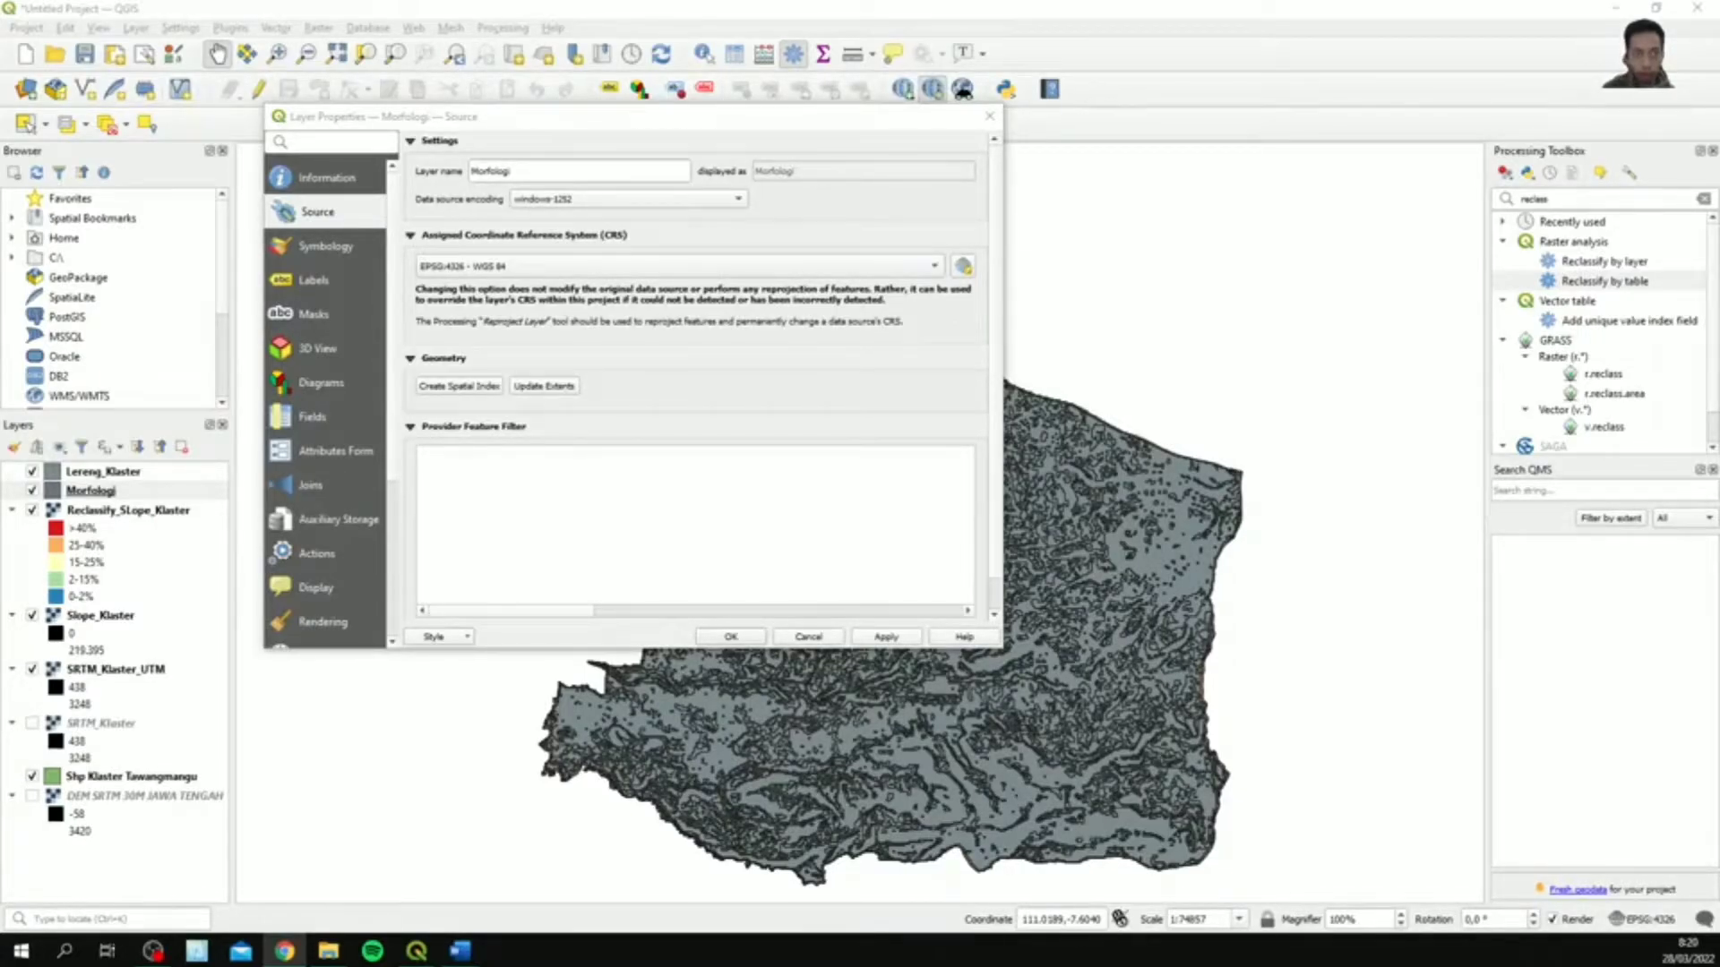
click(989, 117)
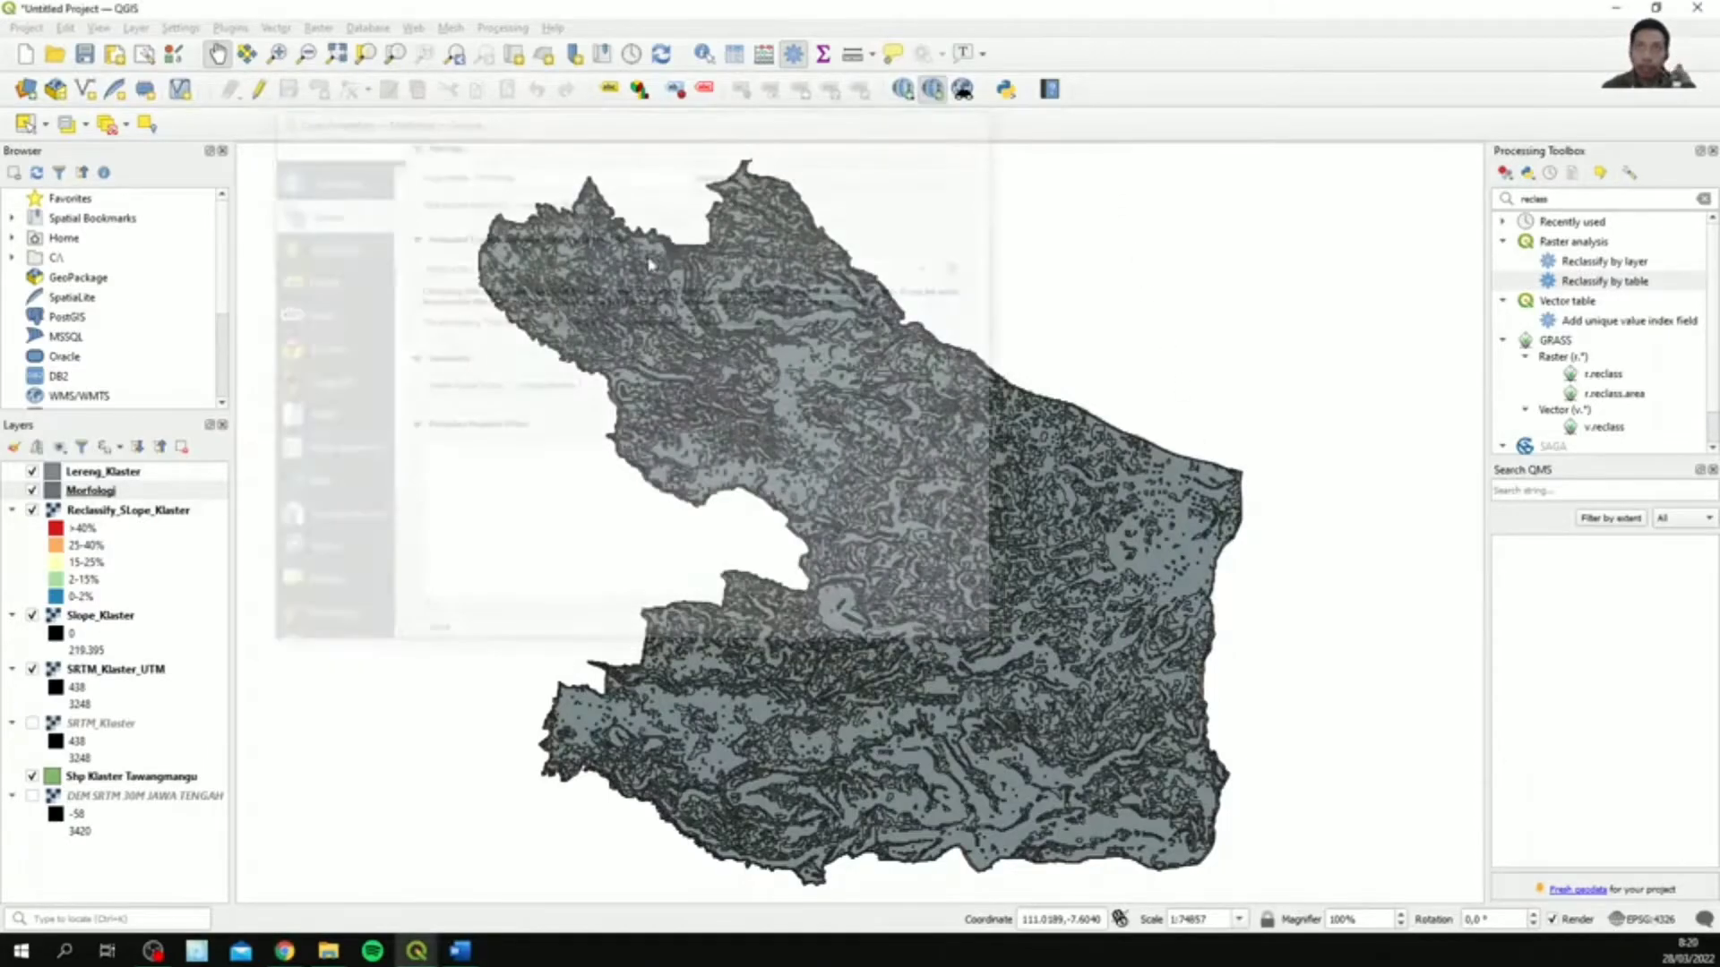
- Check which coordinate reference system is assigned to the Lereng_Klaster layer
right_click(188, 479)
click(331, 844)
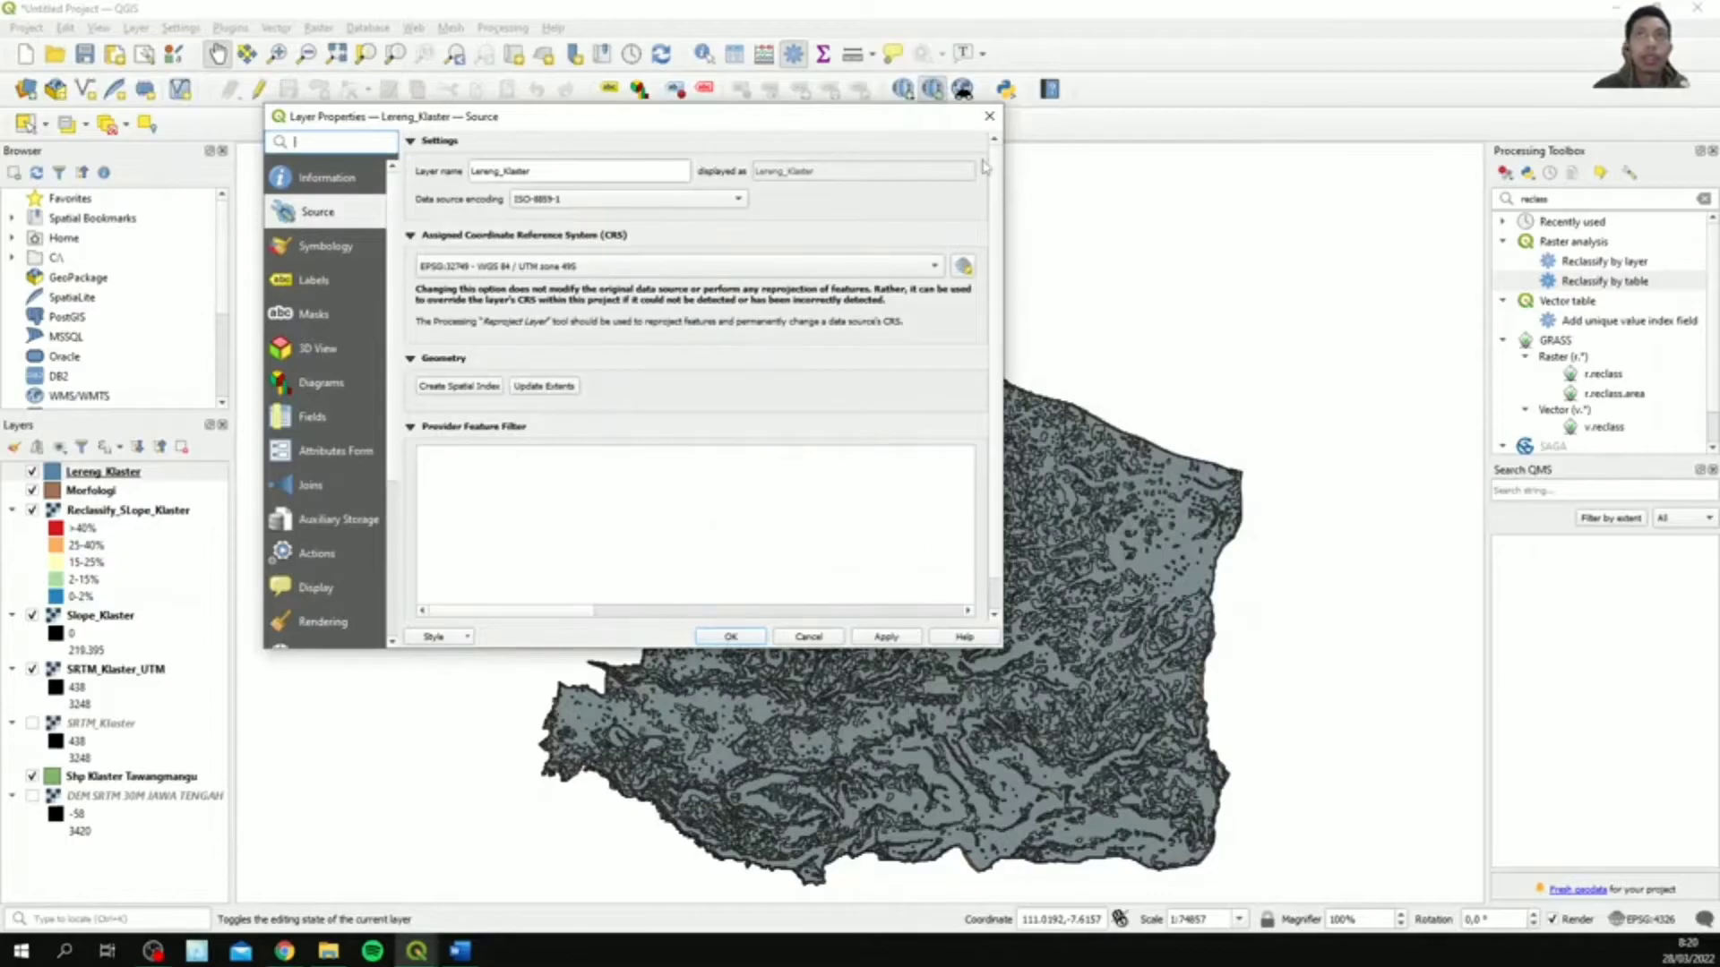
click(989, 116)
- Start the Reproject Layer tool with the Morfologi layer as the input
click(106, 490)
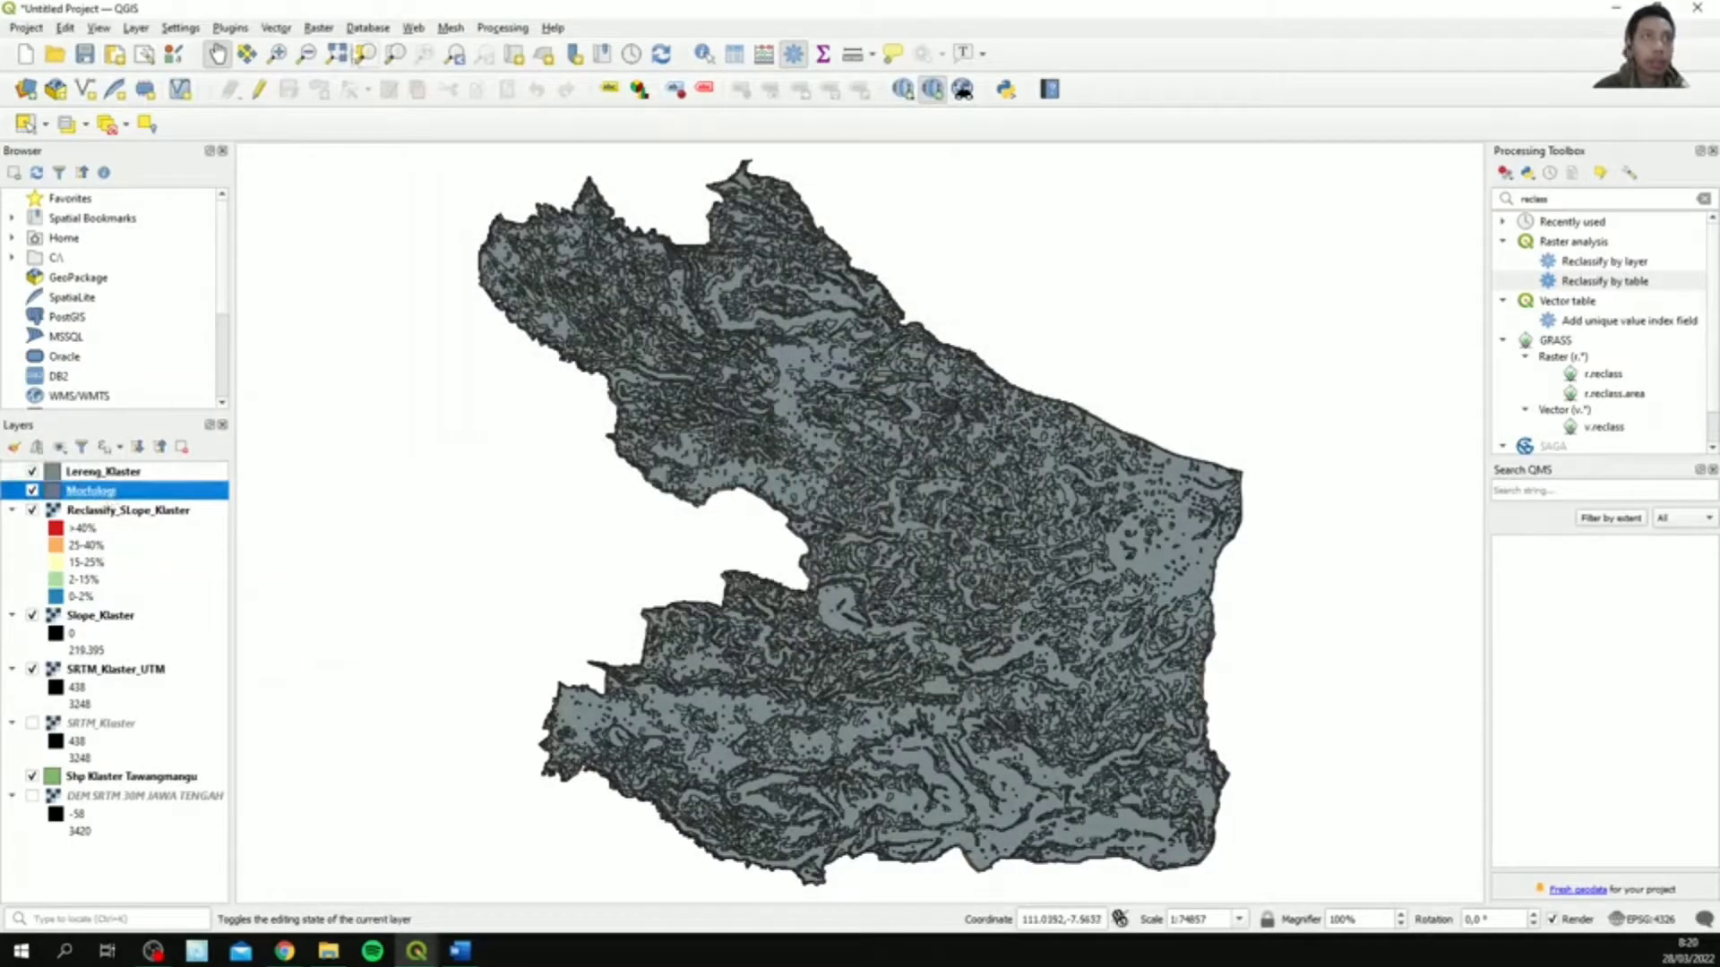
click(278, 28)
mouse_move(297, 51)
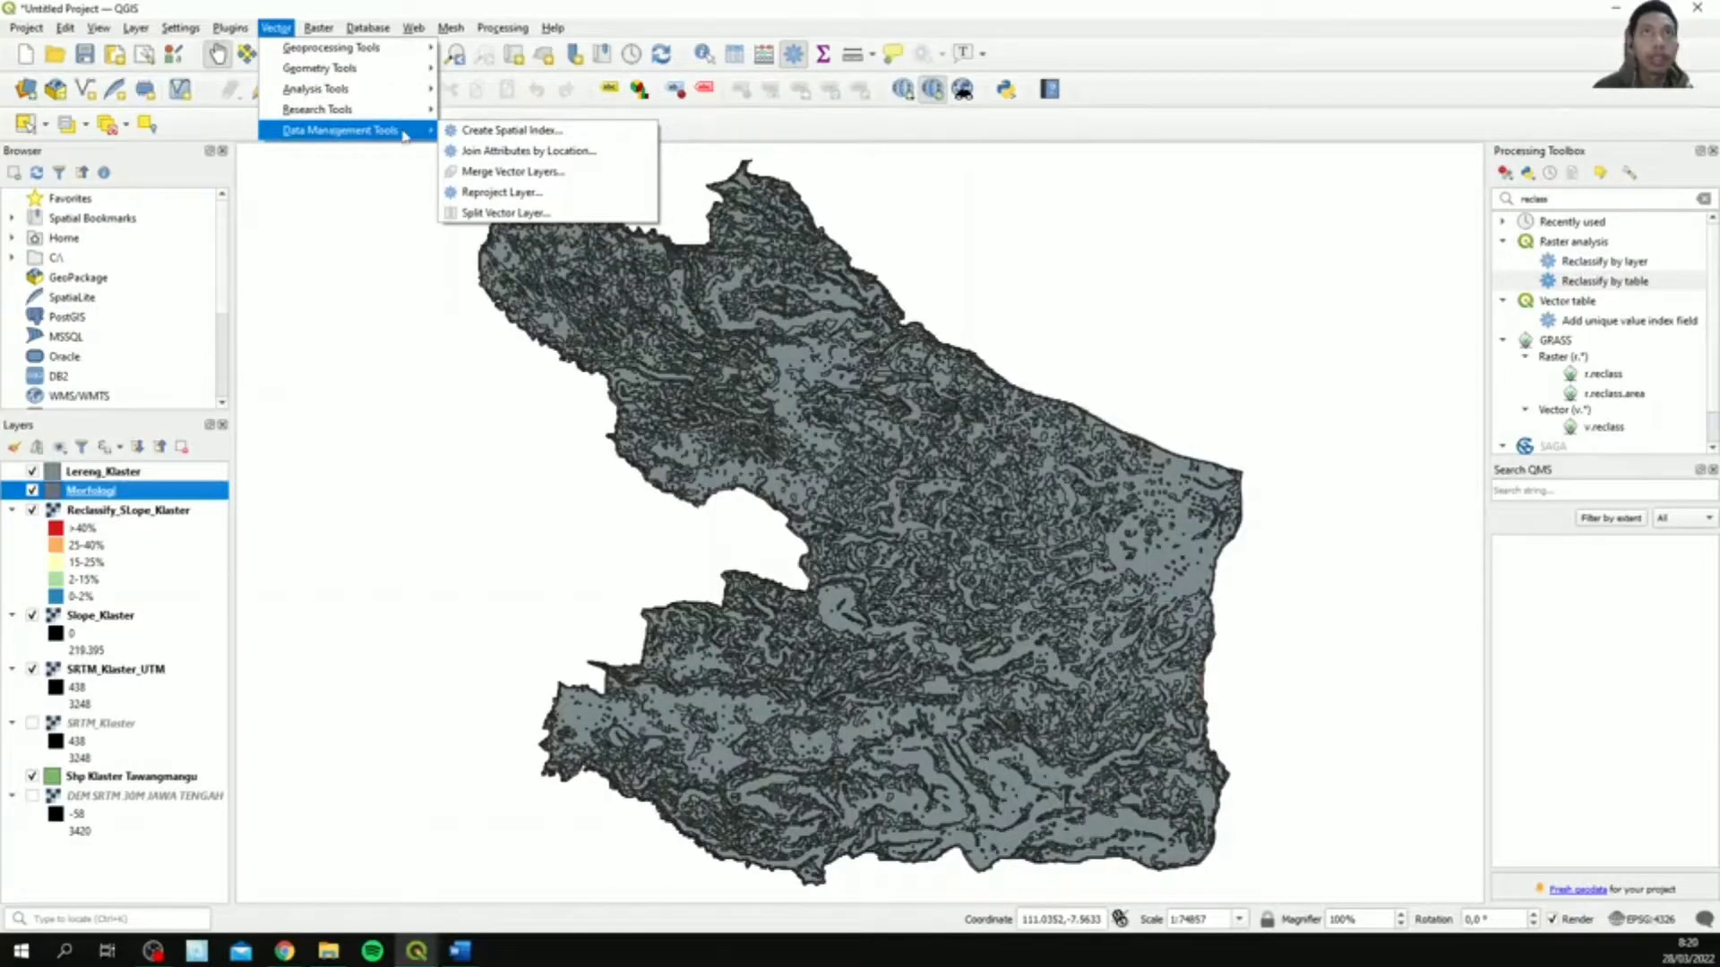
click(543, 194)
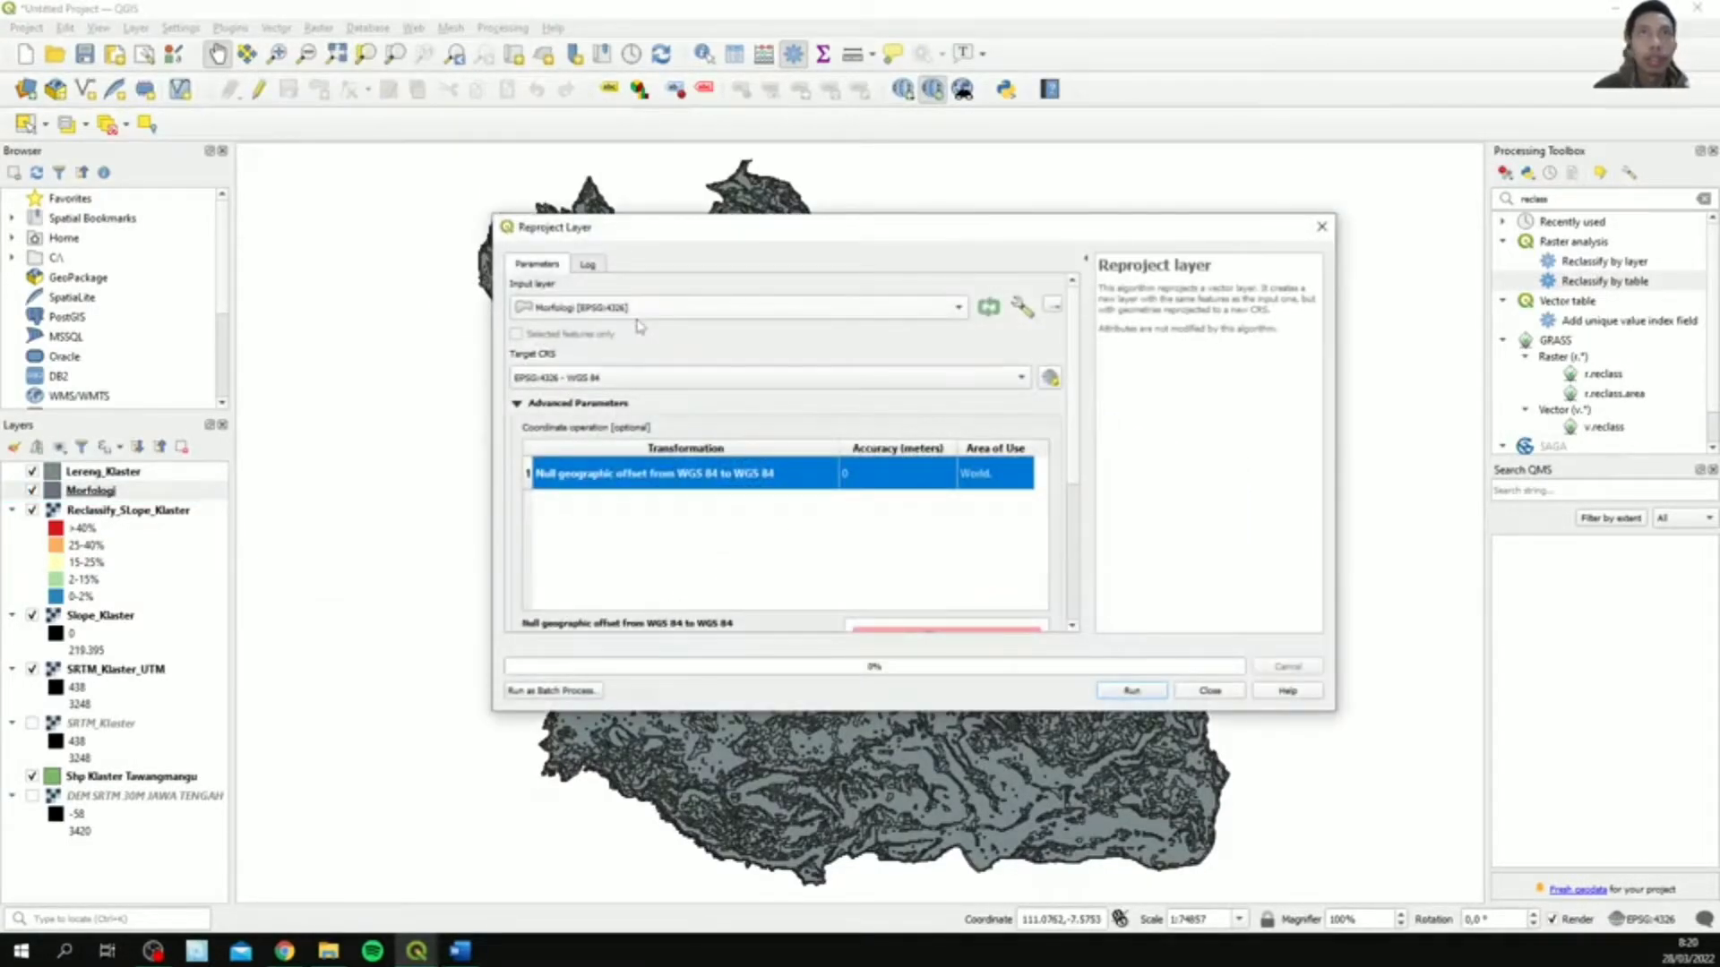
click(633, 310)
click(634, 310)
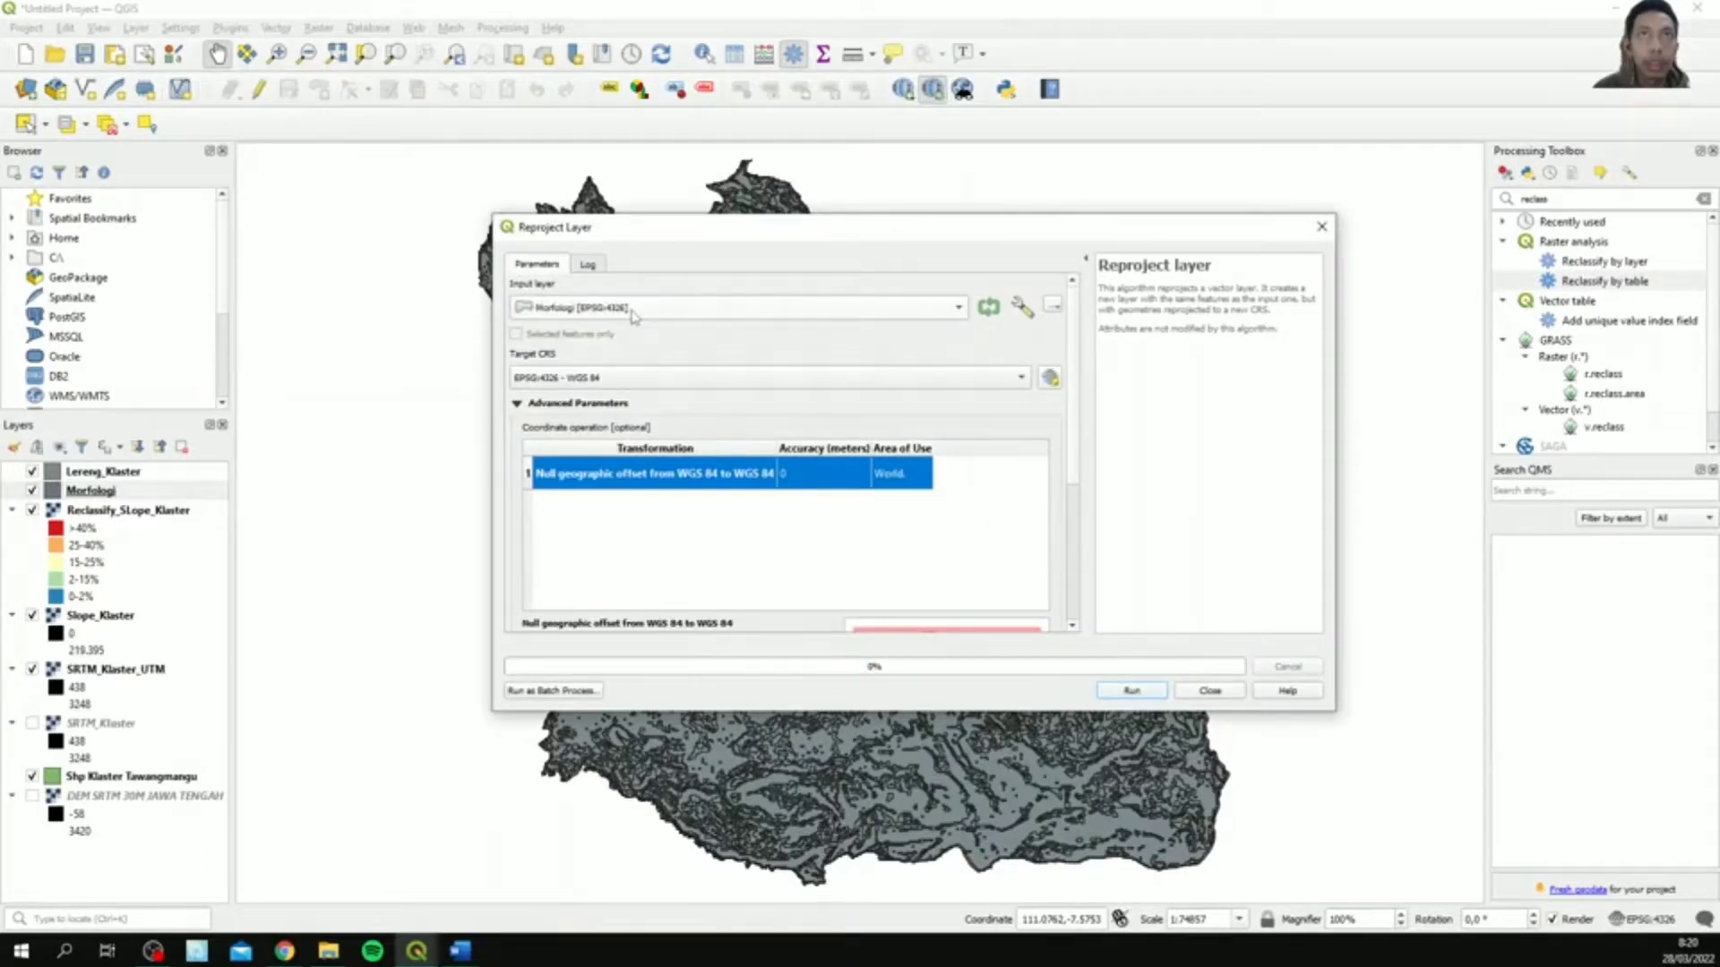
- Try the project CRS as the target CRS of the reprojection
click(649, 376)
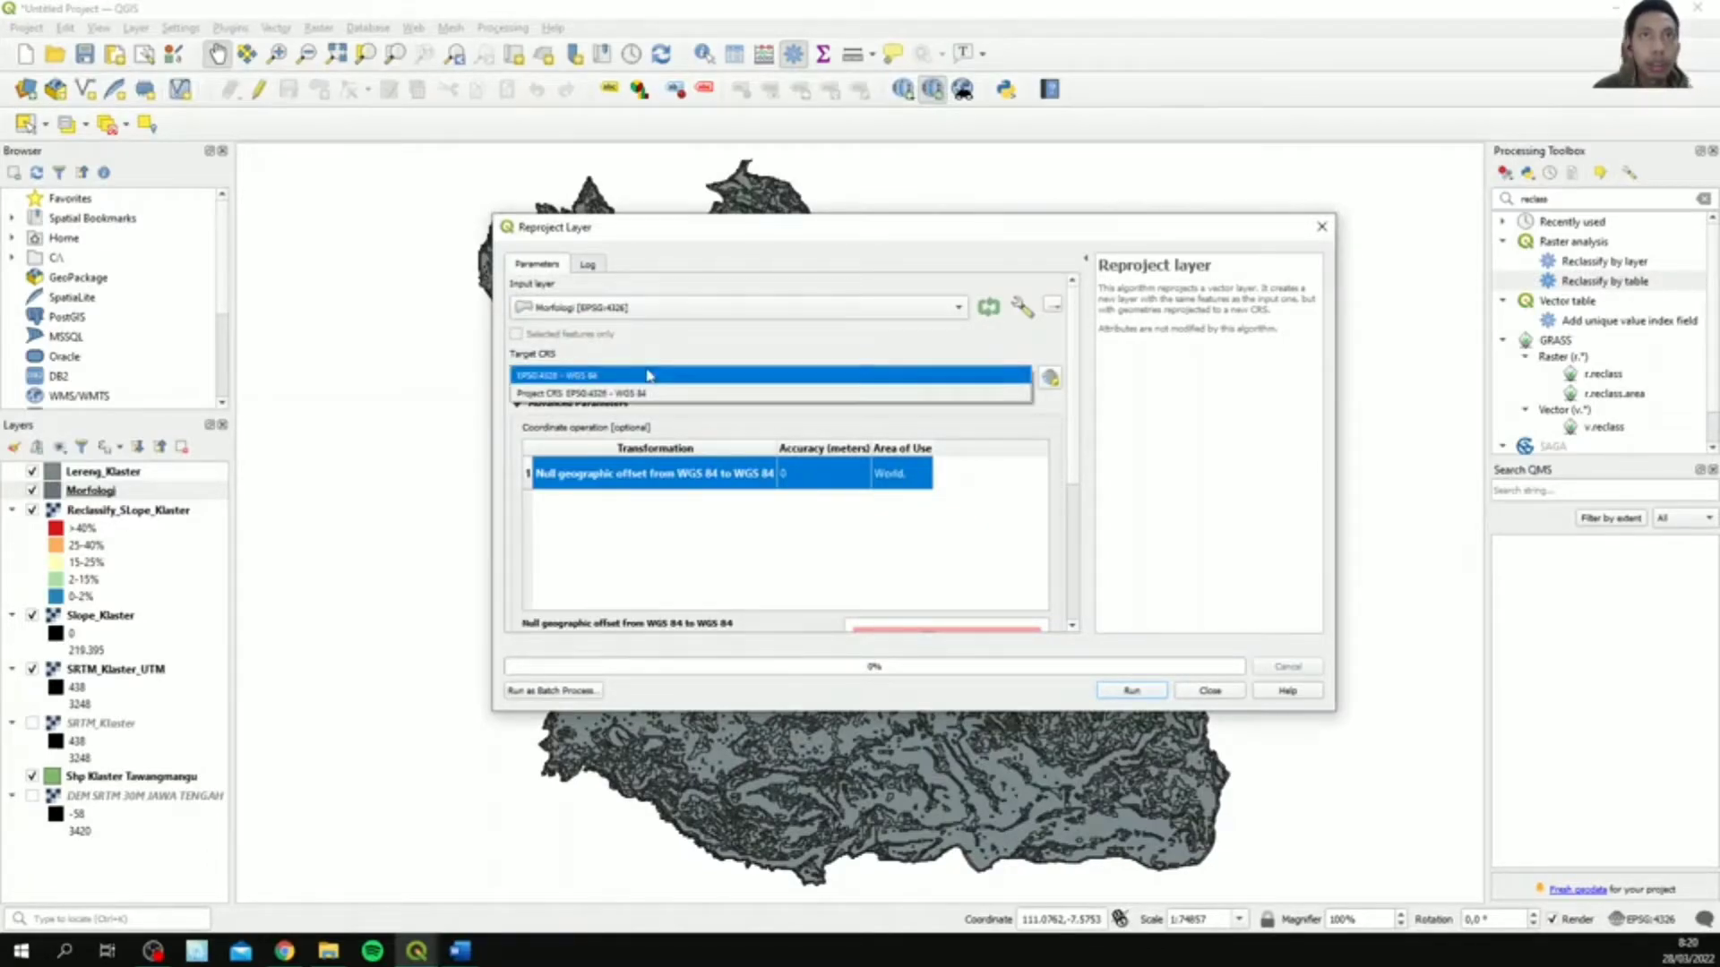
click(648, 375)
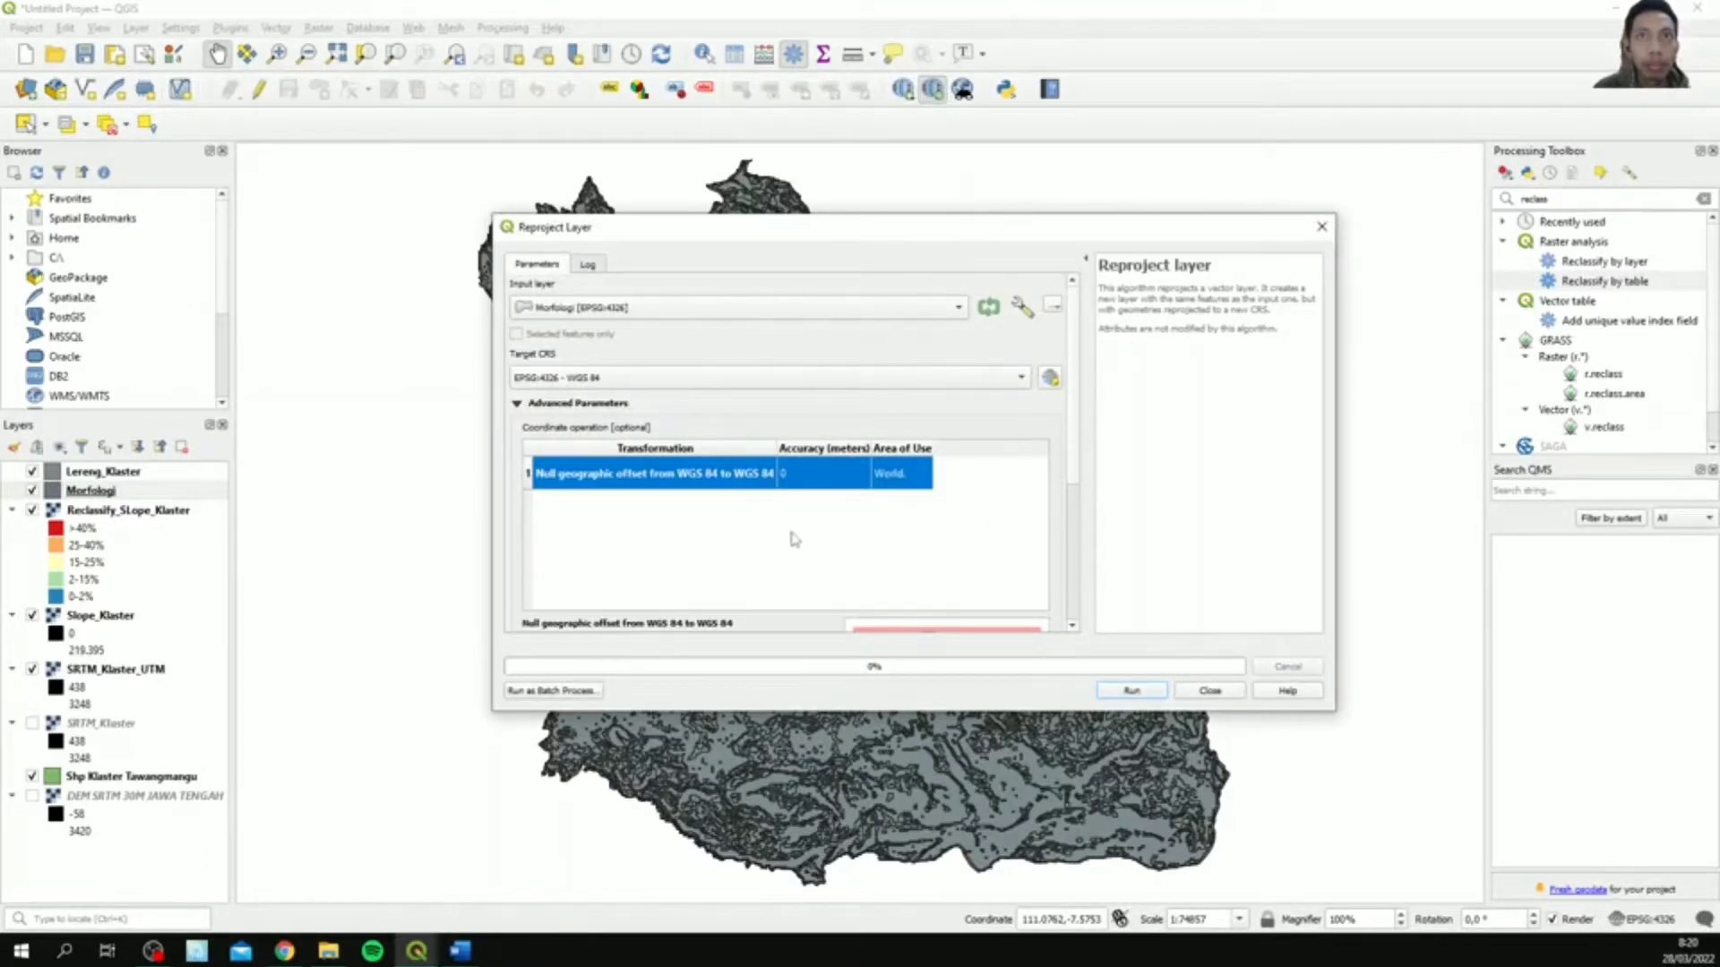
scroll(760, 550, down, 3)
scroll(761, 551, up, 3)
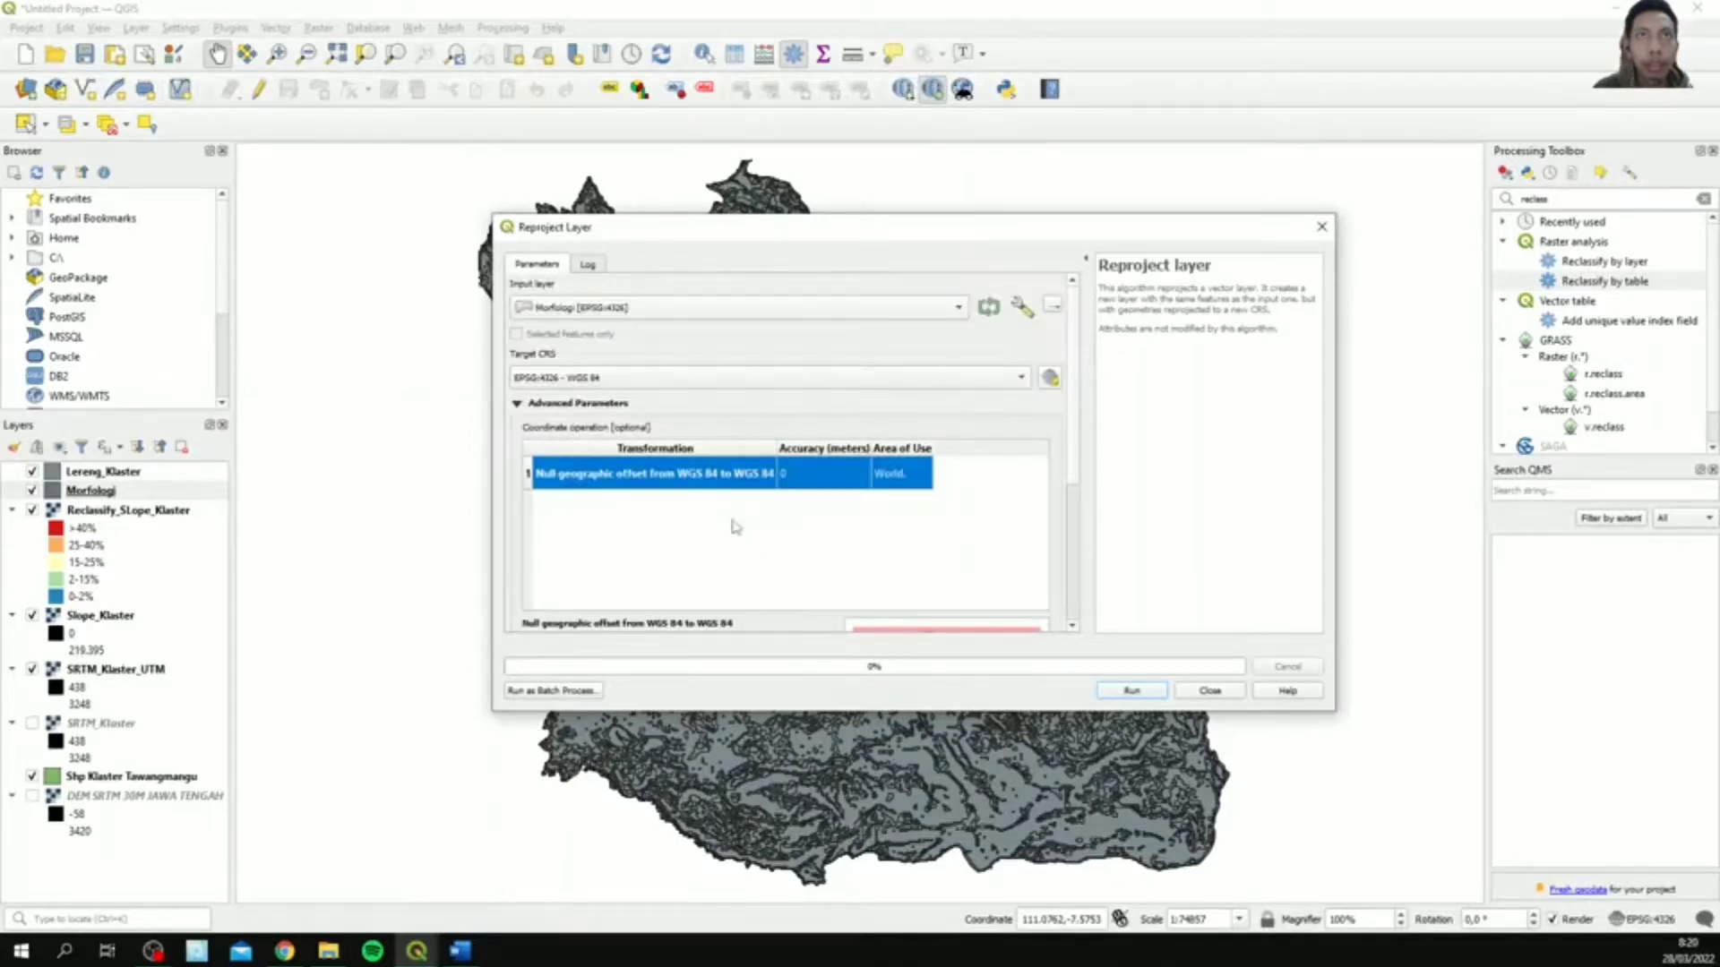
click(575, 379)
click(580, 394)
- Find UTM zone 49S among the coordinate systems and set the target CRS to WGS 84 / UTM zone 49S (EPSG:32749)
click(1053, 380)
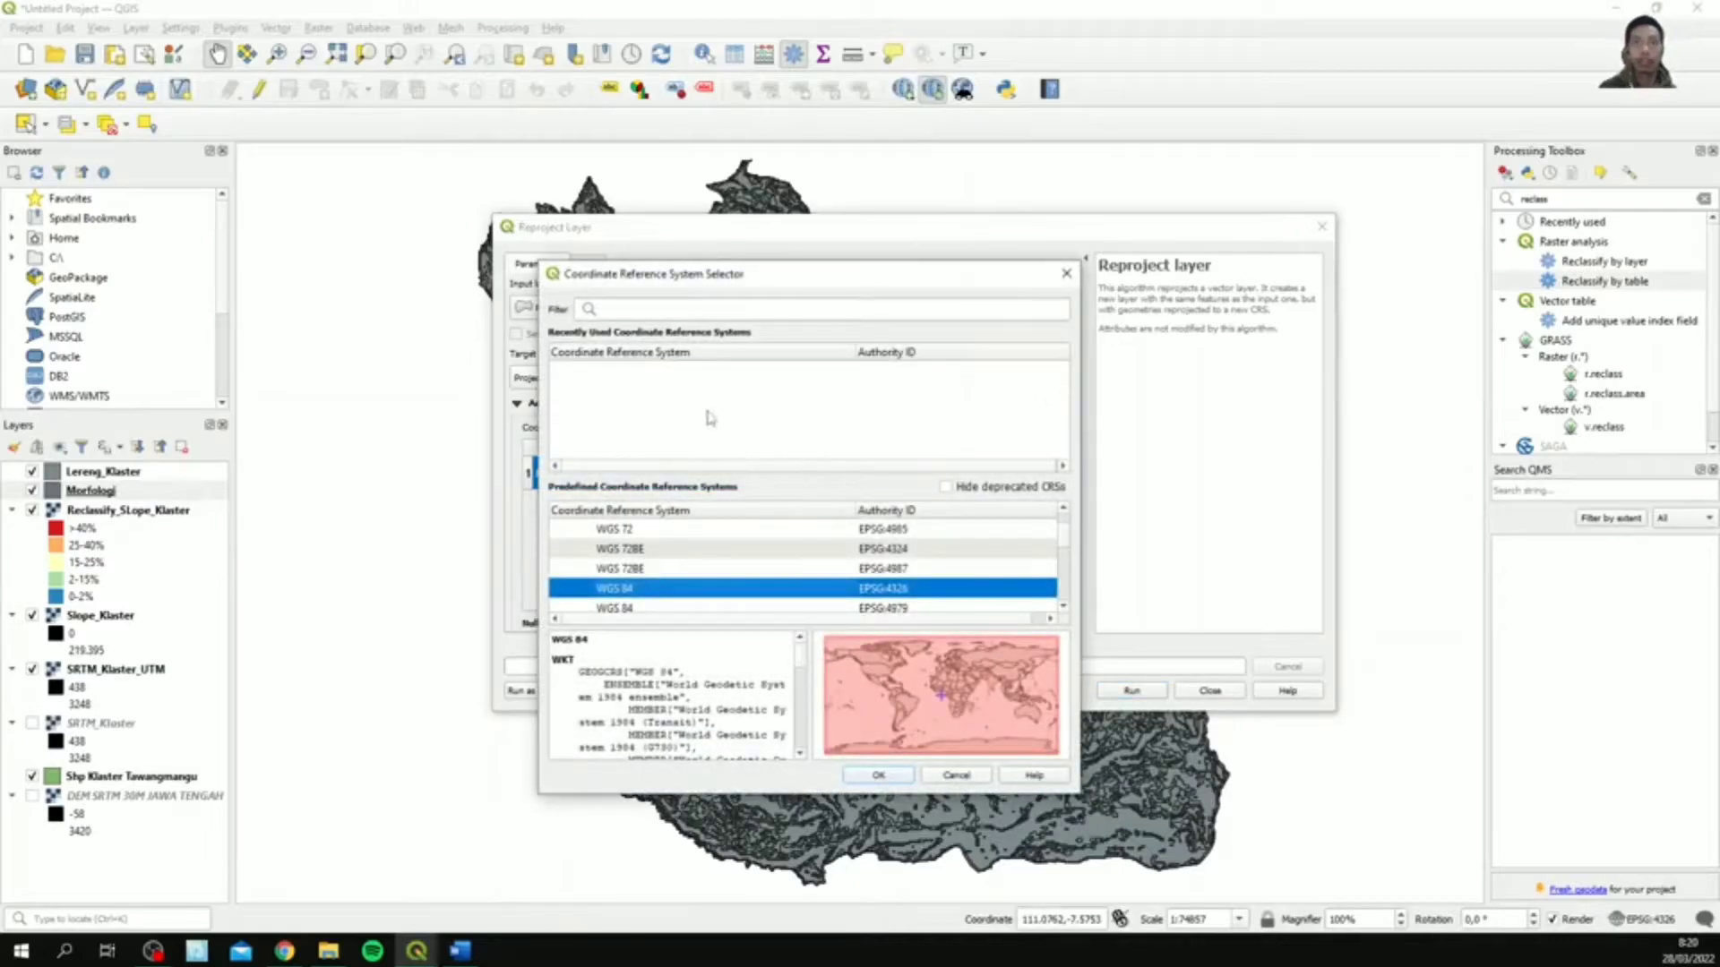
click(702, 309)
text(UTM zone)
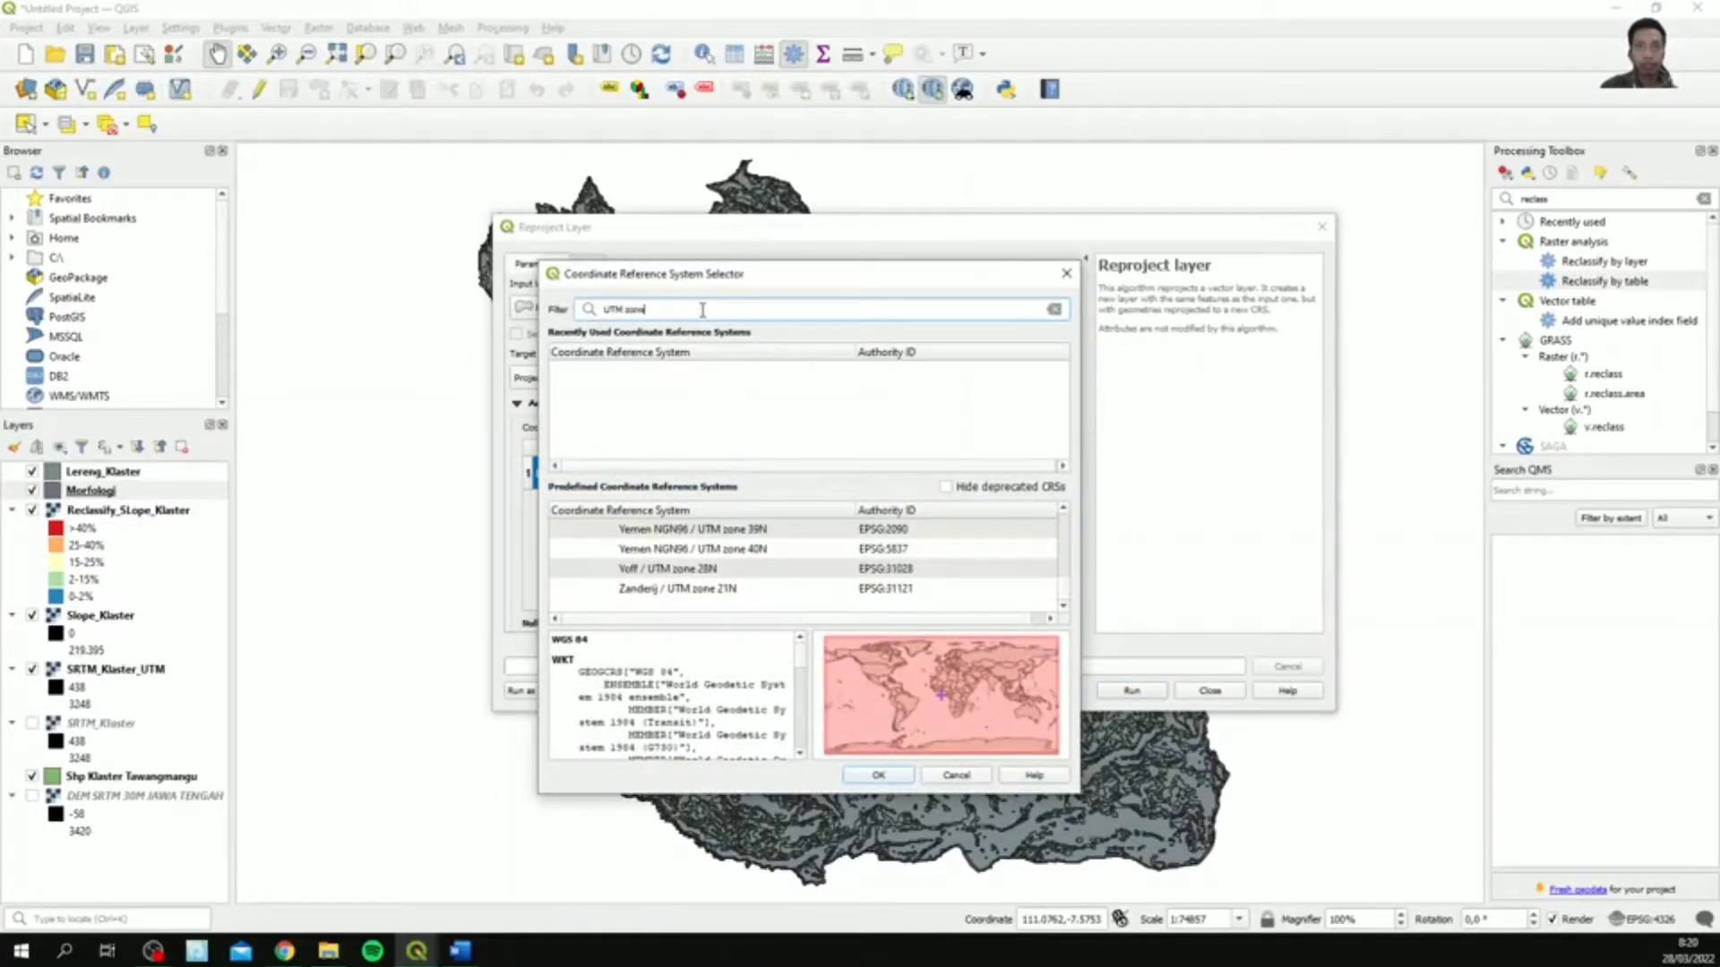
text( 49s)
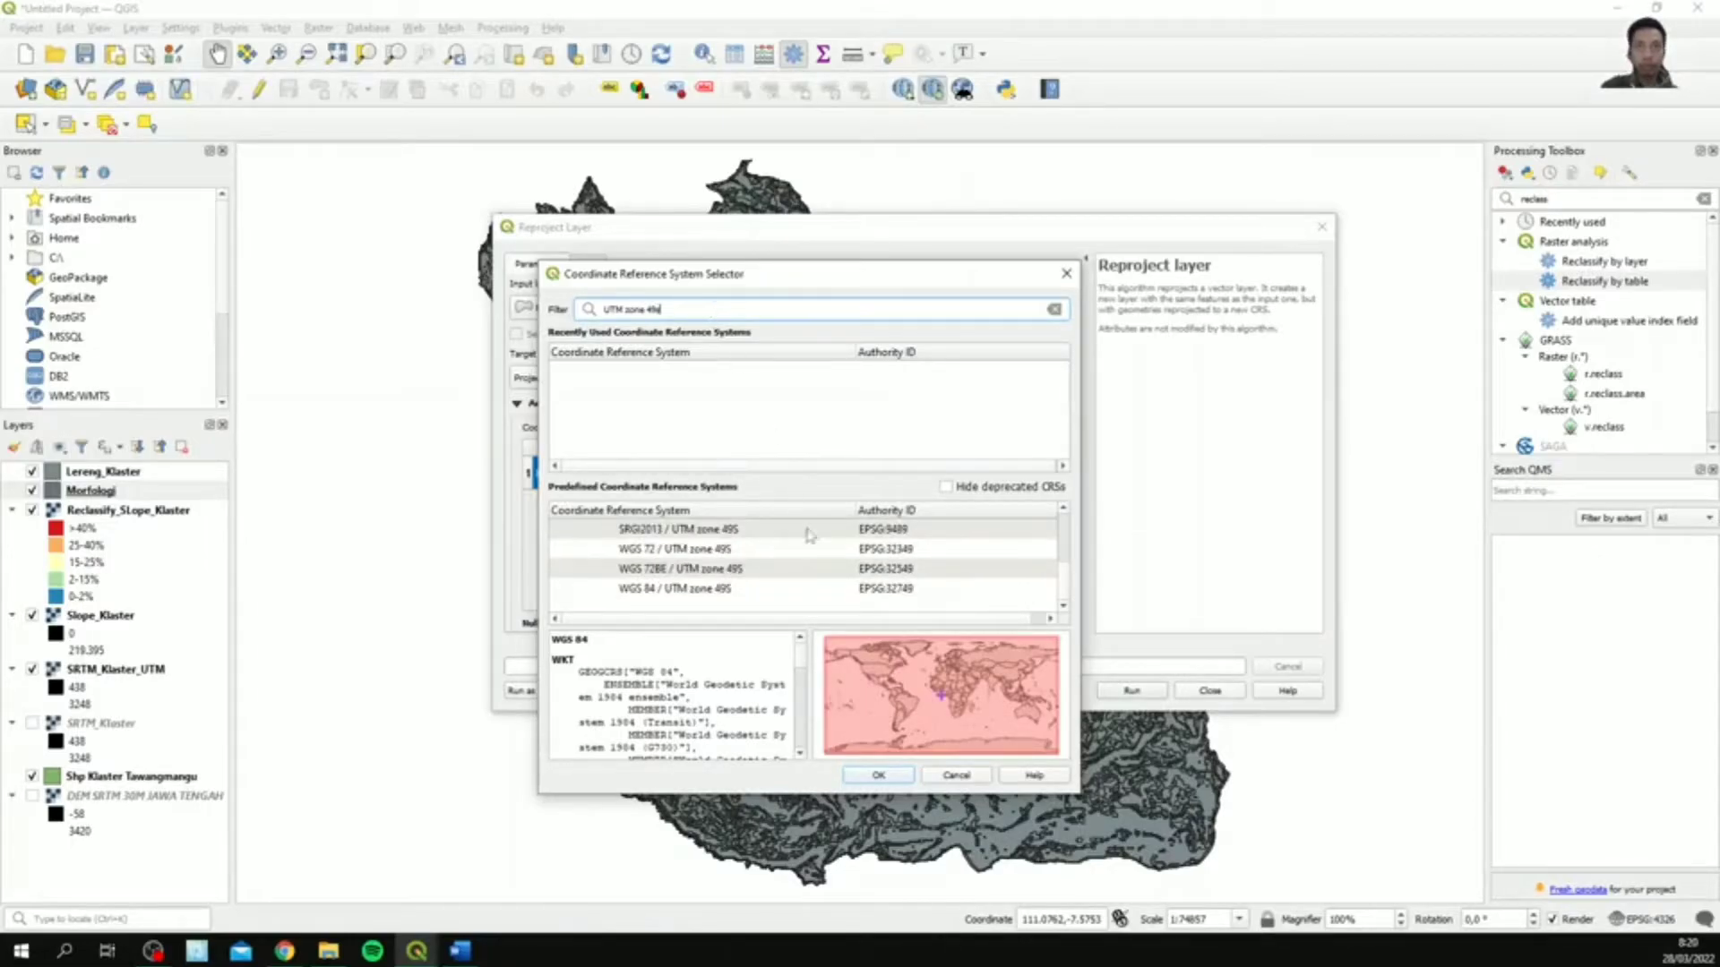
click(818, 591)
click(878, 776)
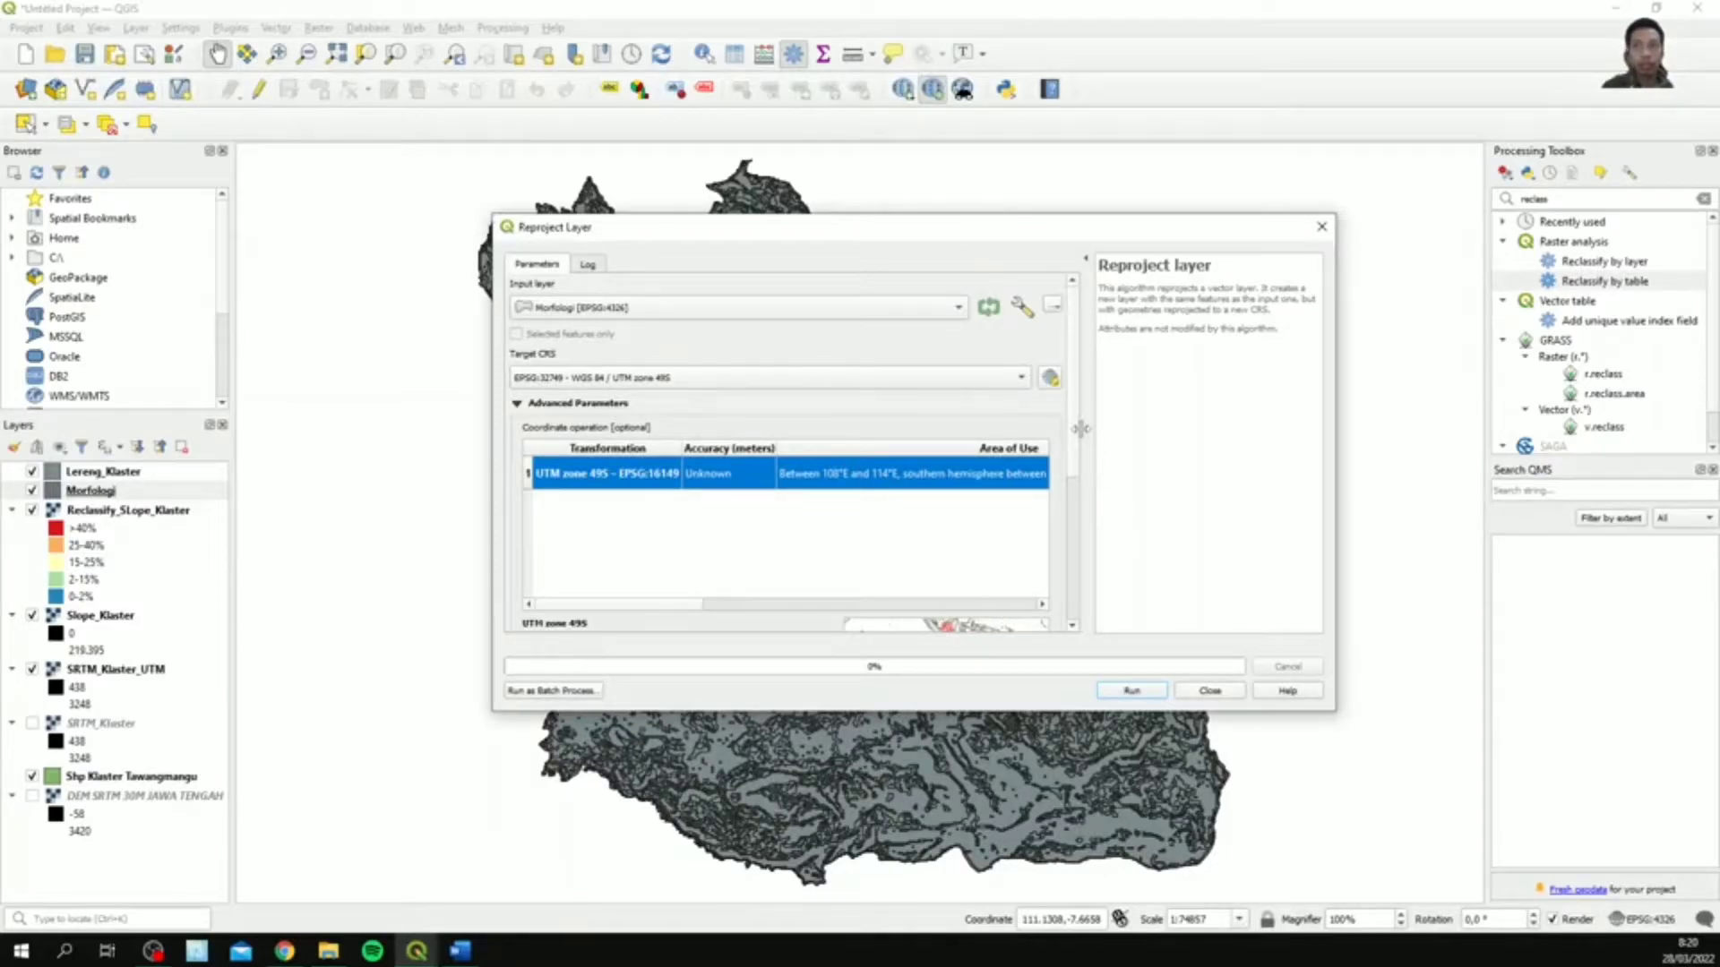
- Set the reprojected output to a shapefile named Morfologi reproject in the v2 folder and run the reprojection
drag(1080, 435, 1074, 620)
click(1053, 560)
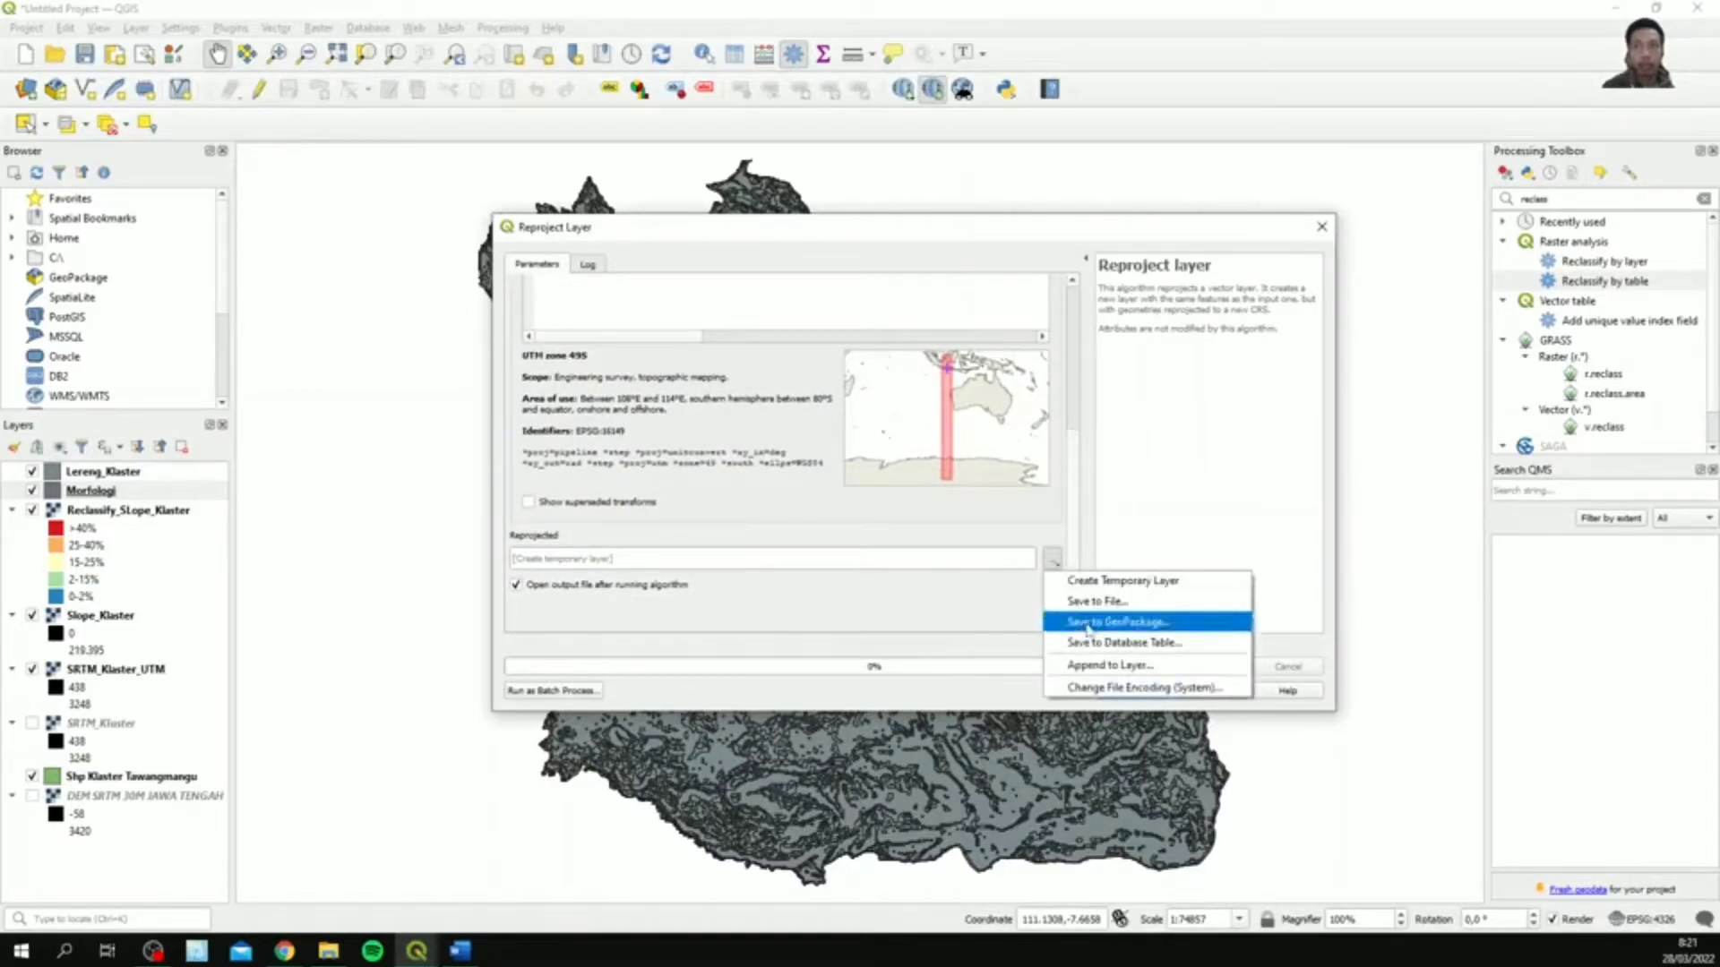
click(1108, 604)
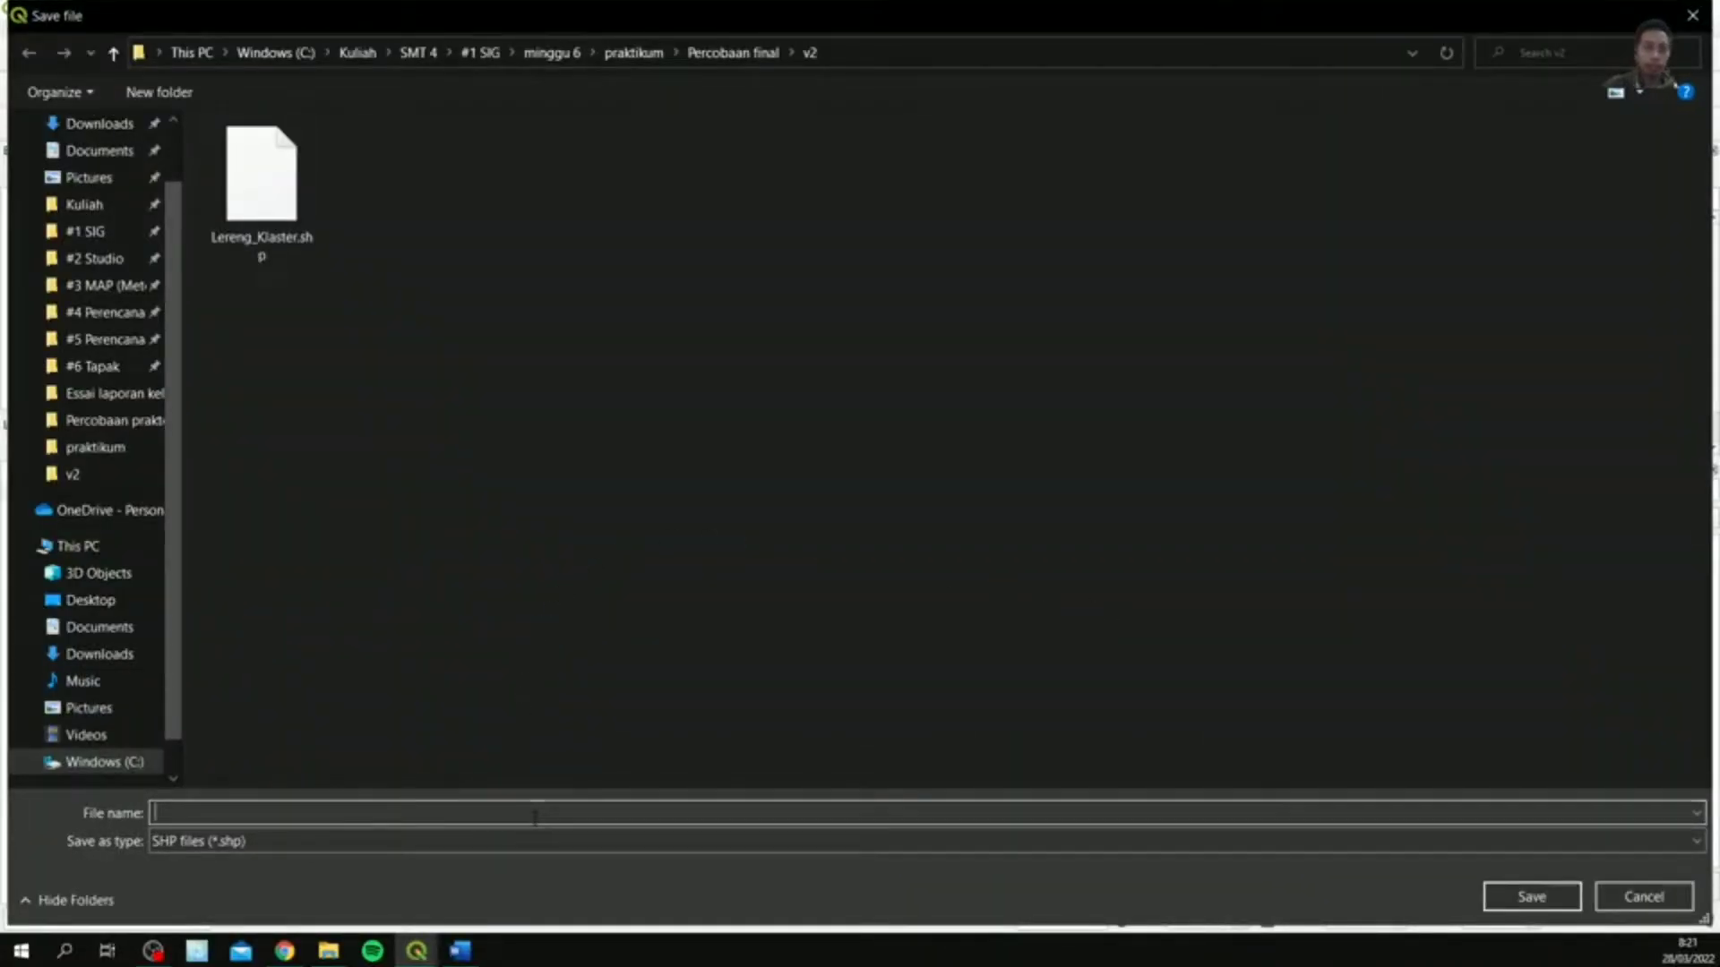
text(Morfologi)
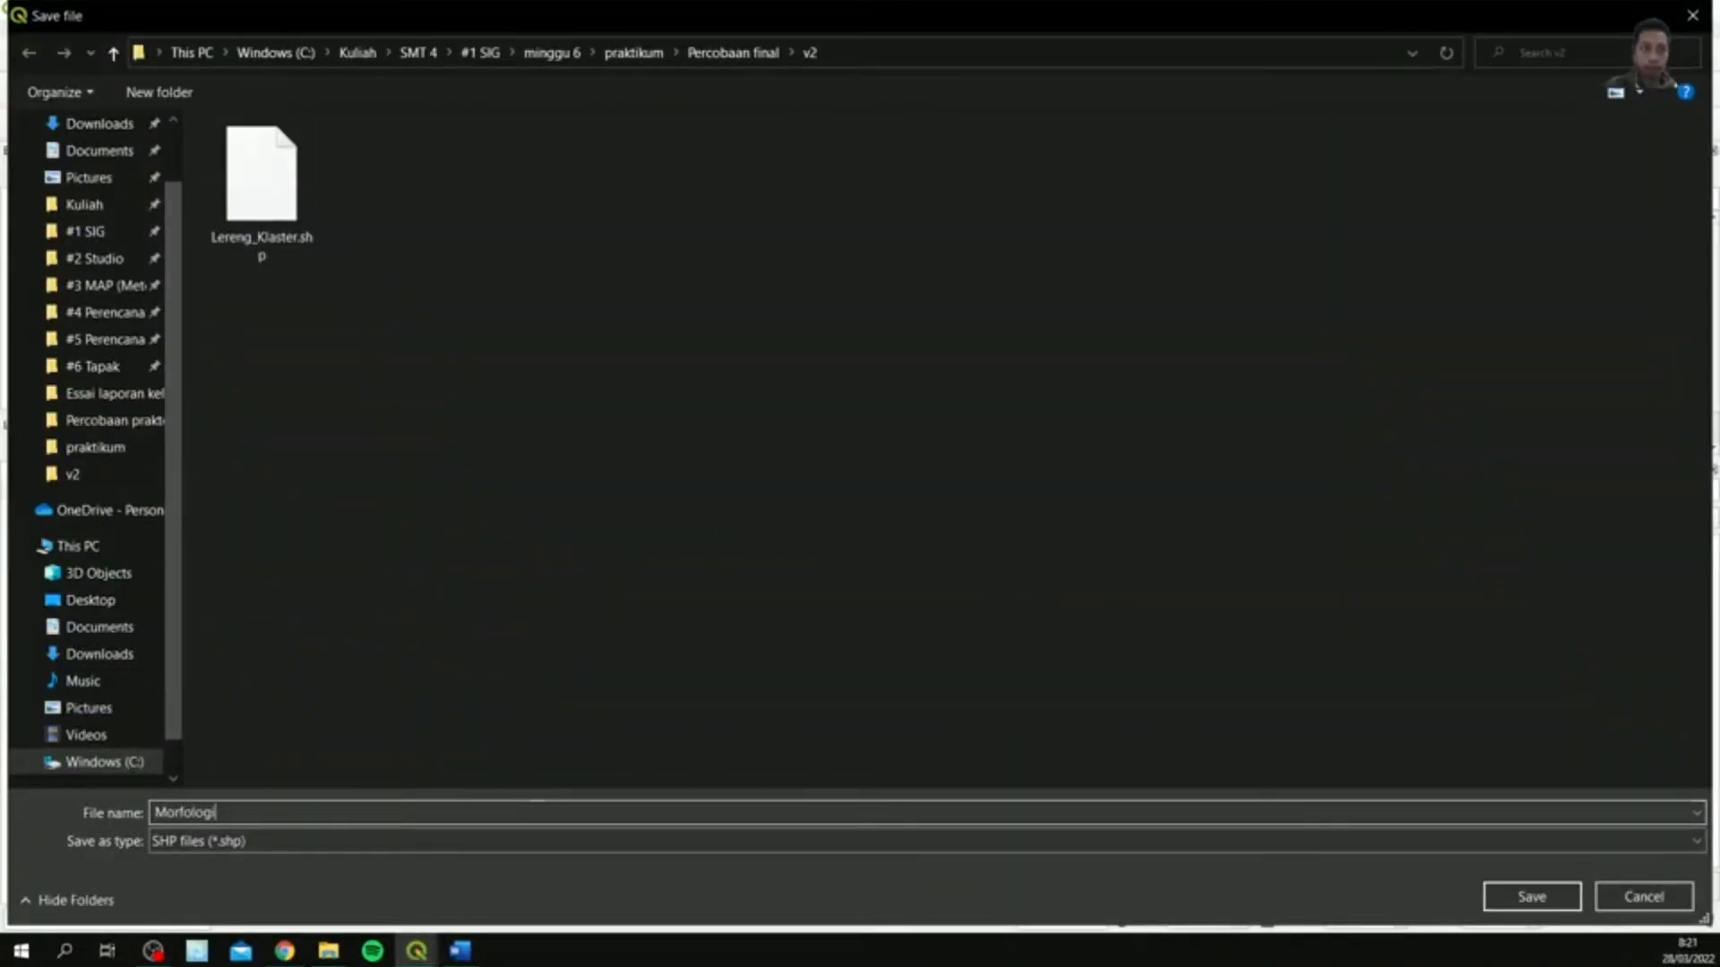
text( reproject)
click(1523, 897)
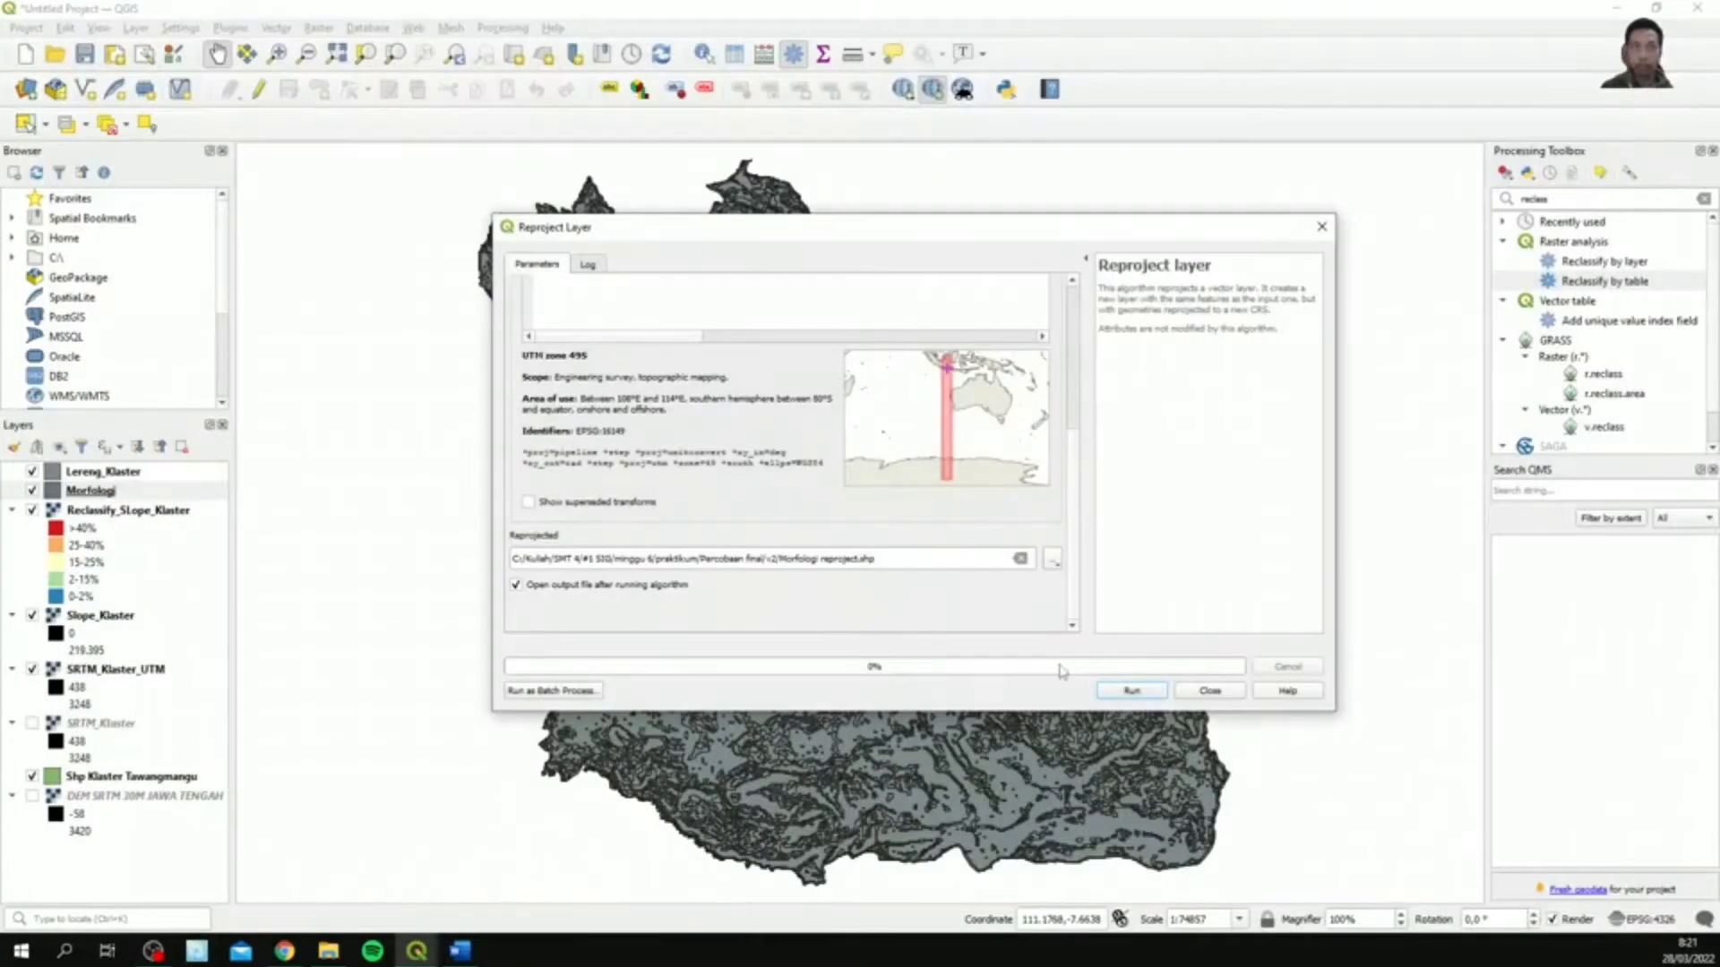
click(1131, 691)
click(1189, 694)
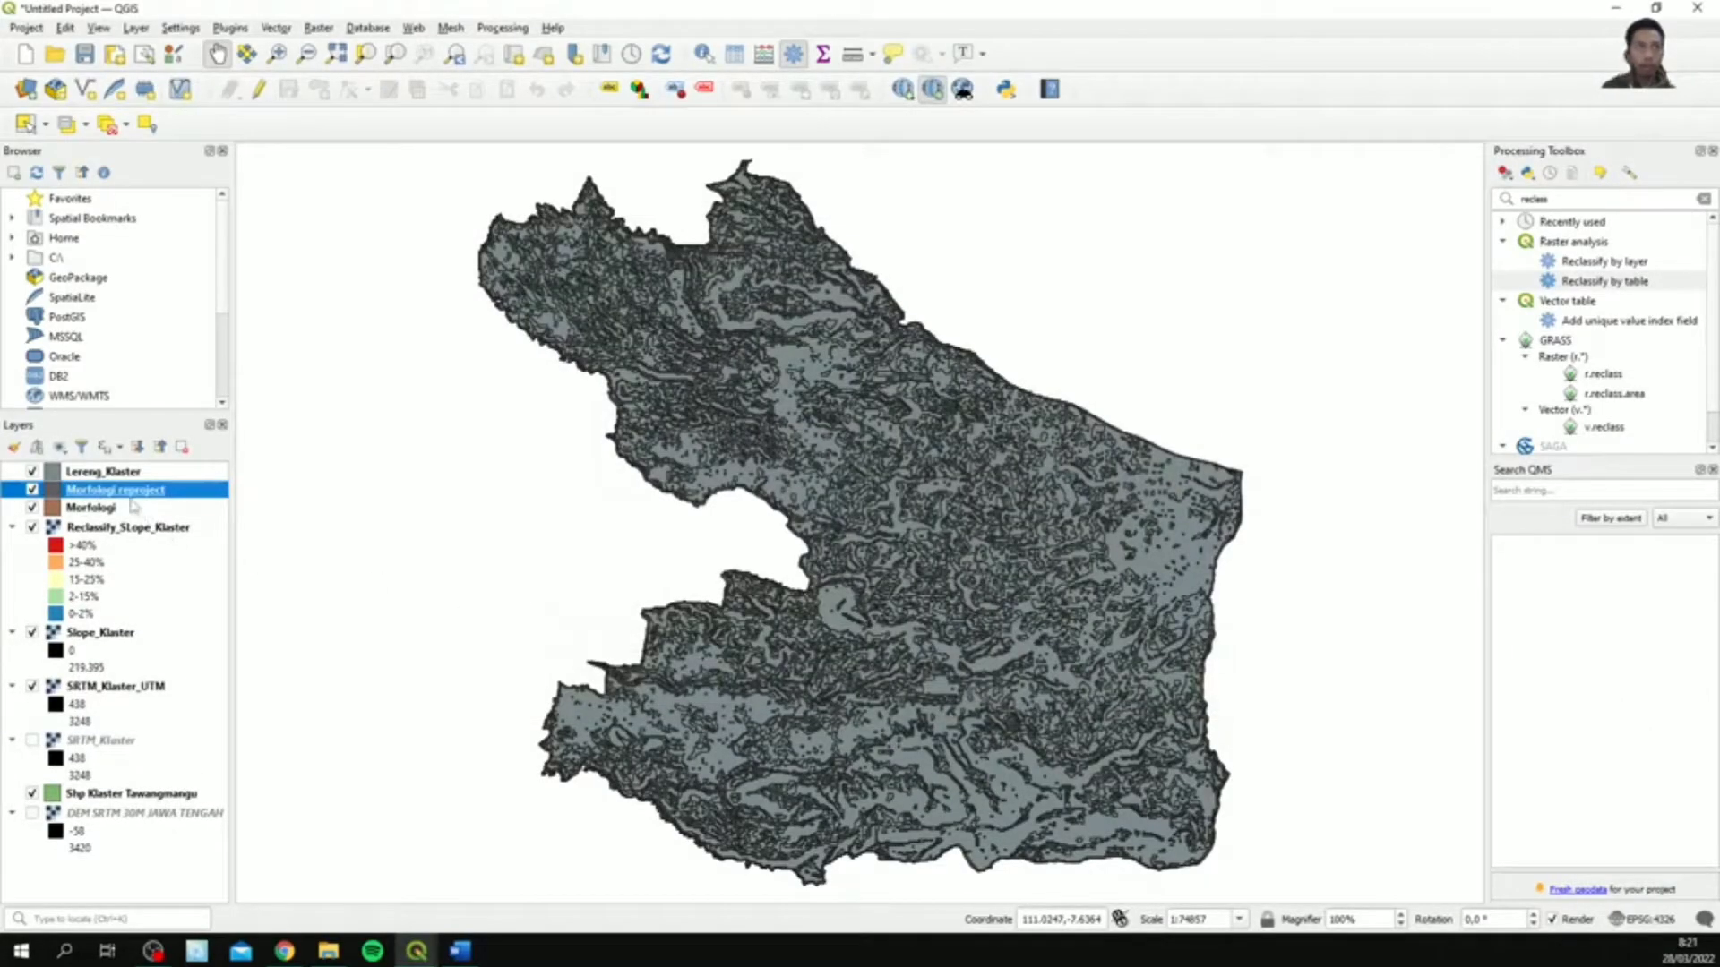
- Hide the original Morfologi layer and check the coordinate reference system of the Morfologi reproject layer
click(33, 508)
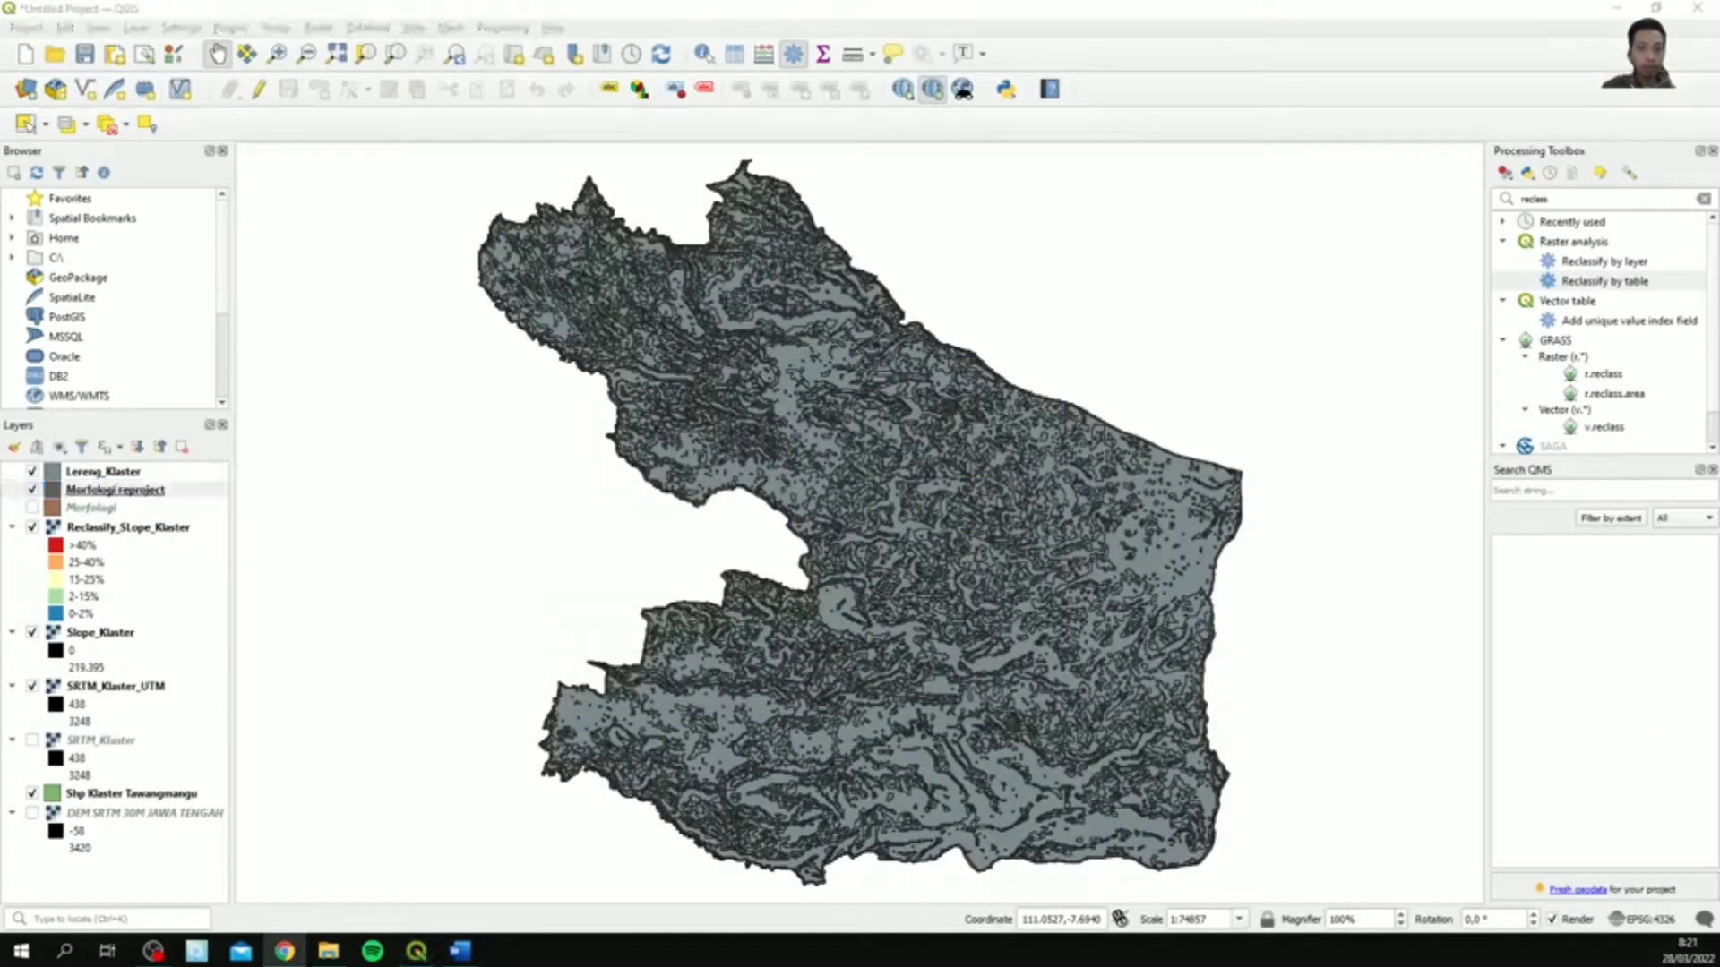
click(142, 495)
right_click(141, 495)
click(277, 405)
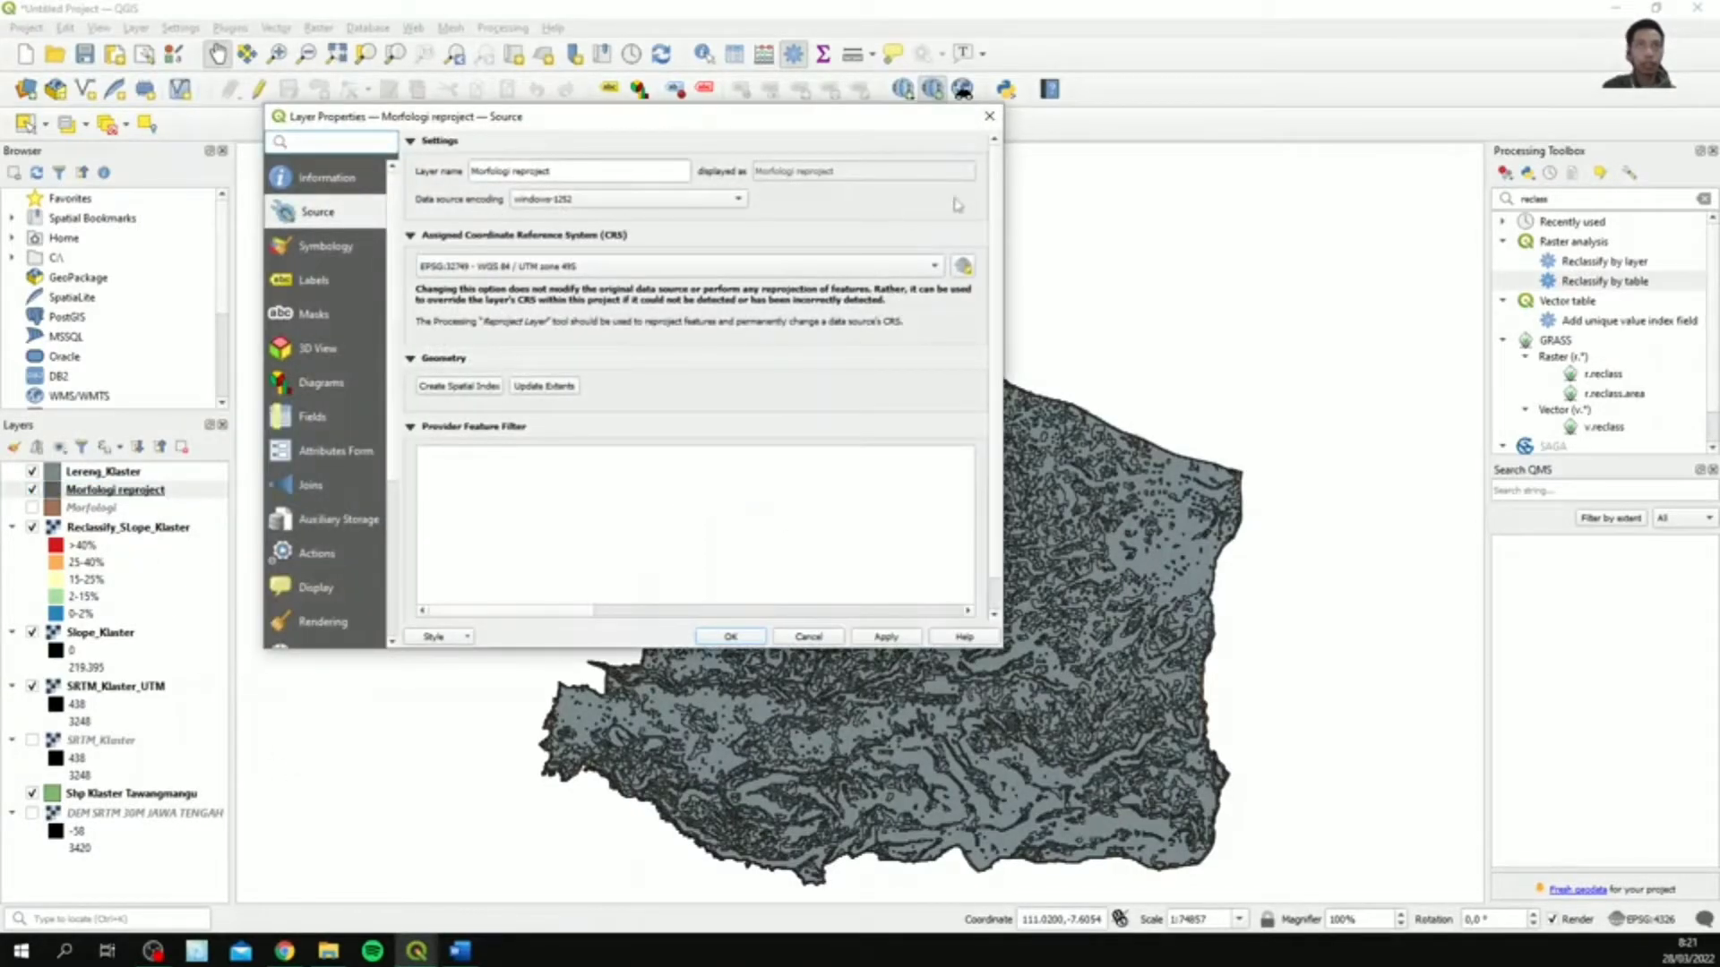
click(992, 112)
- Hide the Reclassify_SLope_Klaster, Slope_Klaster, SRTM_Klaster_UTM and Shp Klaster Tawangmangu layers, keeping Lereng_Klaster shown
click(31, 472)
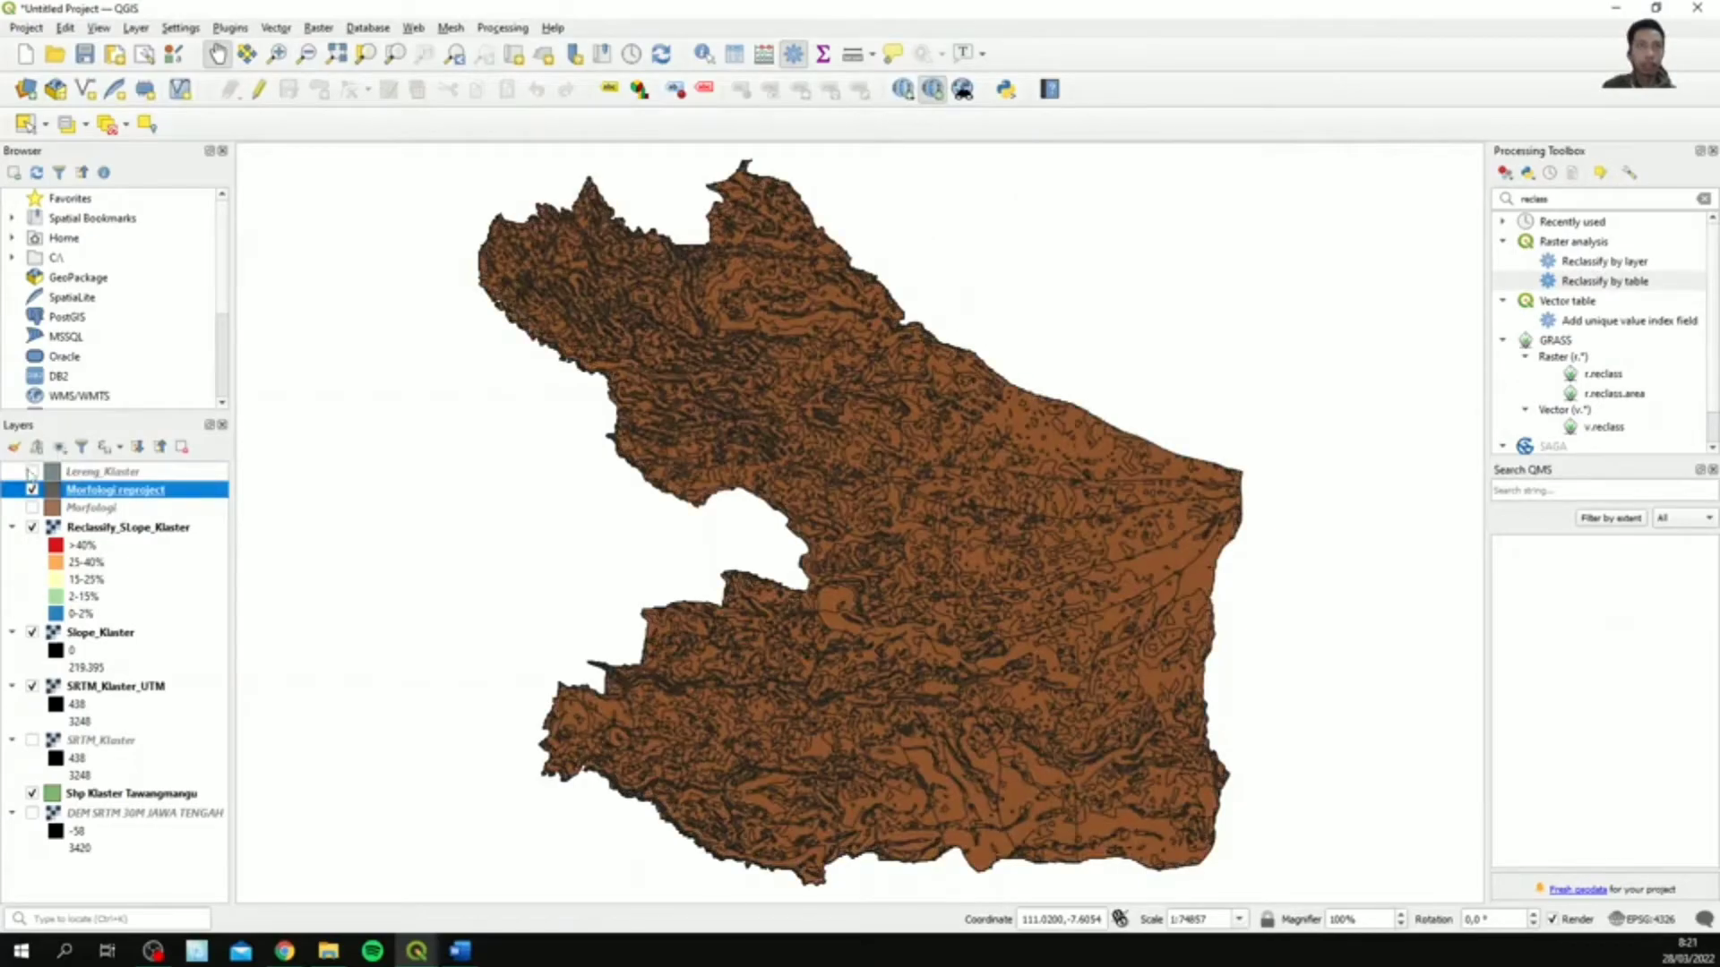
click(32, 471)
click(32, 527)
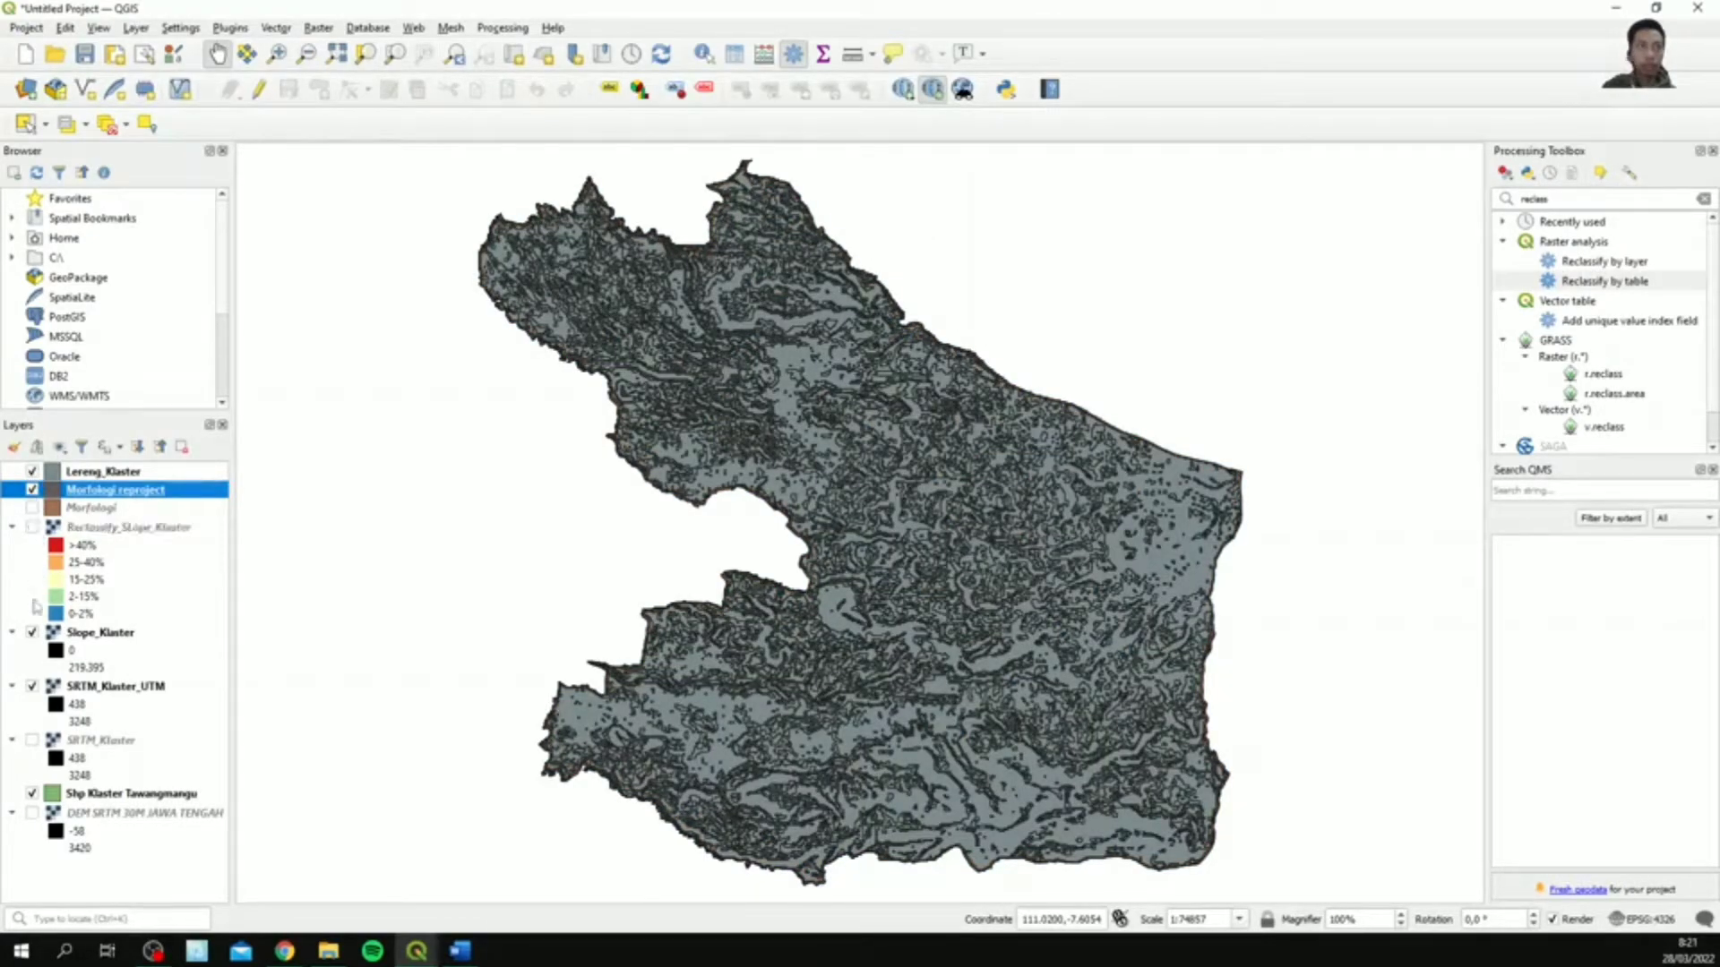
click(32, 632)
click(32, 686)
click(32, 794)
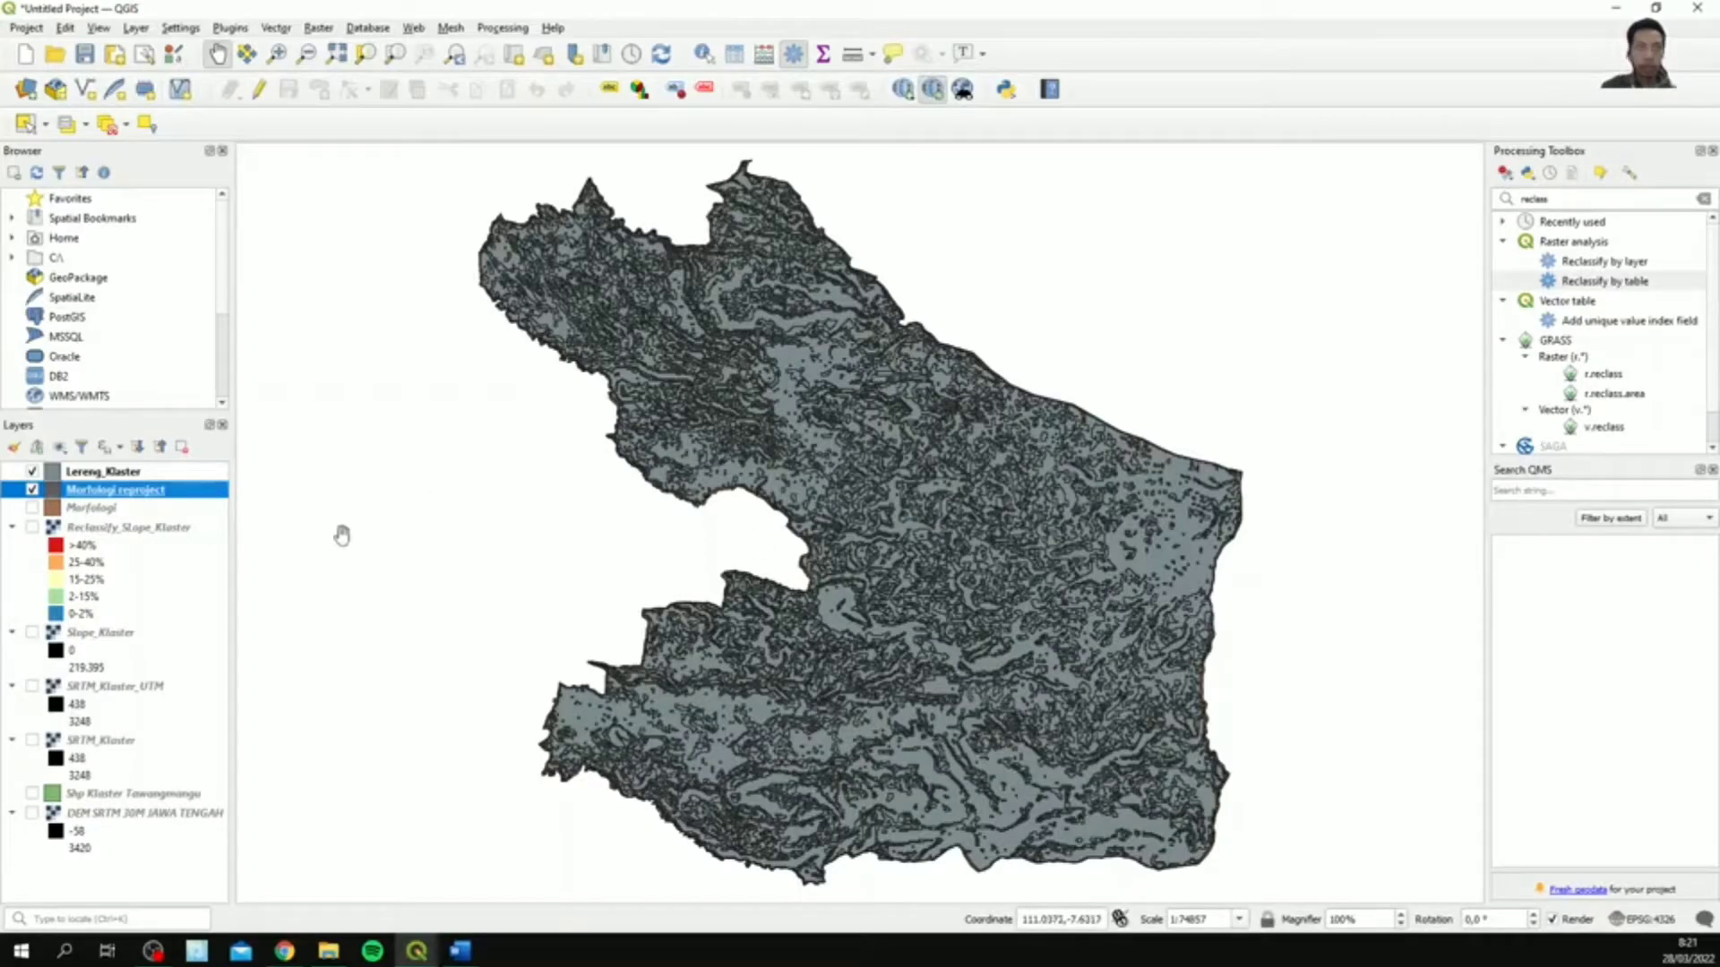
- Examine the attribute table of the Morfologi reproject layer, then close it
right_click(170, 492)
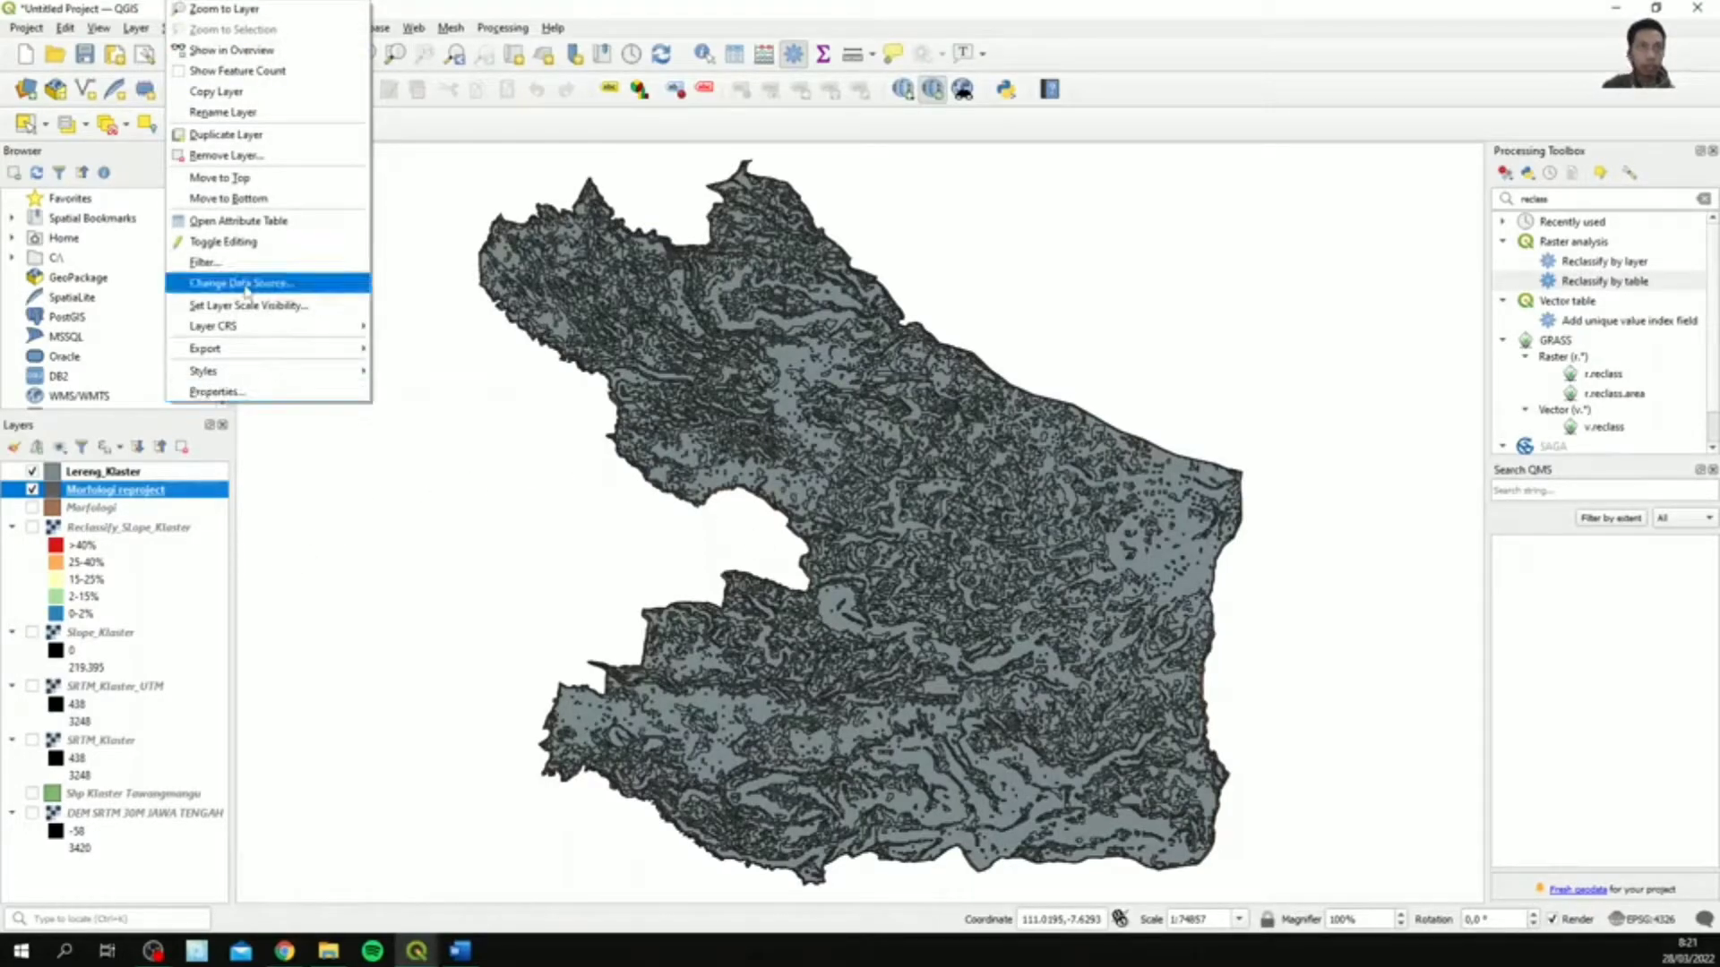
click(230, 220)
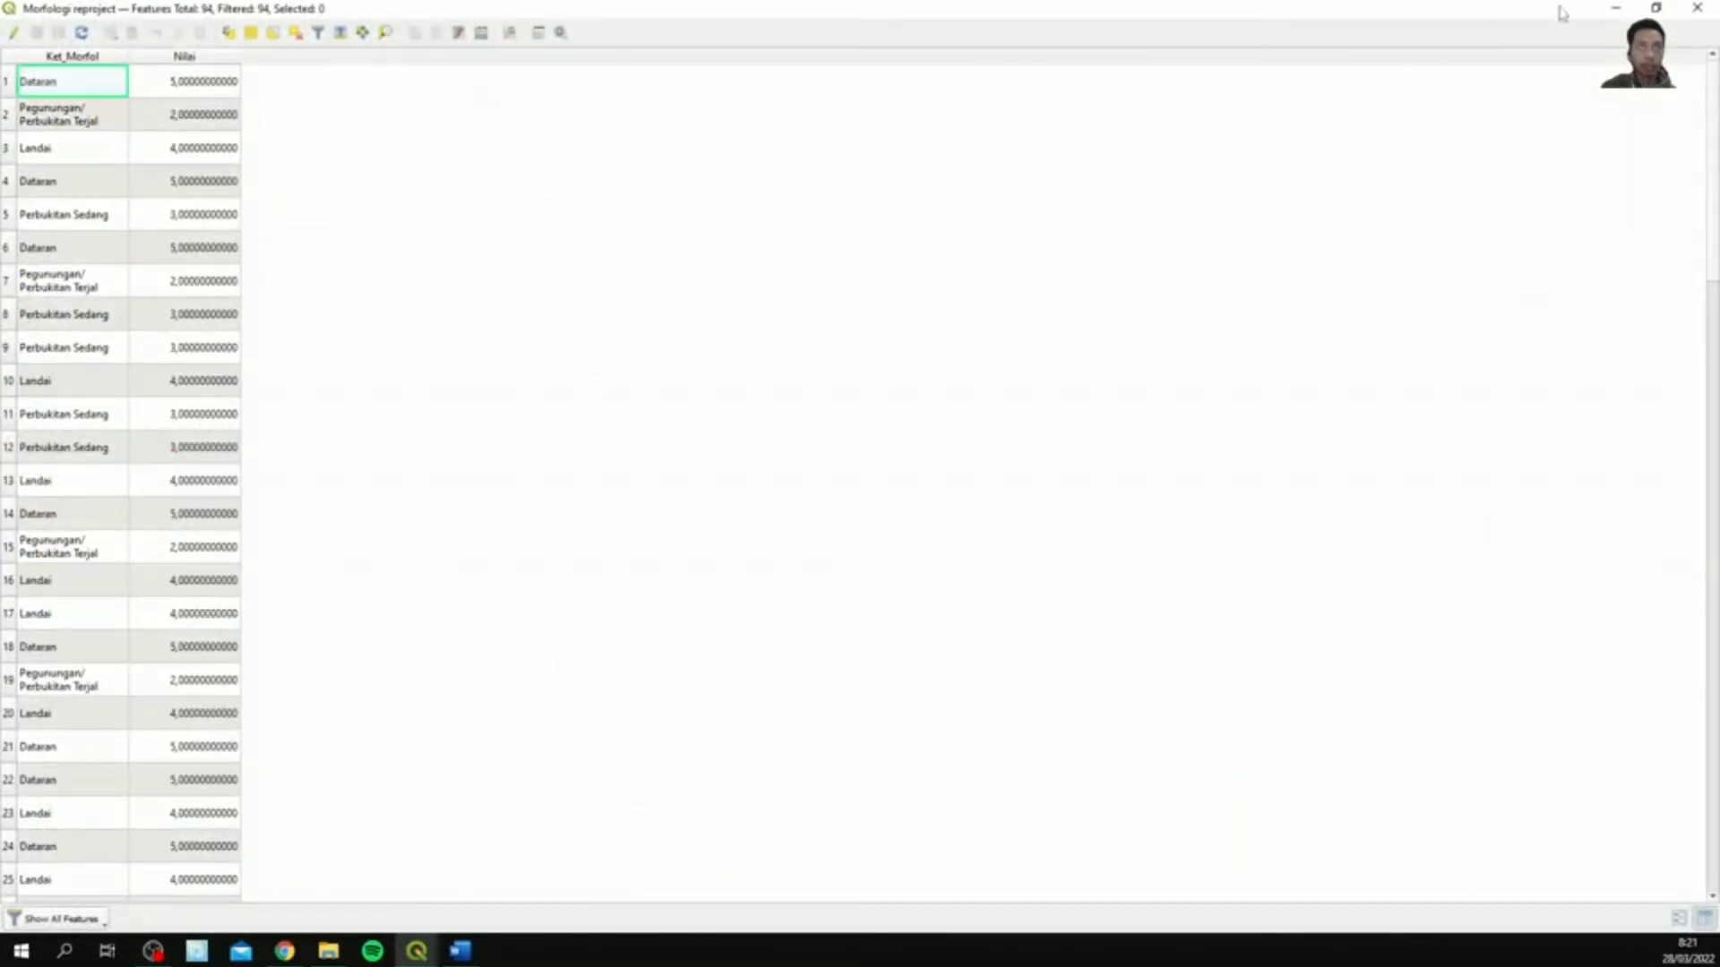
click(1696, 7)
- Set up an Intersection with Lereng_Klaster as the input layer and Morfologi reproject as the overlay layer
click(277, 28)
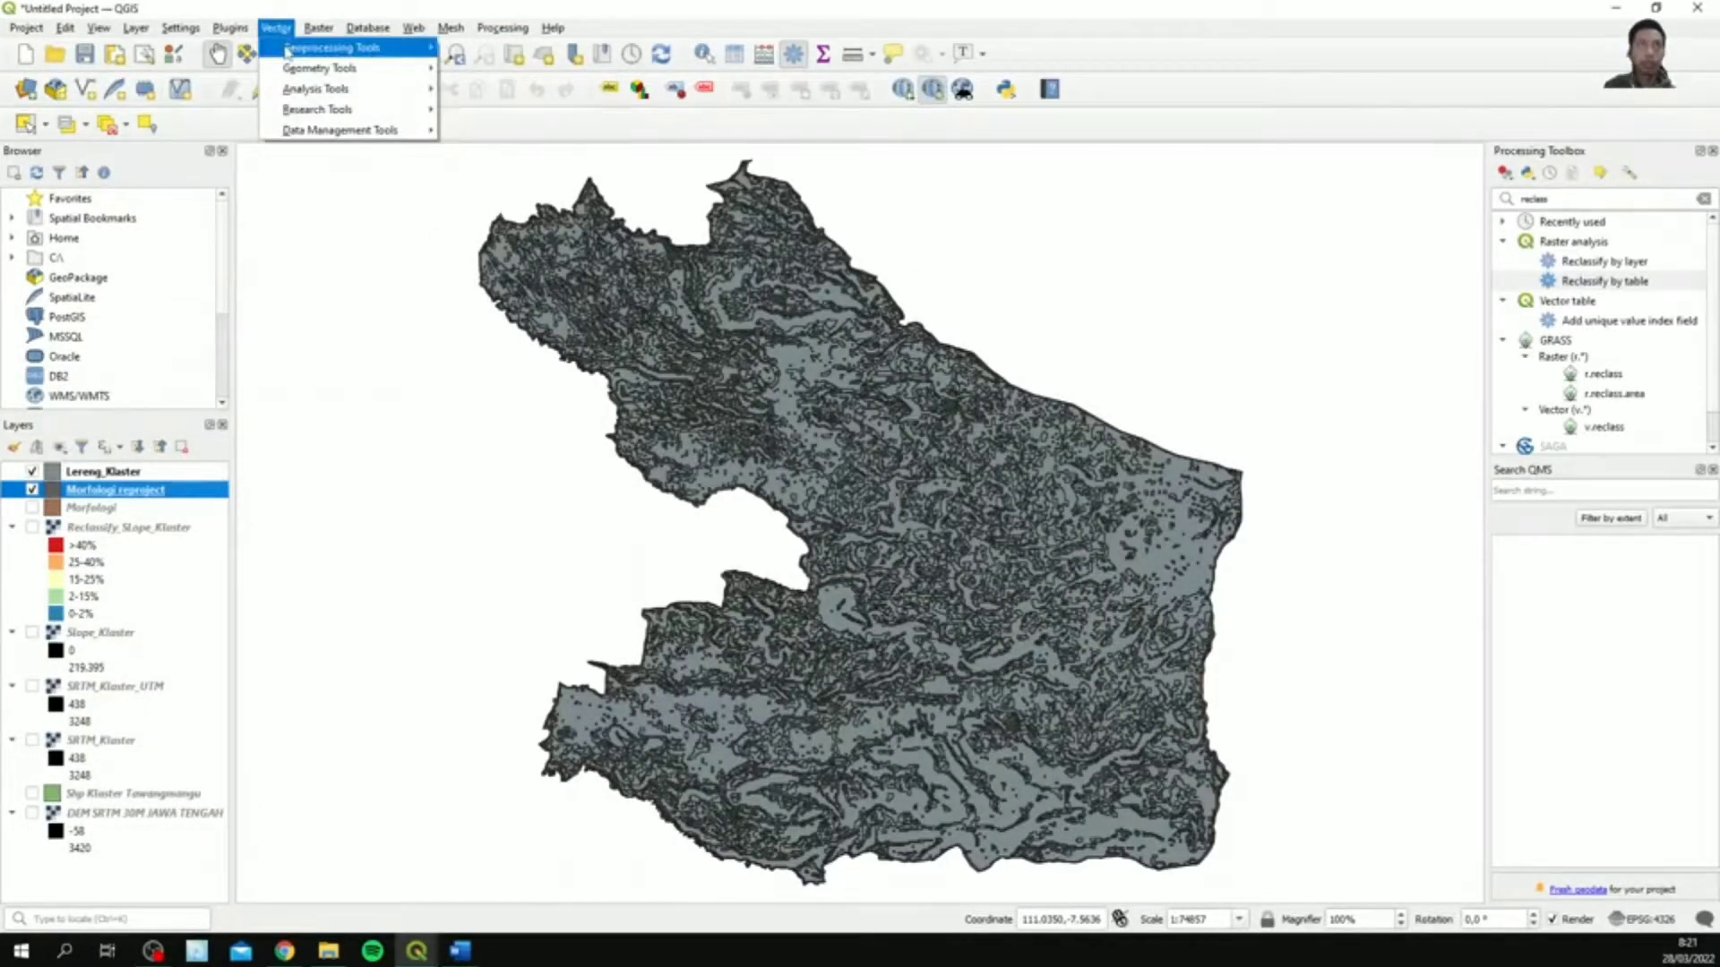
mouse_move(340, 47)
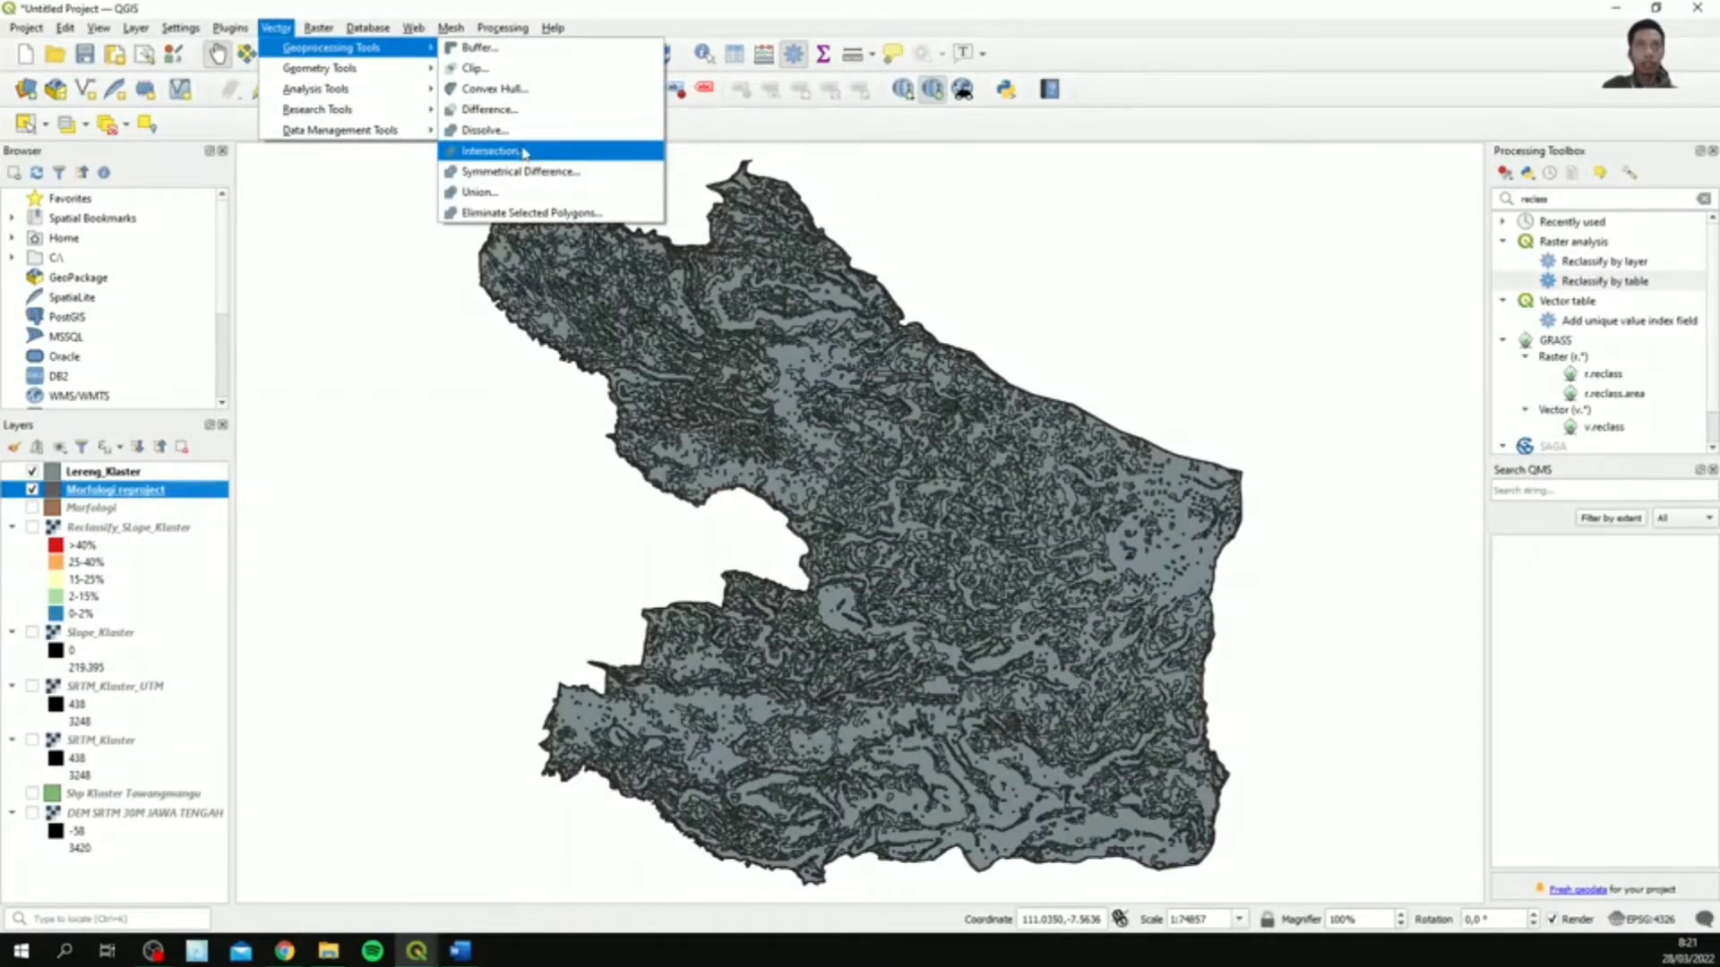
click(494, 150)
click(695, 314)
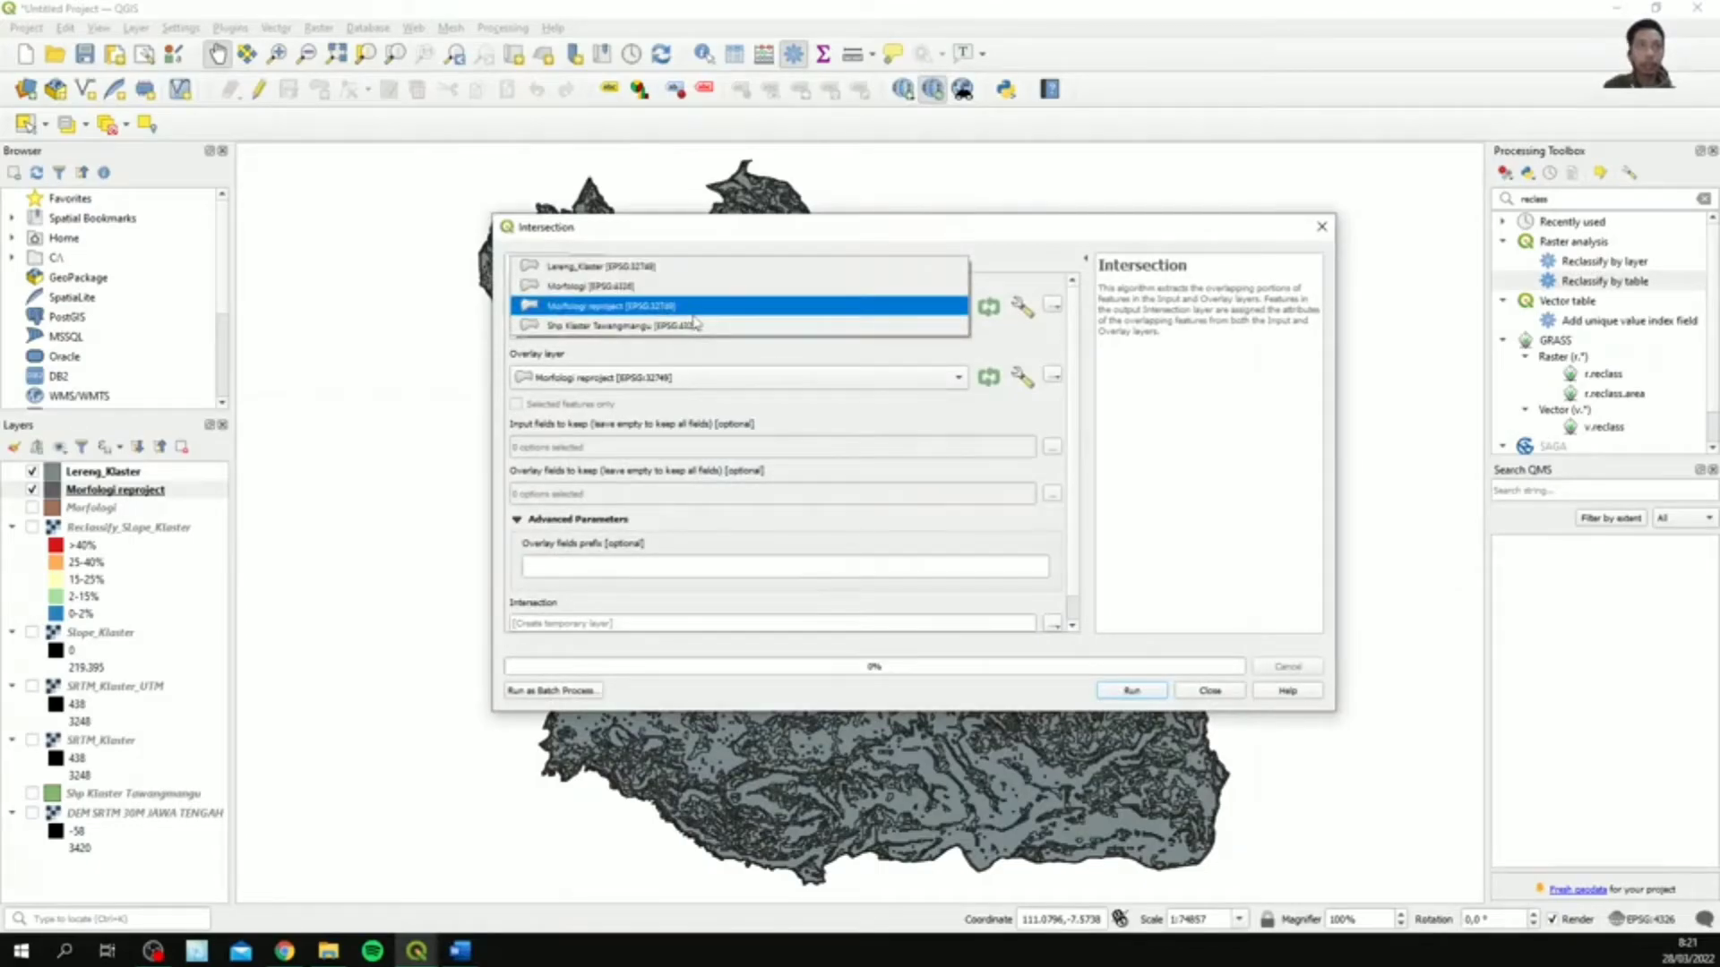
click(672, 267)
click(668, 373)
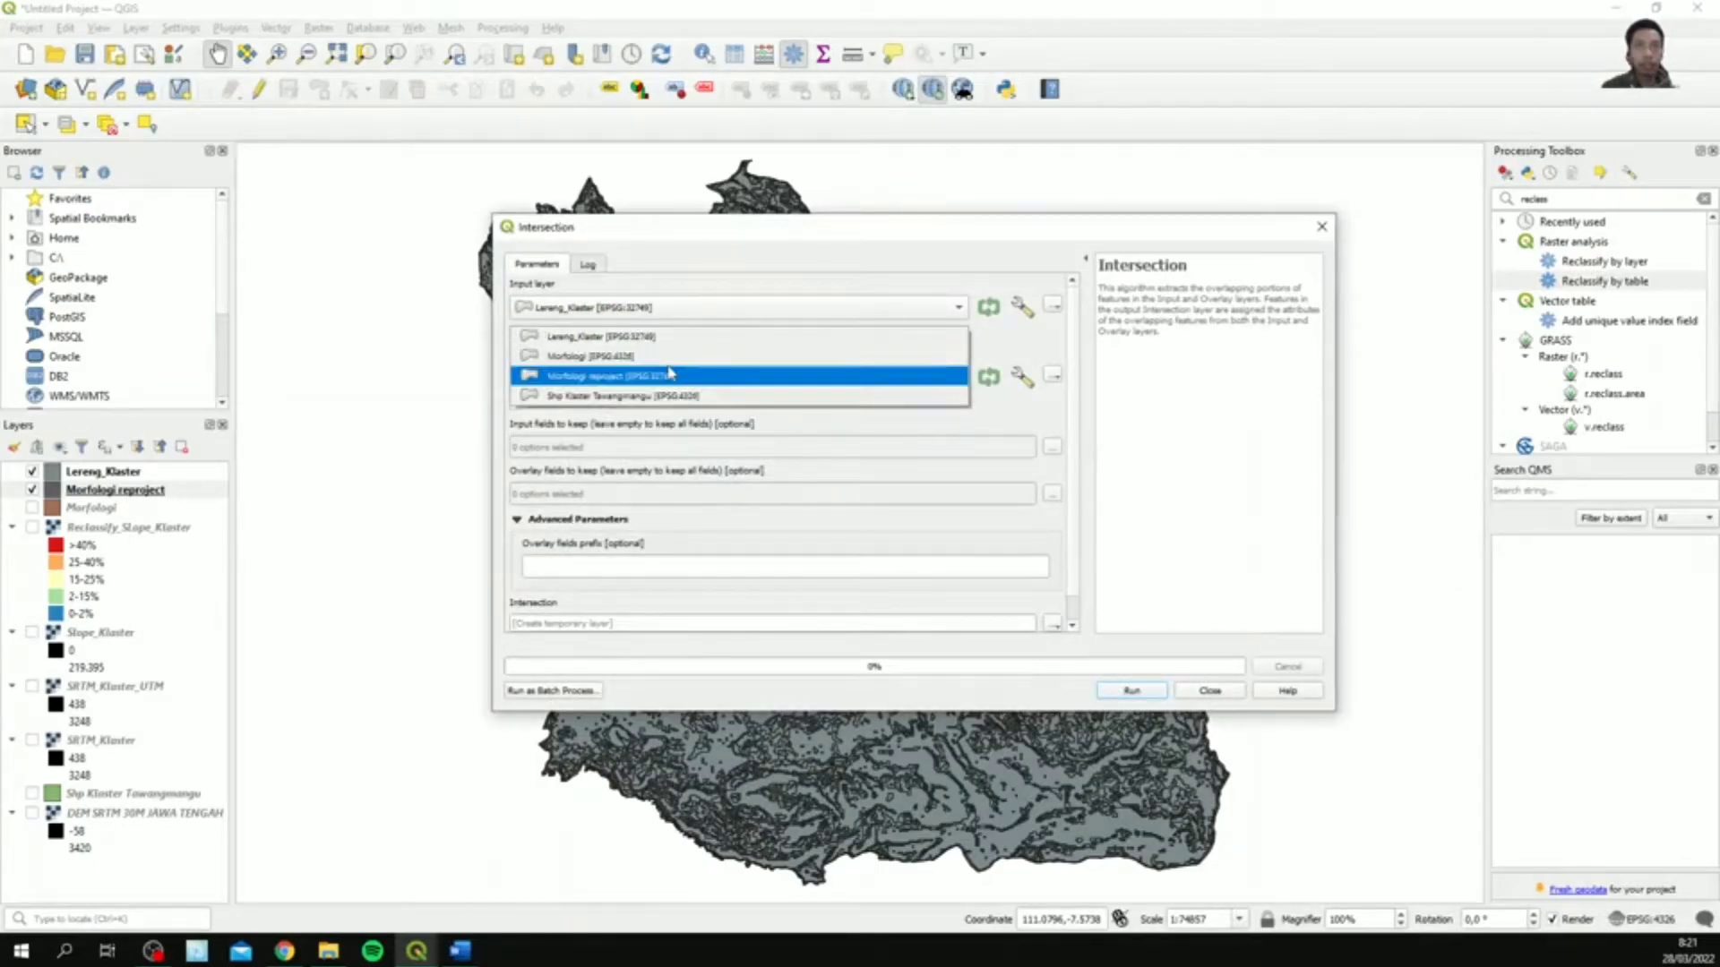
click(680, 372)
- Keep only the DN field from the input layer and the Nilai field from the overlay layer in the Intersection
click(1051, 446)
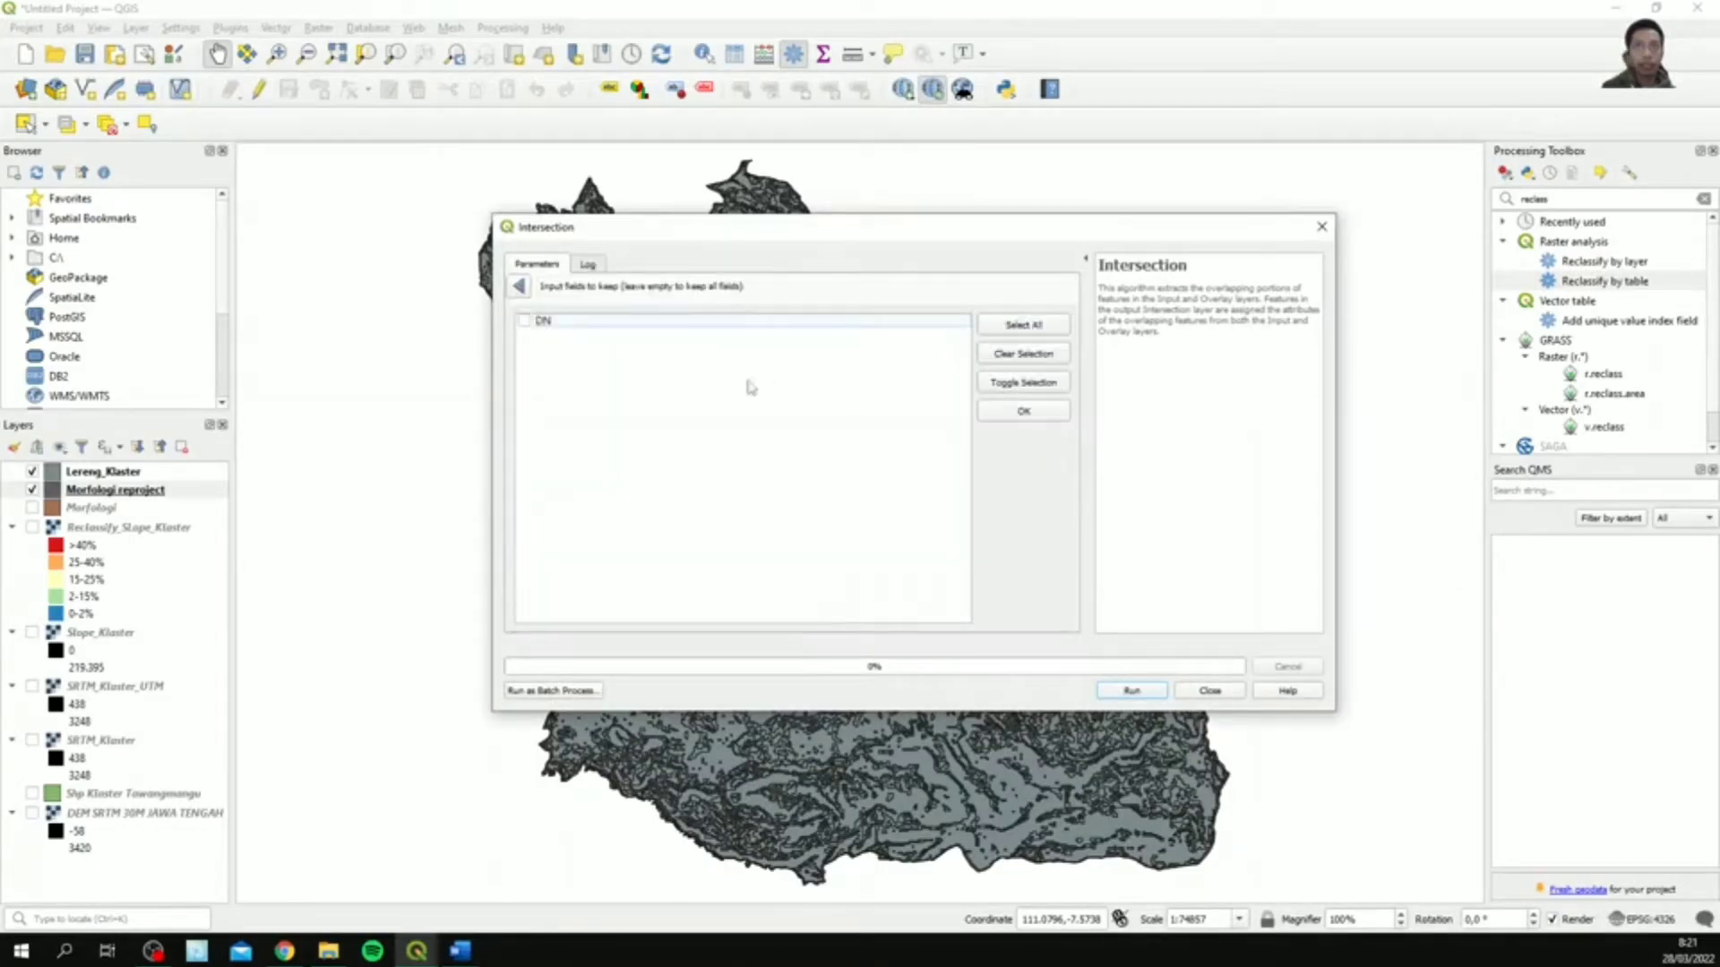
click(524, 320)
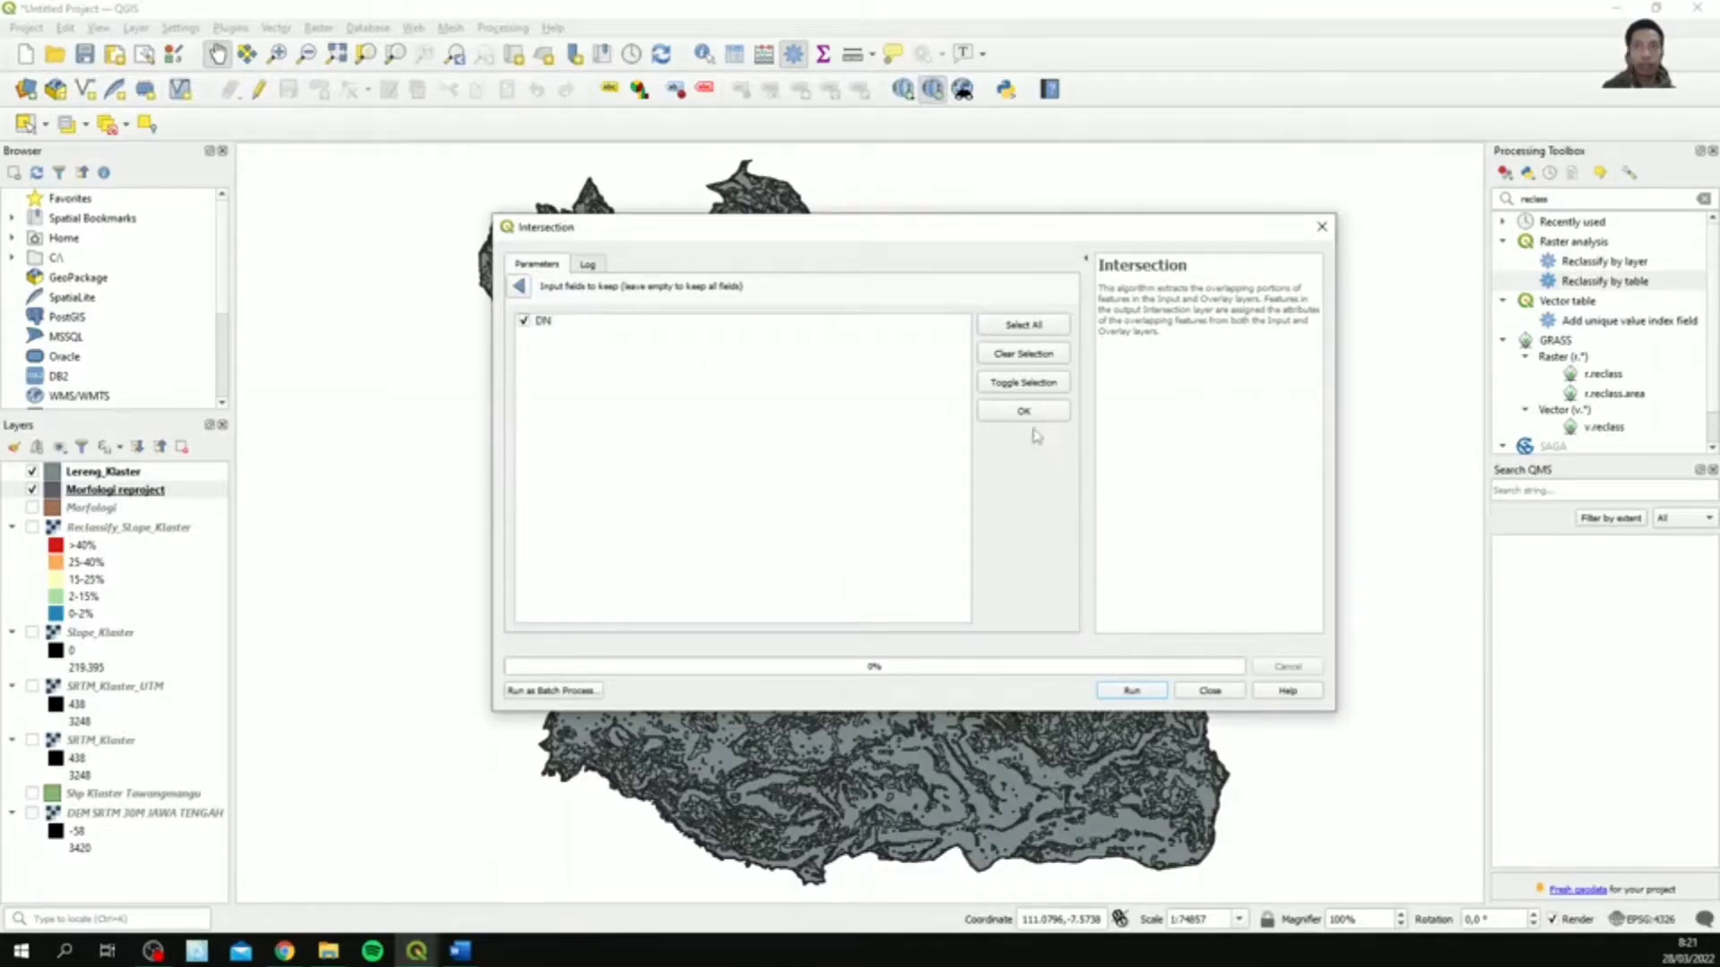
click(1029, 414)
click(1053, 491)
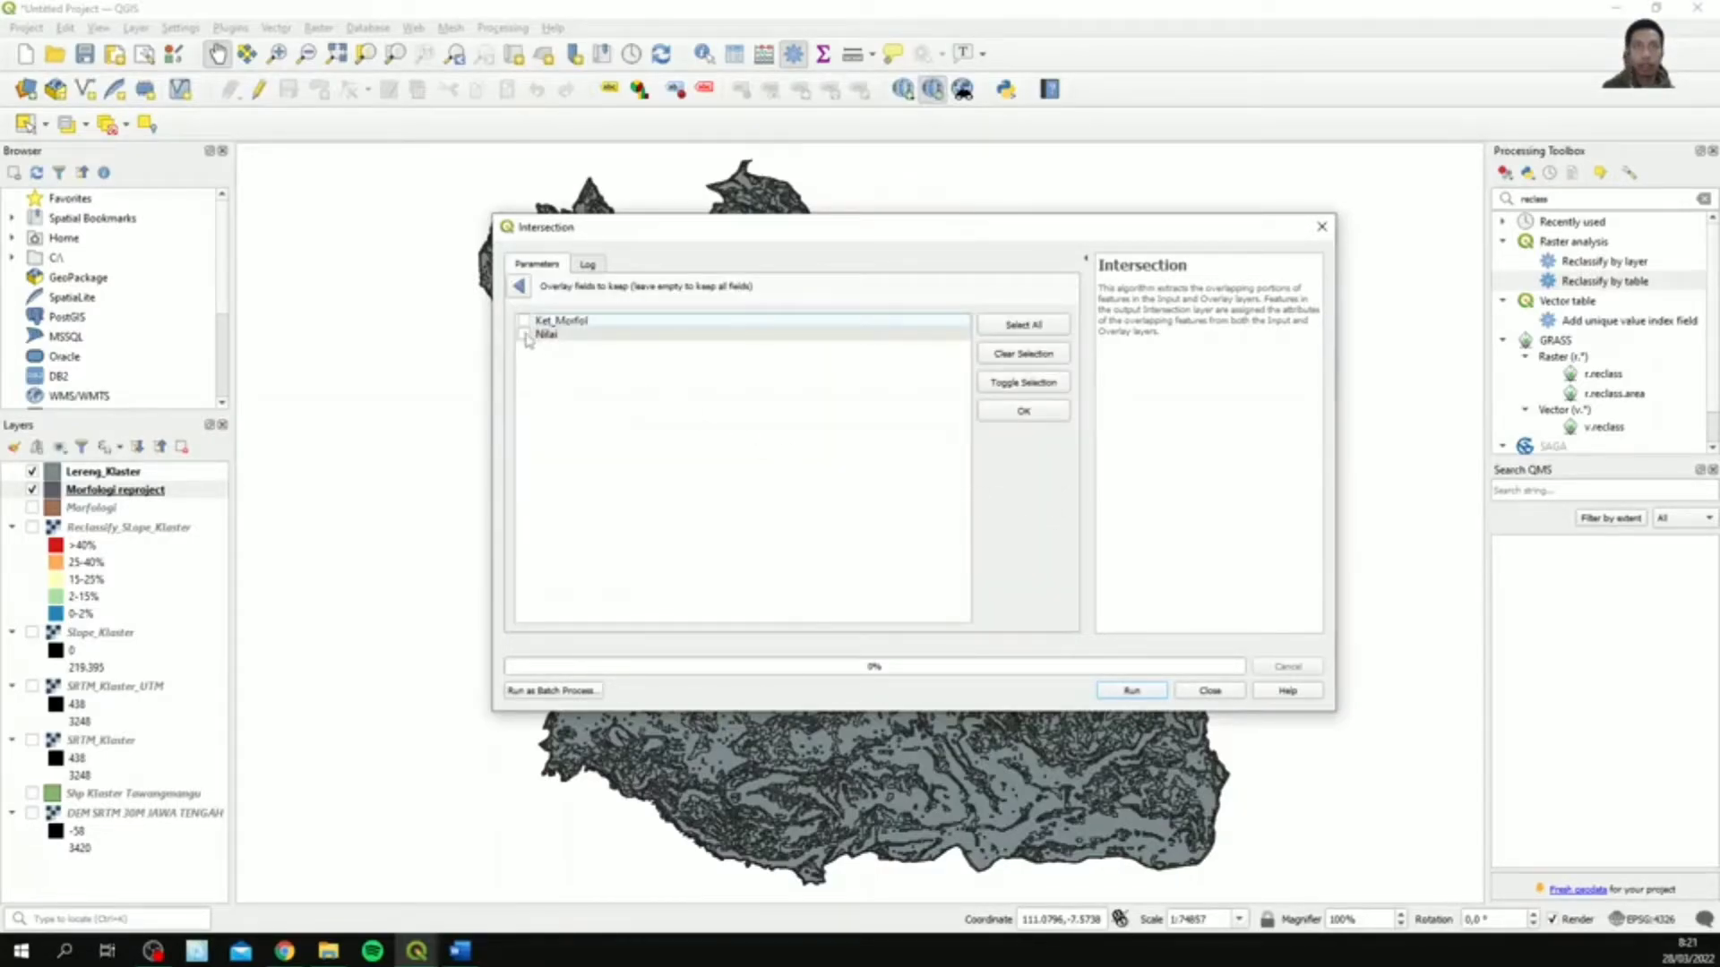
click(524, 334)
click(1030, 414)
- Save the intersection output as the shapefile SKL Morfologi in the v2 folder and run the tool
scroll(1046, 632, down, 1)
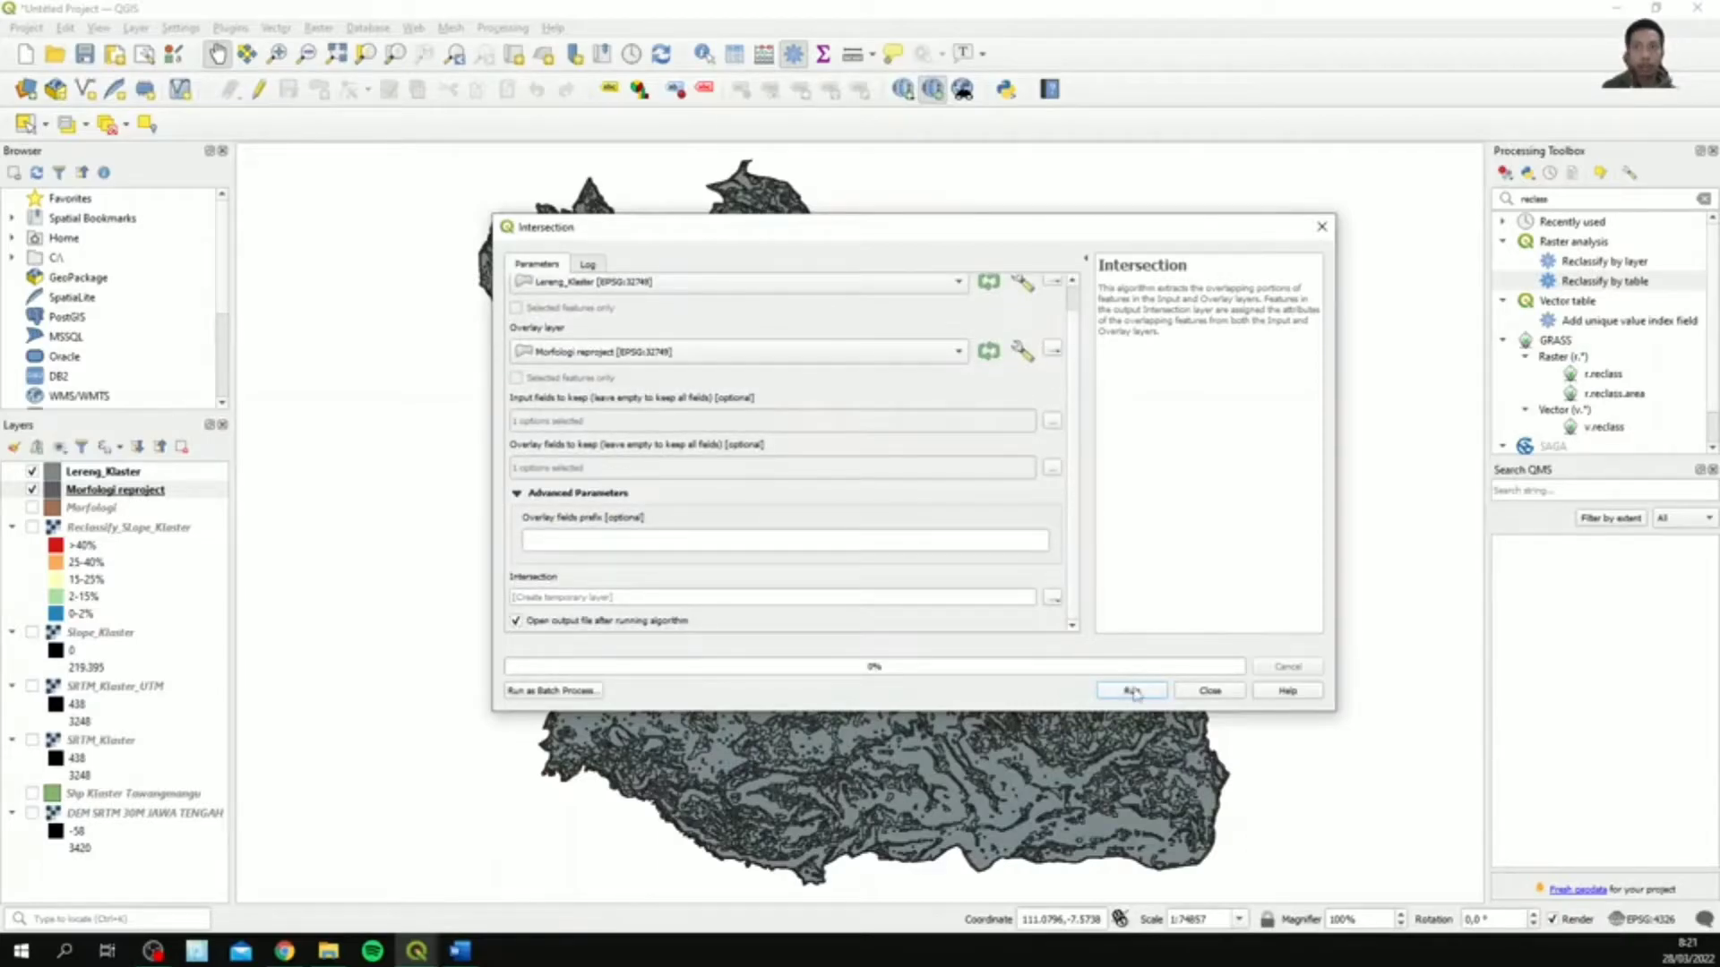
click(1055, 599)
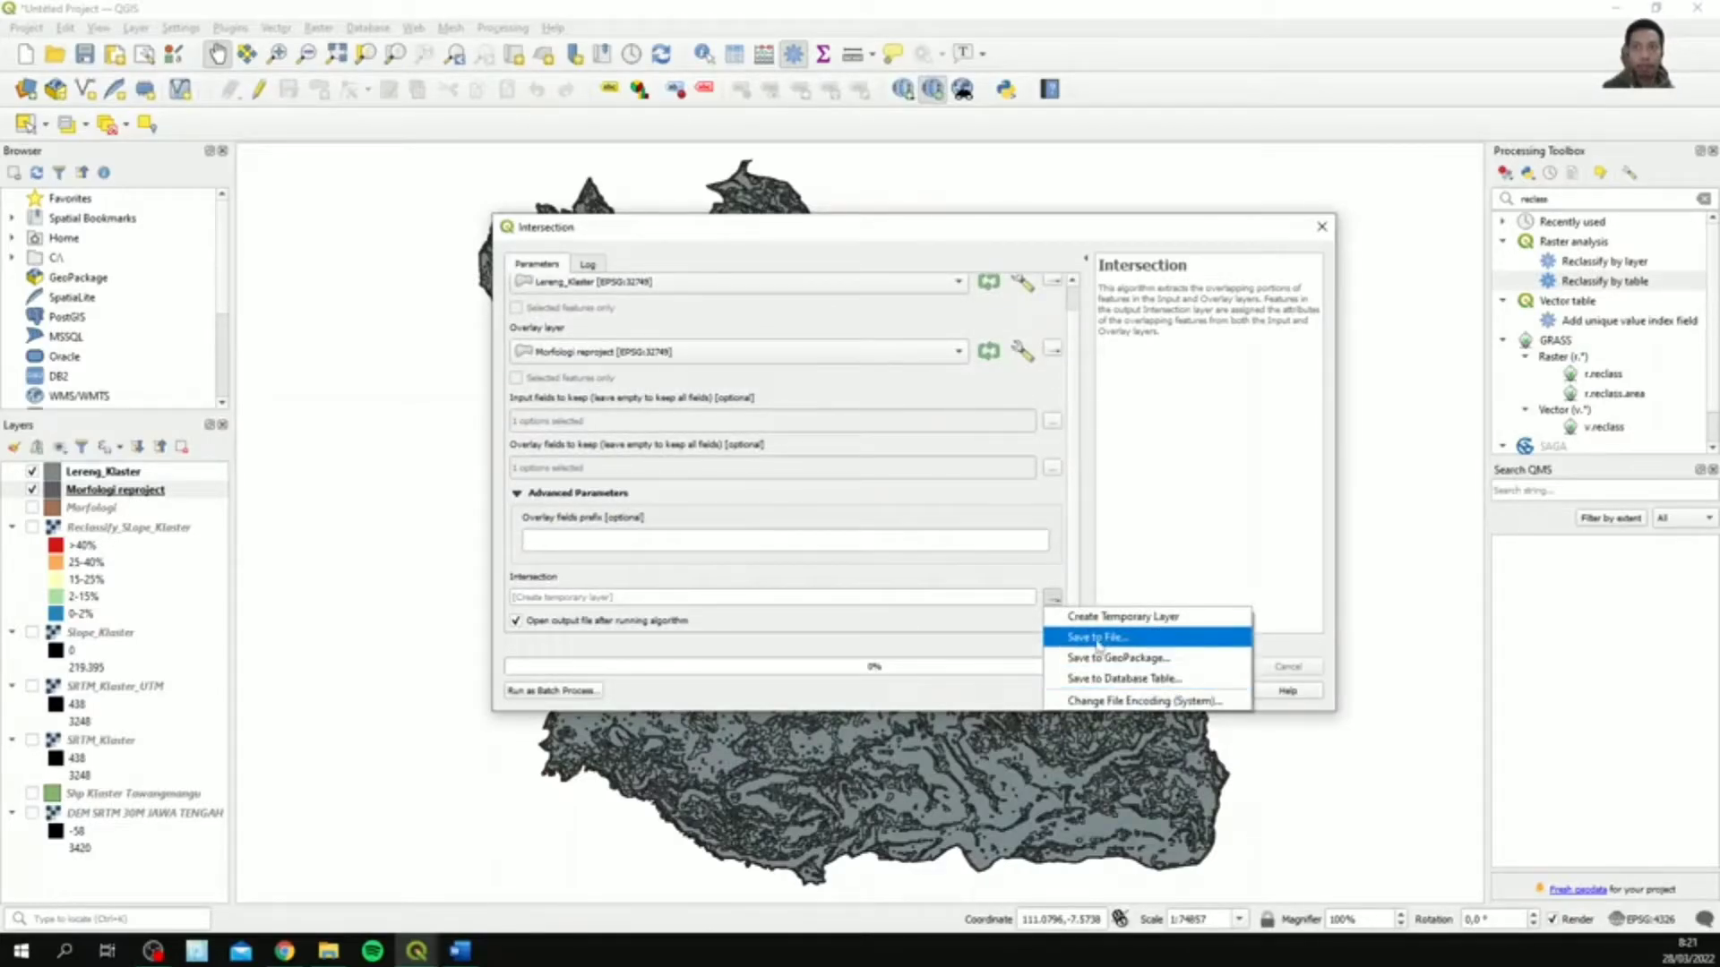
click(1094, 637)
text(S)
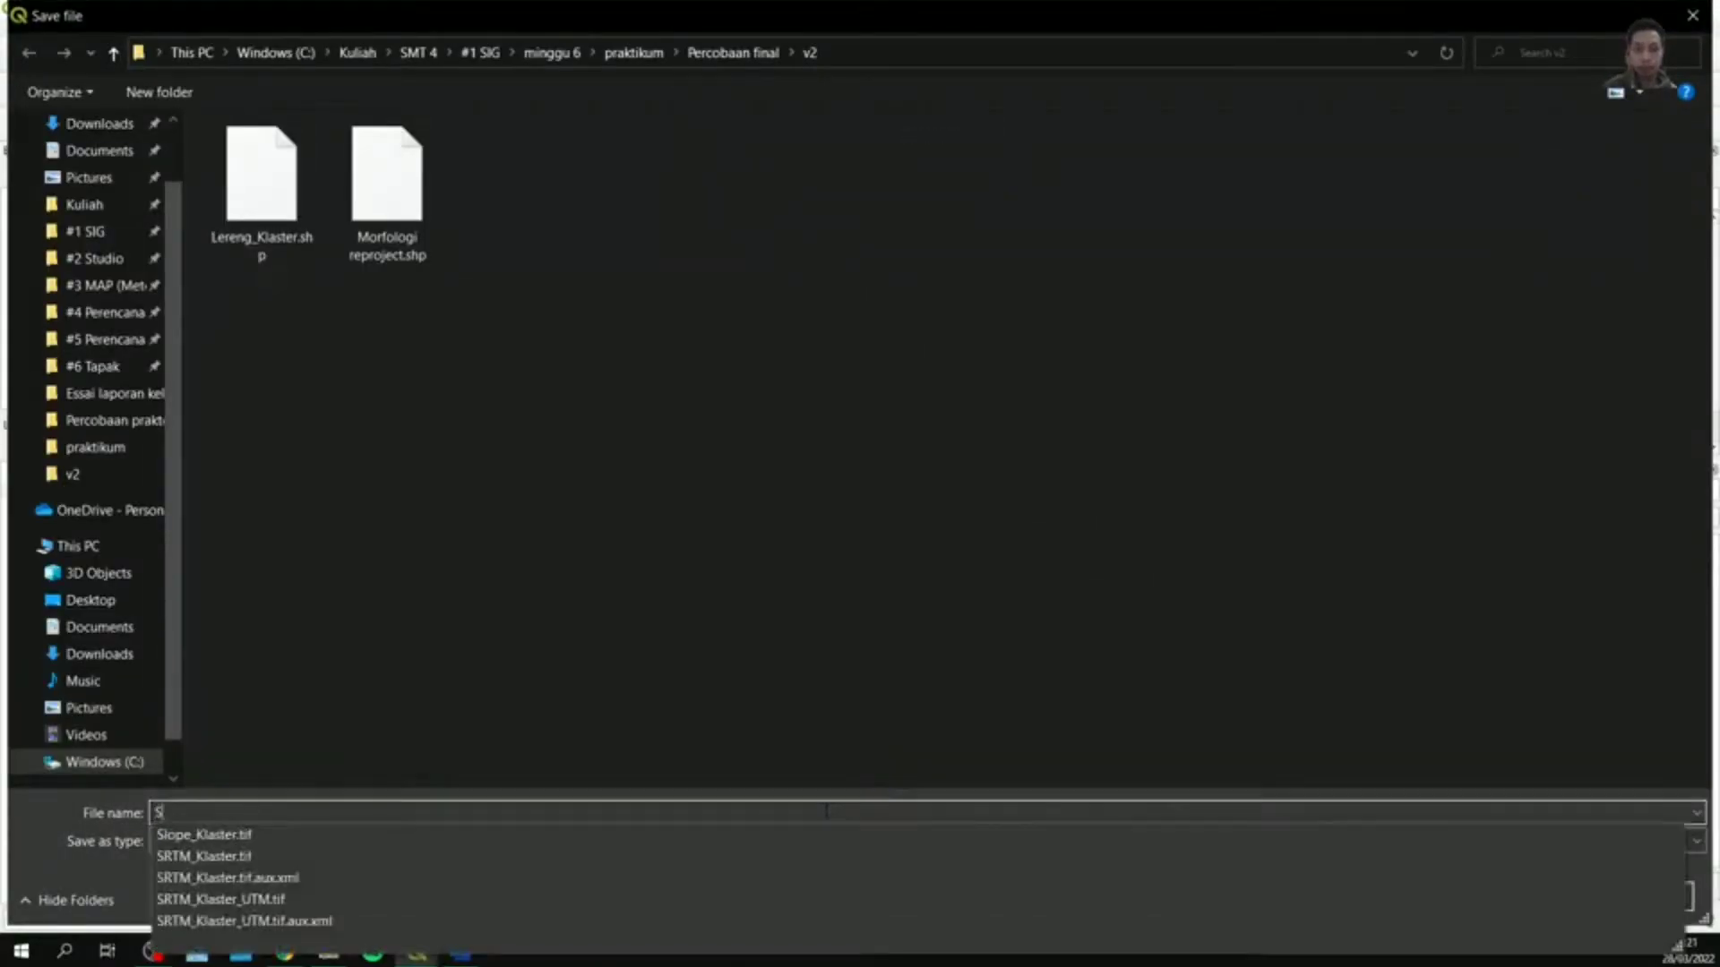
text(KL Mo)
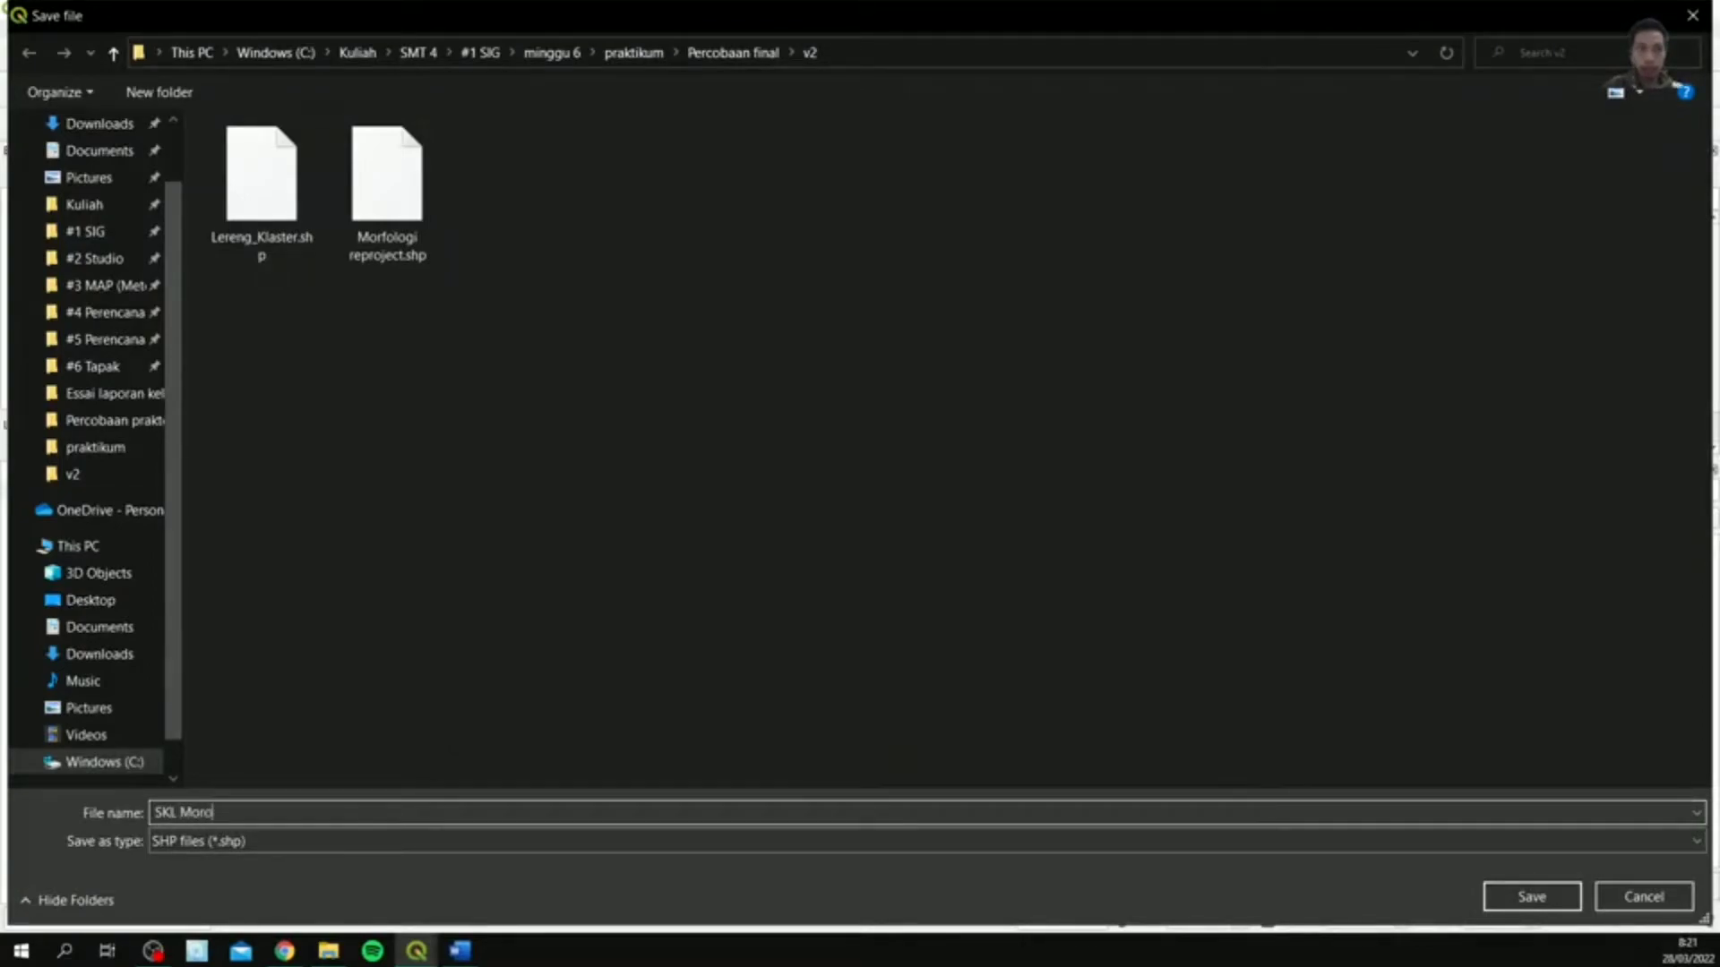
text(rfologi)
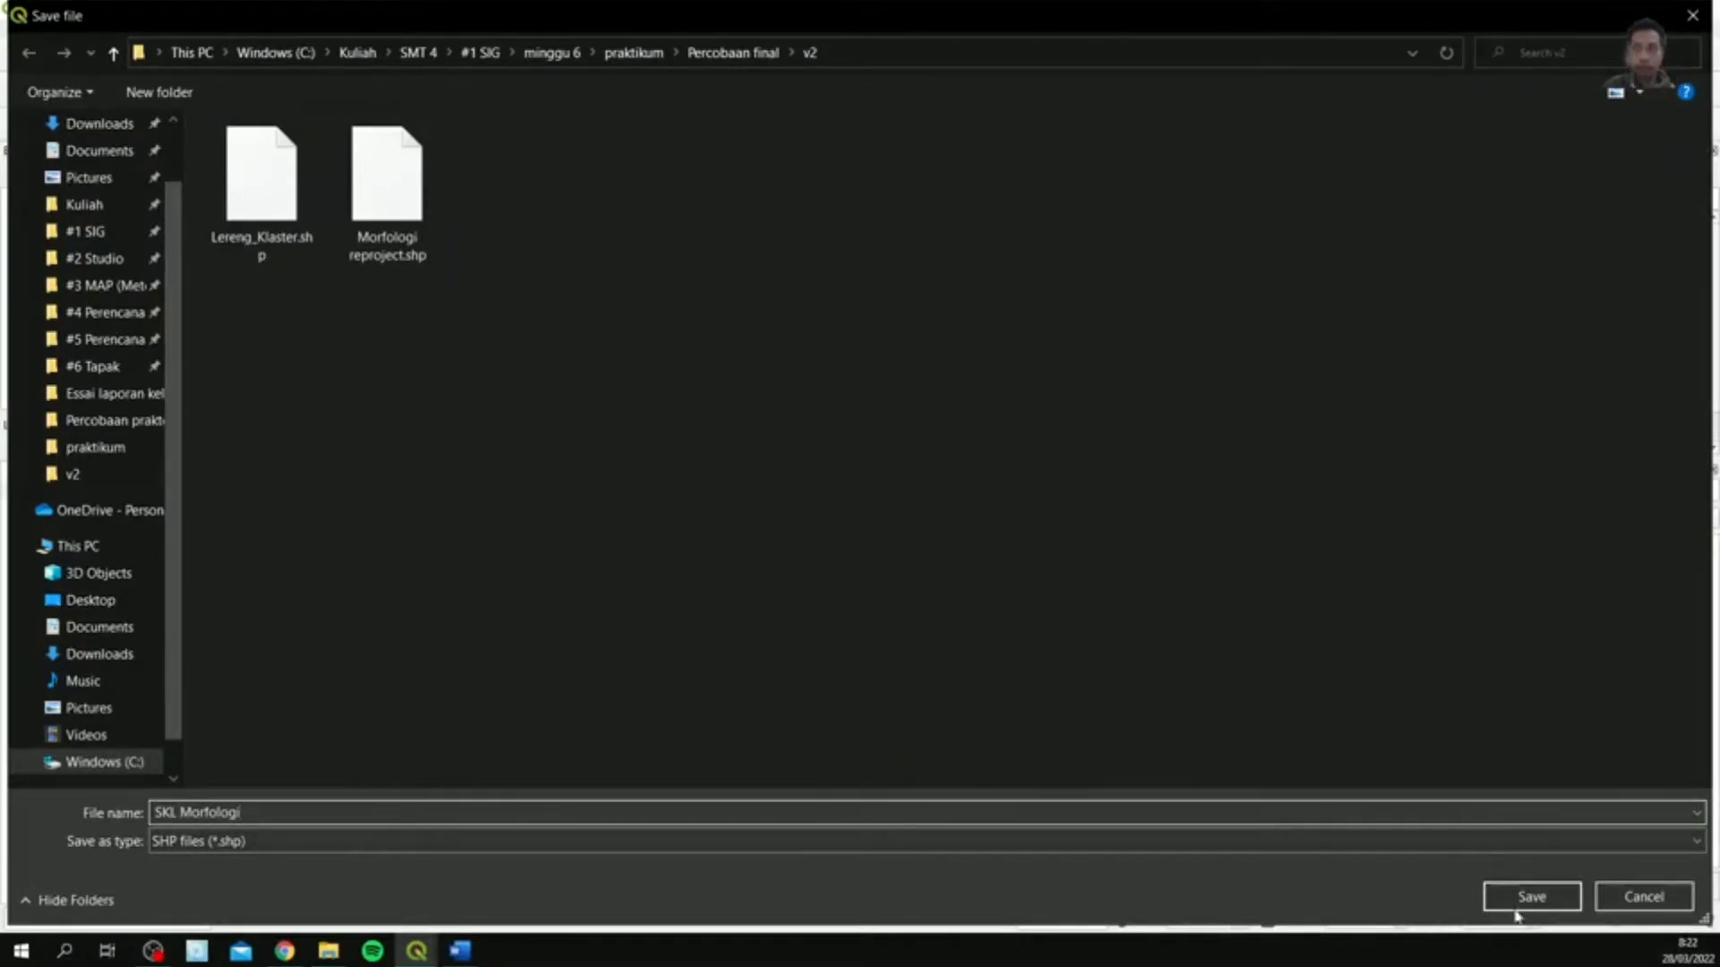
click(1529, 897)
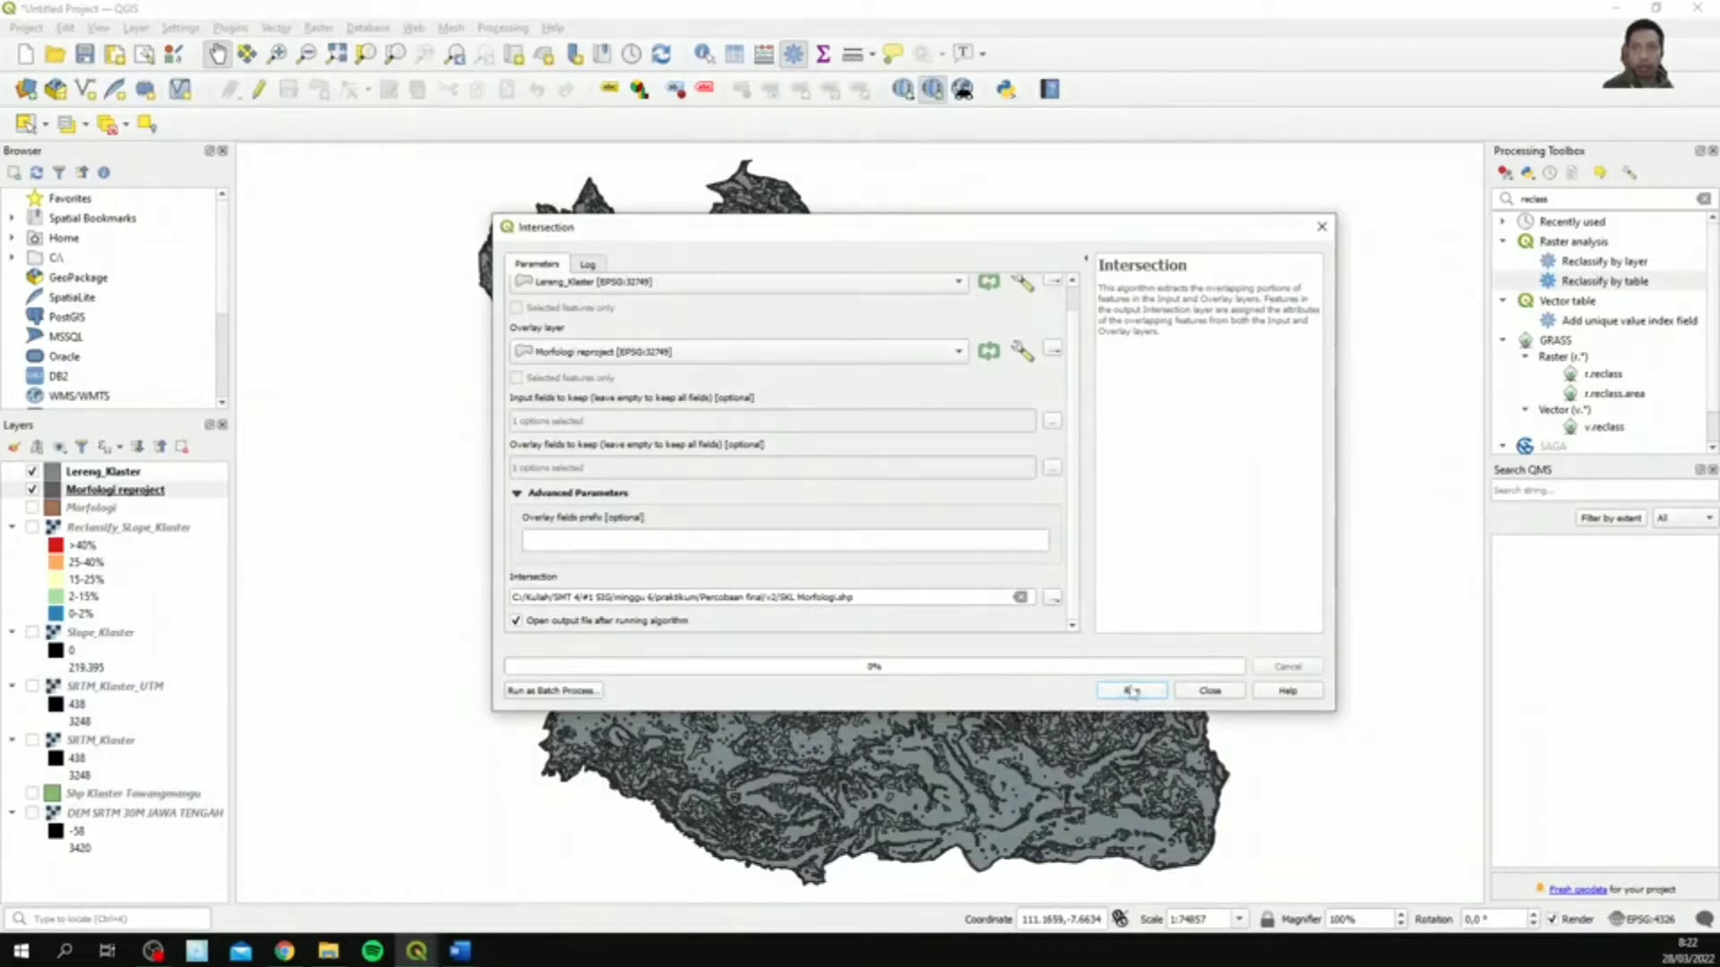
click(1132, 691)
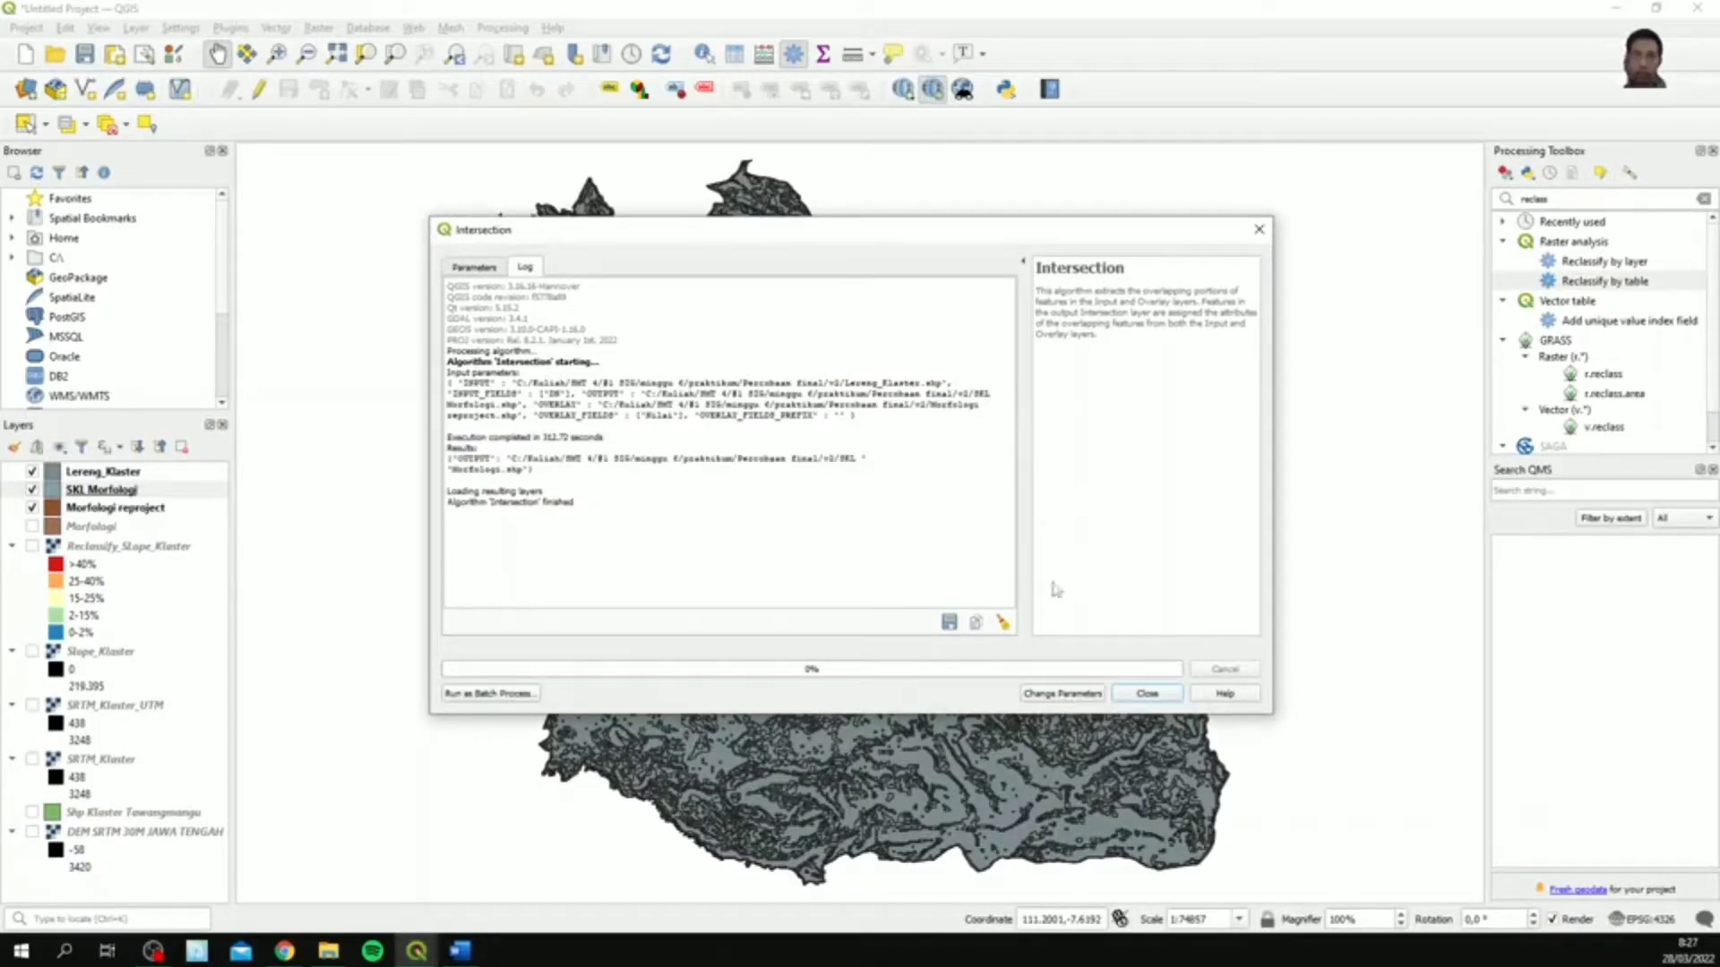
click(1151, 693)
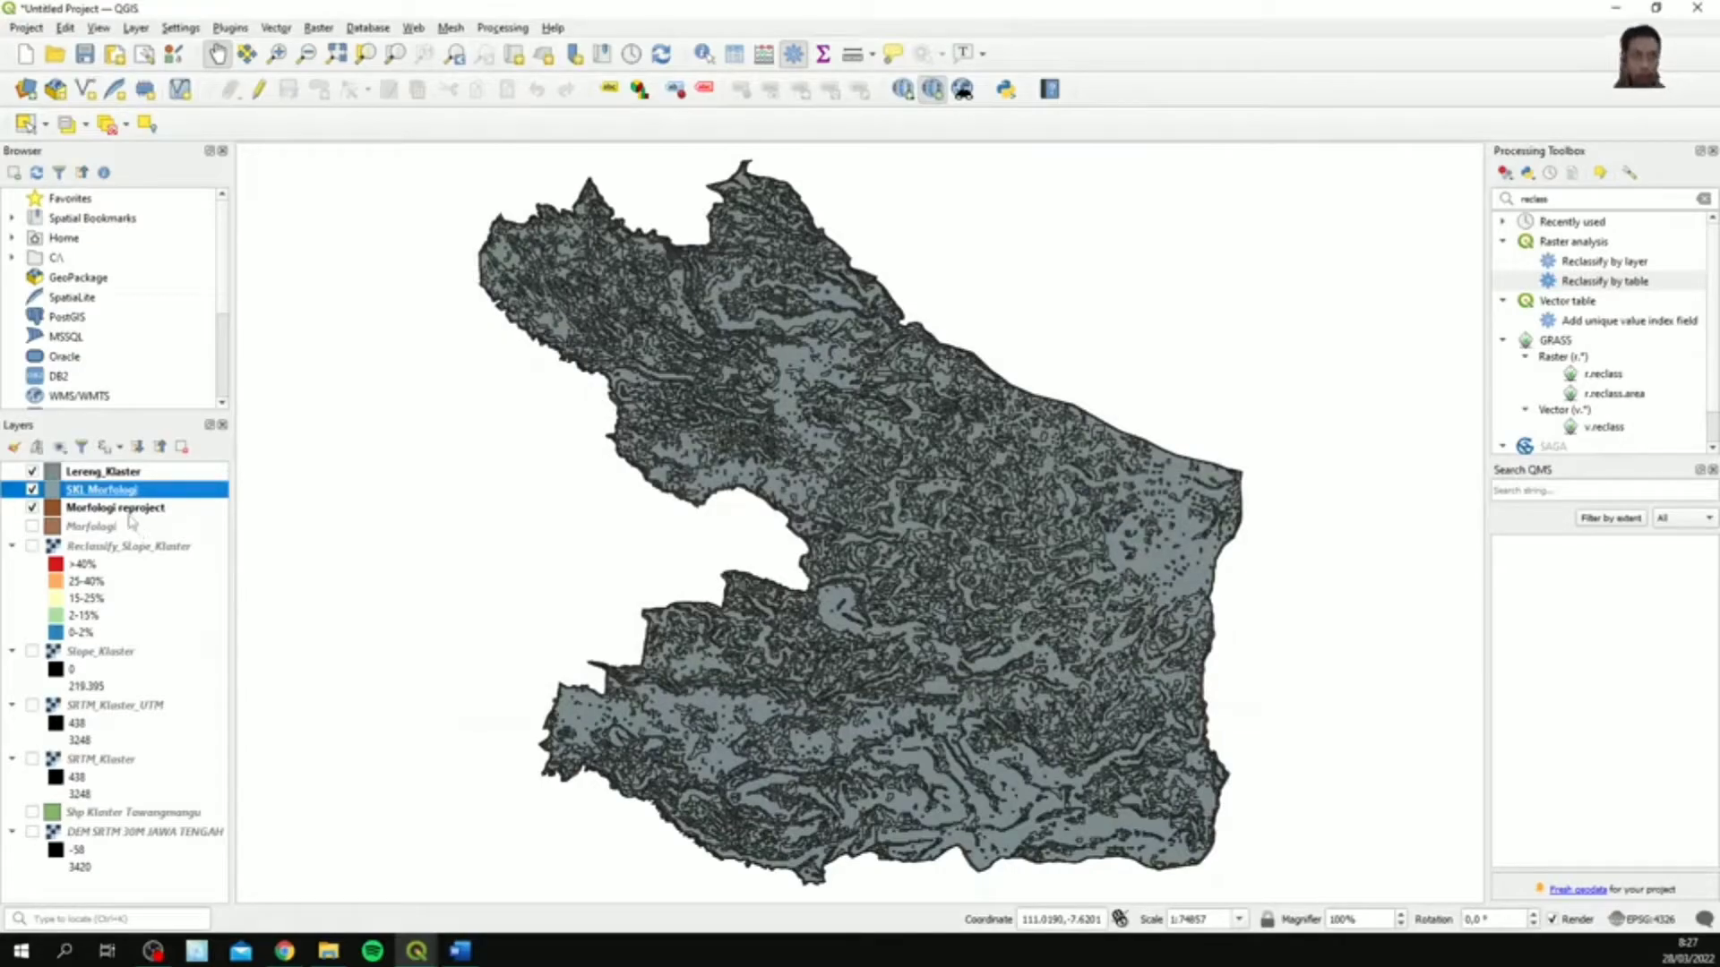
- Move SKL Morfologi to the head of the layer order and hide the Lereng_Klaster and Morfologi reproject layers
click(31, 472)
click(32, 472)
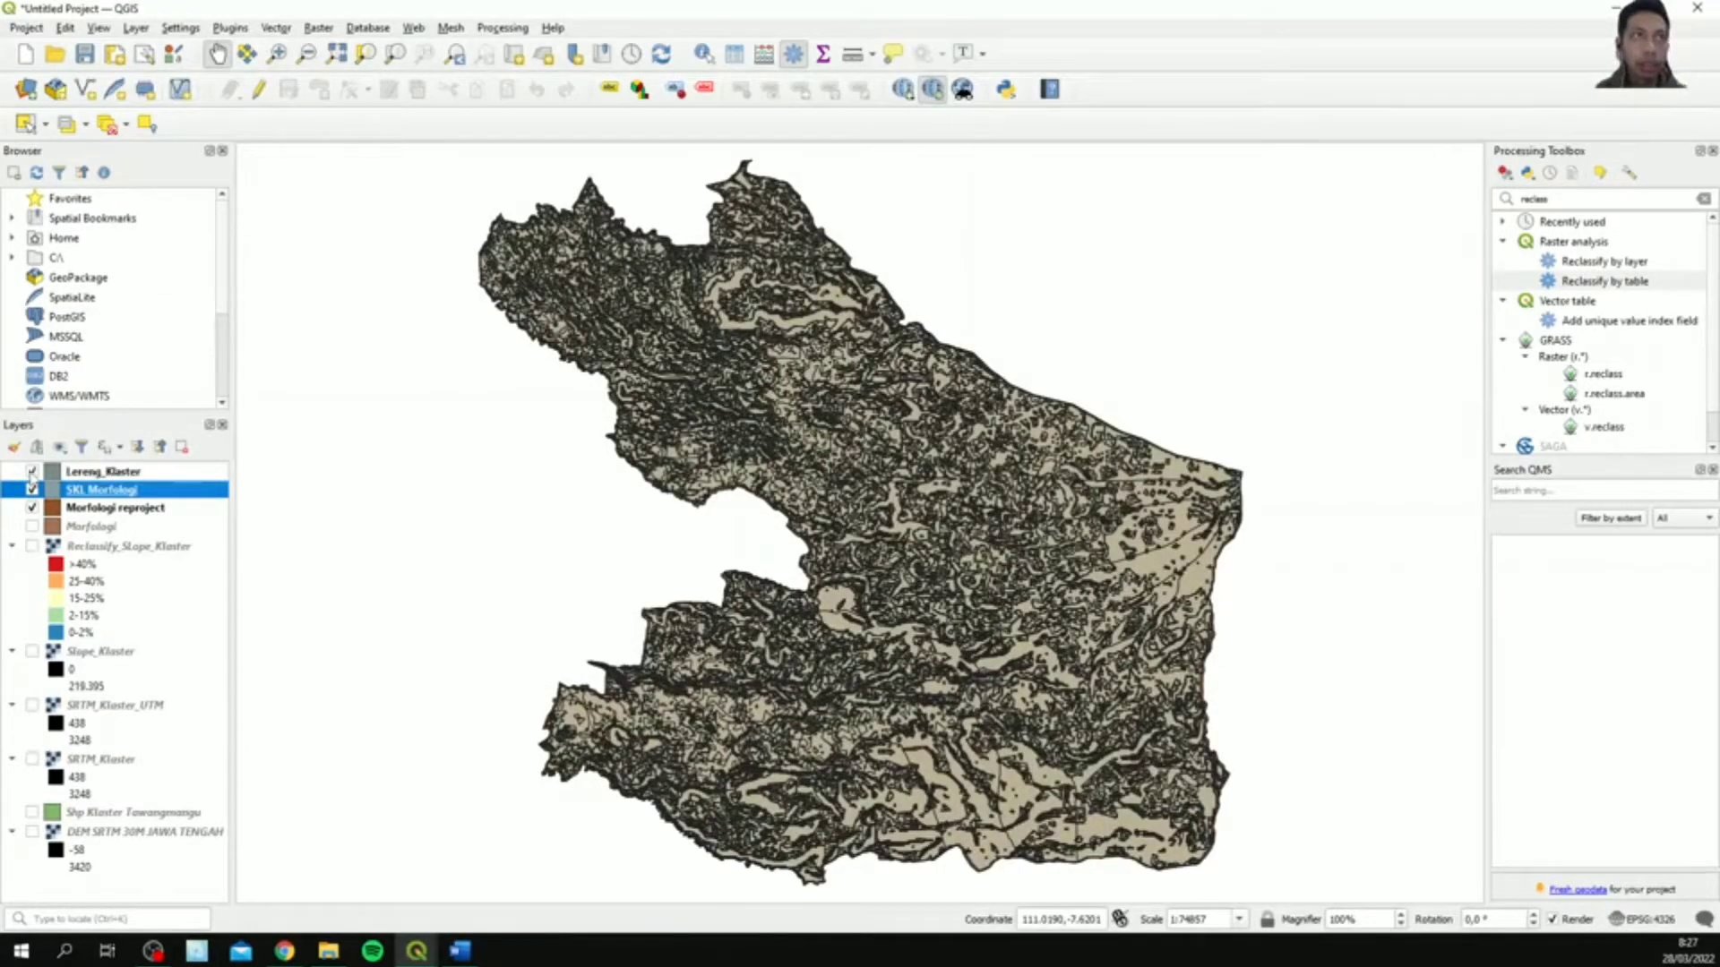
drag(88, 495, 116, 468)
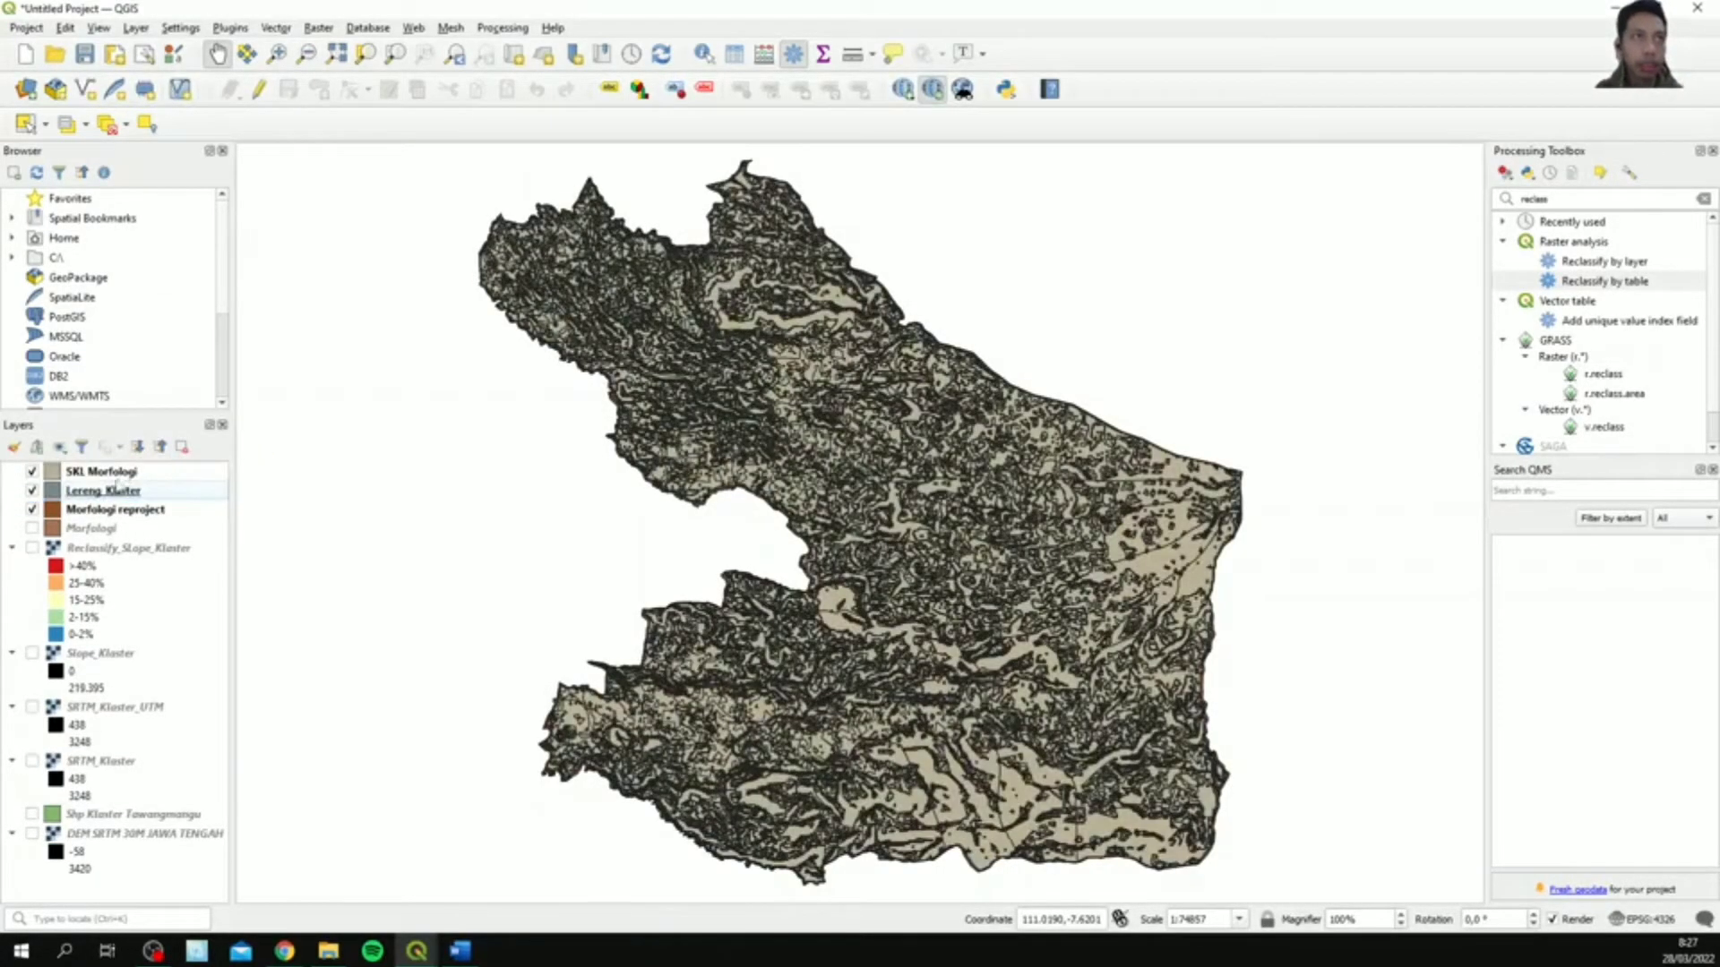
click(31, 490)
click(31, 509)
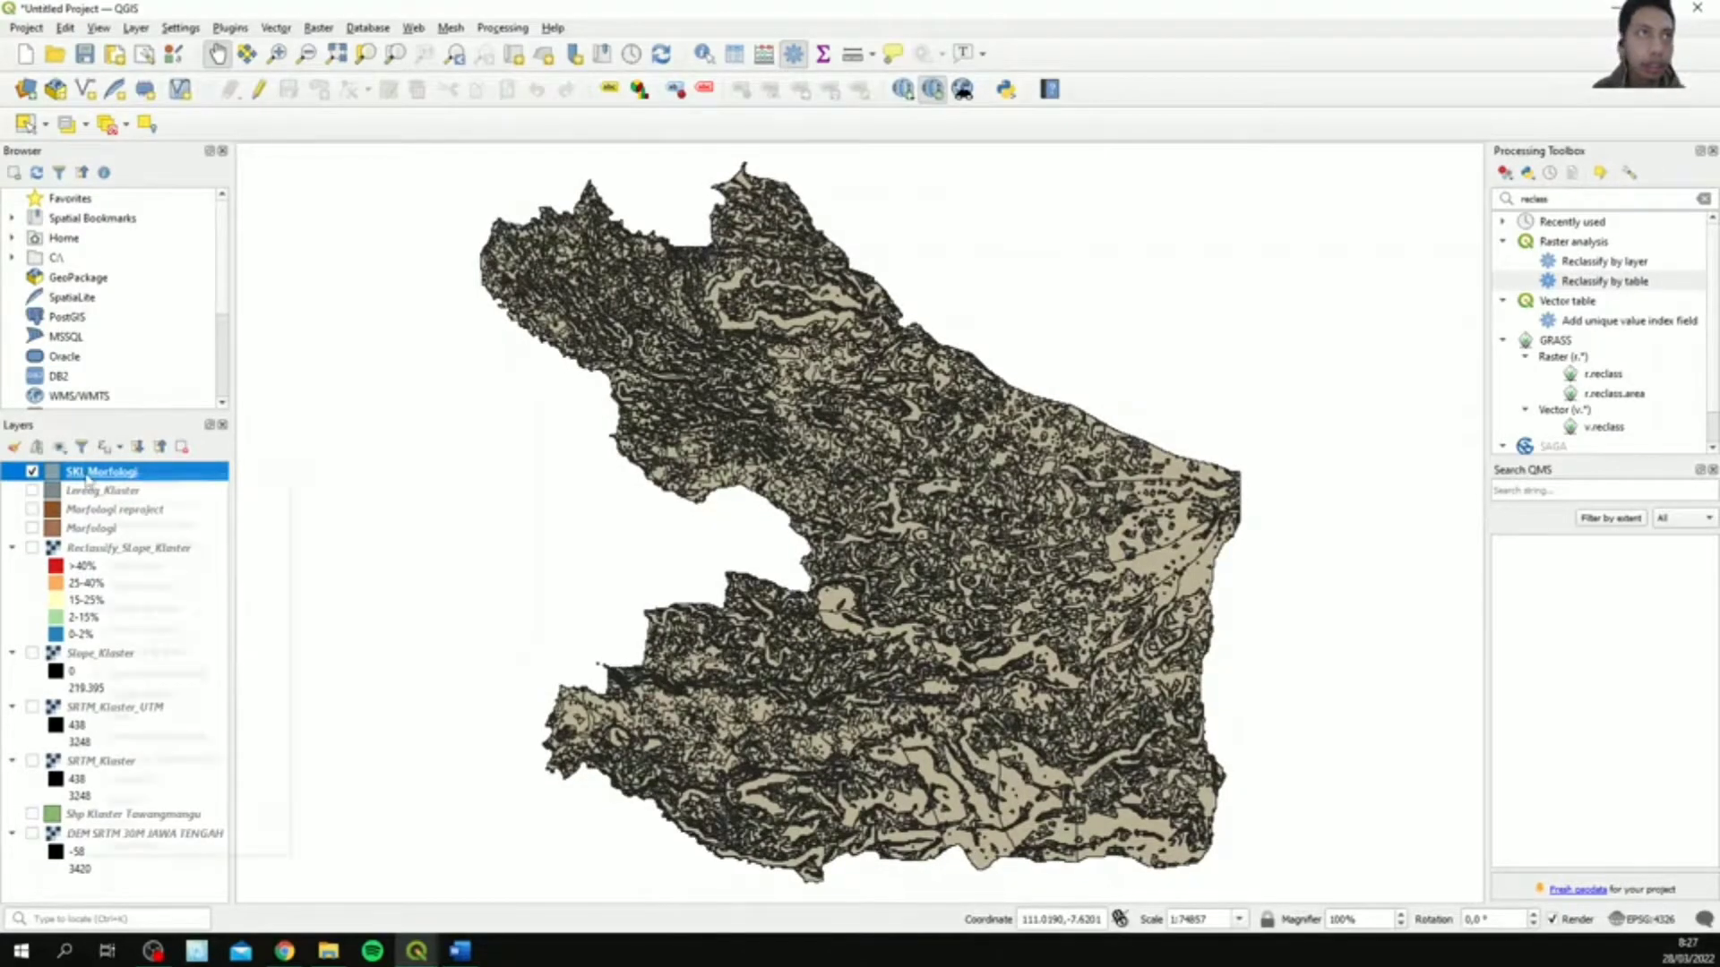
- Examine the attribute table of the SKL Morfologi layer, then close it
right_click(71, 472)
click(174, 673)
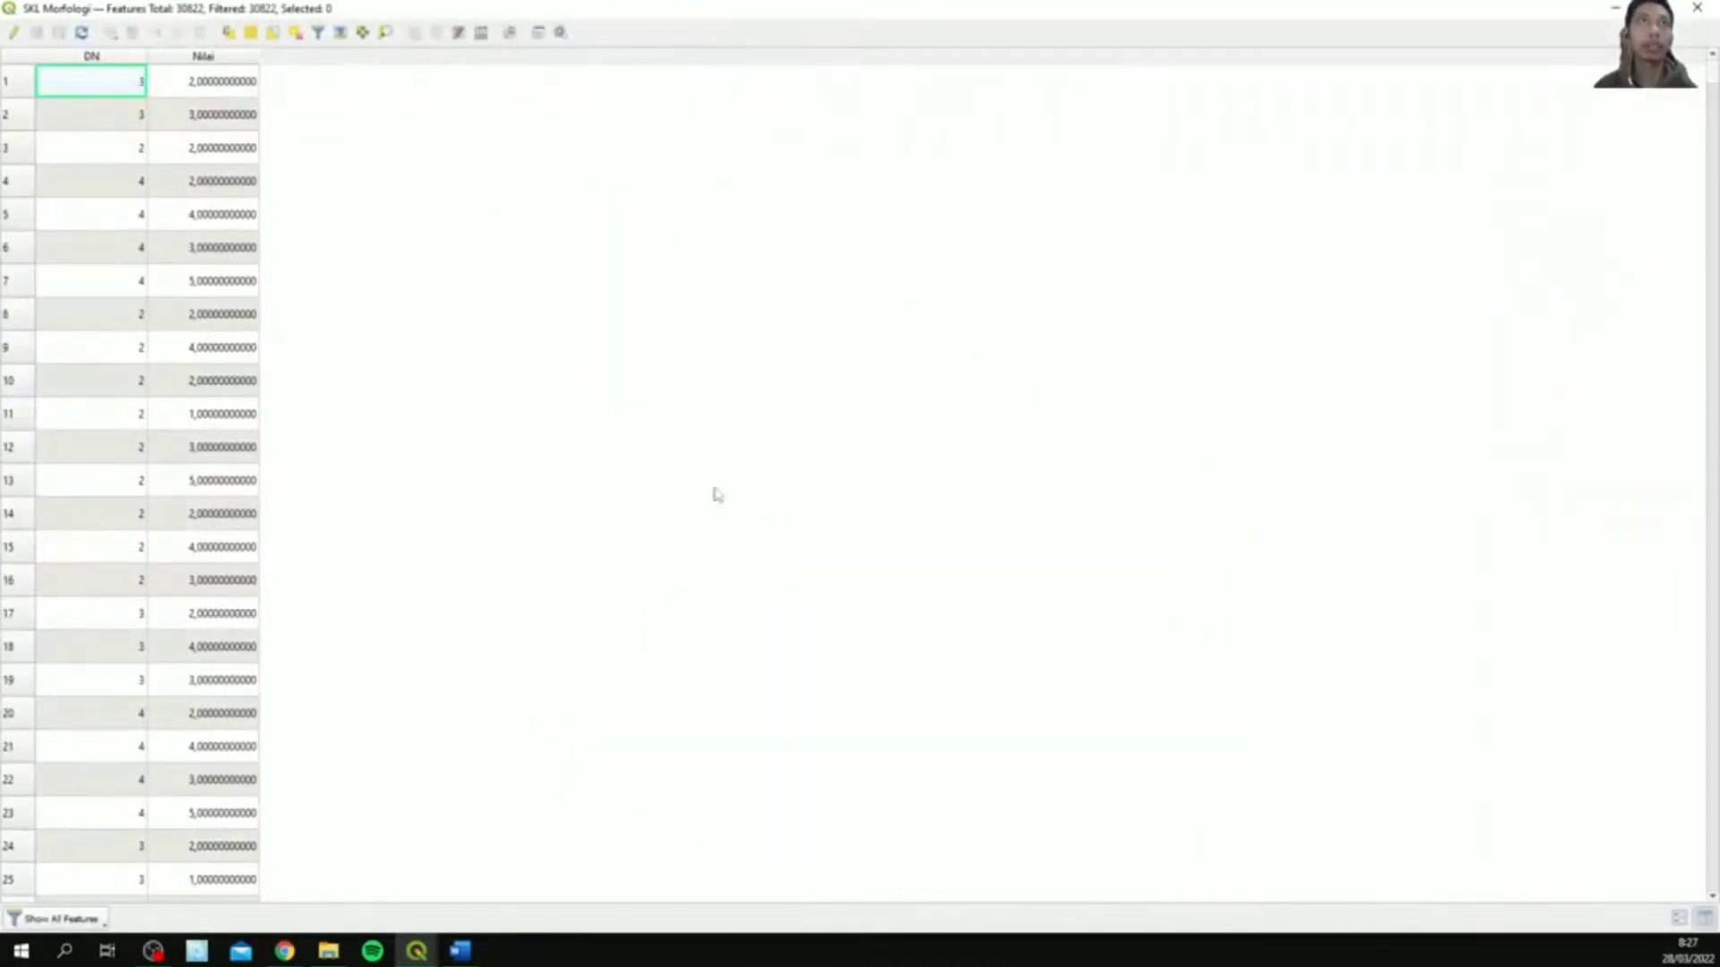
click(1692, 11)
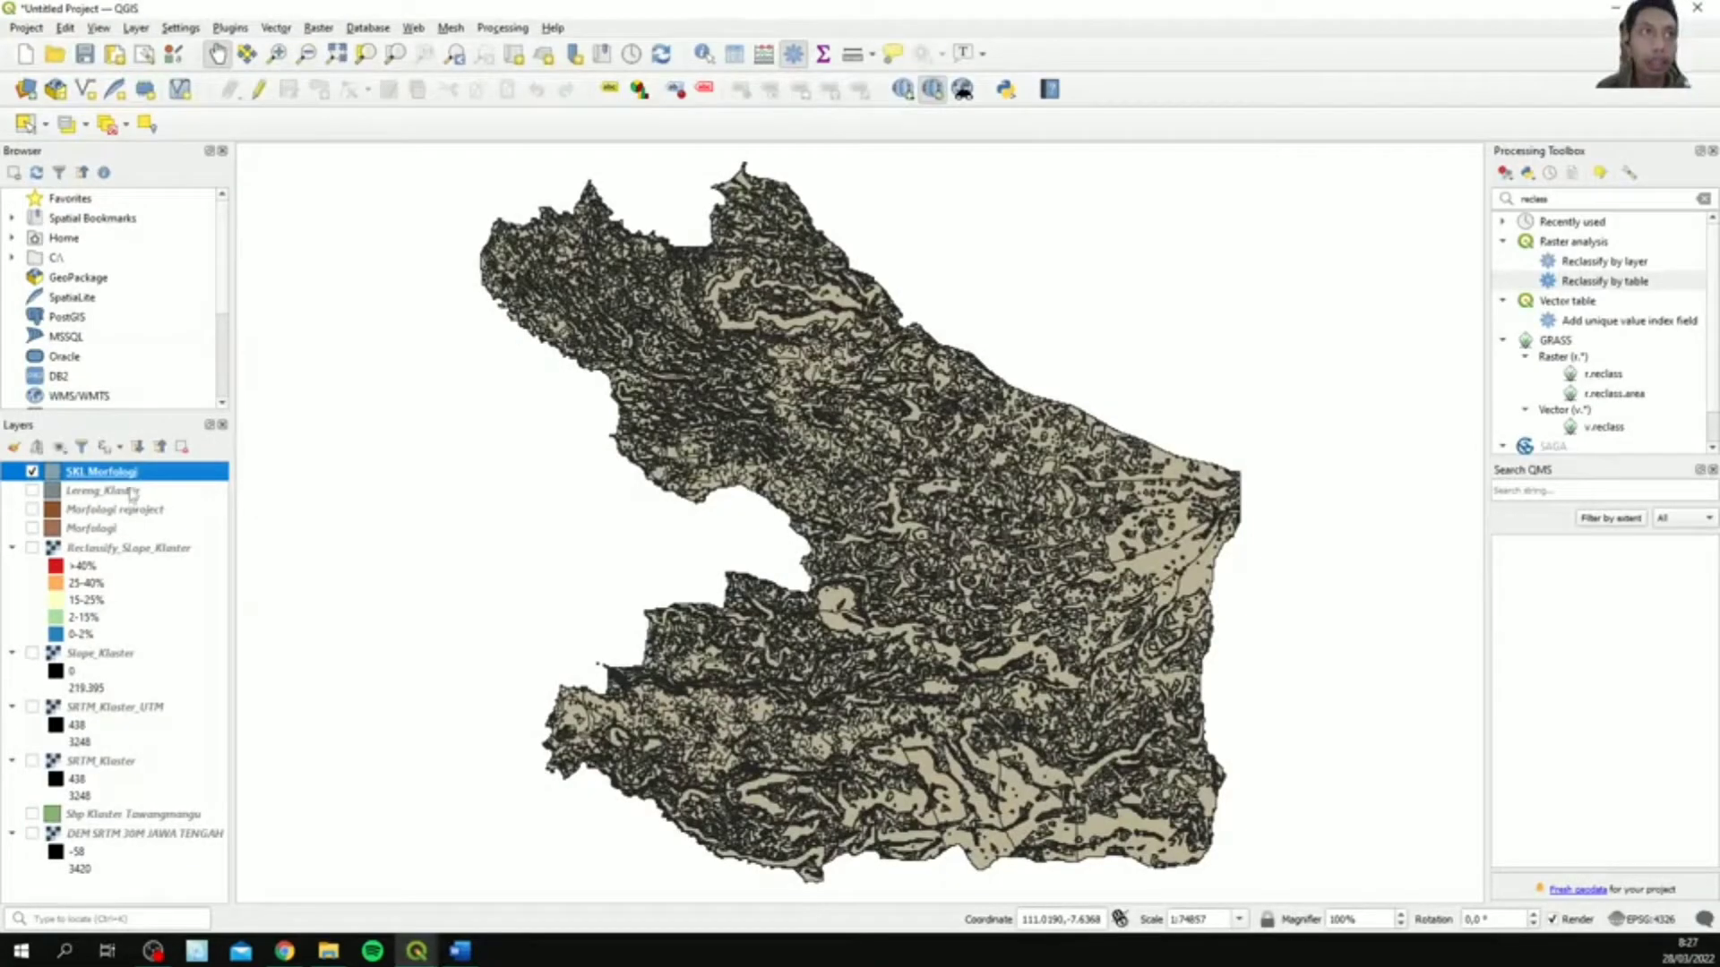
- Create a whole-number field SKOR_TOTAL in the SKL Morfologi attribute table with the Field Calculator, using the expression ("DN" + "Nilai")/2
right_click(133, 472)
click(192, 668)
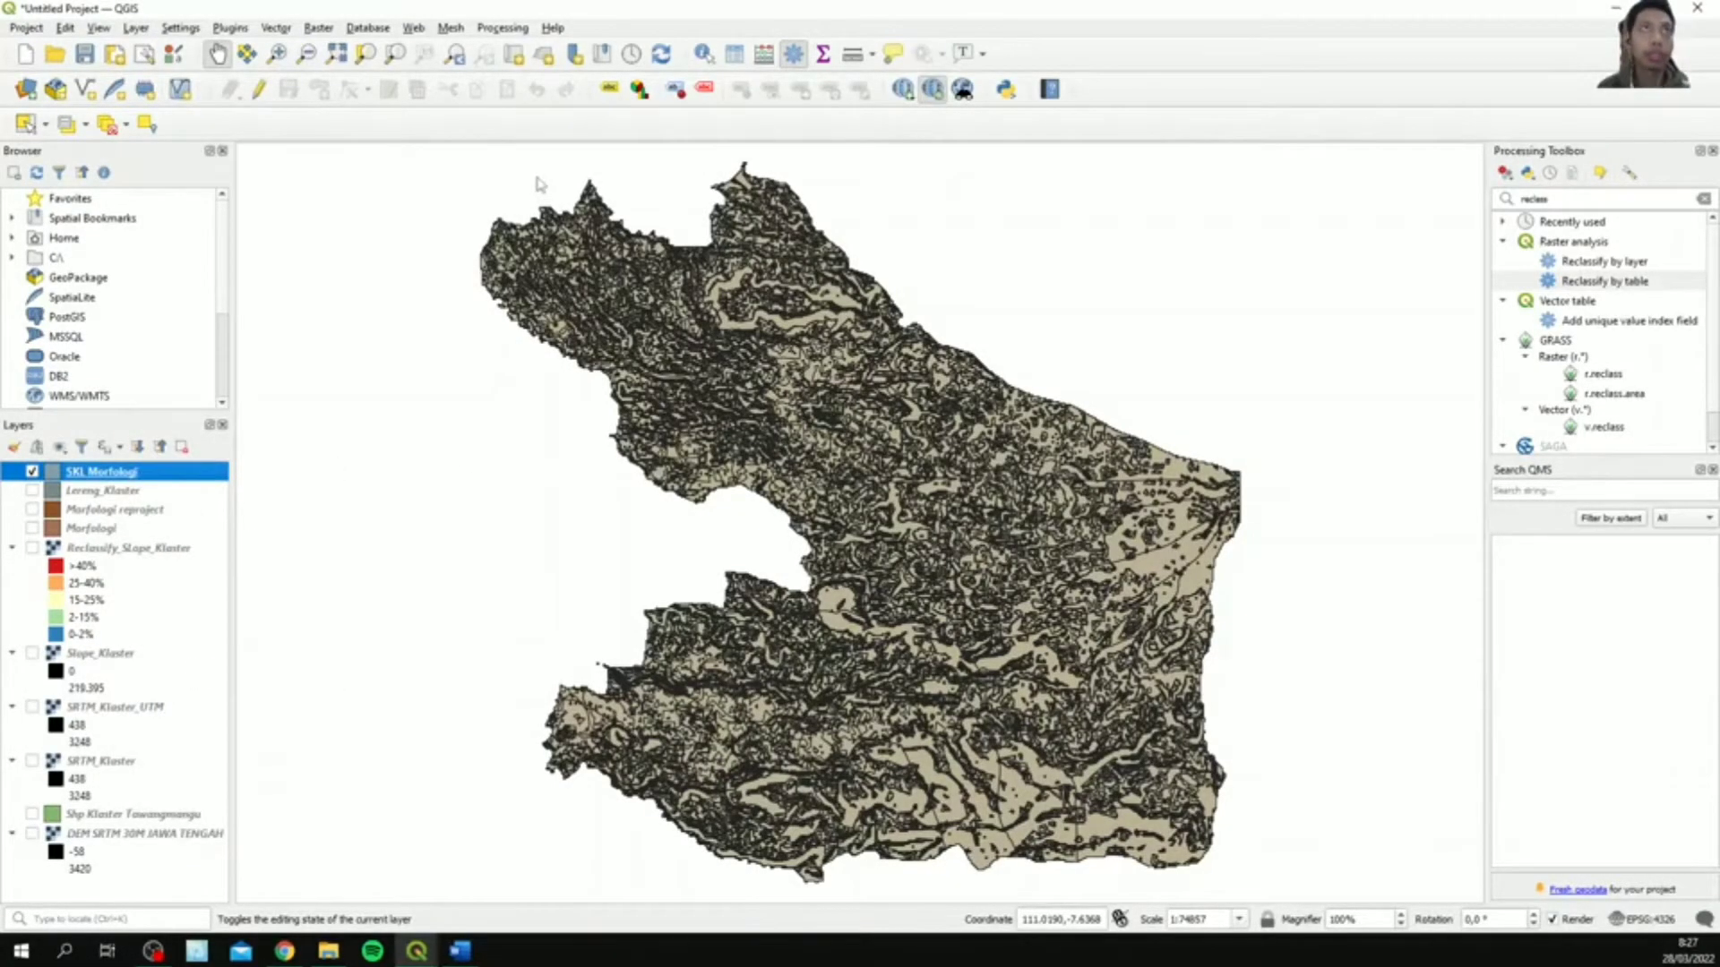
click(480, 34)
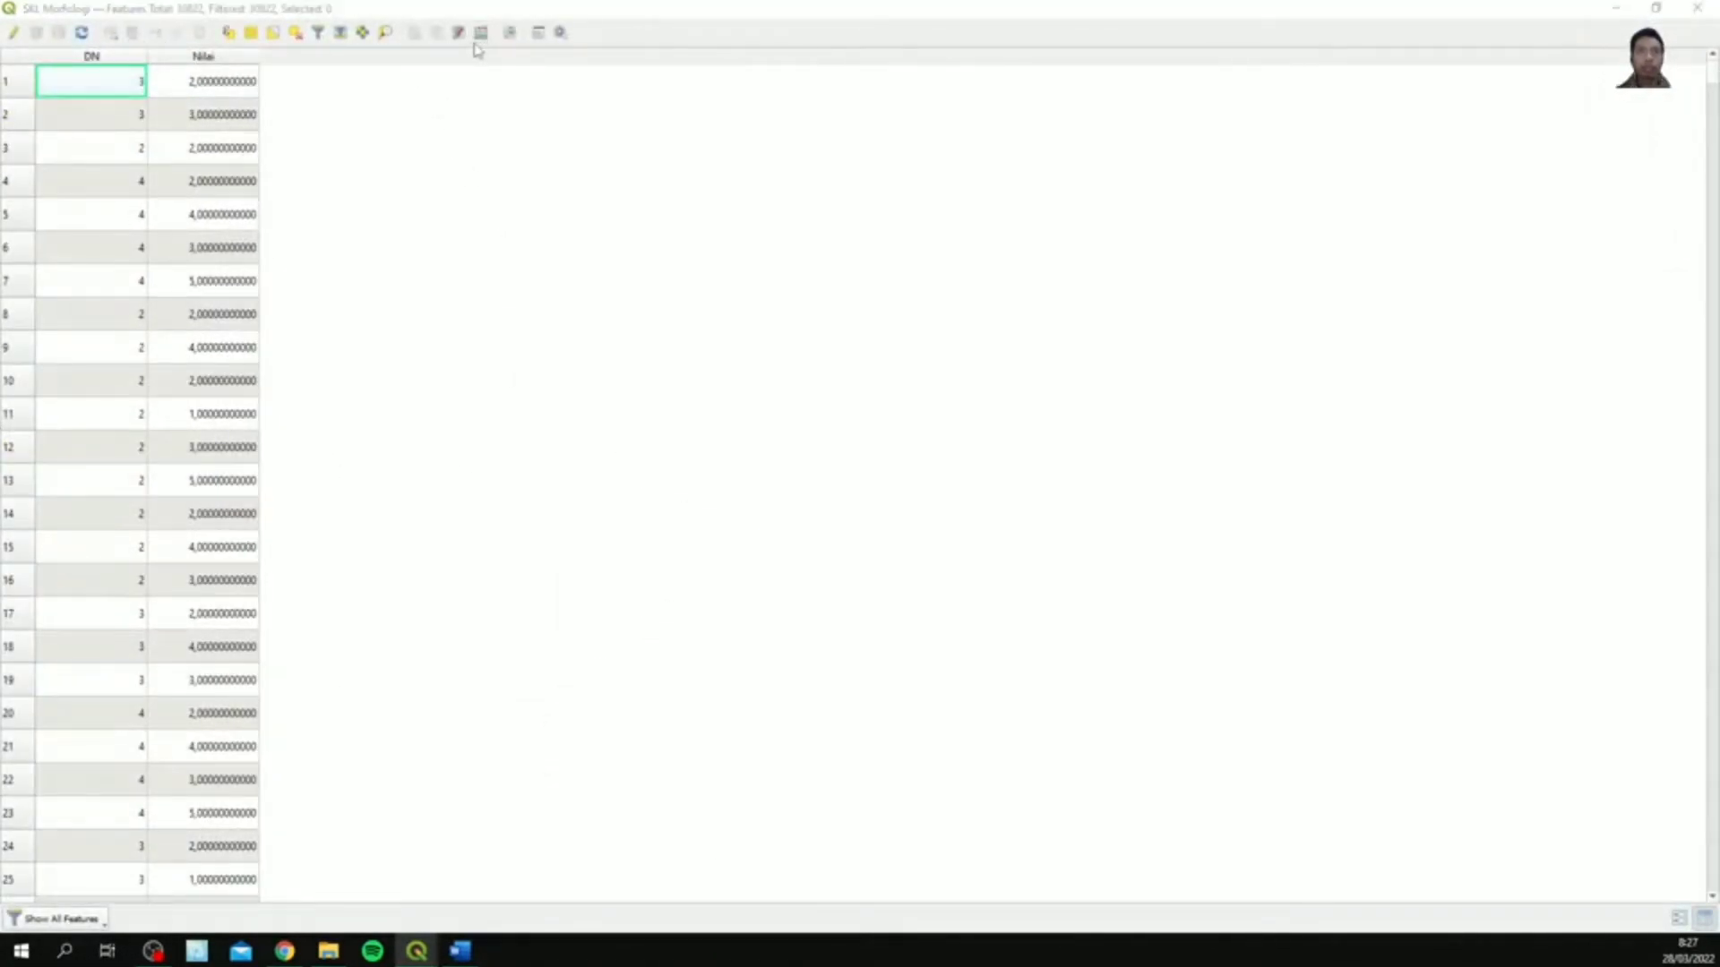
click(676, 219)
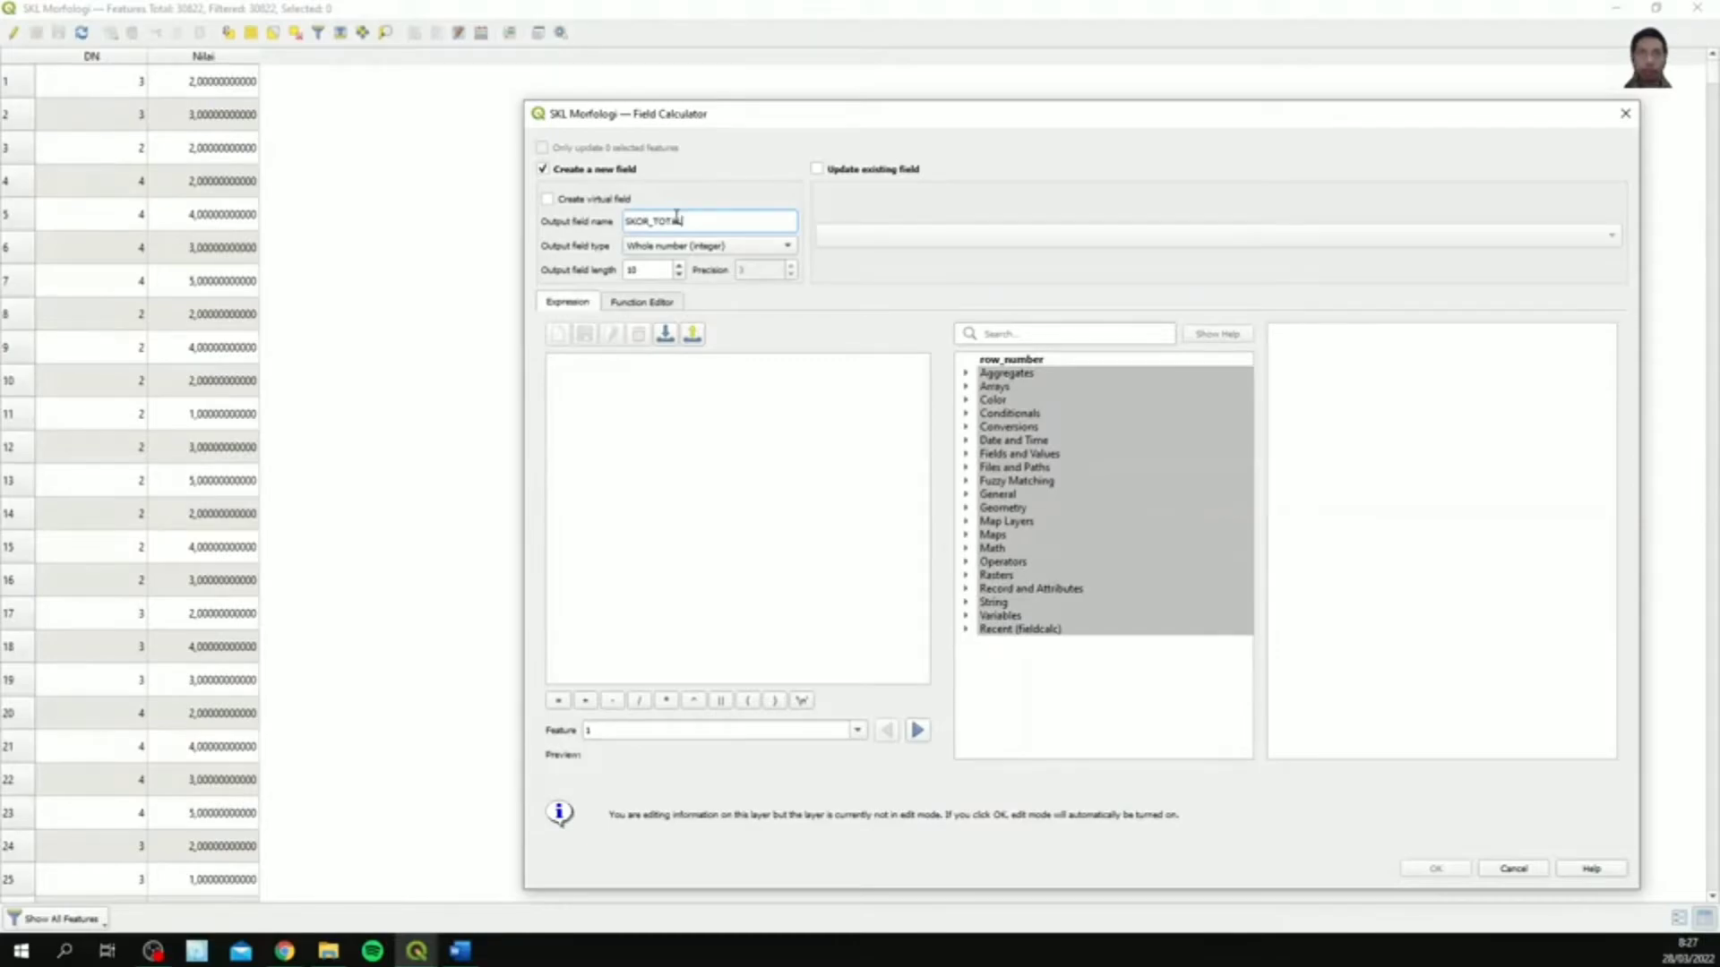
click(972, 455)
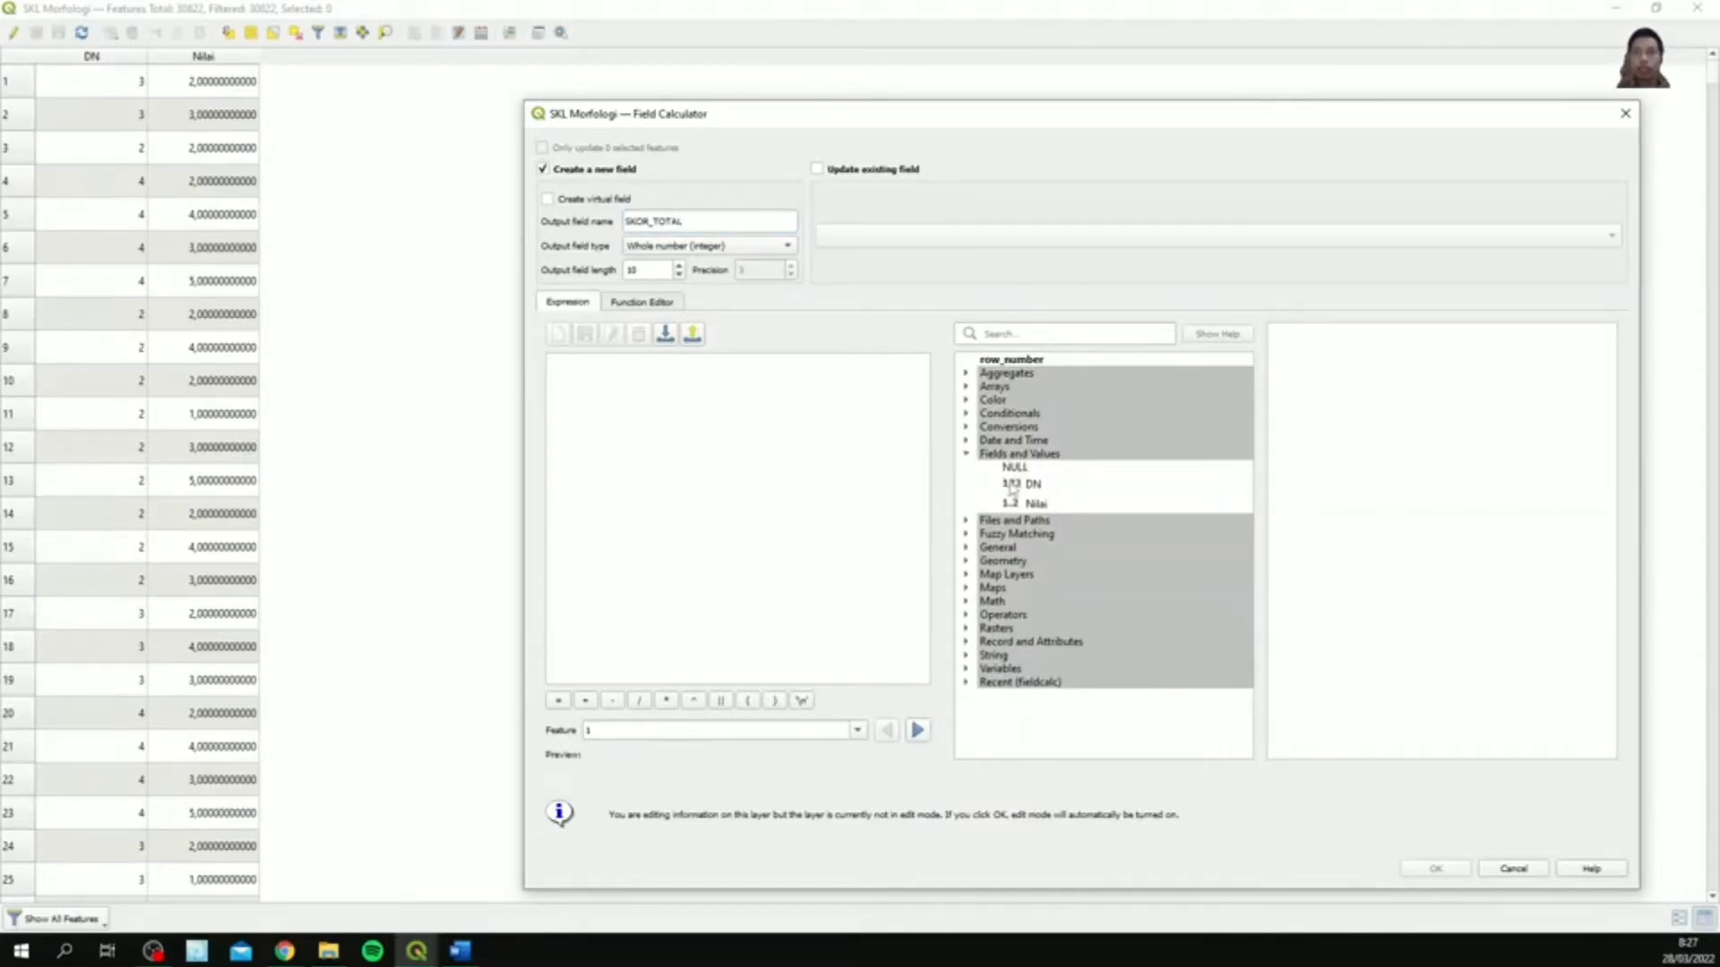
double_click(1033, 484)
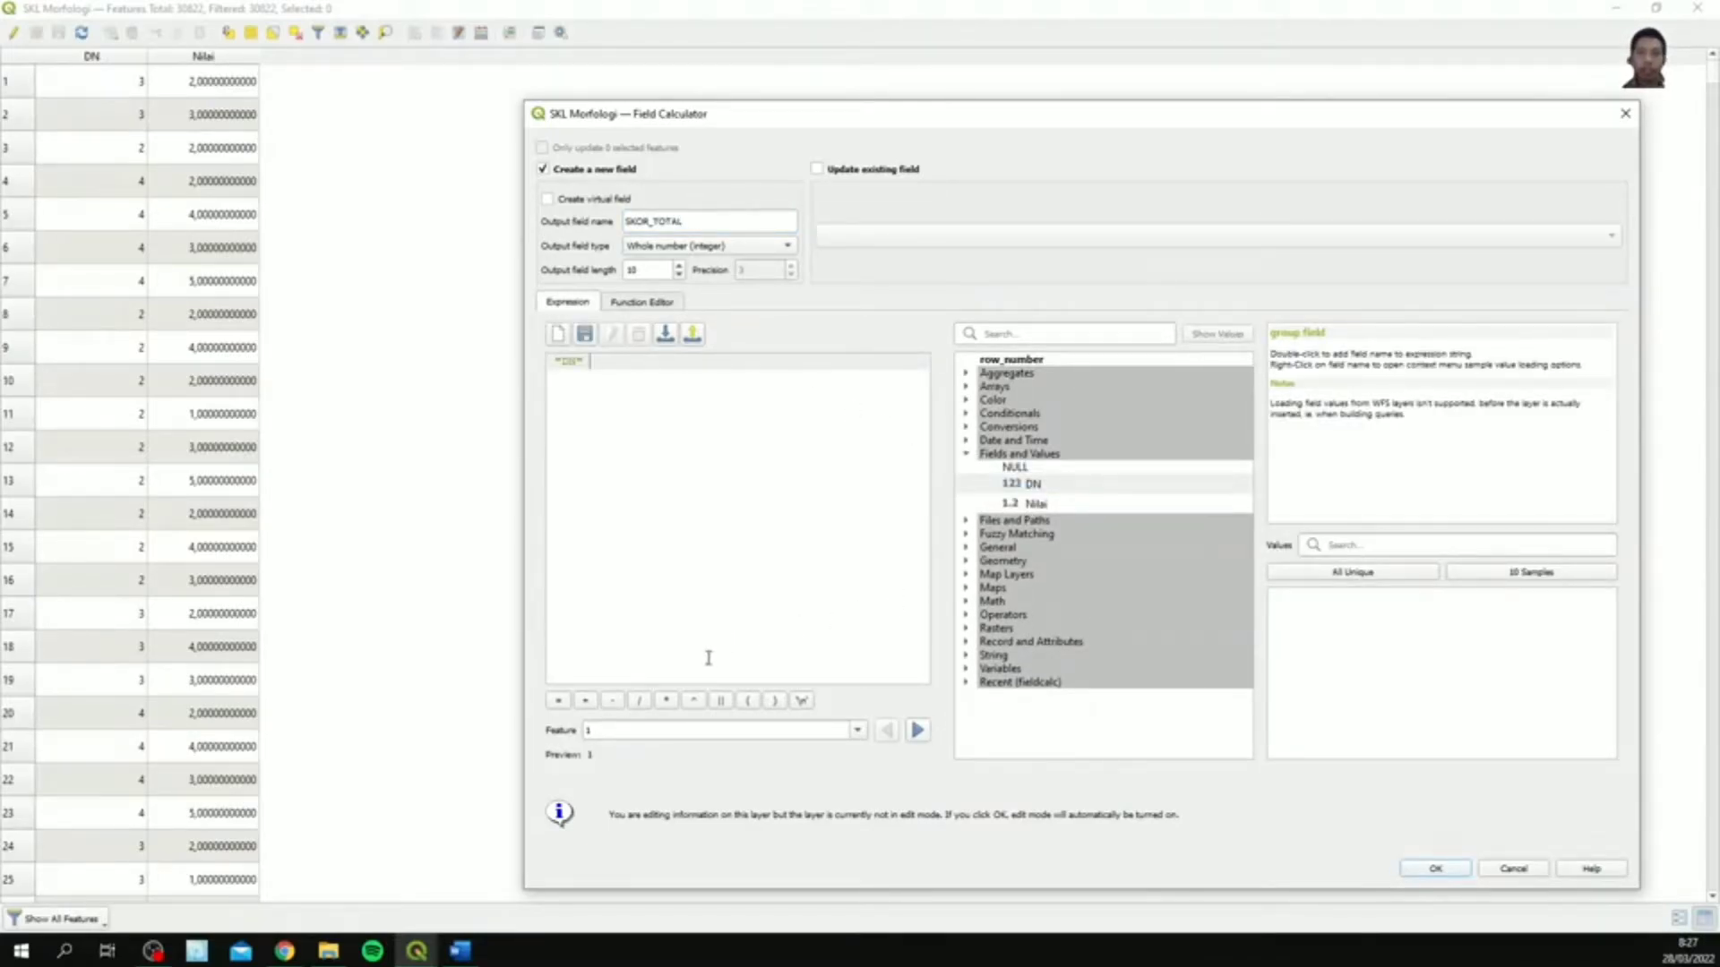
click(590, 701)
double_click(1111, 504)
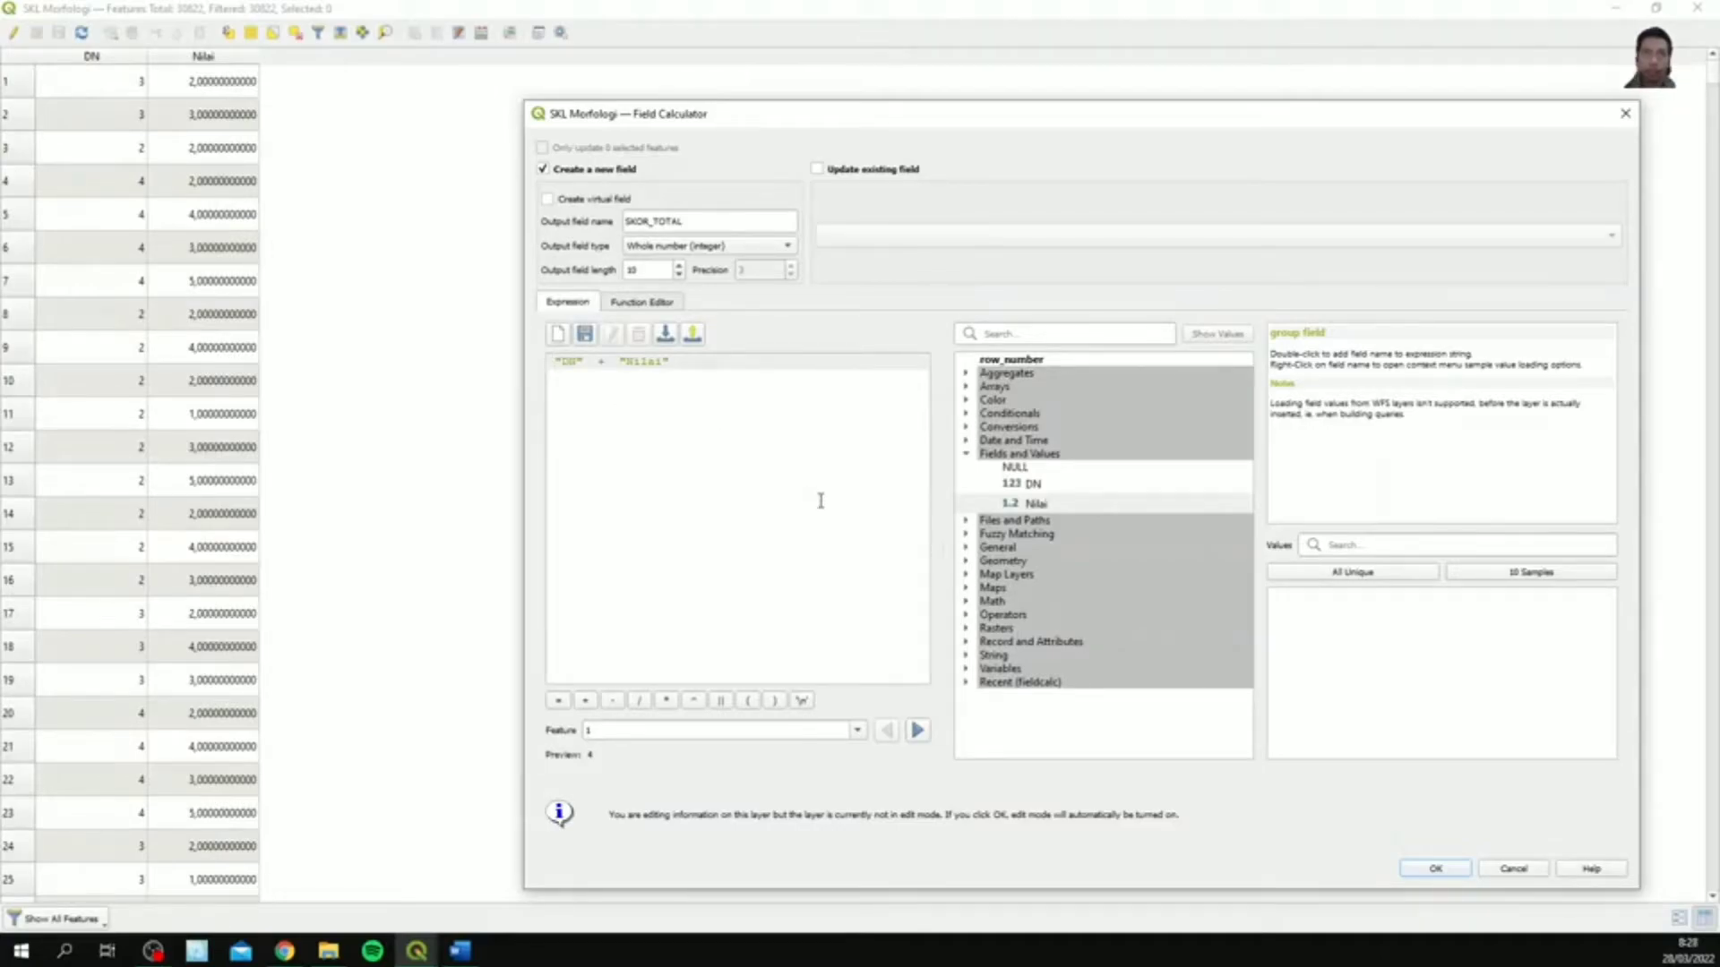
text(()
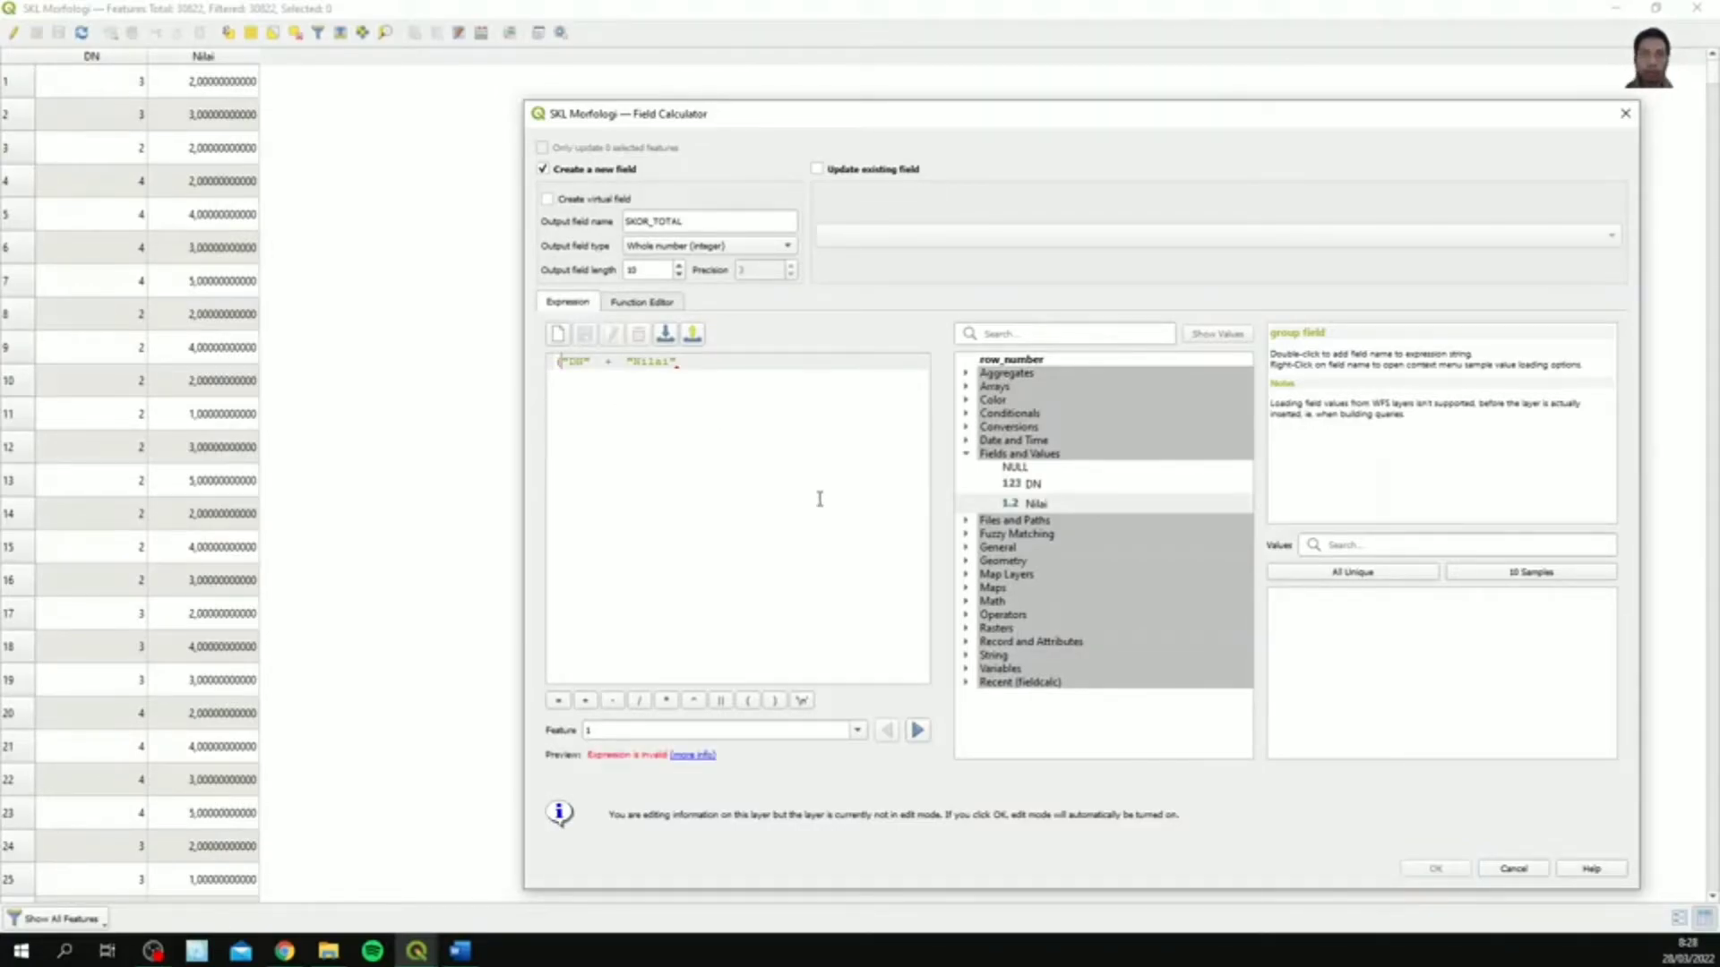
click(757, 358)
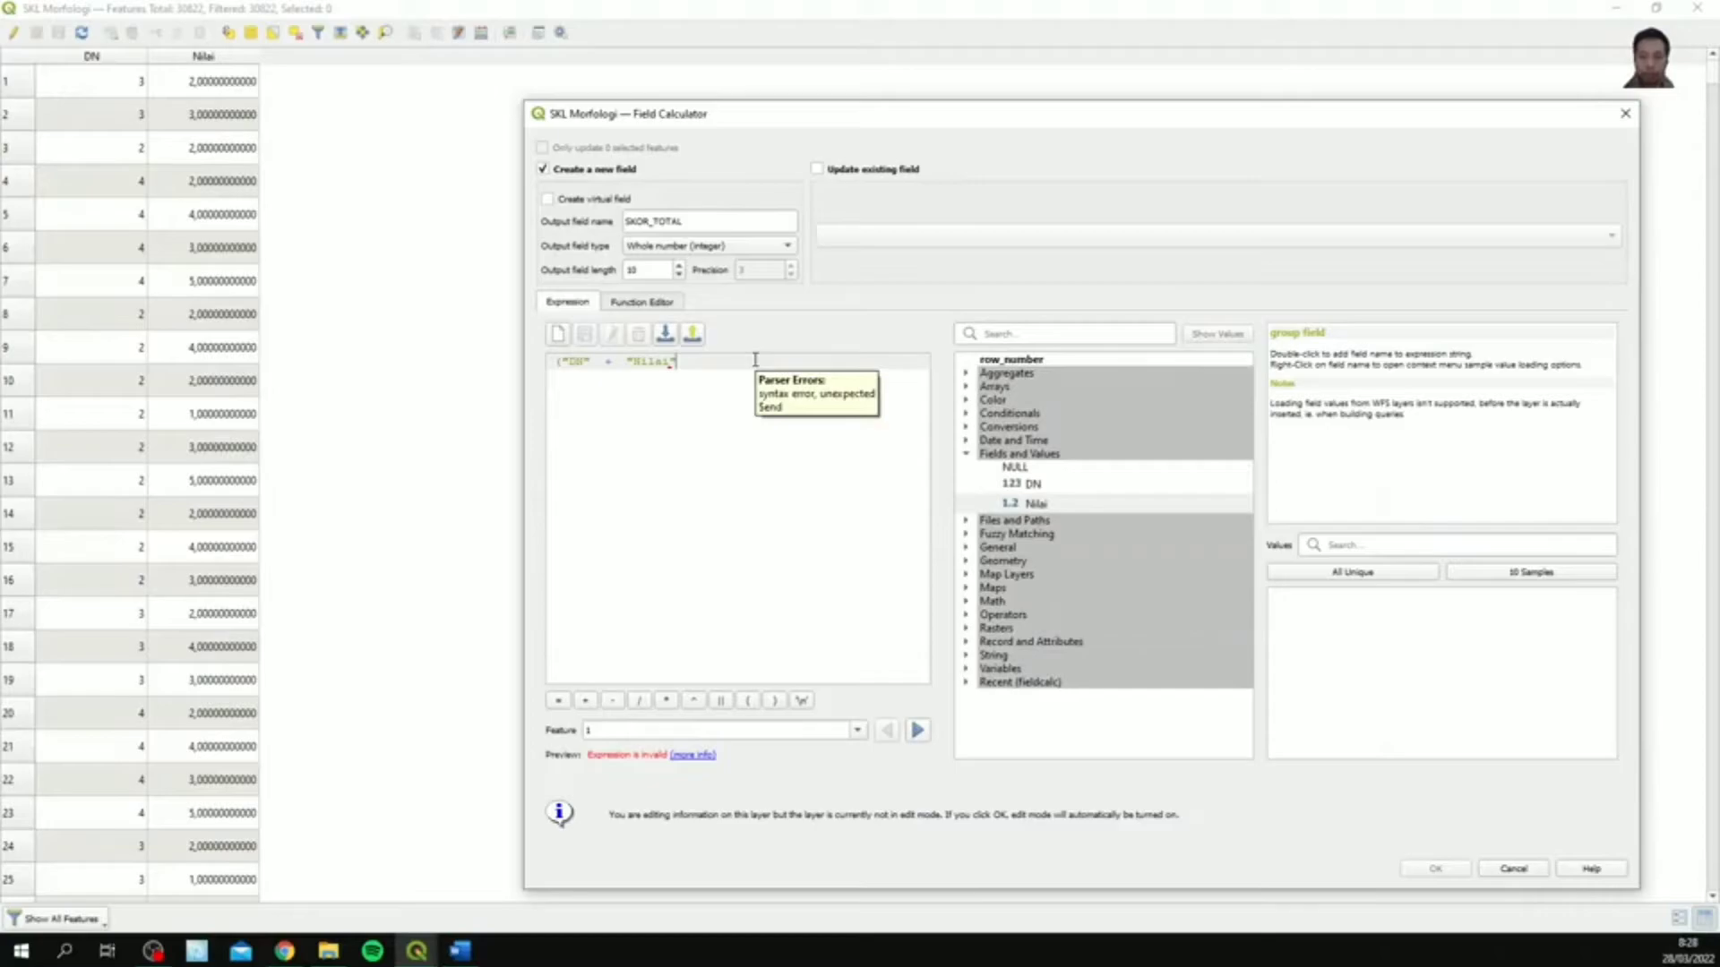
text()/2)
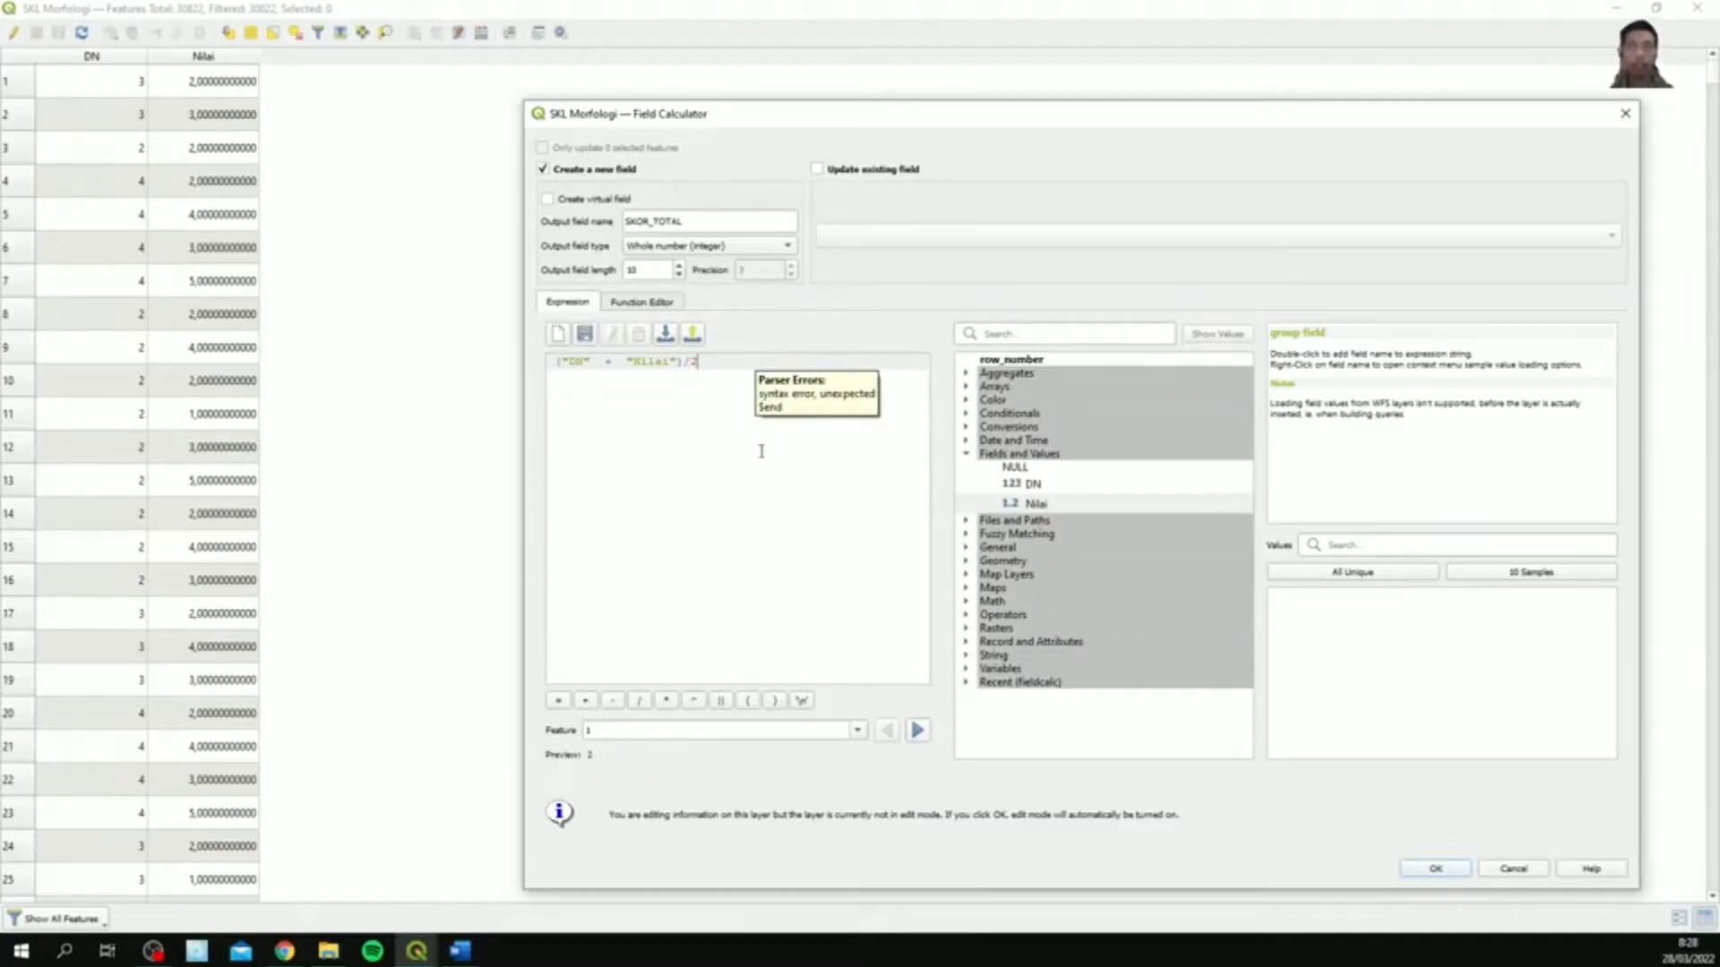
click(1438, 871)
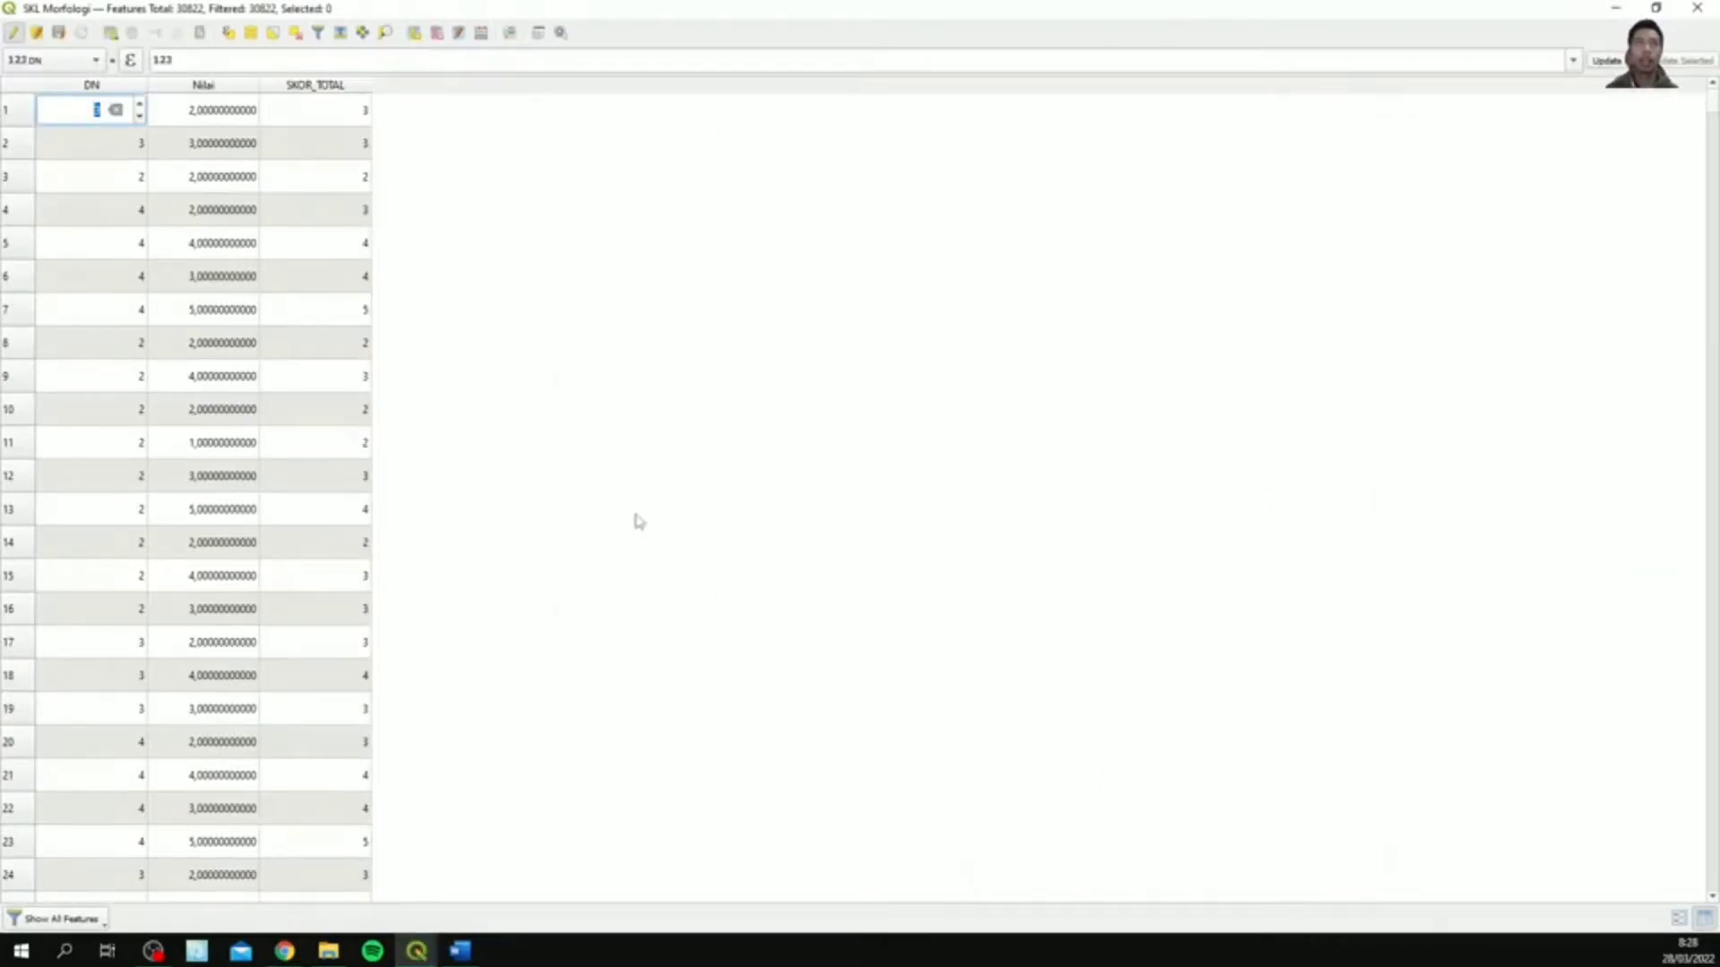
- Sort the attribute table by SKOR_TOTAL in ascending order and add a text (string) field named SKL with length 50
click(357, 90)
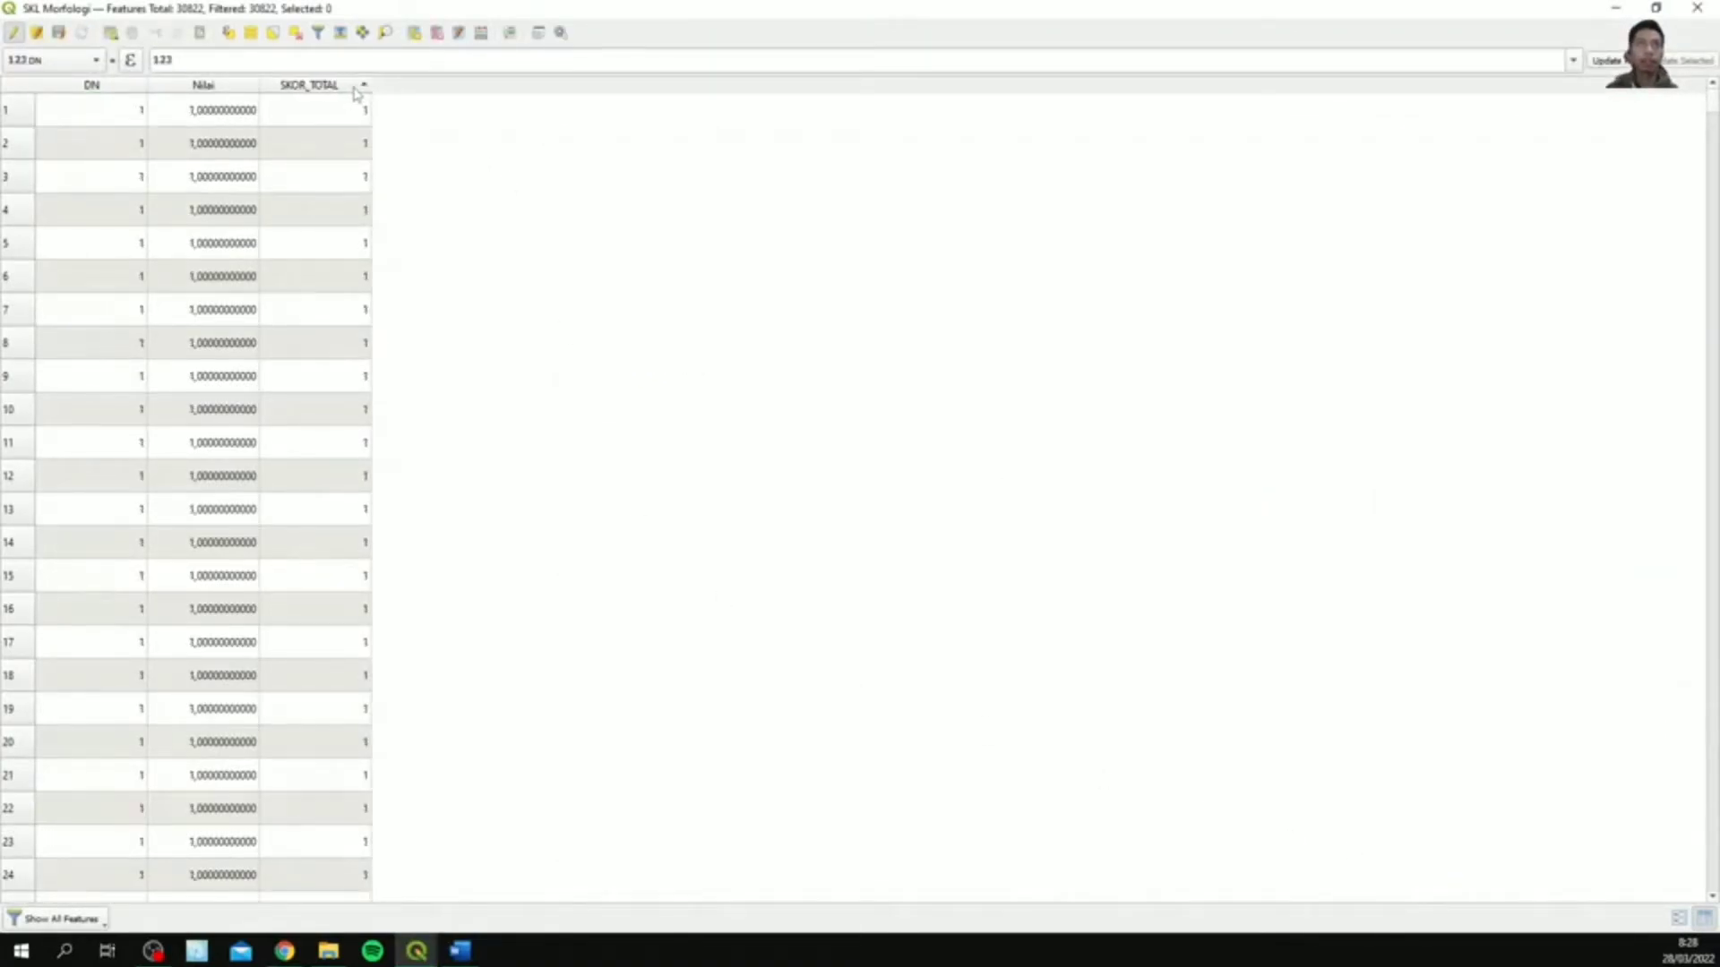
click(363, 91)
click(410, 41)
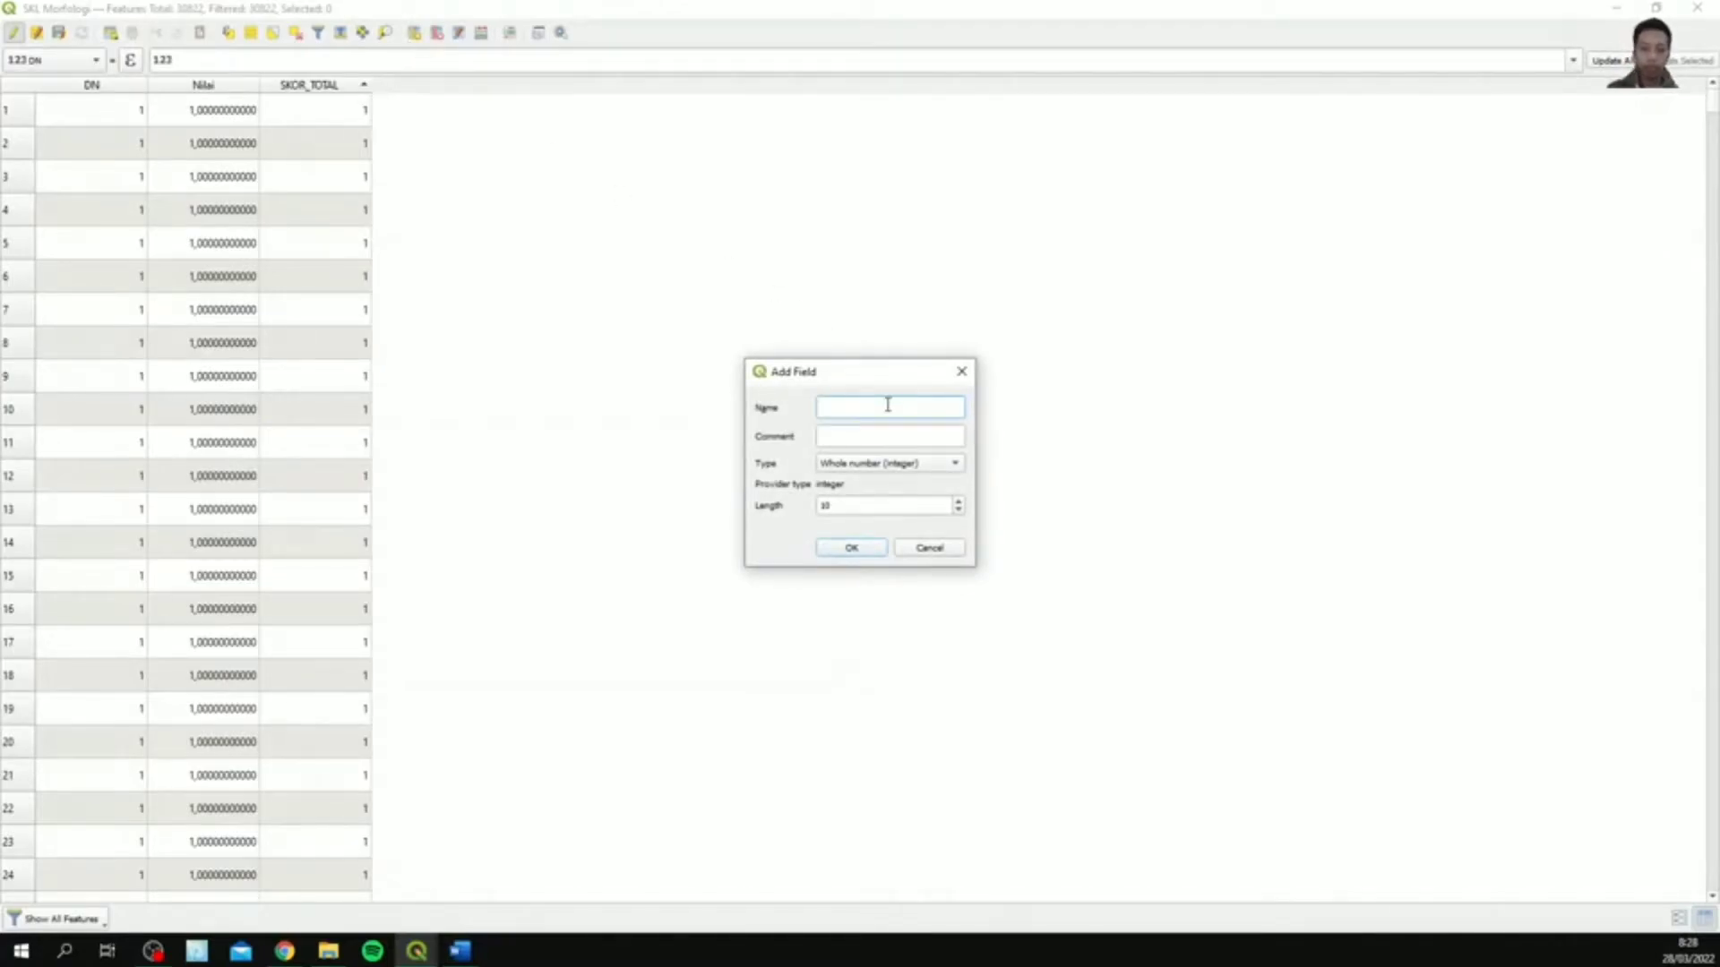
key(alt+Tab)
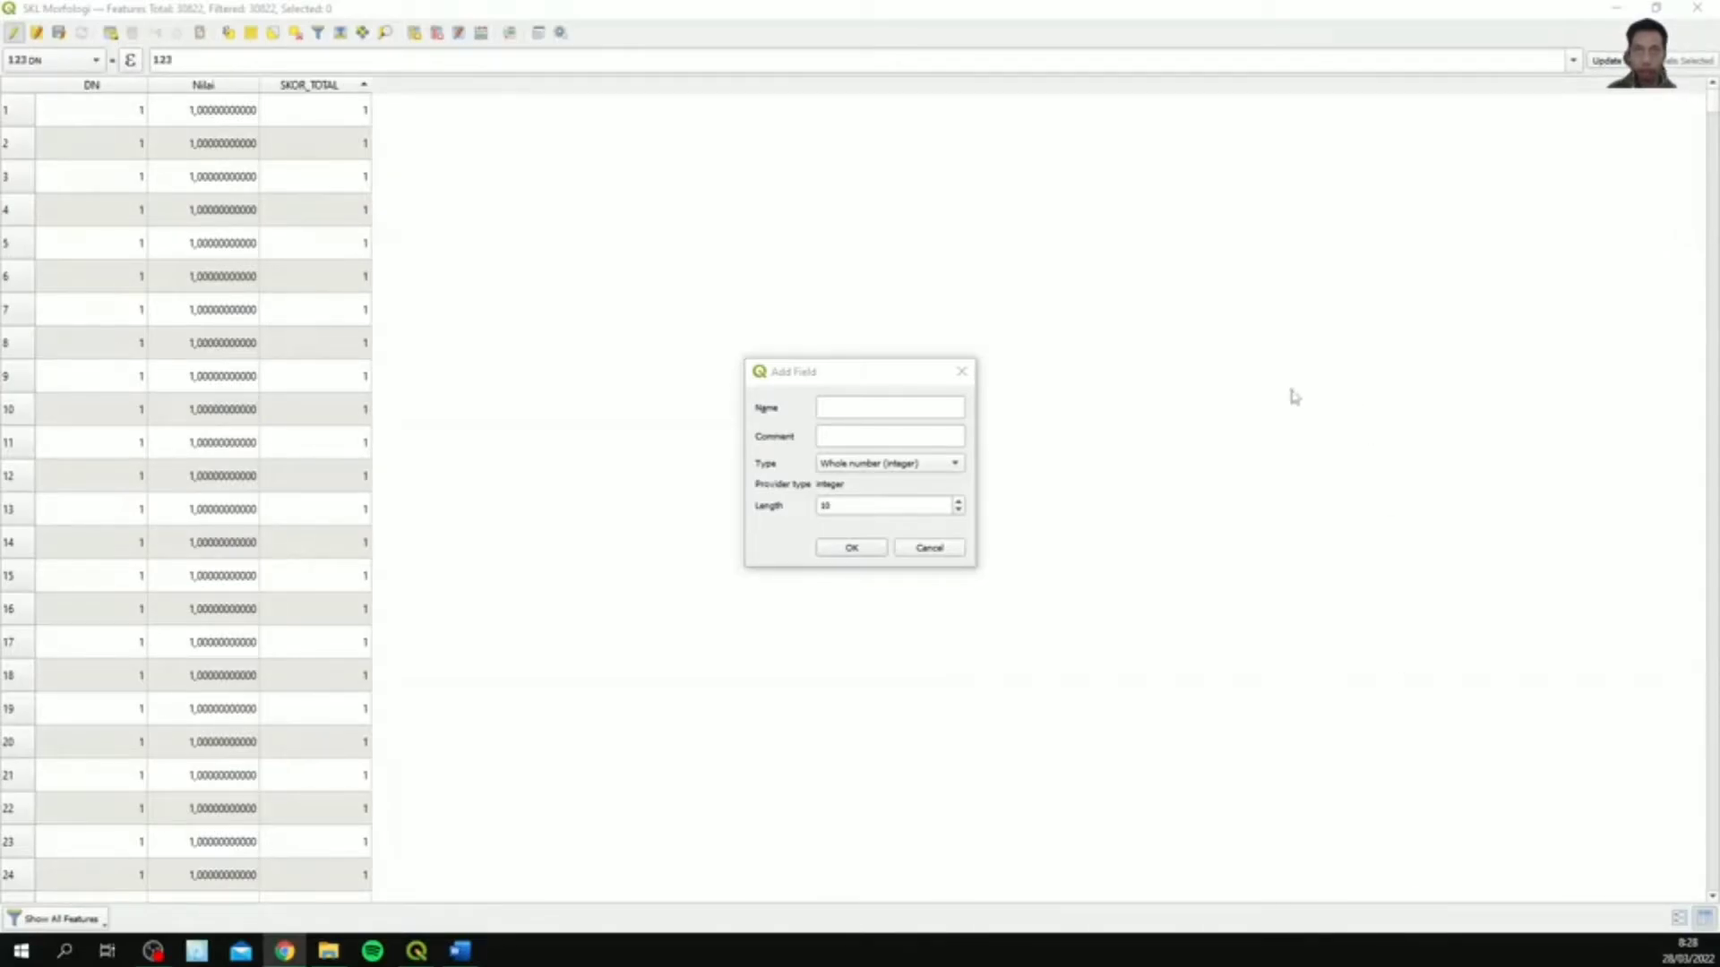
click(898, 409)
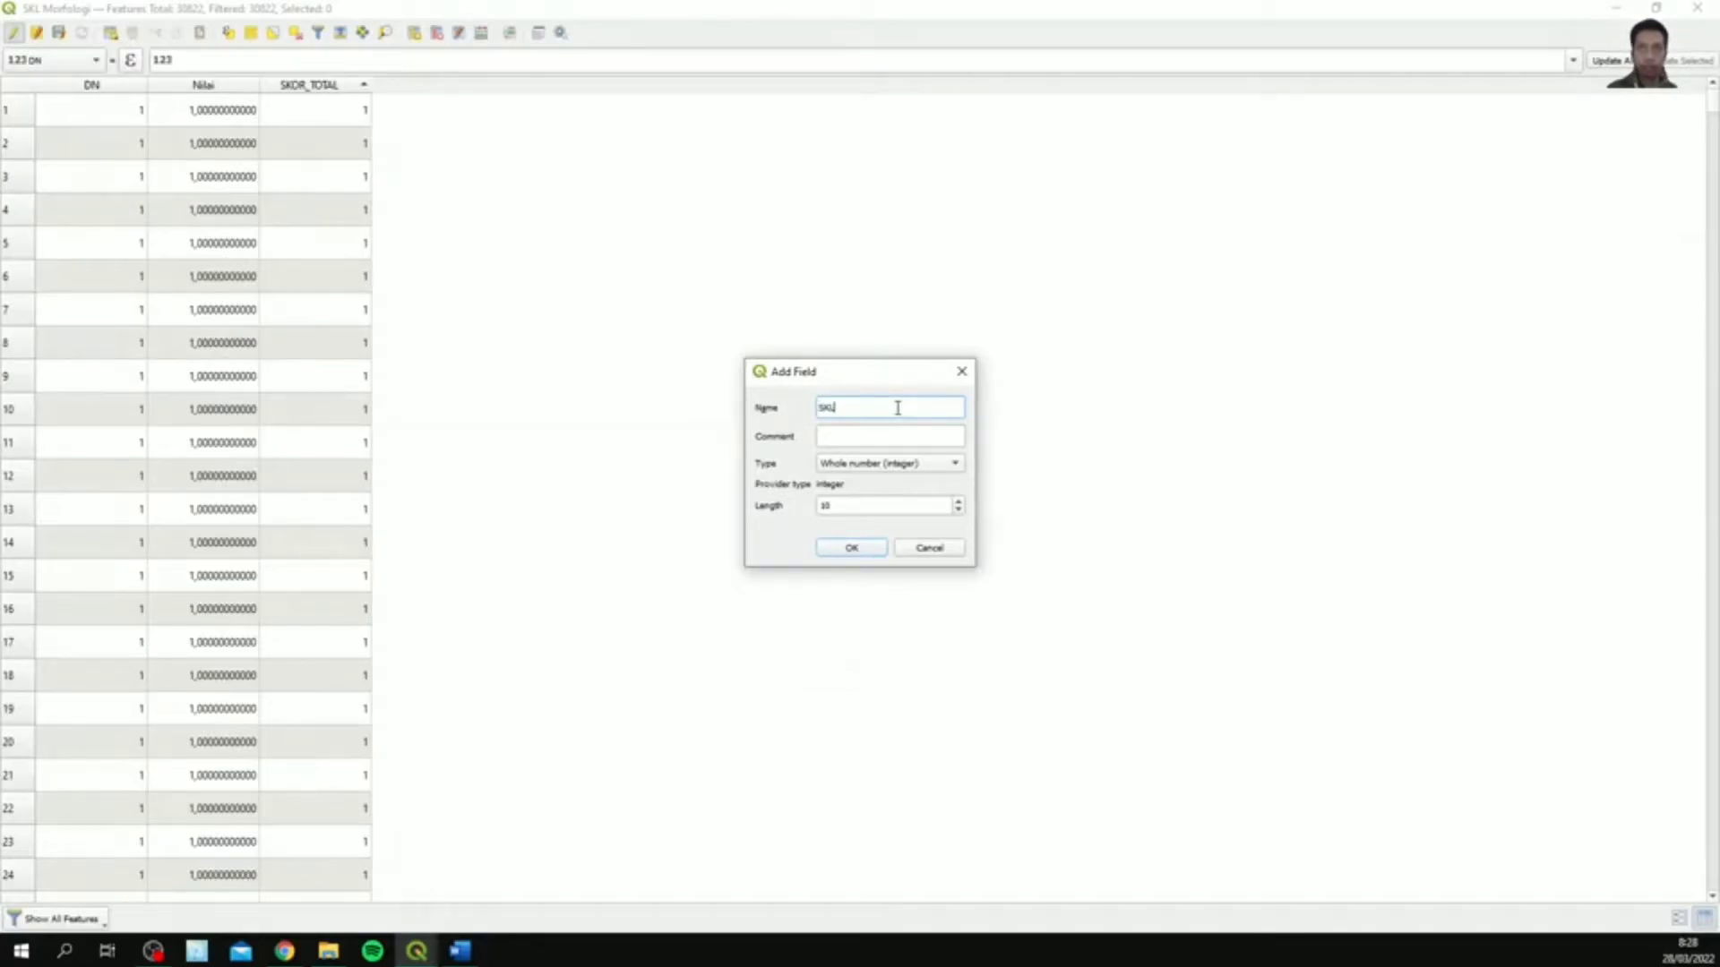
click(900, 467)
click(899, 496)
click(898, 467)
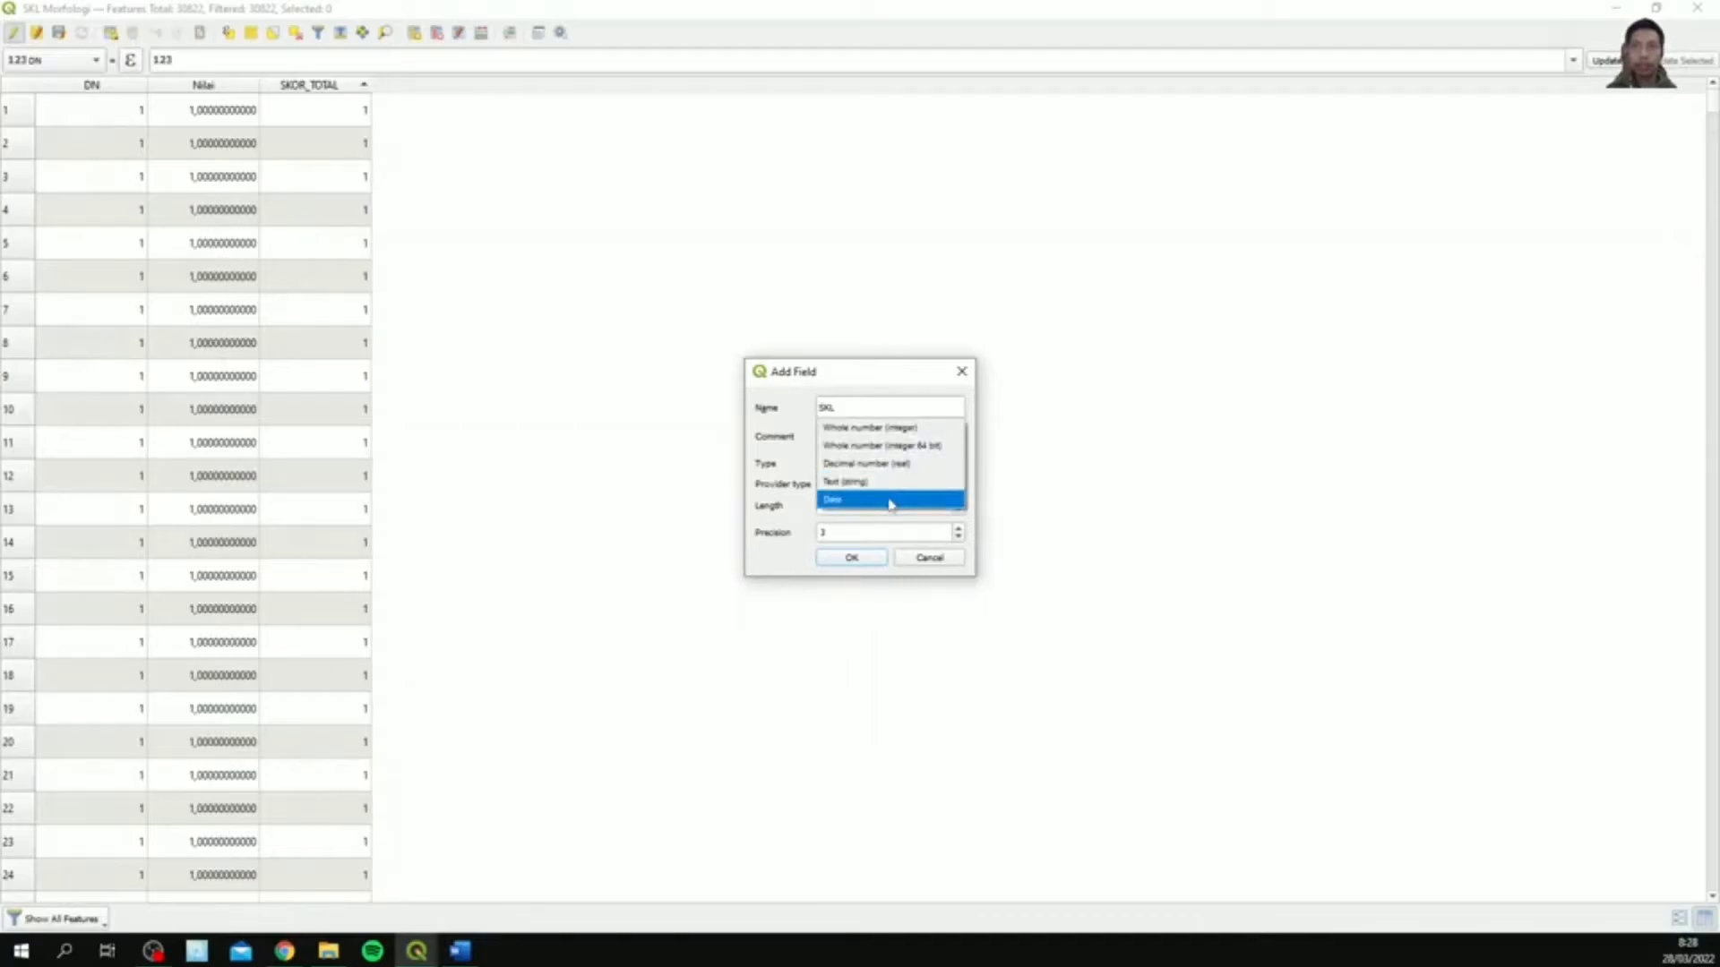
click(891, 499)
drag(895, 504, 803, 510)
text(50)
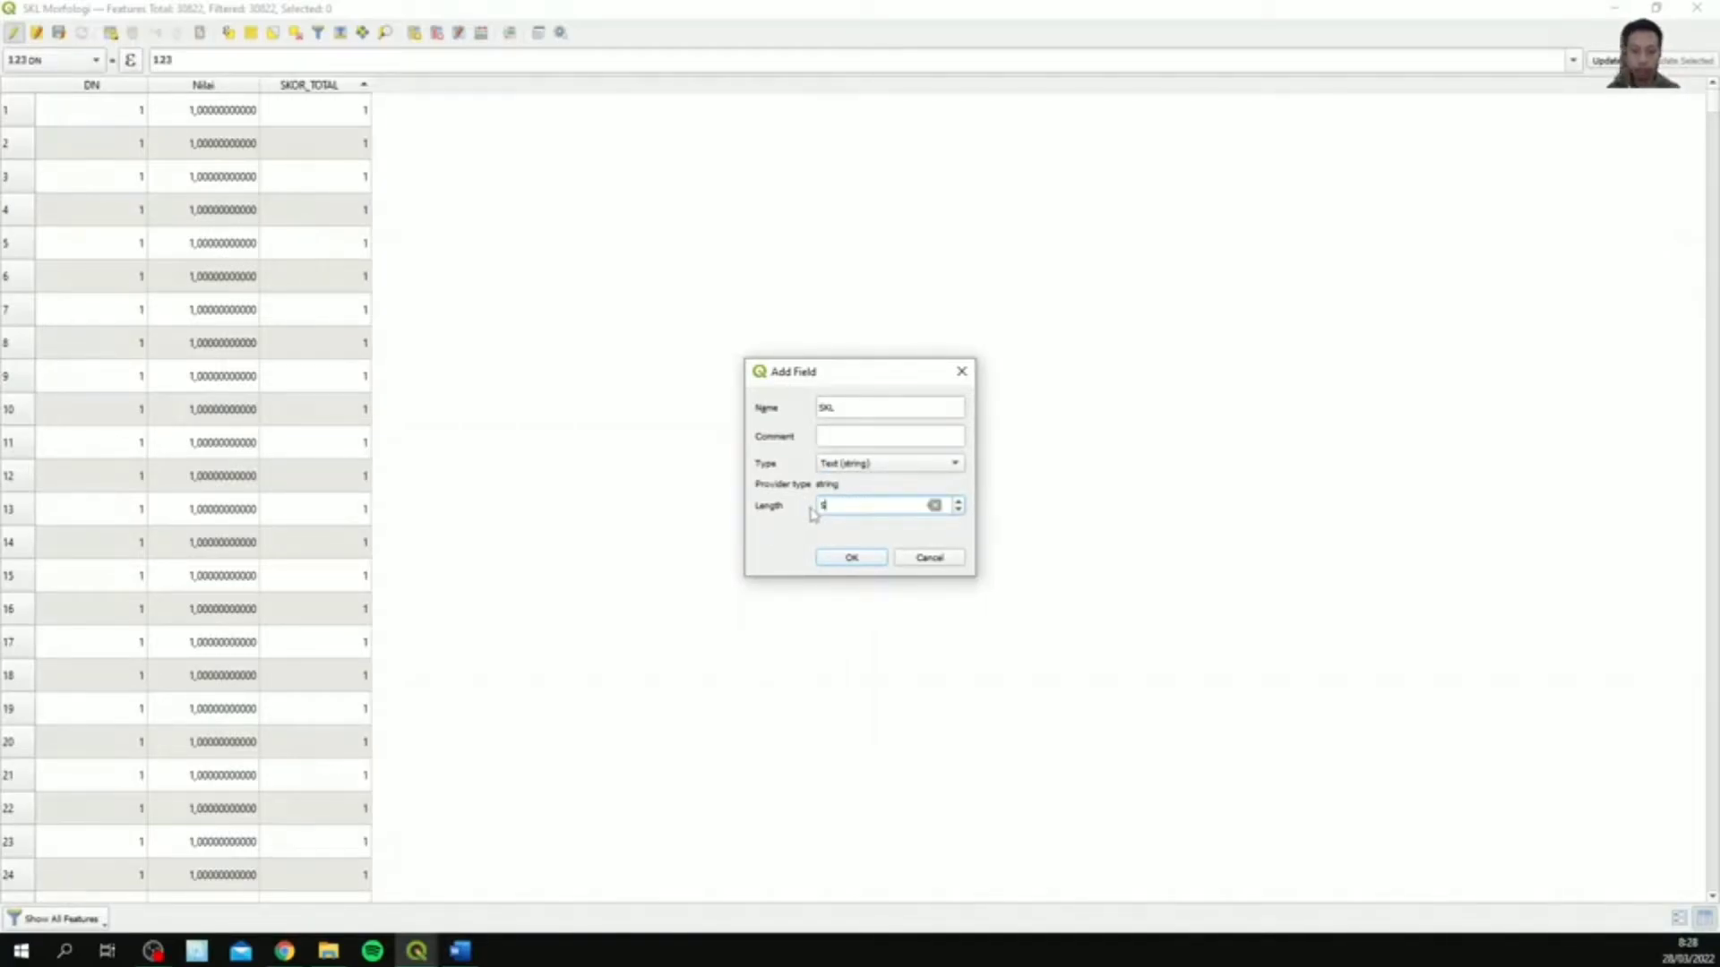
click(855, 558)
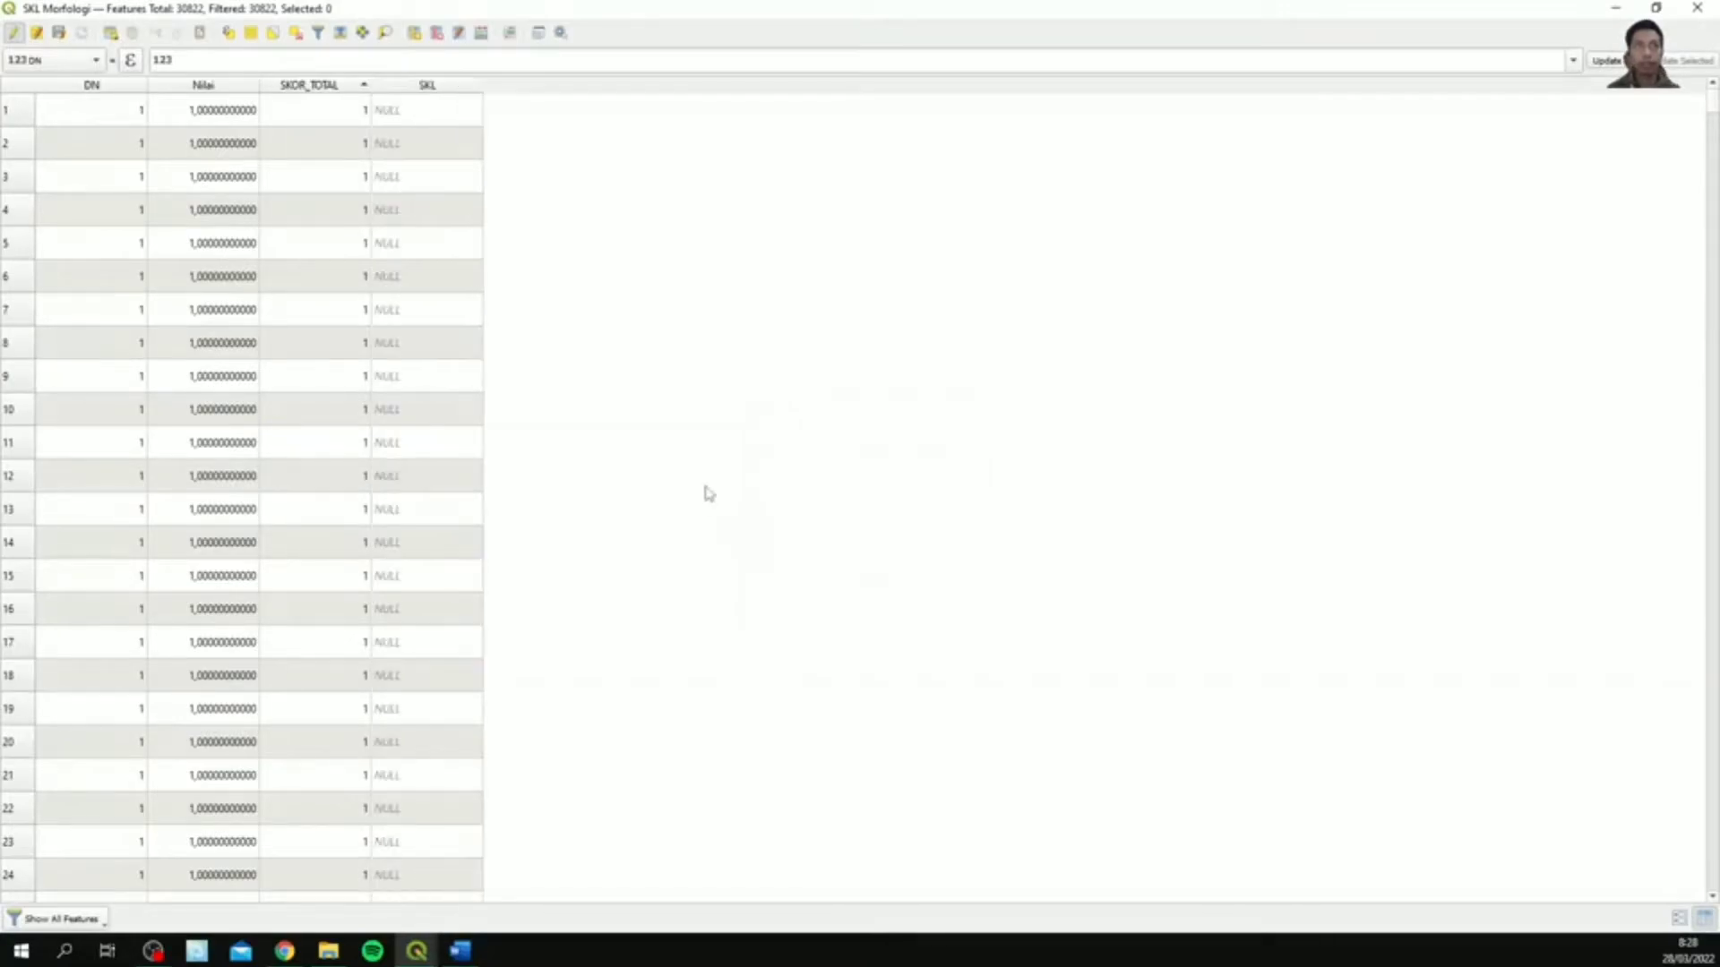
- Select the features that match the expression "SKOR_TOTAL" = 1 in the SKL Morfologi attribute table
click(229, 34)
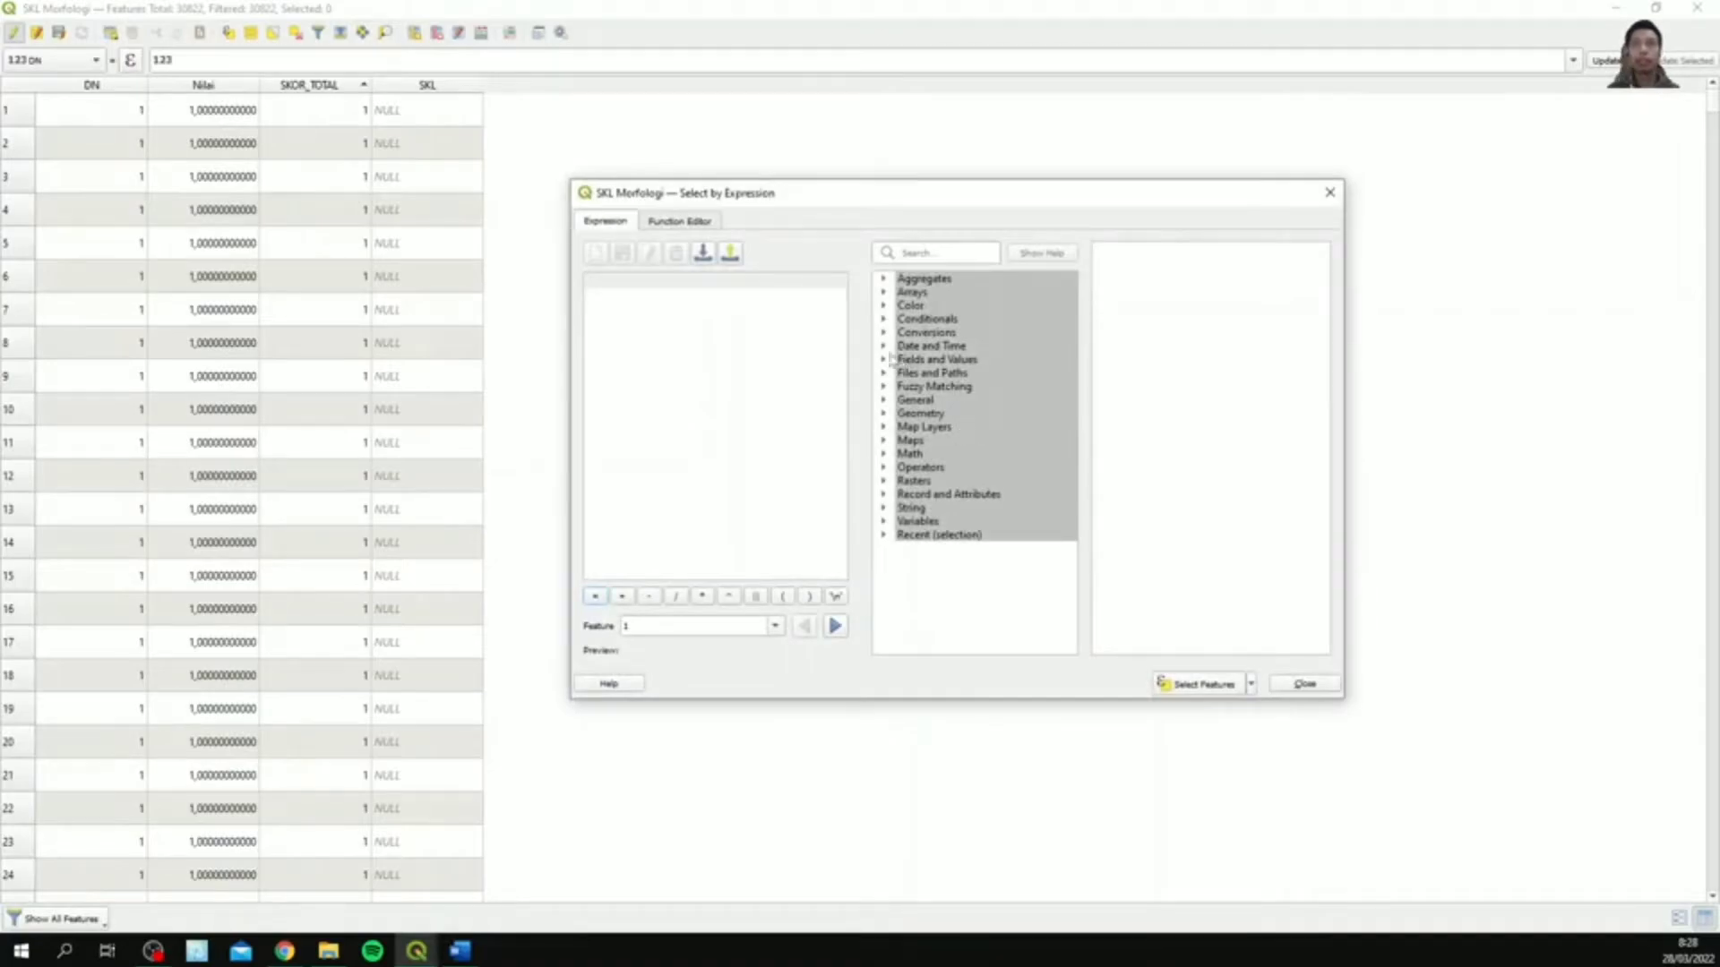
click(884, 347)
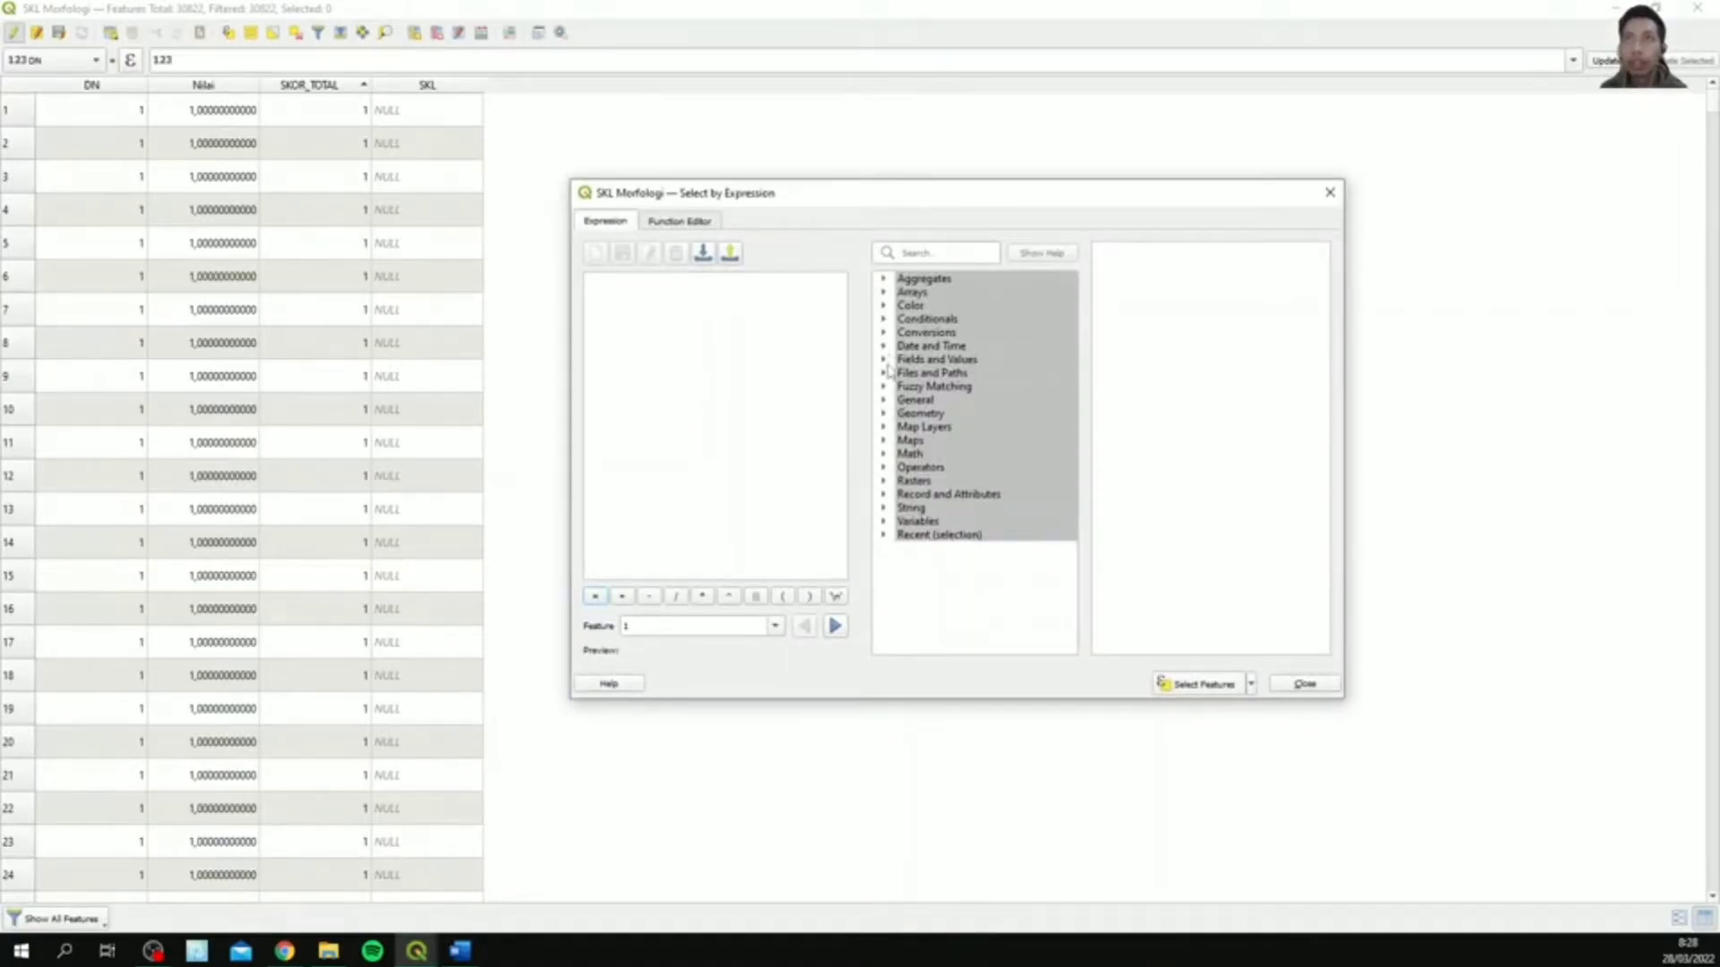
click(884, 373)
click(884, 373)
click(883, 360)
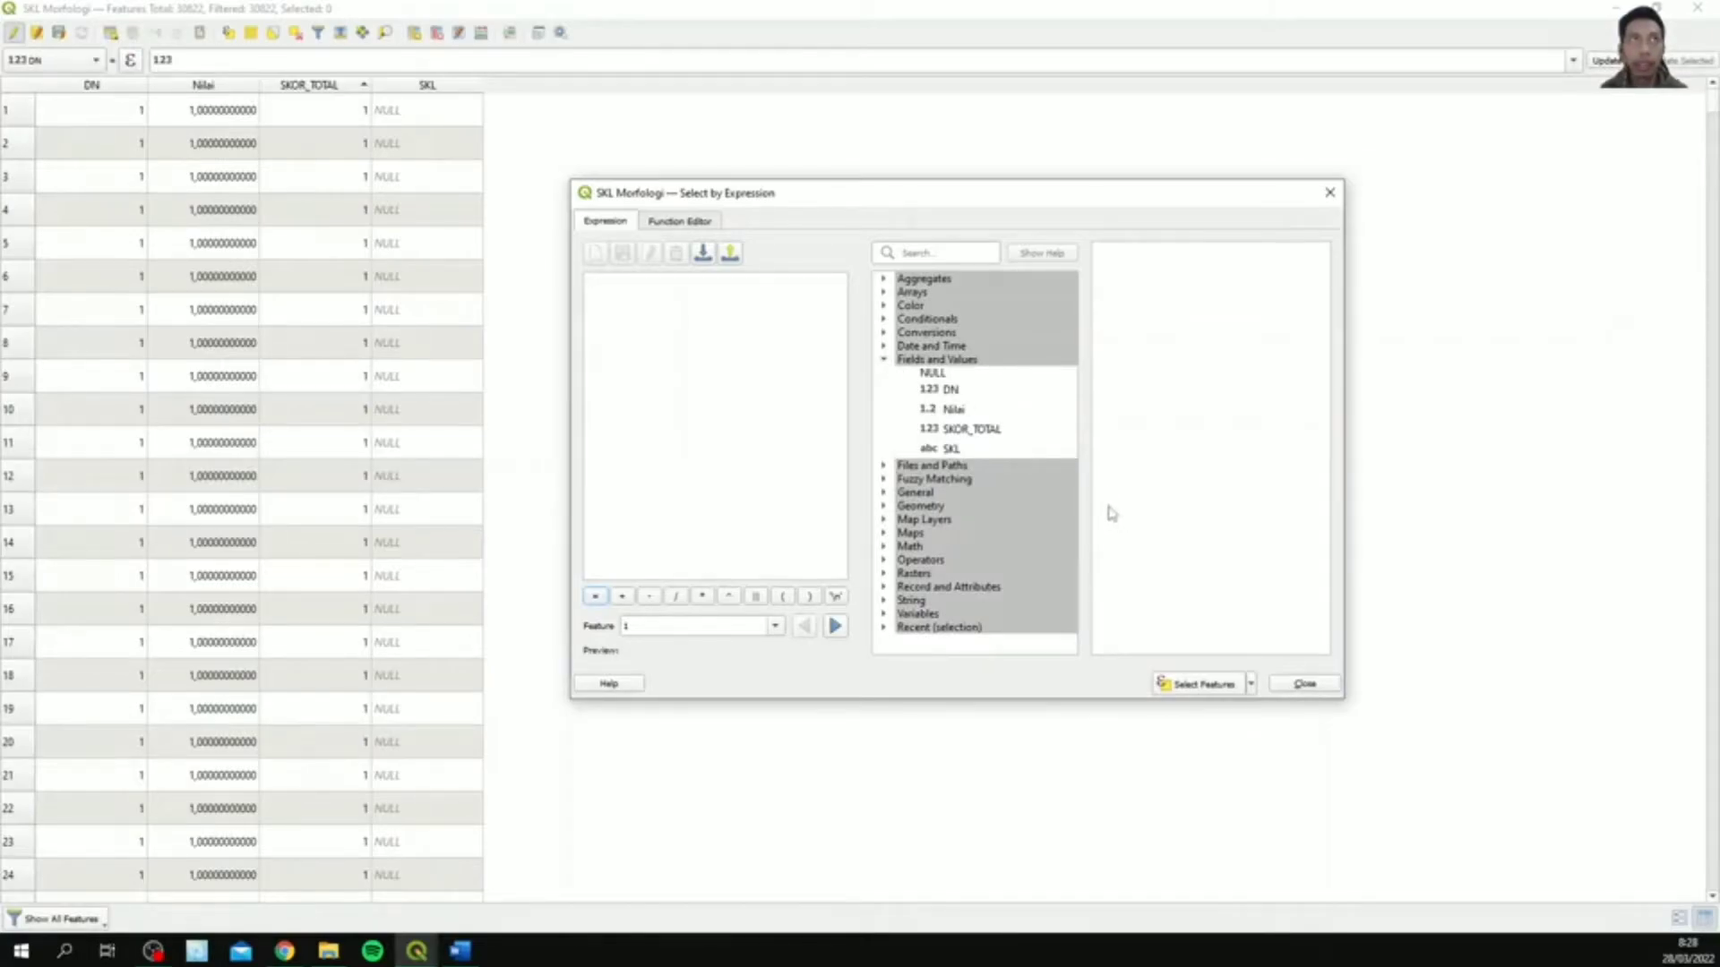
double_click(972, 429)
text(=)
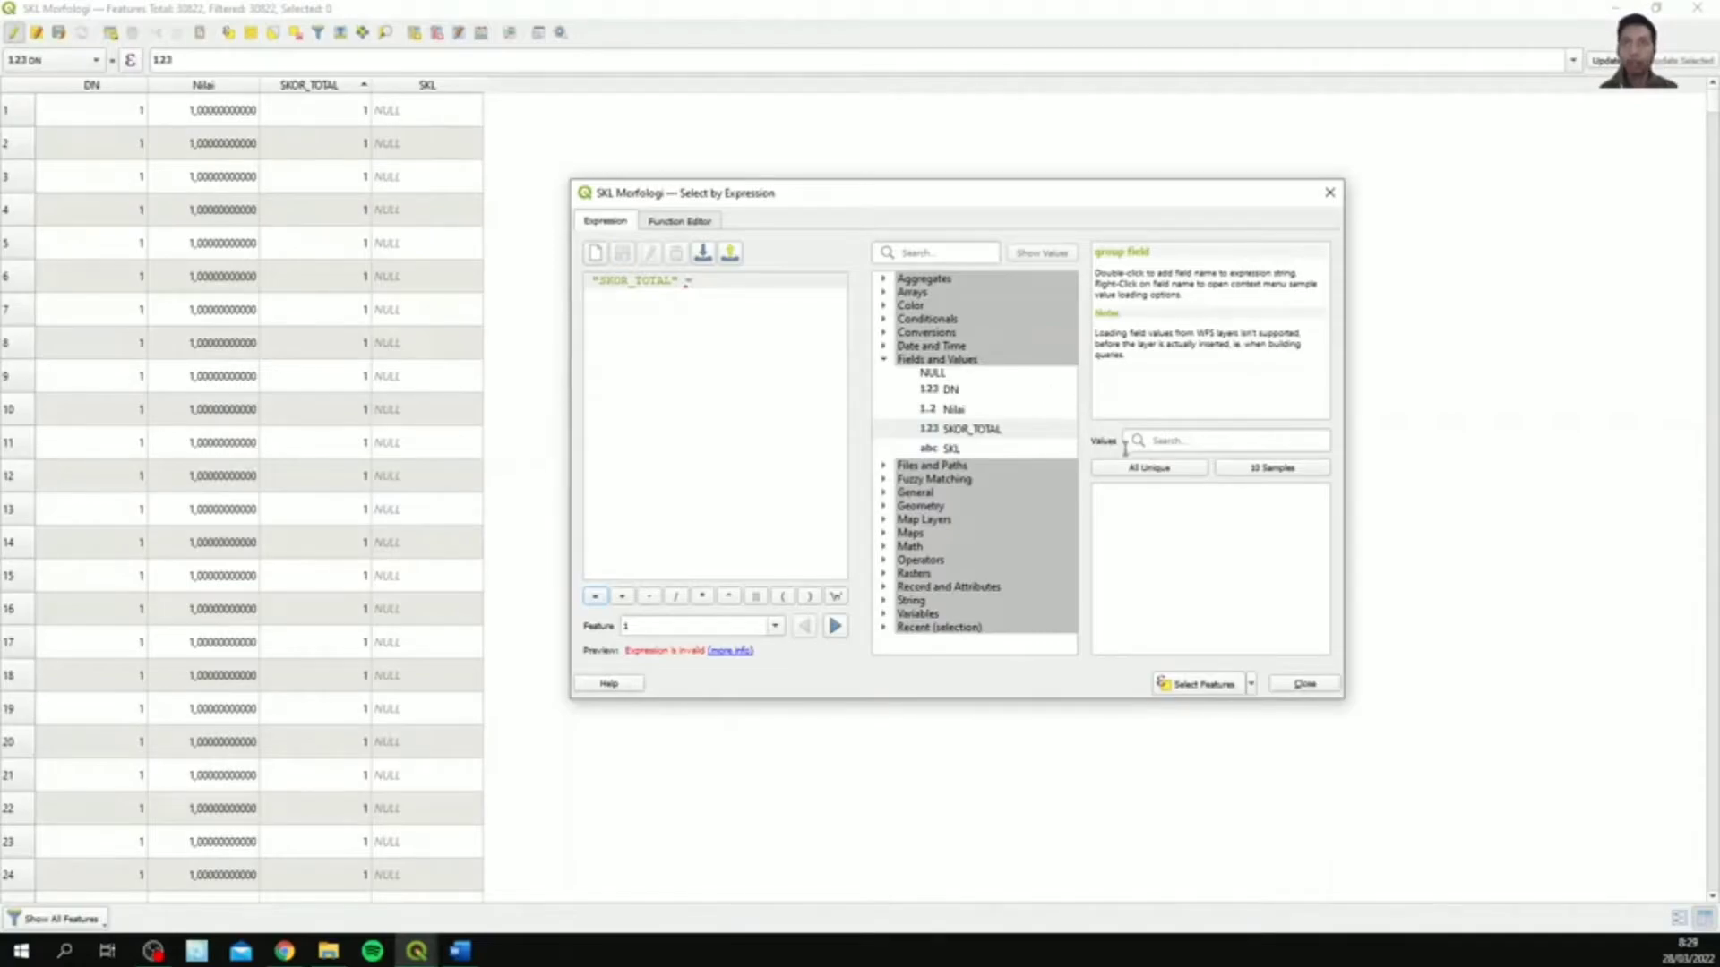
click(1149, 468)
double_click(1137, 491)
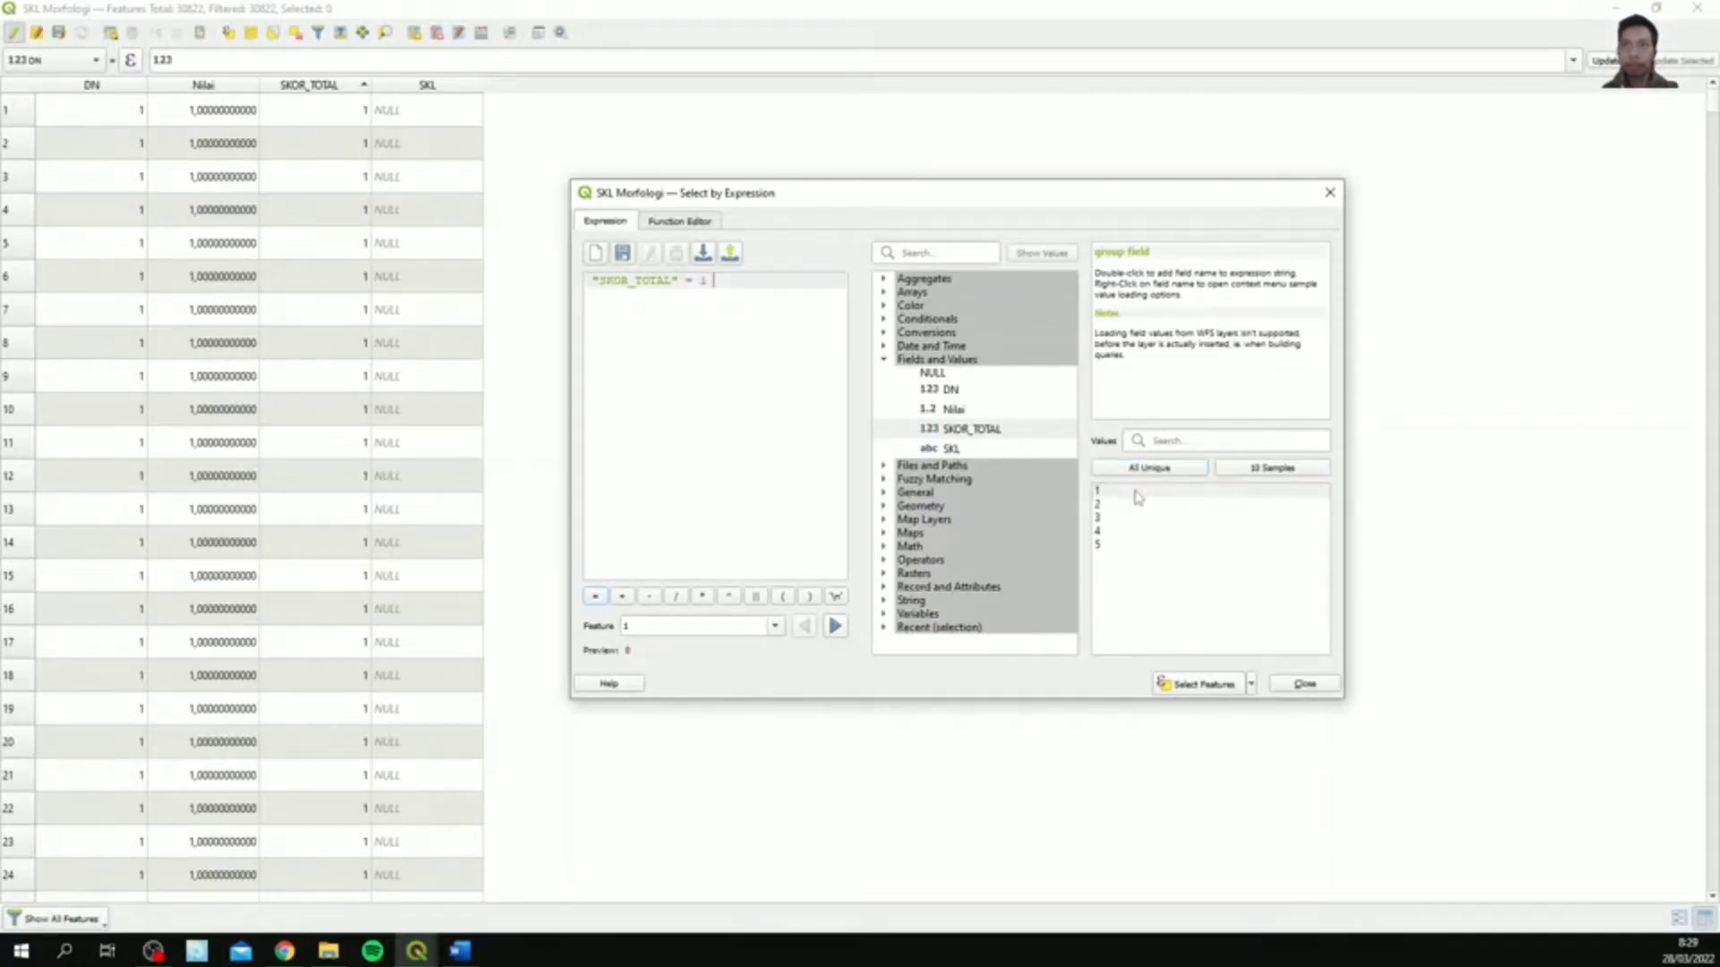
click(1205, 684)
key(Escape)
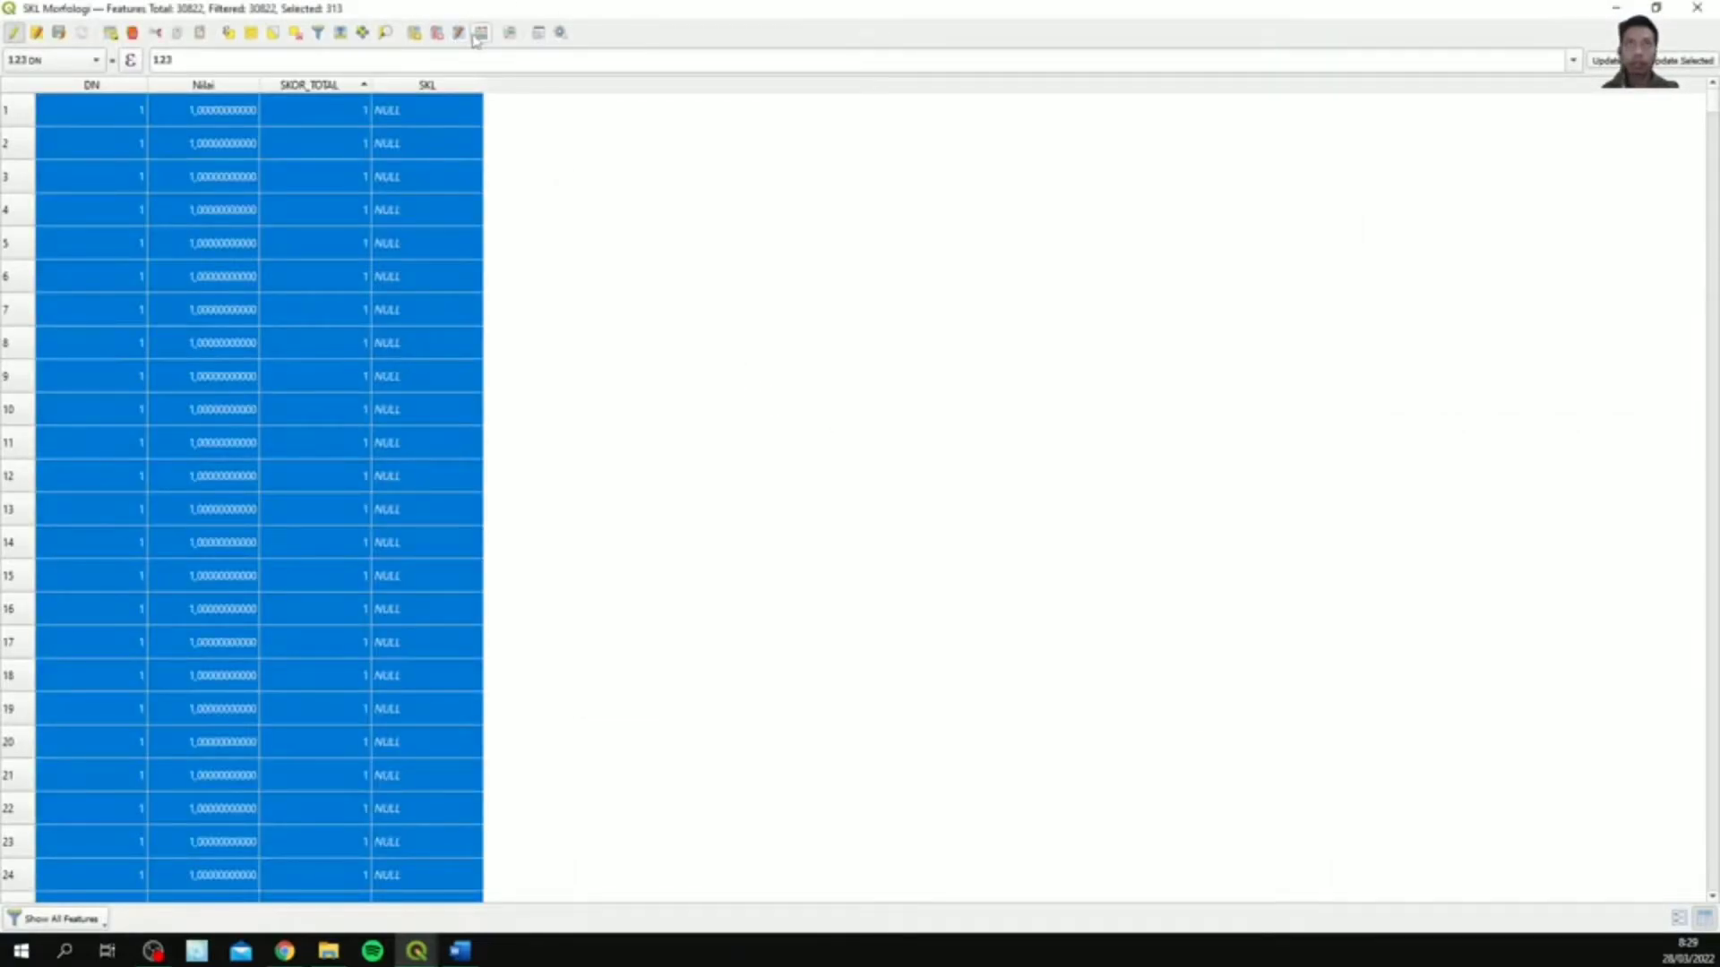
- Update the existing SKL field of the selected features to 'Kemampuan Lahan dari Morfologi Tinggi' with the Field Calculator, copying the label text before applying
click(481, 33)
click(865, 246)
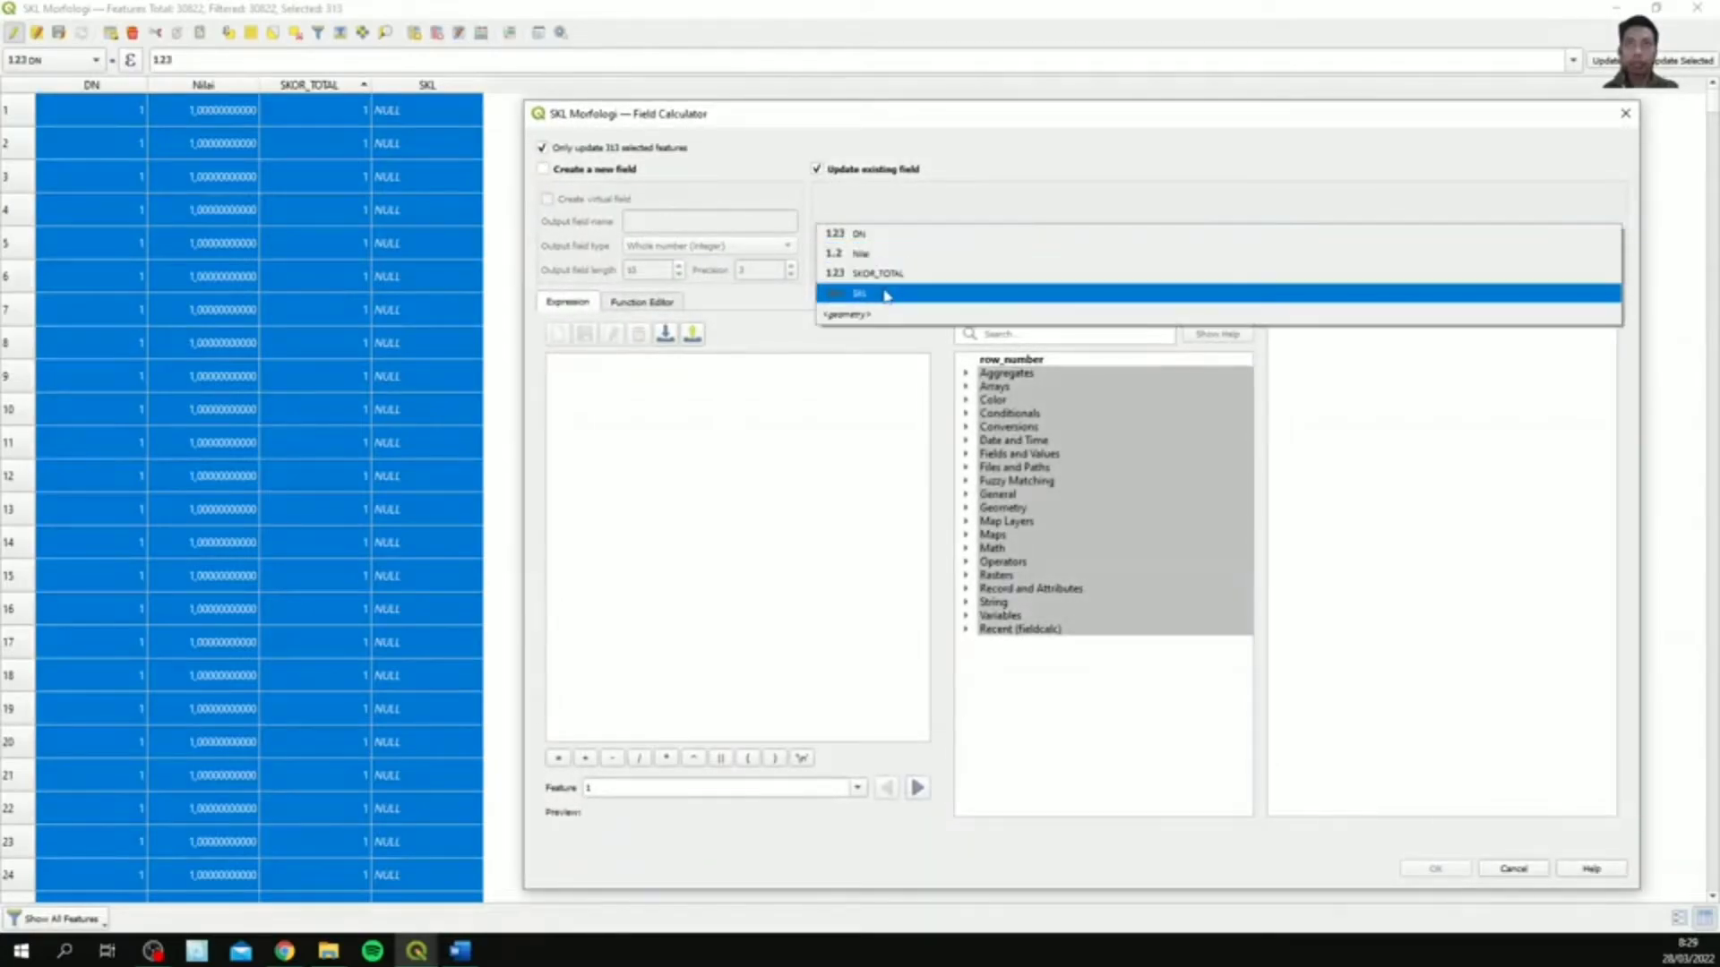
click(885, 292)
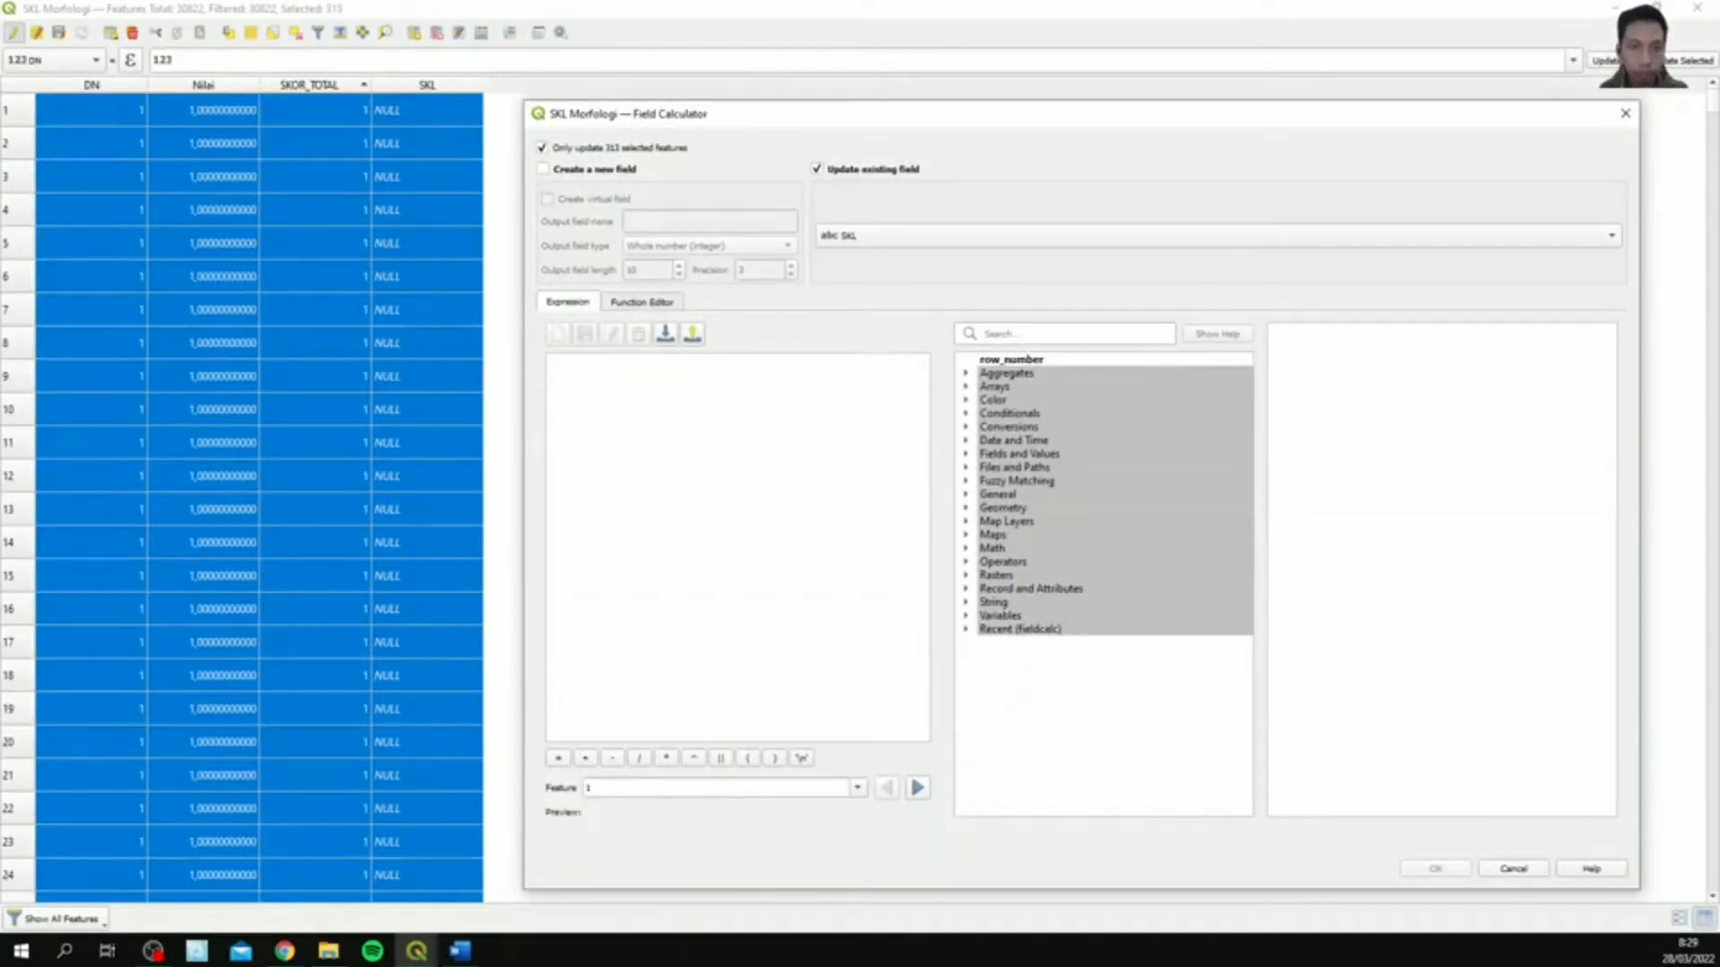
key(alt+Tab)
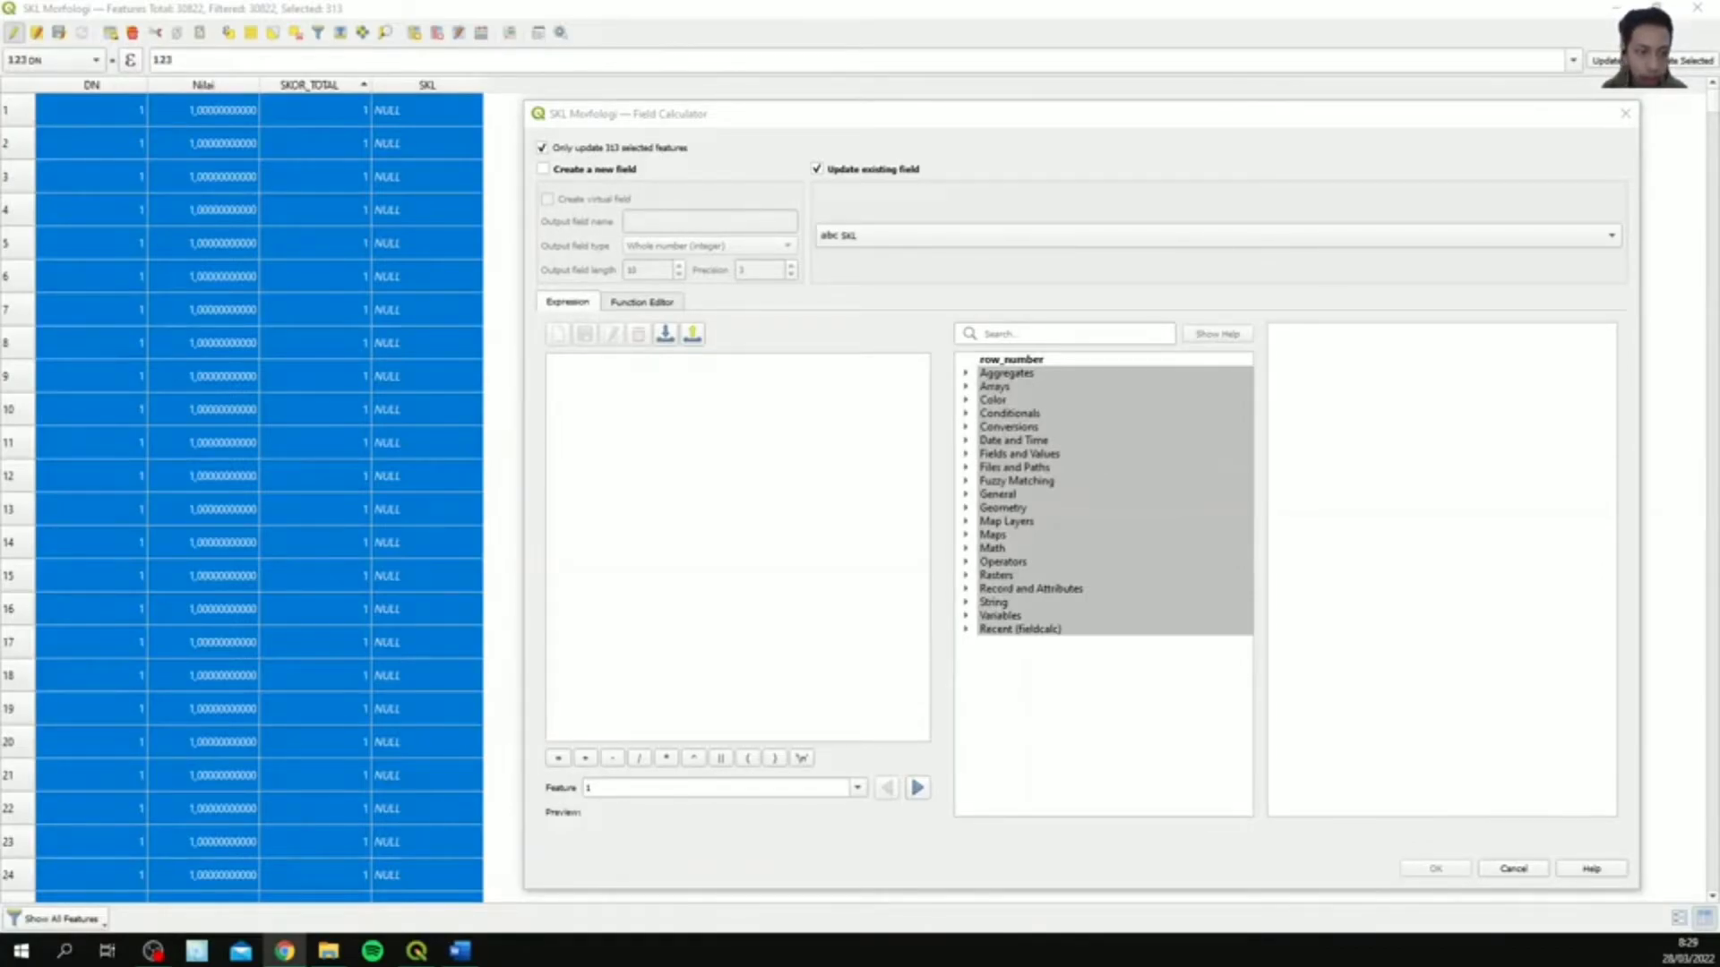
click(815, 465)
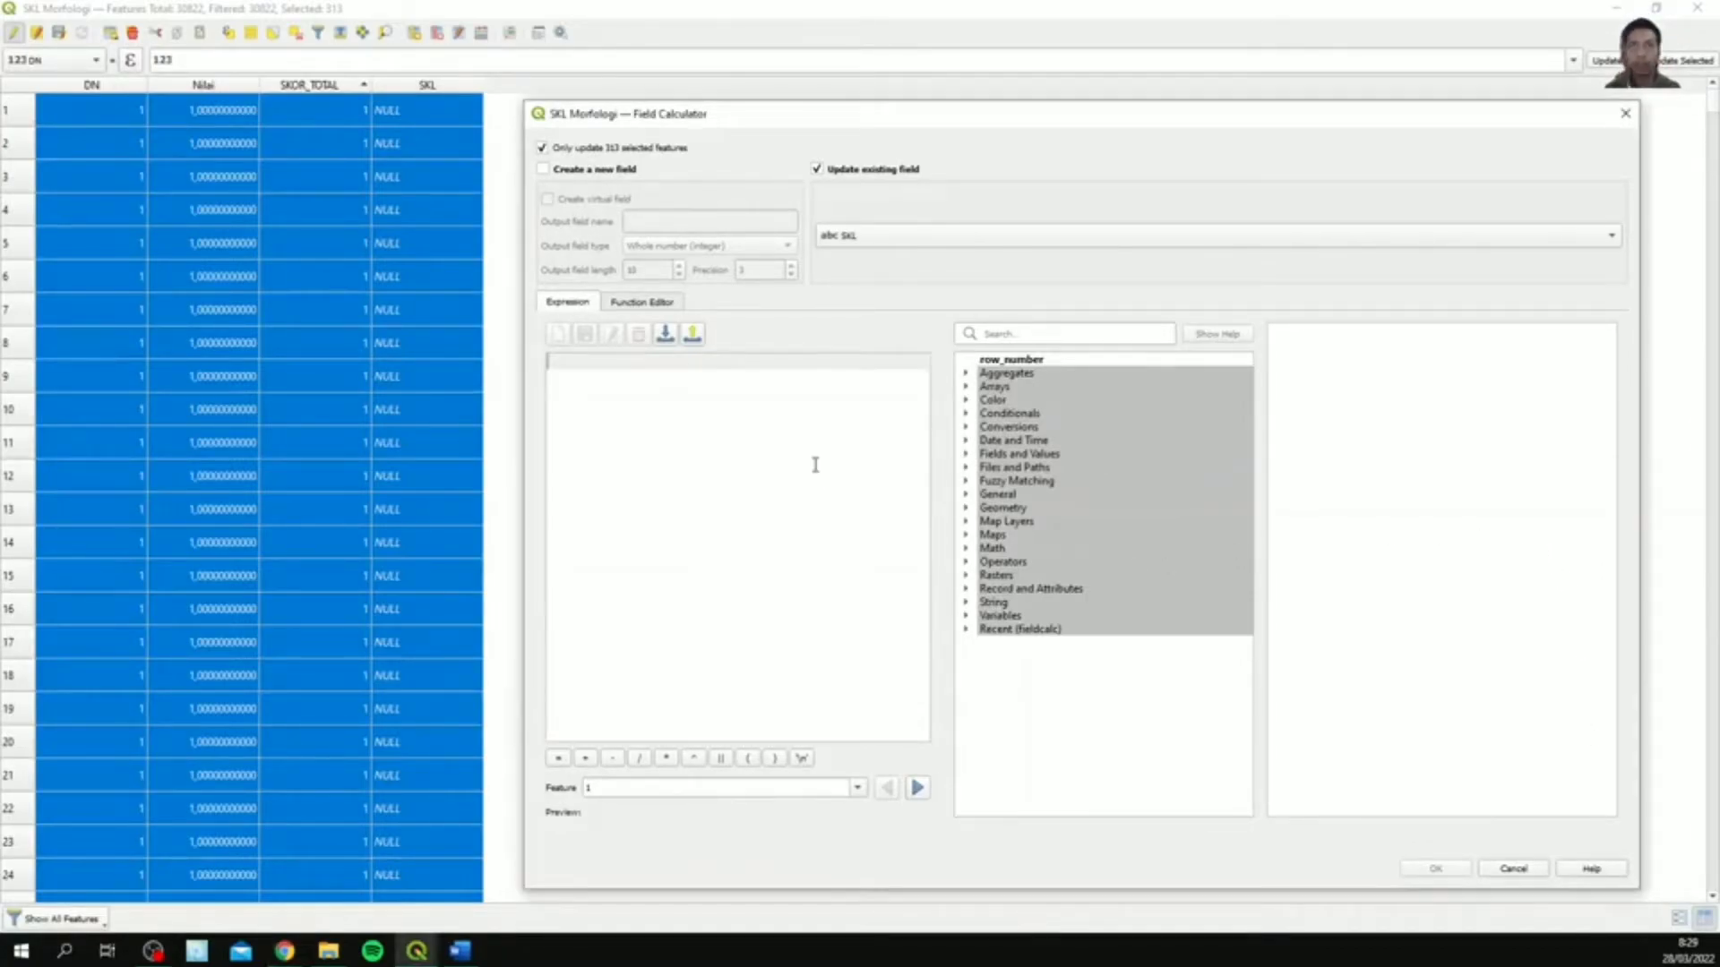
text(')
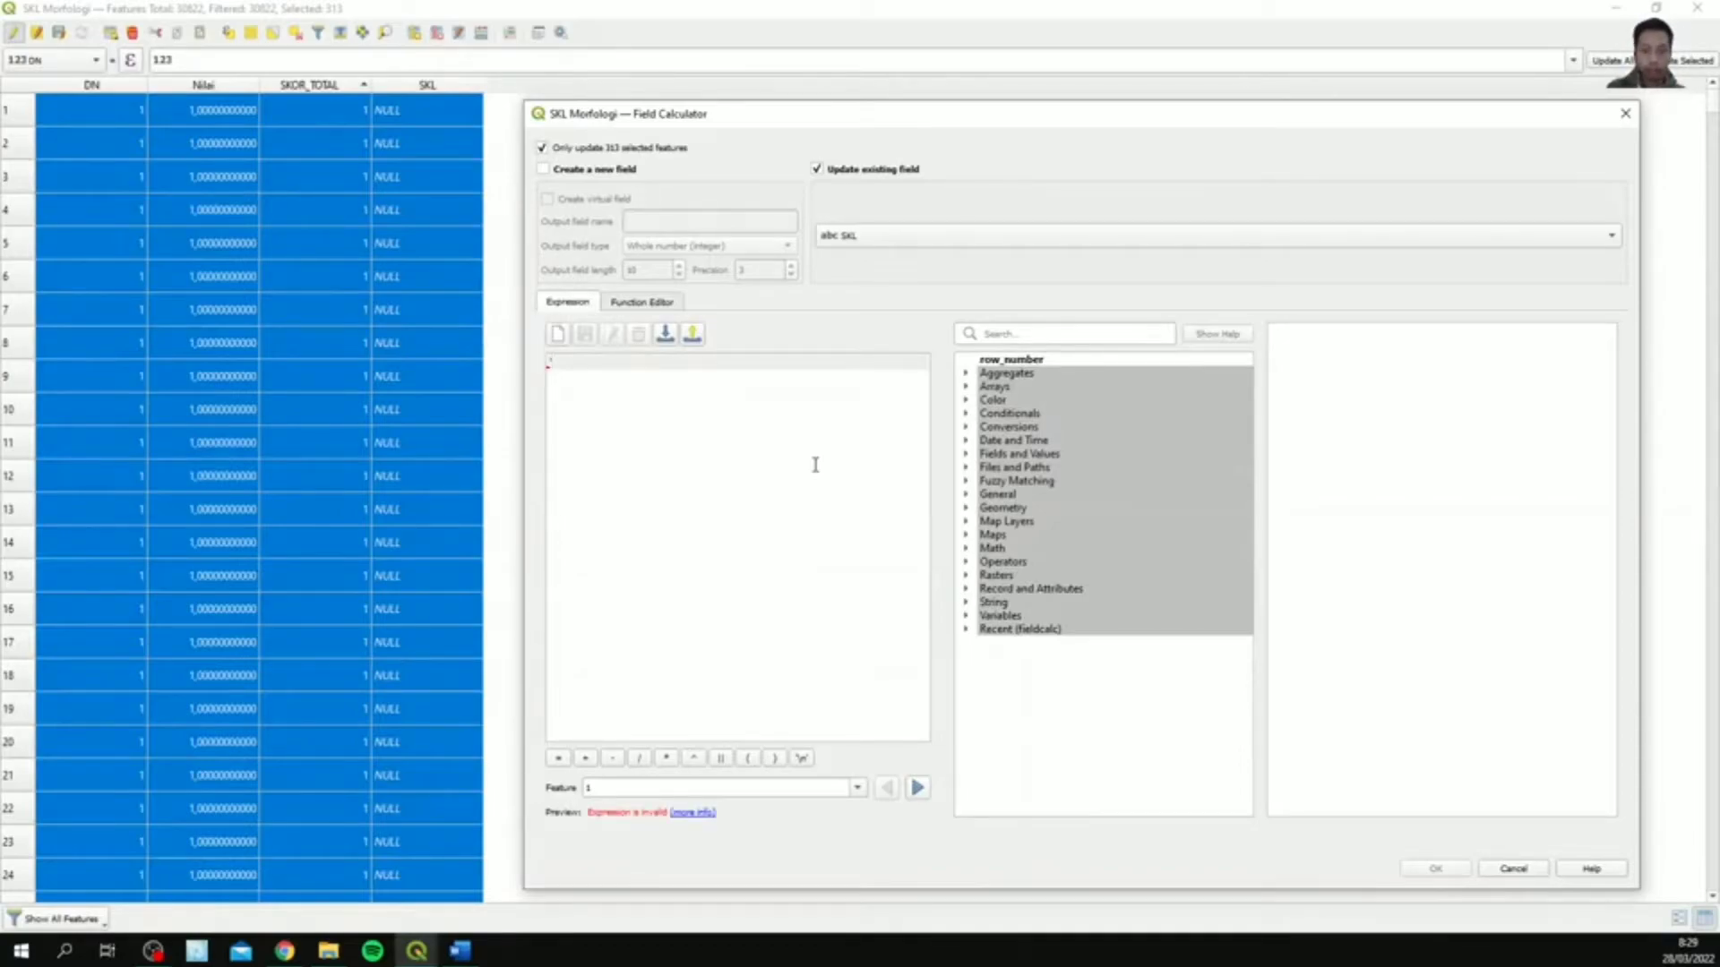
text(Kemamp)
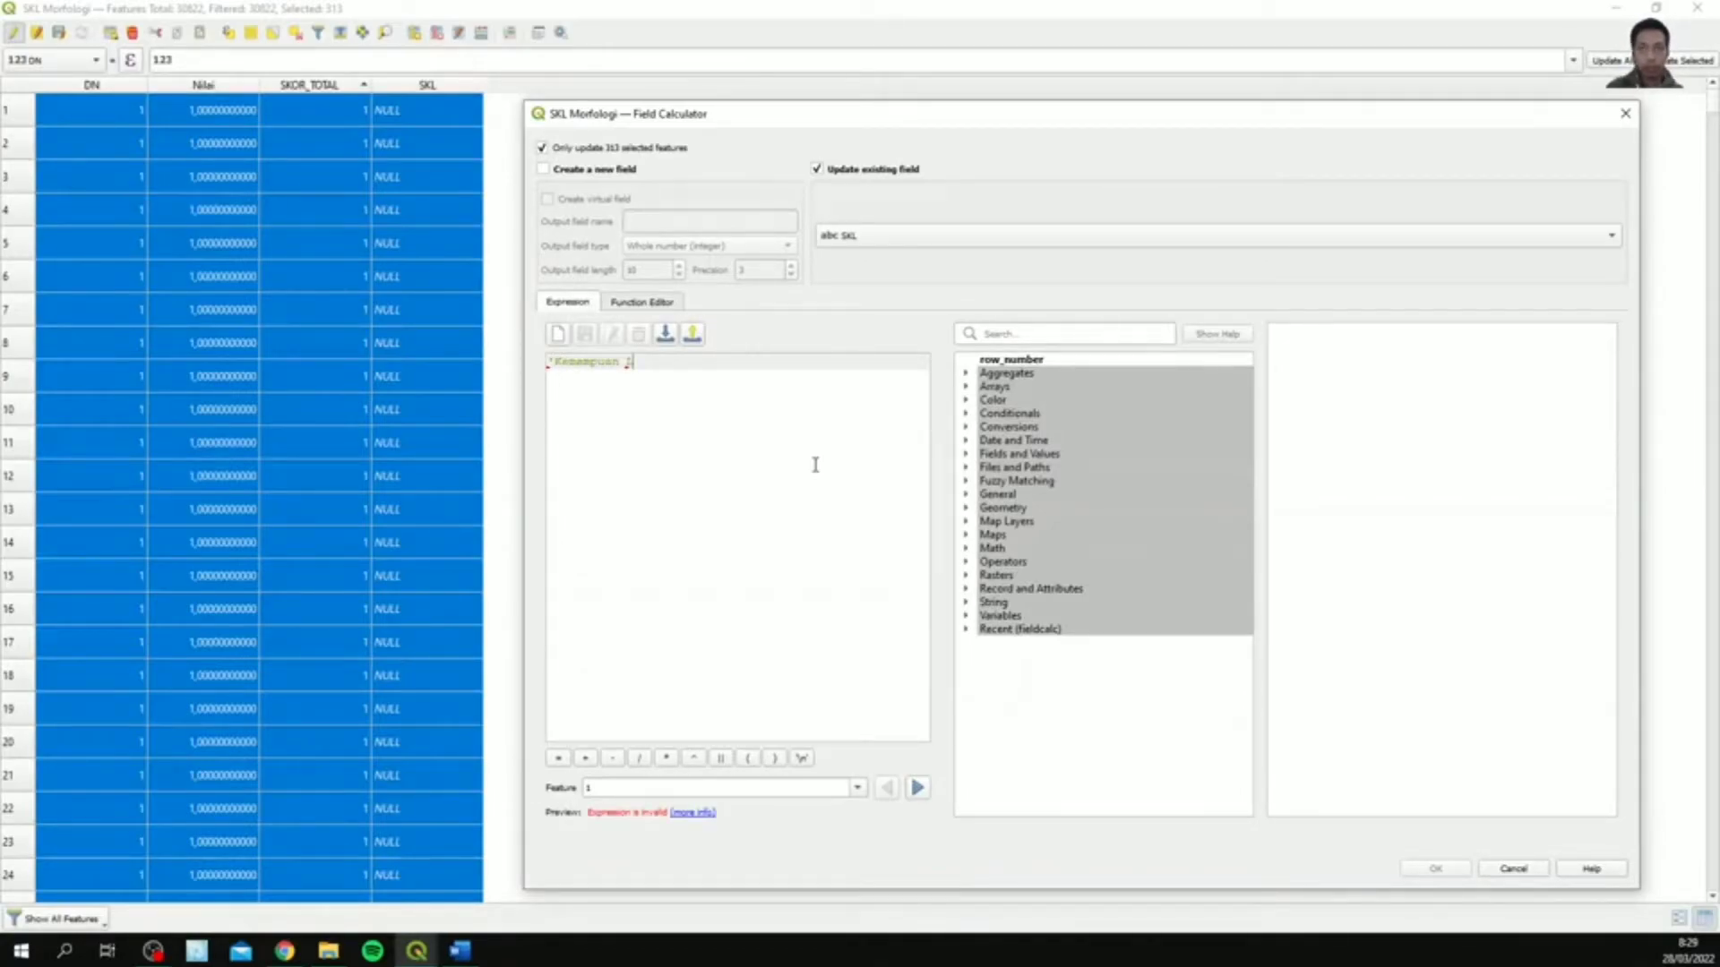
text(uan Lahan dari Morfologi T)
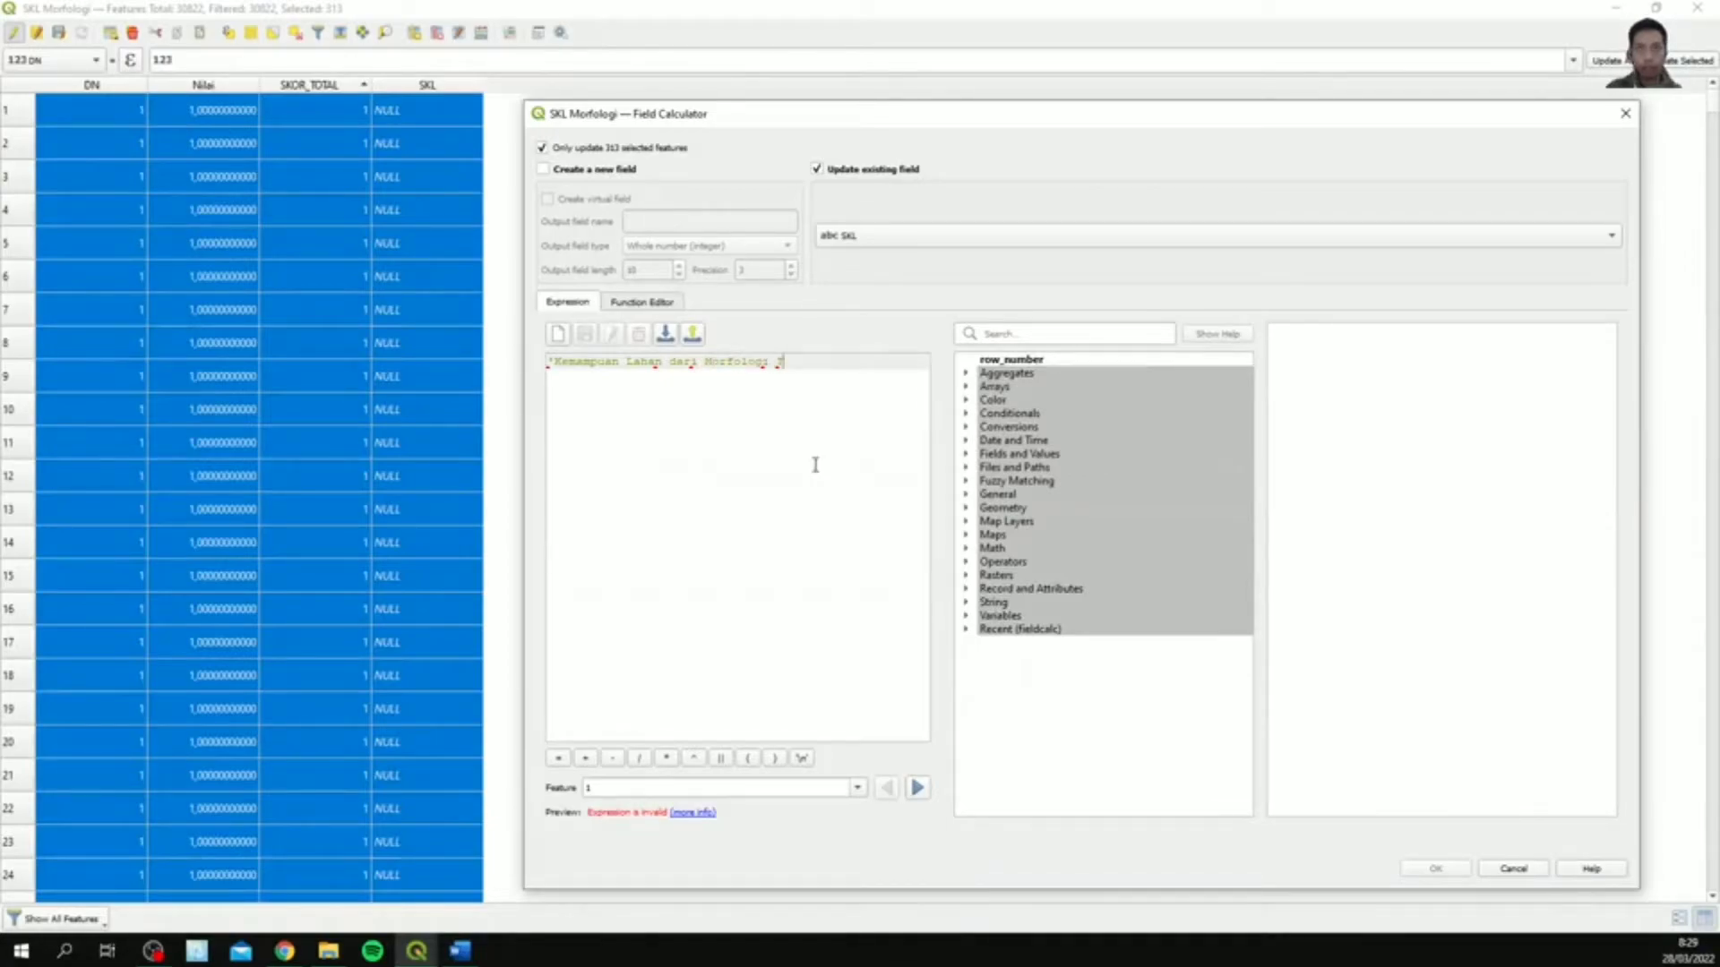
text(inggi')
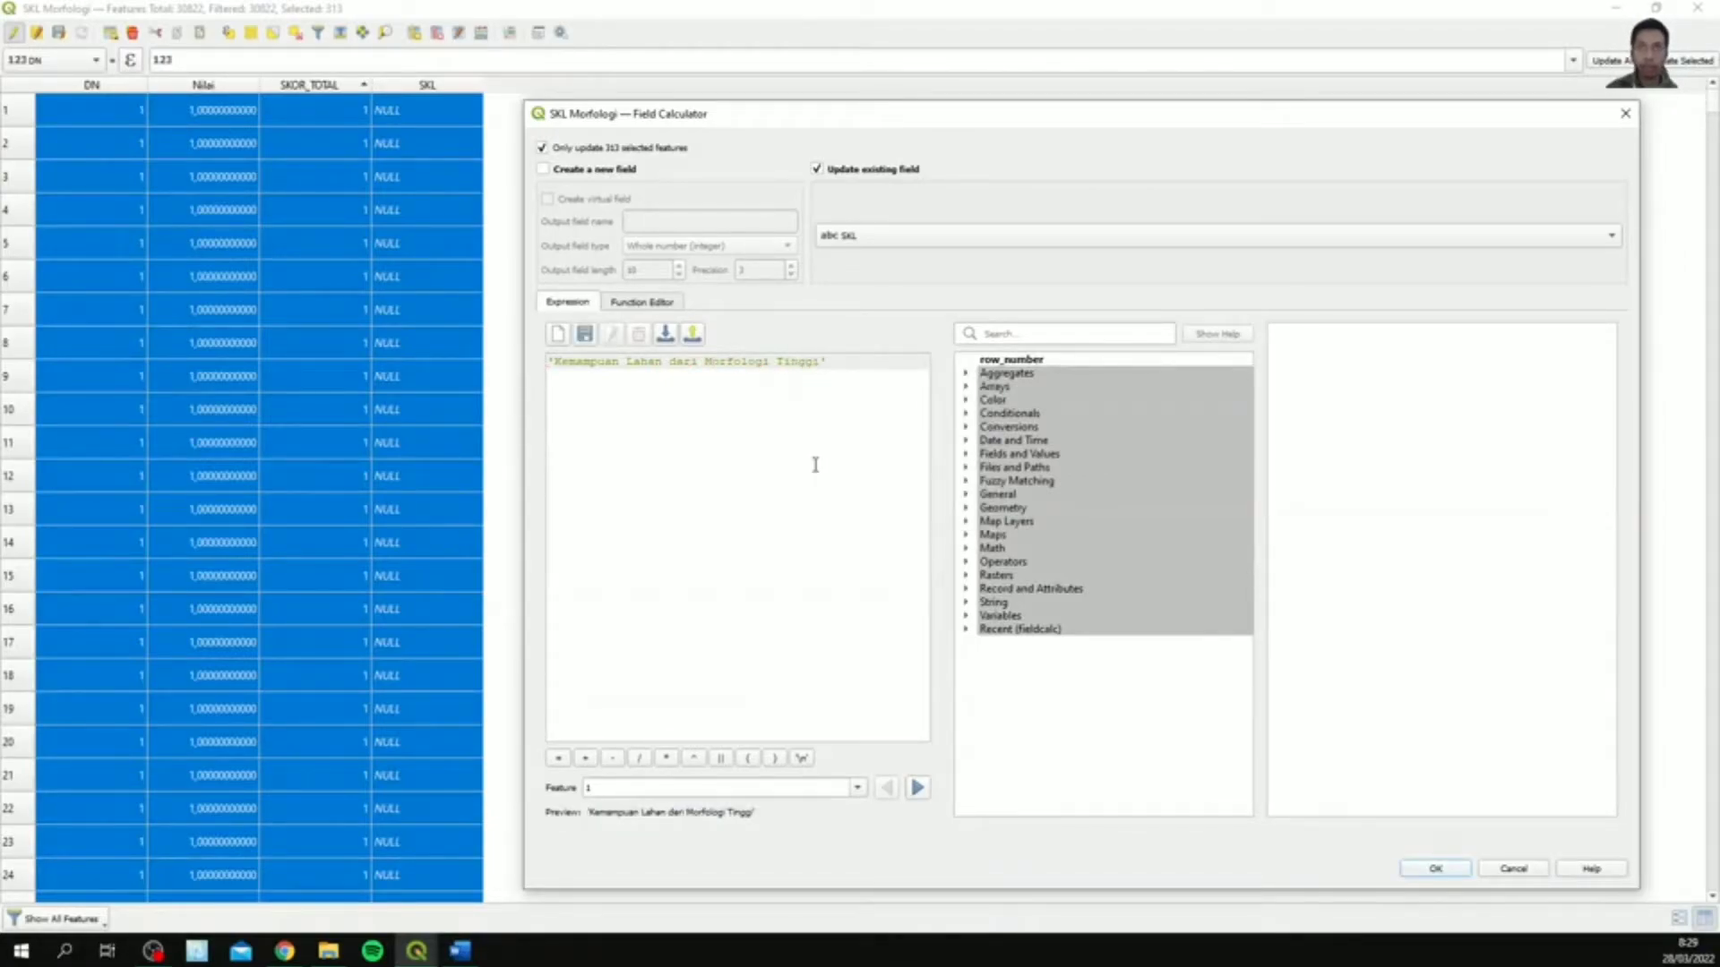
drag(819, 362, 557, 370)
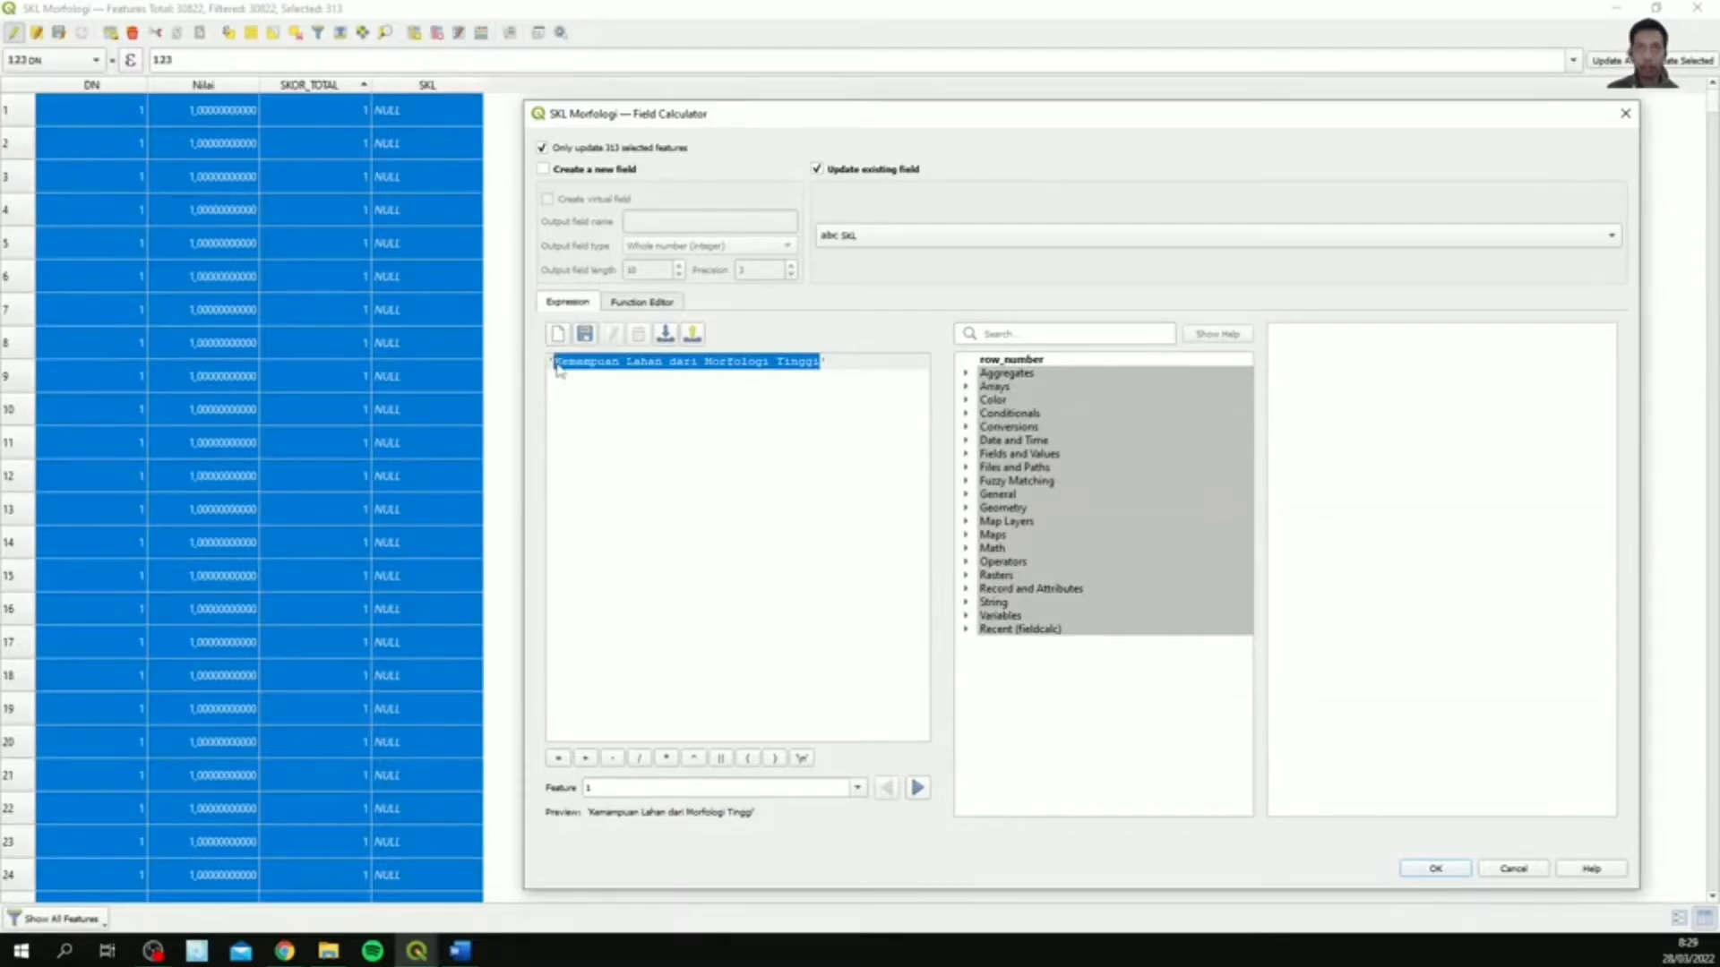
right_click(557, 370)
click(603, 437)
click(742, 467)
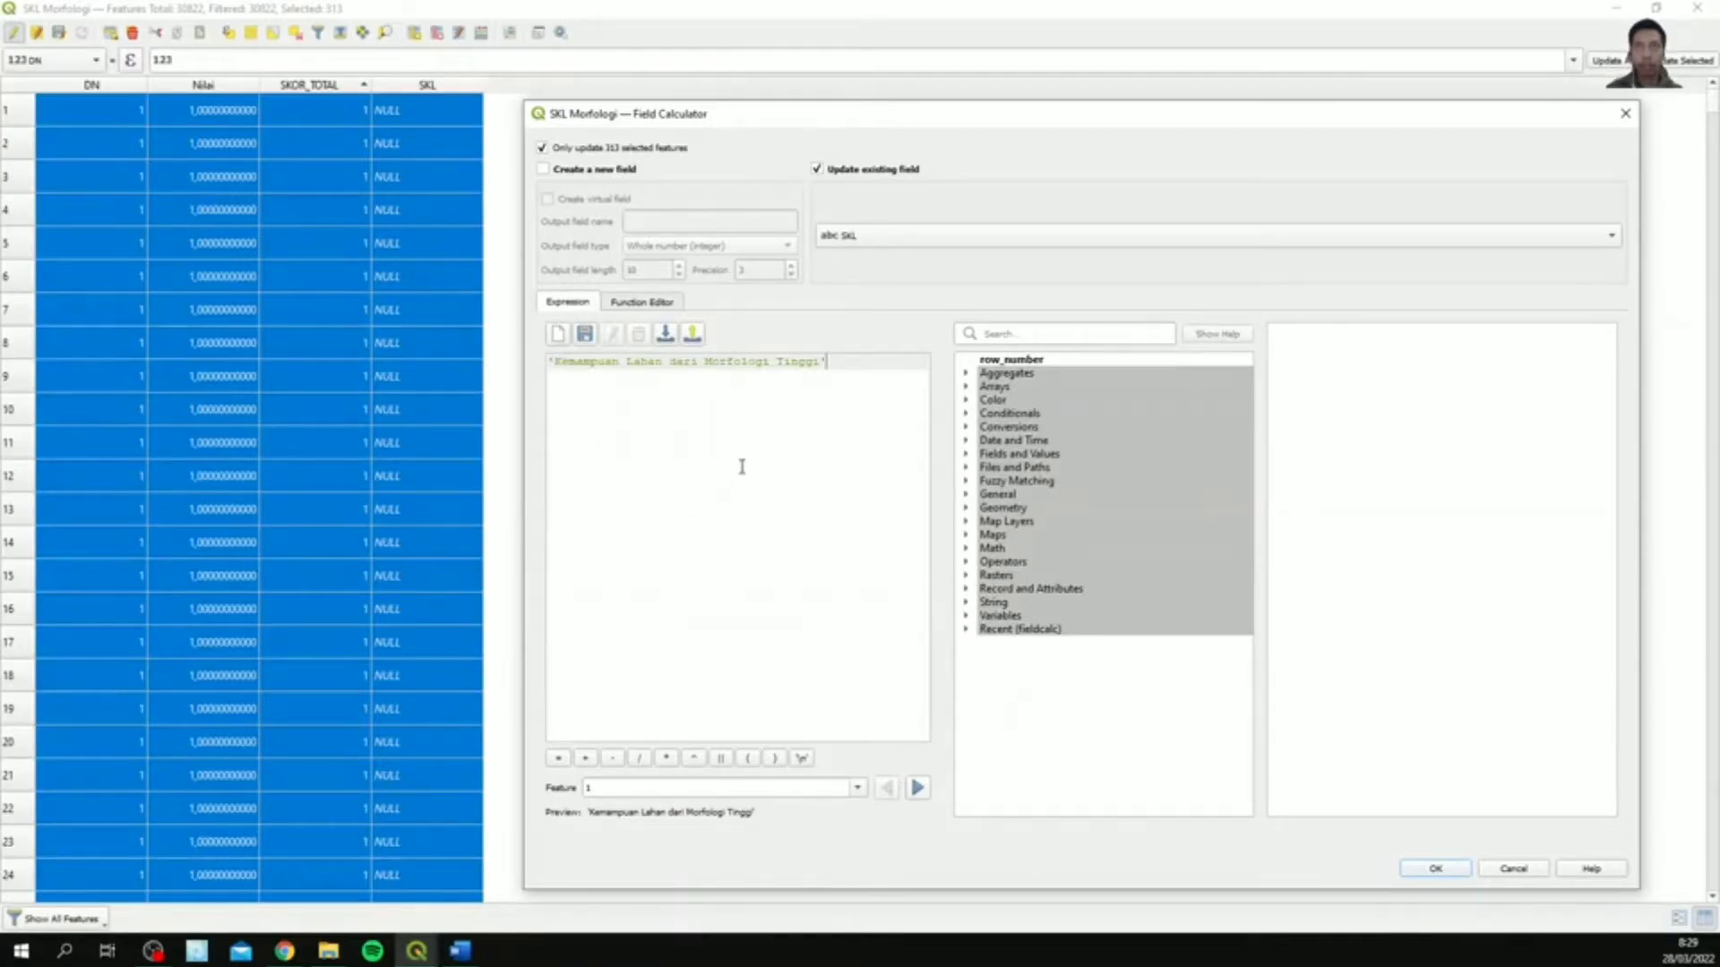
click(1445, 868)
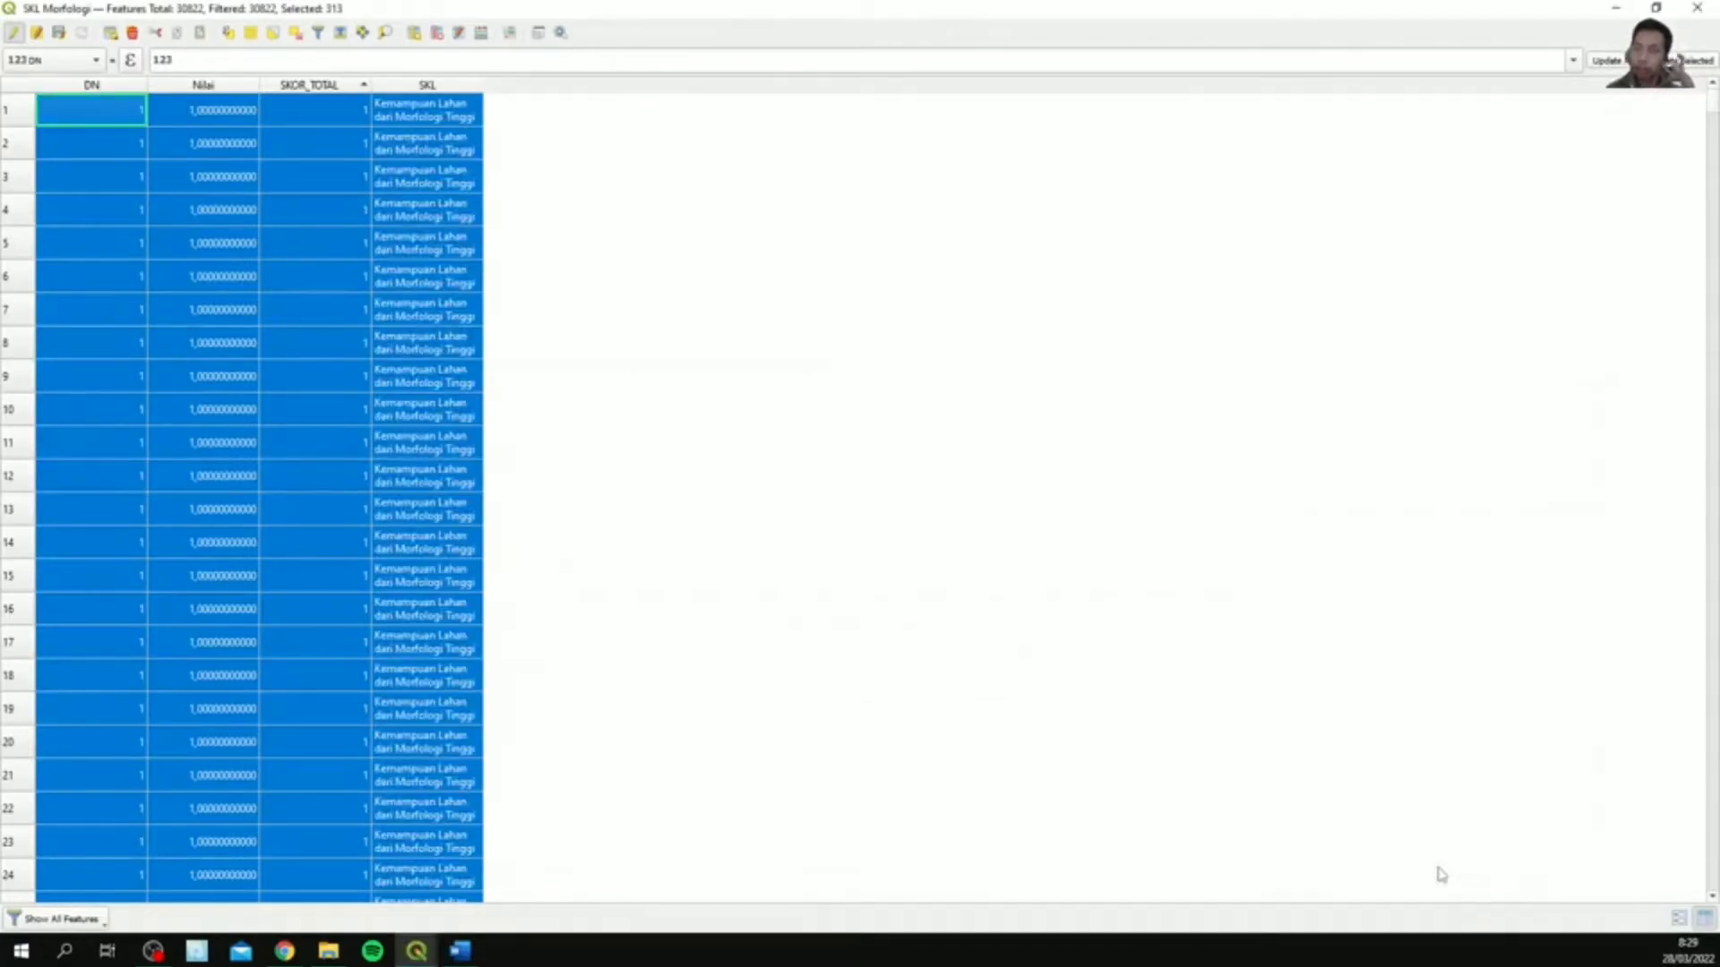
- Select the features that match the expression "SKOR_TOTAL" = 2 in the attribute table
click(228, 33)
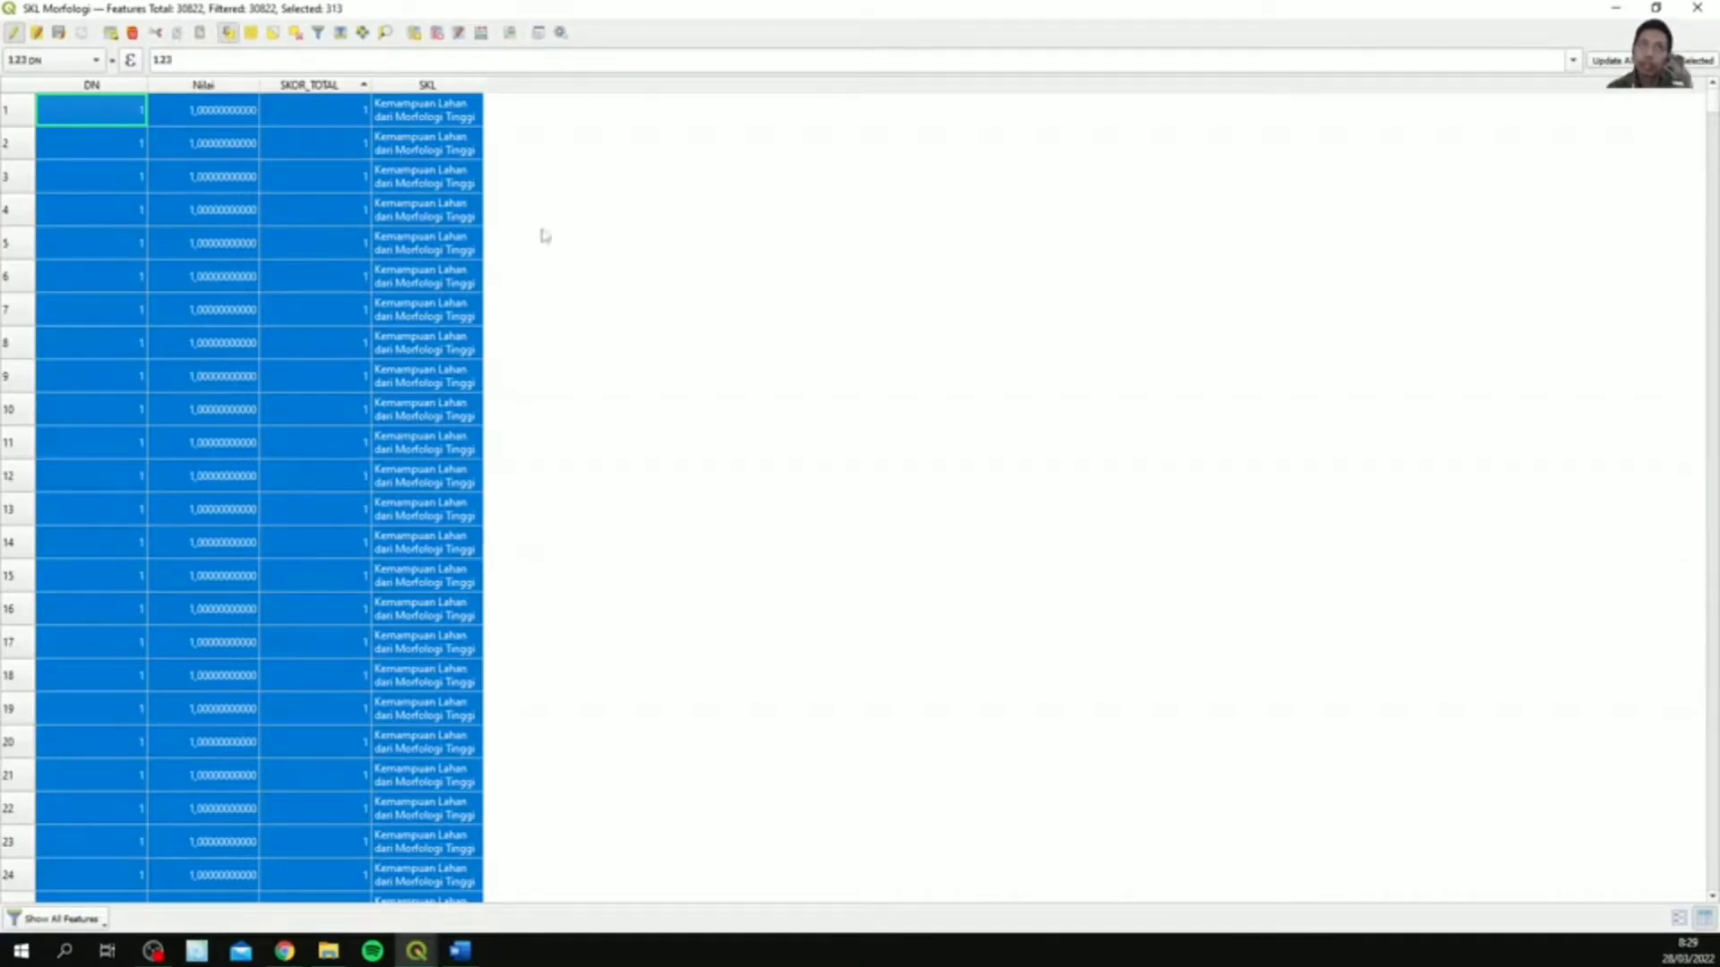
double_click(900, 359)
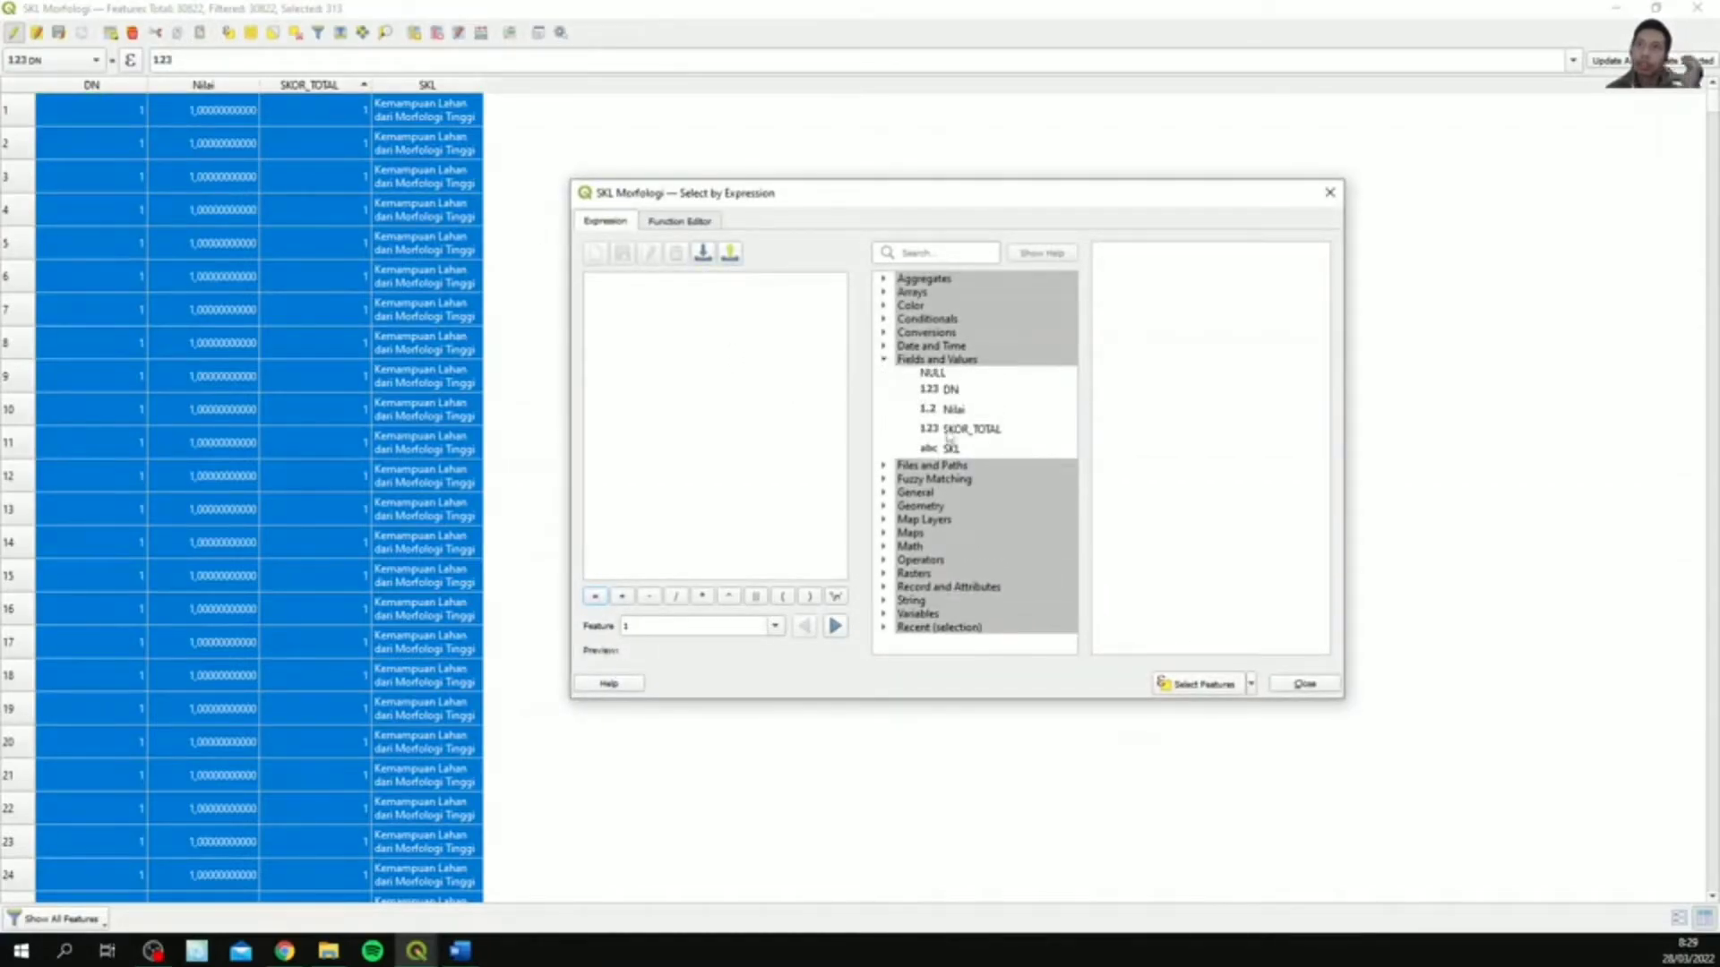
double_click(952, 431)
text(=)
click(1149, 468)
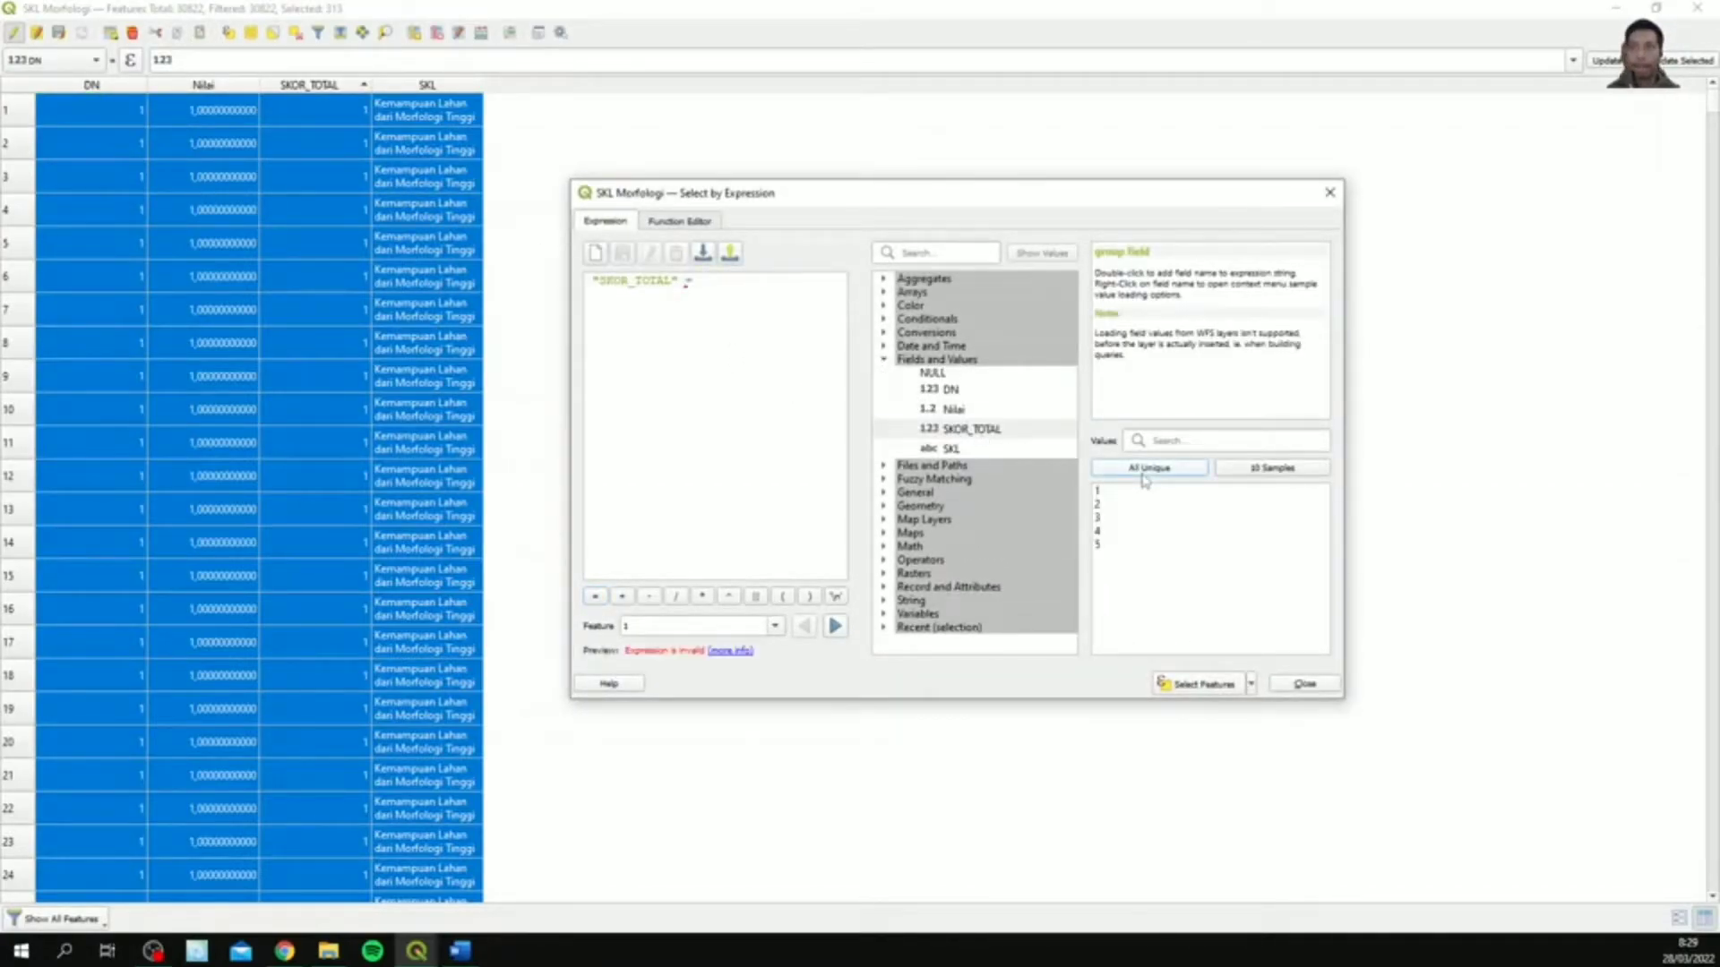
double_click(1142, 507)
click(1201, 684)
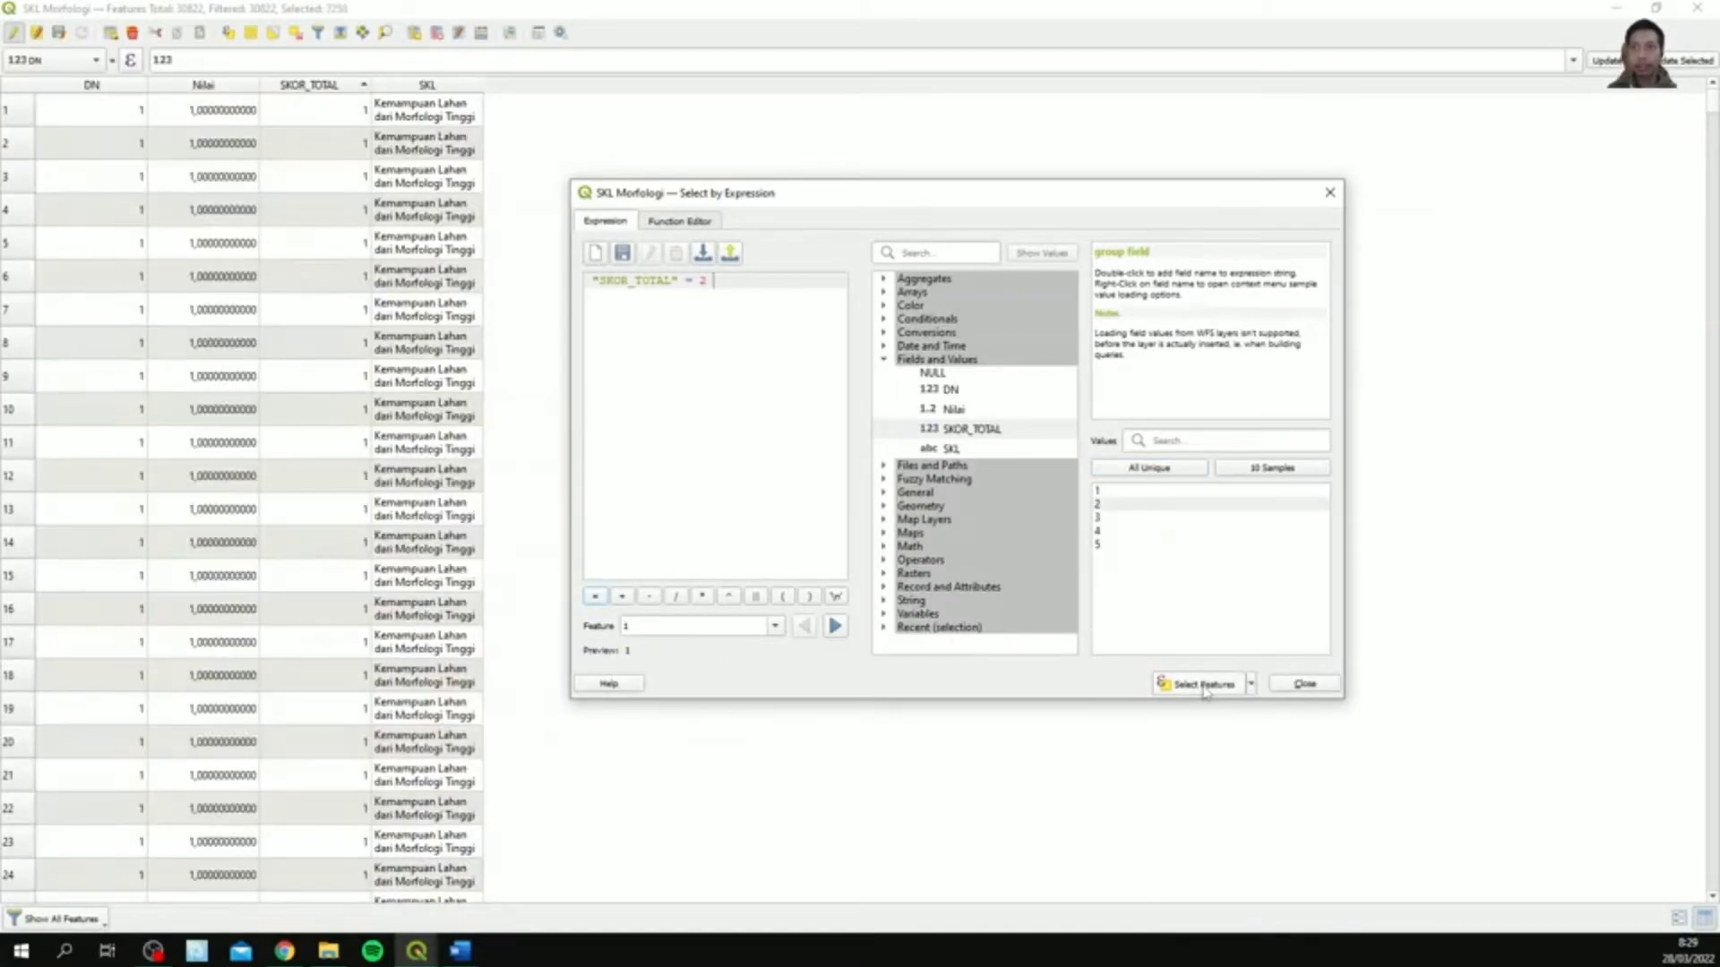
key(Escape)
- Update the existing SKL field of the selected features to 'Kemampuan Lahan dari Morfologi Cukup' with the Field Calculator, adapting the copied label
click(481, 33)
click(816, 168)
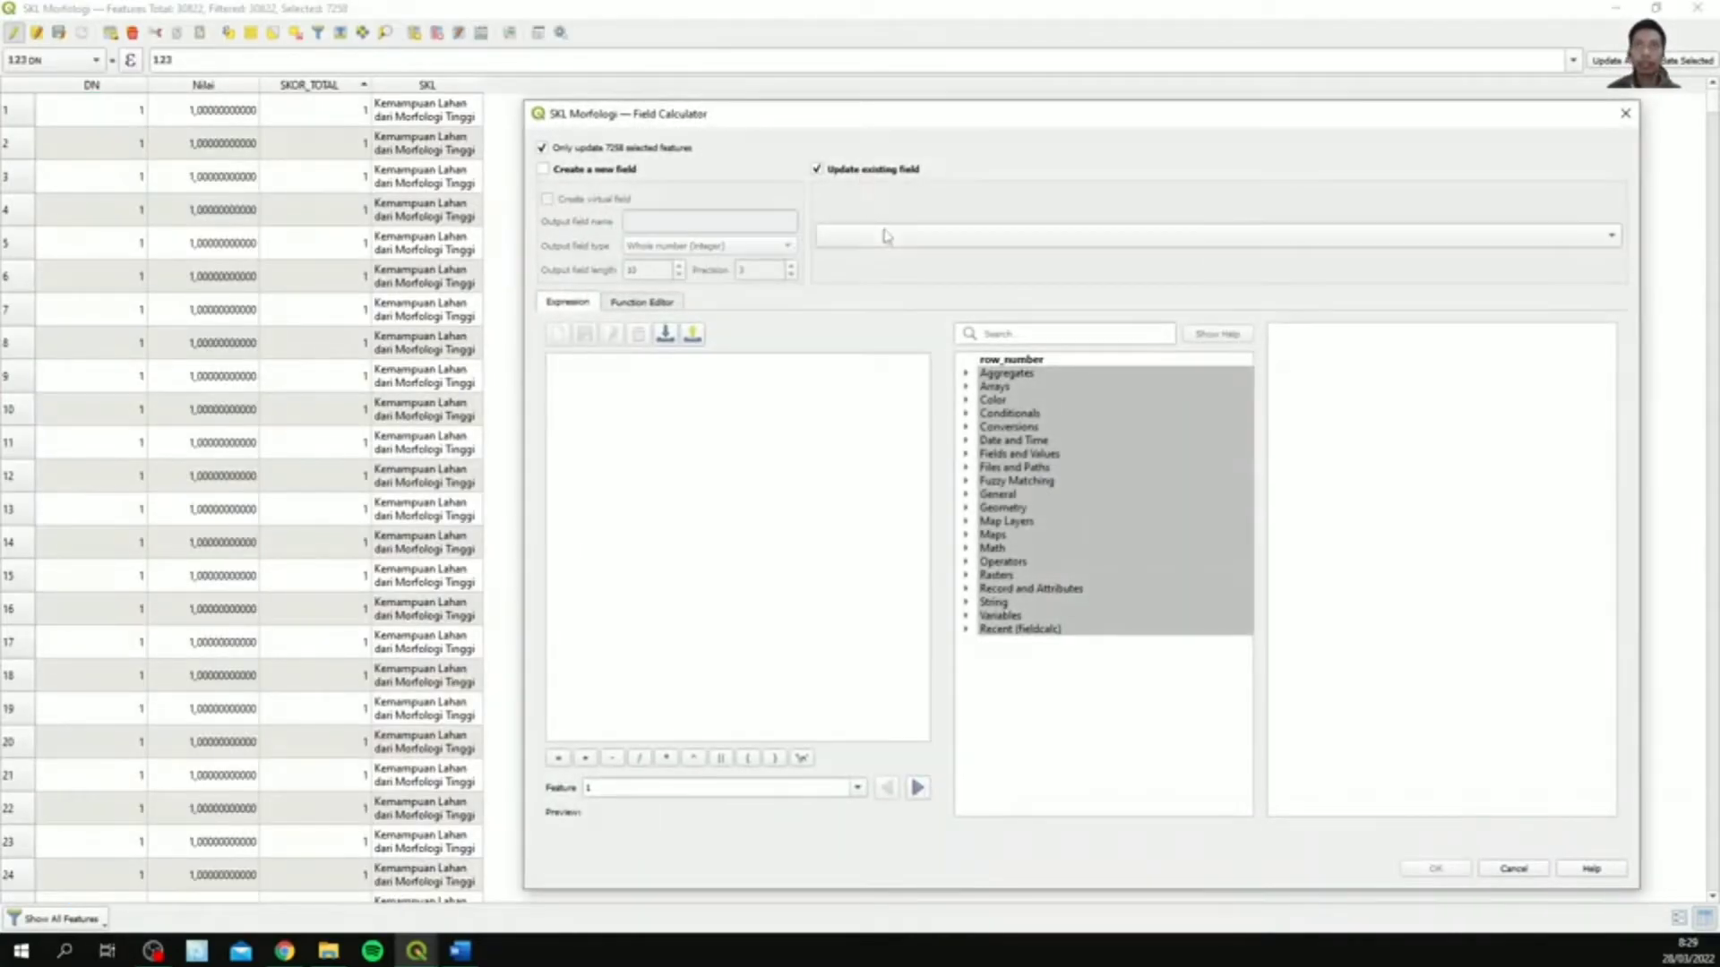
click(896, 231)
click(907, 293)
text(')
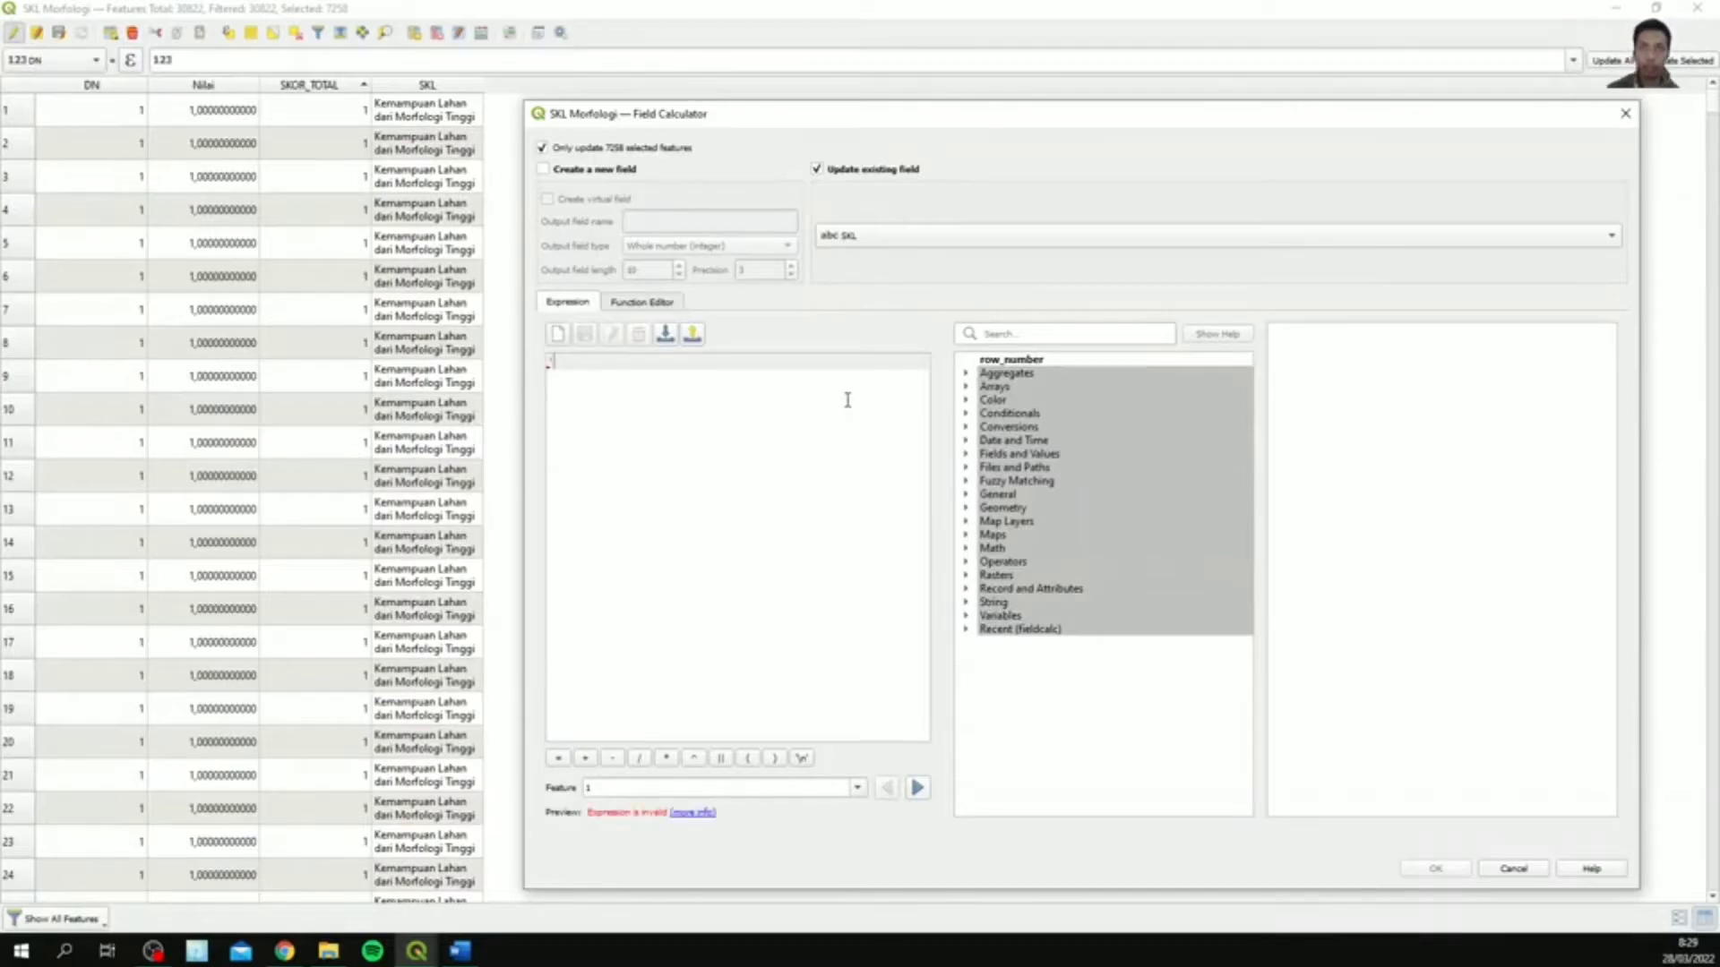
key(ctrl+v)
drag(821, 365, 778, 368)
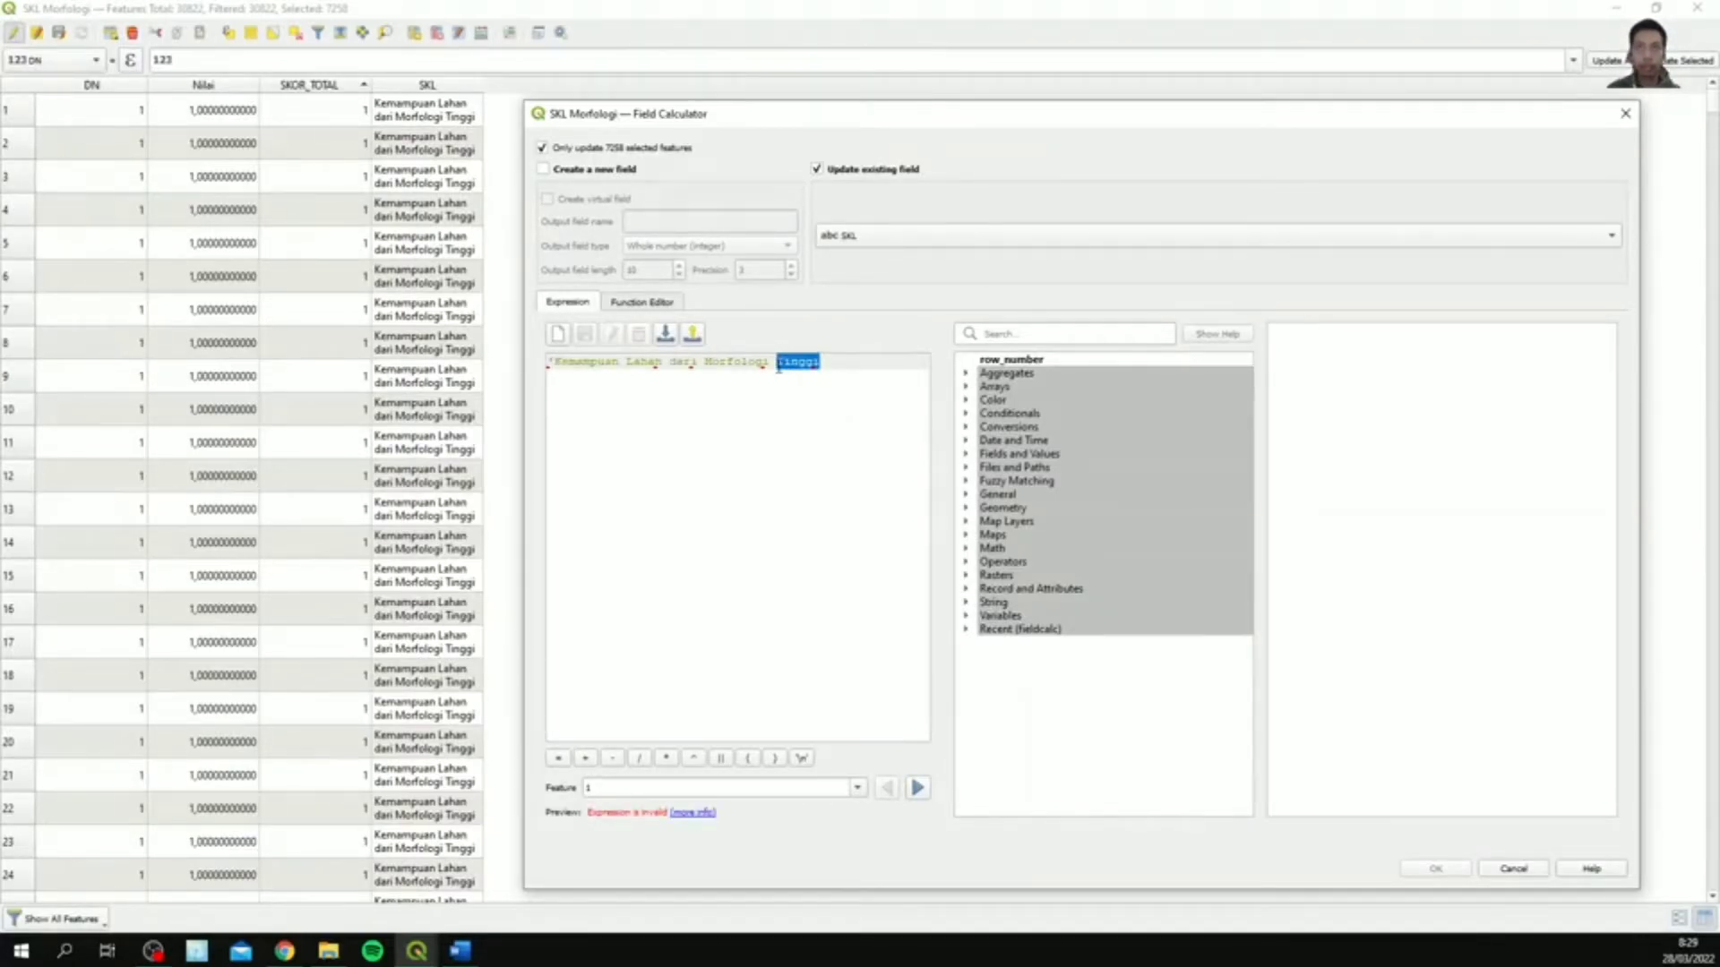
text(Cukup)
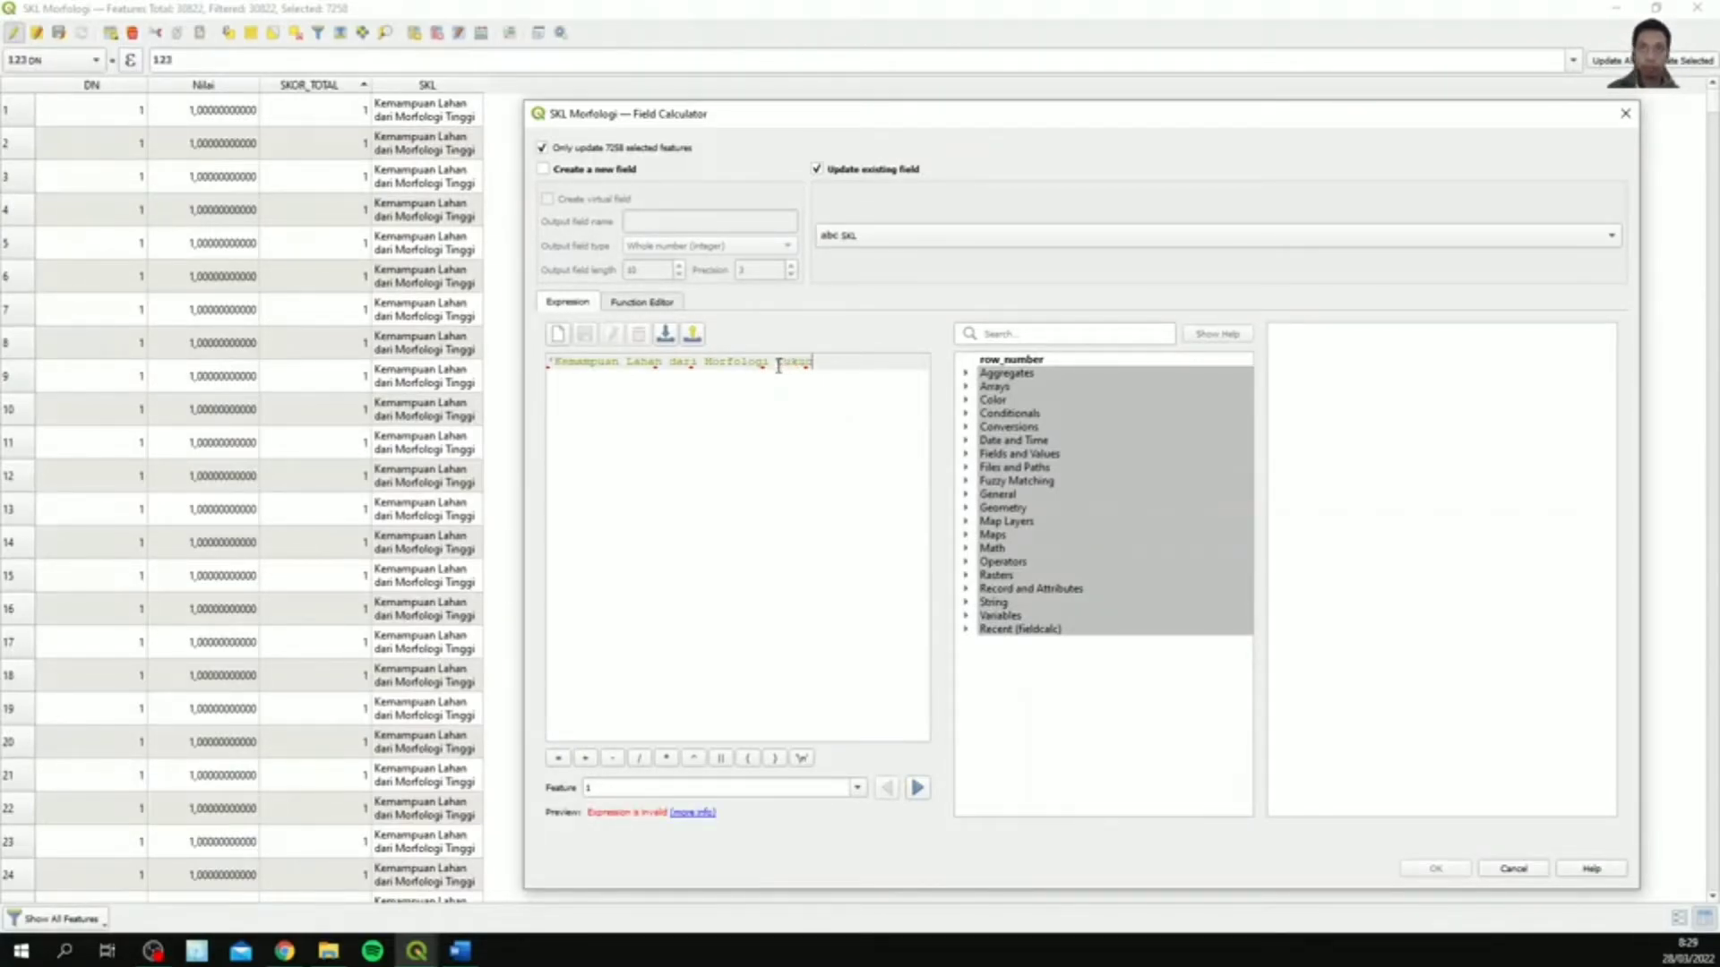
text(')
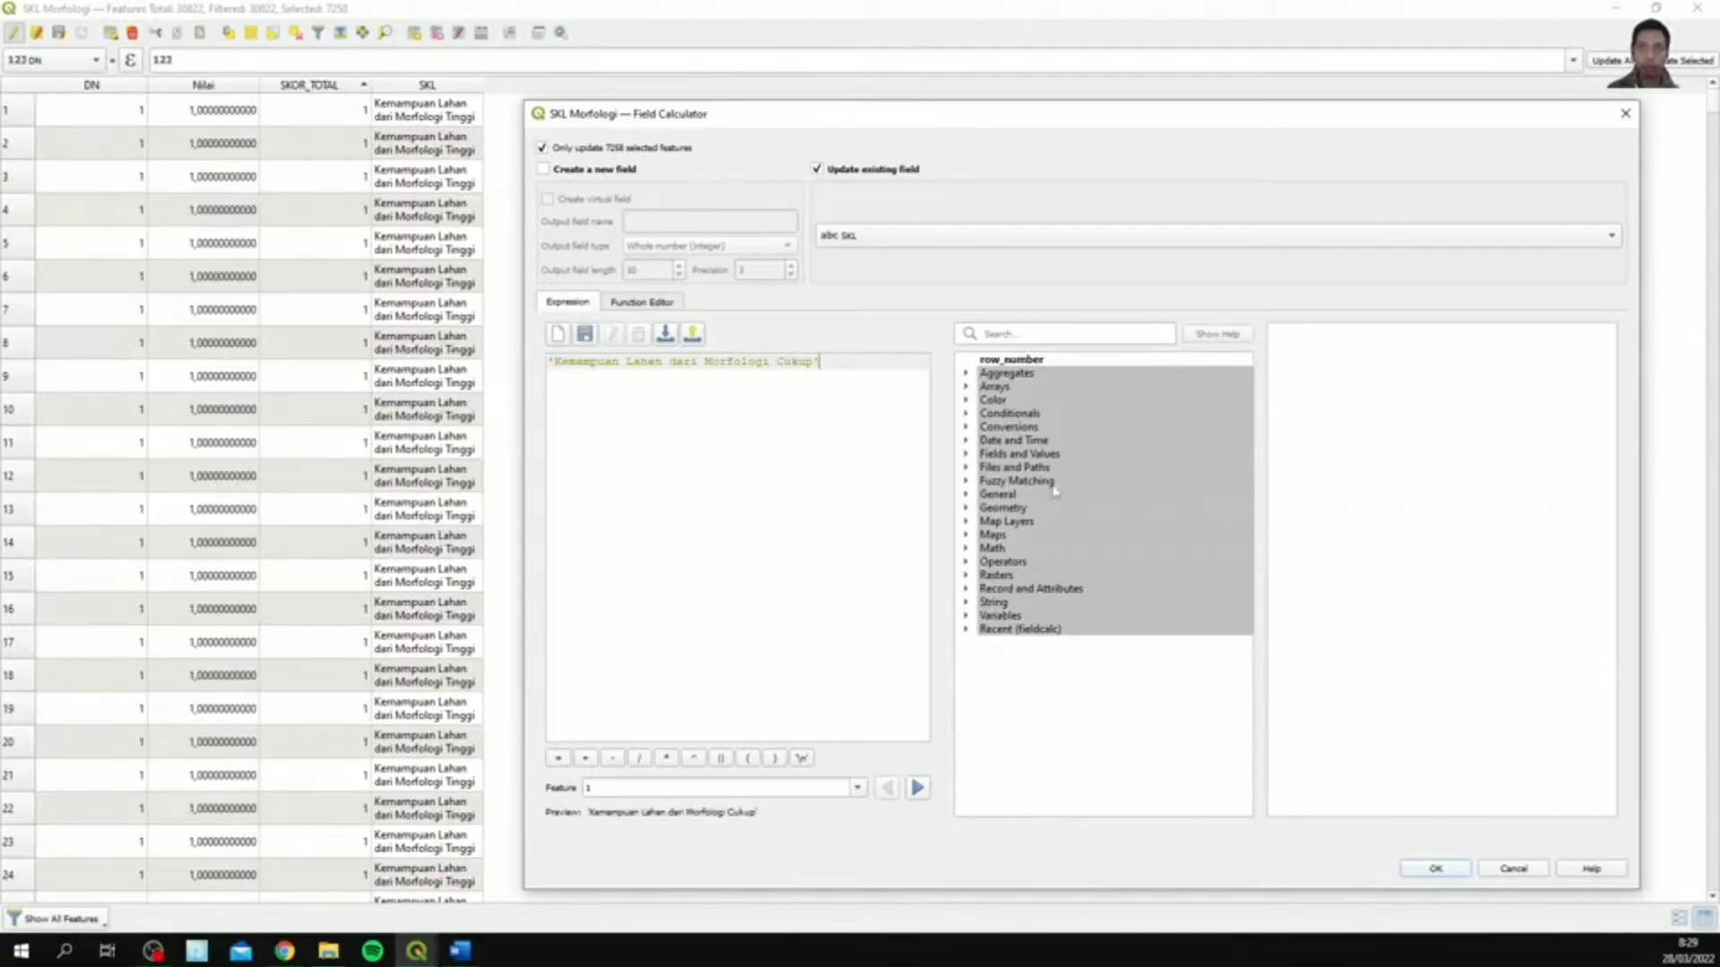
click(1425, 869)
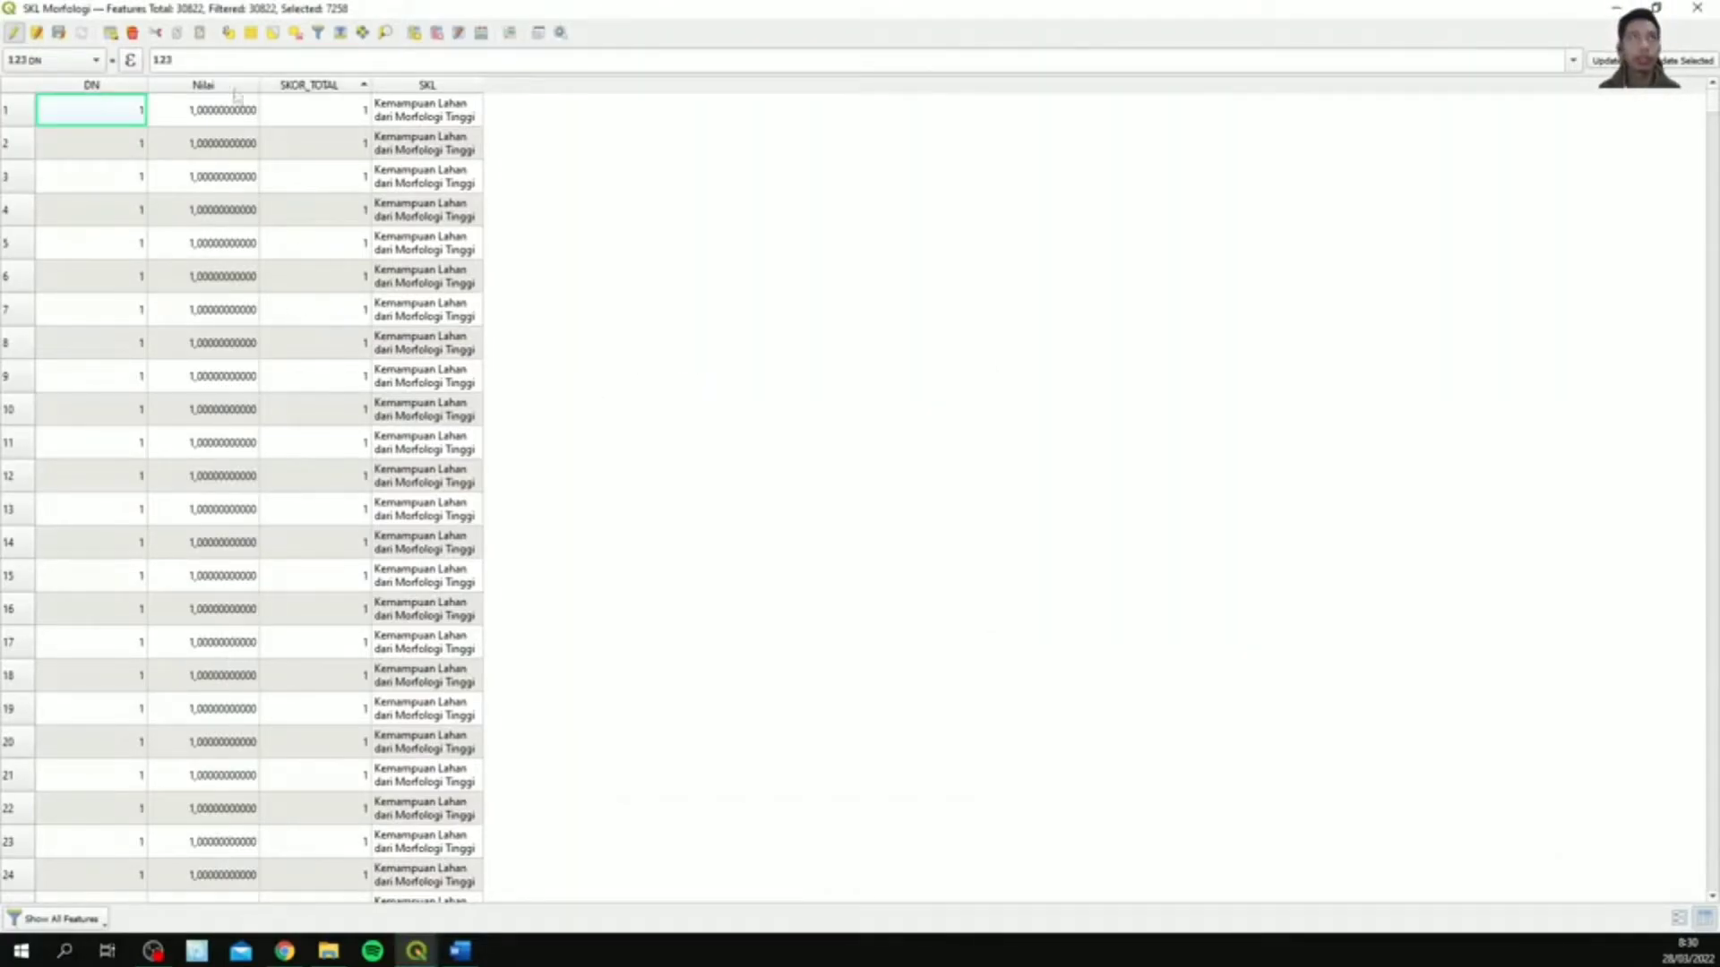
- Select the features that match the expression "SKOR_TOTAL" = 3 in the attribute table
click(228, 32)
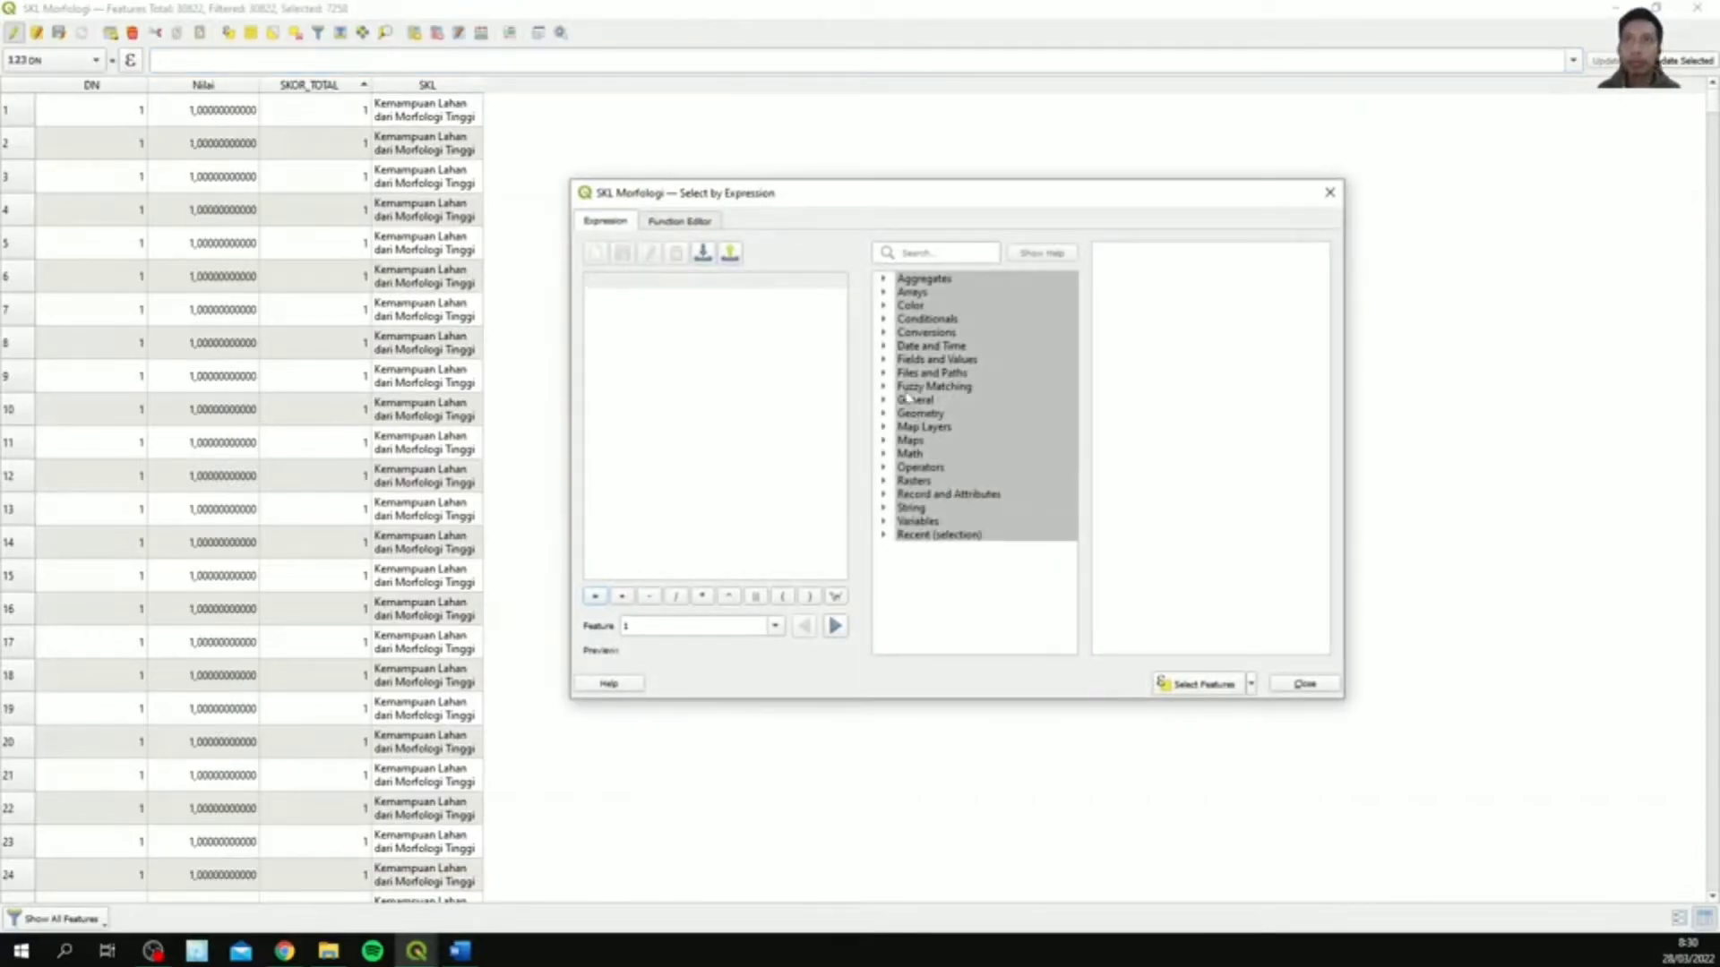
click(883, 359)
double_click(972, 429)
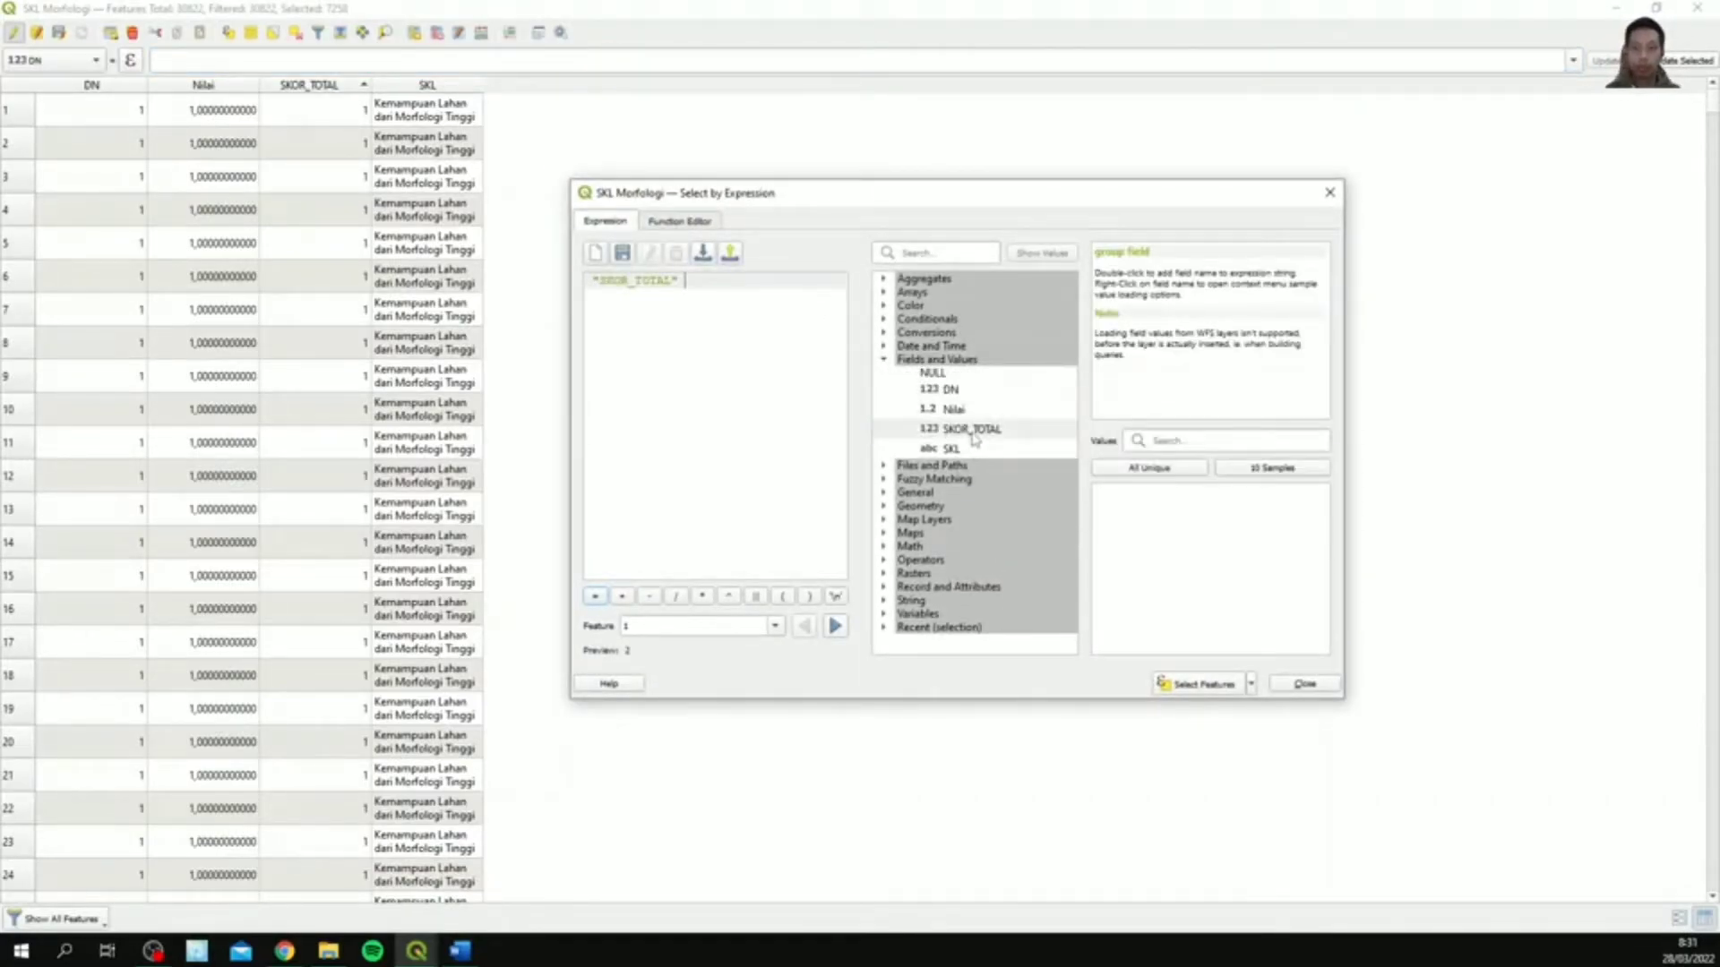
text(=)
click(1149, 467)
double_click(1141, 517)
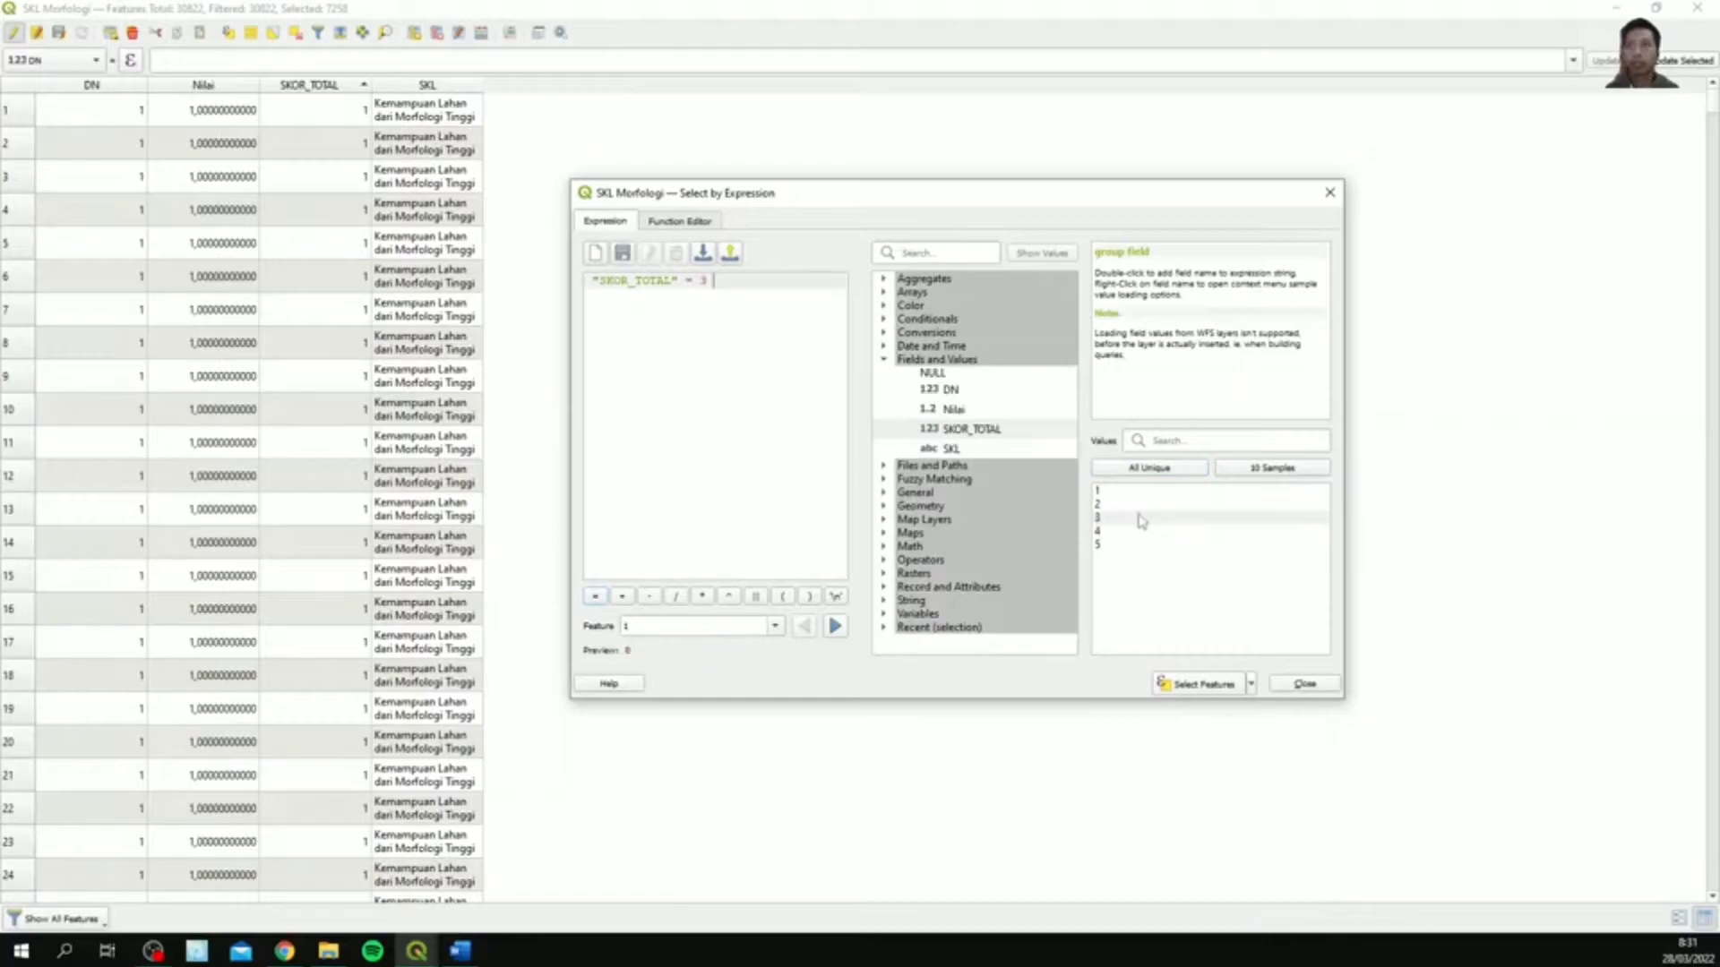
click(1199, 683)
click(1304, 684)
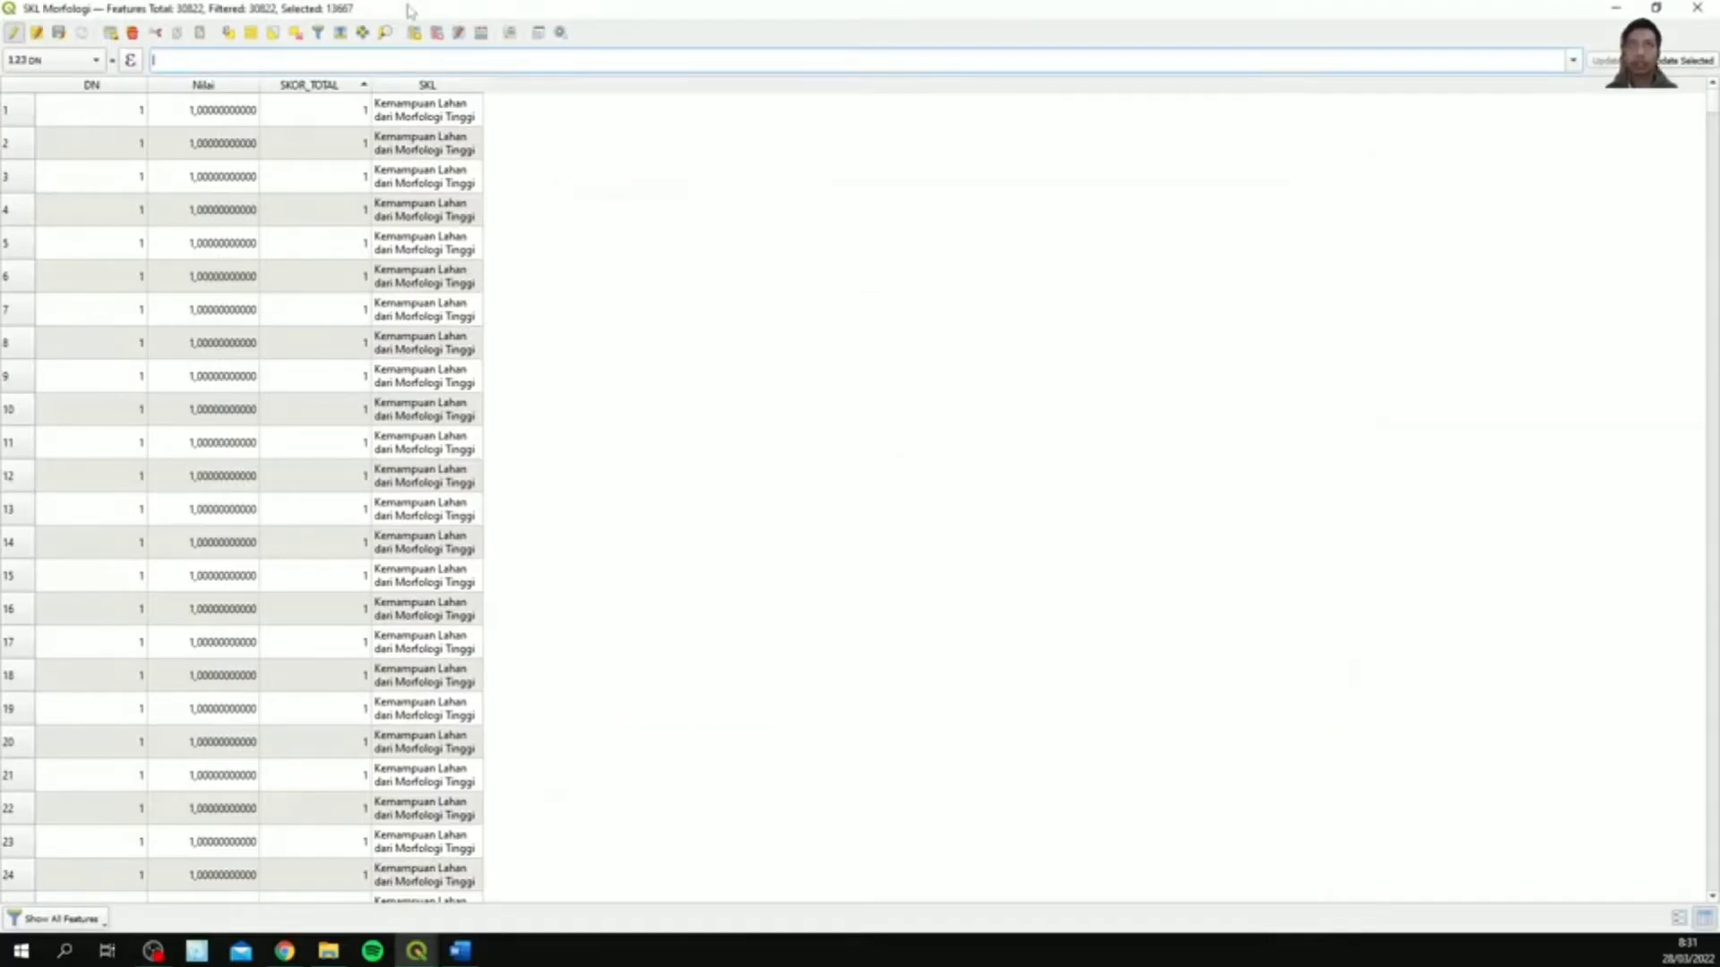
- Update the existing SKL field of the selected features to 'Kemampuan Lahan dari Morfologi Sedang' with the Field Calculator, adapting the copied label
click(485, 36)
click(817, 168)
click(859, 205)
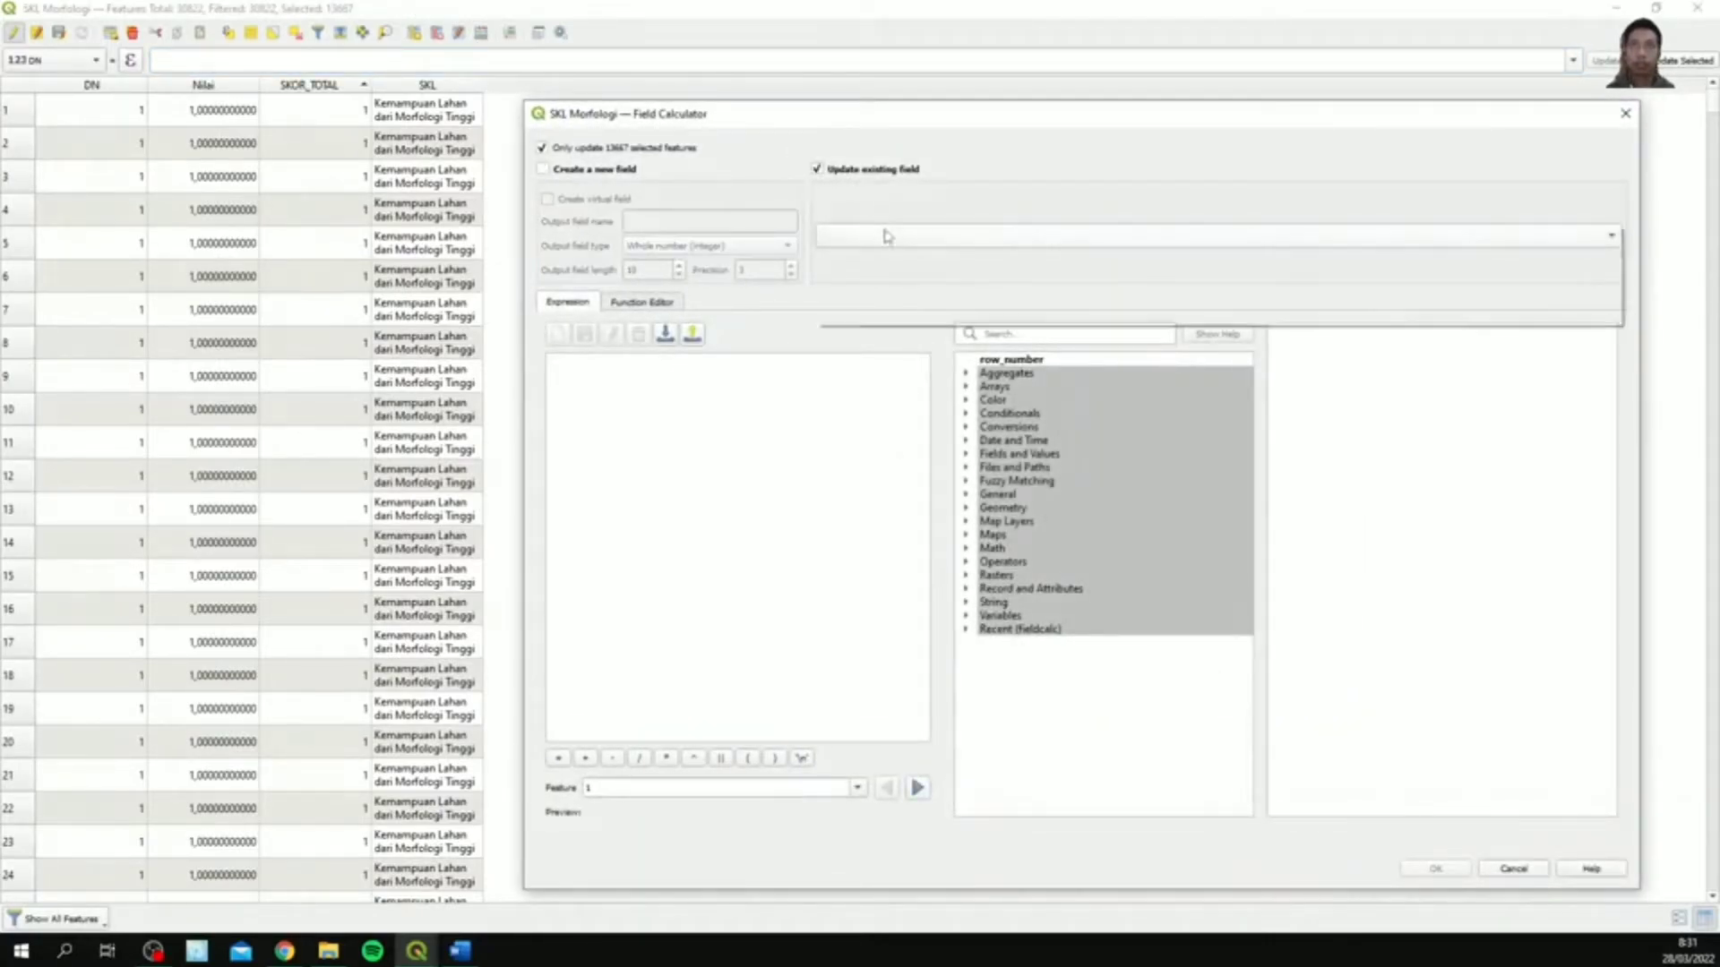
click(900, 293)
click(818, 380)
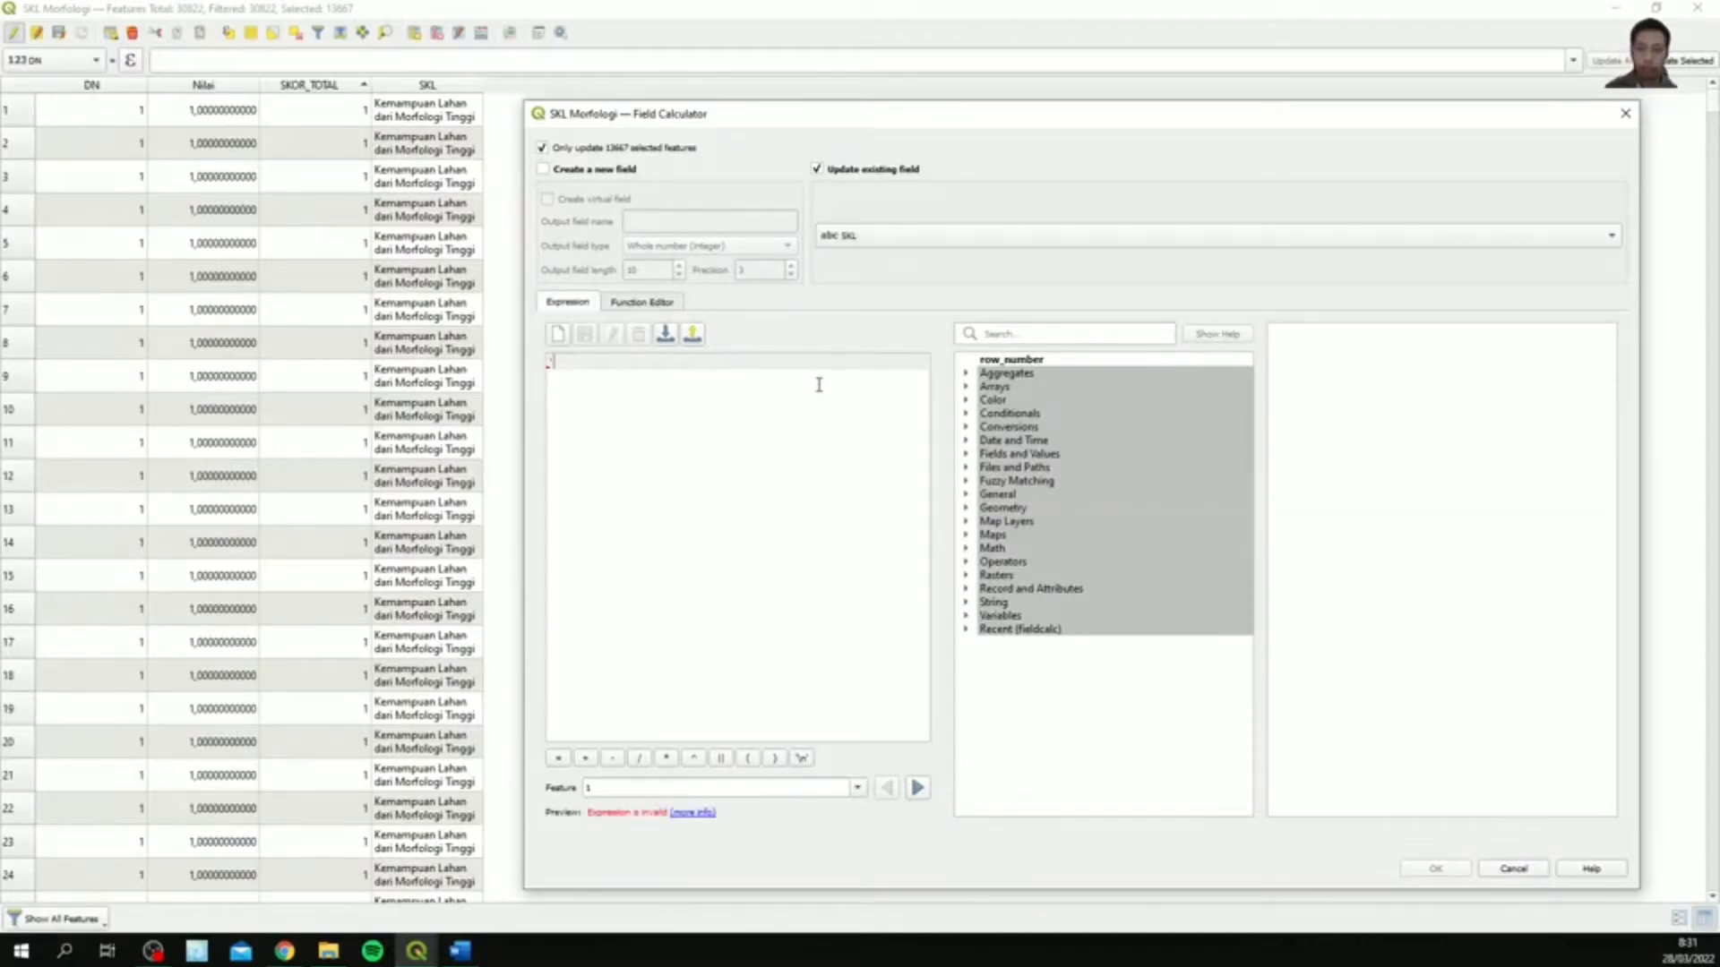
text(')
key(ctrl+v)
drag(828, 361, 790, 362)
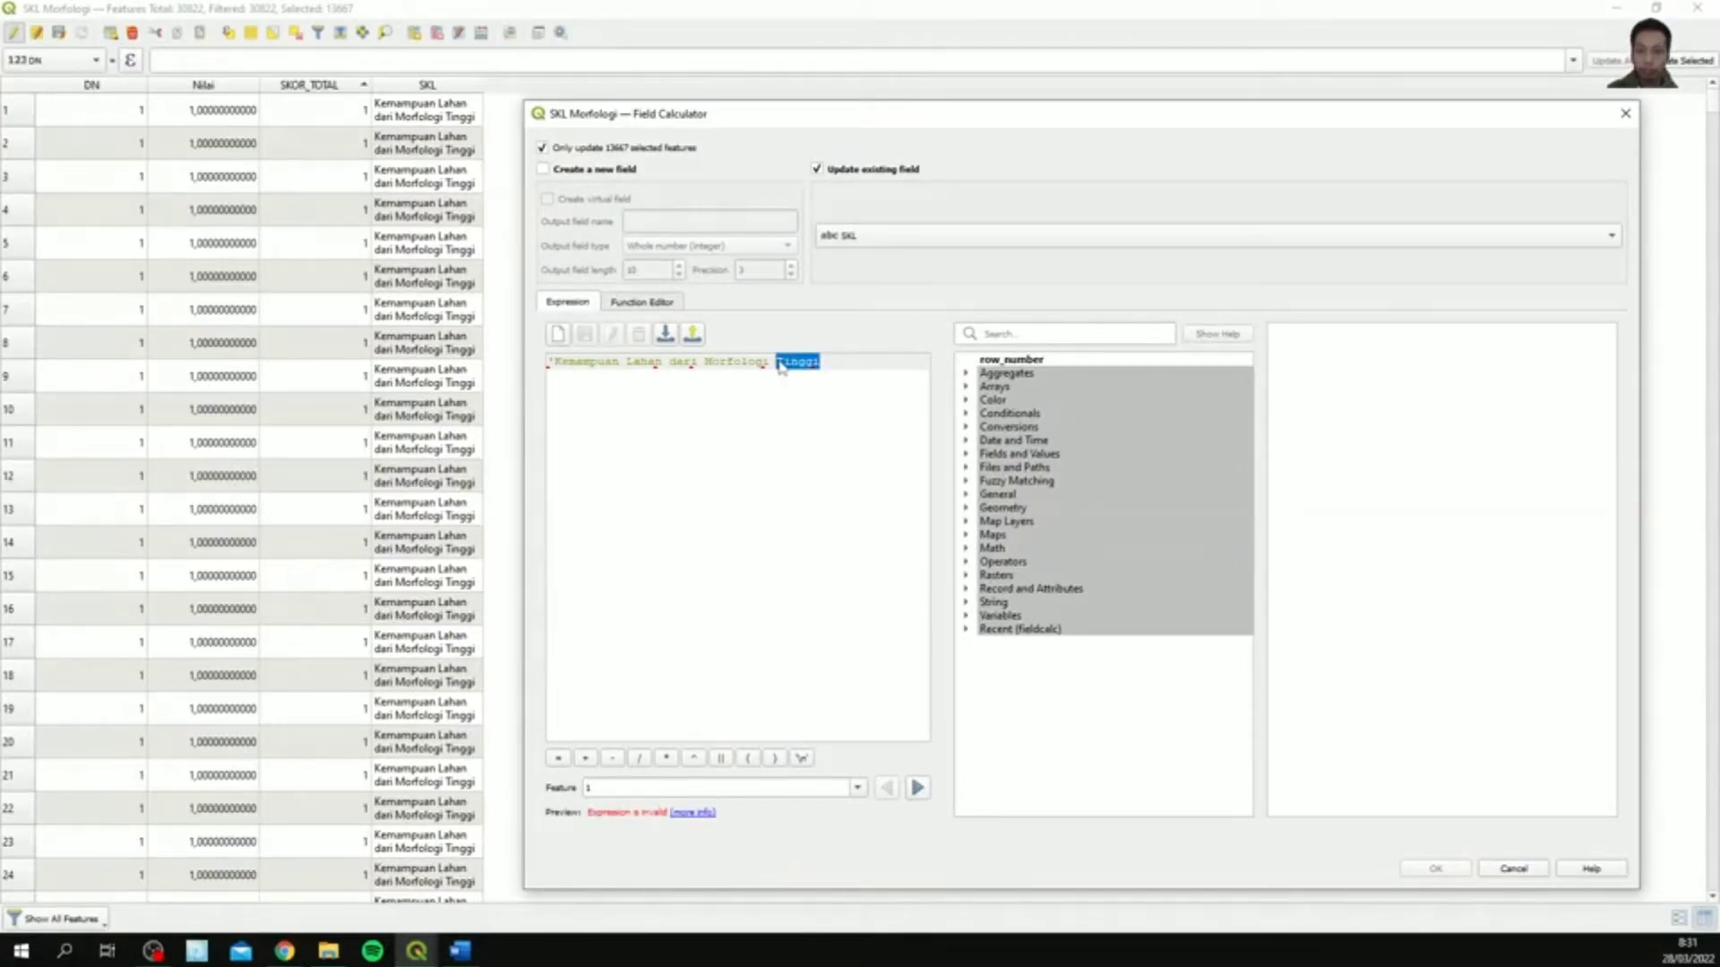
text(Sed)
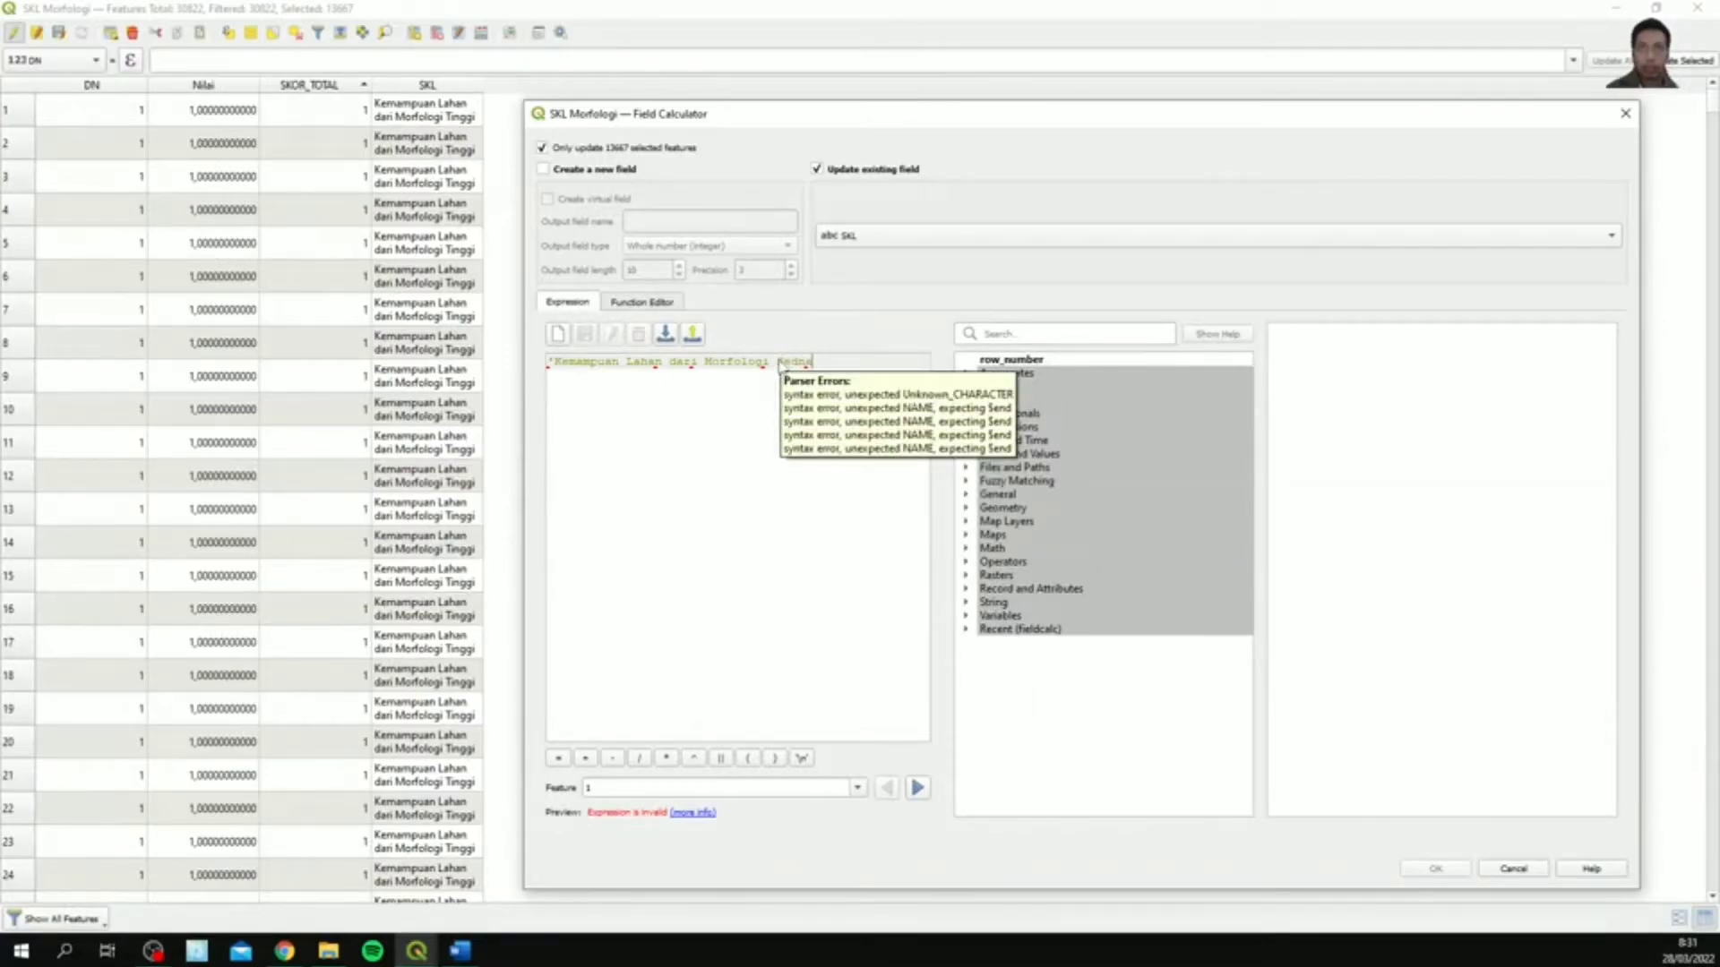
text(ang')
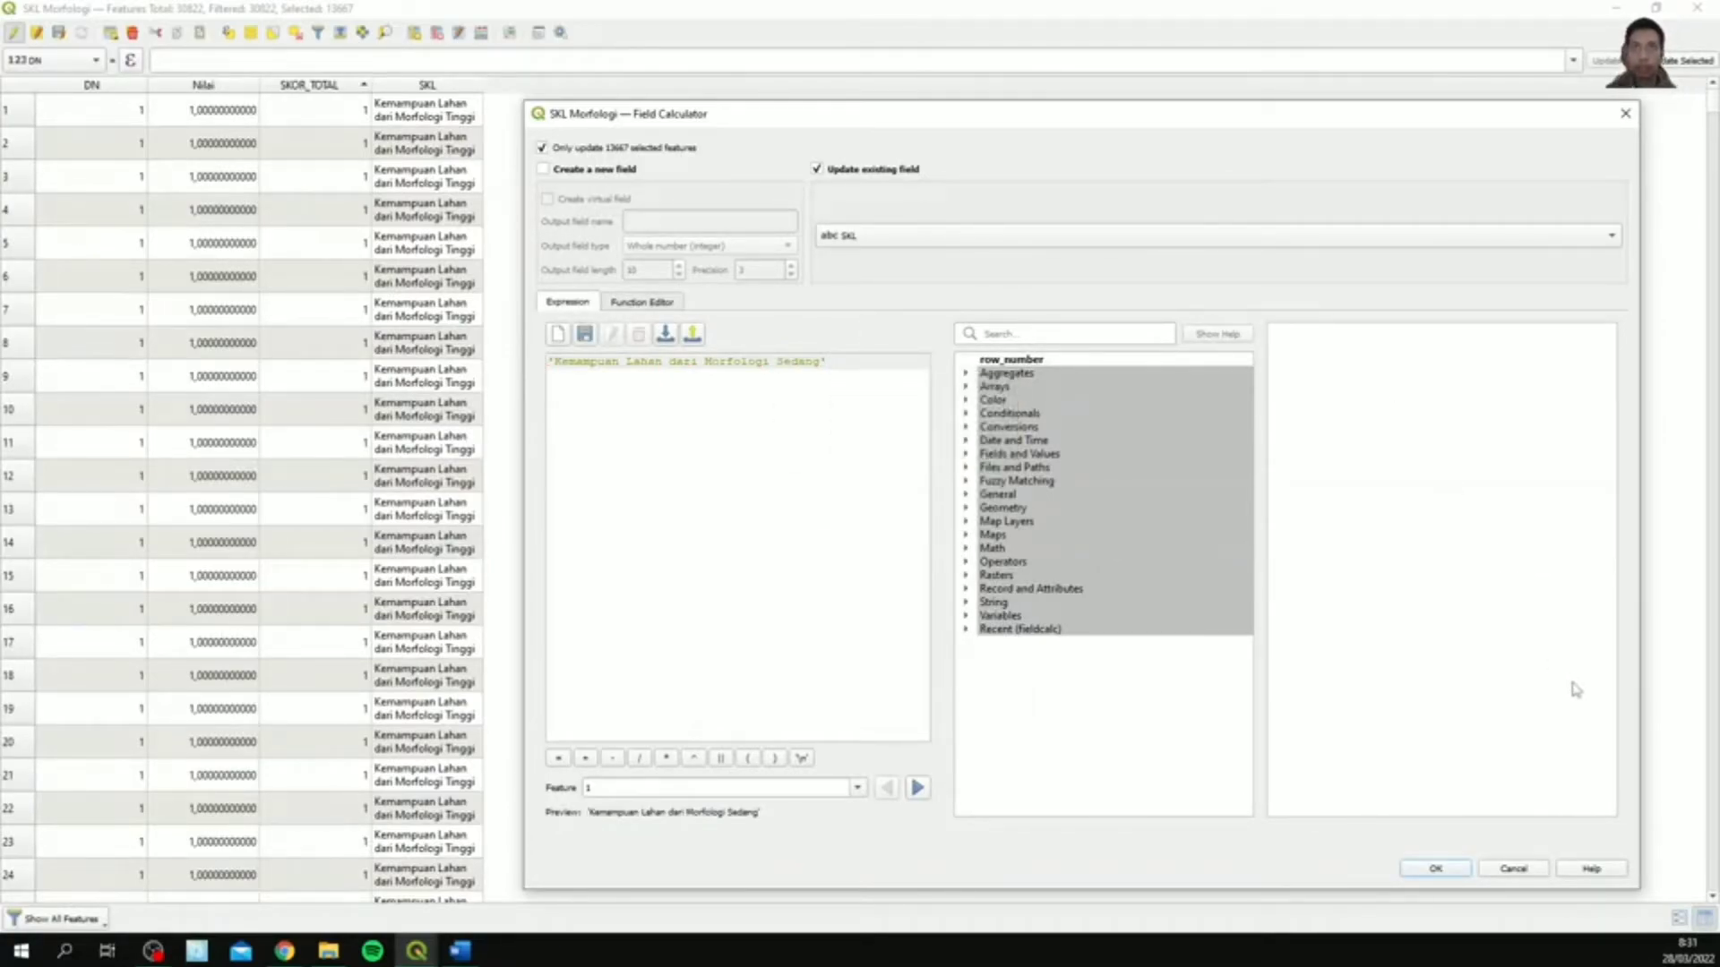
click(1436, 868)
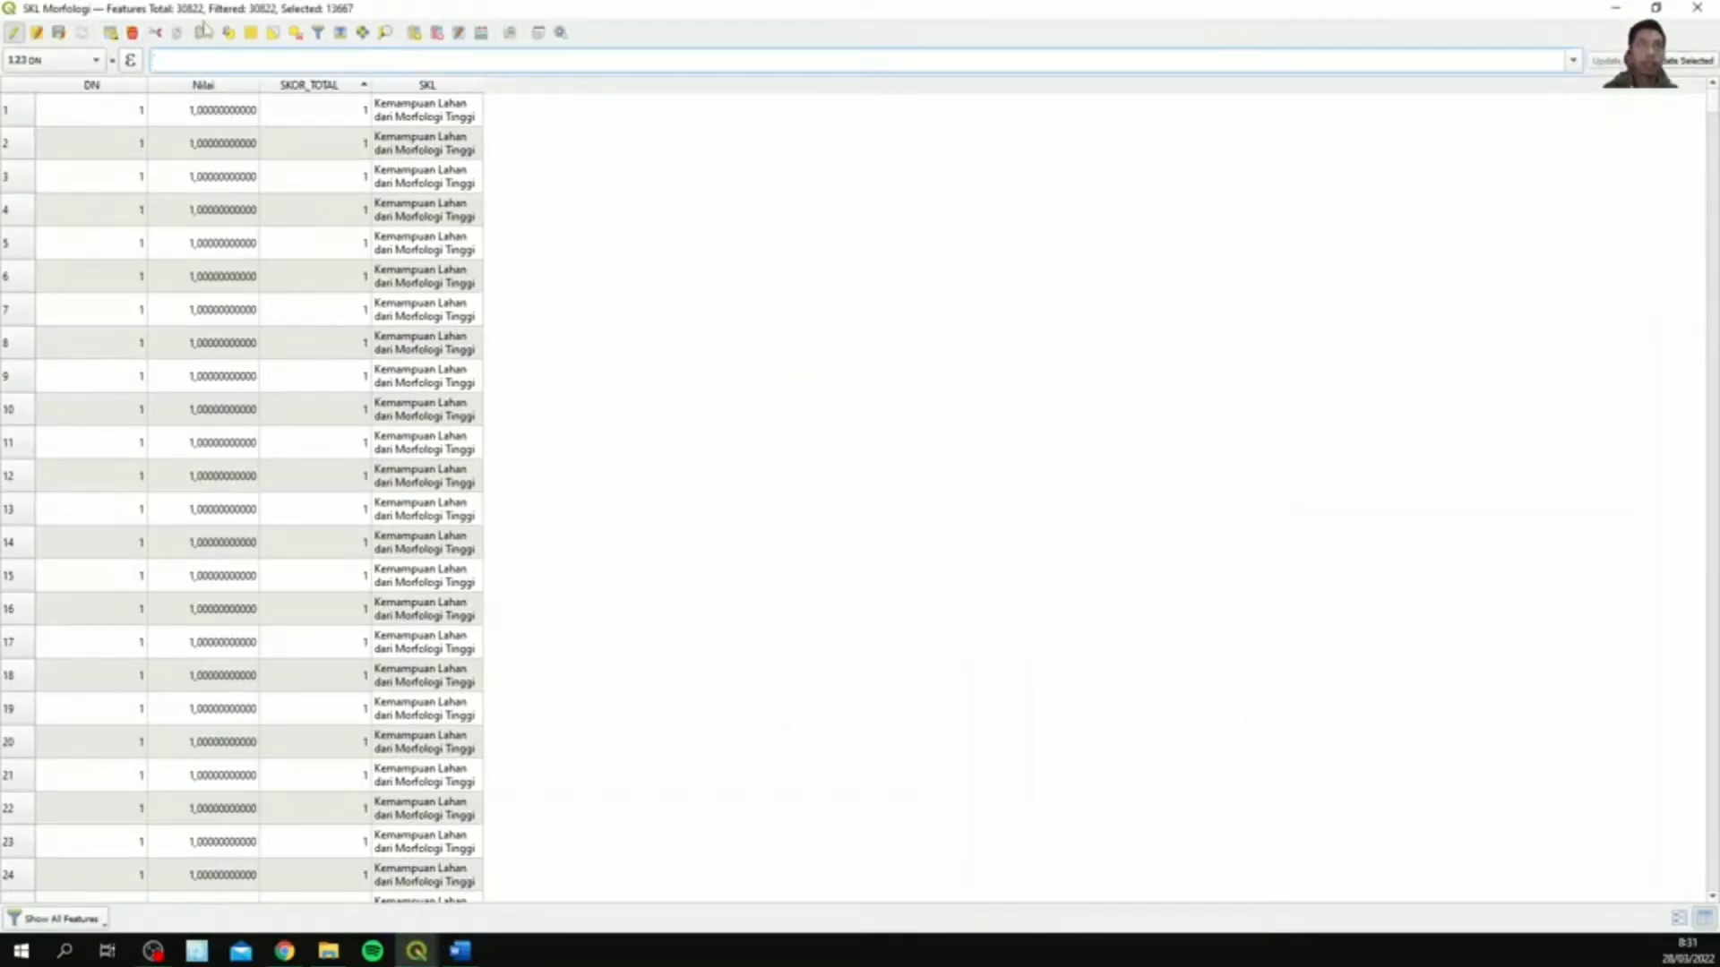
- Select the features that match the expression "SKOR_TOTAL" = 4 in the attribute table
click(229, 33)
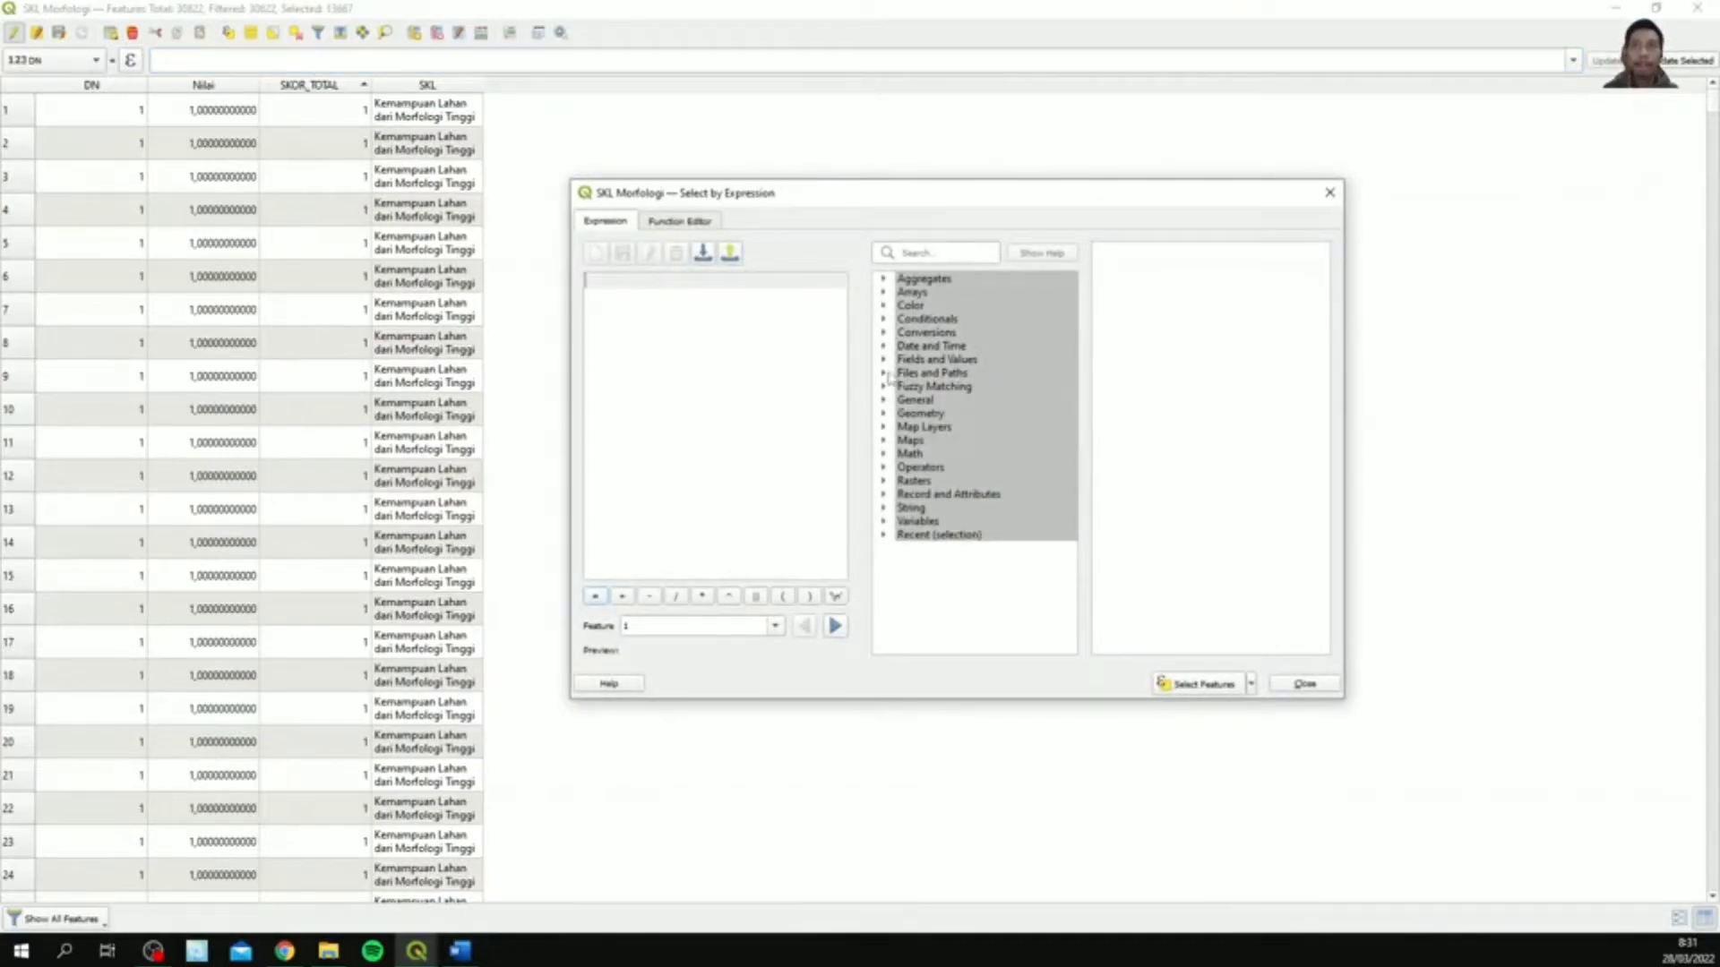
click(883, 359)
double_click(972, 429)
text(=)
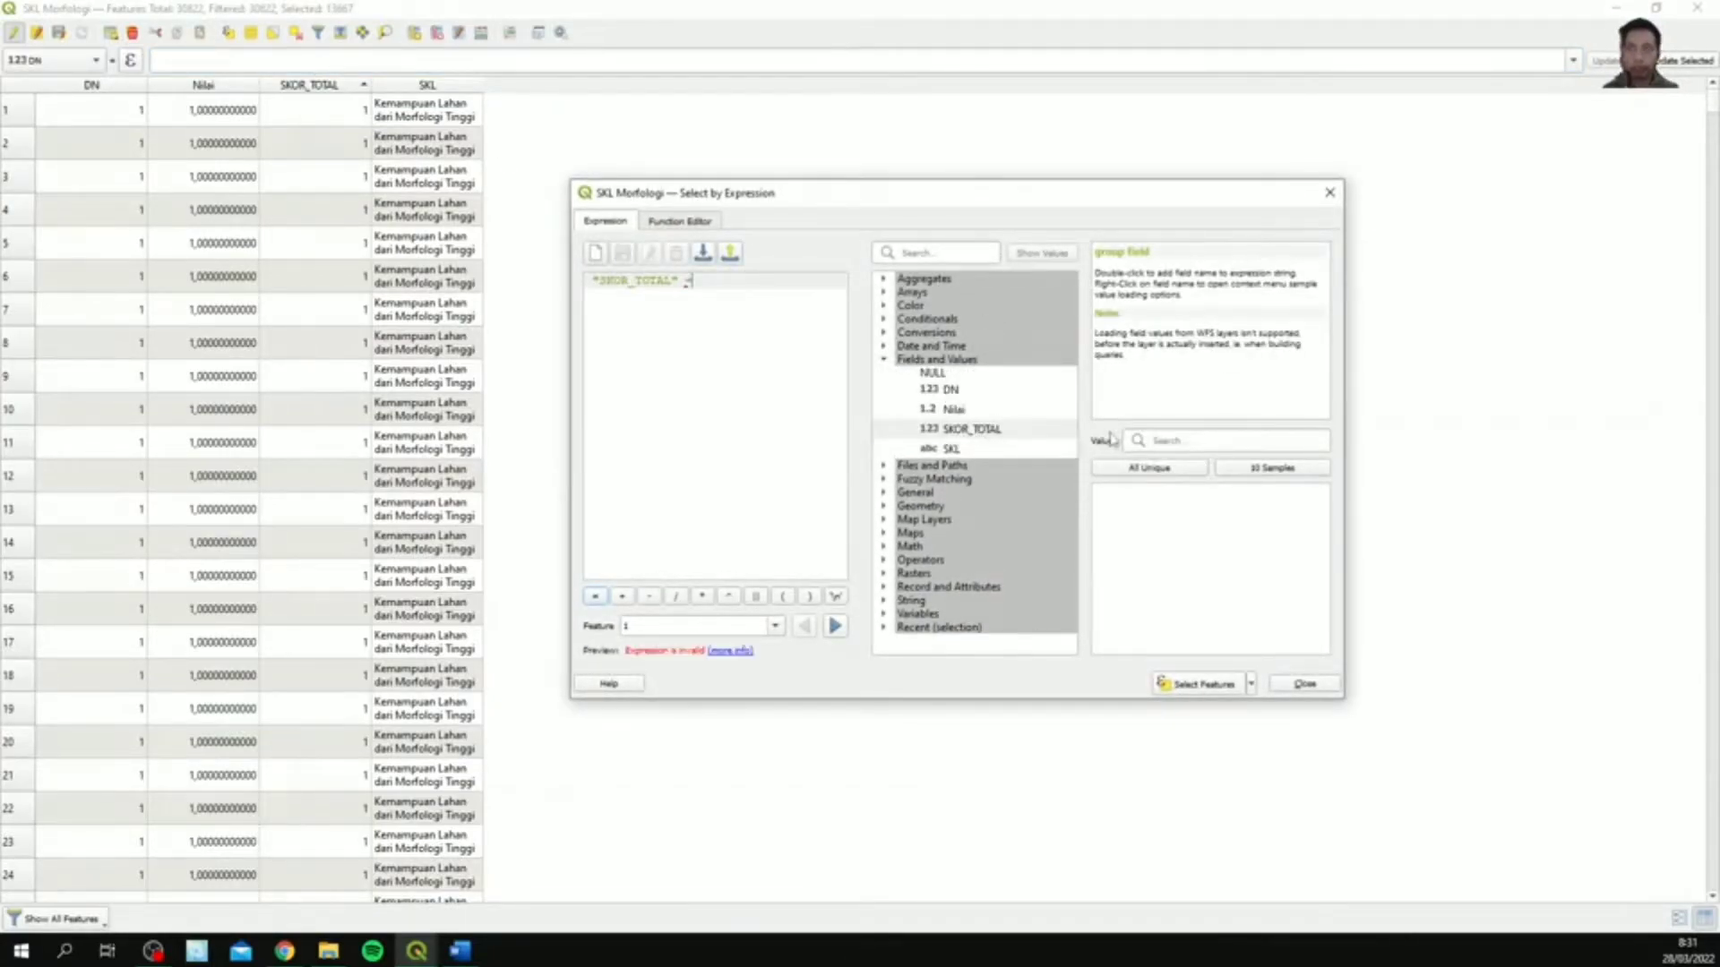
click(1141, 469)
double_click(1145, 531)
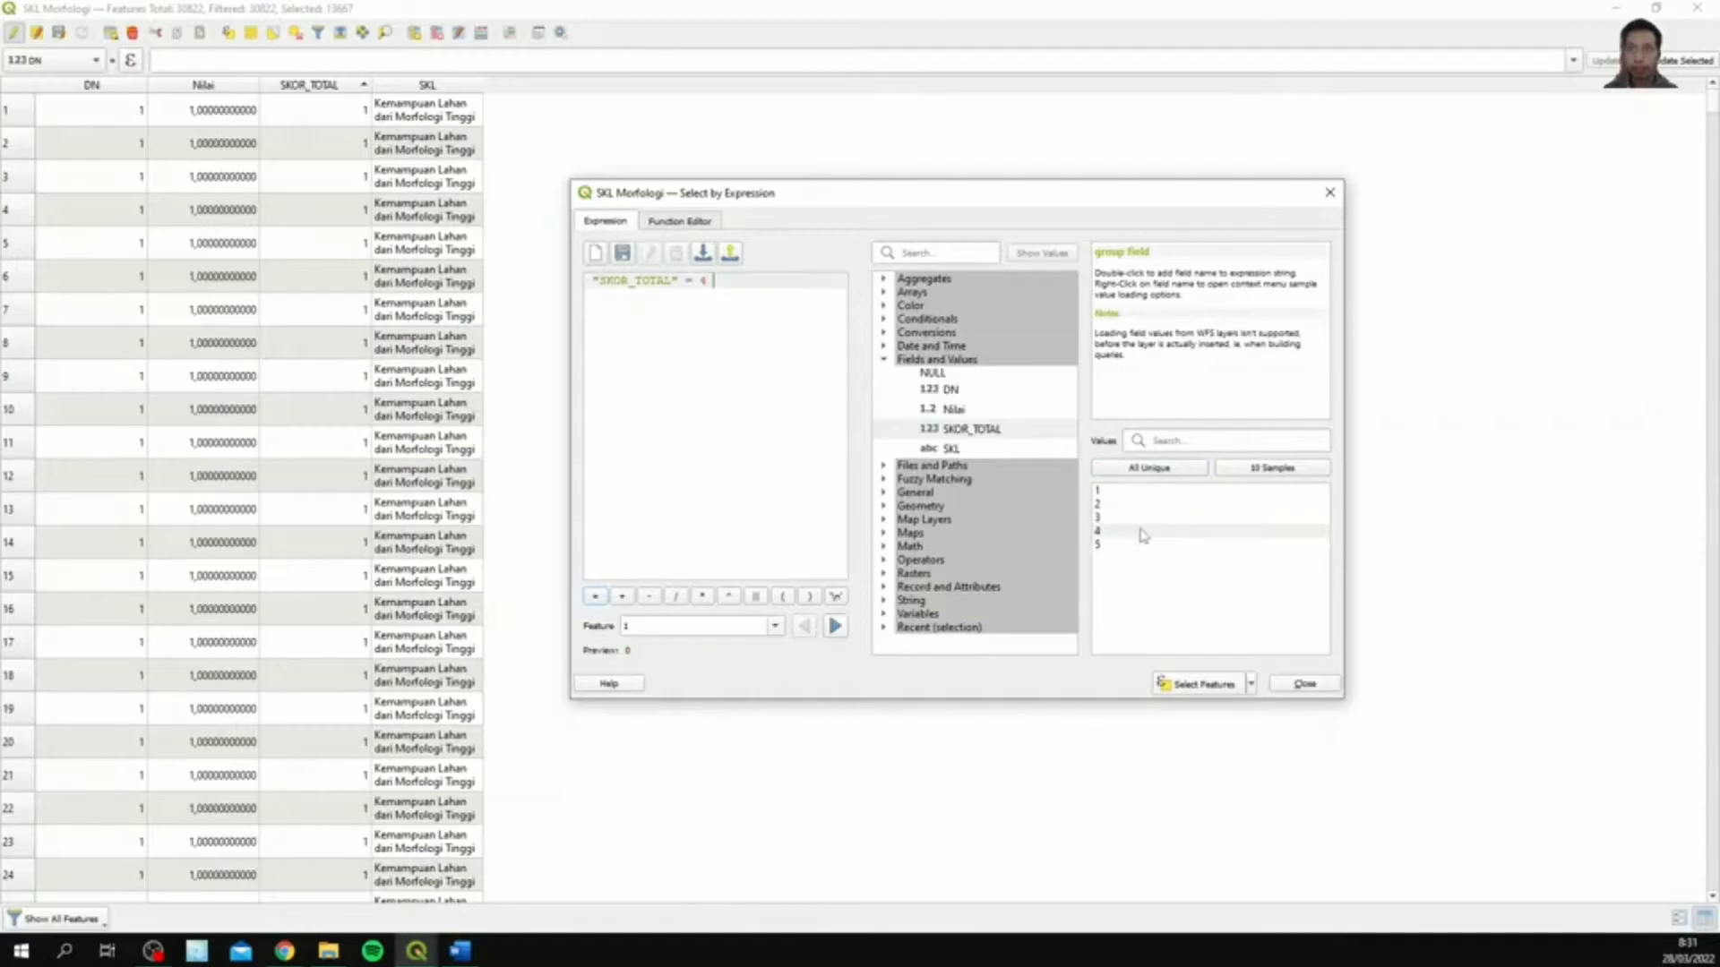
click(1196, 685)
click(1305, 685)
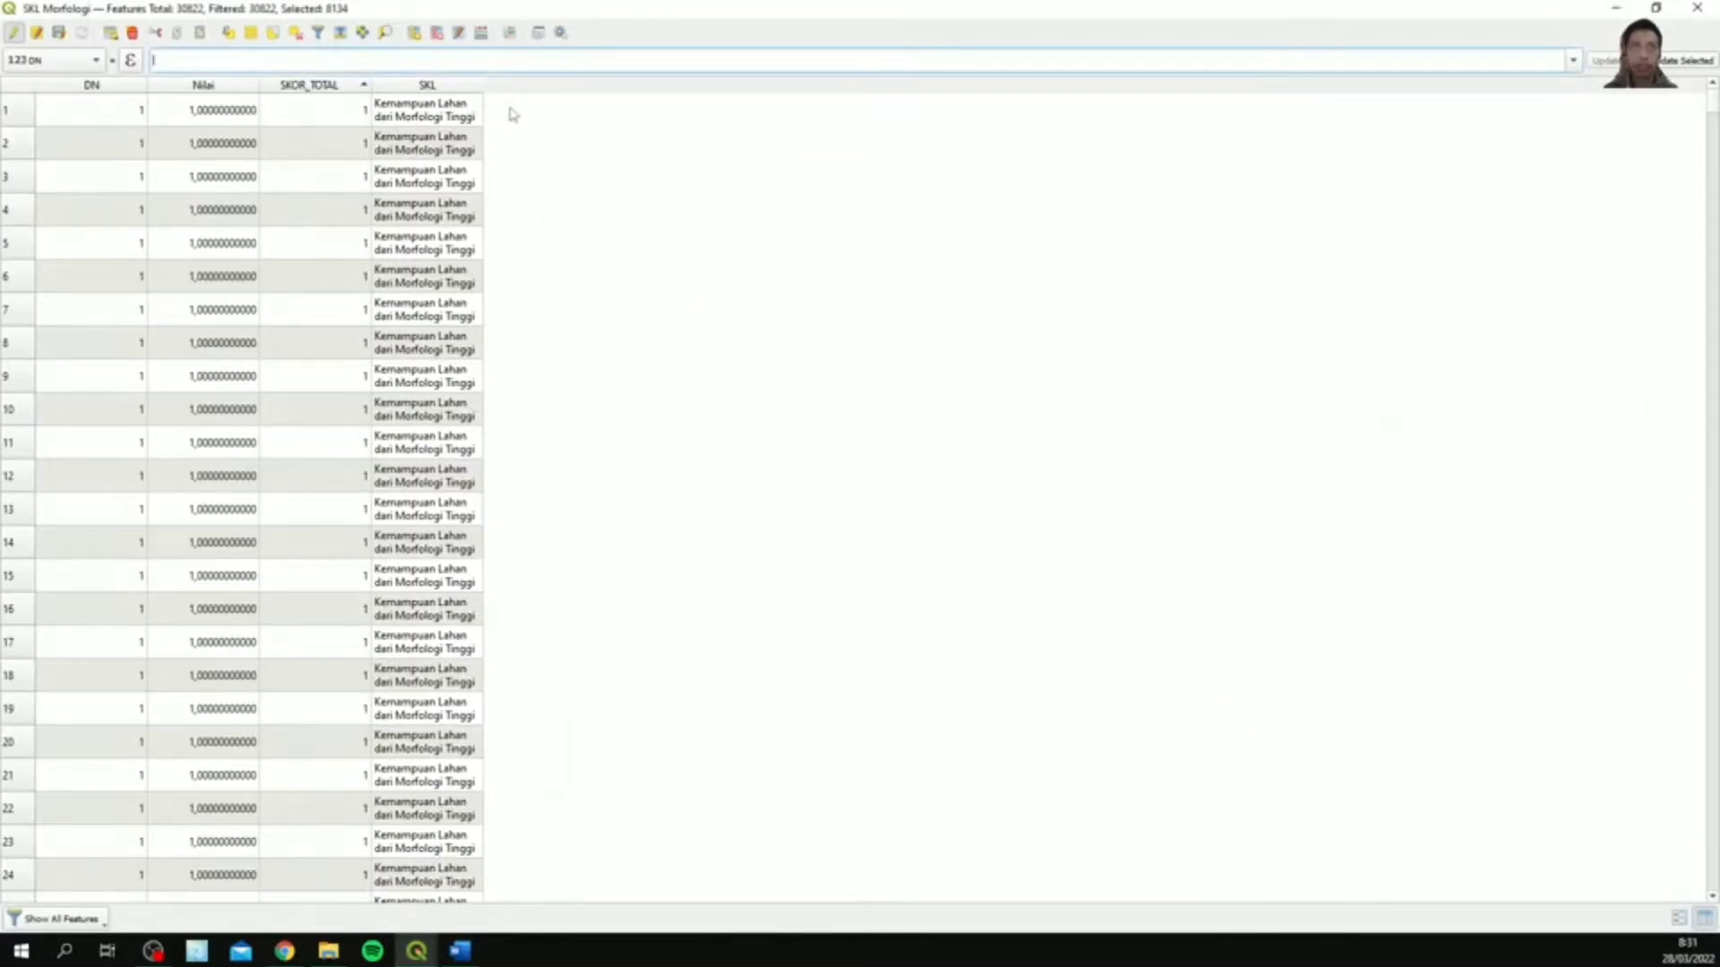
- Update the existing SKL field of the selected features to 'Kemampuan Lahan dari Morfologi Kurang' with the Field Calculator, adapting the copied label
click(481, 32)
click(816, 168)
click(878, 235)
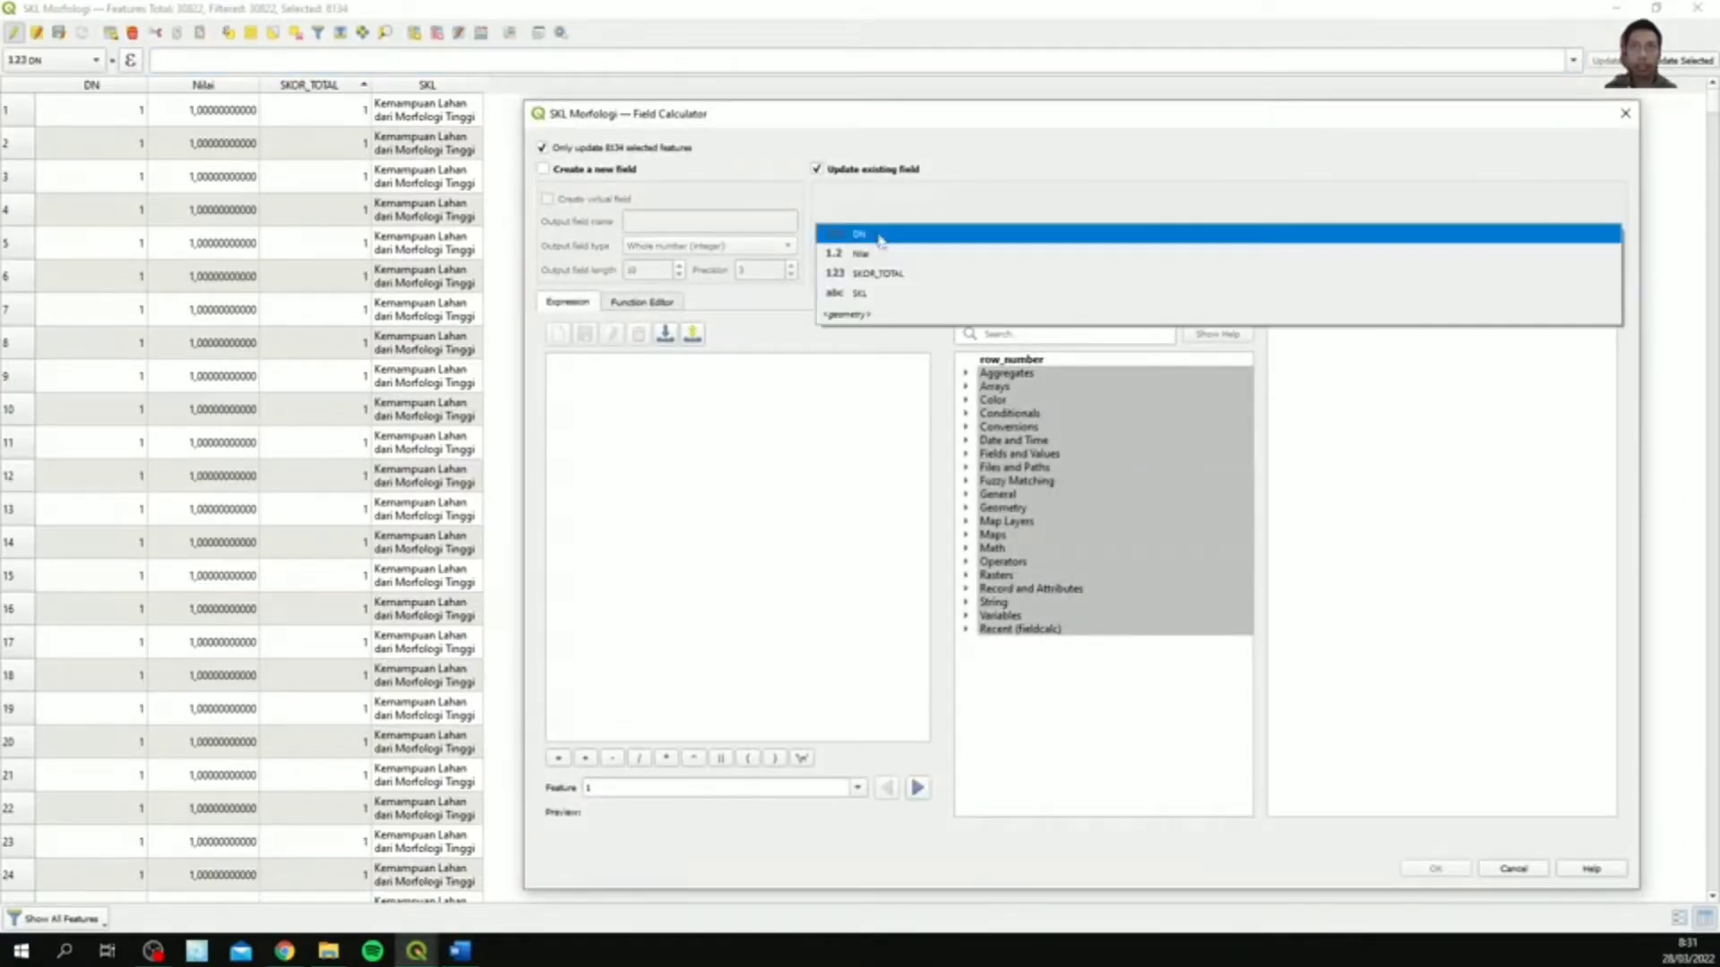
click(876, 296)
click(732, 440)
text(')
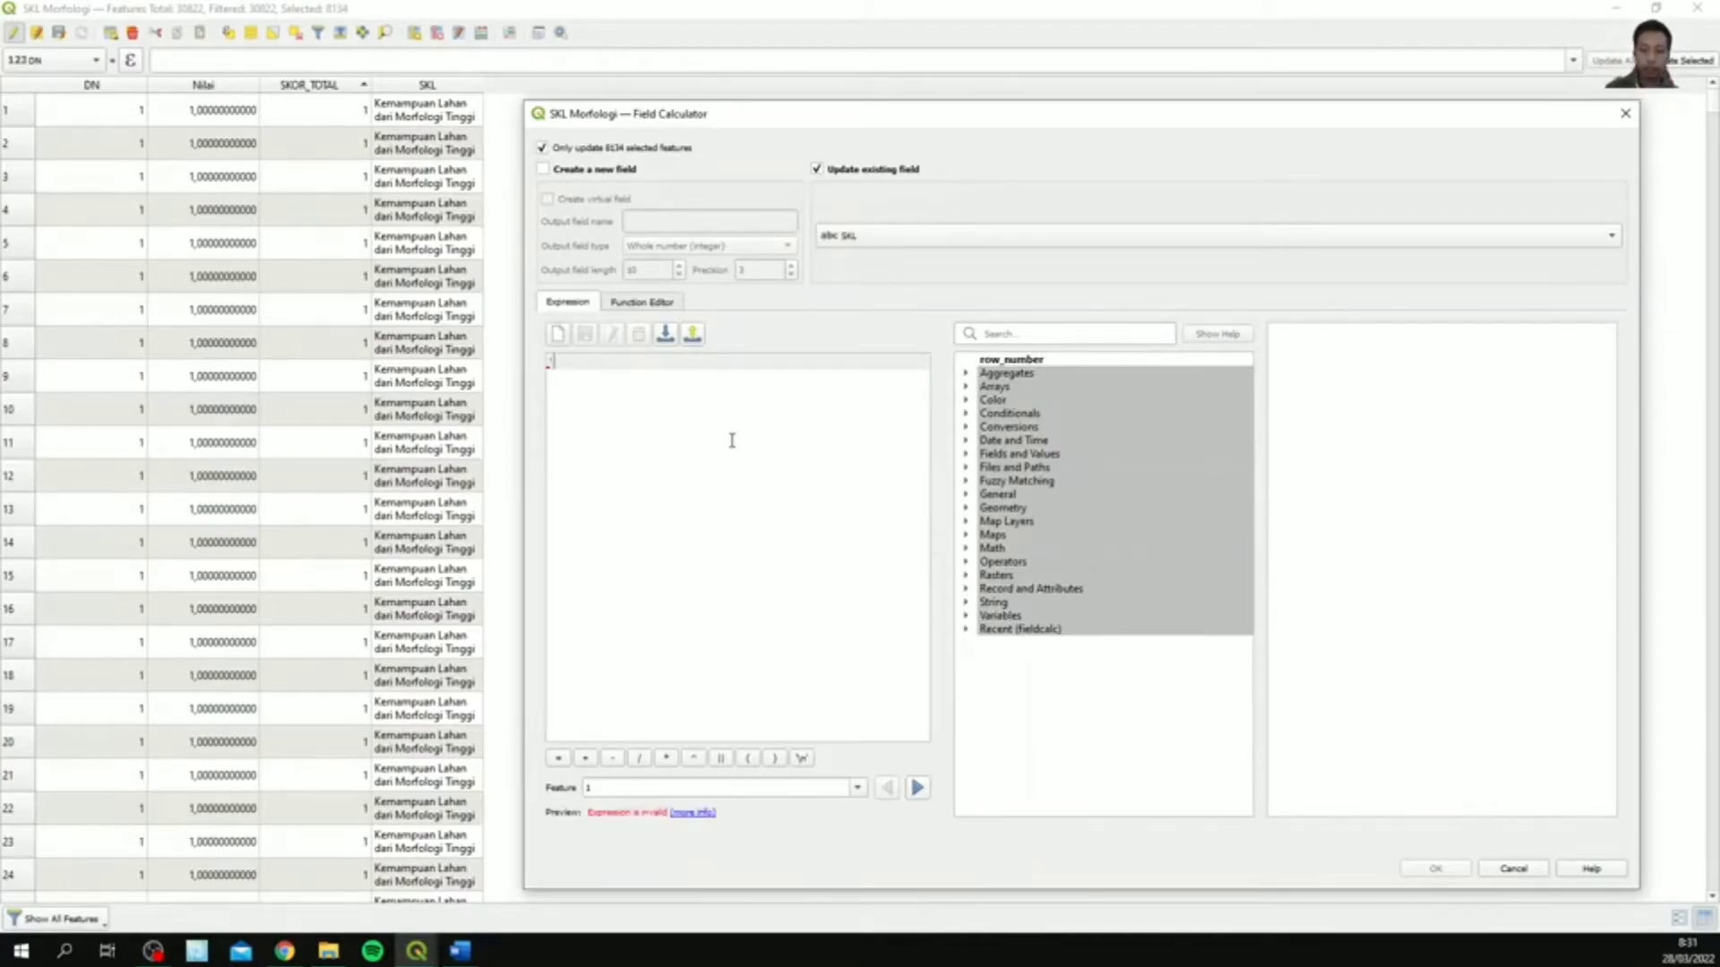
text(Kemampuan Lahan dari Morfologi Tinggi)
drag(822, 362, 776, 367)
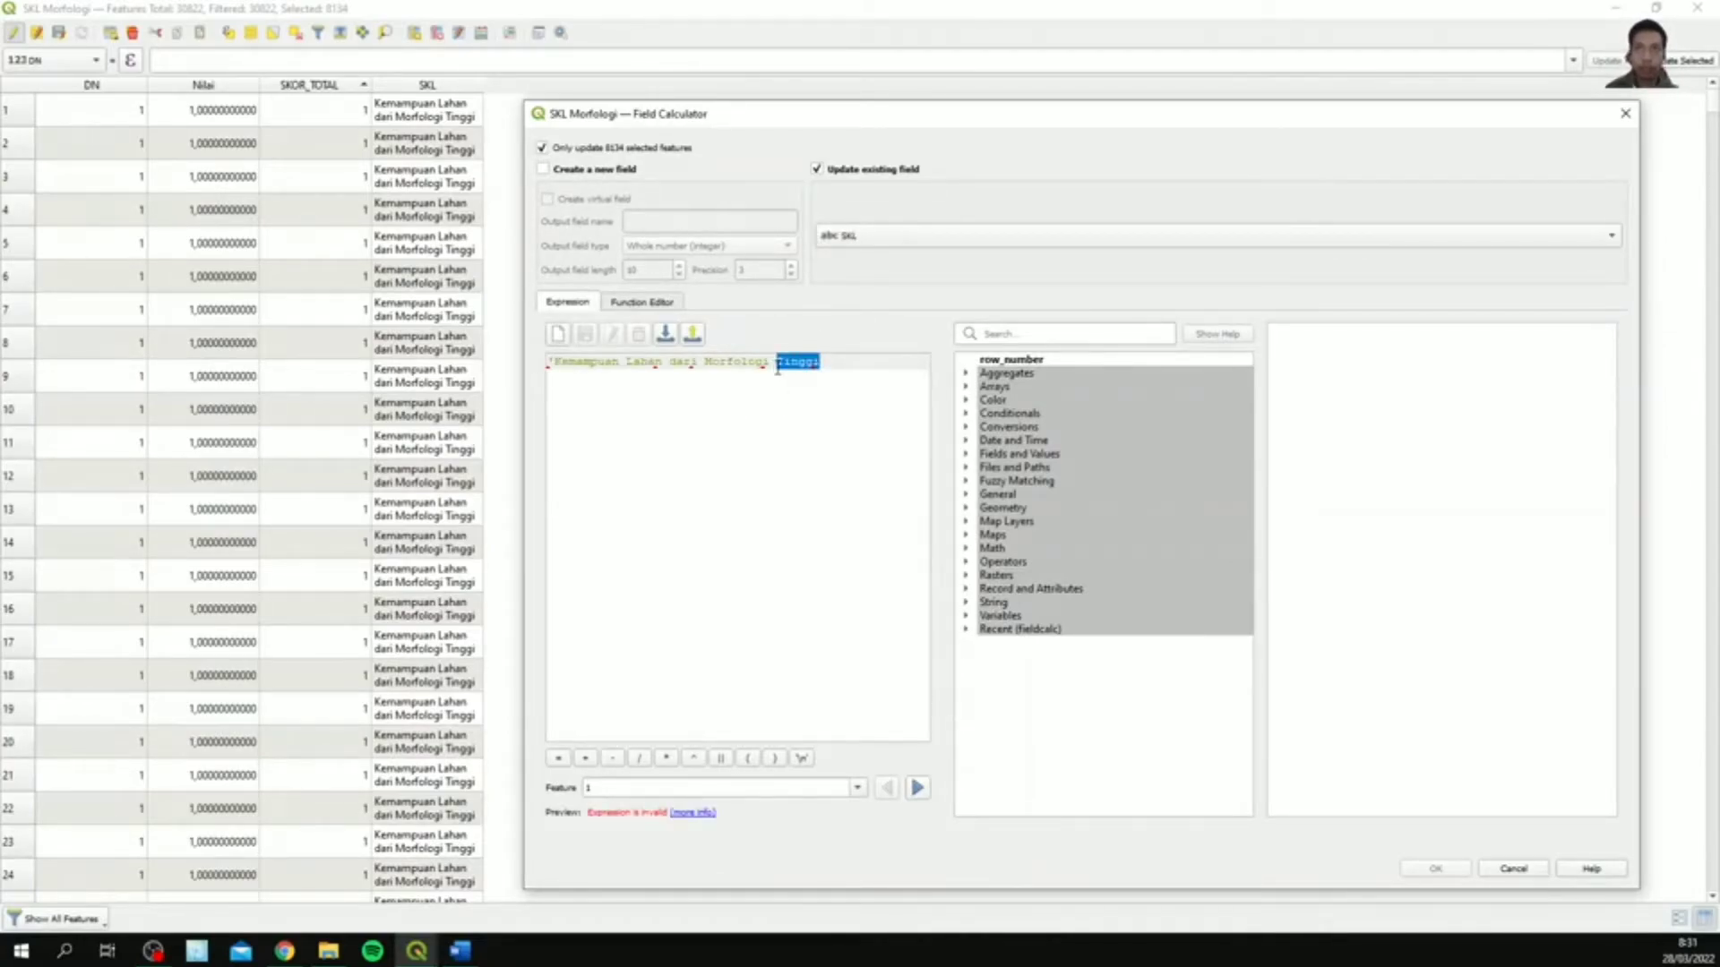
text(Kurang')
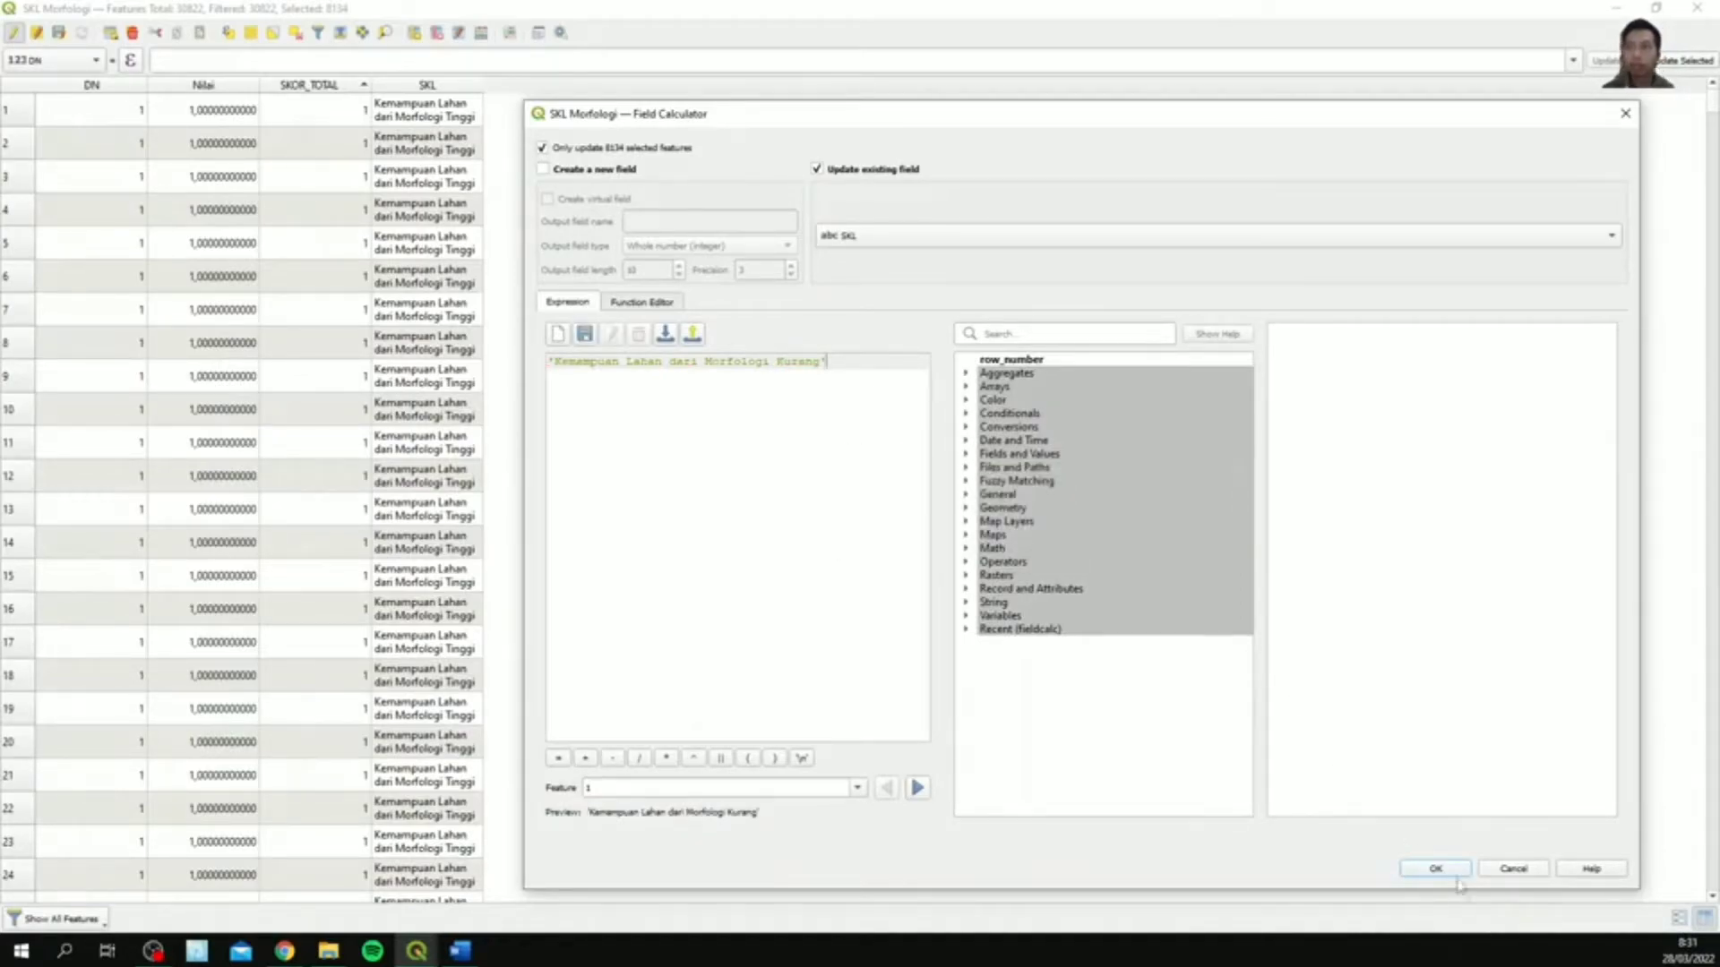
click(1450, 870)
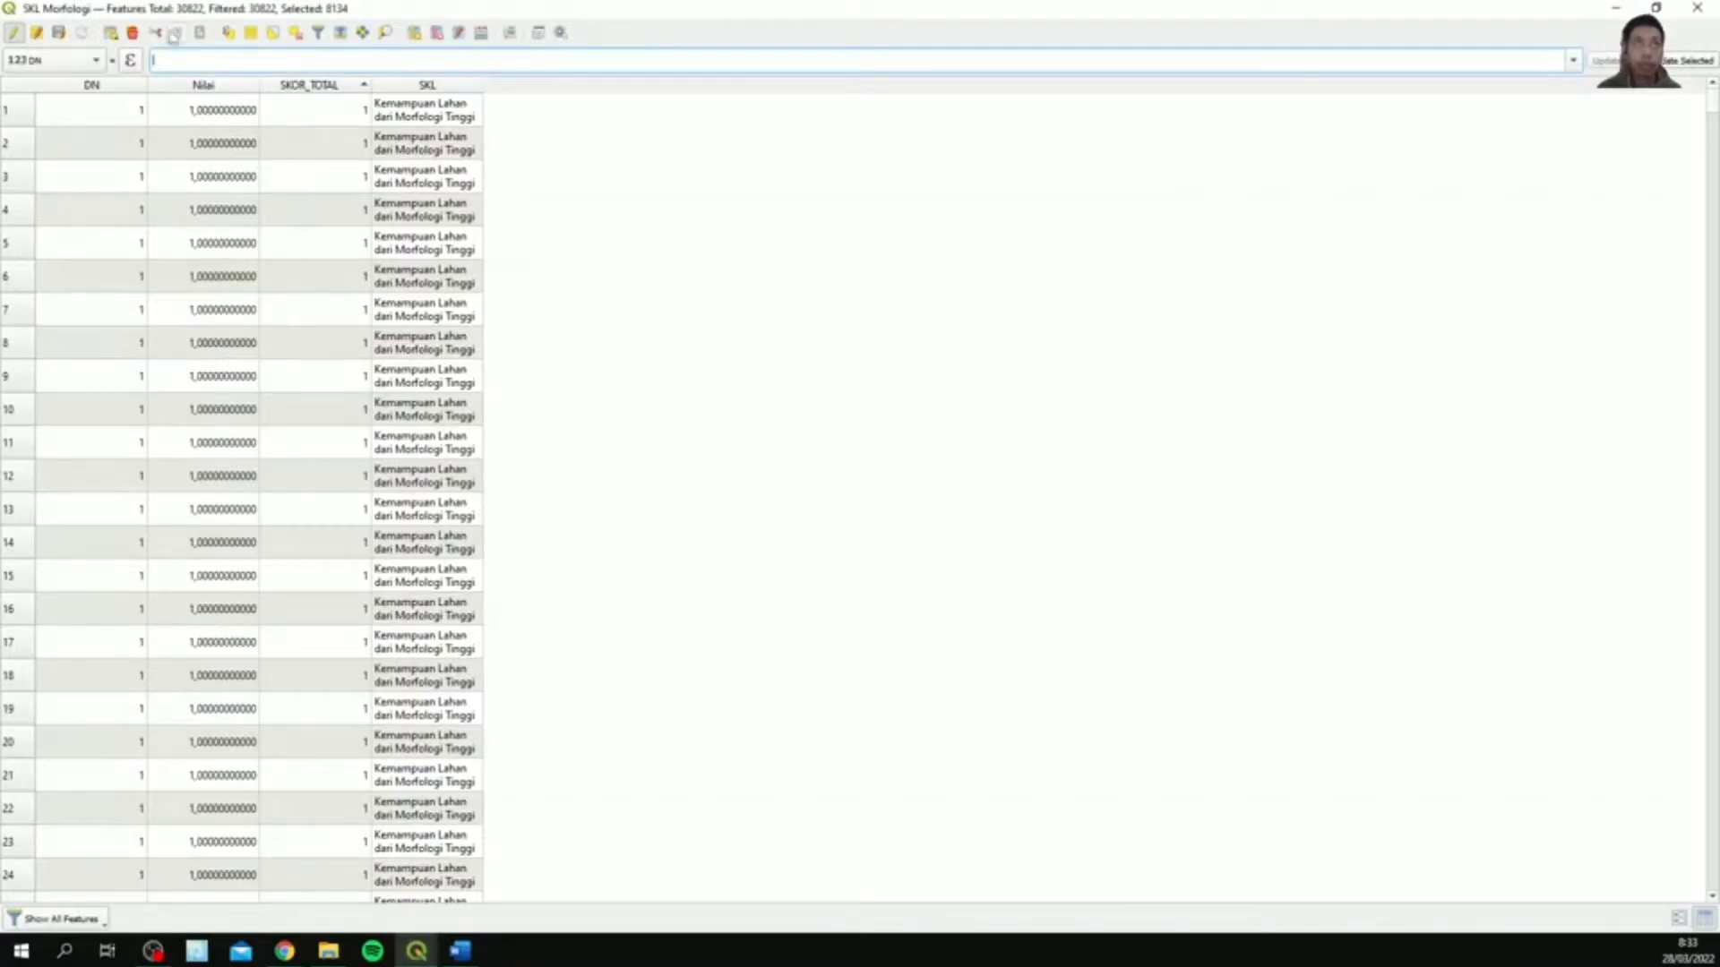
- Select the features that match the expression "SKOR_TOTAL" = 5 in the attribute table
click(228, 33)
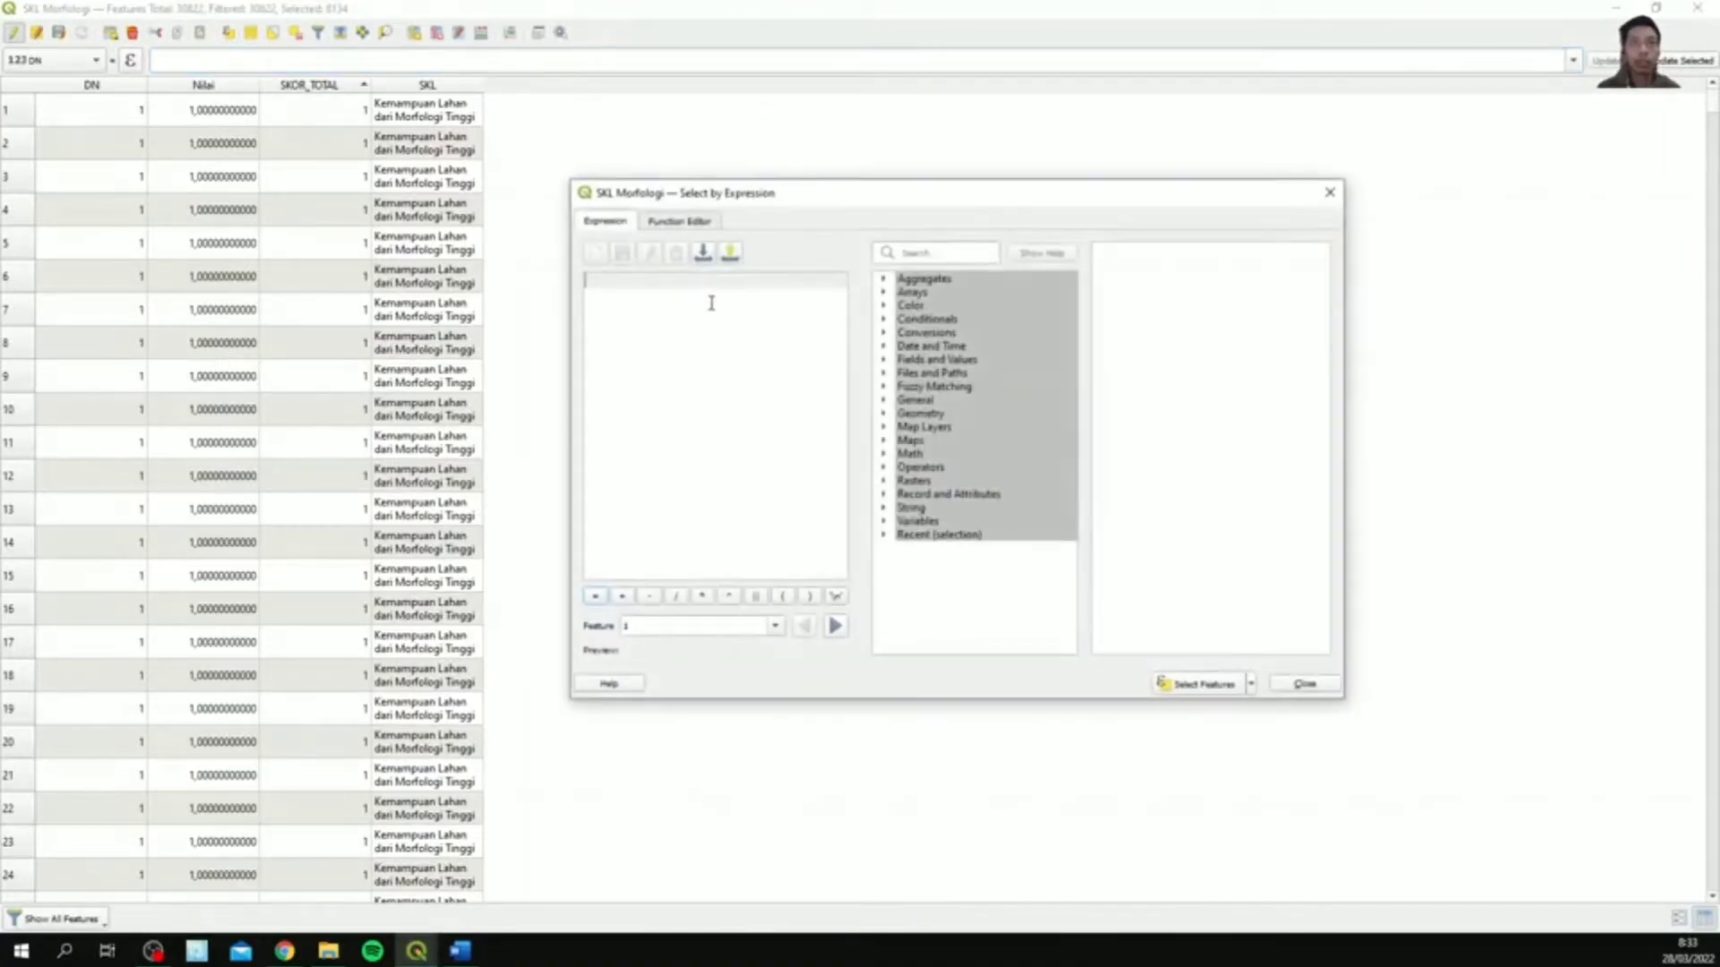
click(903, 372)
click(902, 373)
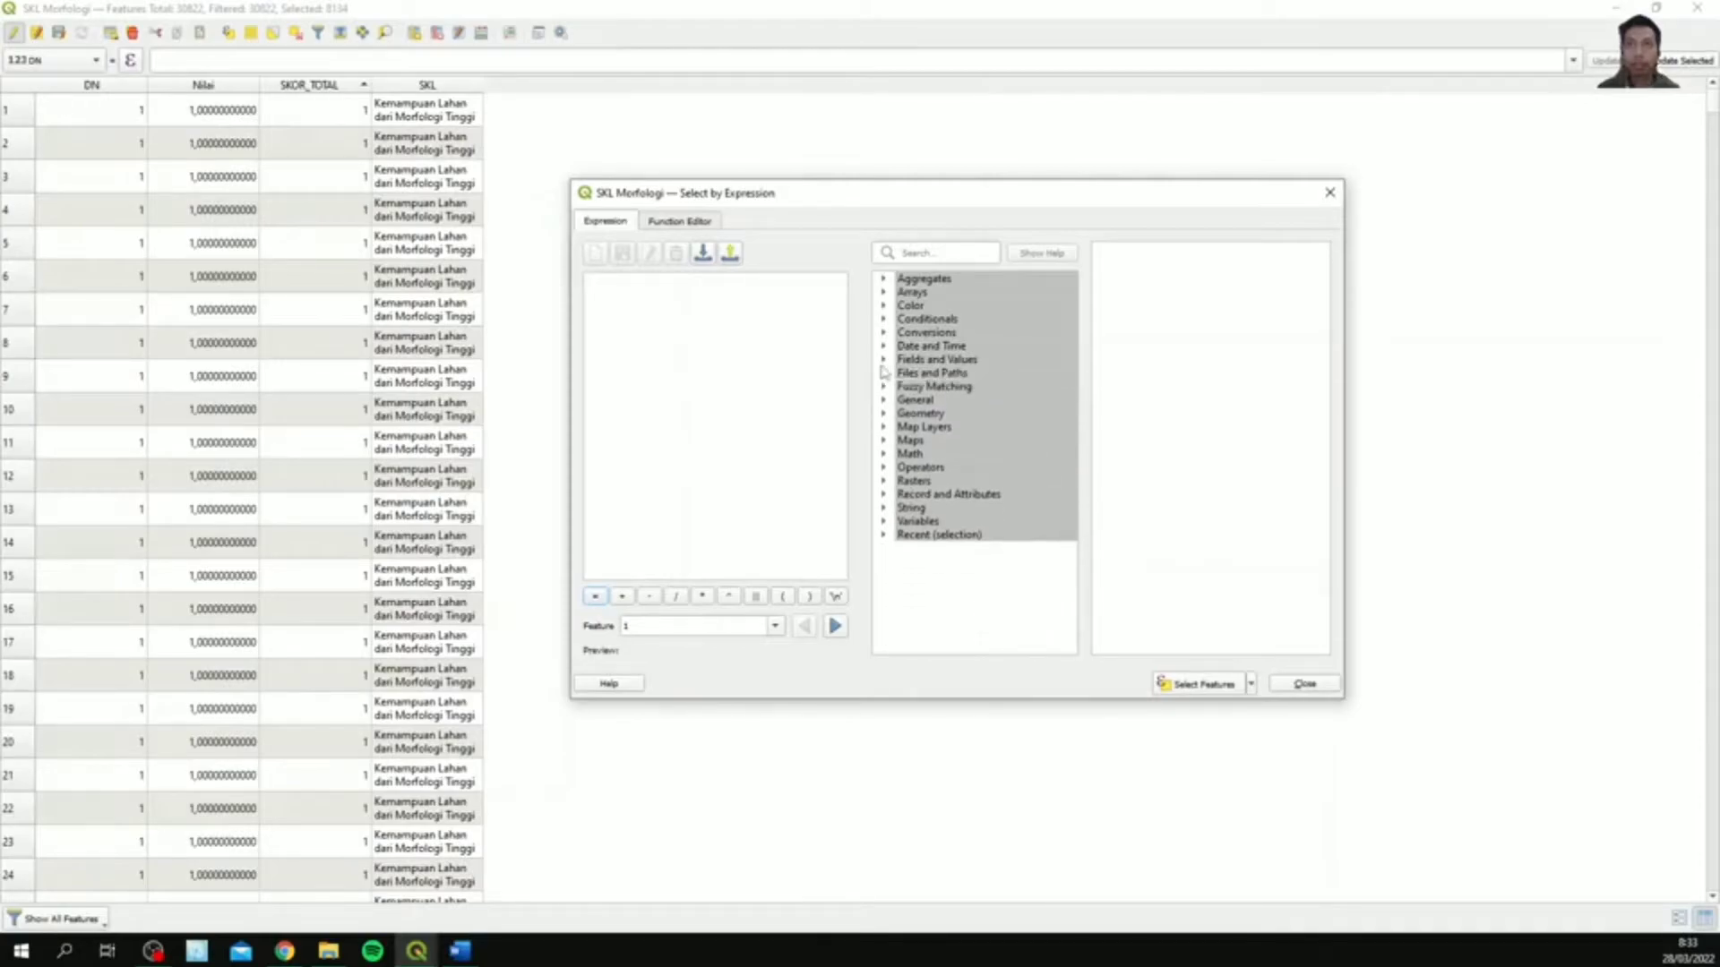
click(904, 359)
click(965, 431)
double_click(966, 431)
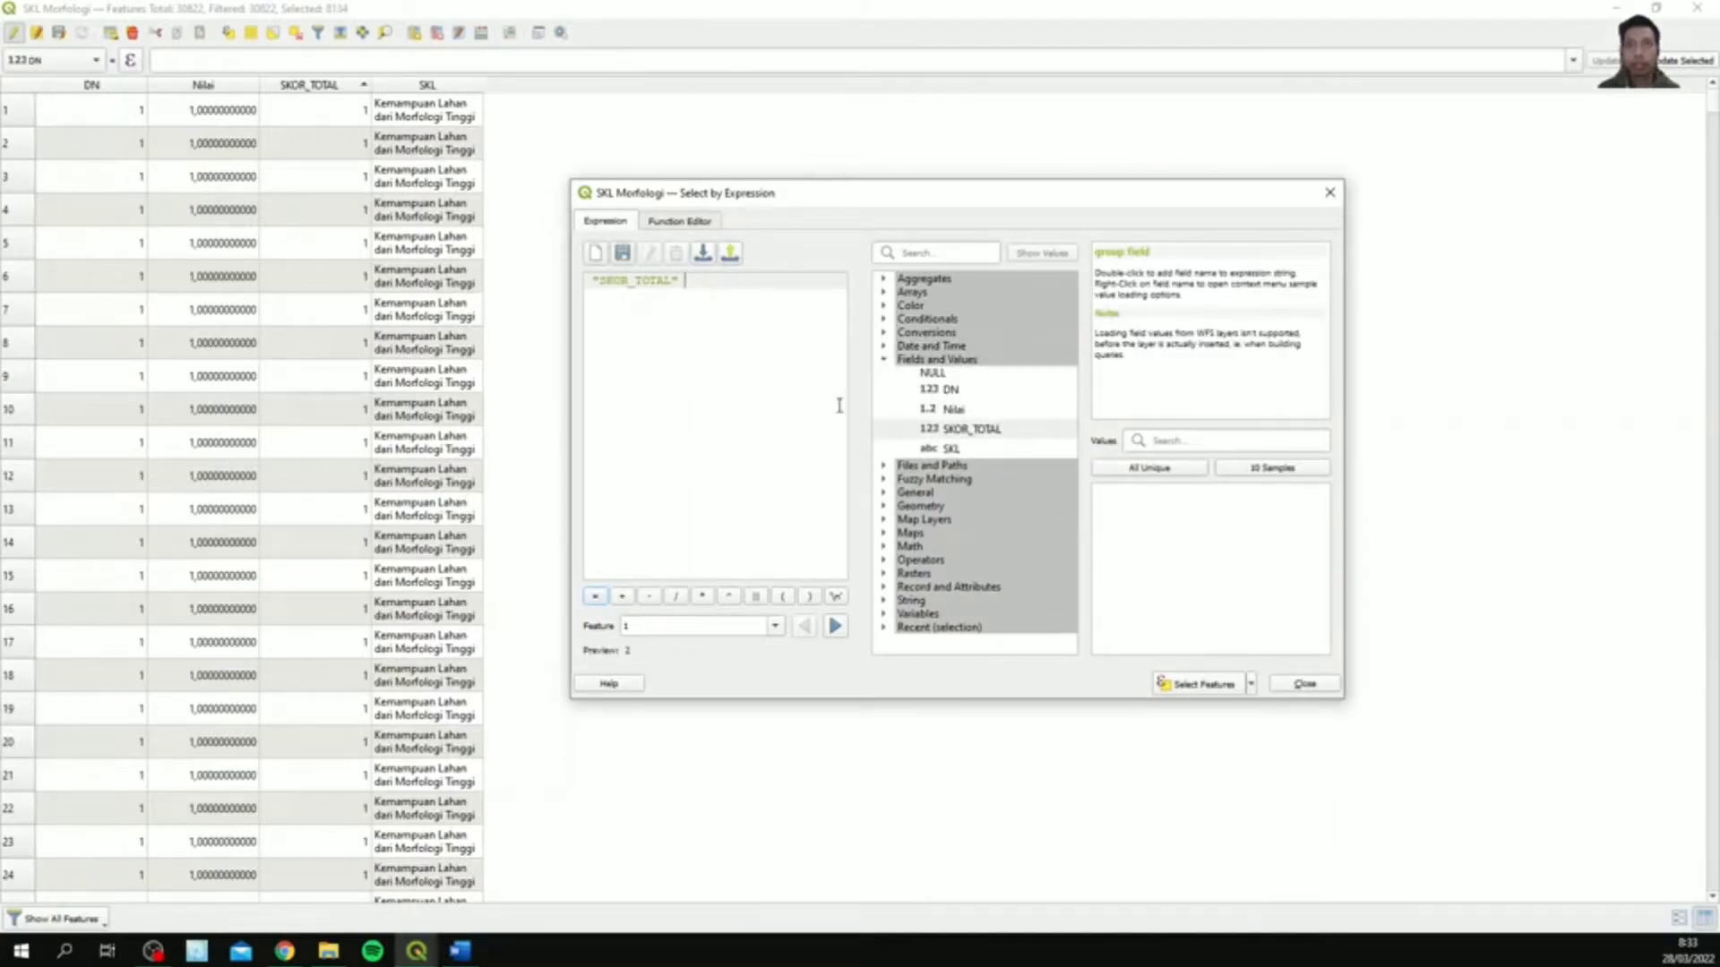
text(=)
click(1130, 469)
double_click(1136, 548)
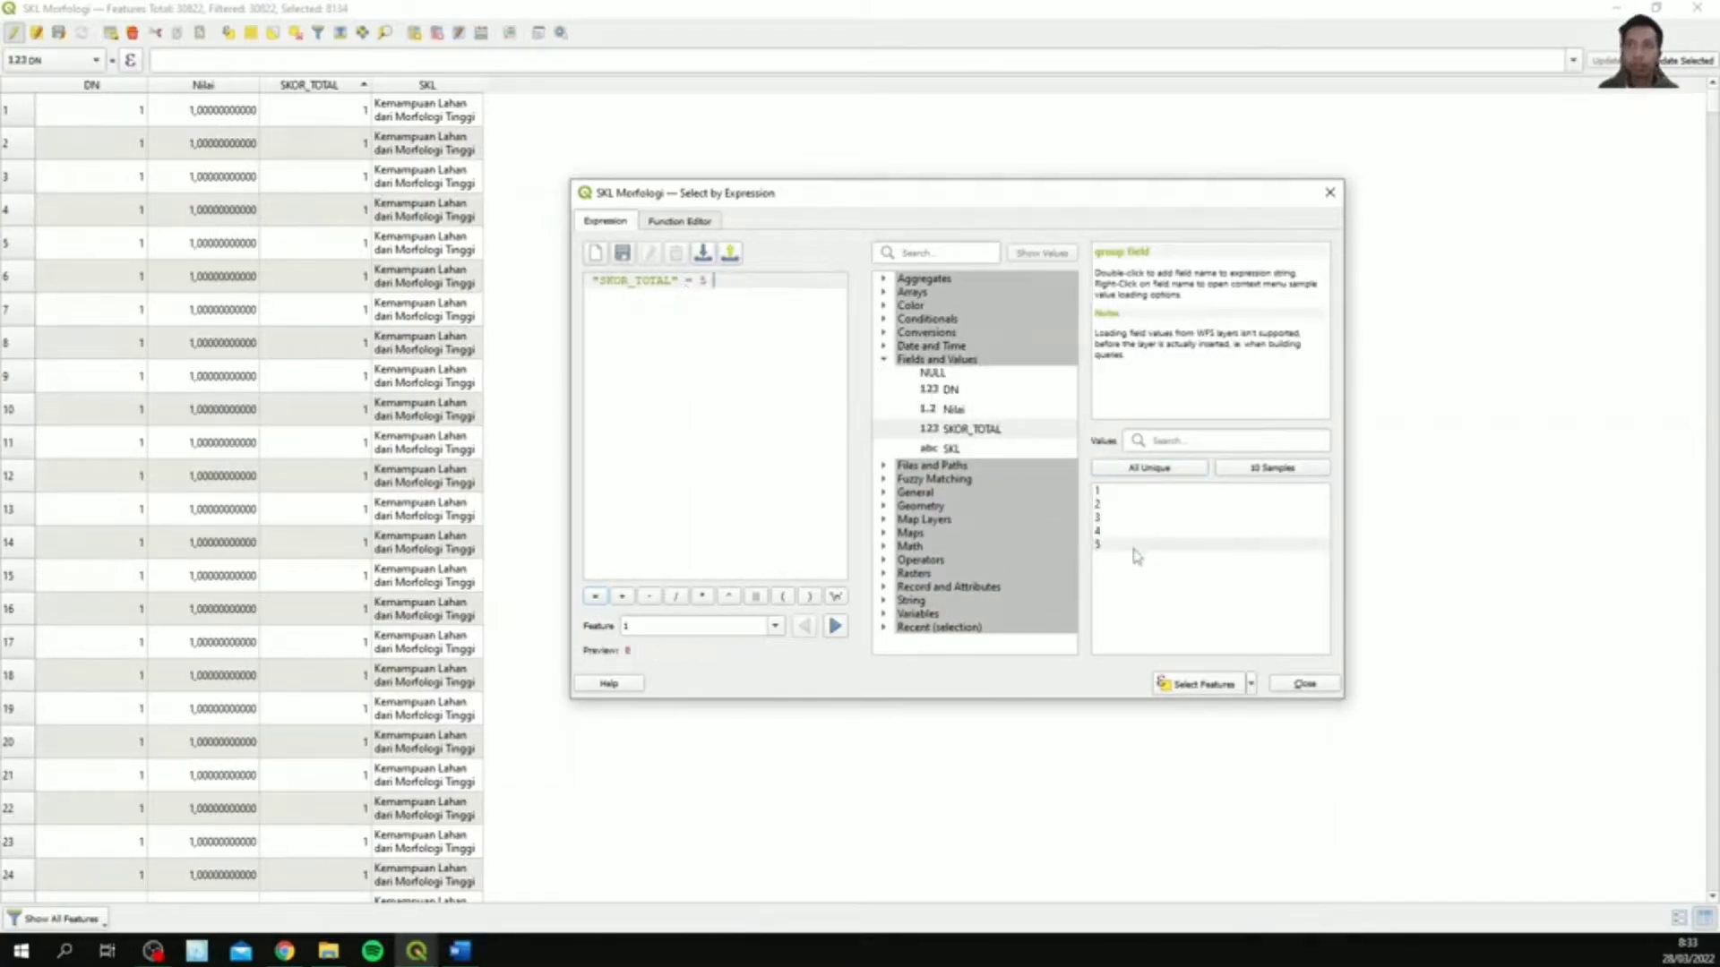
click(1200, 684)
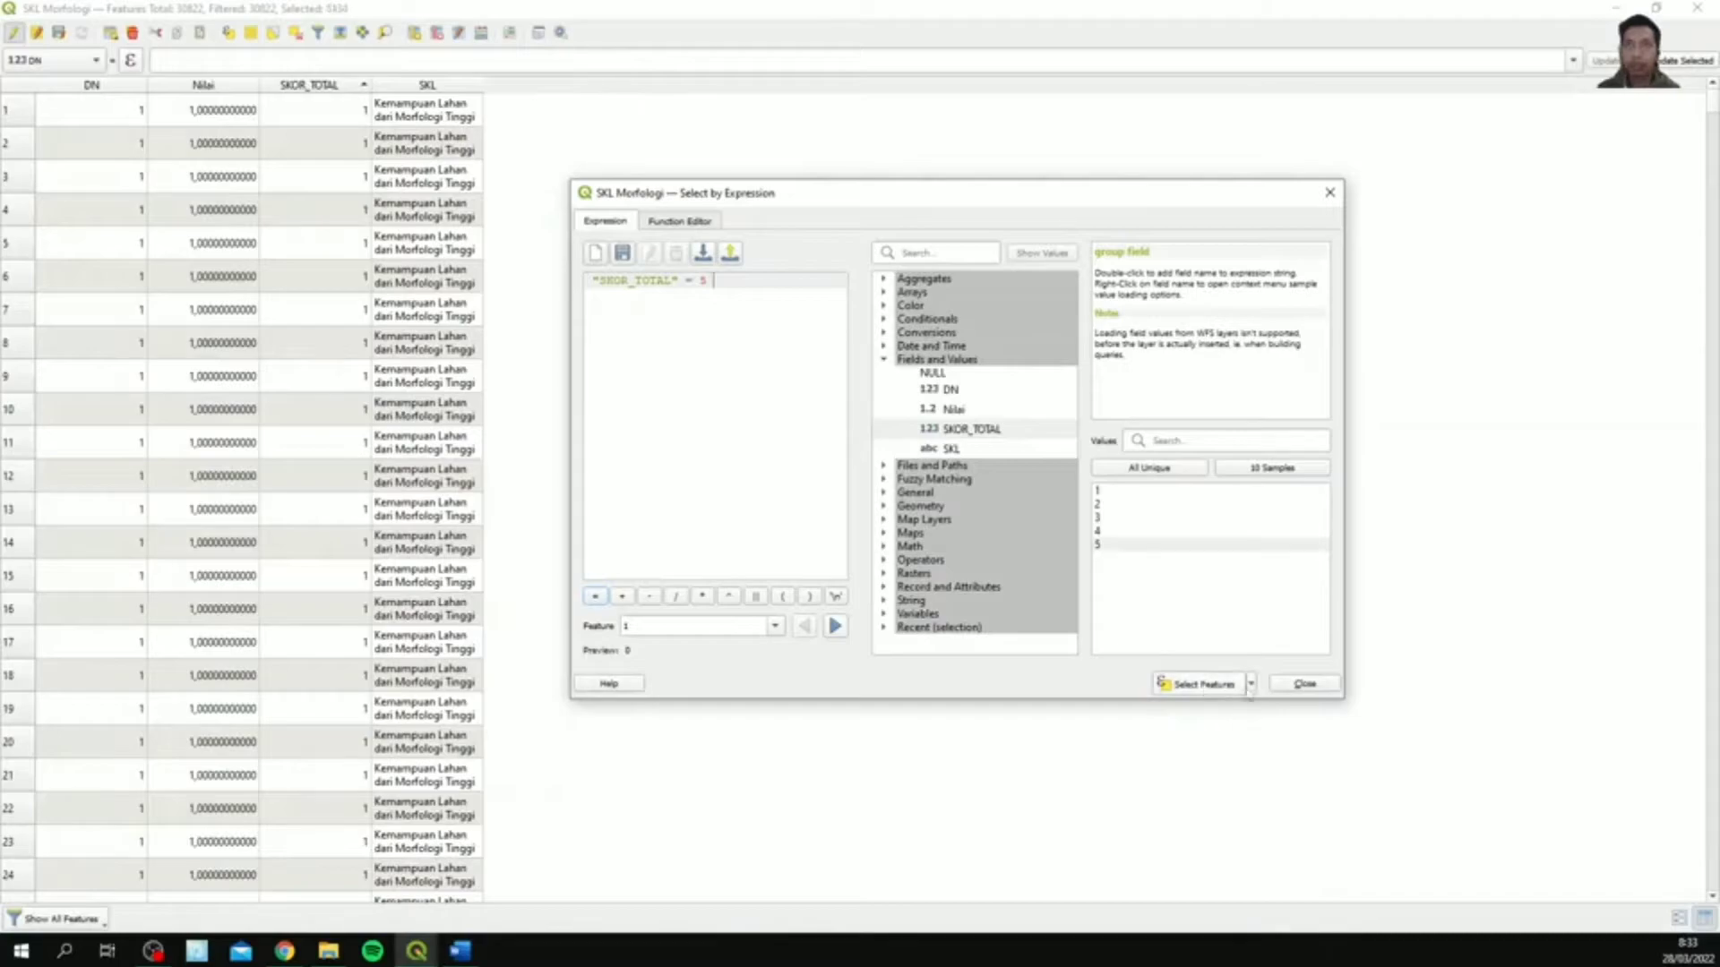
click(1294, 686)
- Update the existing SKL field of the selected features to 'Kemampuan Lahan dari Morfologi Rendah' with the Field Calculator, adapting the copied label
click(504, 34)
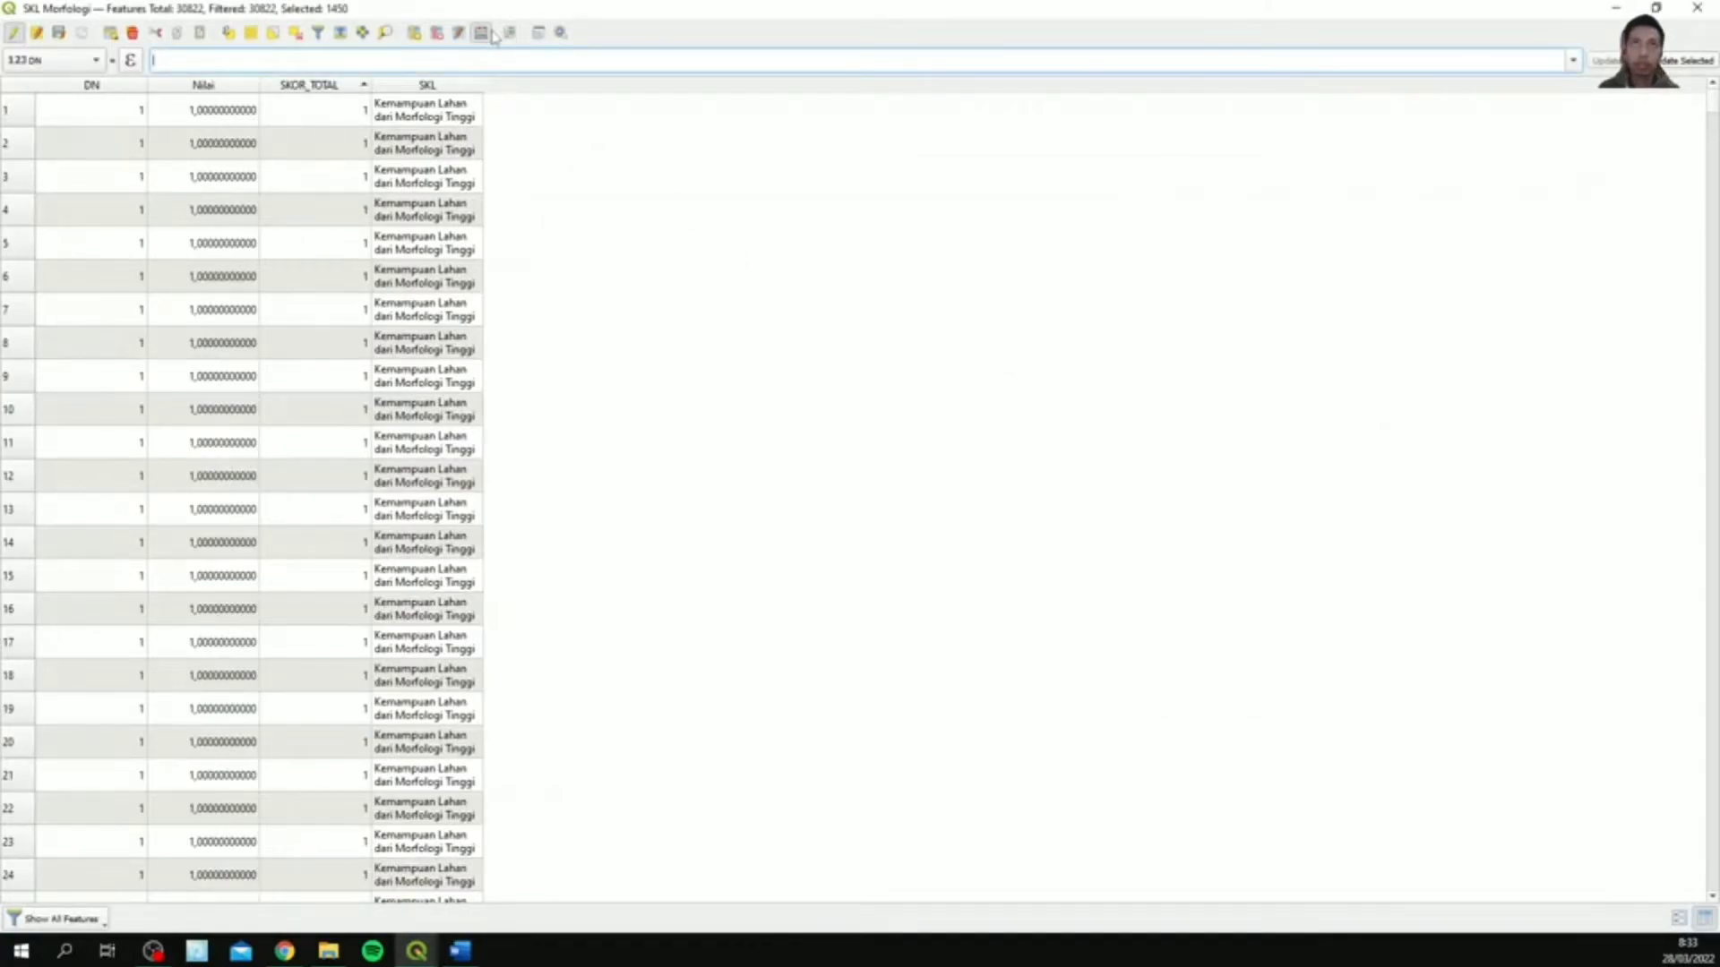
click(891, 234)
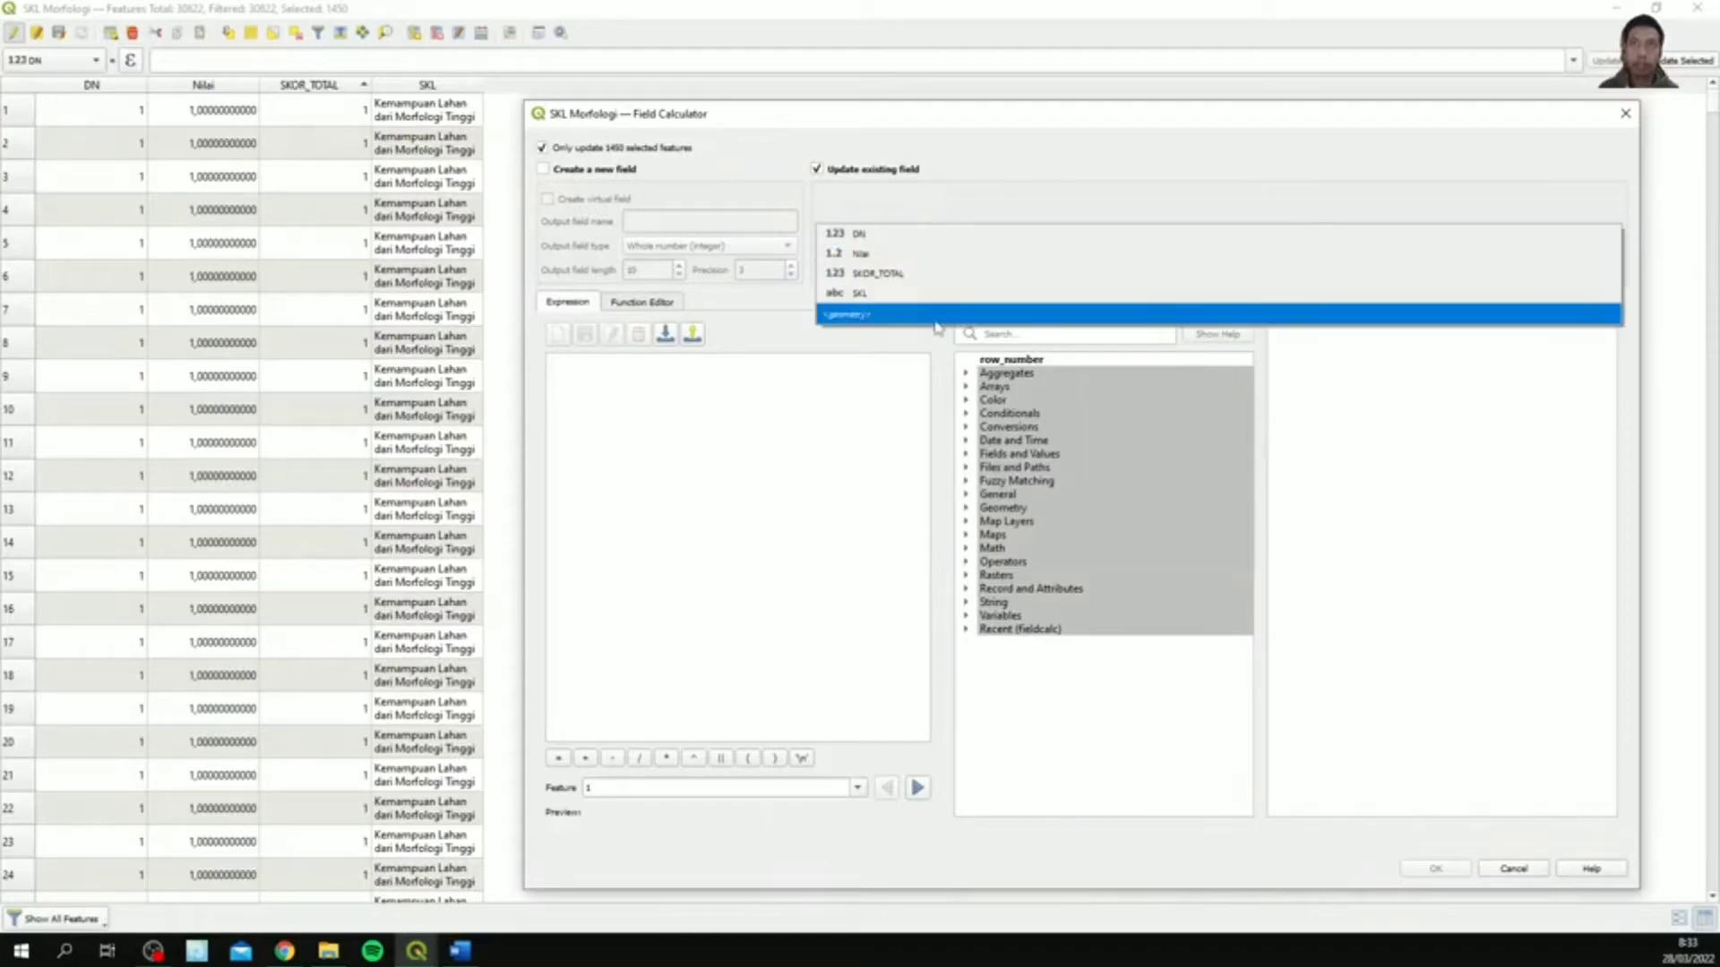
click(932, 304)
text(')
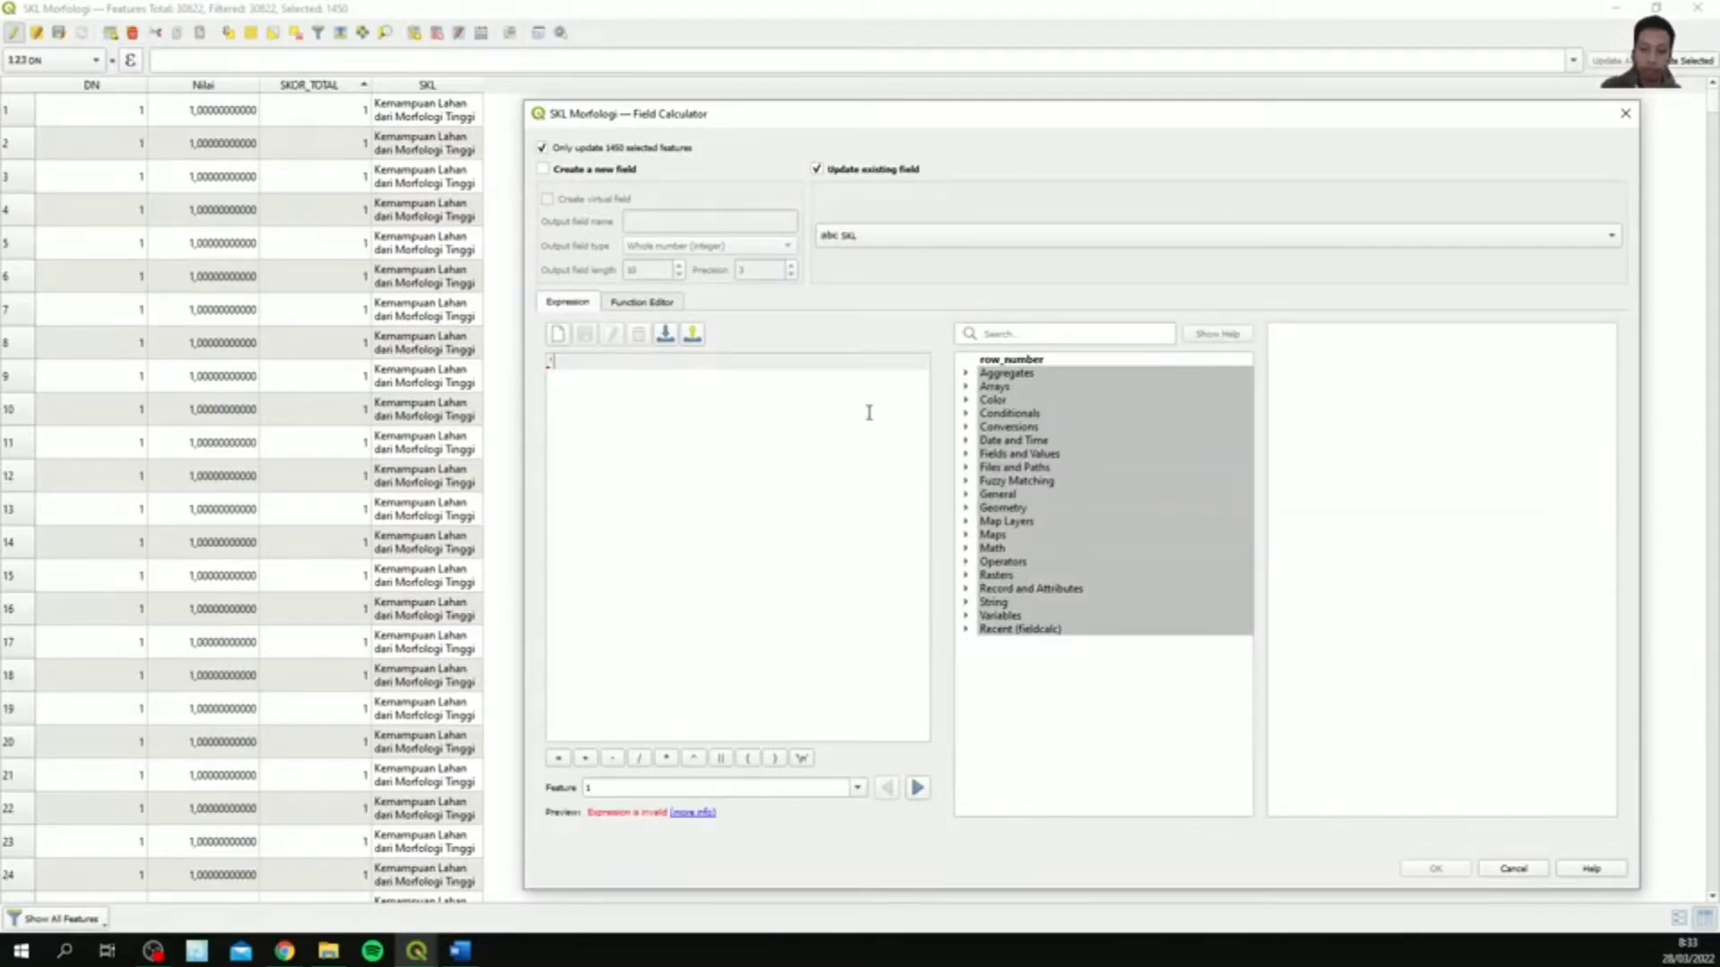
text(Kemampuan Lahan dari Morfologi Tinggi)
drag(822, 363, 777, 364)
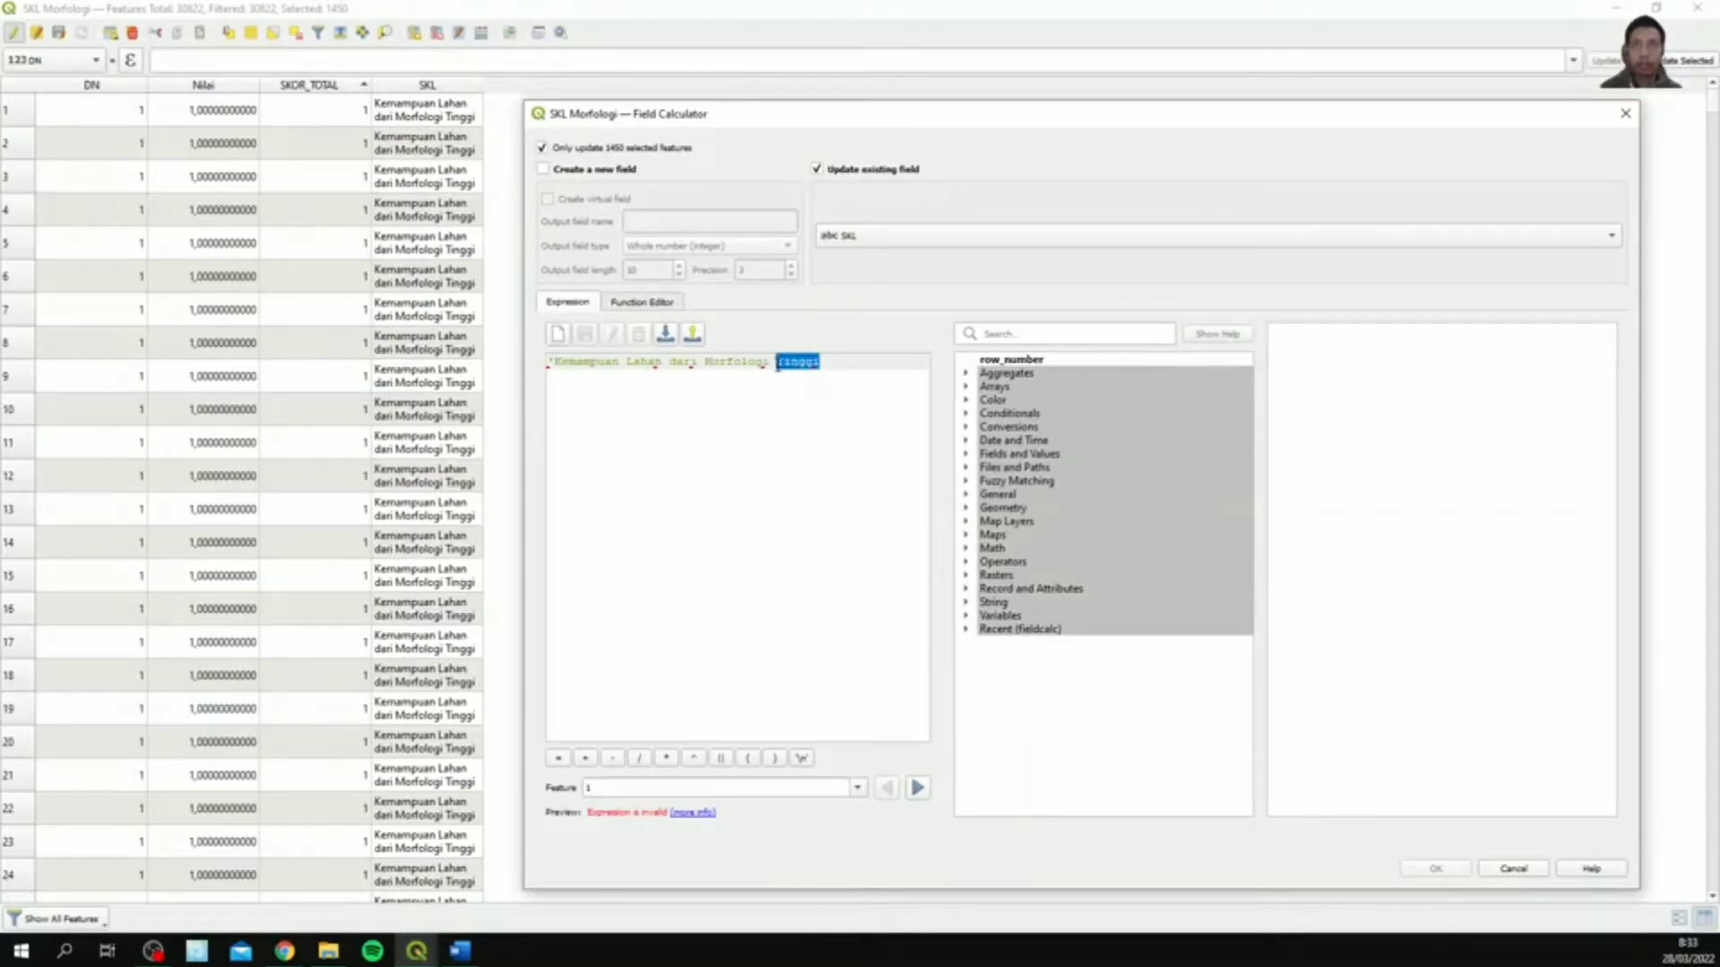
text(S)
text(endah)
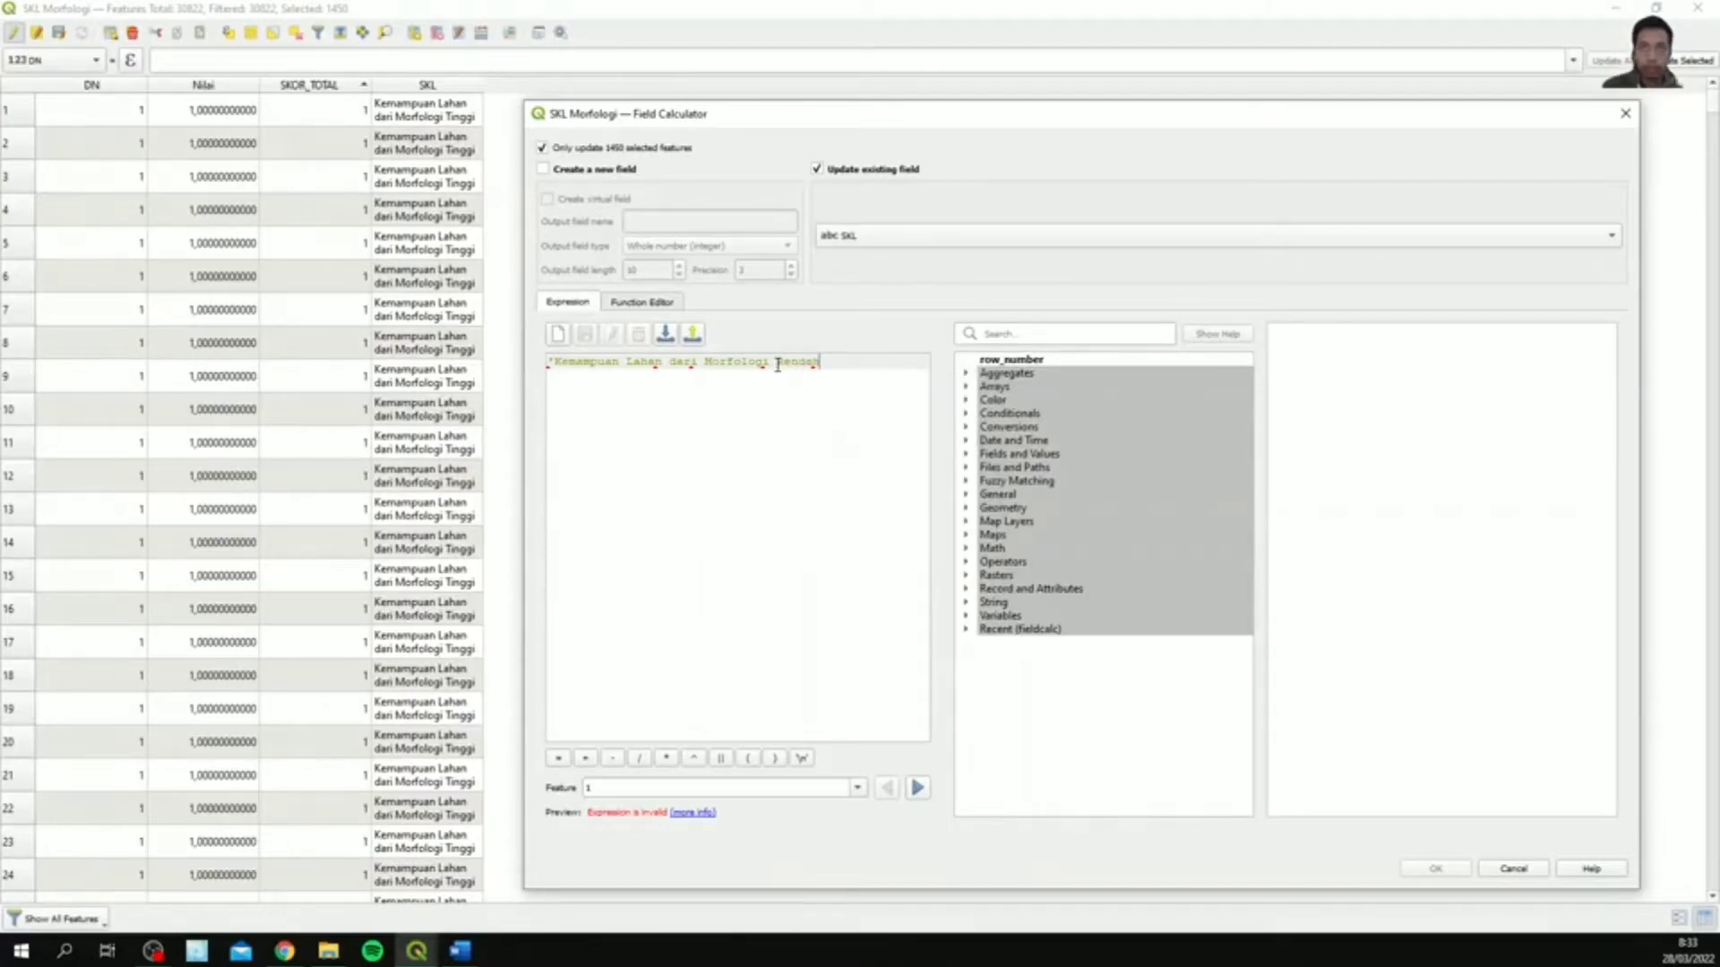
text(')
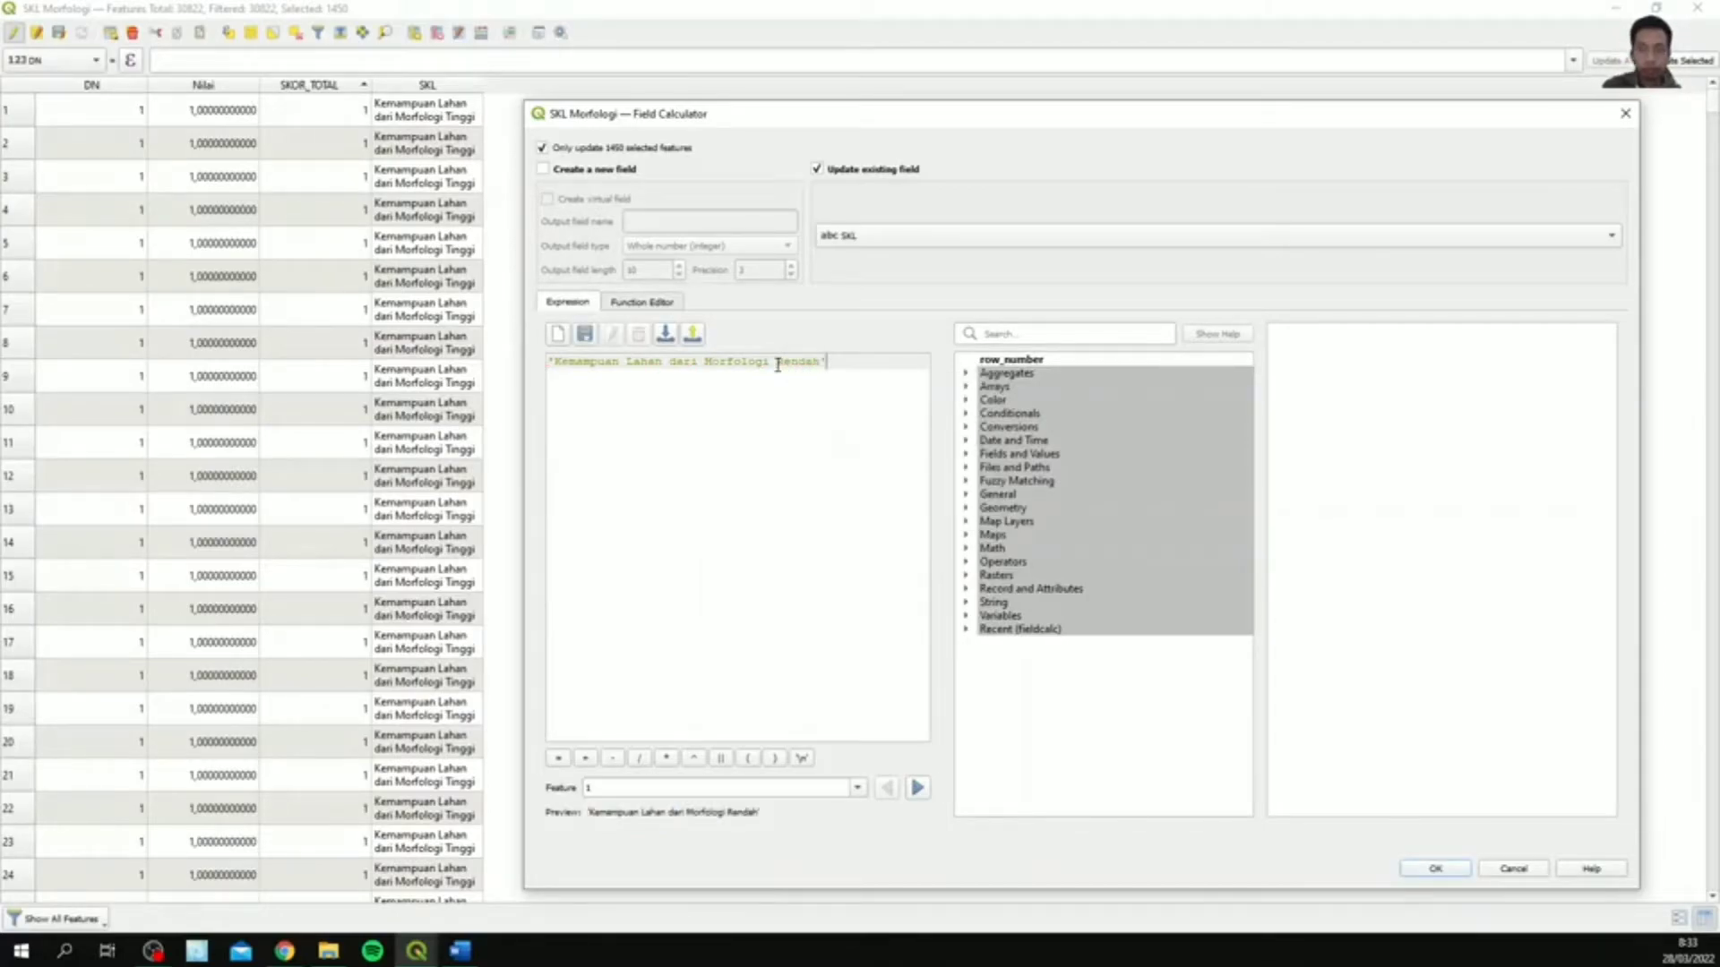
click(1453, 869)
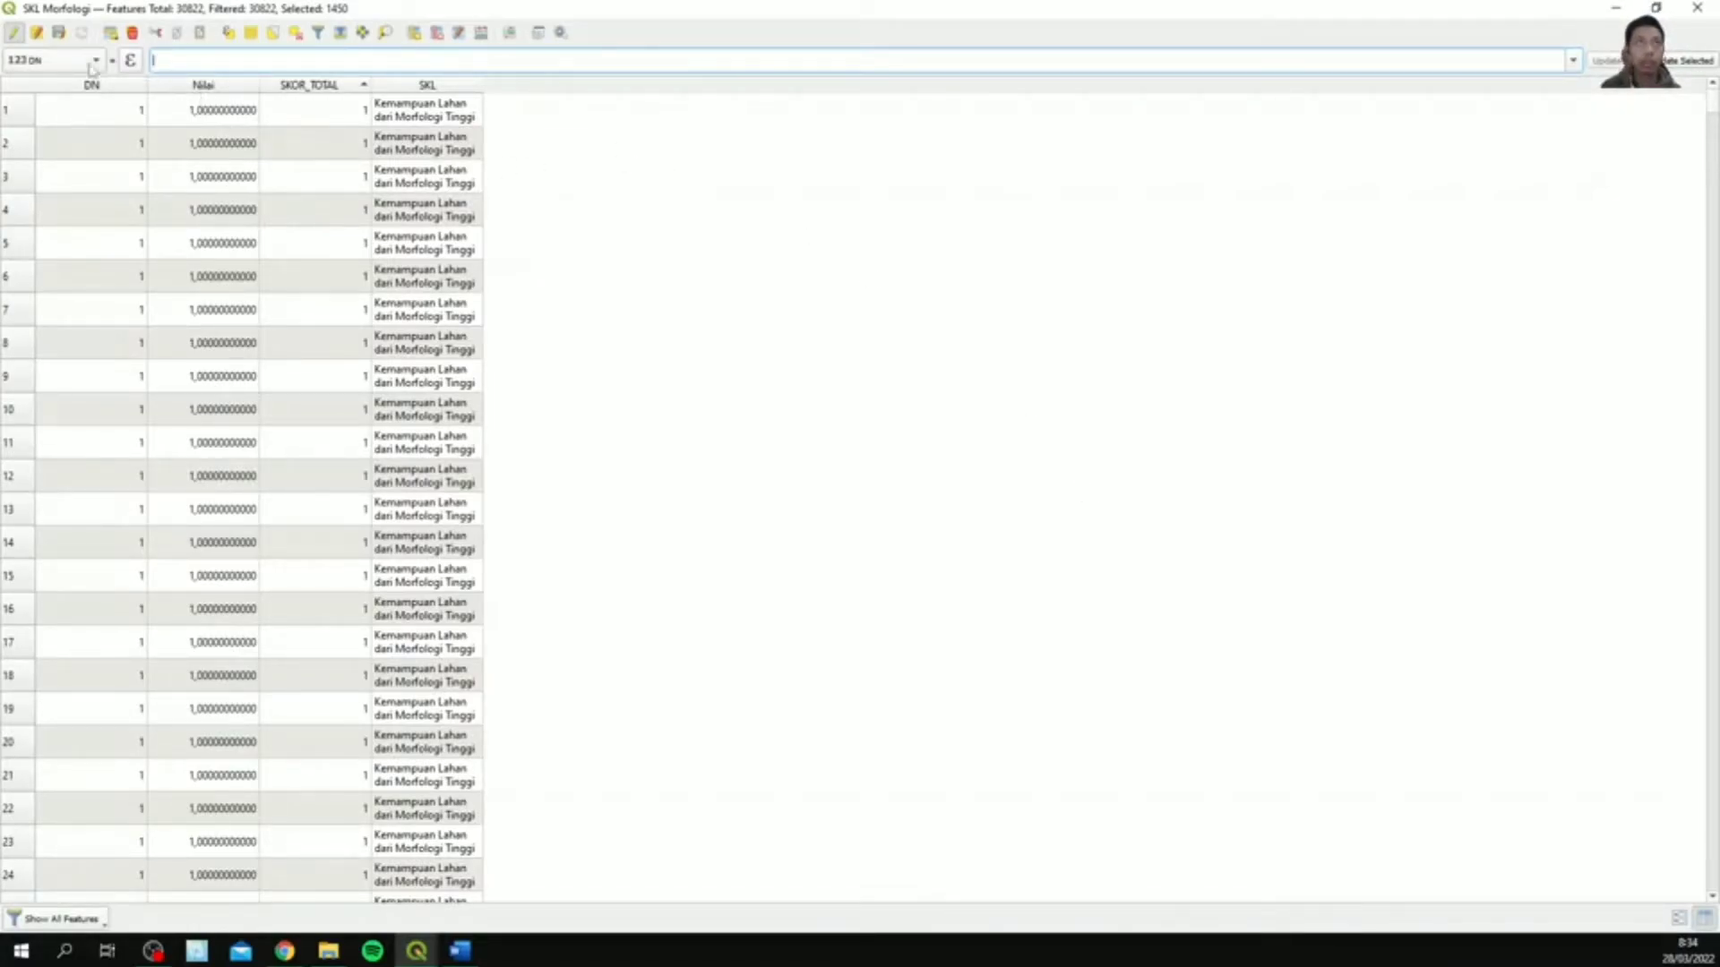
- Deselect all features and stop editing the SKL Morfologi layer, saving the changes
click(297, 33)
click(14, 33)
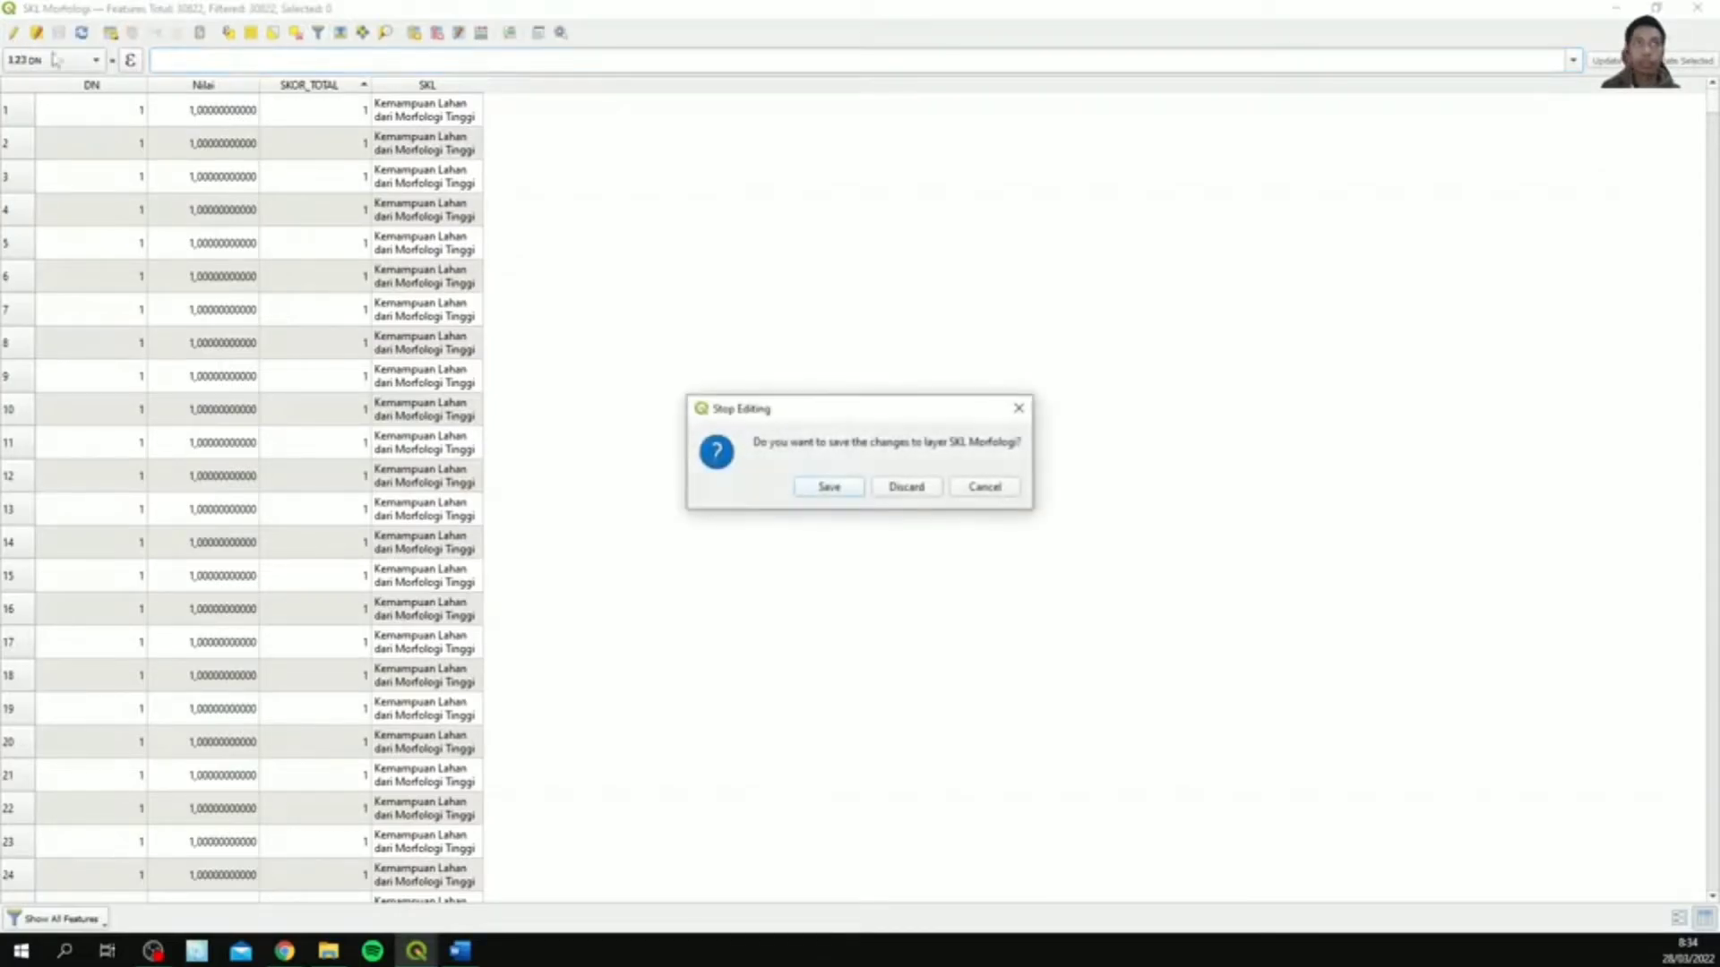
click(821, 487)
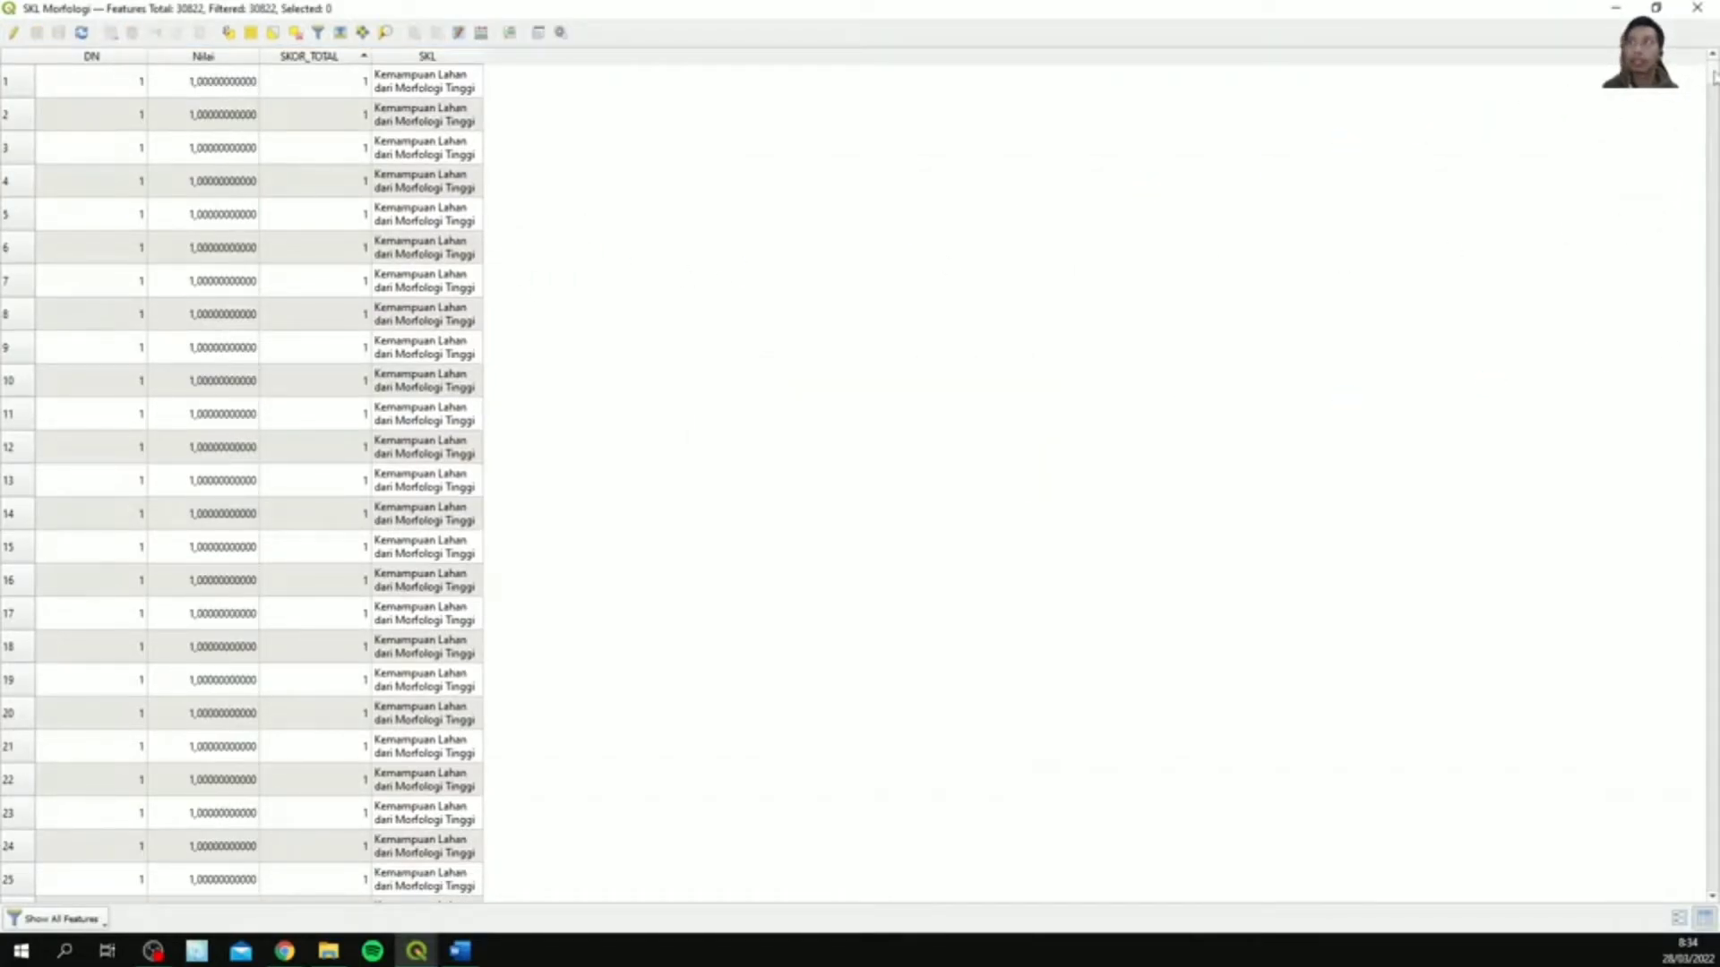
- Check the last rows of the attribute table, then close the table and the leftover Select by Expression window
drag(1714, 76, 1714, 876)
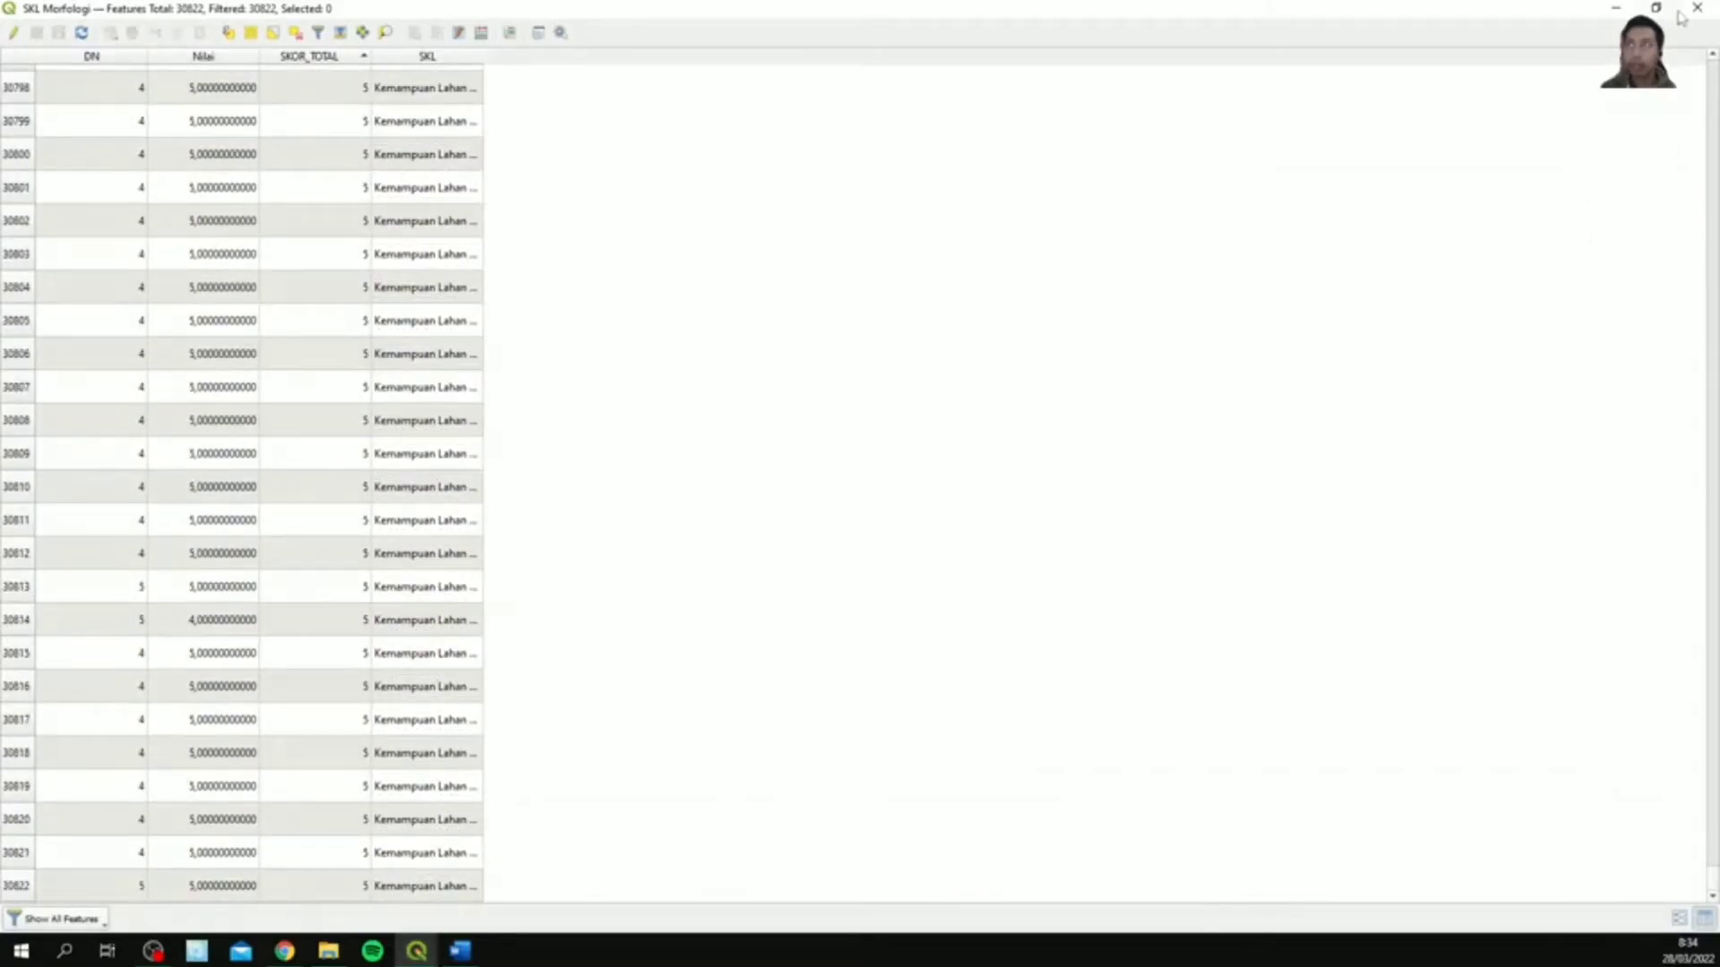
click(1689, 11)
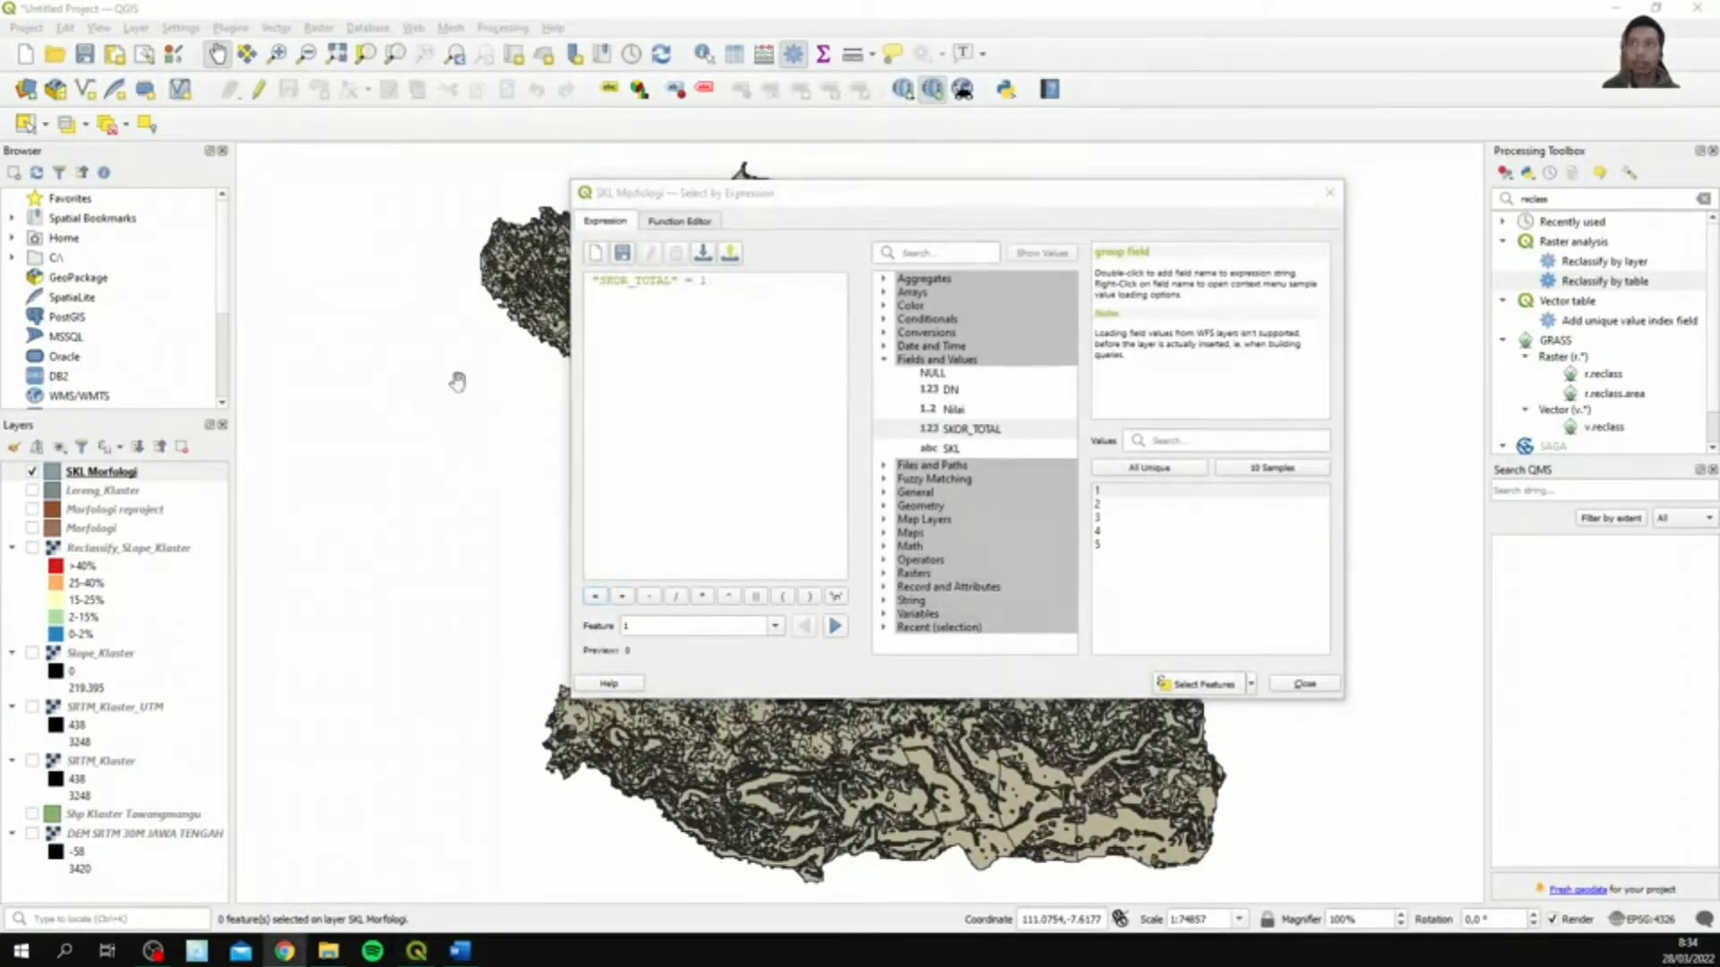
click(1329, 193)
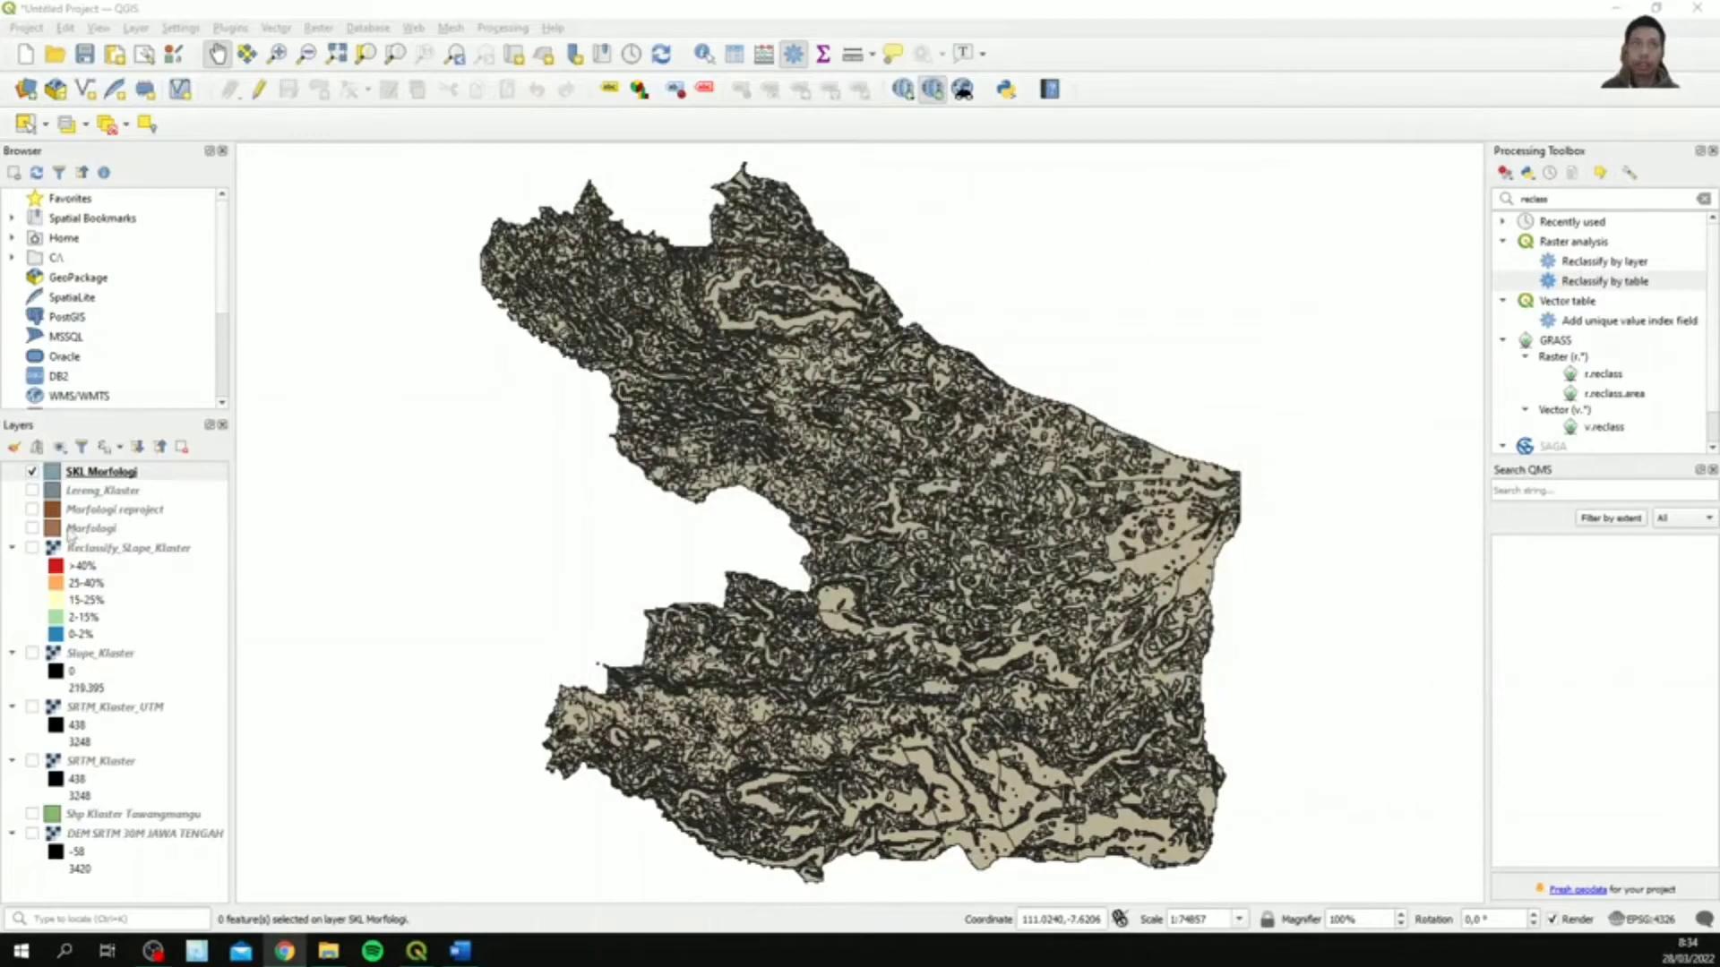
- Set the SKL Morfologi layer's symbology to Categorized on the SKL field with the Spectral color ramp and classify it
right_click(117, 472)
click(204, 848)
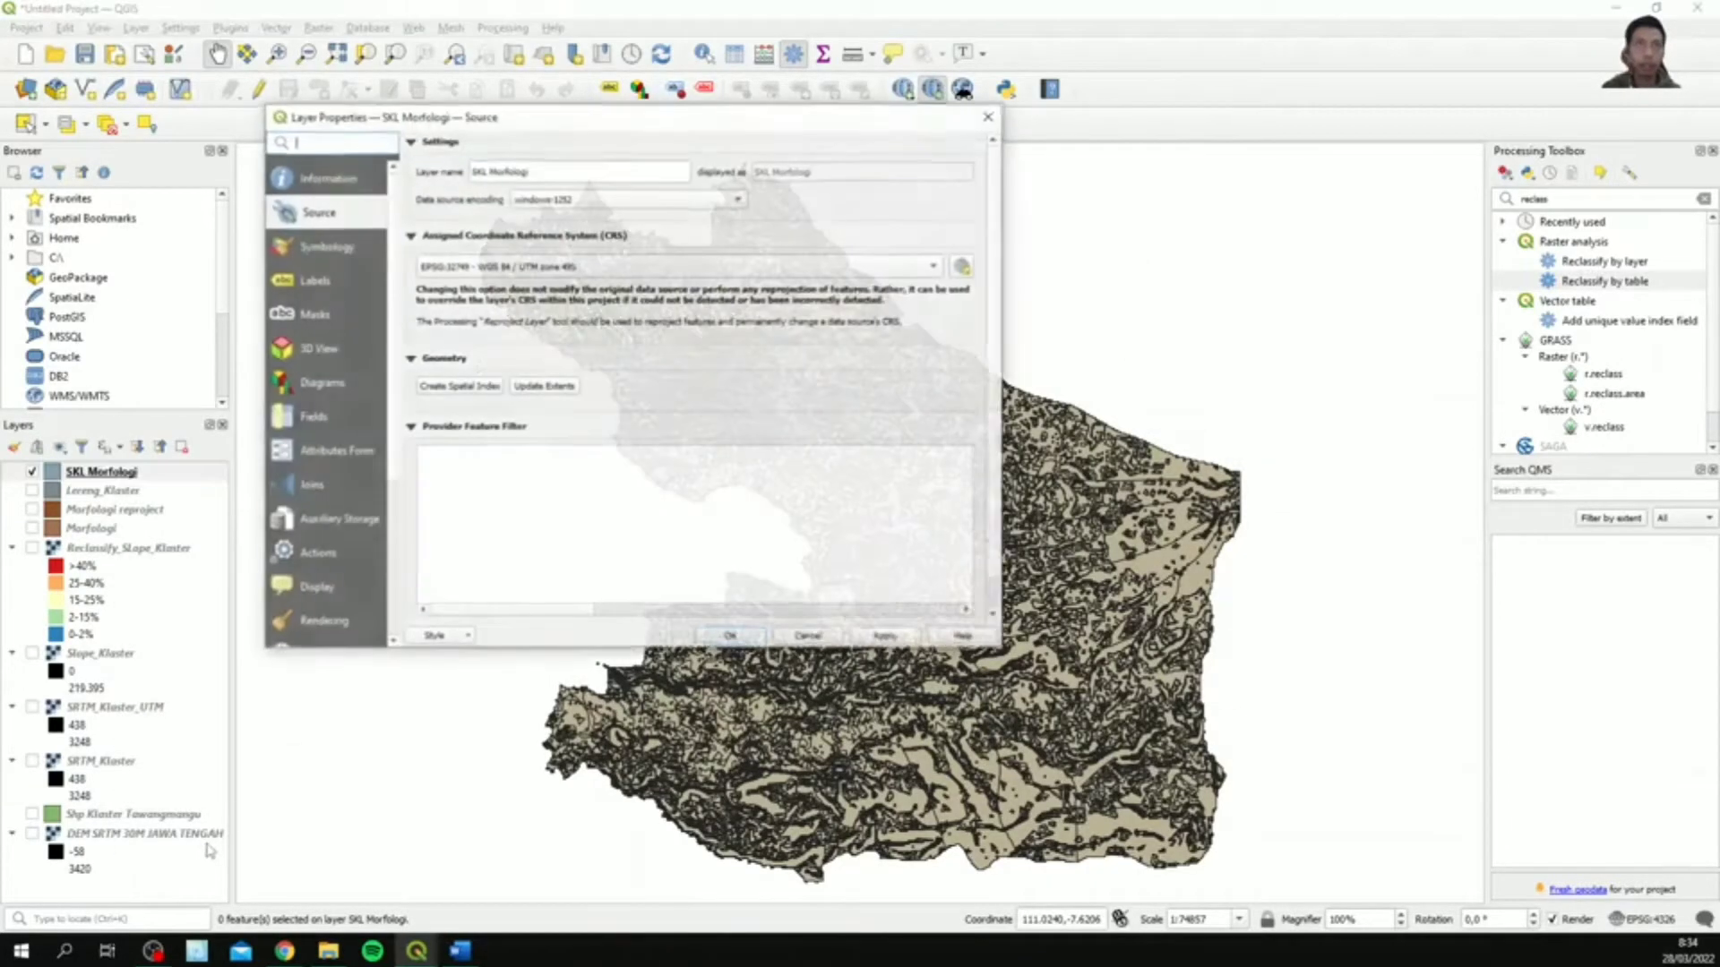
click(330, 244)
click(537, 145)
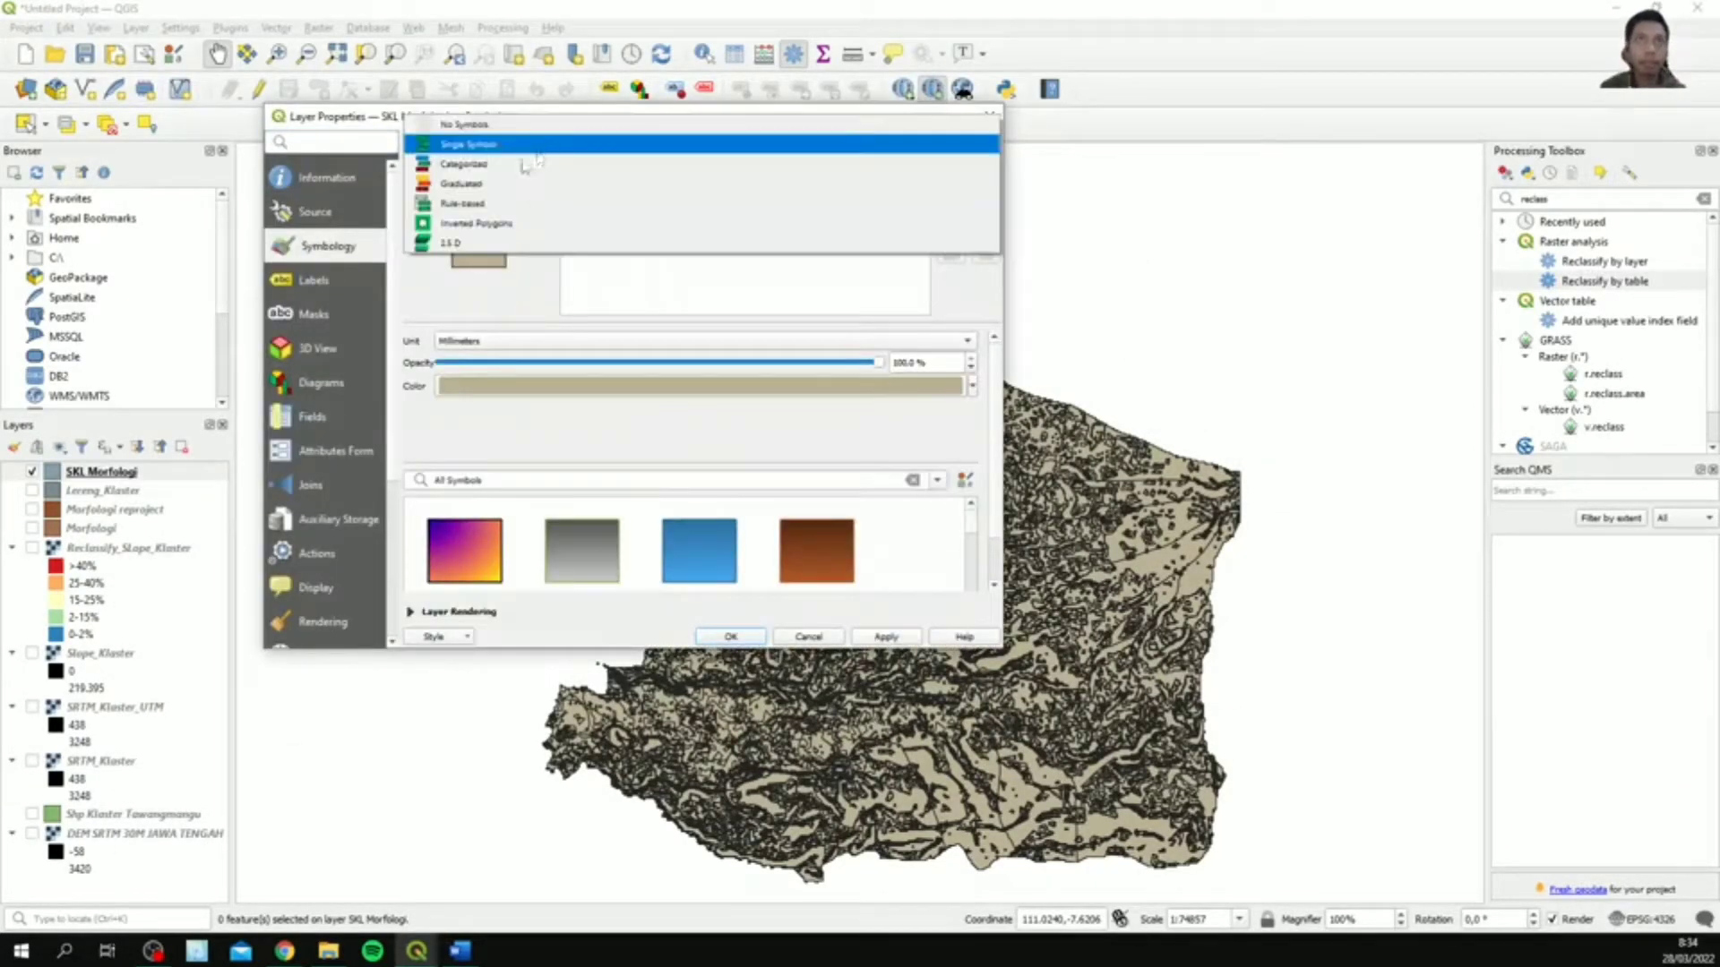
click(512, 164)
click(956, 177)
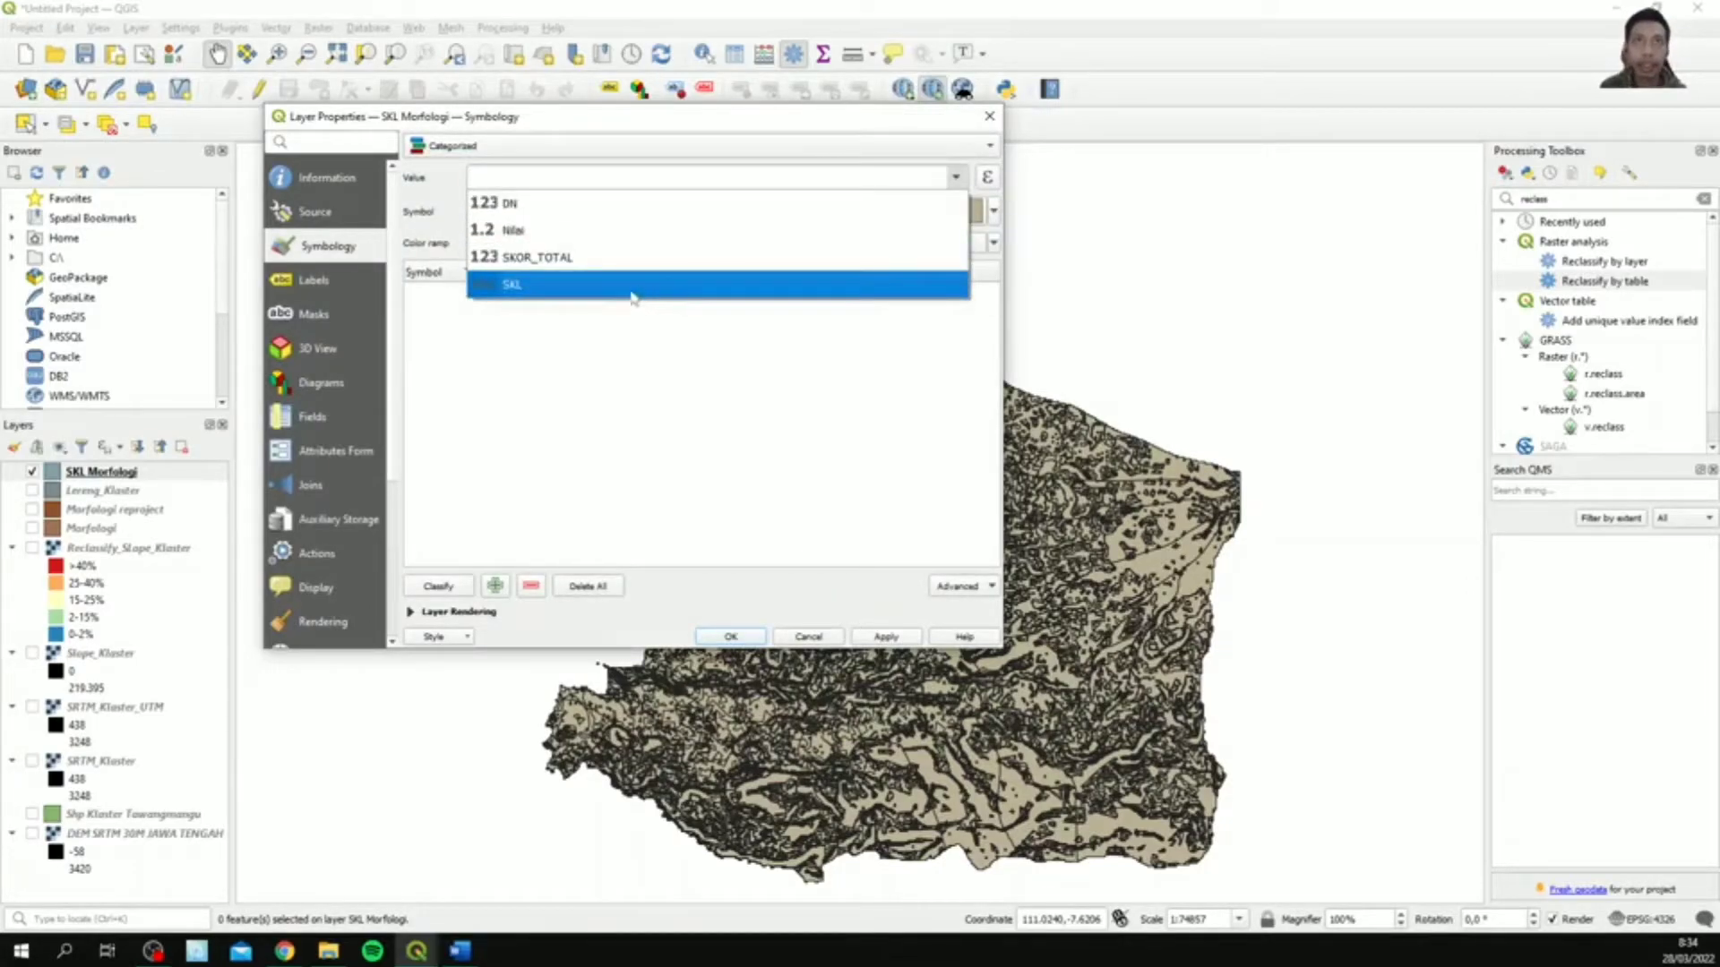
click(631, 291)
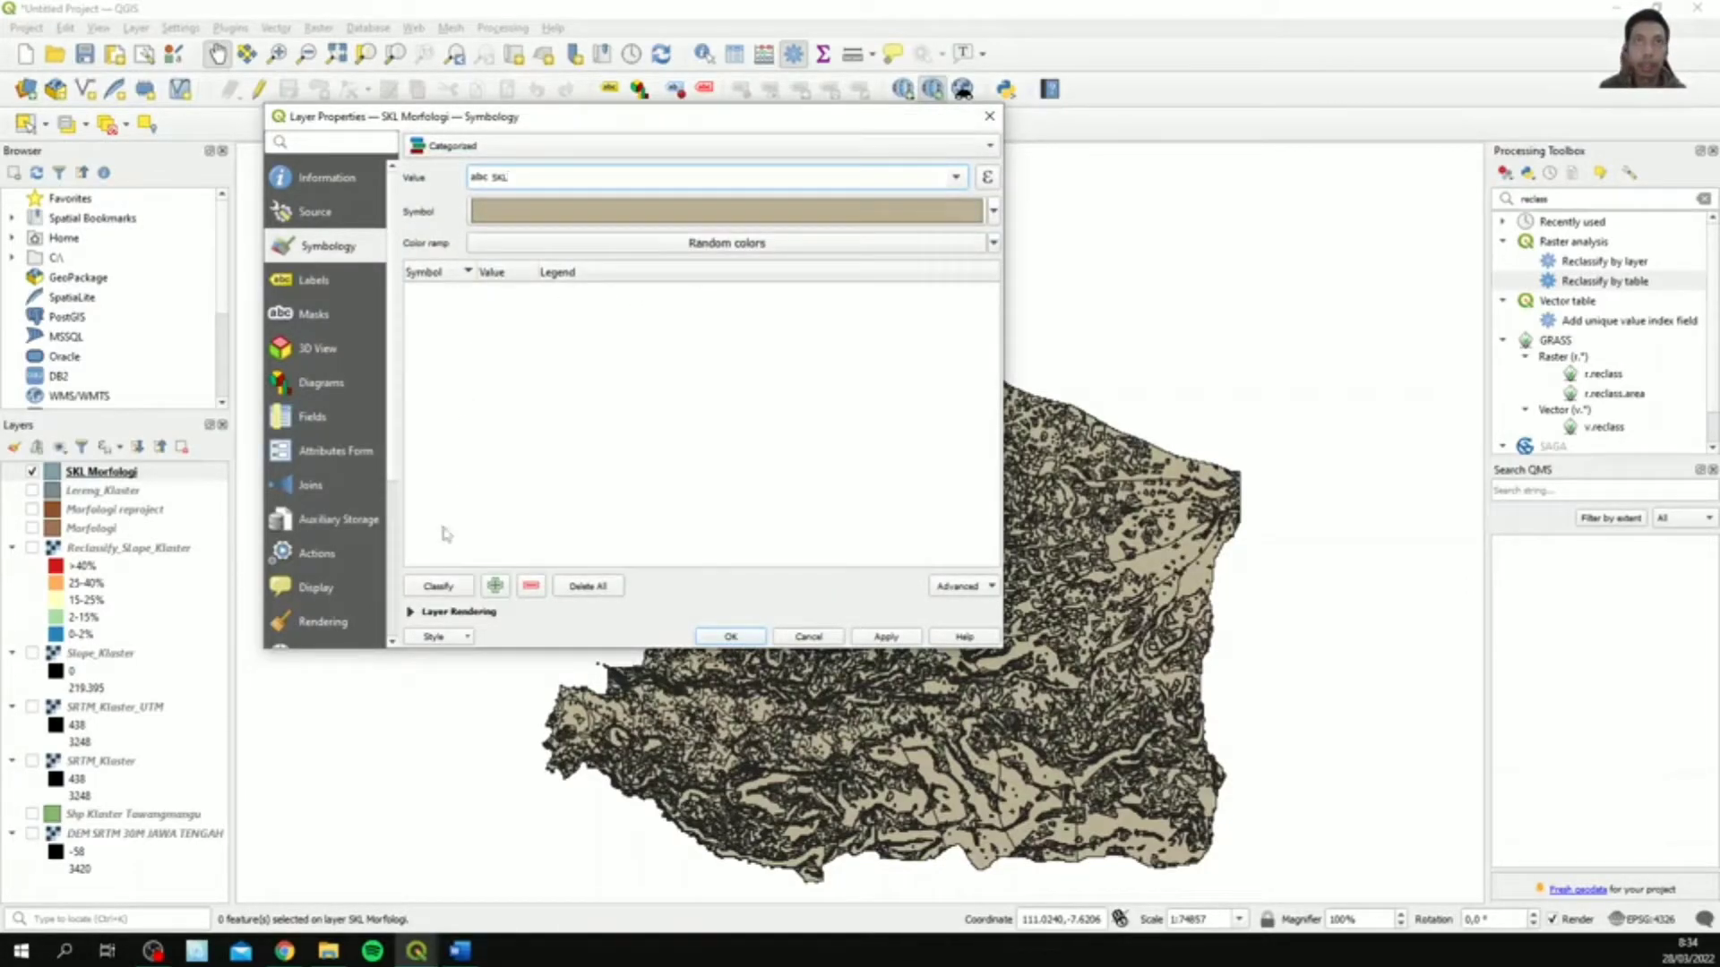
click(721, 242)
click(556, 455)
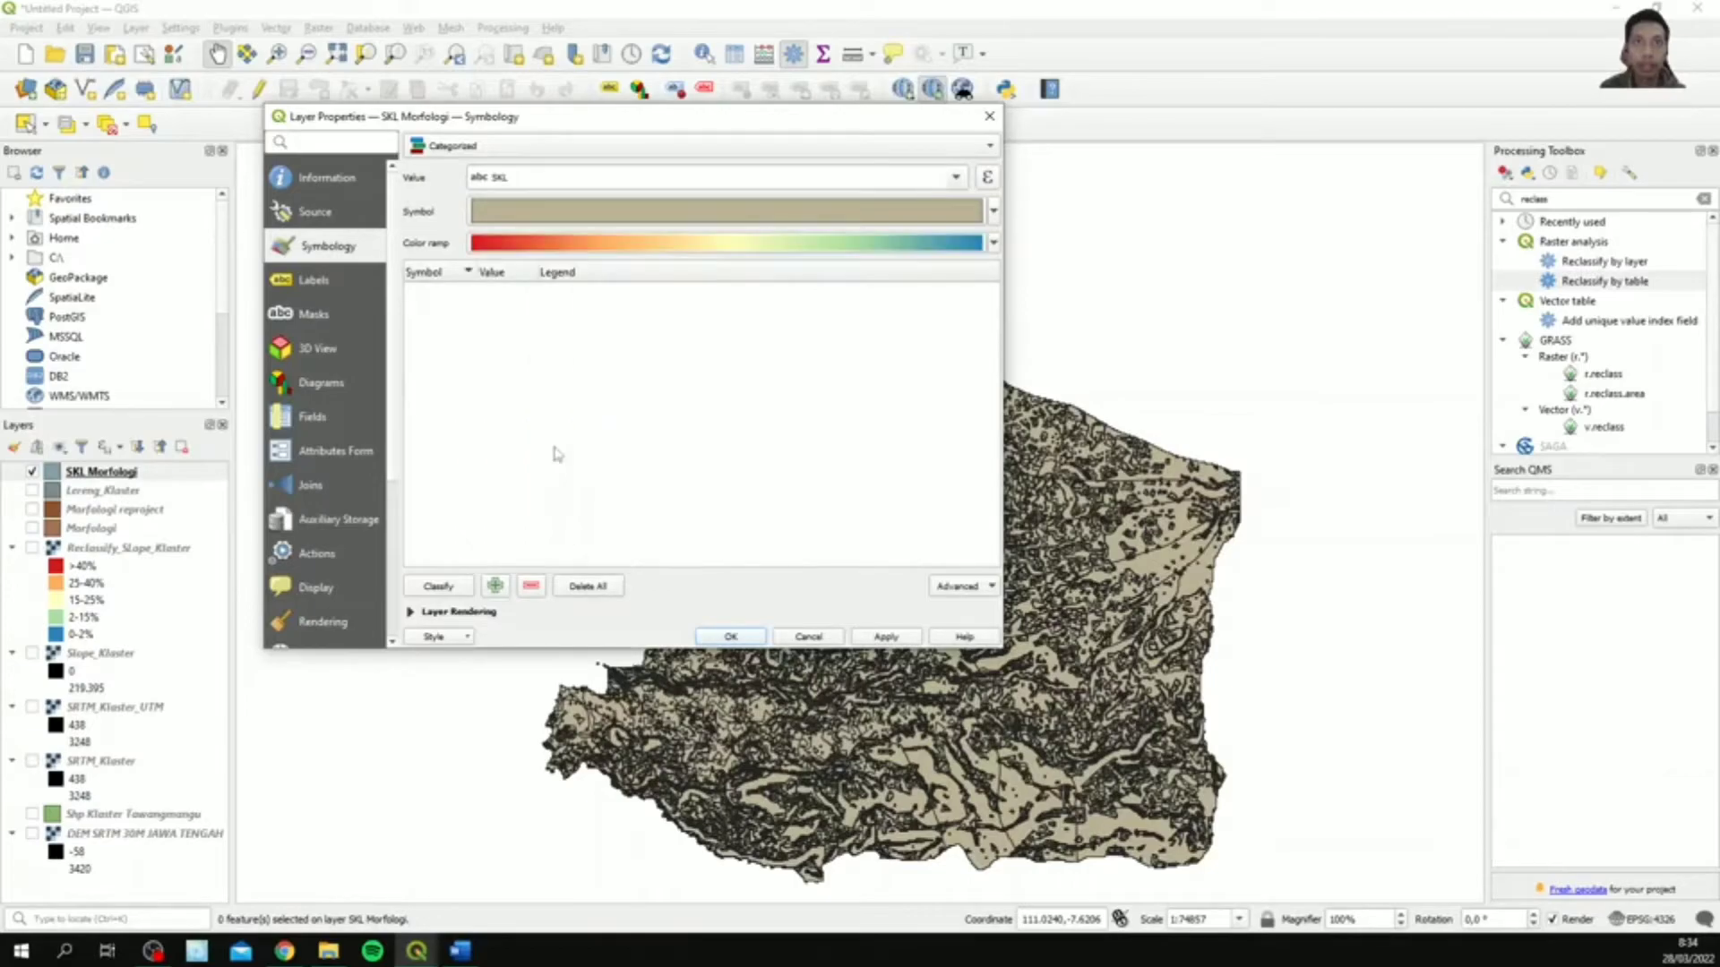
click(450, 584)
- Remove the 'all other values' class and reorder the categories as Tinggi, Cukup, Sedang, Kurang, Rendah
click(535, 372)
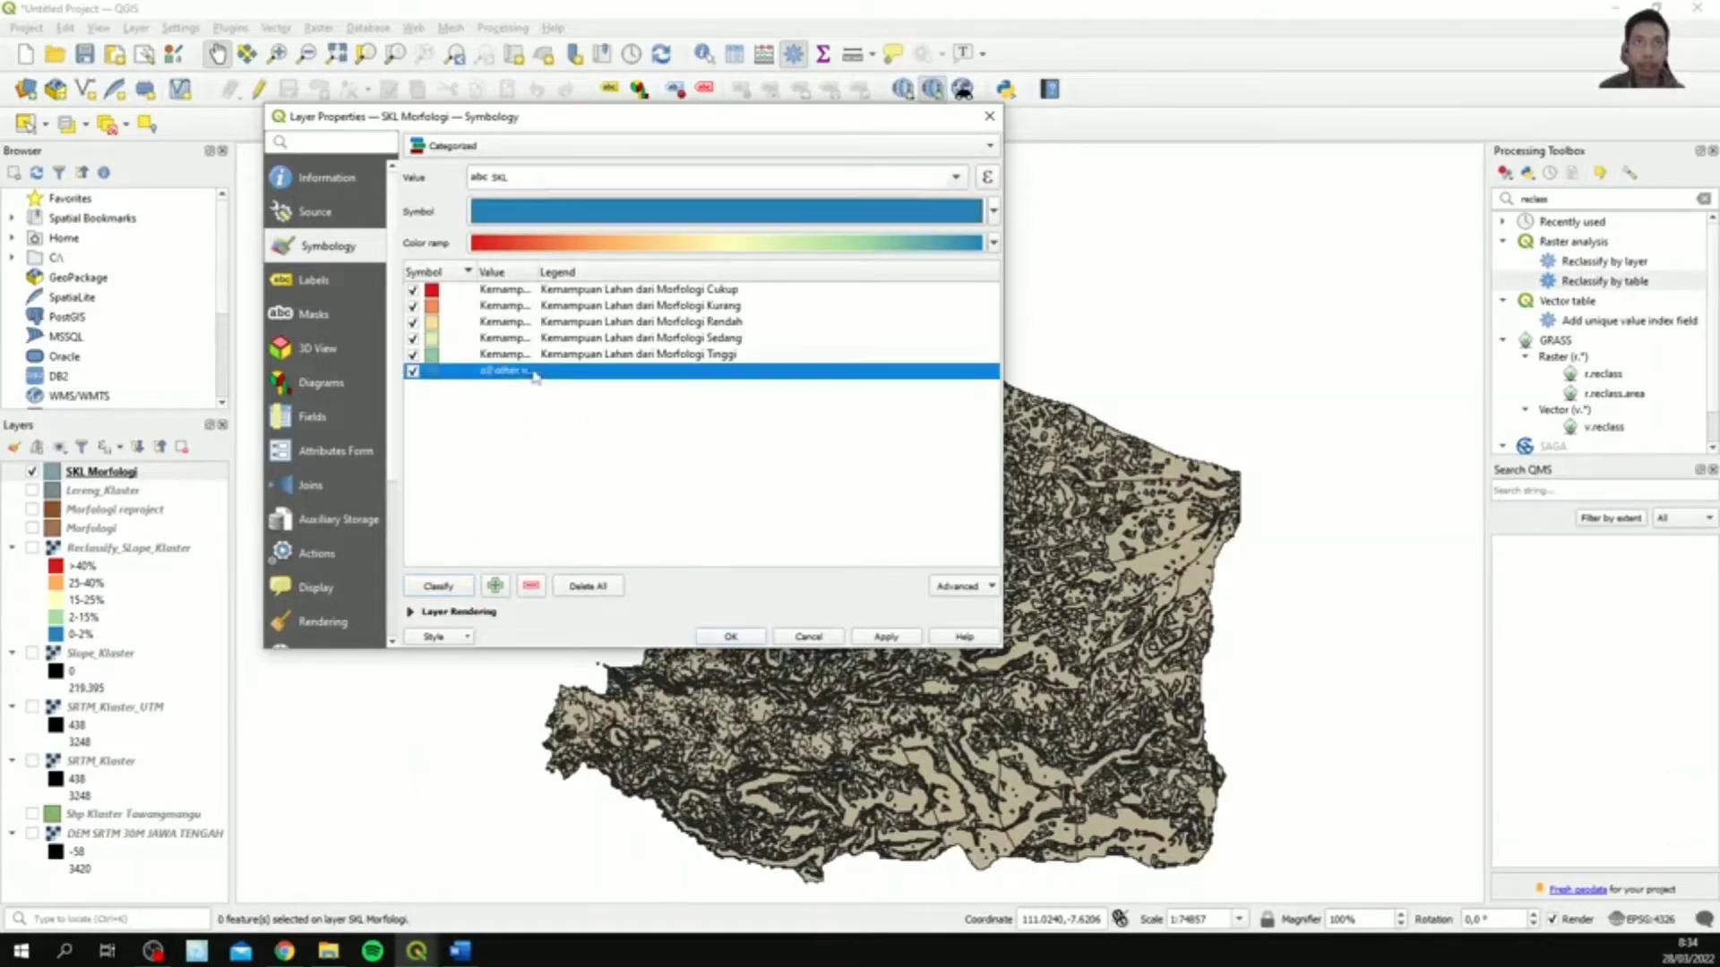
click(530, 586)
drag(685, 361, 688, 295)
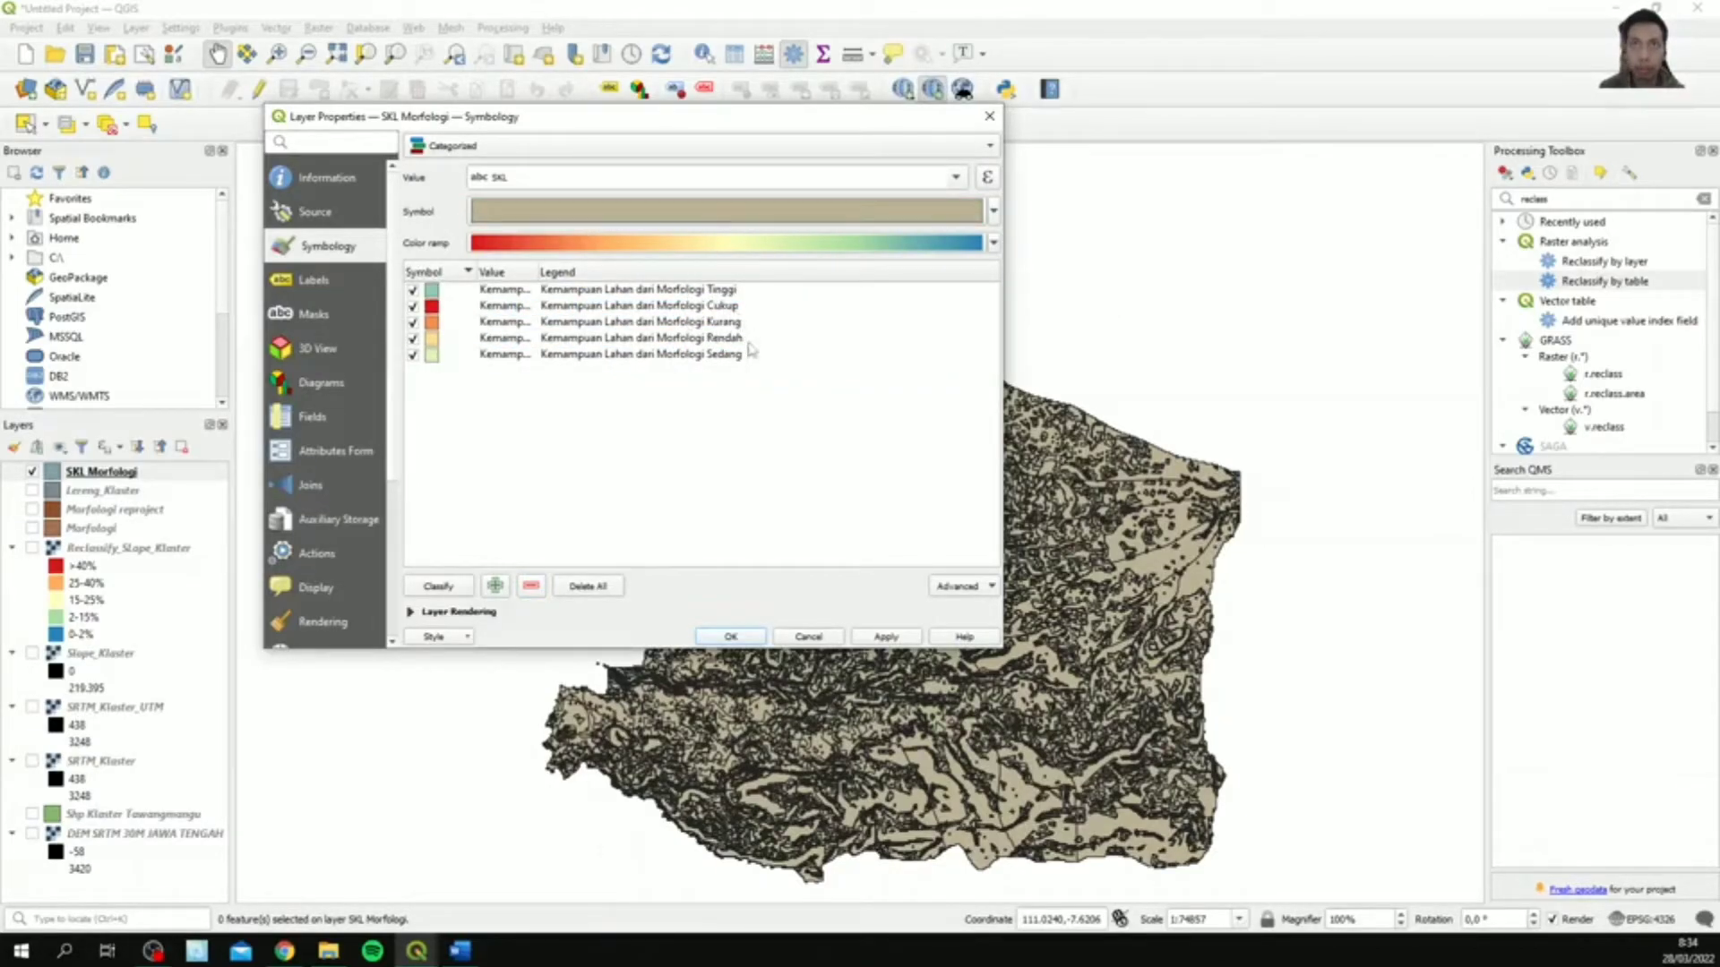
drag(728, 354, 774, 335)
- Reassign the Spectral color ramp so the colors follow the new category order, and apply the symbology
click(939, 244)
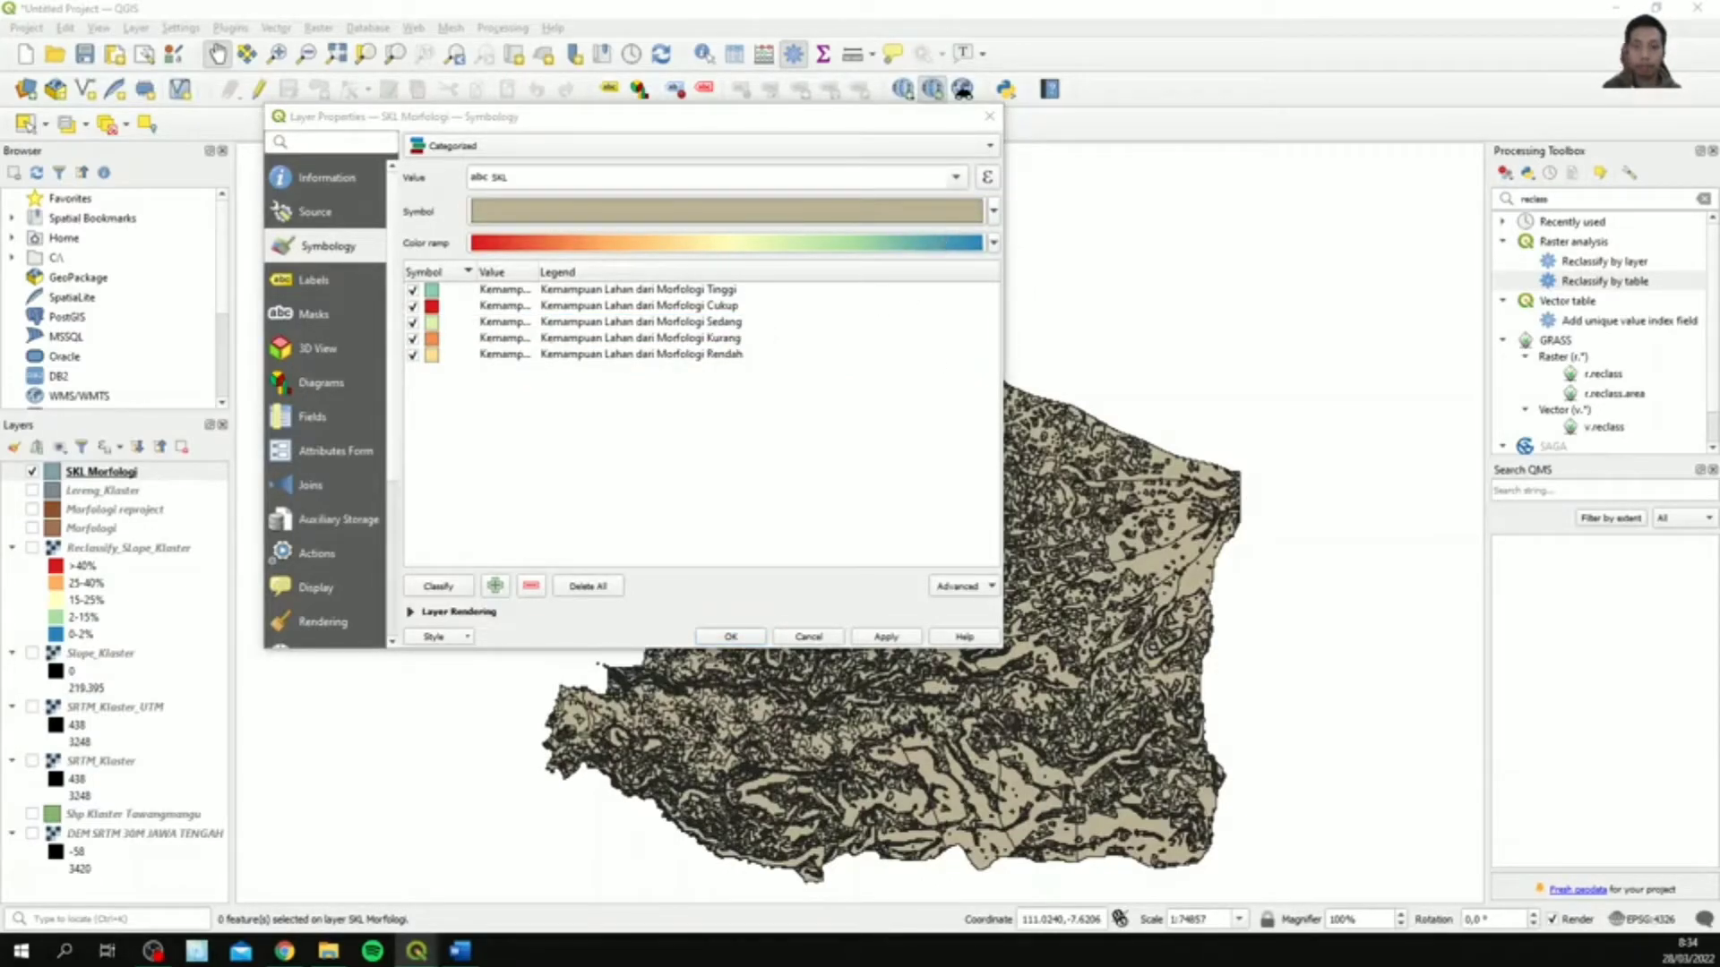
click(994, 243)
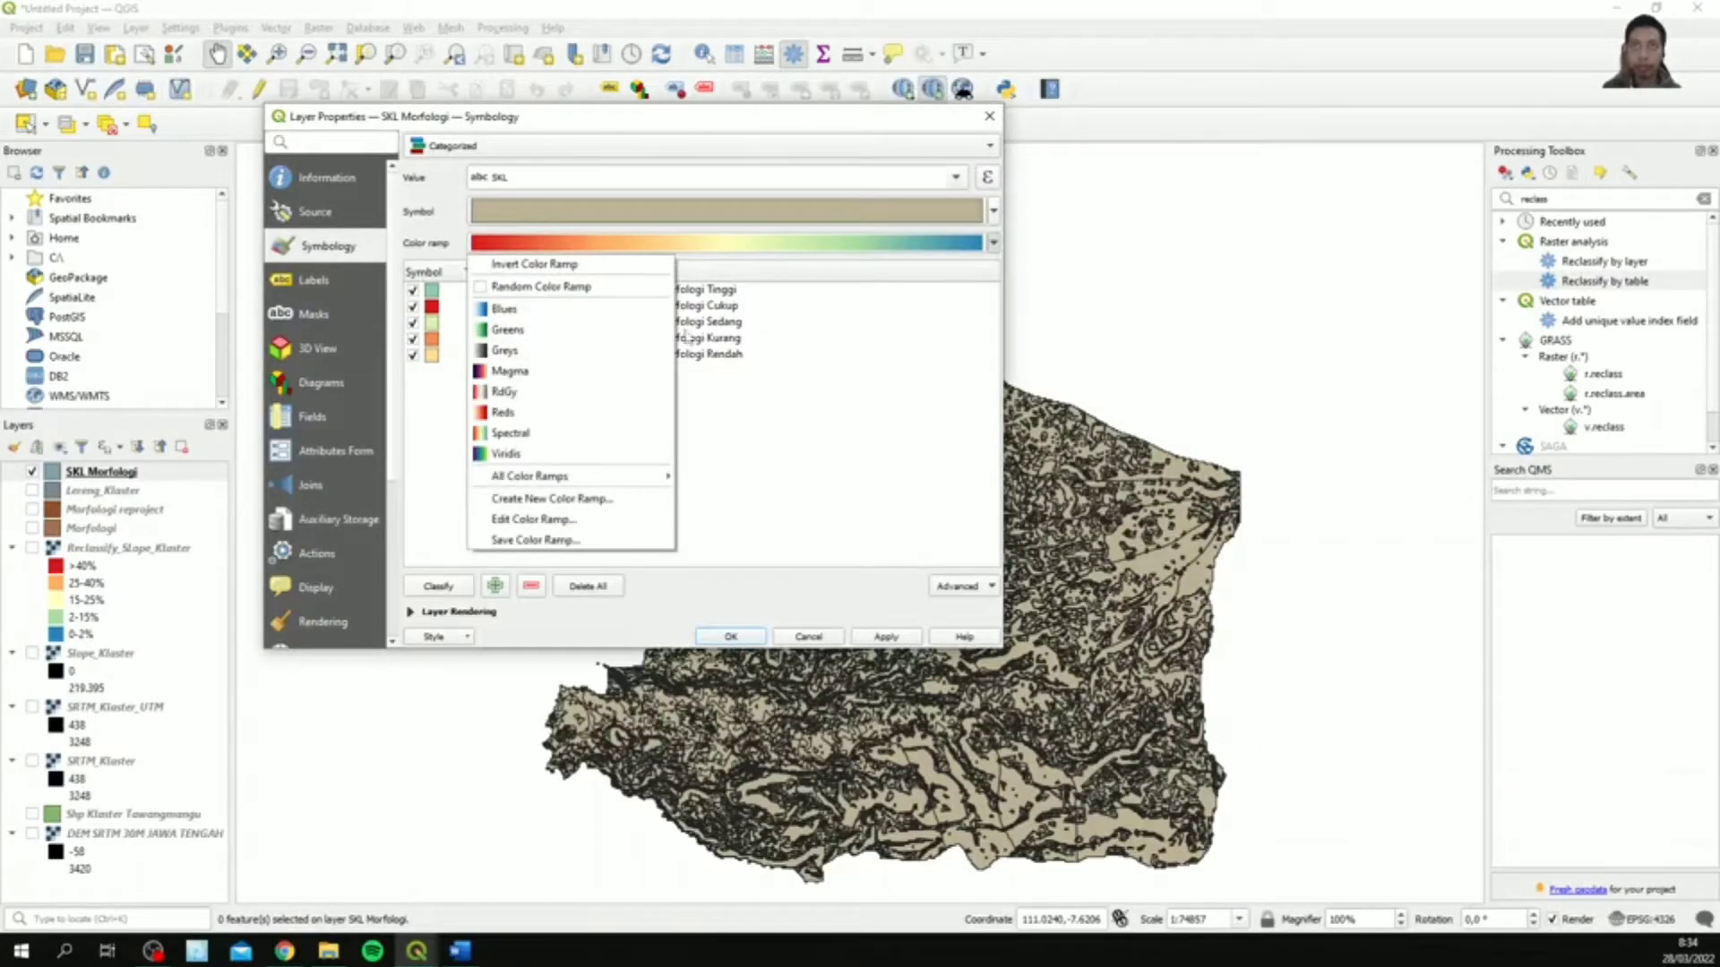
click(587, 433)
click(888, 640)
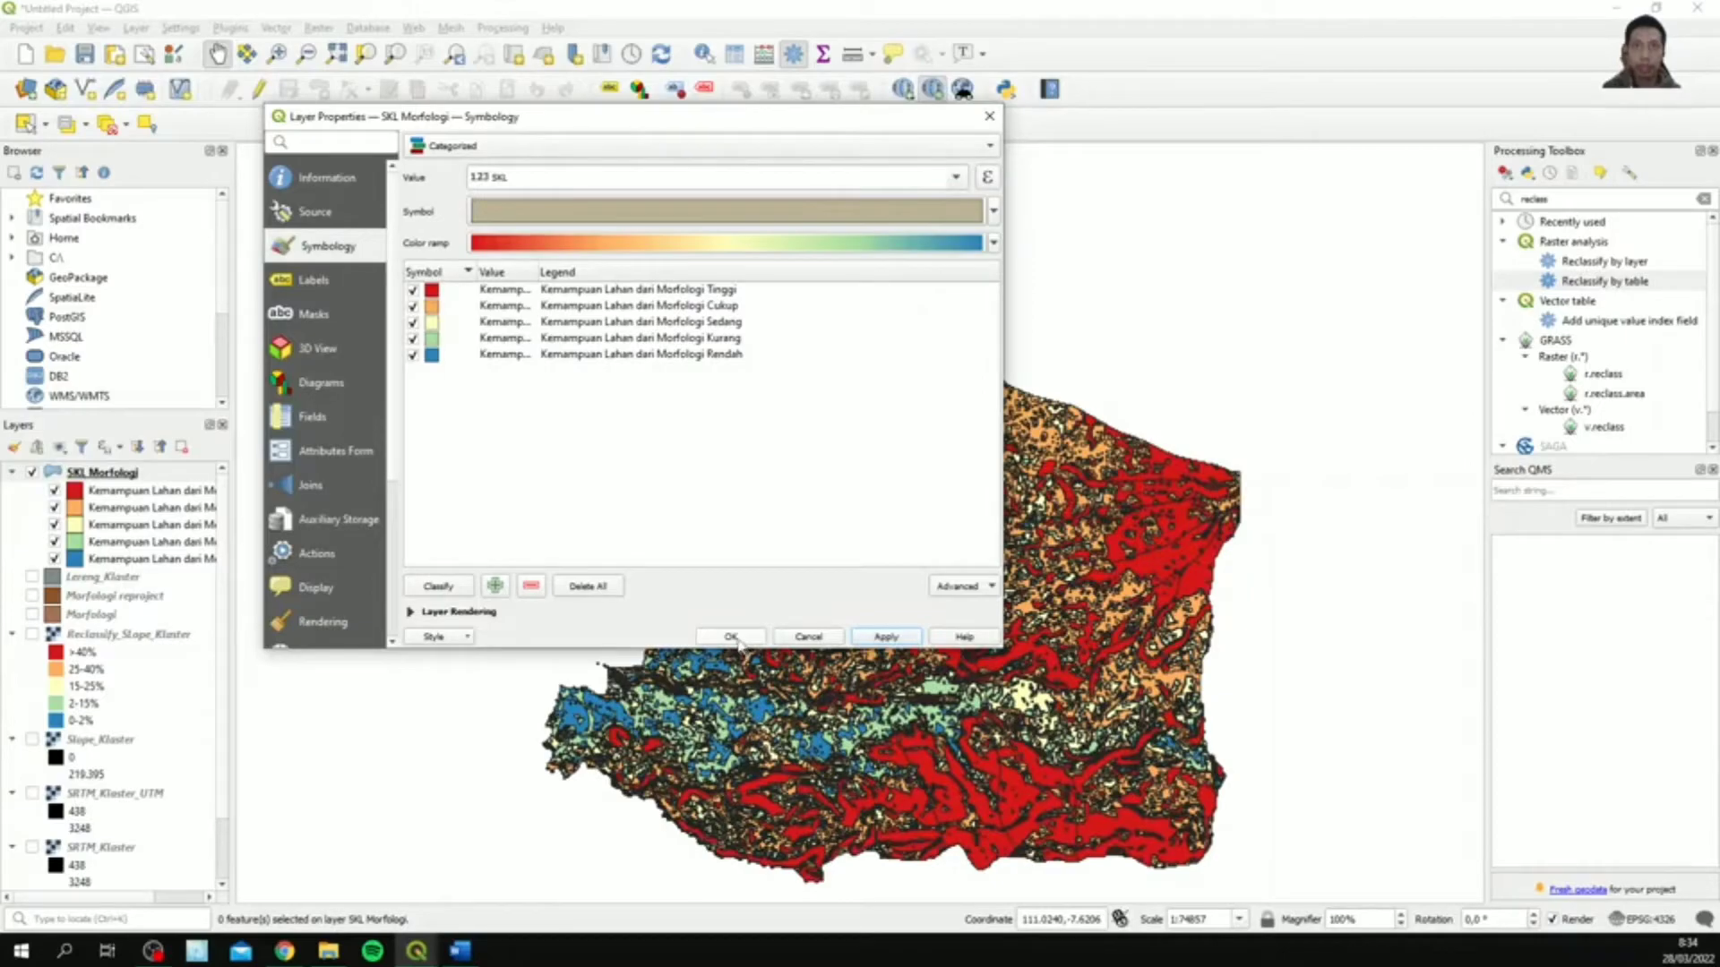
- Set the category symbols' stroke style to No Pen, accept the layer properties, and widen the layer list to show the full labels
click(976, 212)
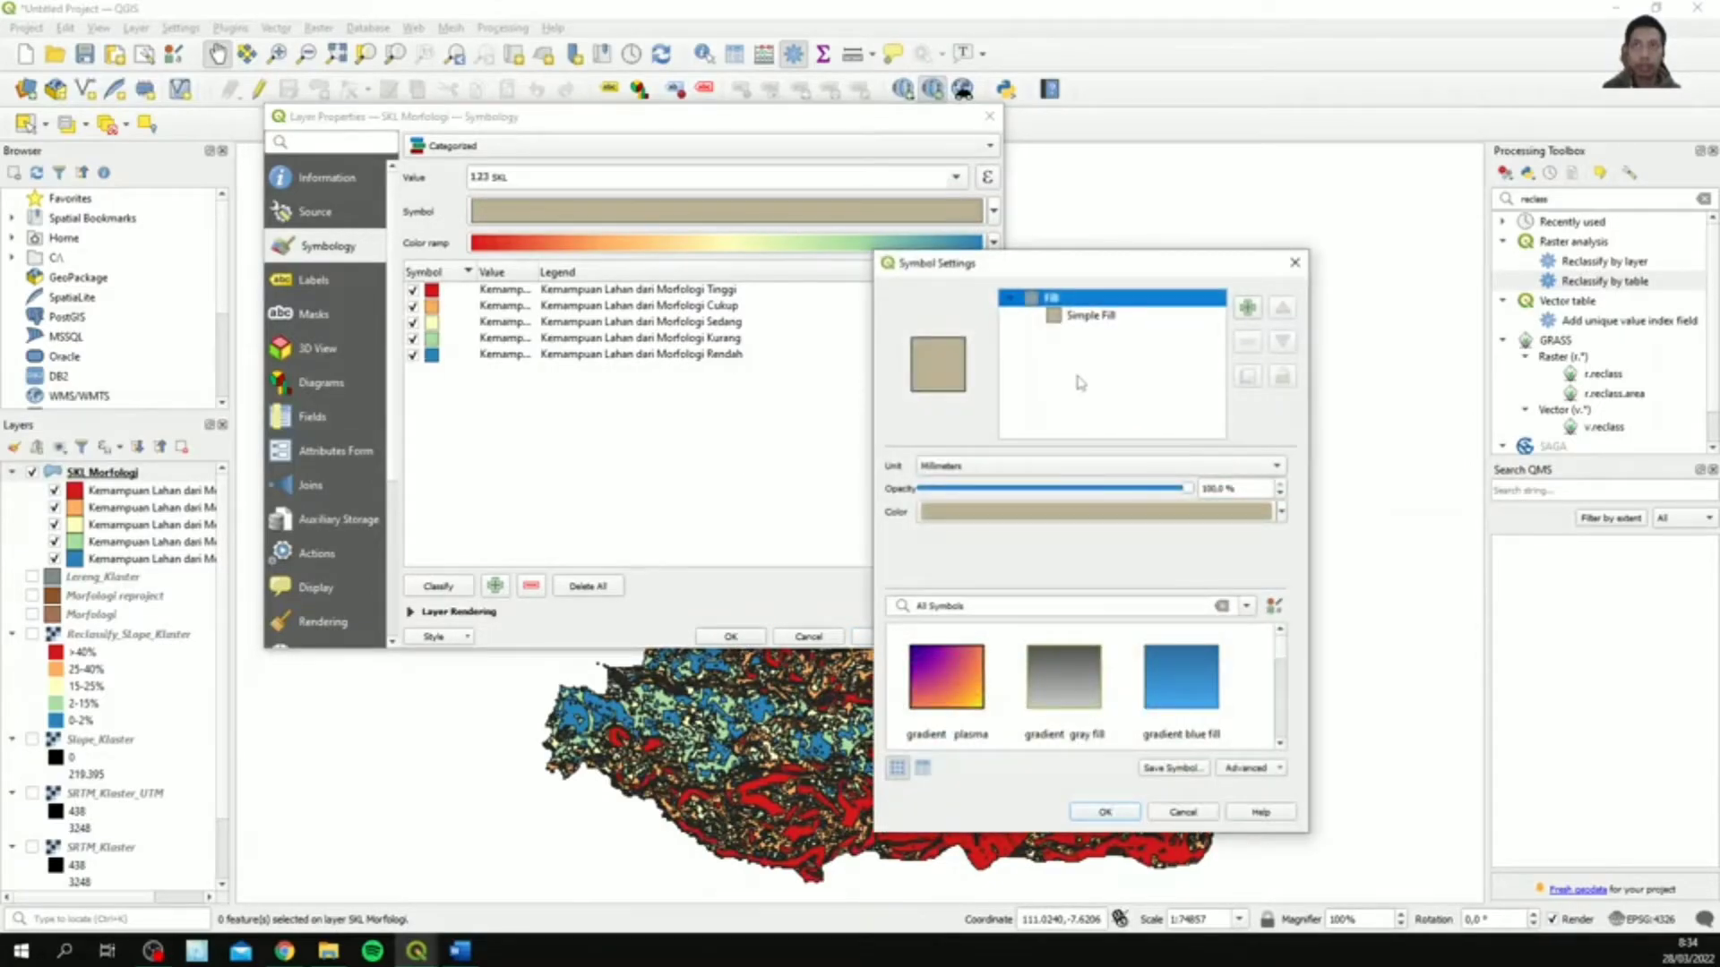
click(1088, 316)
click(1111, 629)
click(1088, 648)
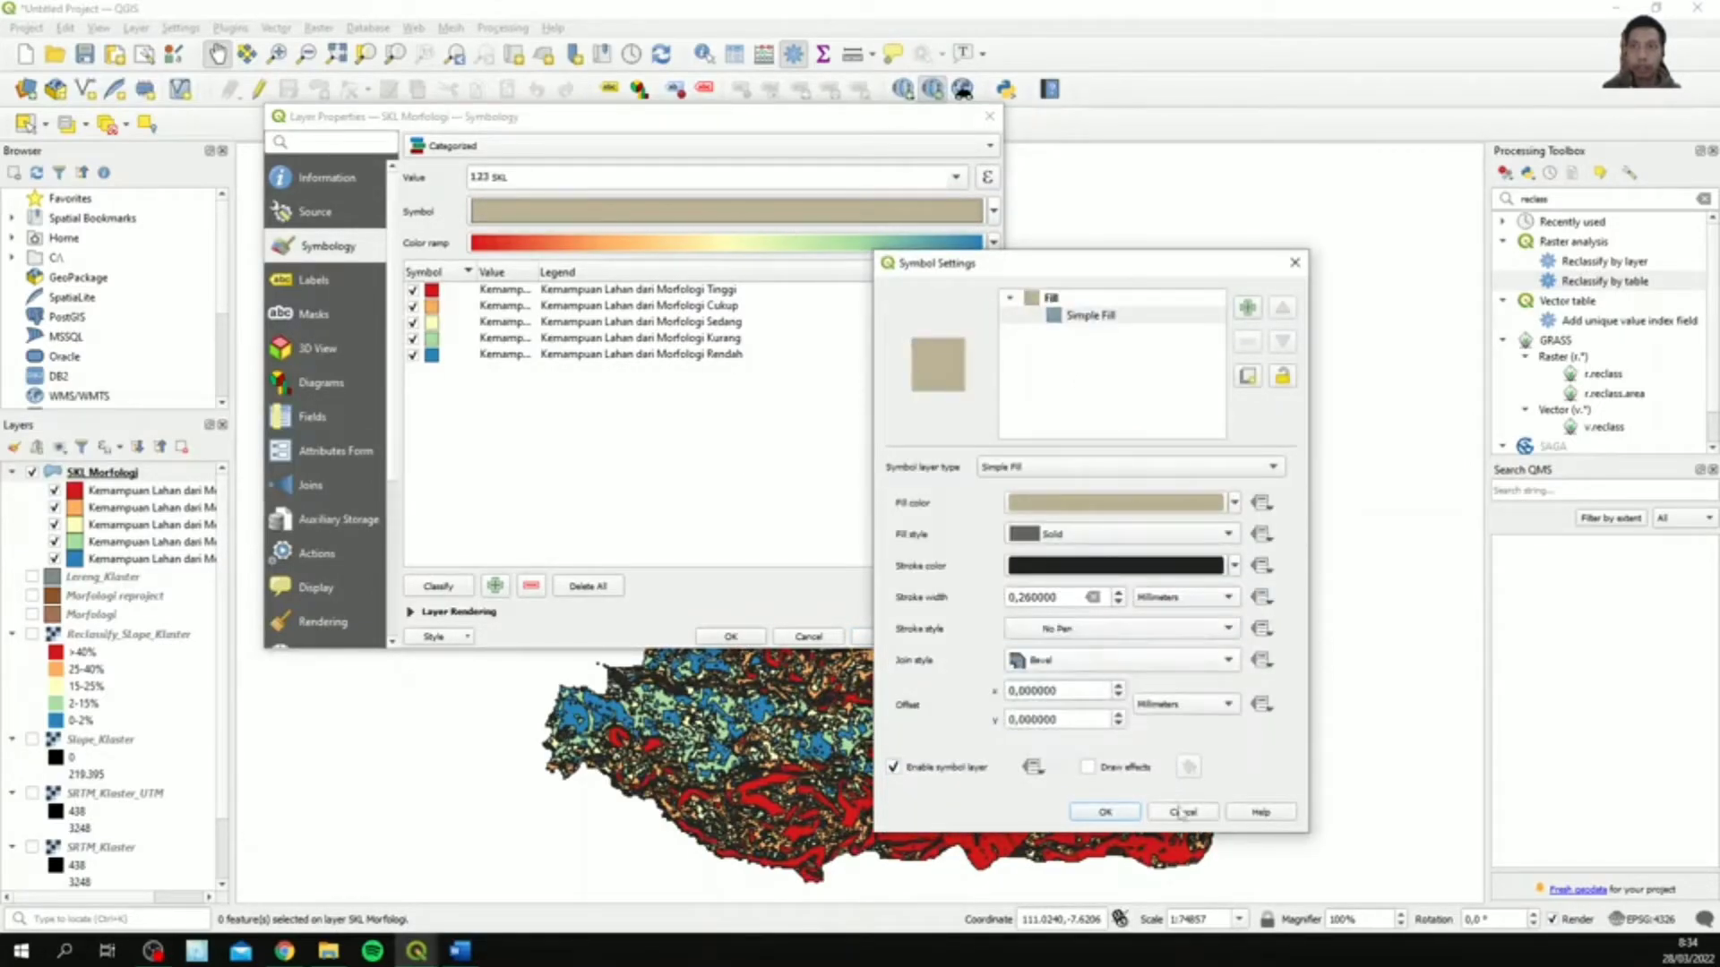
click(1104, 812)
click(888, 637)
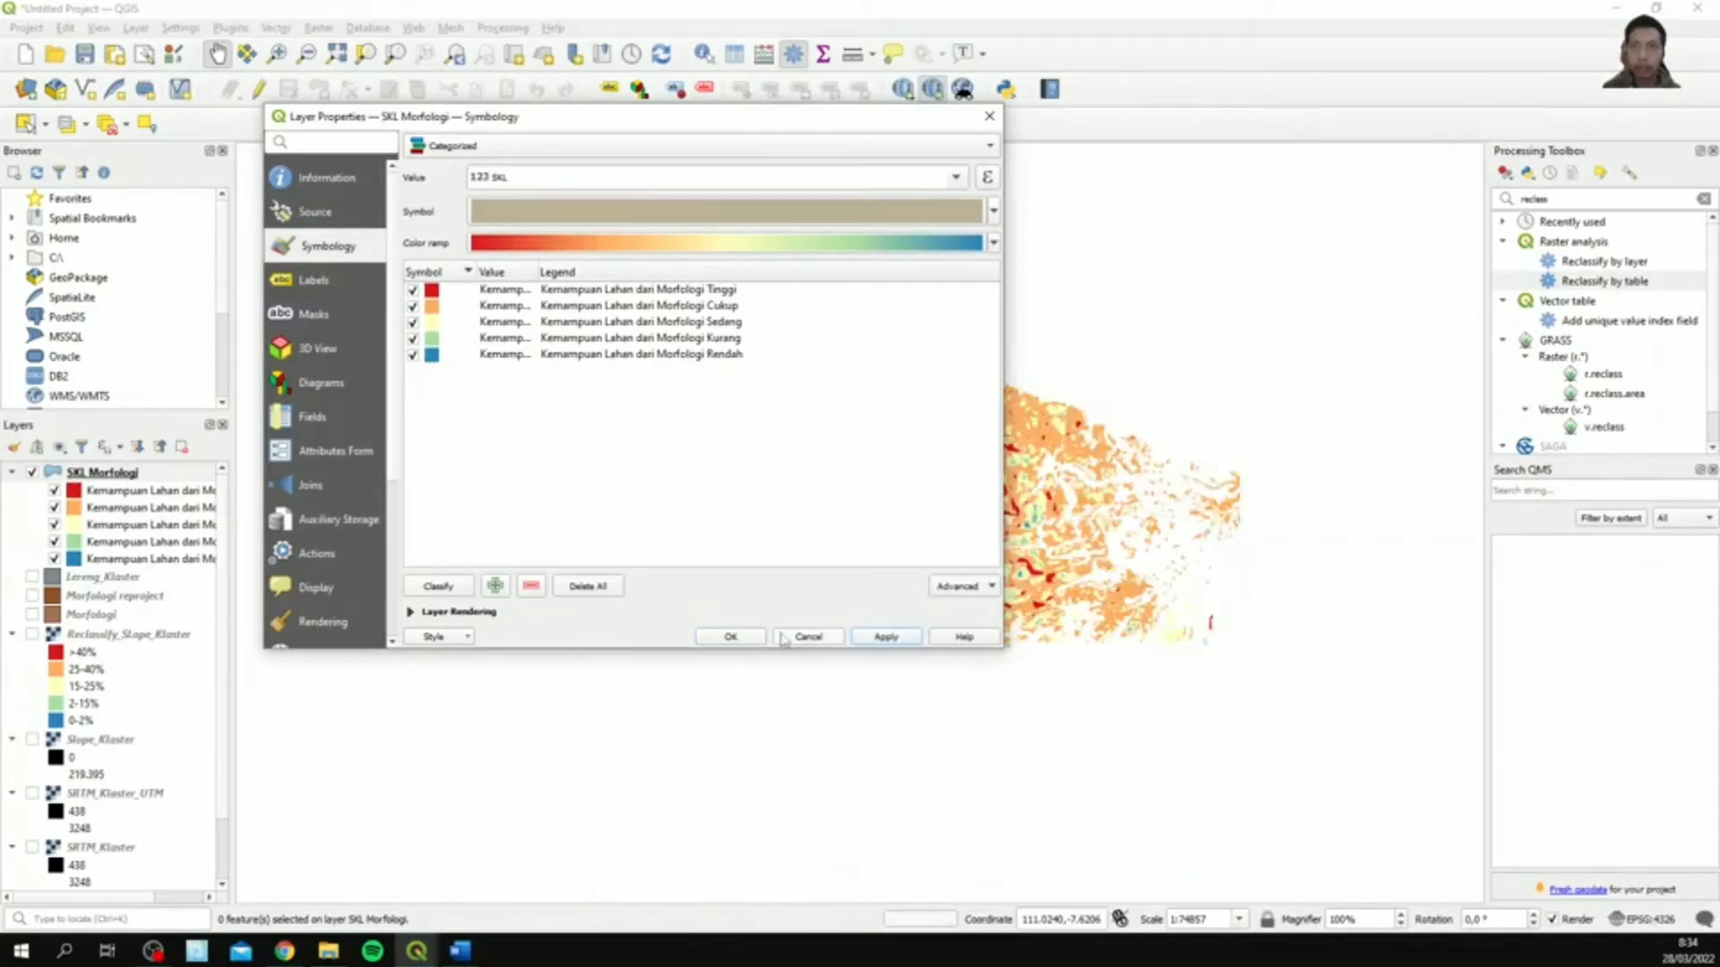
click(731, 637)
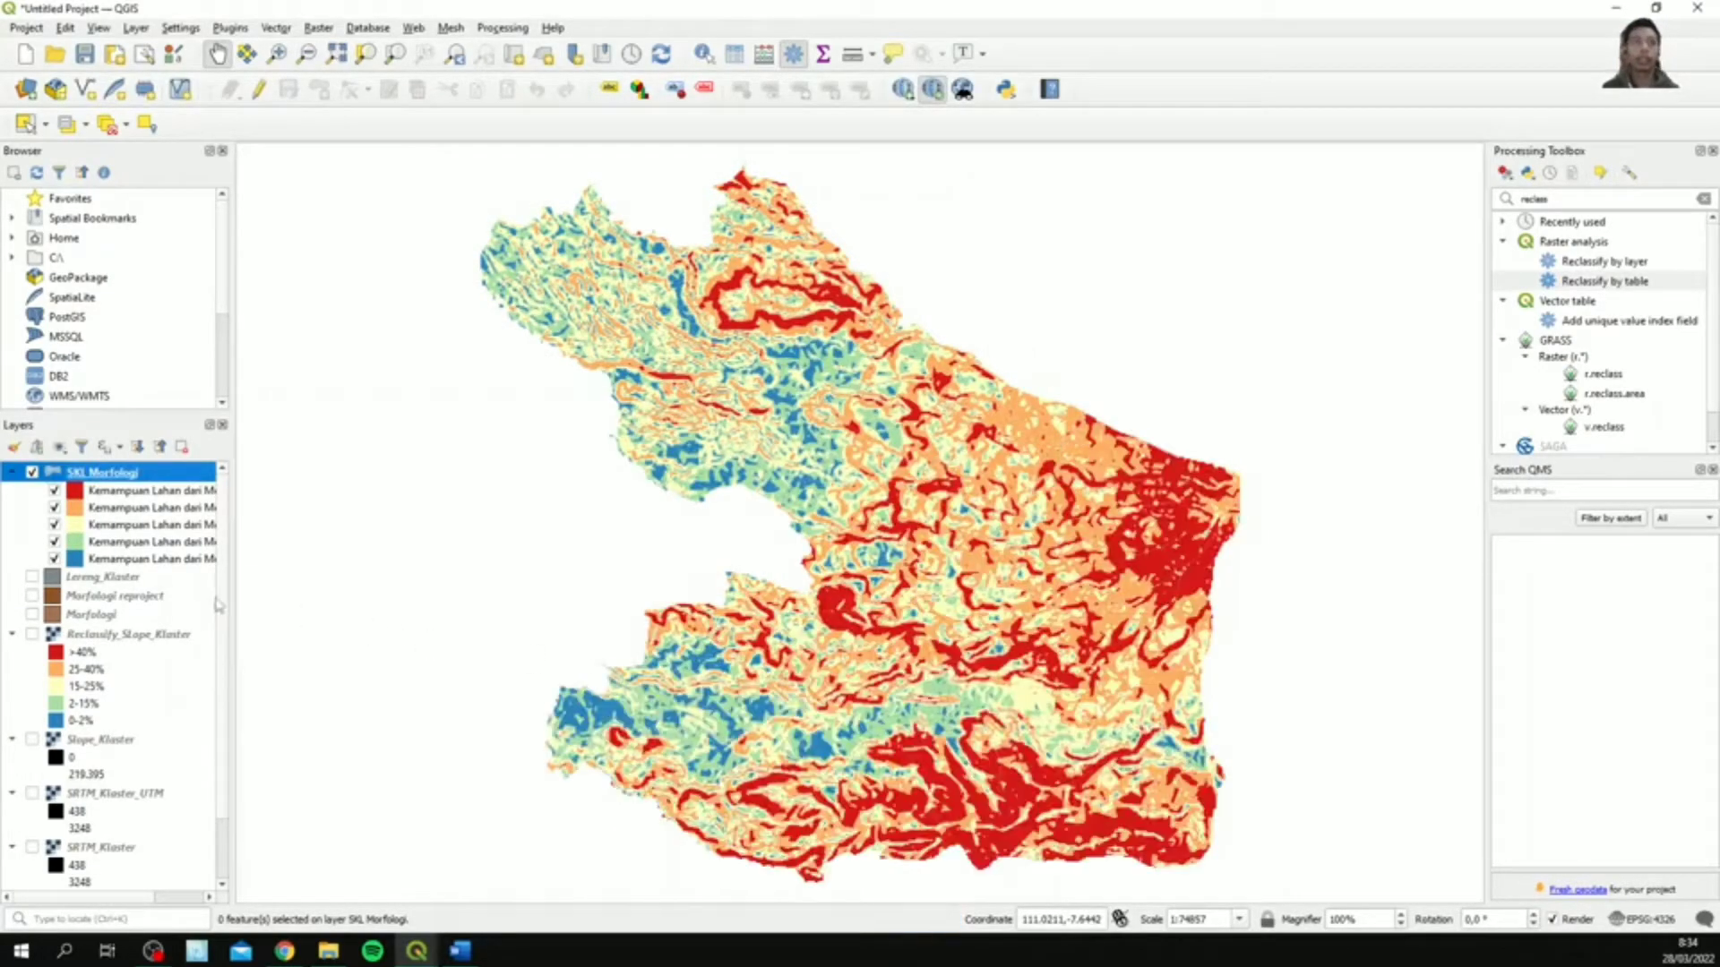
drag(235, 531, 360, 541)
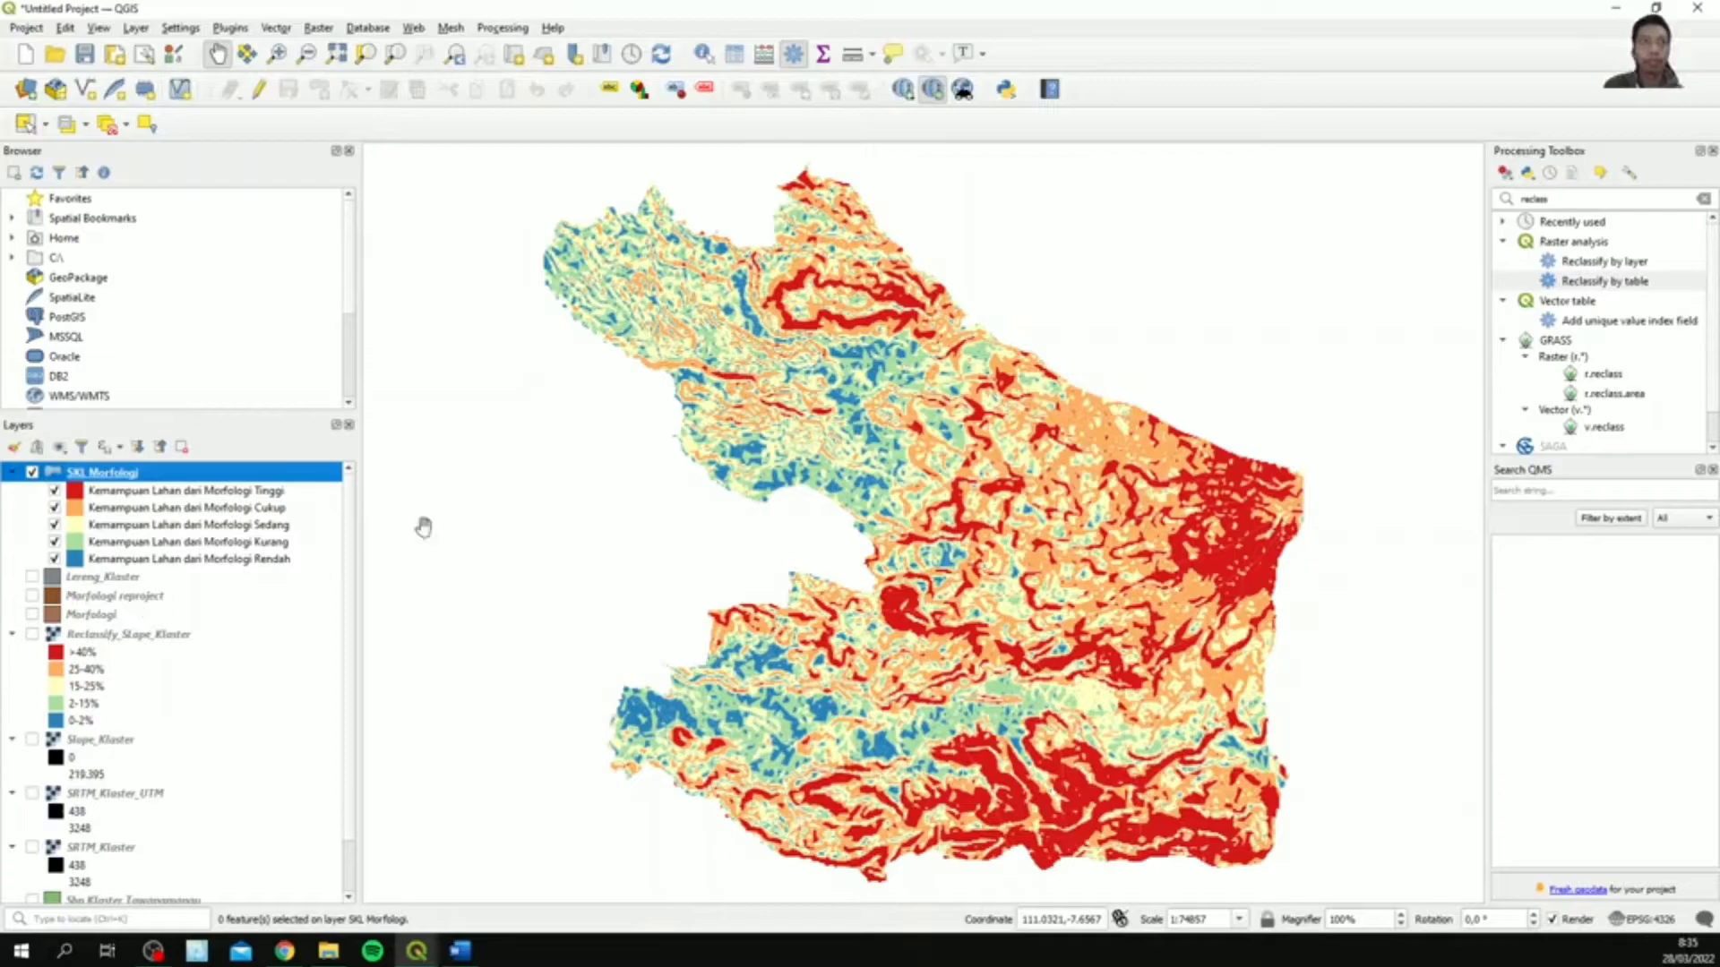
- Switch to the other QGIS project containing Klaster_Slope and remove its Morfologi layer
click(1617, 8)
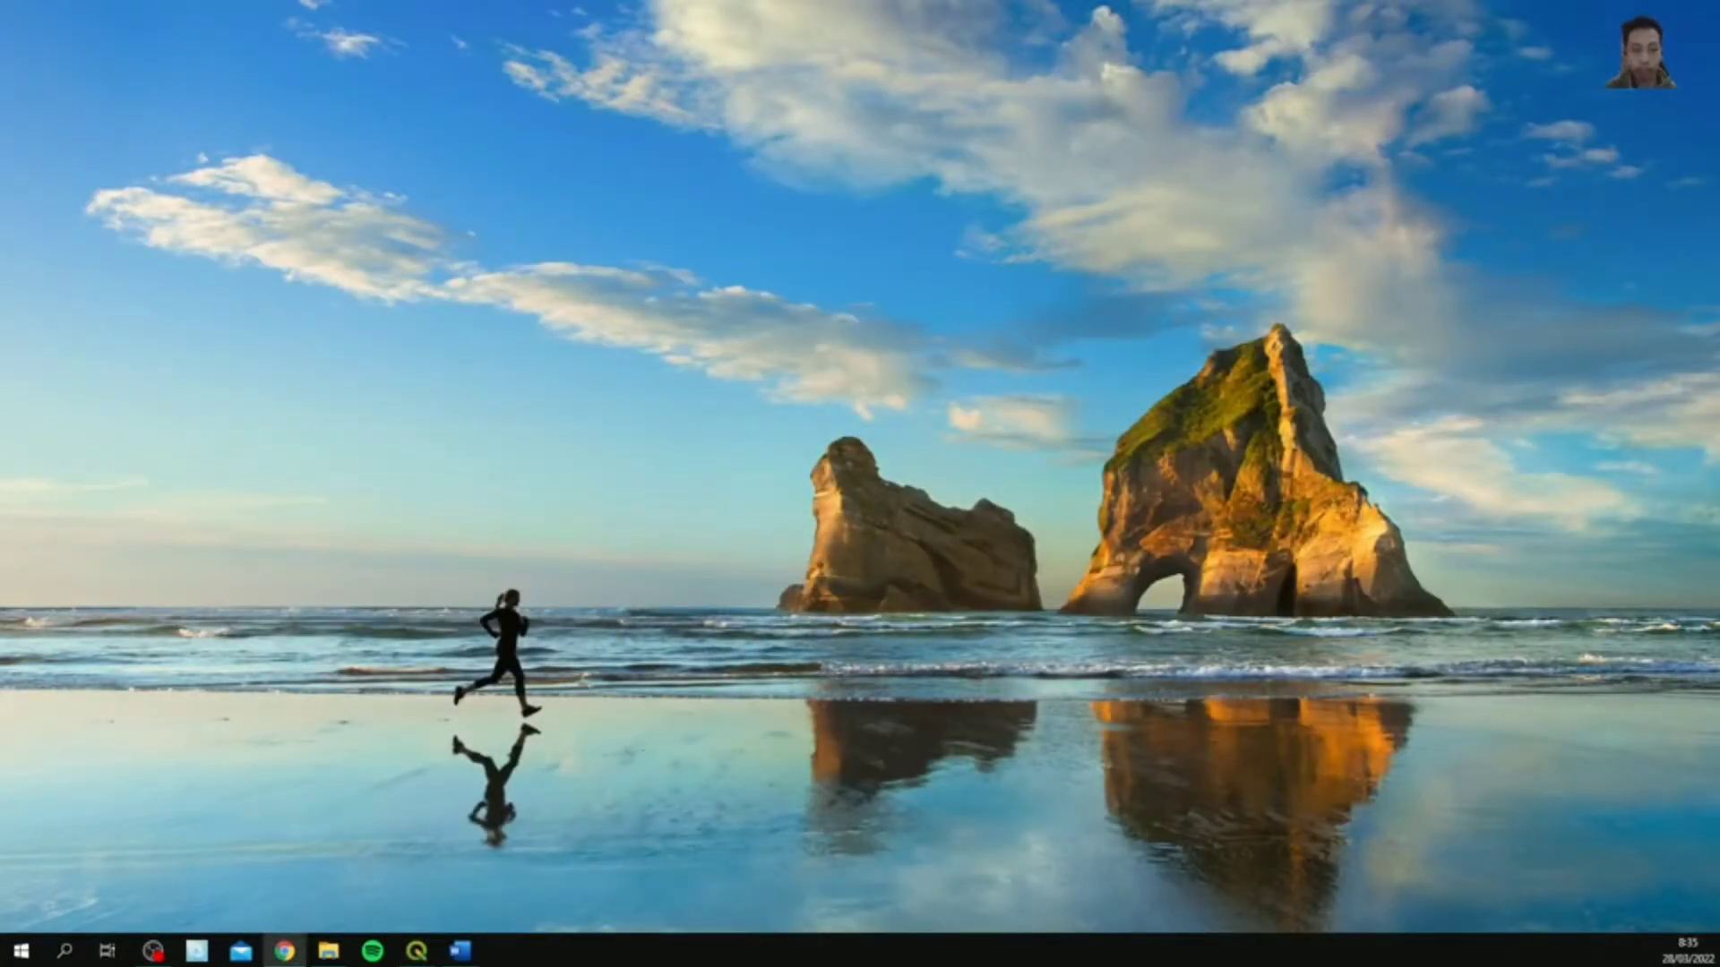
key(alt+Tab)
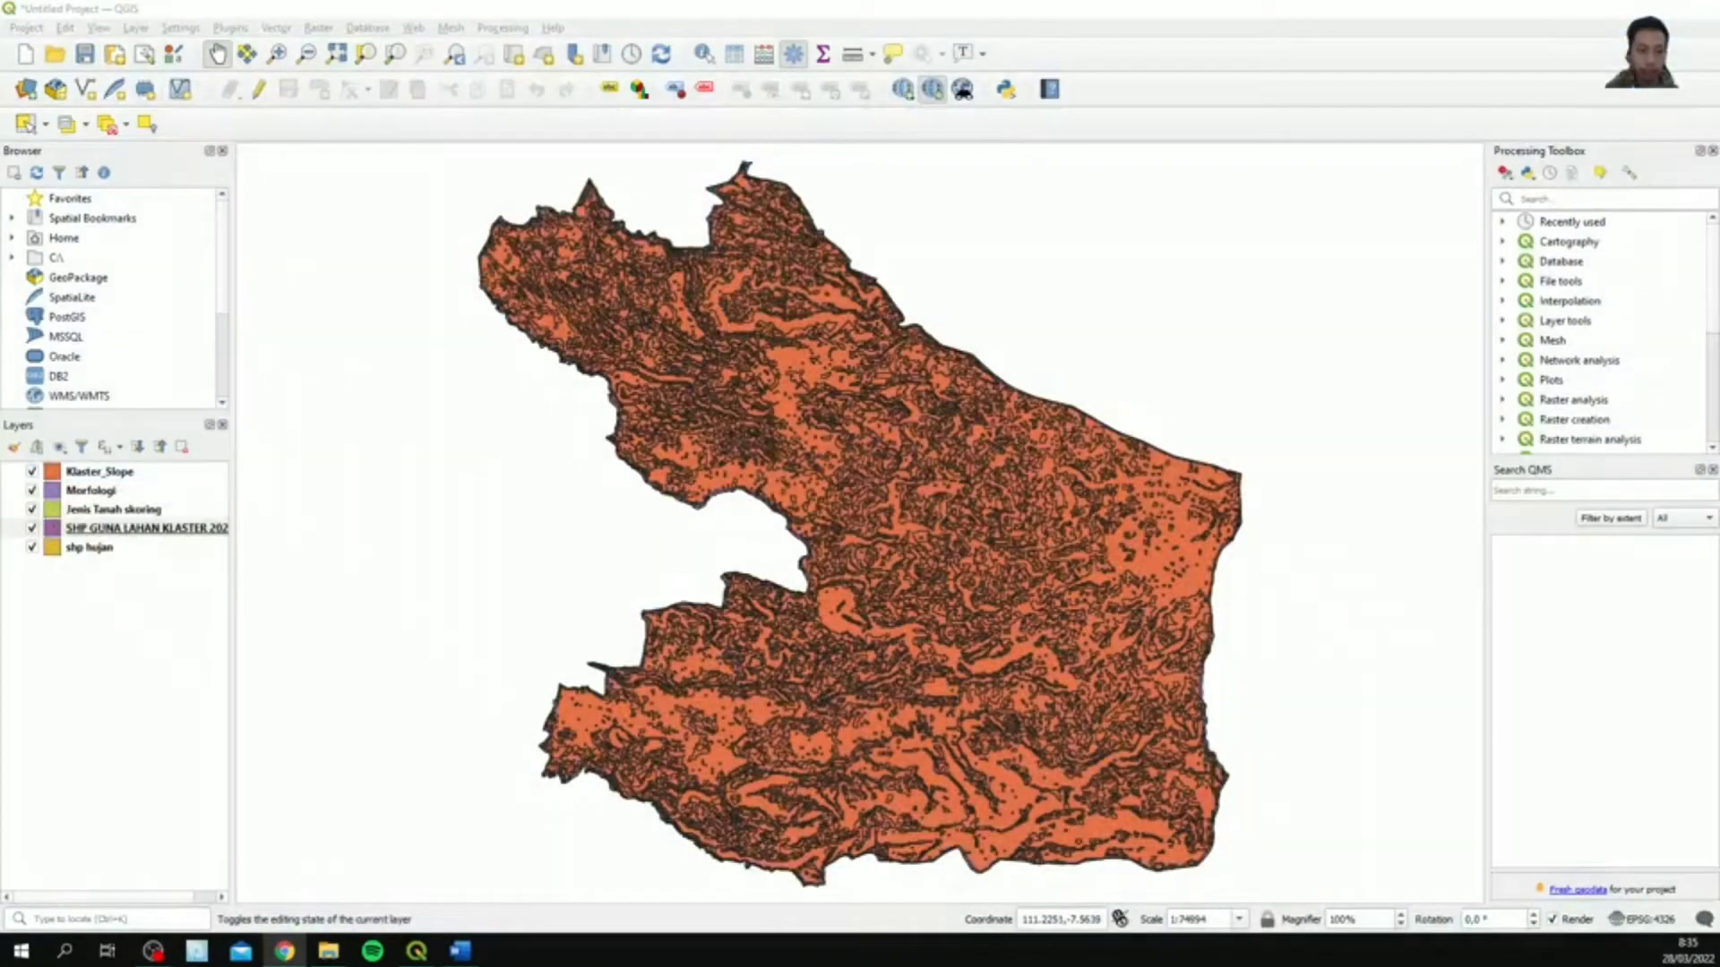
key(alt+Tab)
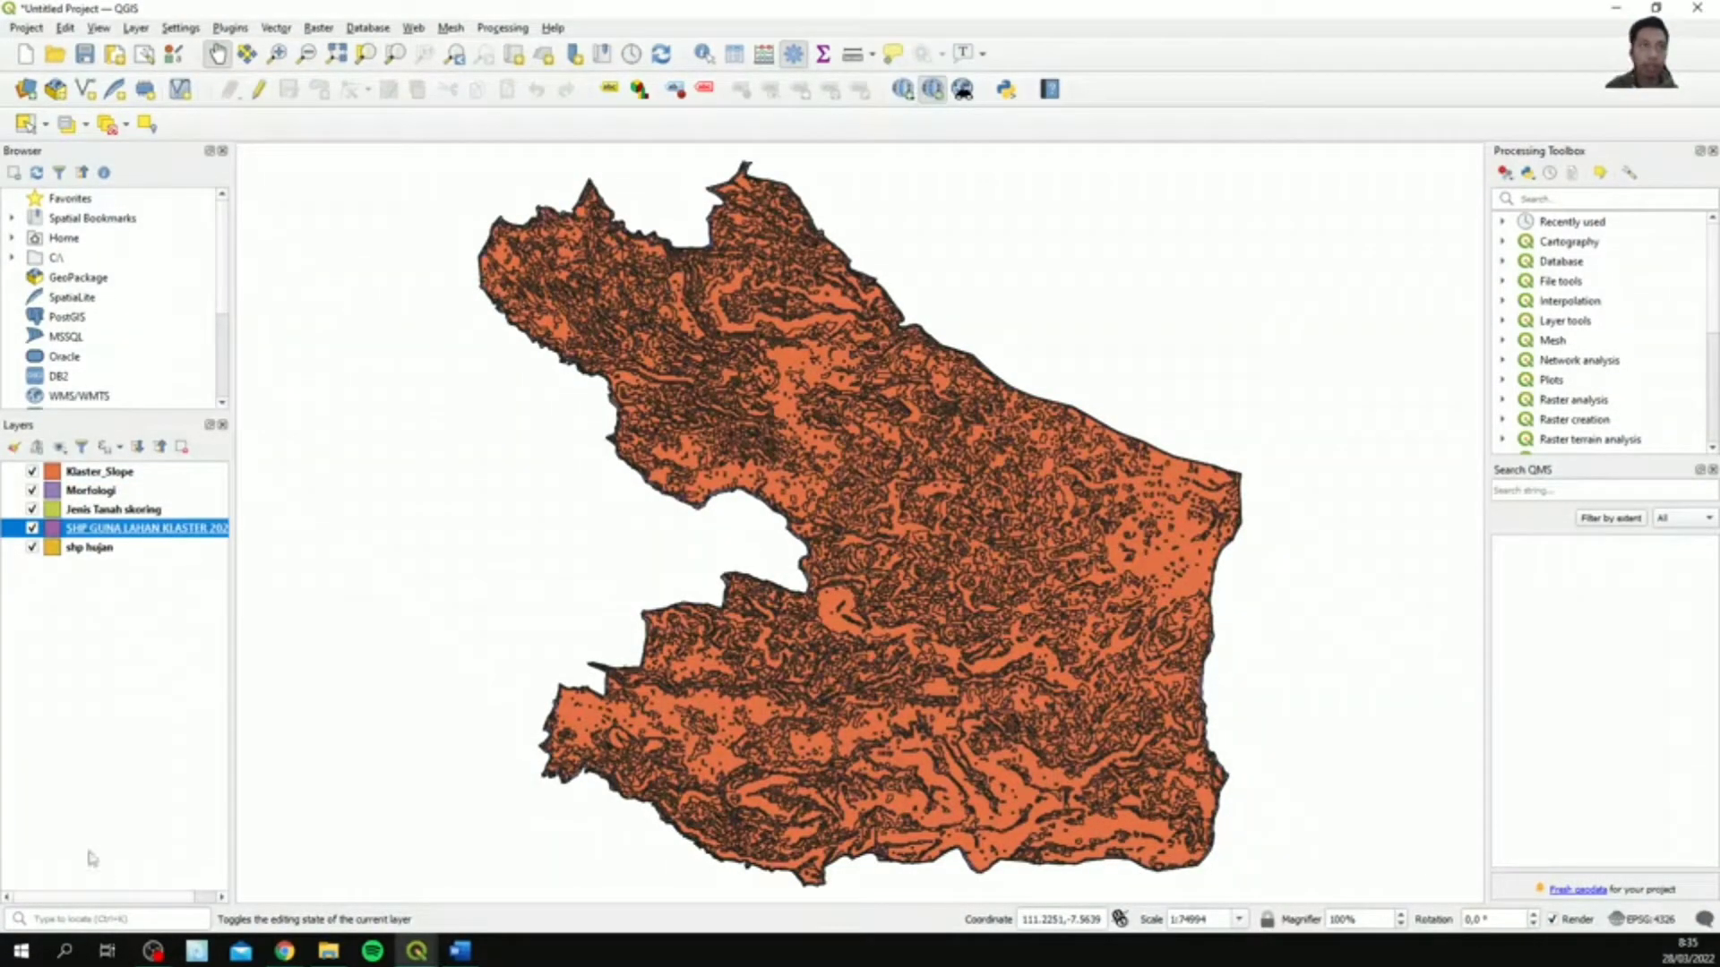
right_click(99, 490)
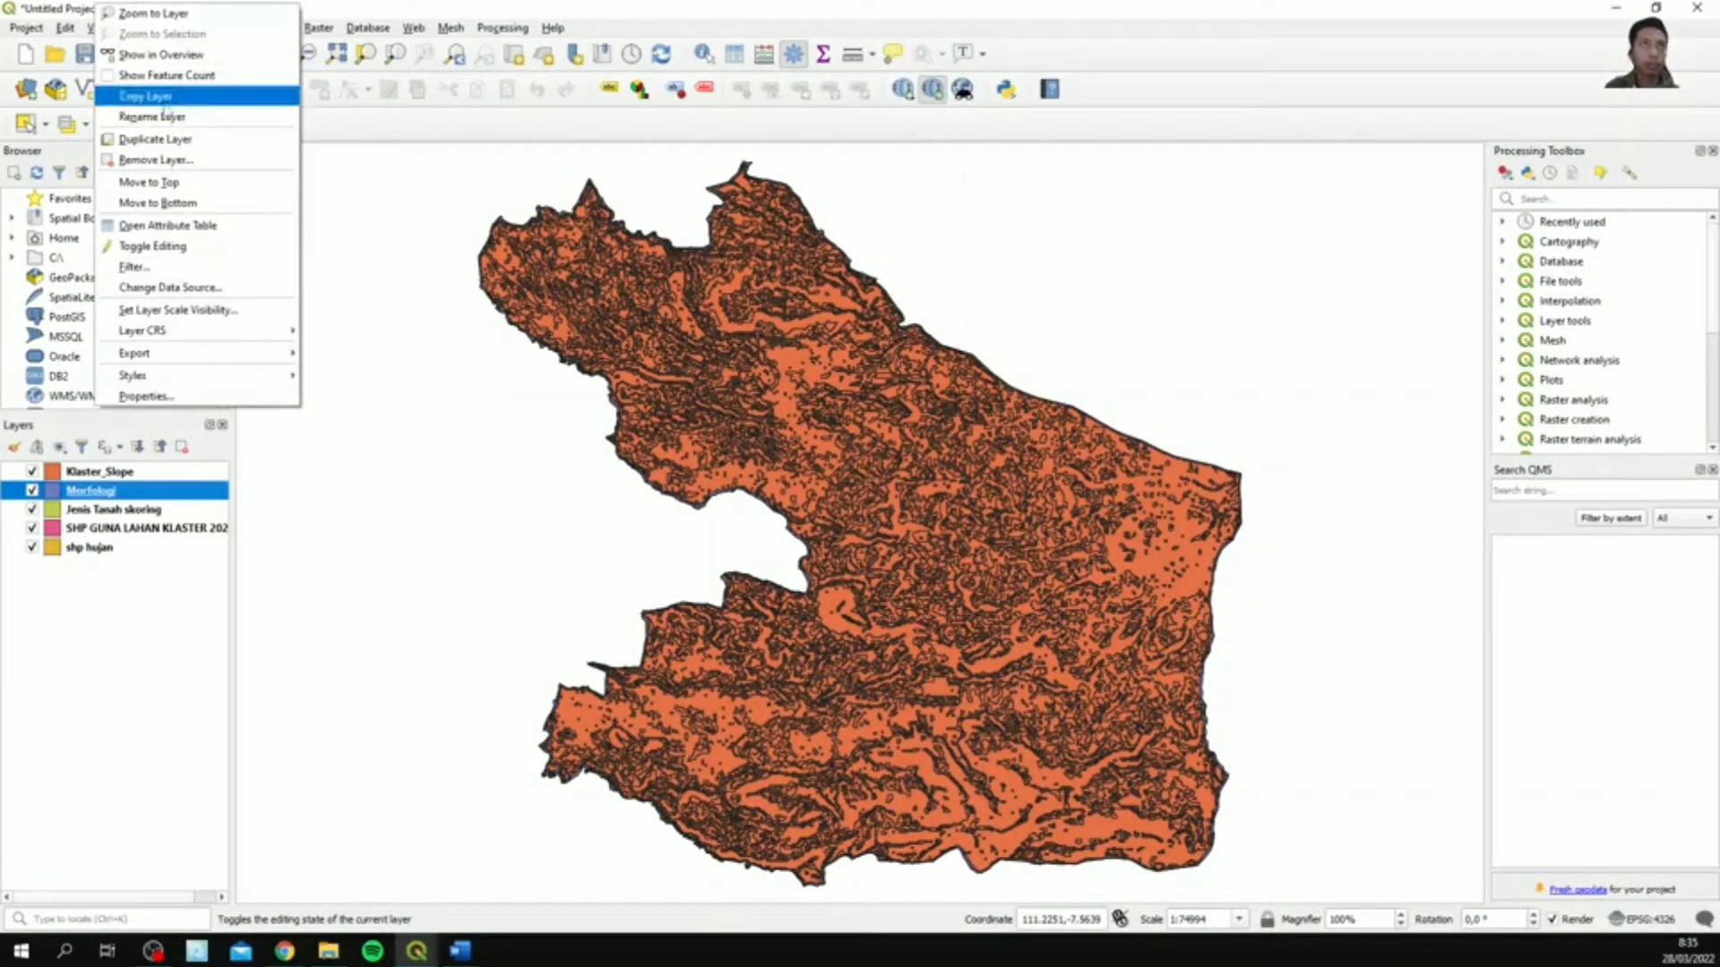
click(157, 160)
click(835, 497)
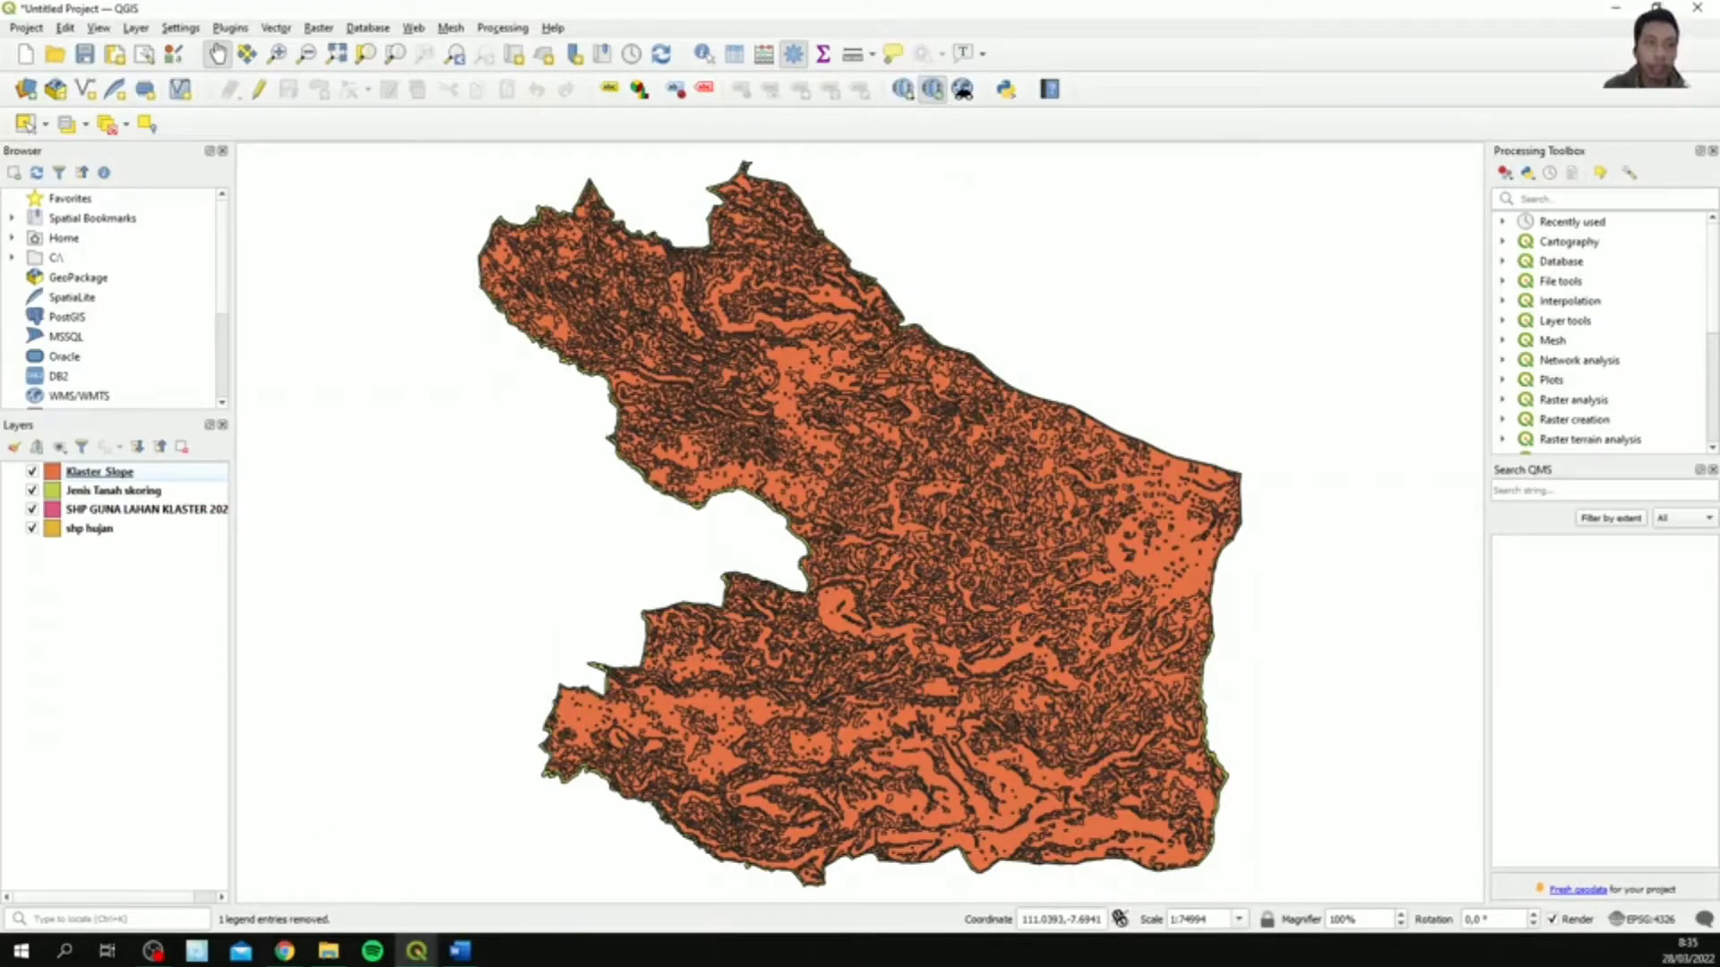
- Add Morfologi reproject.shp to the project from the minggu 6 > praktikum > Percobaan final > v2 folder in File Explorer
key(alt+Tab)
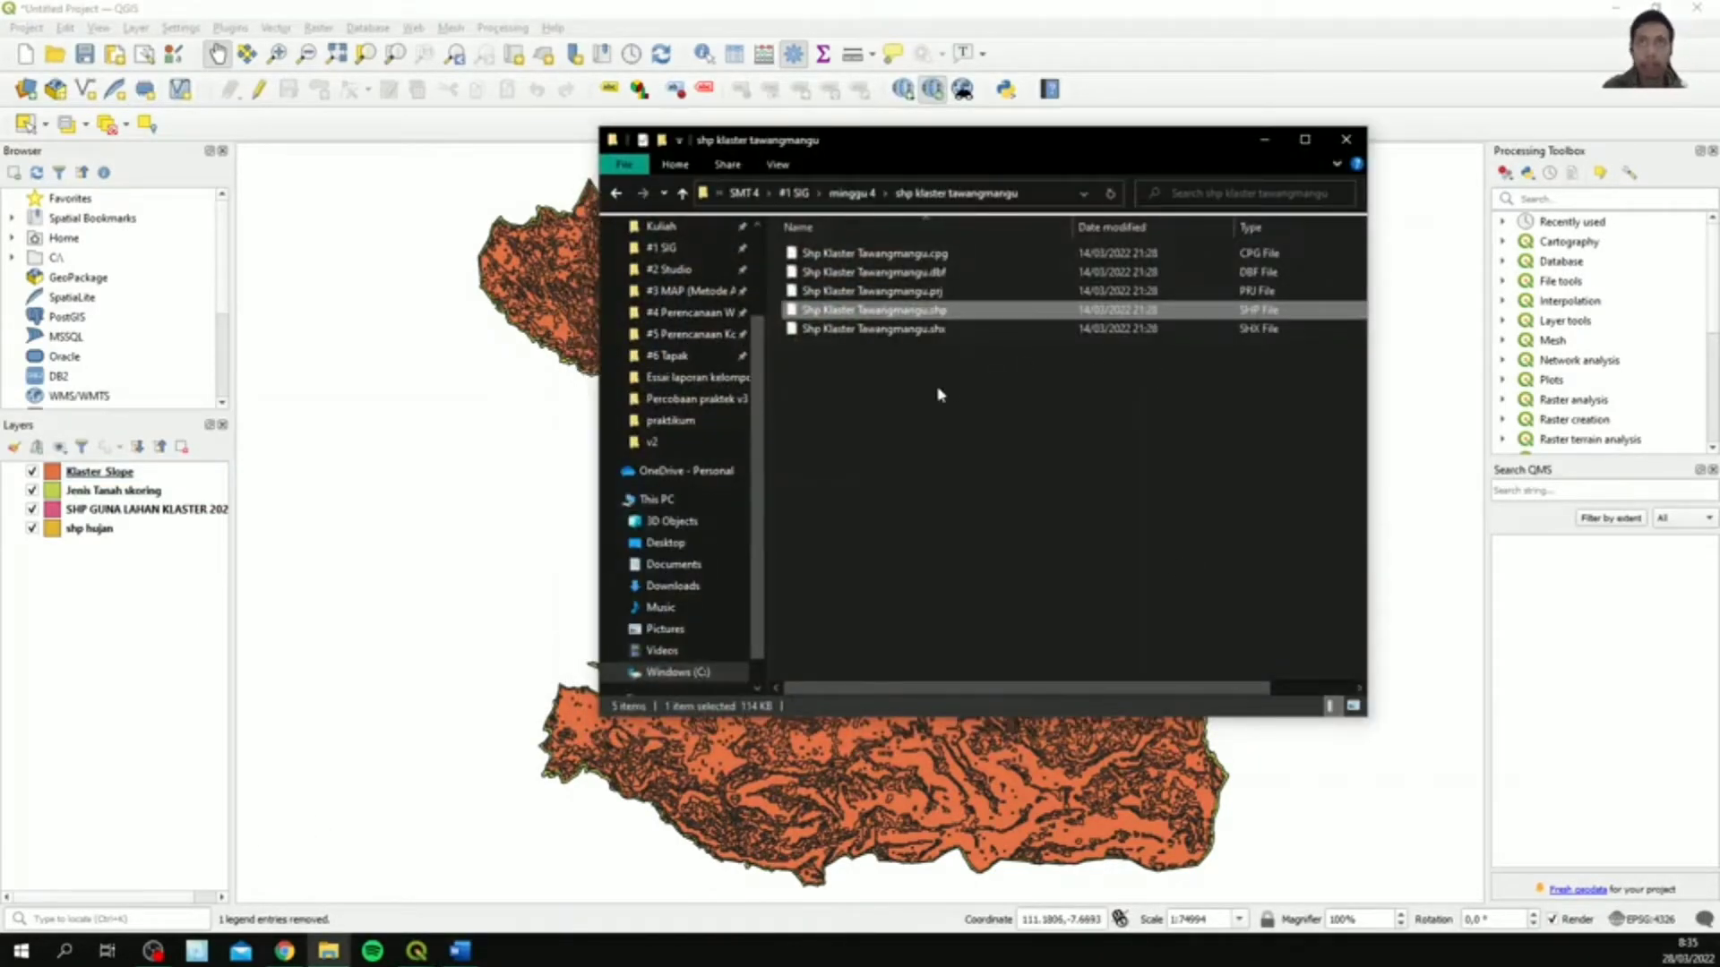
key(alt+Up)
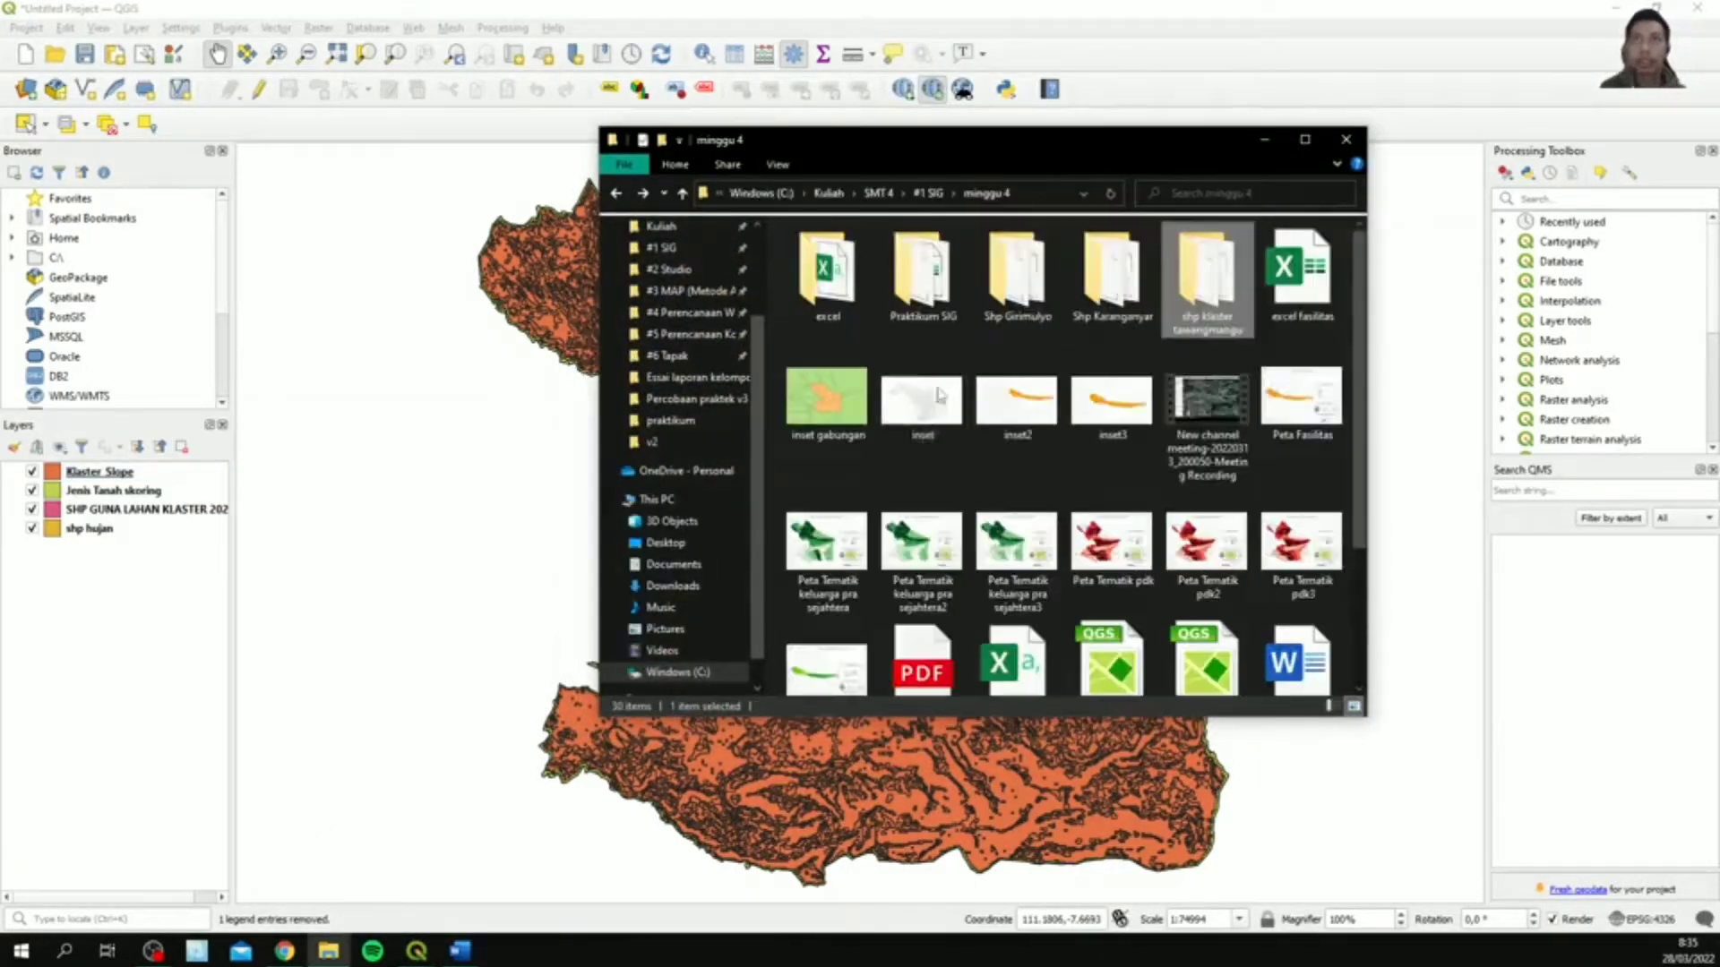
click(667, 249)
double_click(878, 290)
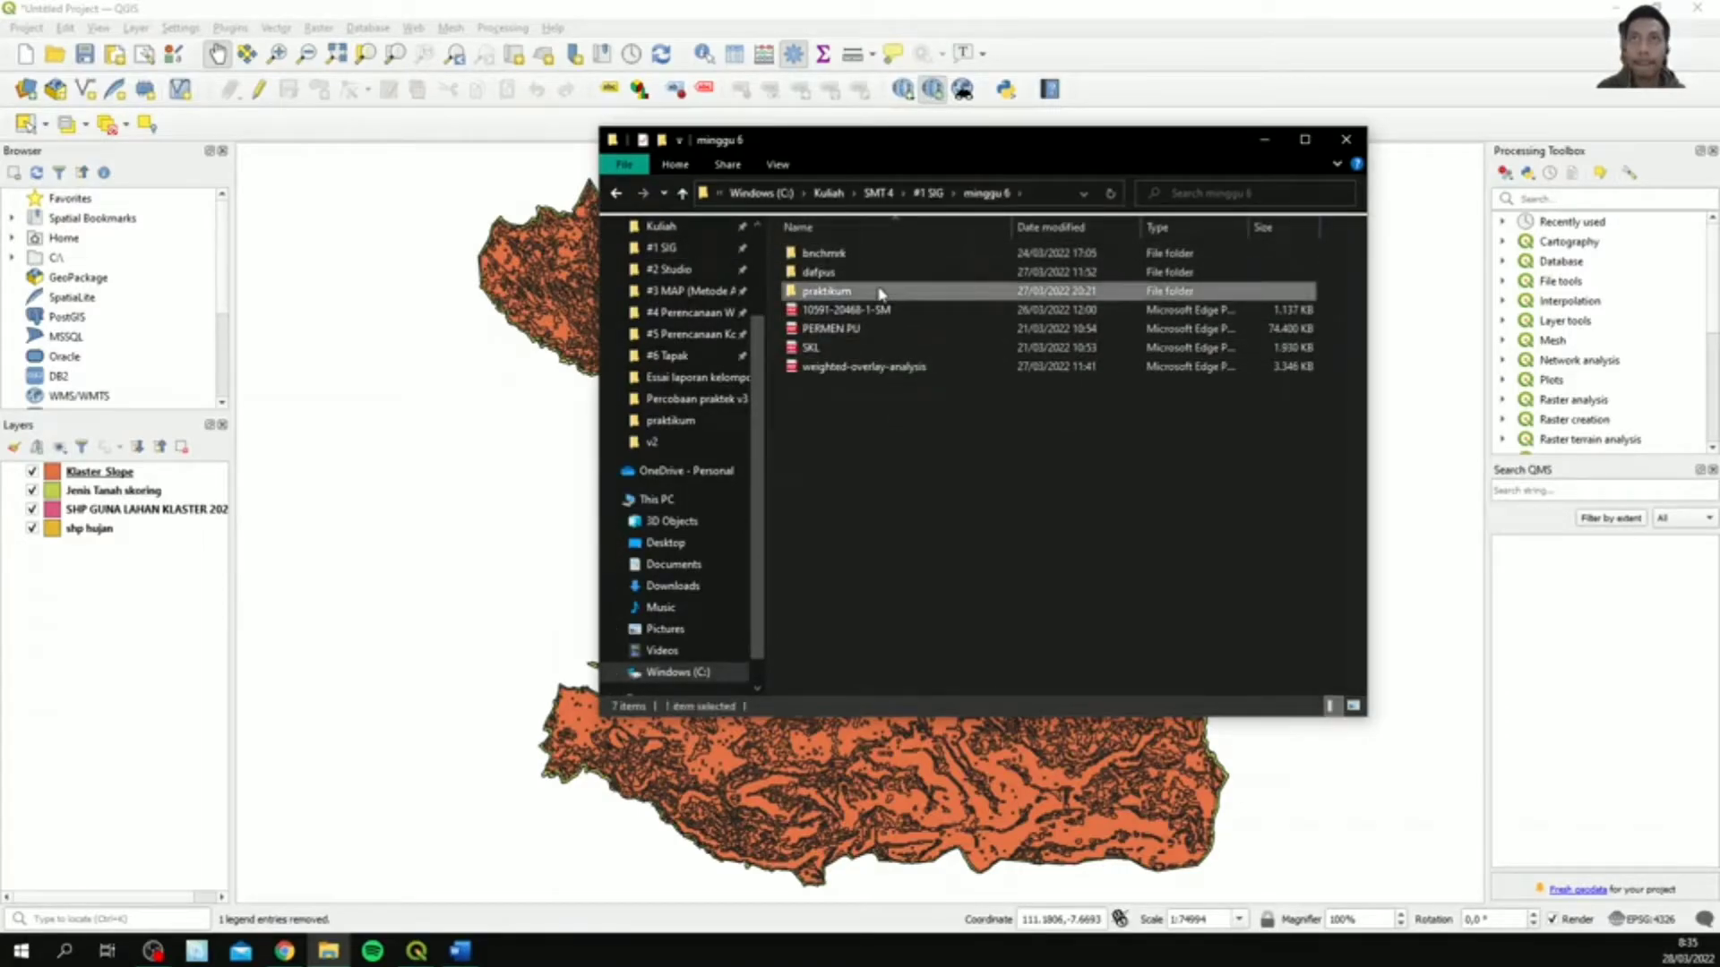
double_click(879, 273)
double_click(880, 291)
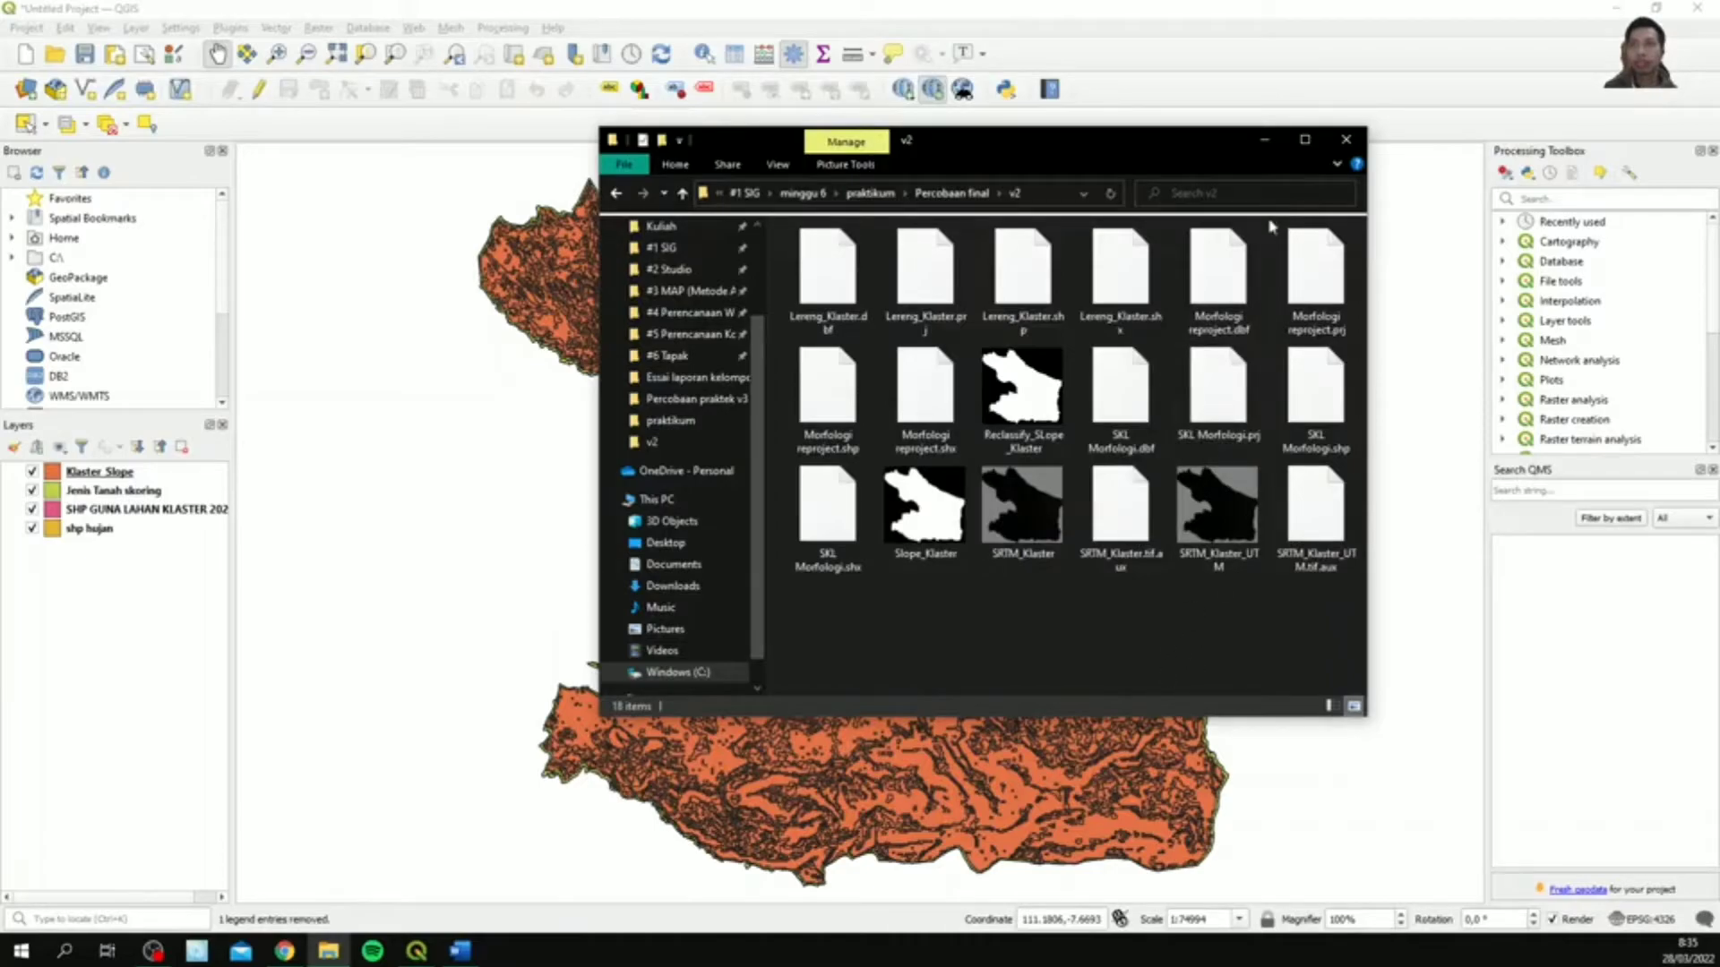
click(1305, 140)
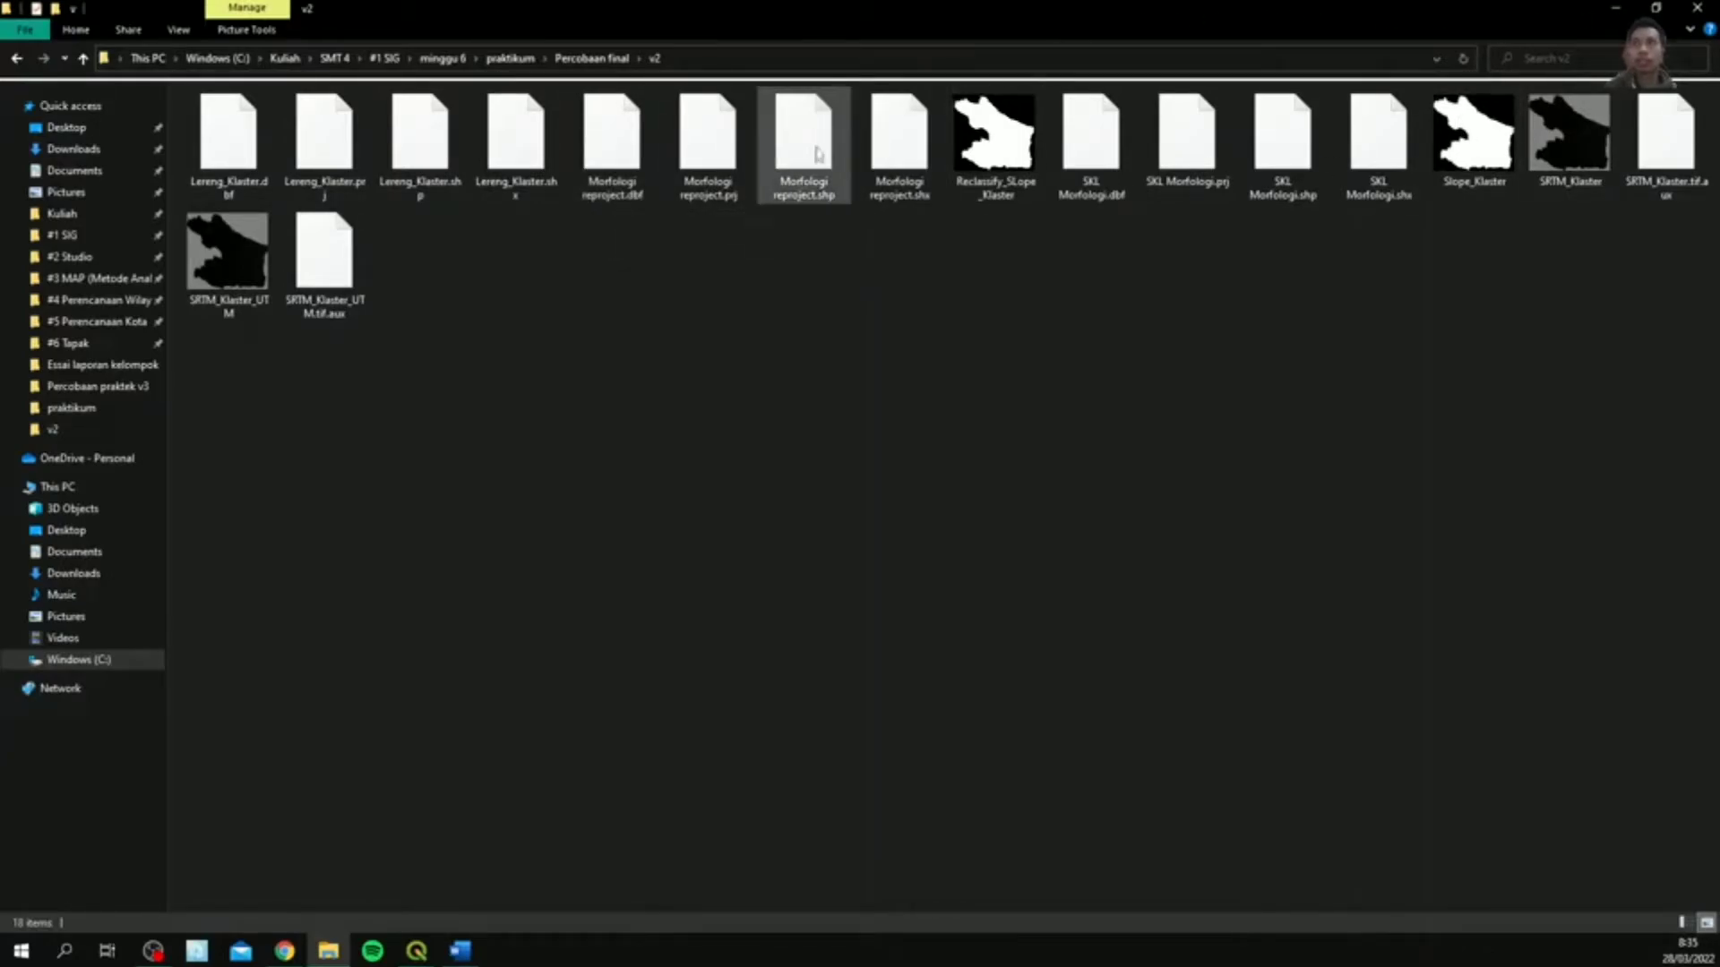
drag(809, 158, 179, 654)
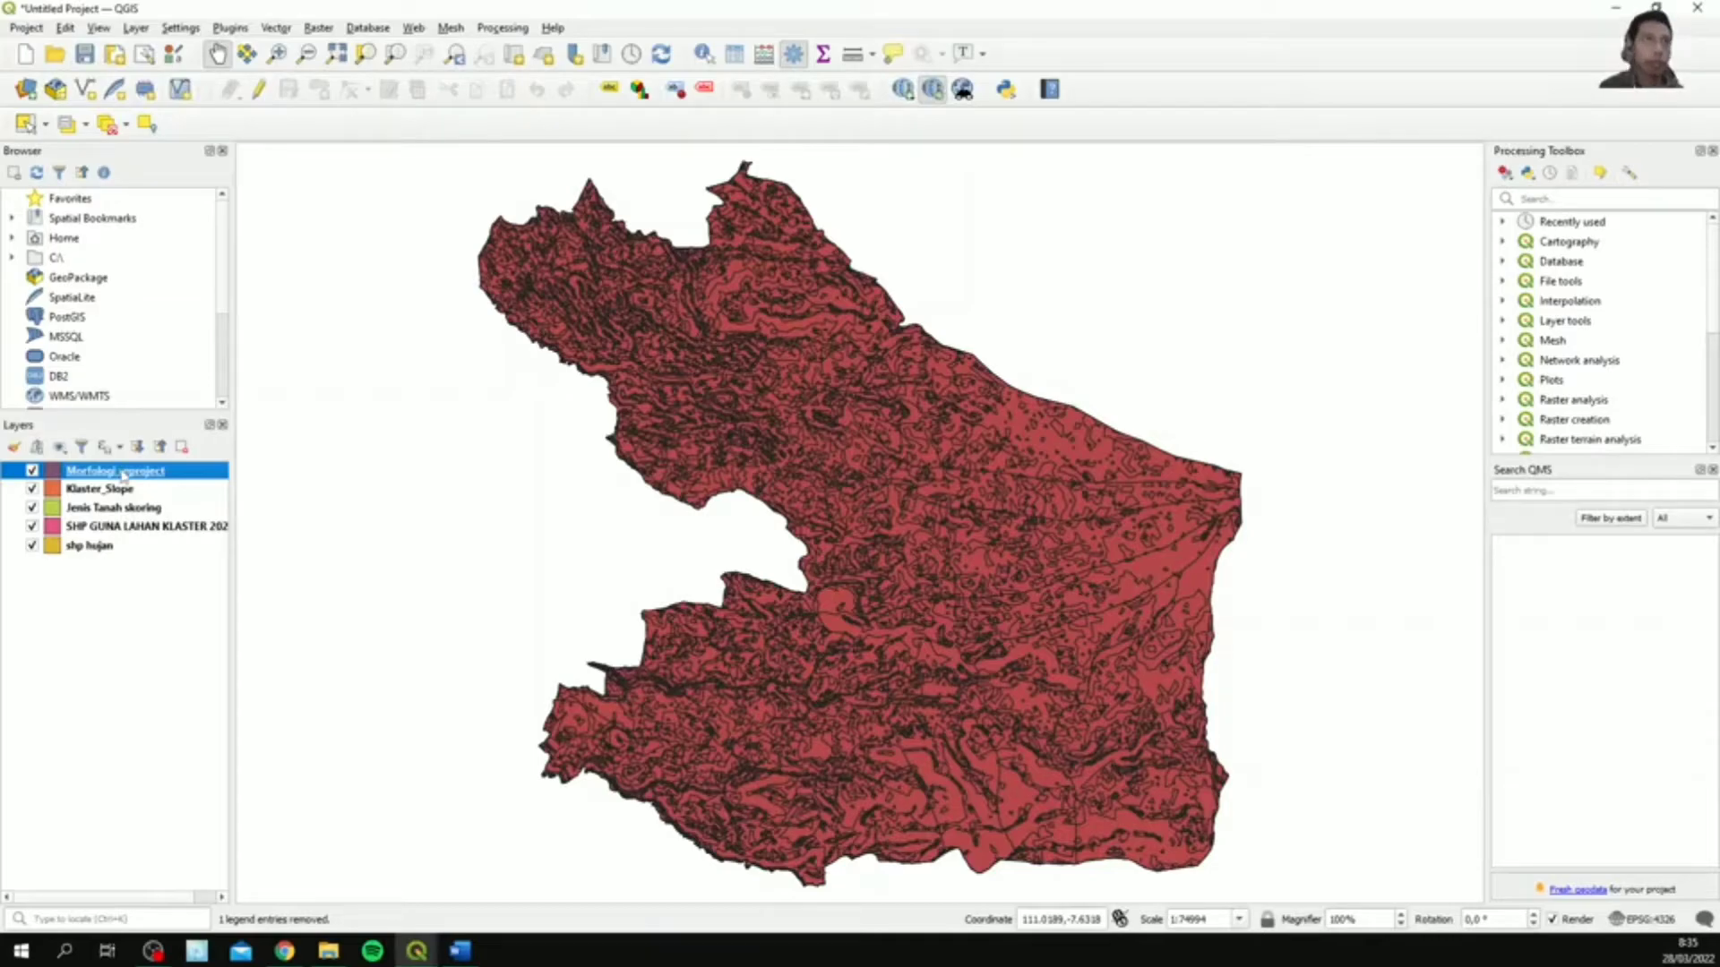
- Move the shp hujan layer directly above Jenis Tanah skoring in the layer order
click(135, 510)
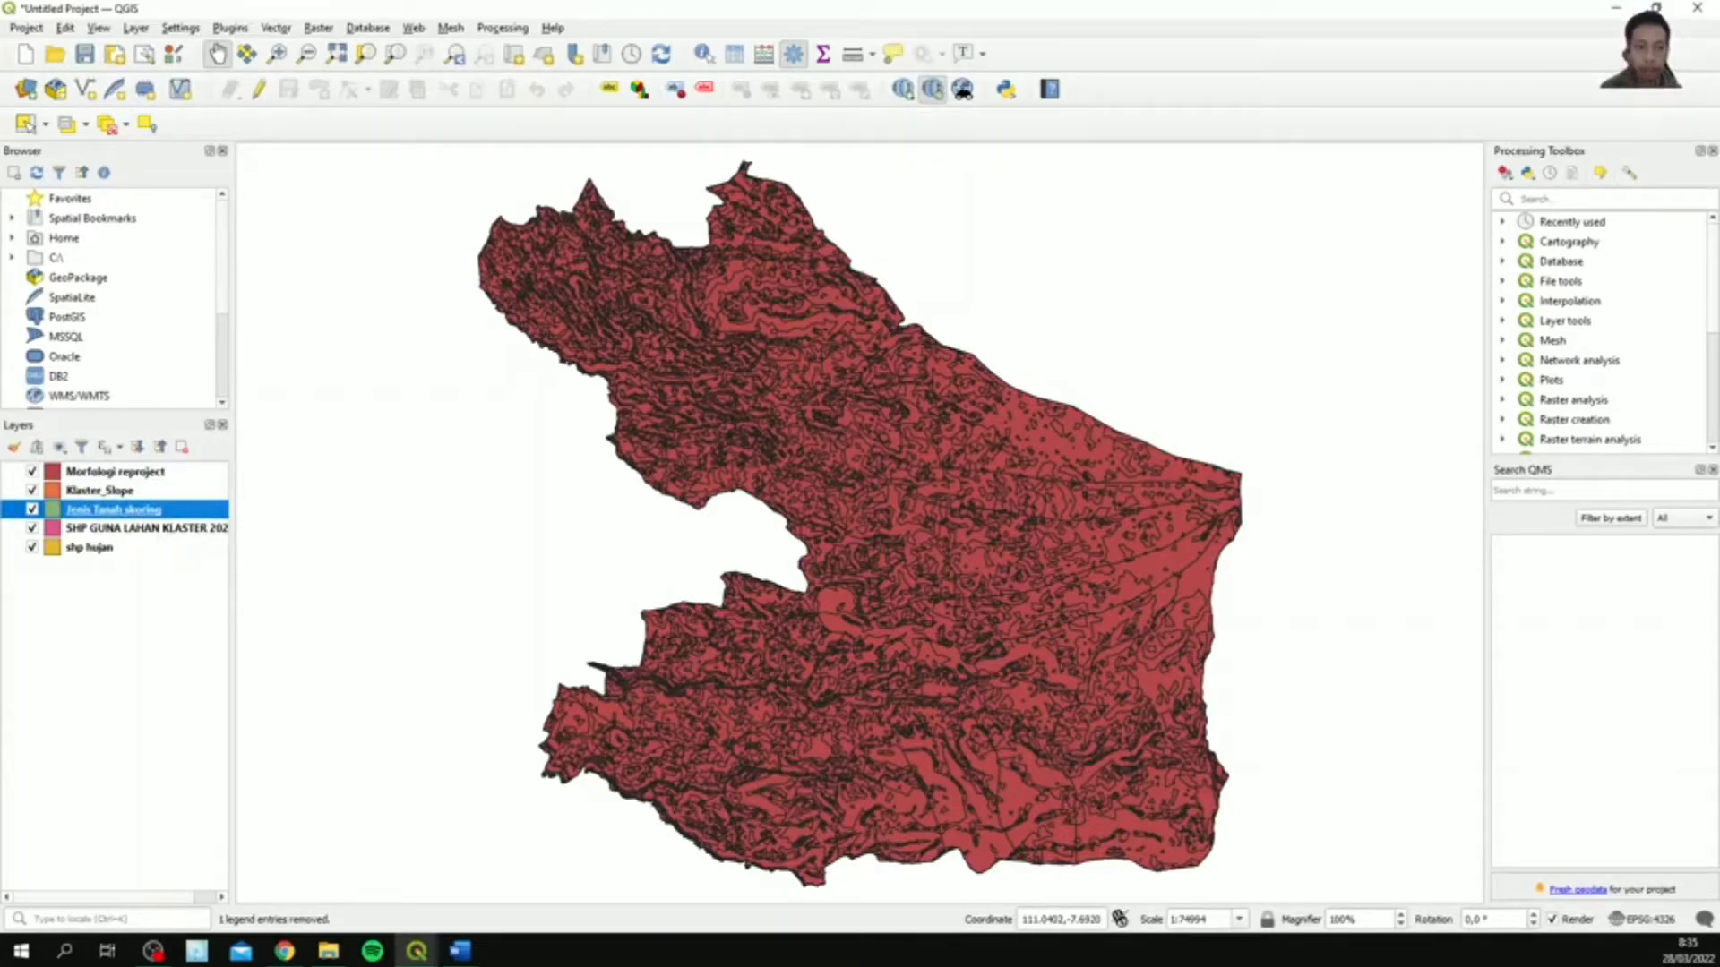
click(285, 951)
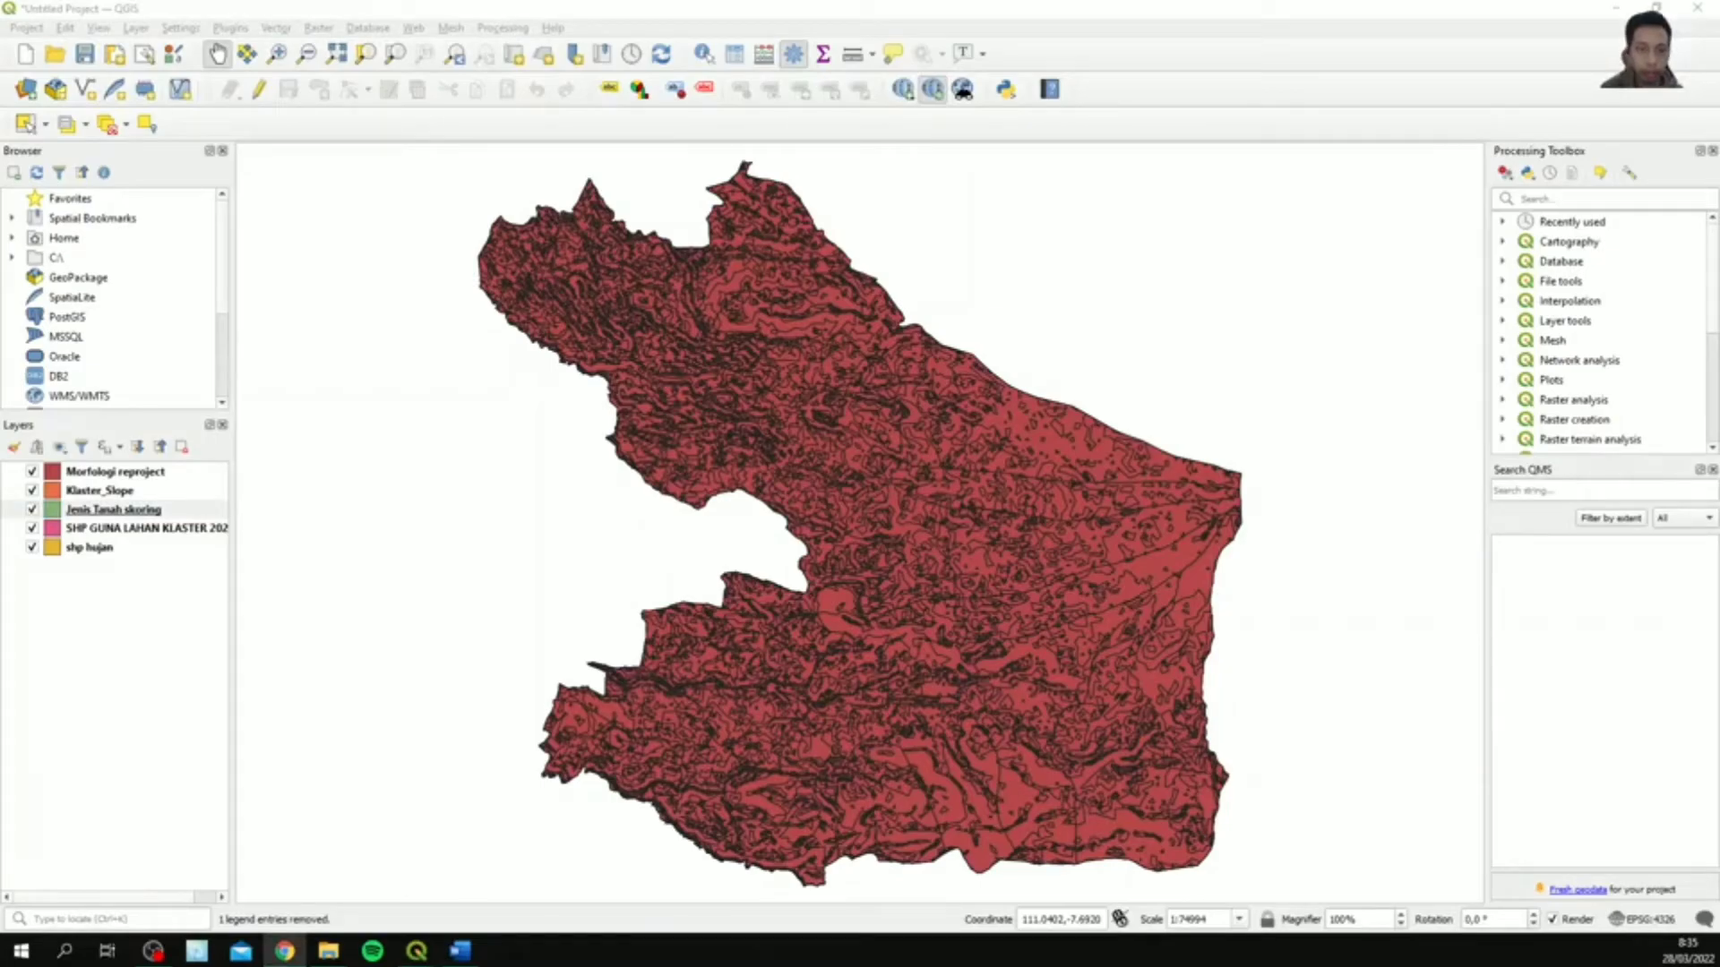
drag(115, 549, 157, 512)
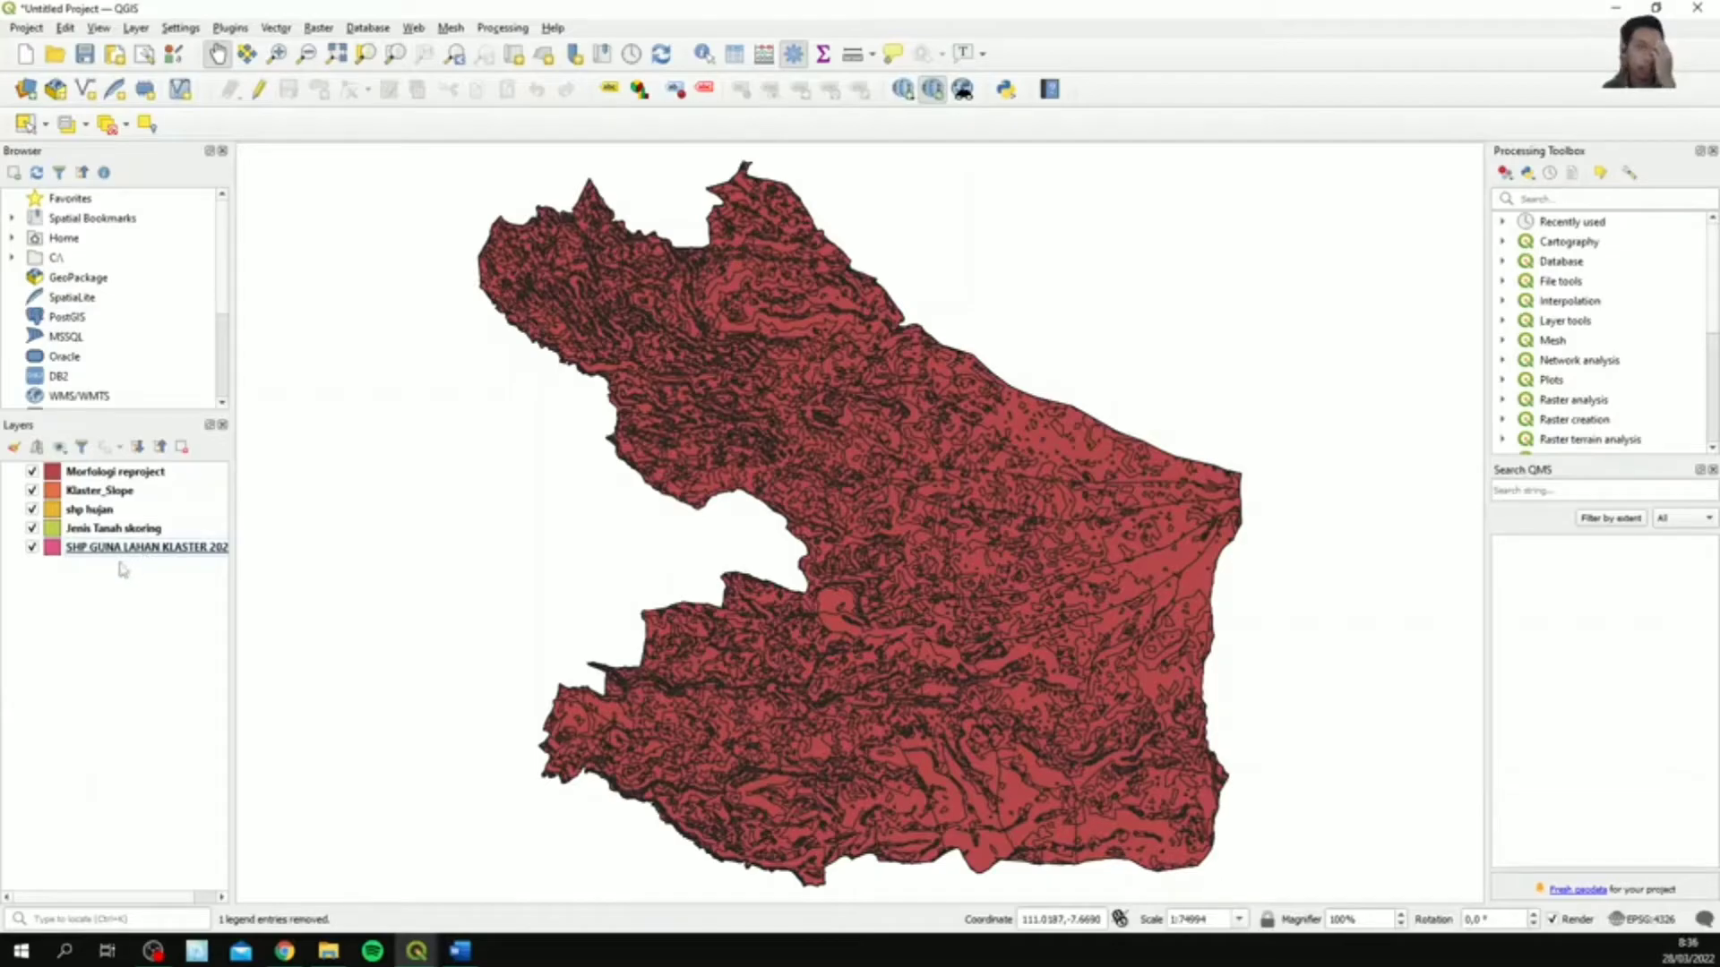
- Check the assigned coordinate reference systems of the Morfologi reproject, Klaster_Slope and shp hujan layers in their source properties
click(126, 472)
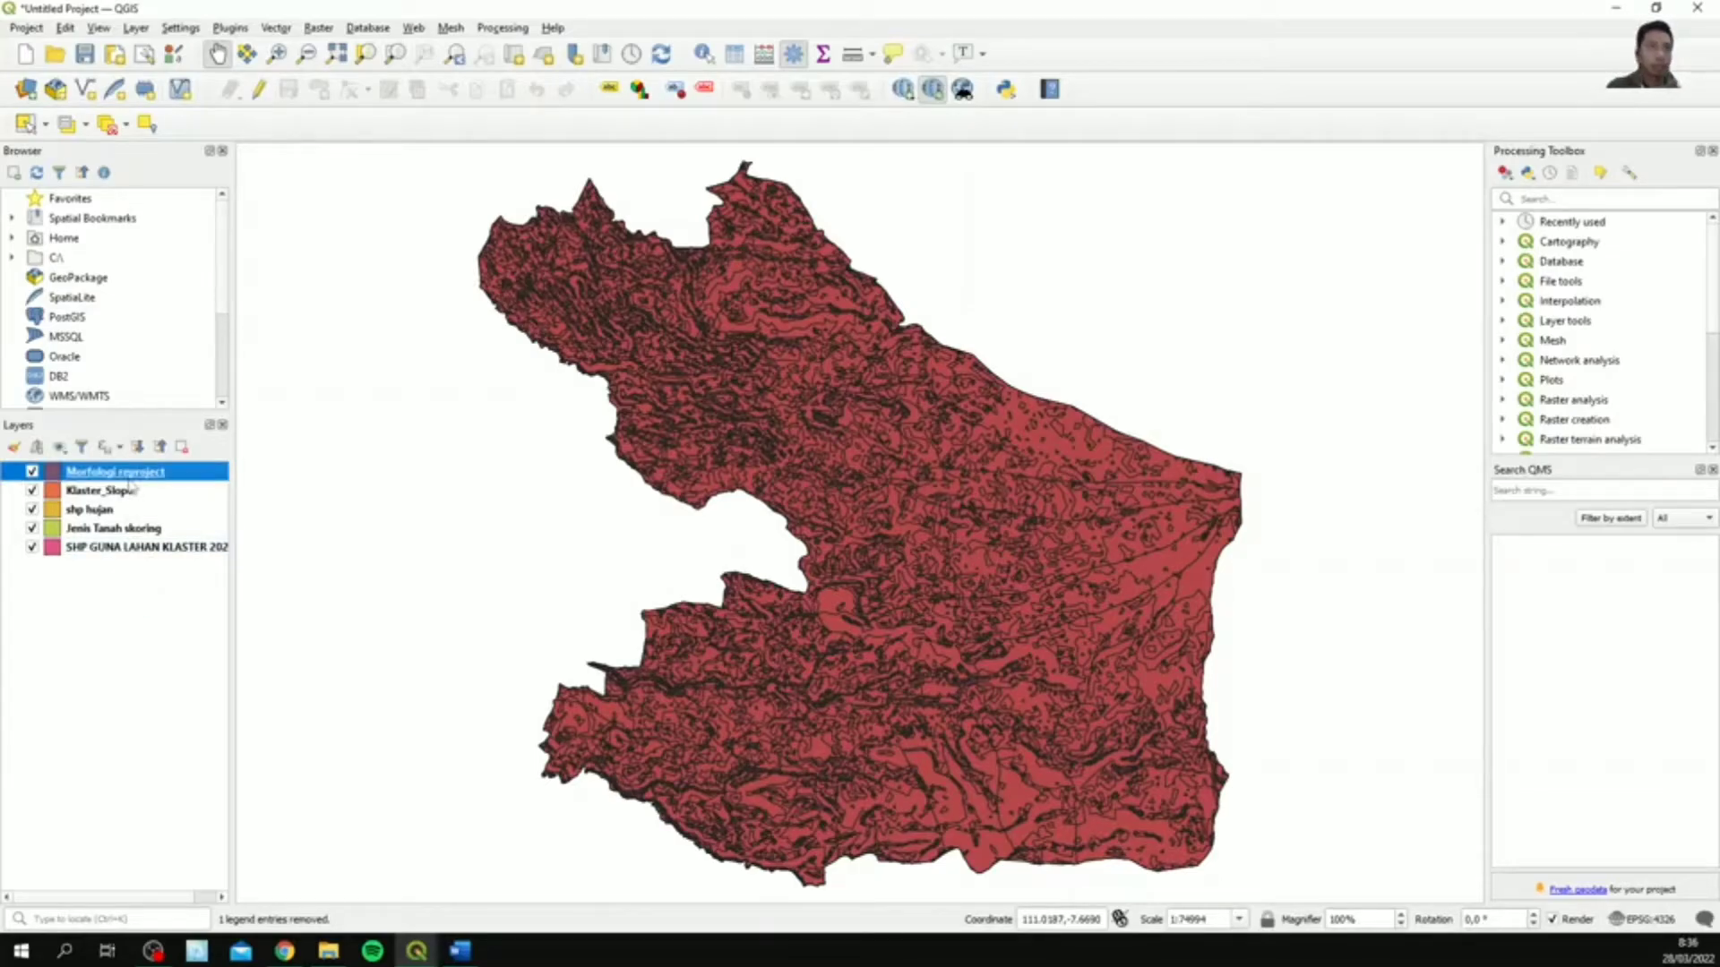
right_click(130, 472)
click(218, 886)
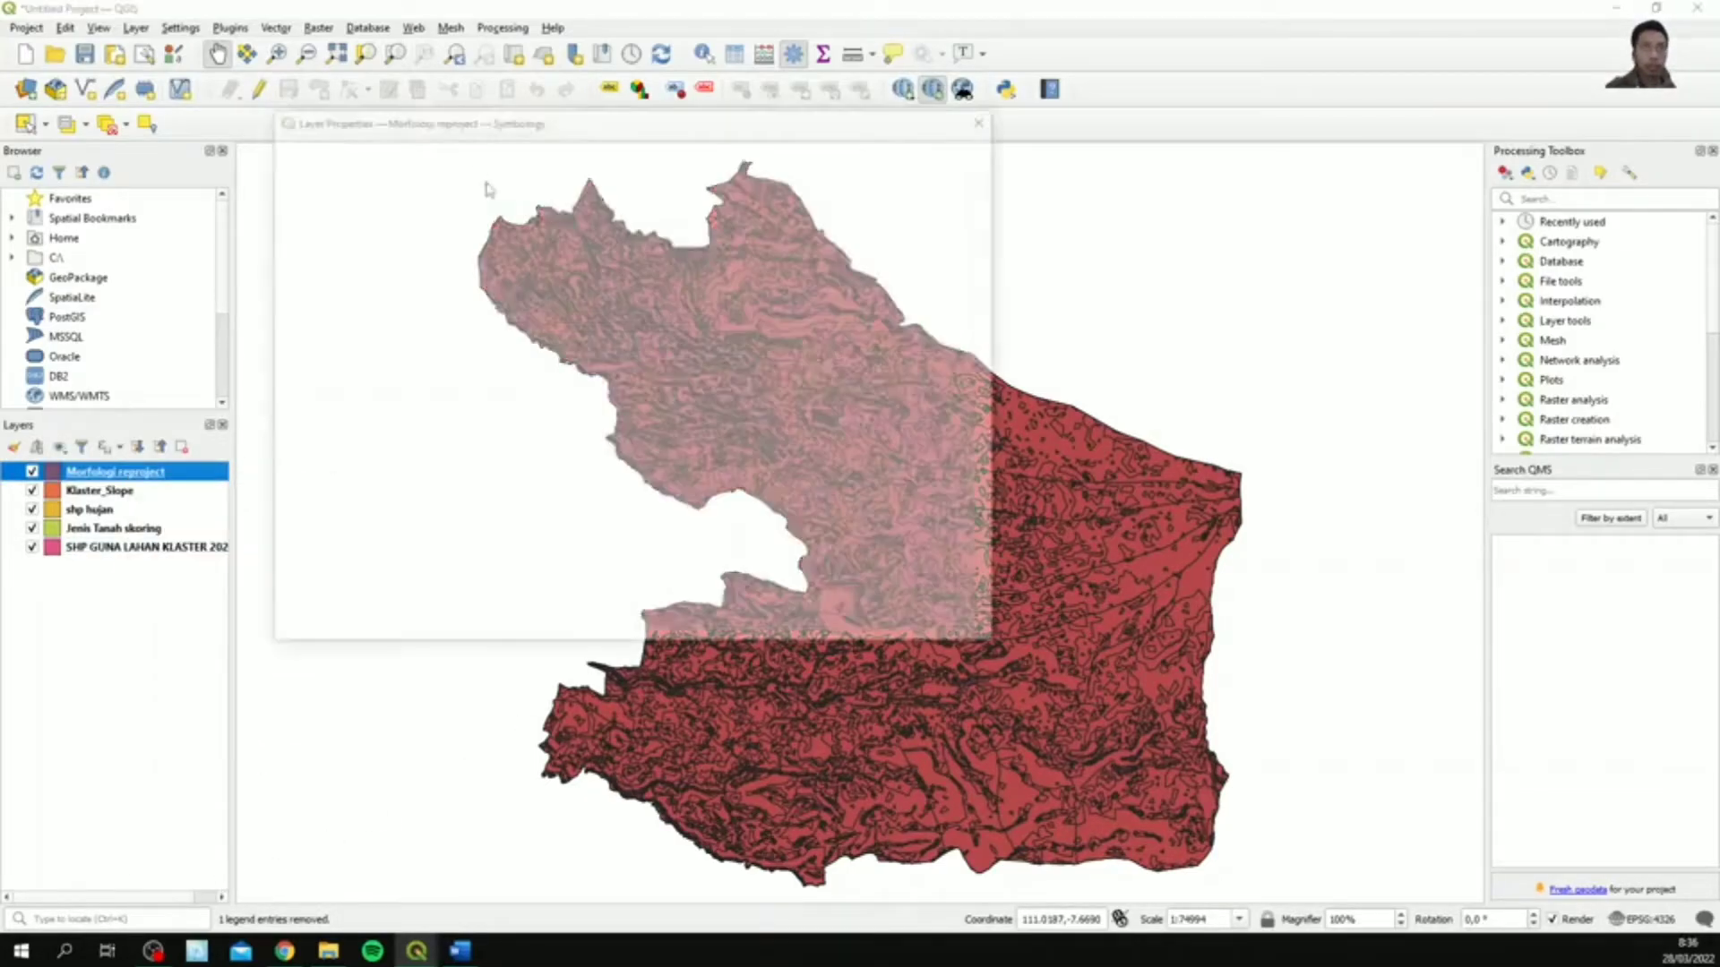
click(308, 215)
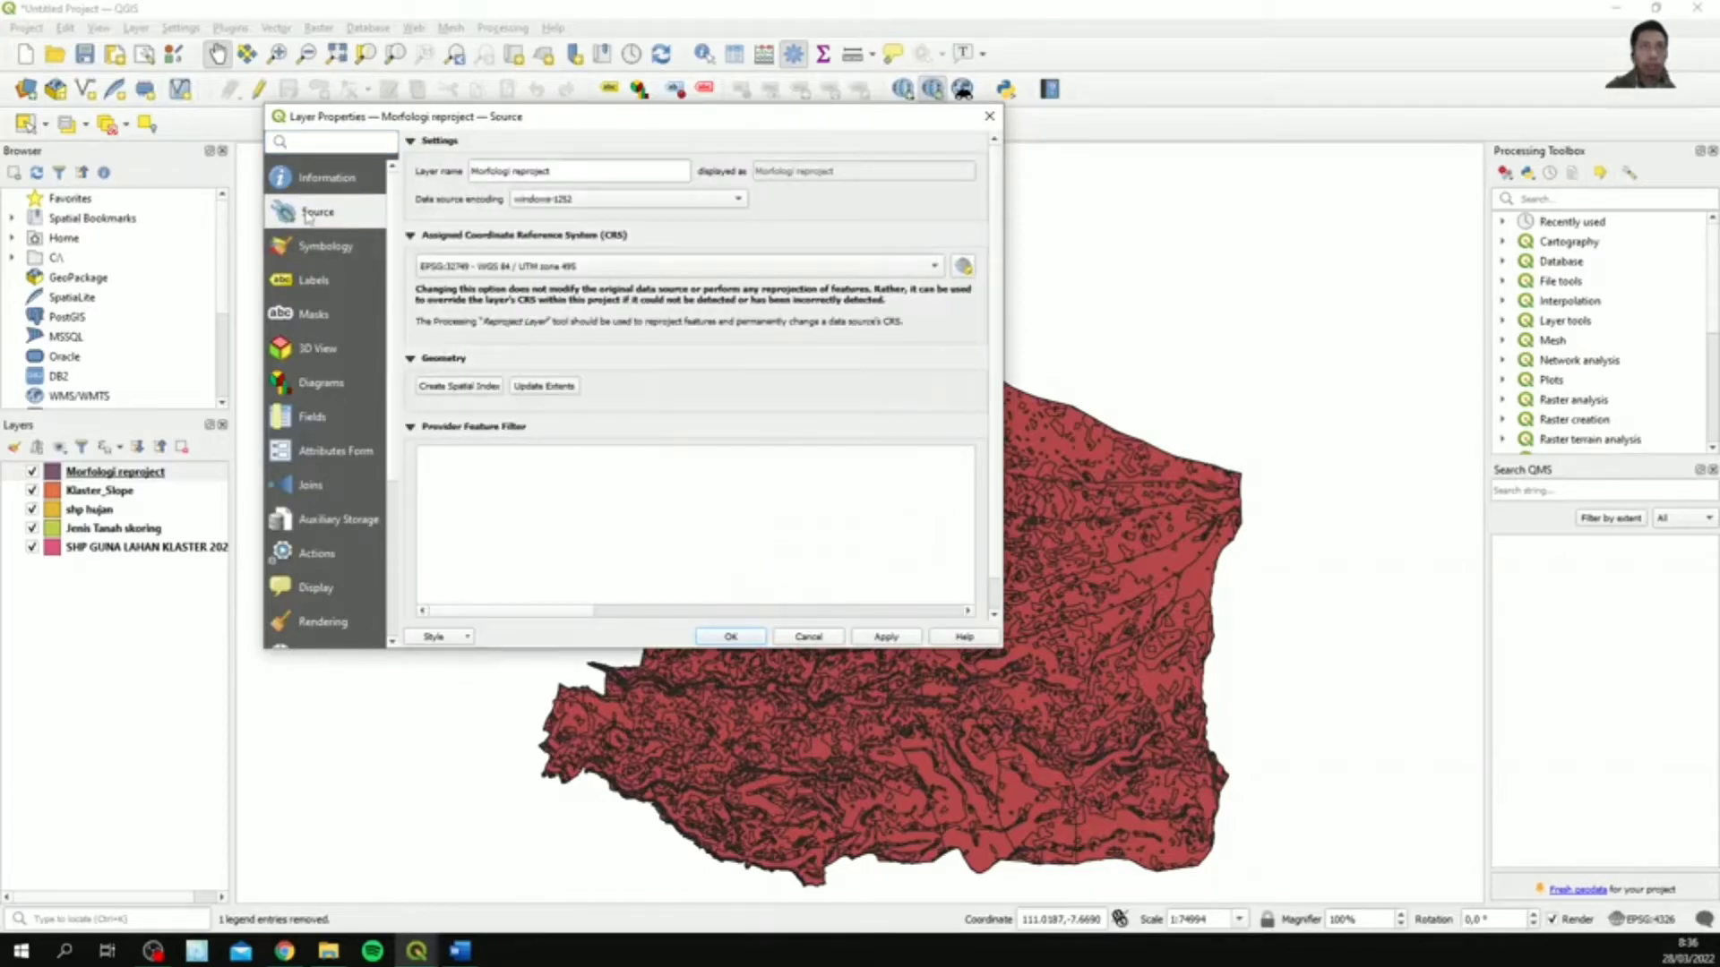
click(989, 115)
right_click(147, 491)
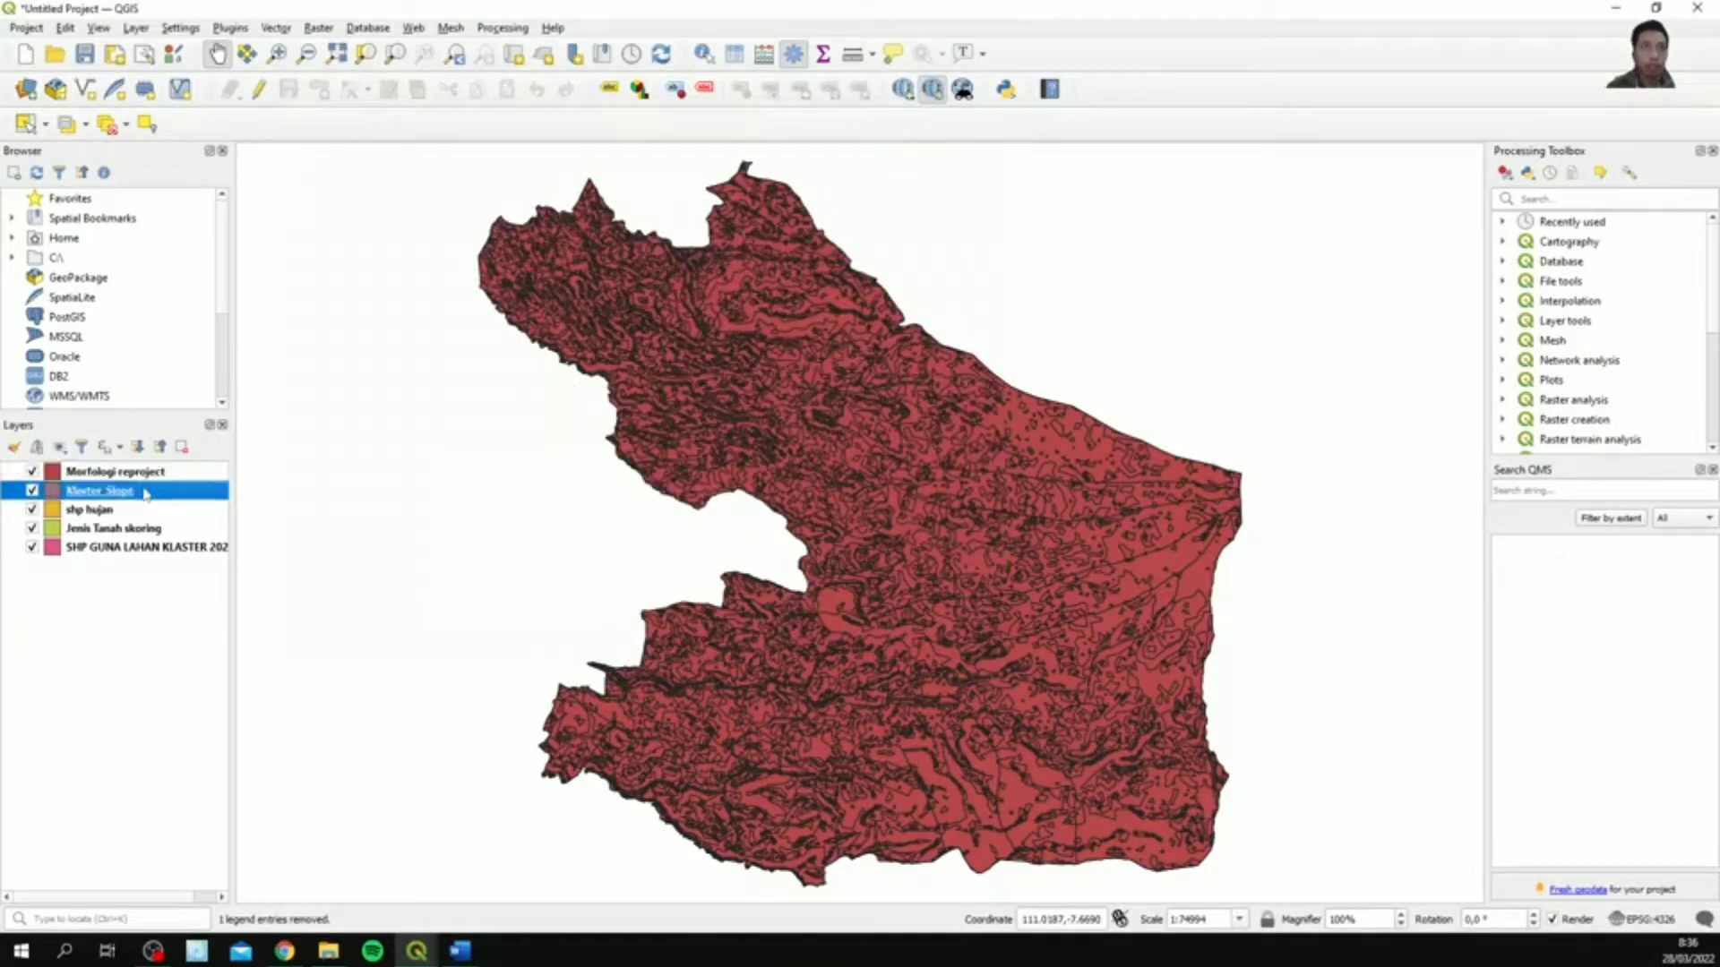
click(257, 385)
click(989, 116)
right_click(154, 508)
click(215, 415)
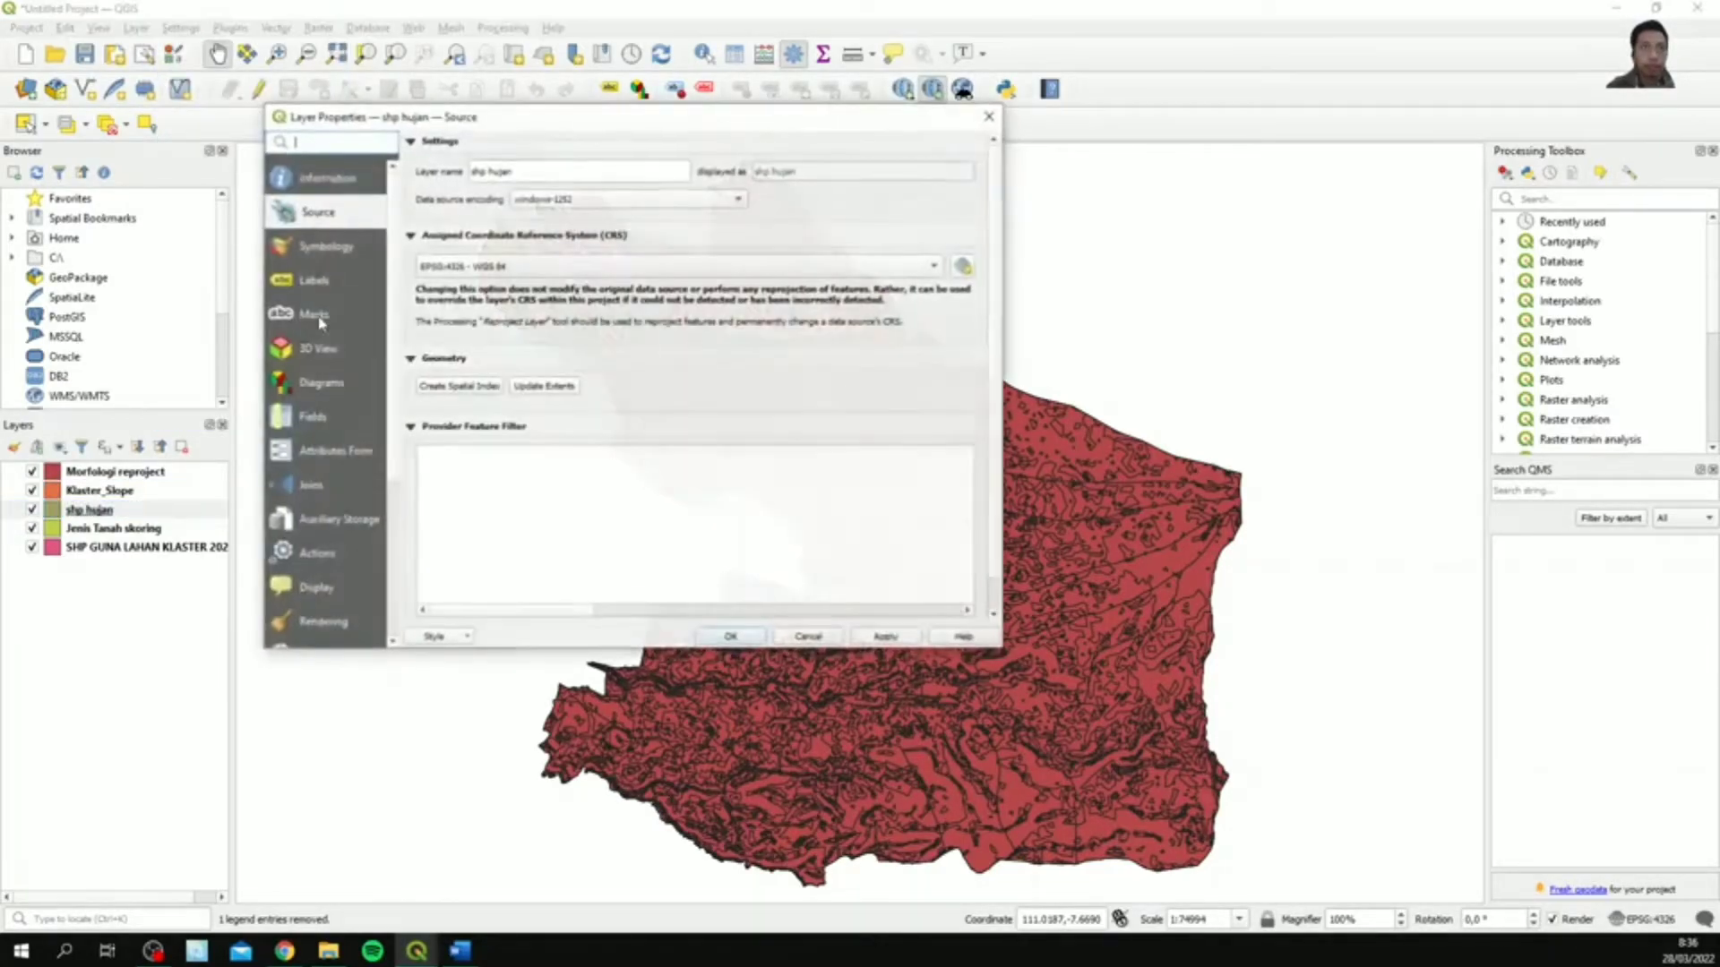
click(988, 116)
- Check the assigned coordinate reference systems of the Jenis Tanah skoring and SHP GUNA LAHAN KLASTER layers
click(117, 529)
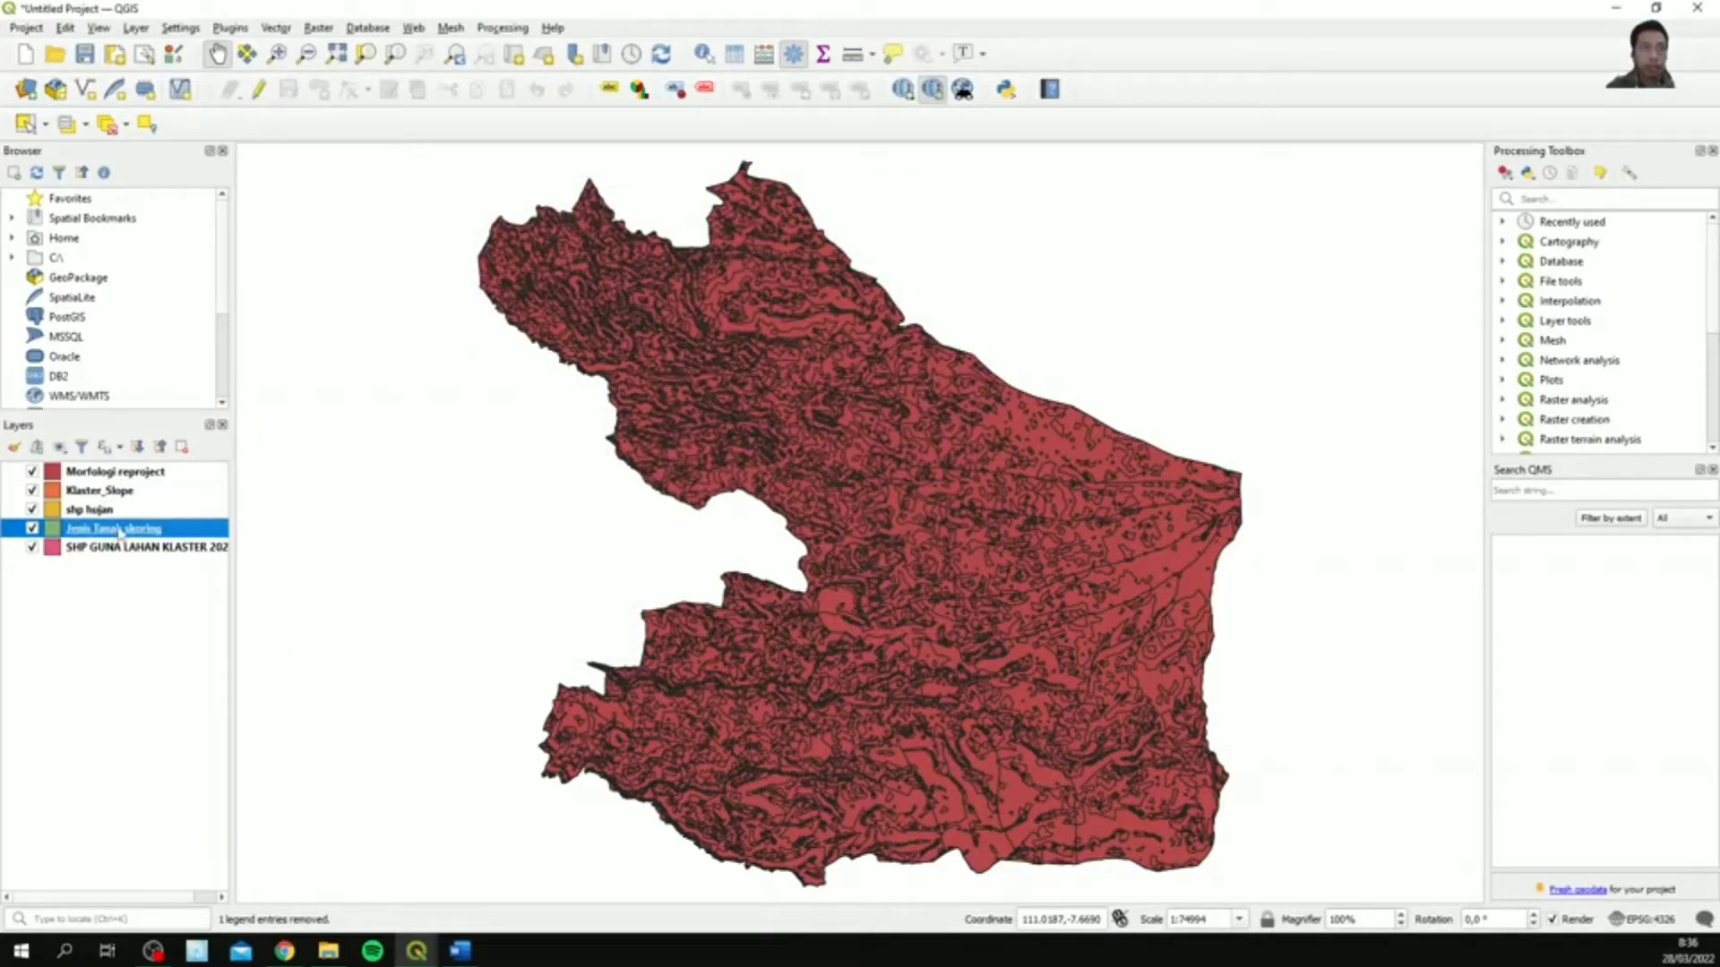
right_click(125, 533)
click(174, 436)
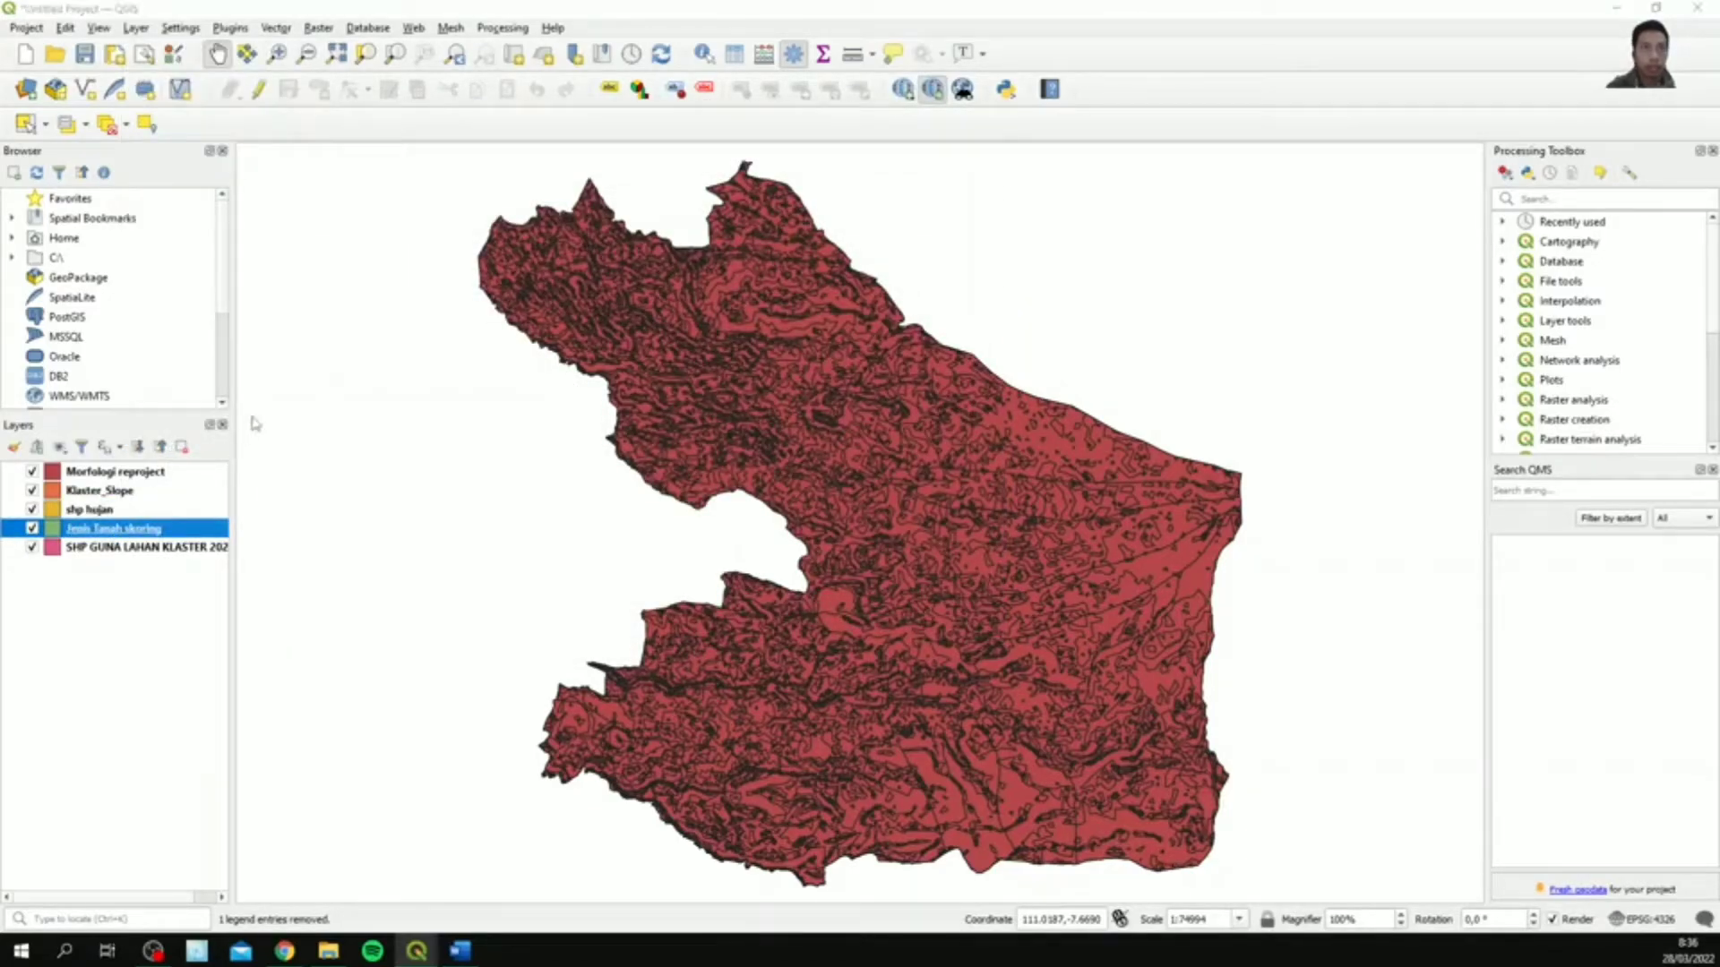
click(989, 116)
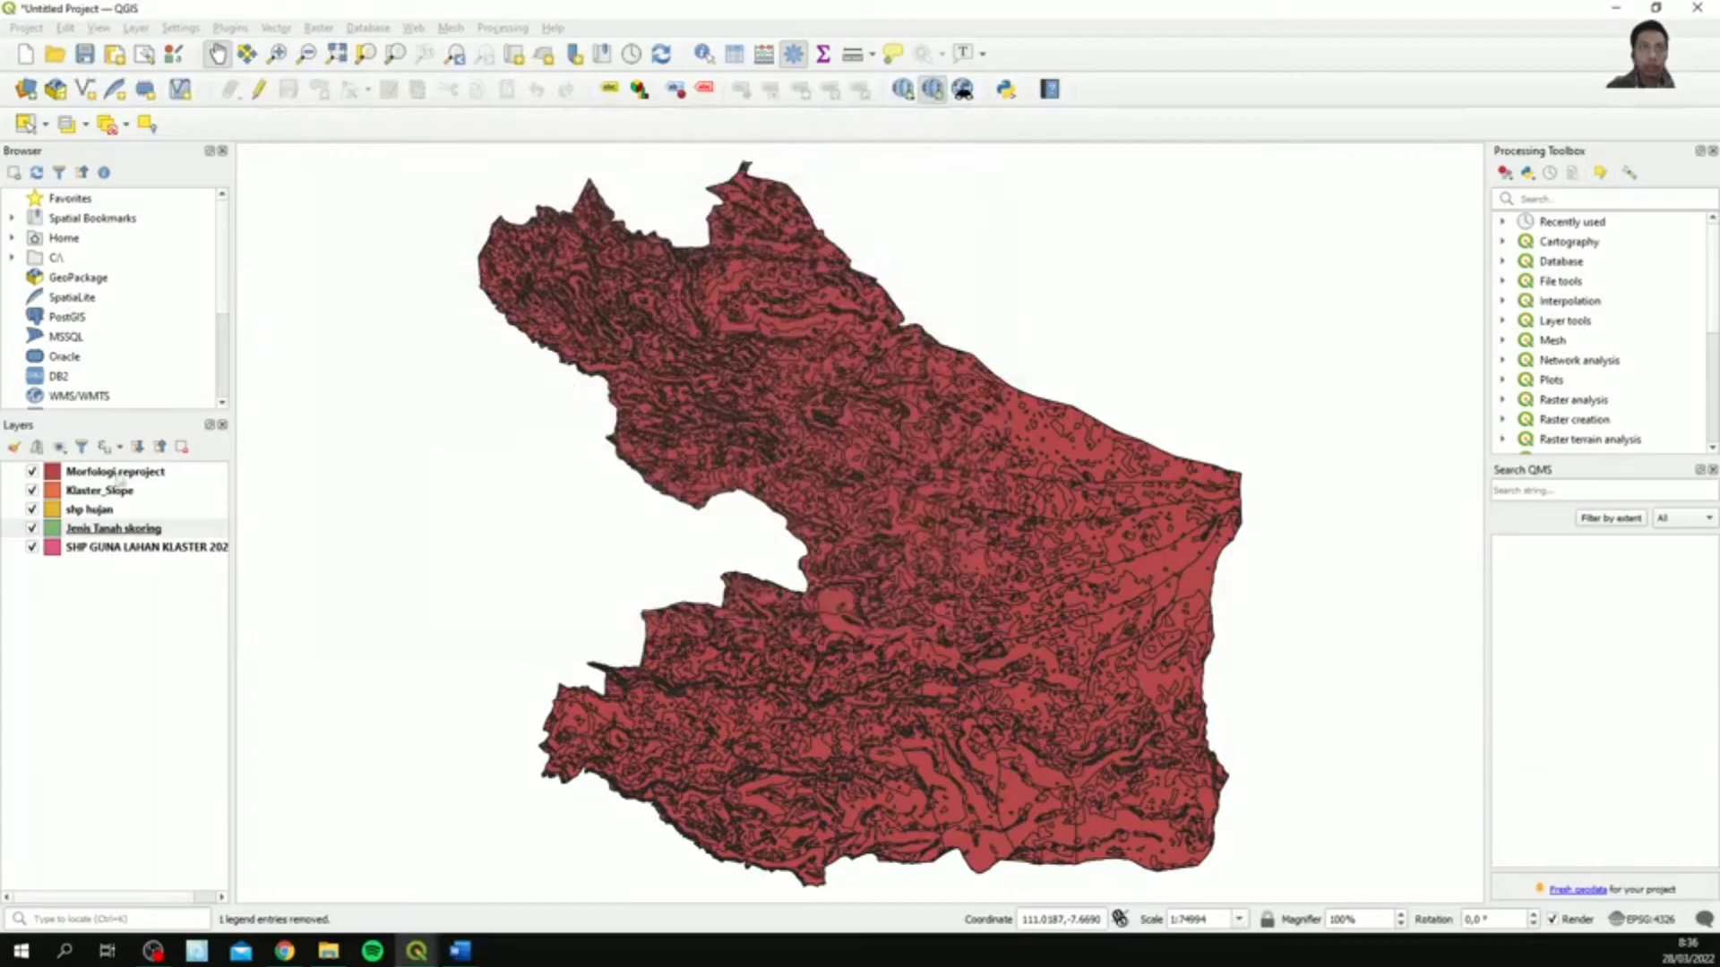
click(147, 547)
right_click(157, 548)
click(166, 453)
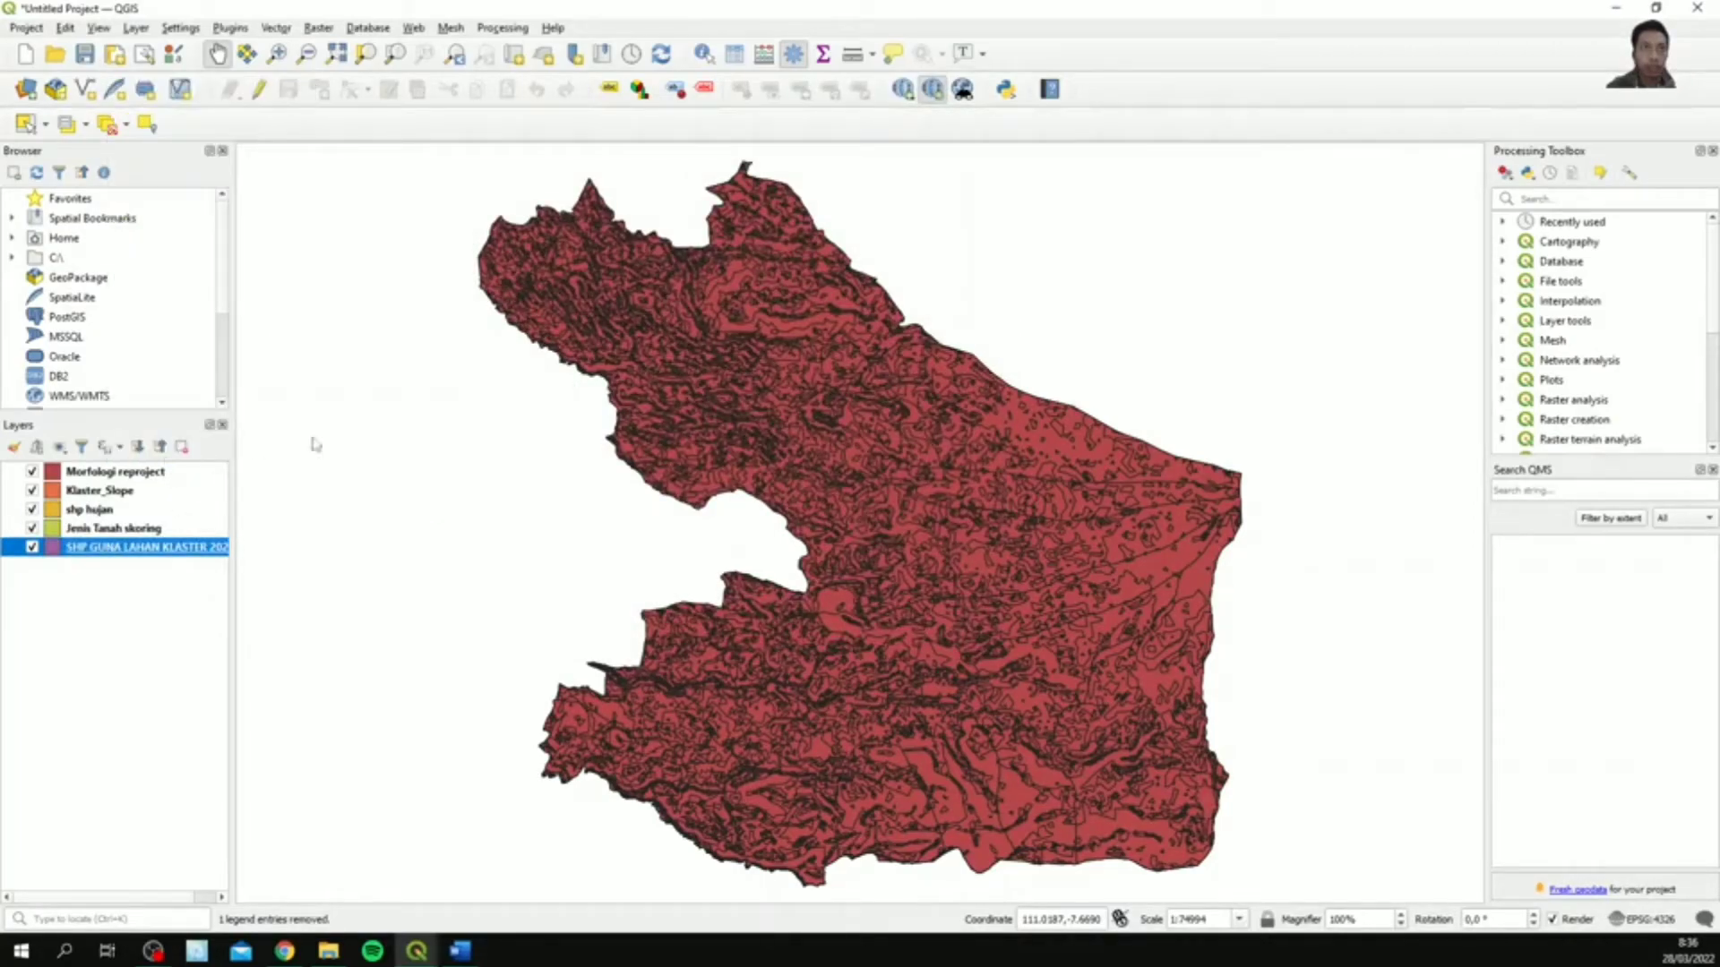
click(986, 116)
- Start the Reproject Layer vector tool with shp hujan as the input layer
click(276, 28)
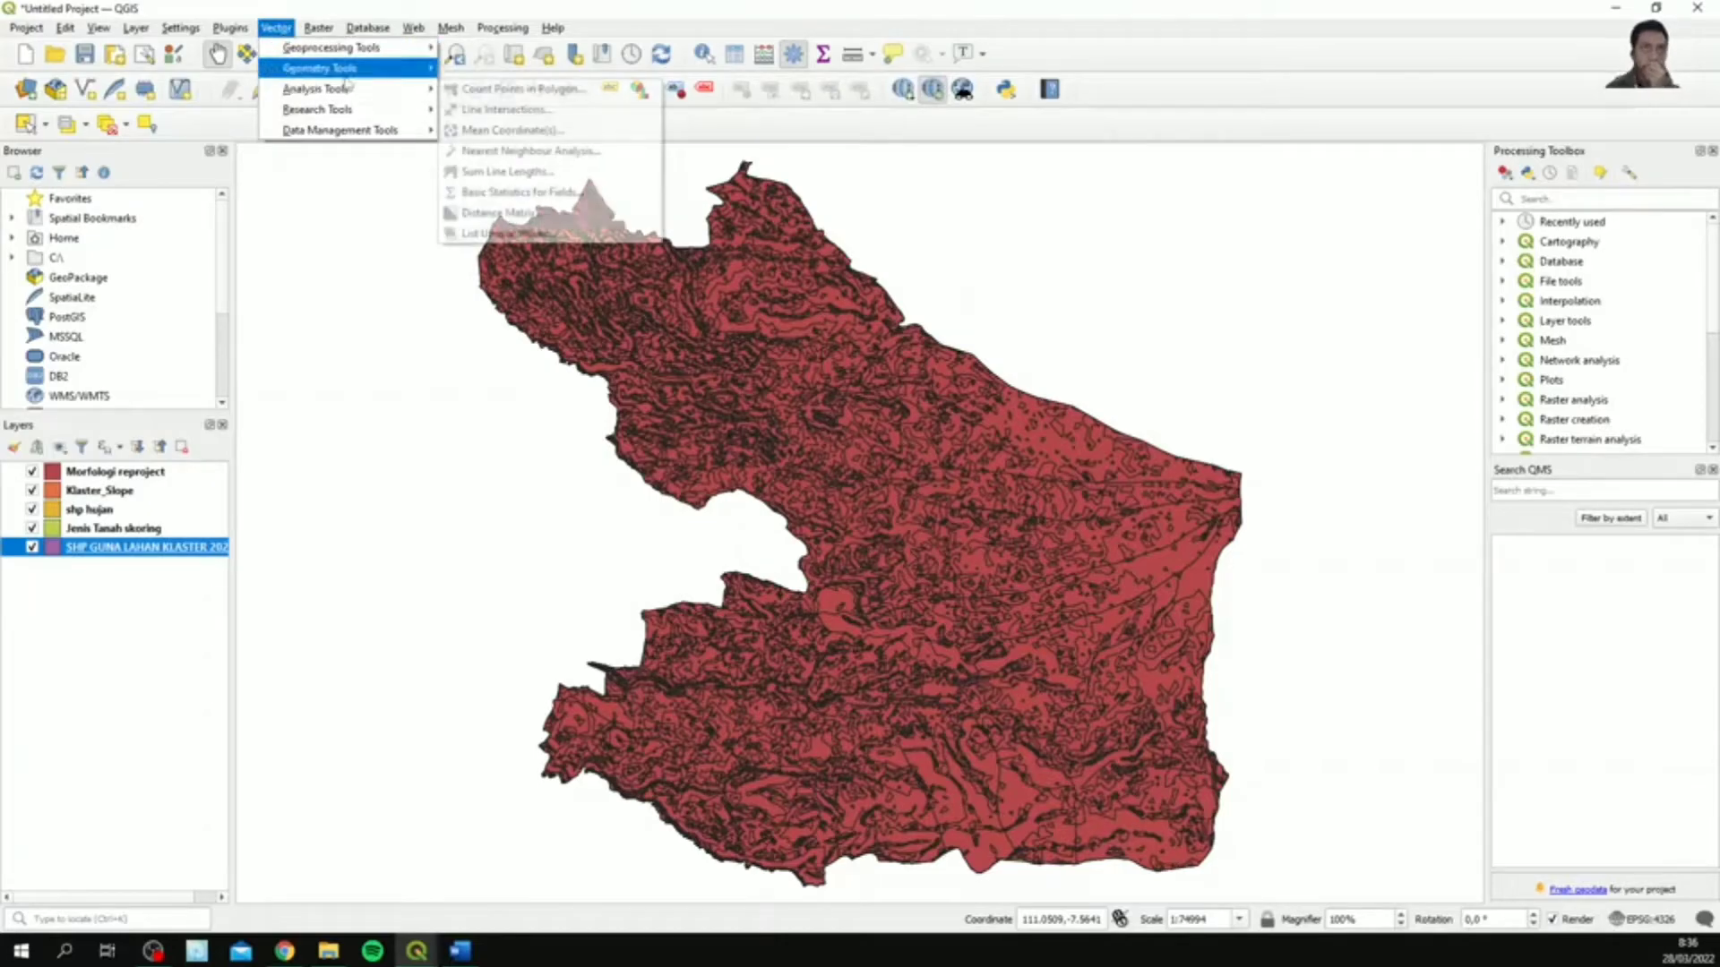
mouse_move(349, 129)
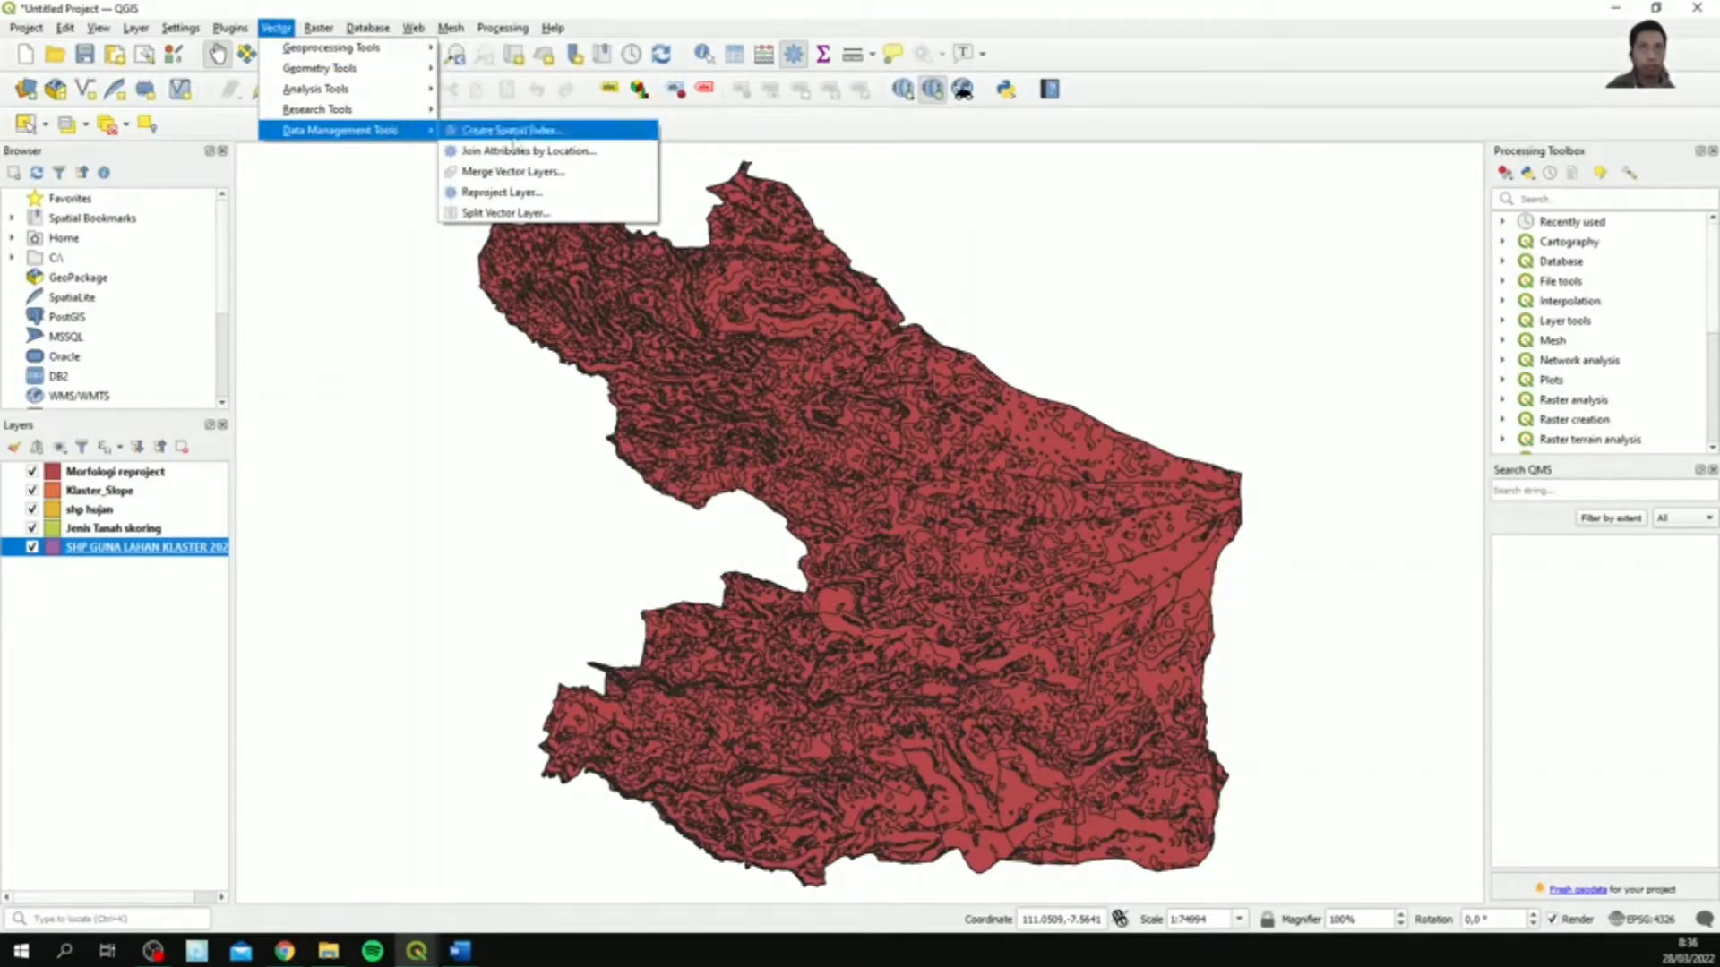
click(515, 192)
click(655, 315)
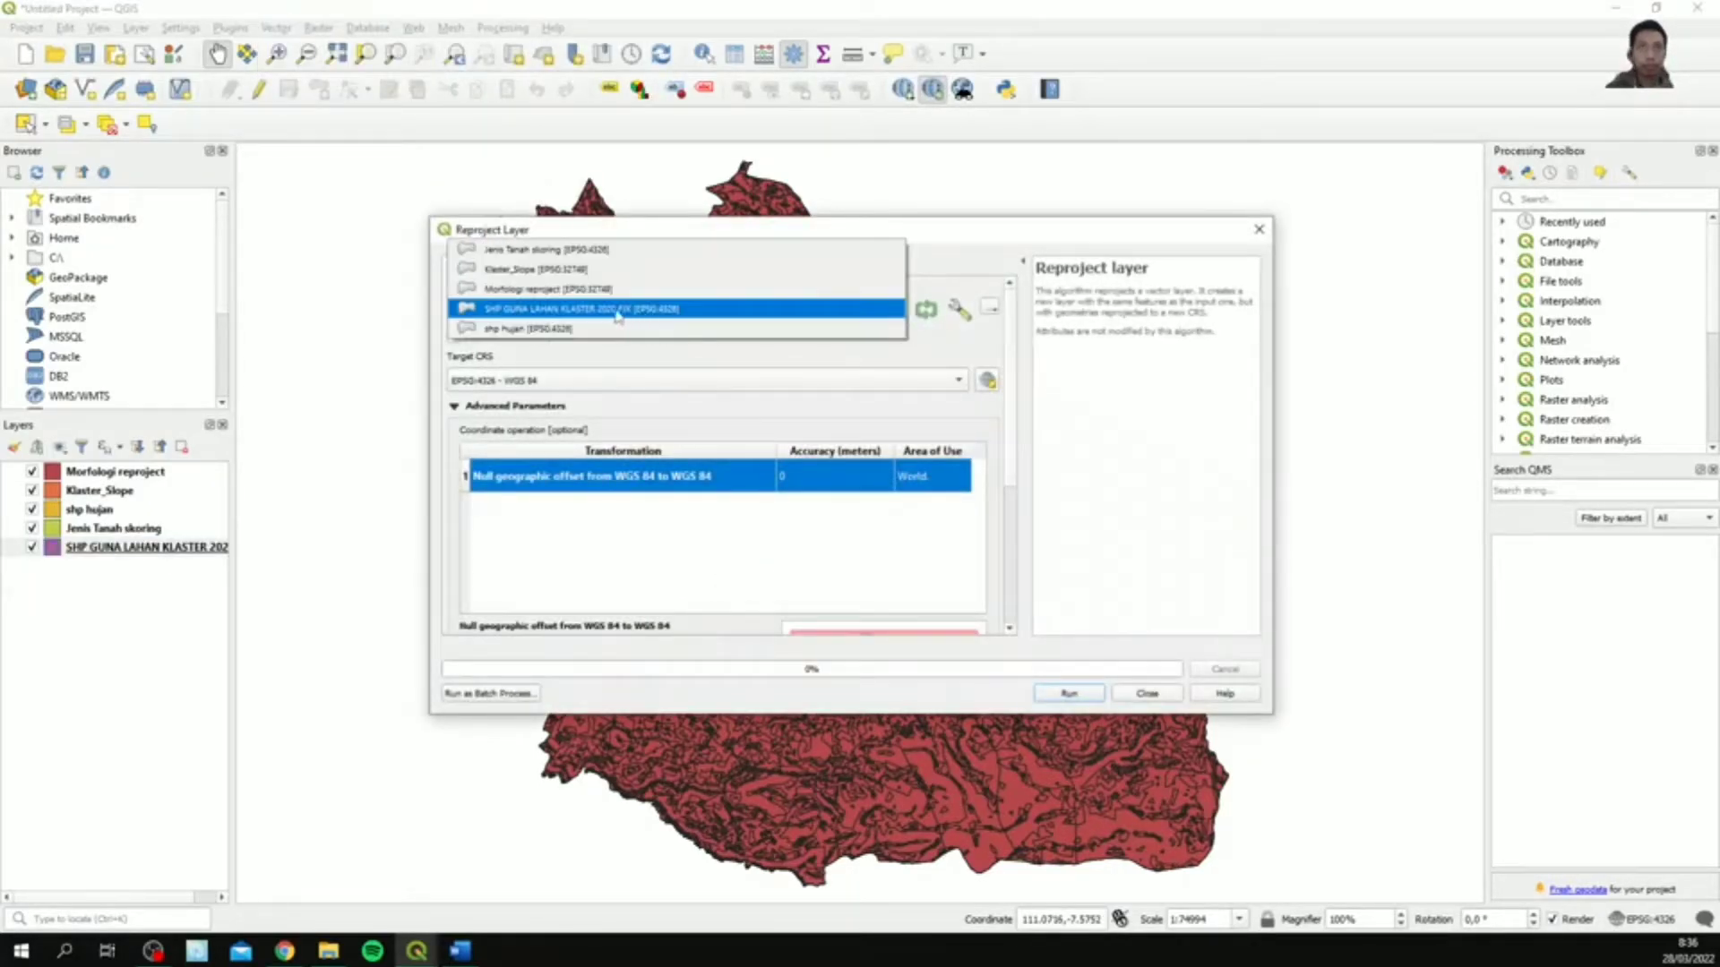
click(582, 329)
click(595, 380)
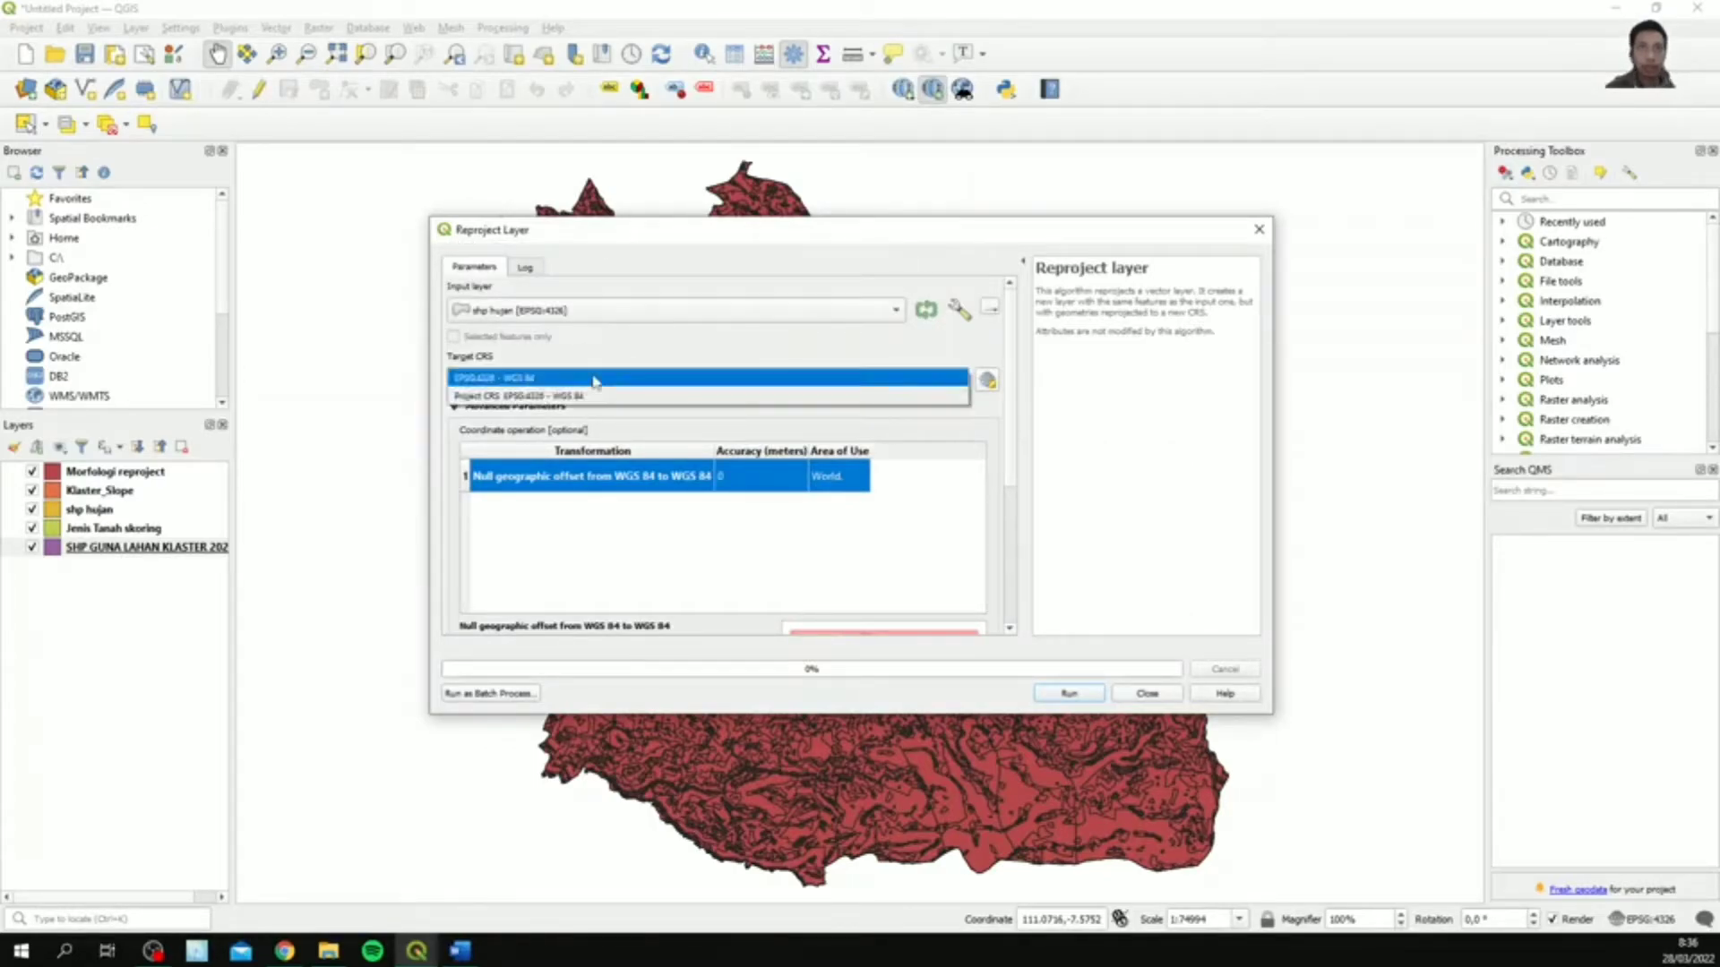
click(810, 378)
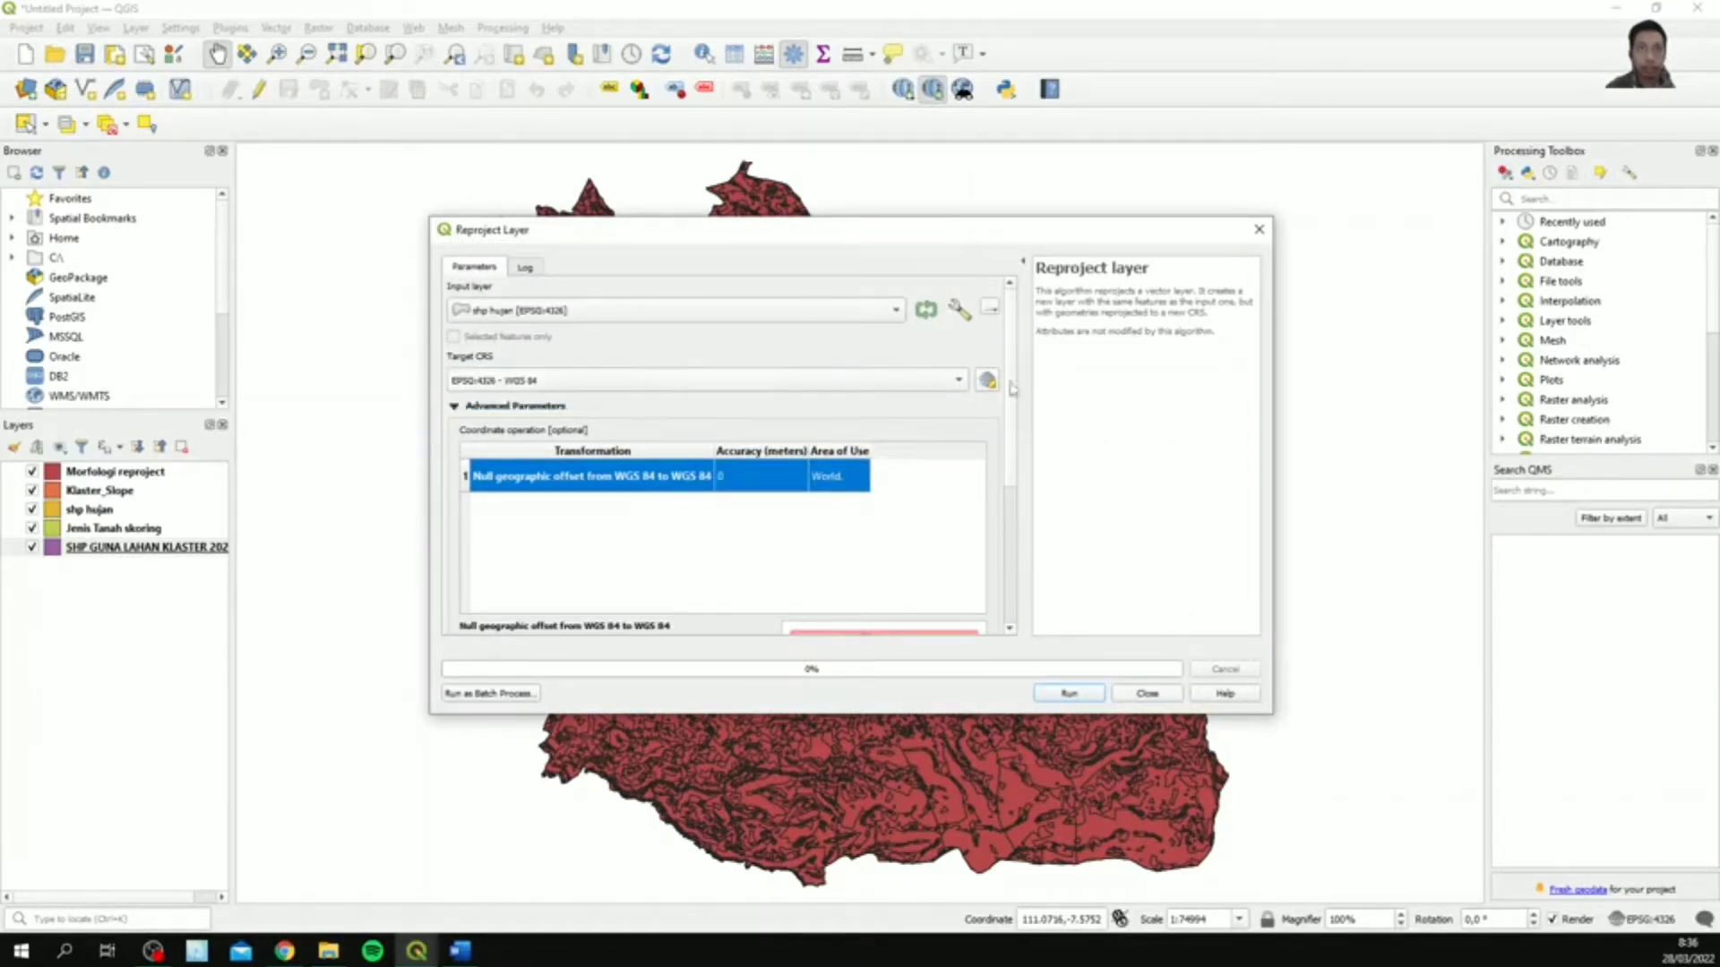
- Set the target CRS for the shp hujan reprojection to WGS 84 / UTM zone 49S (EPSG:32749)
click(987, 382)
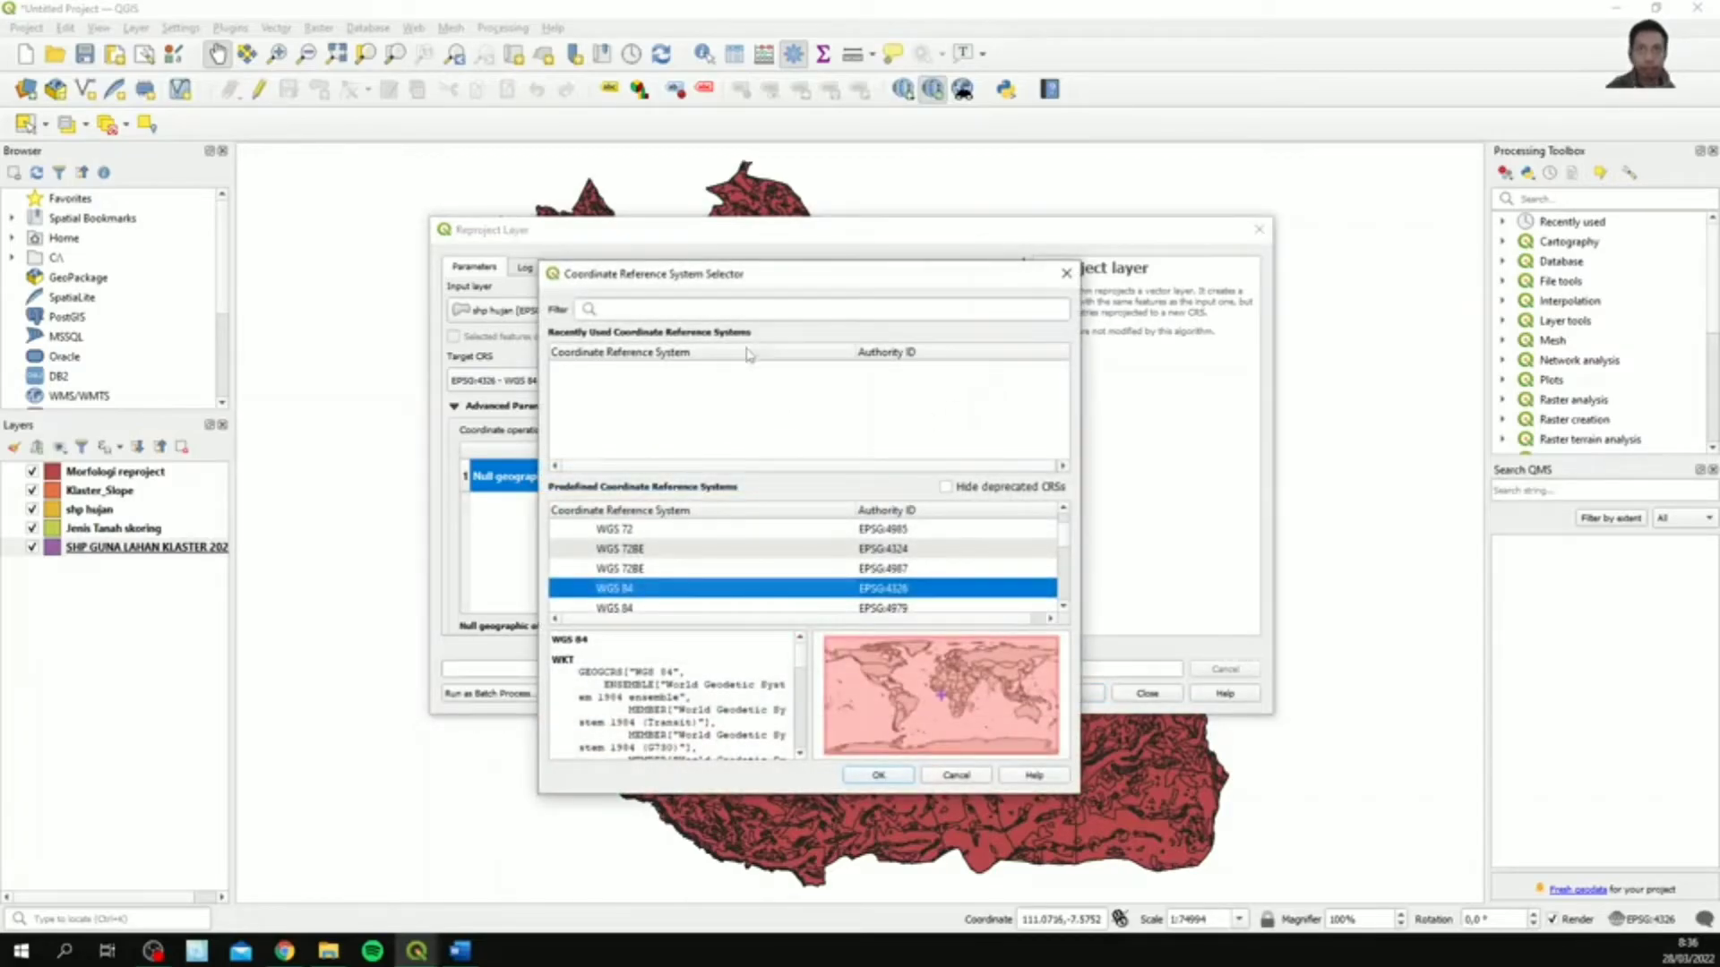
click(720, 308)
text(utm zone)
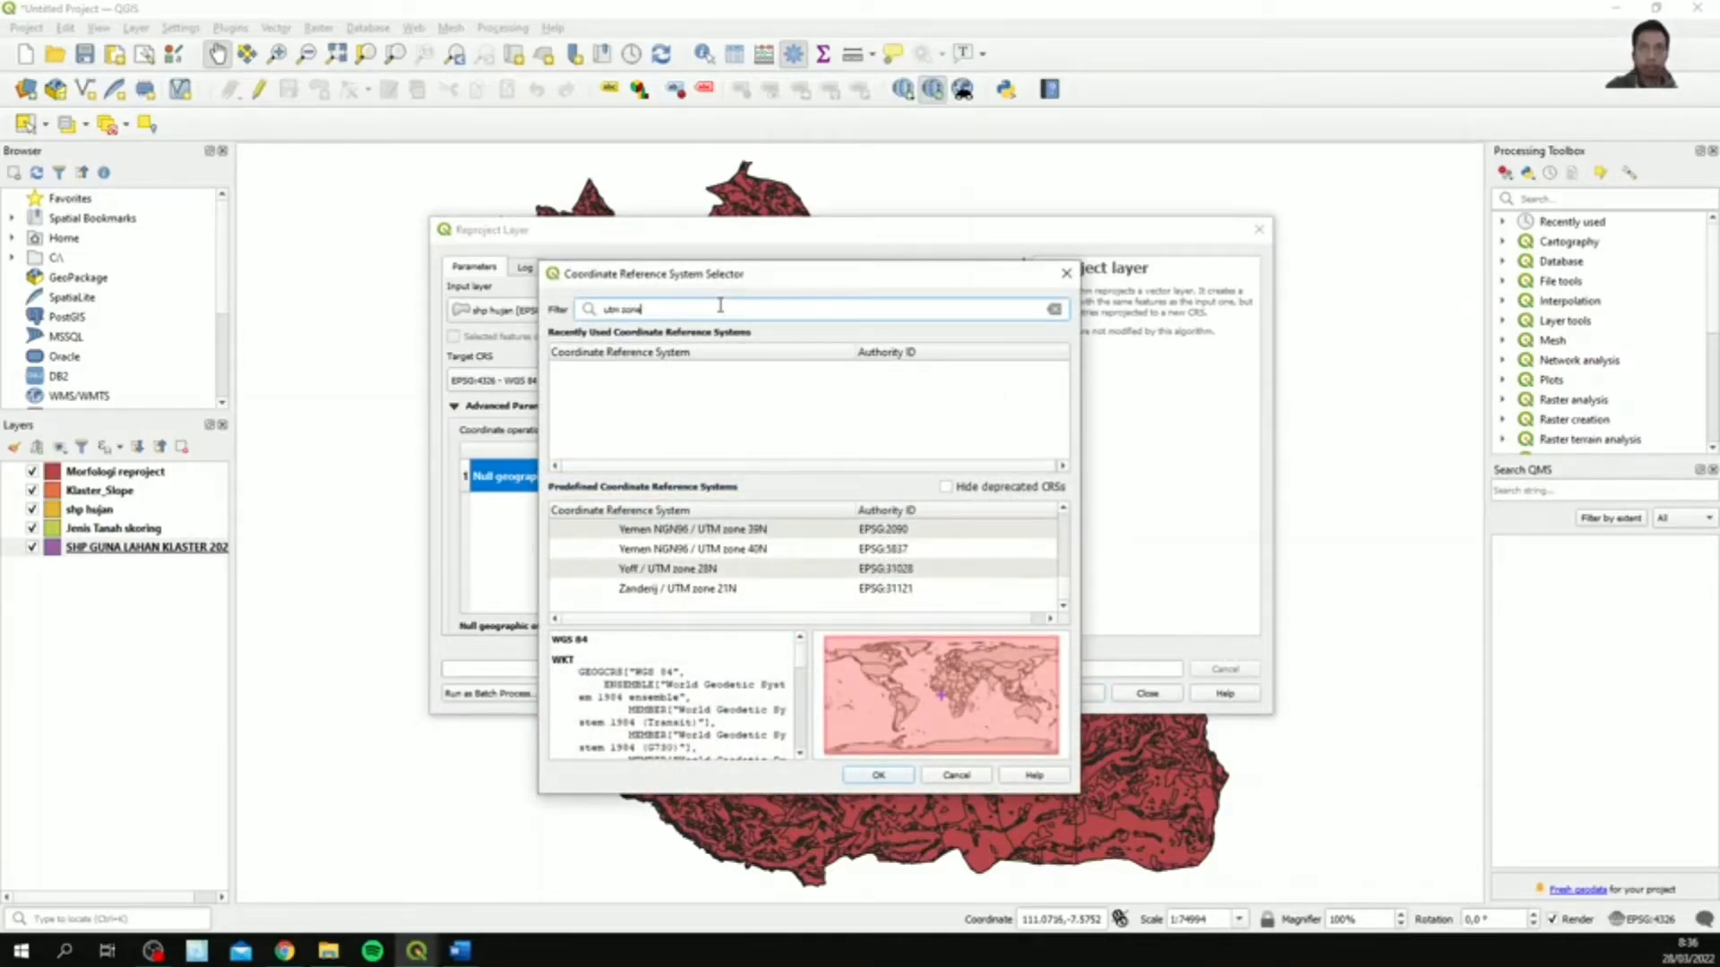
text( 49s)
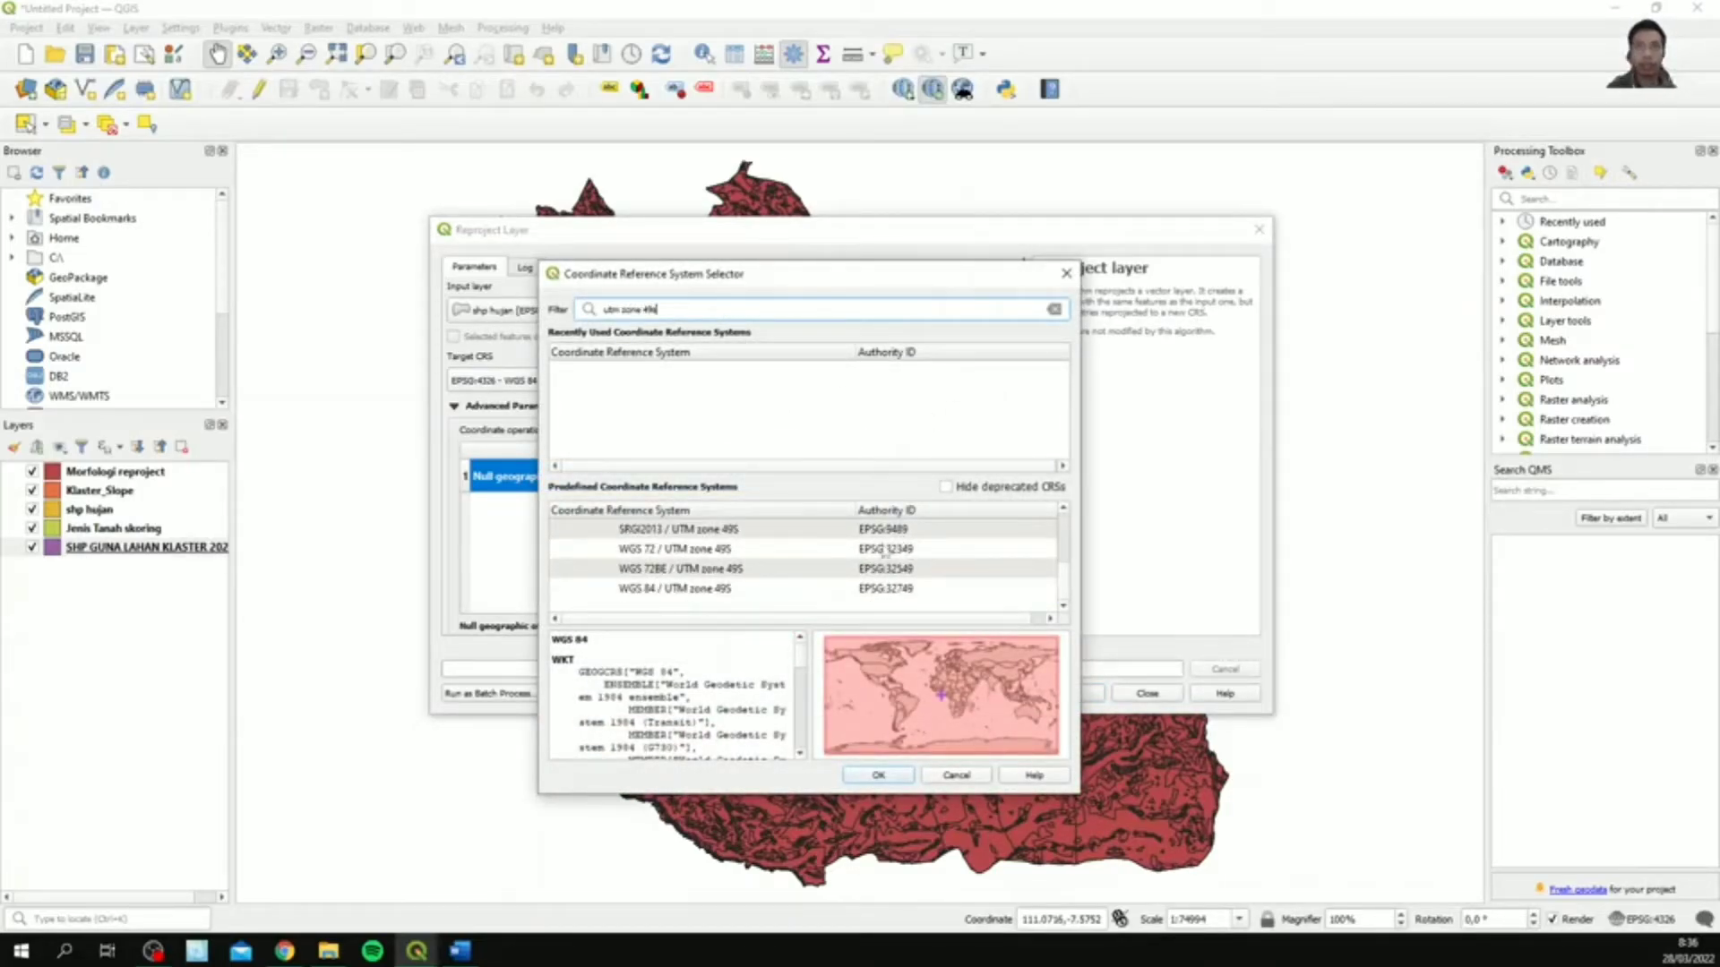
click(732, 591)
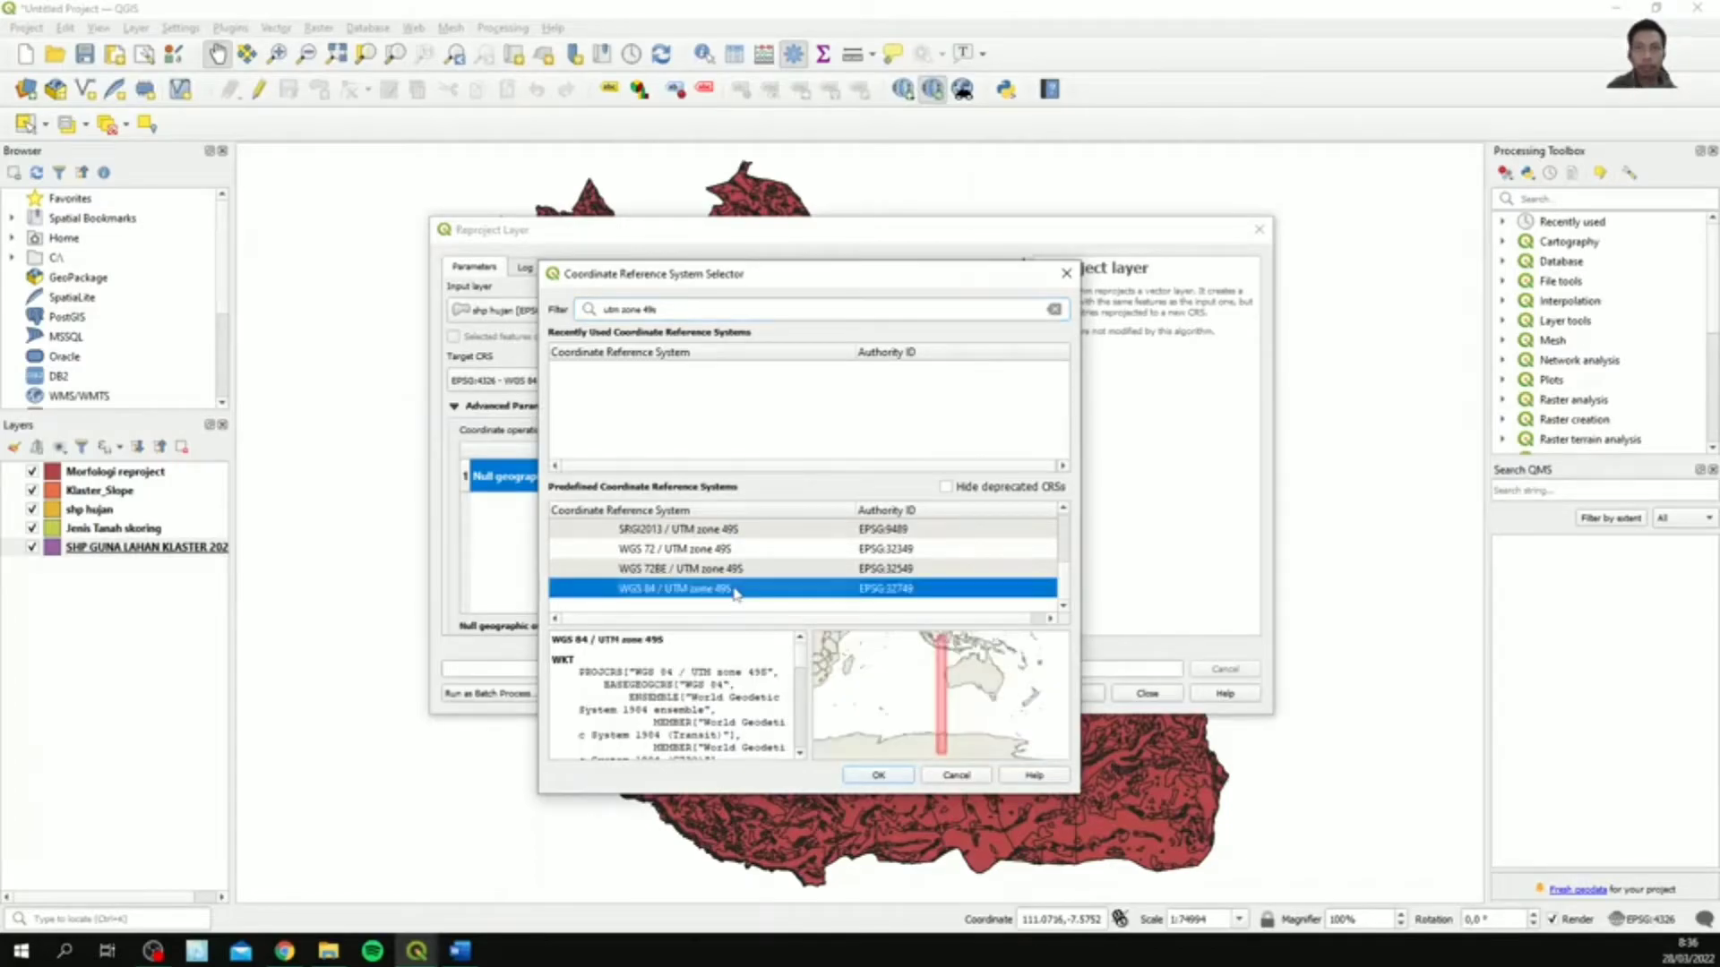
click(879, 775)
- Save the reprojected rainfall output as shapefile Curah Hujan Reproject in the v2 folder, run the reprojection and close the tool
scroll(978, 583, down, 5)
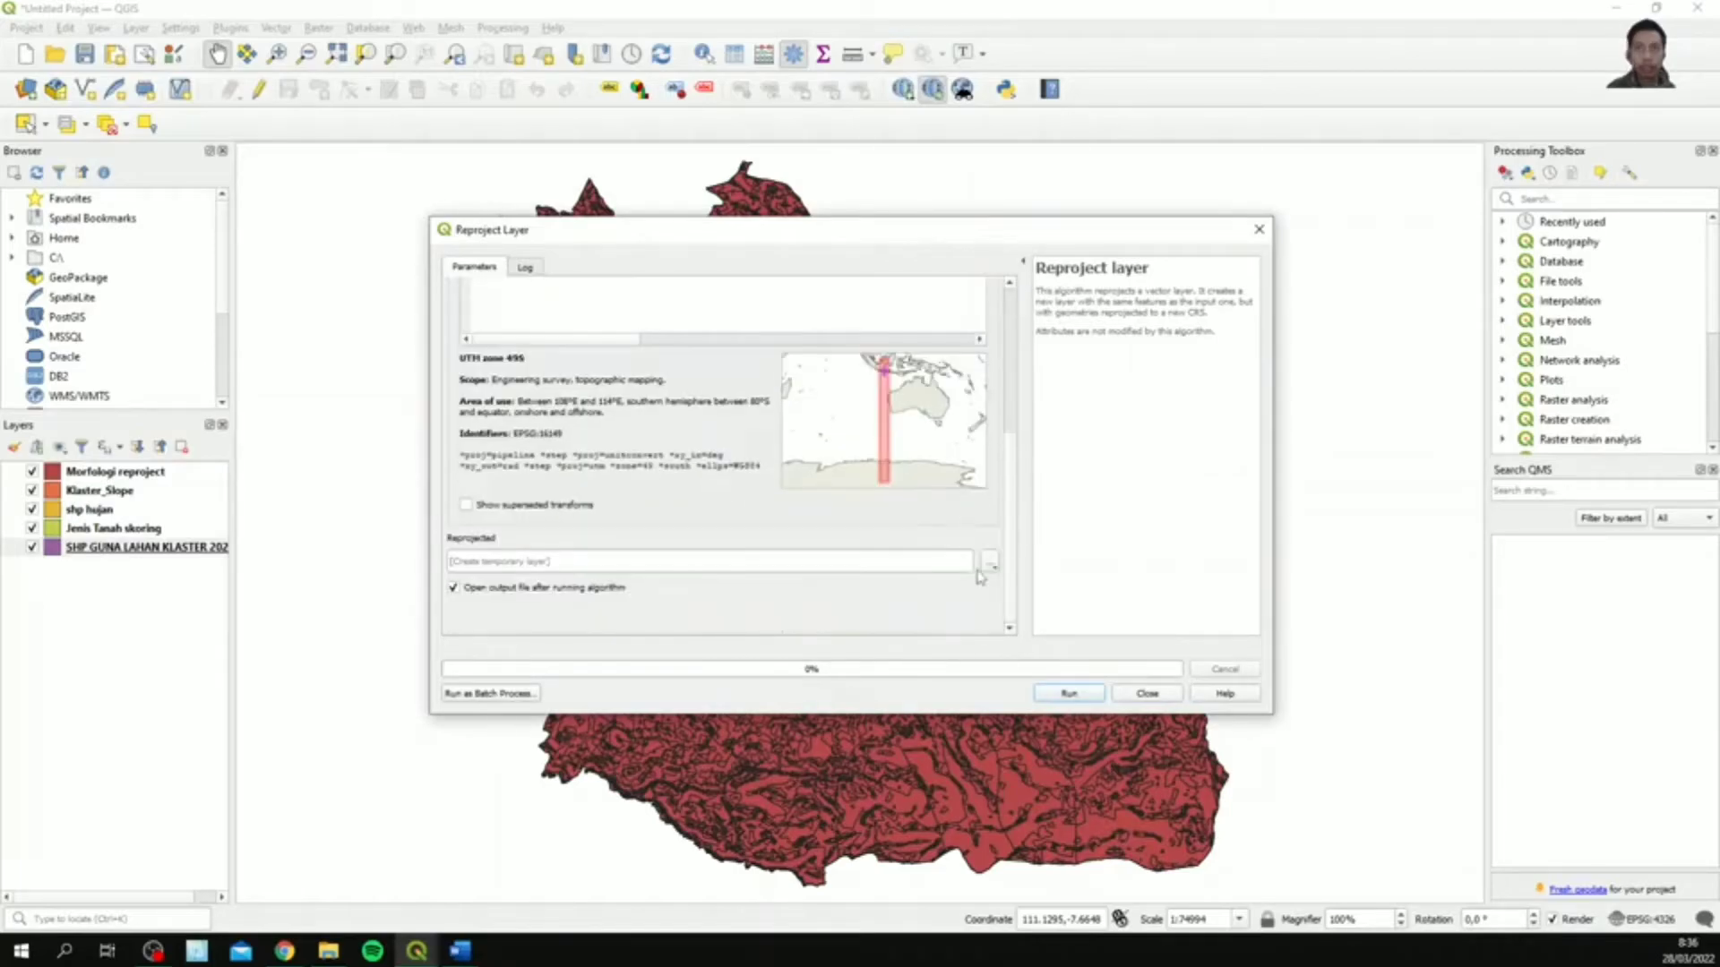
click(989, 560)
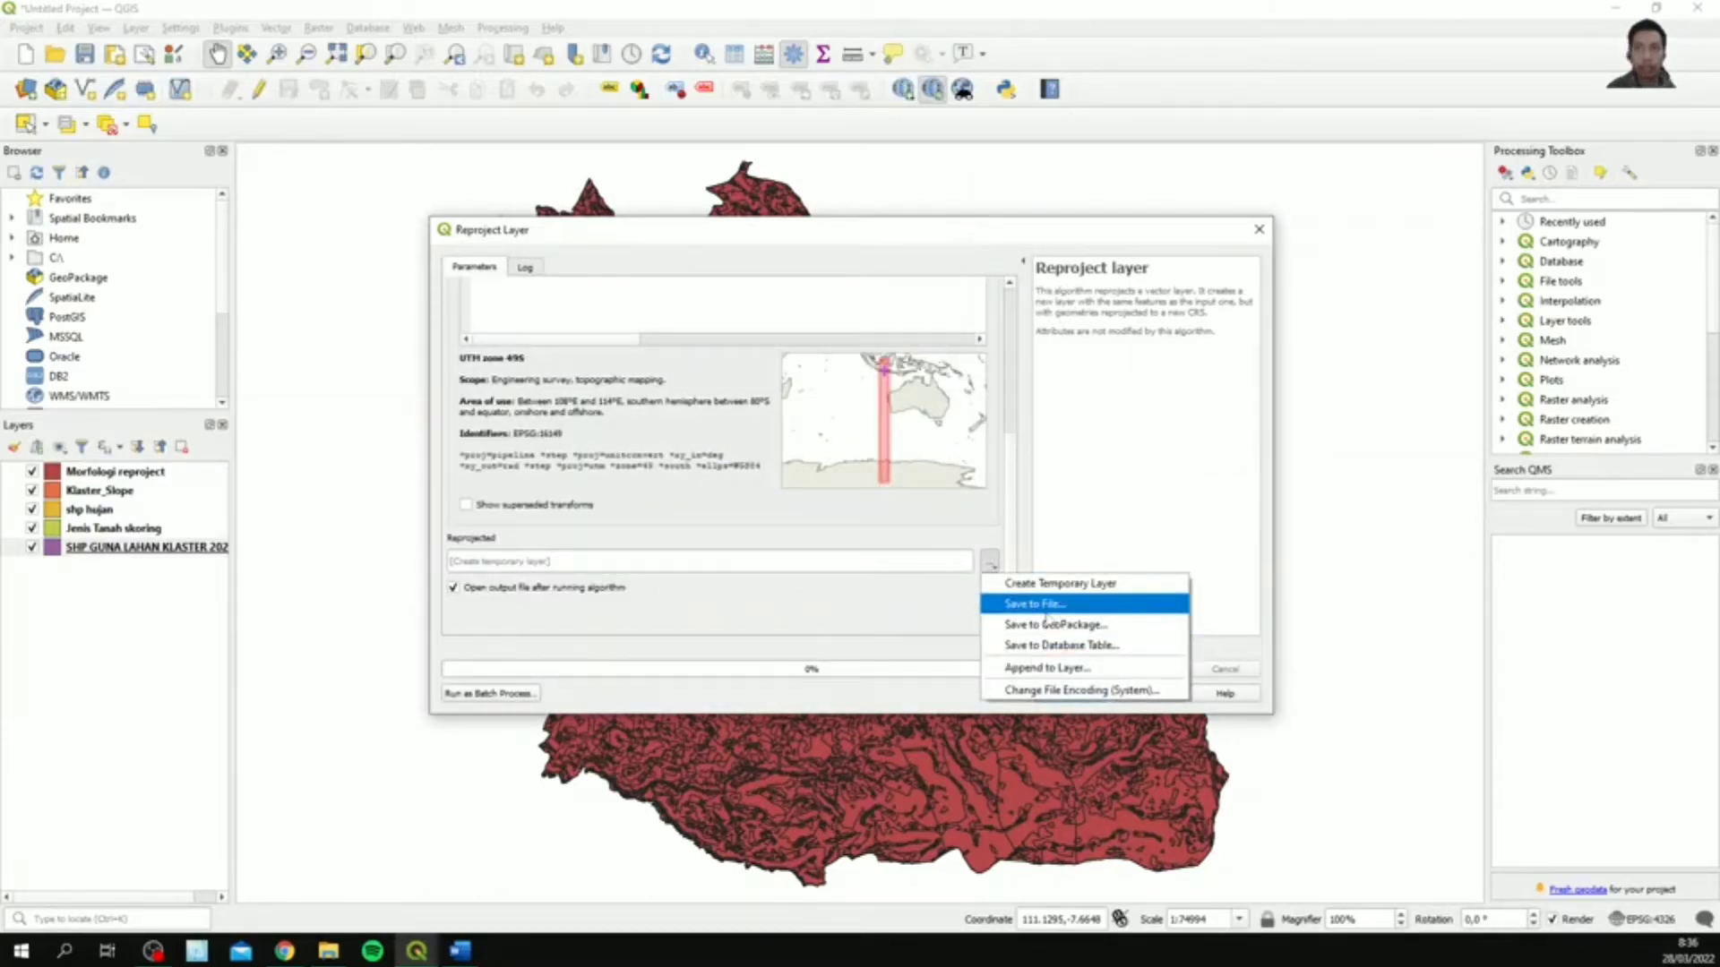
click(1049, 616)
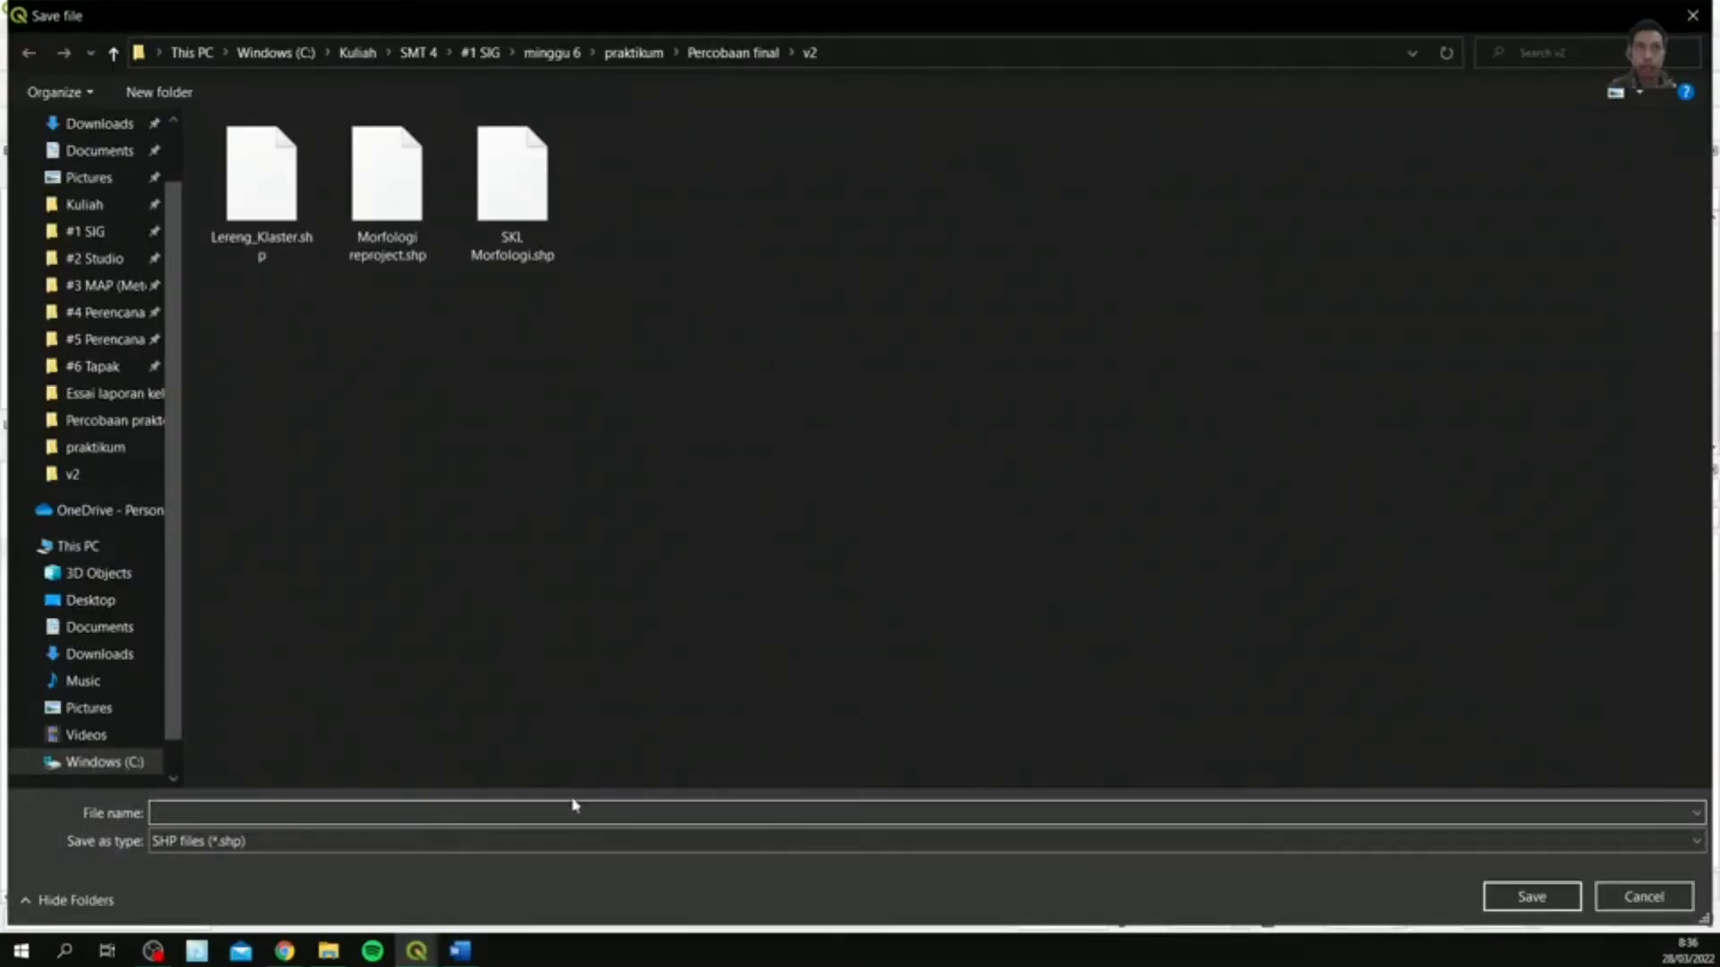
click(577, 812)
text(Curah Hujan Repr)
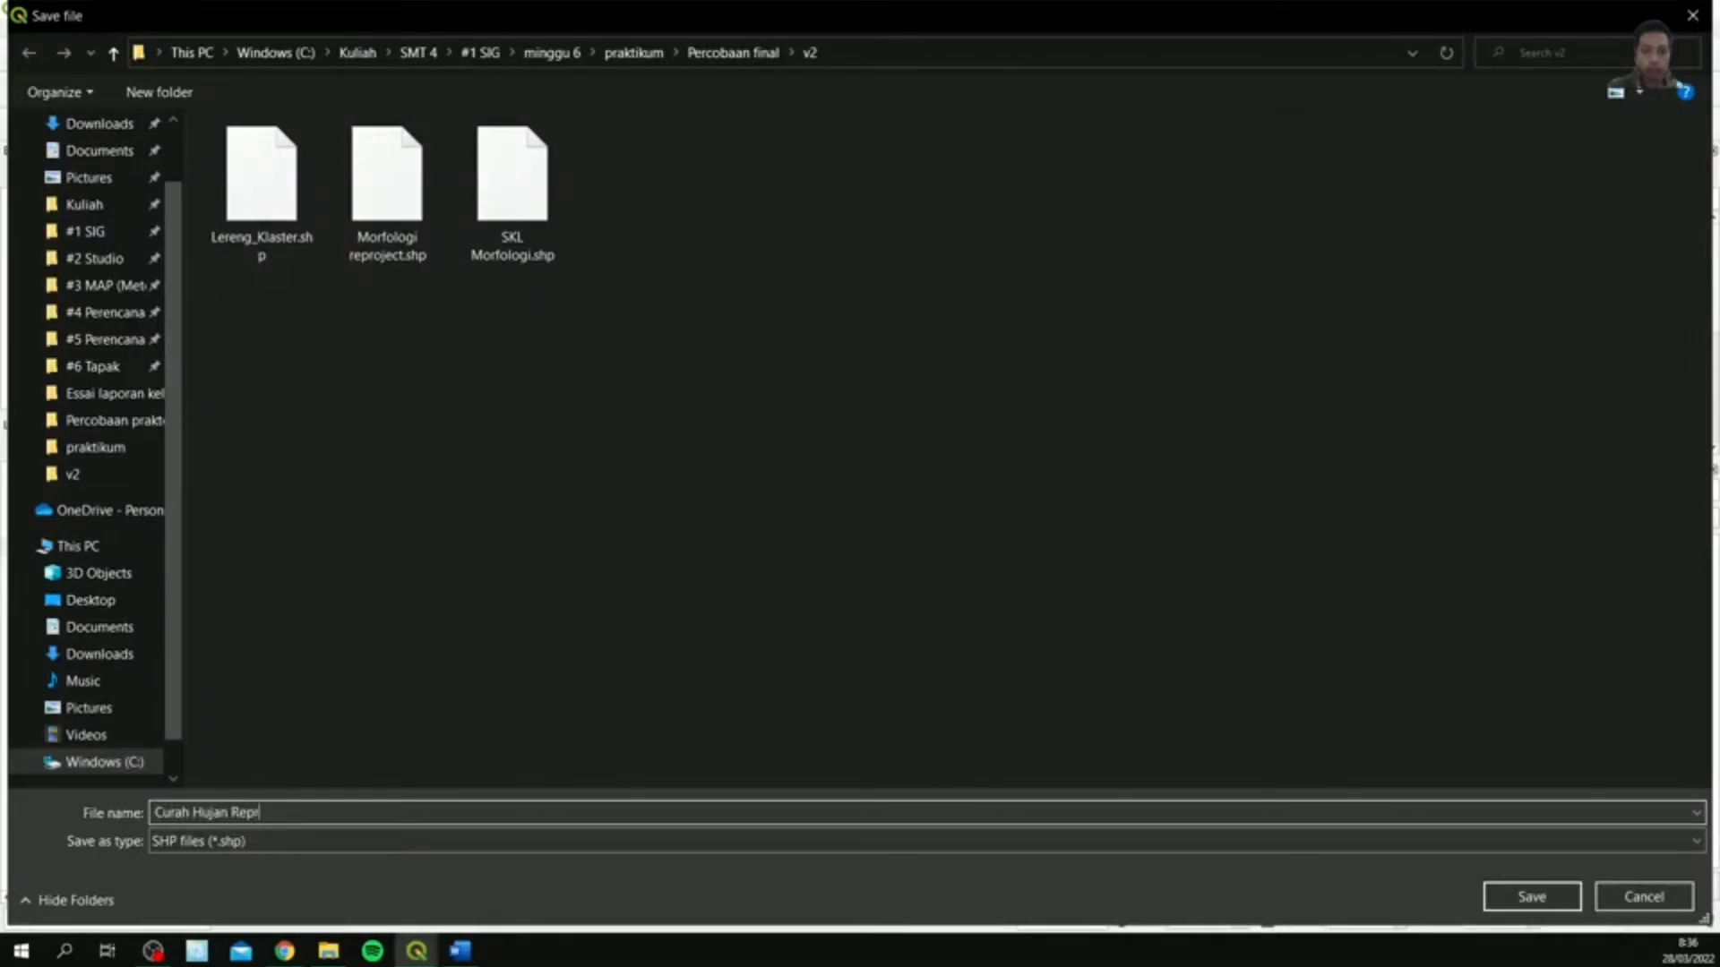
text(oject)
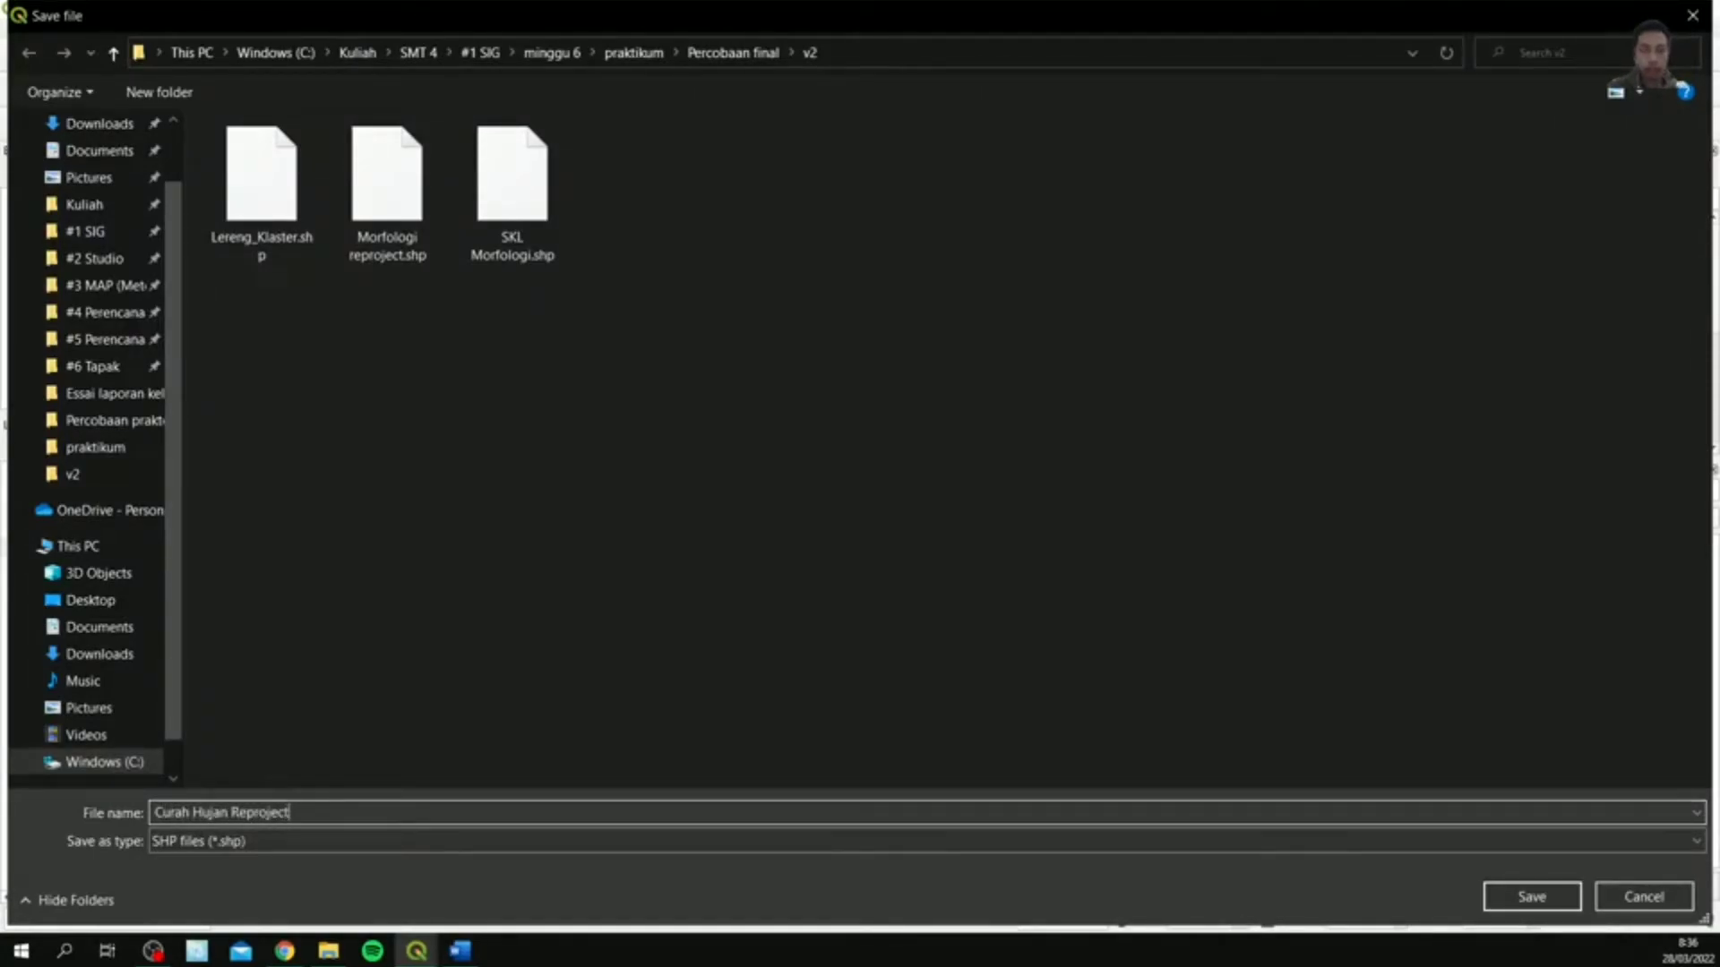
click(1528, 897)
click(1088, 697)
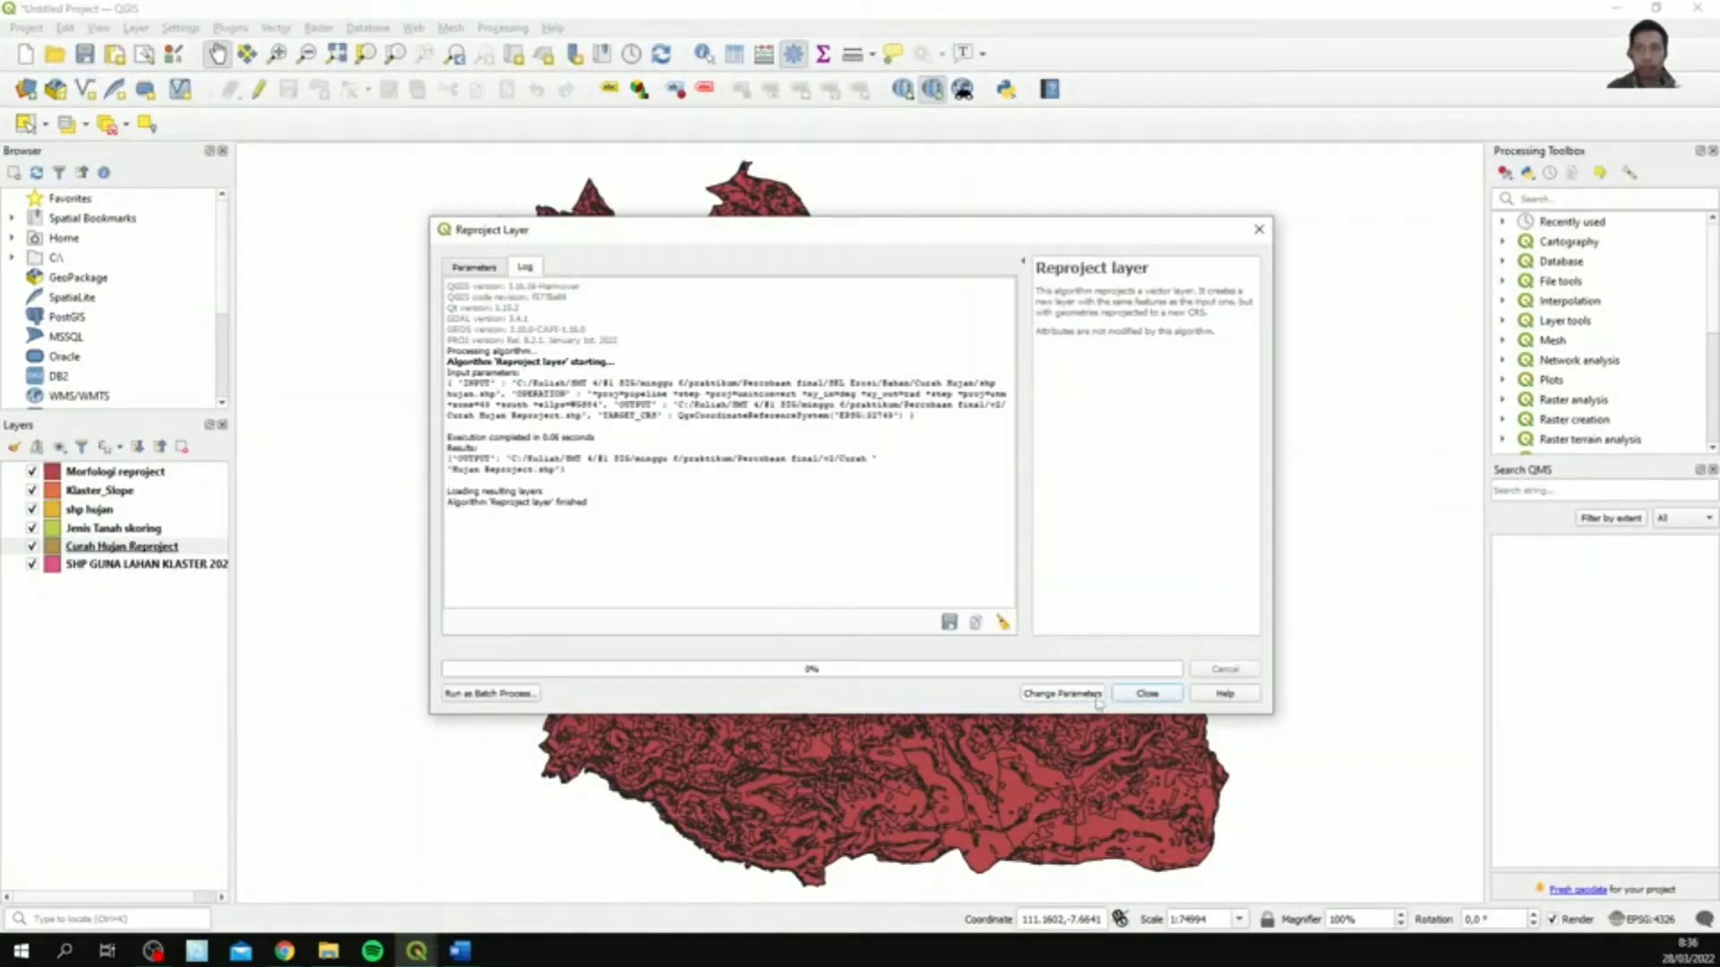
click(1146, 694)
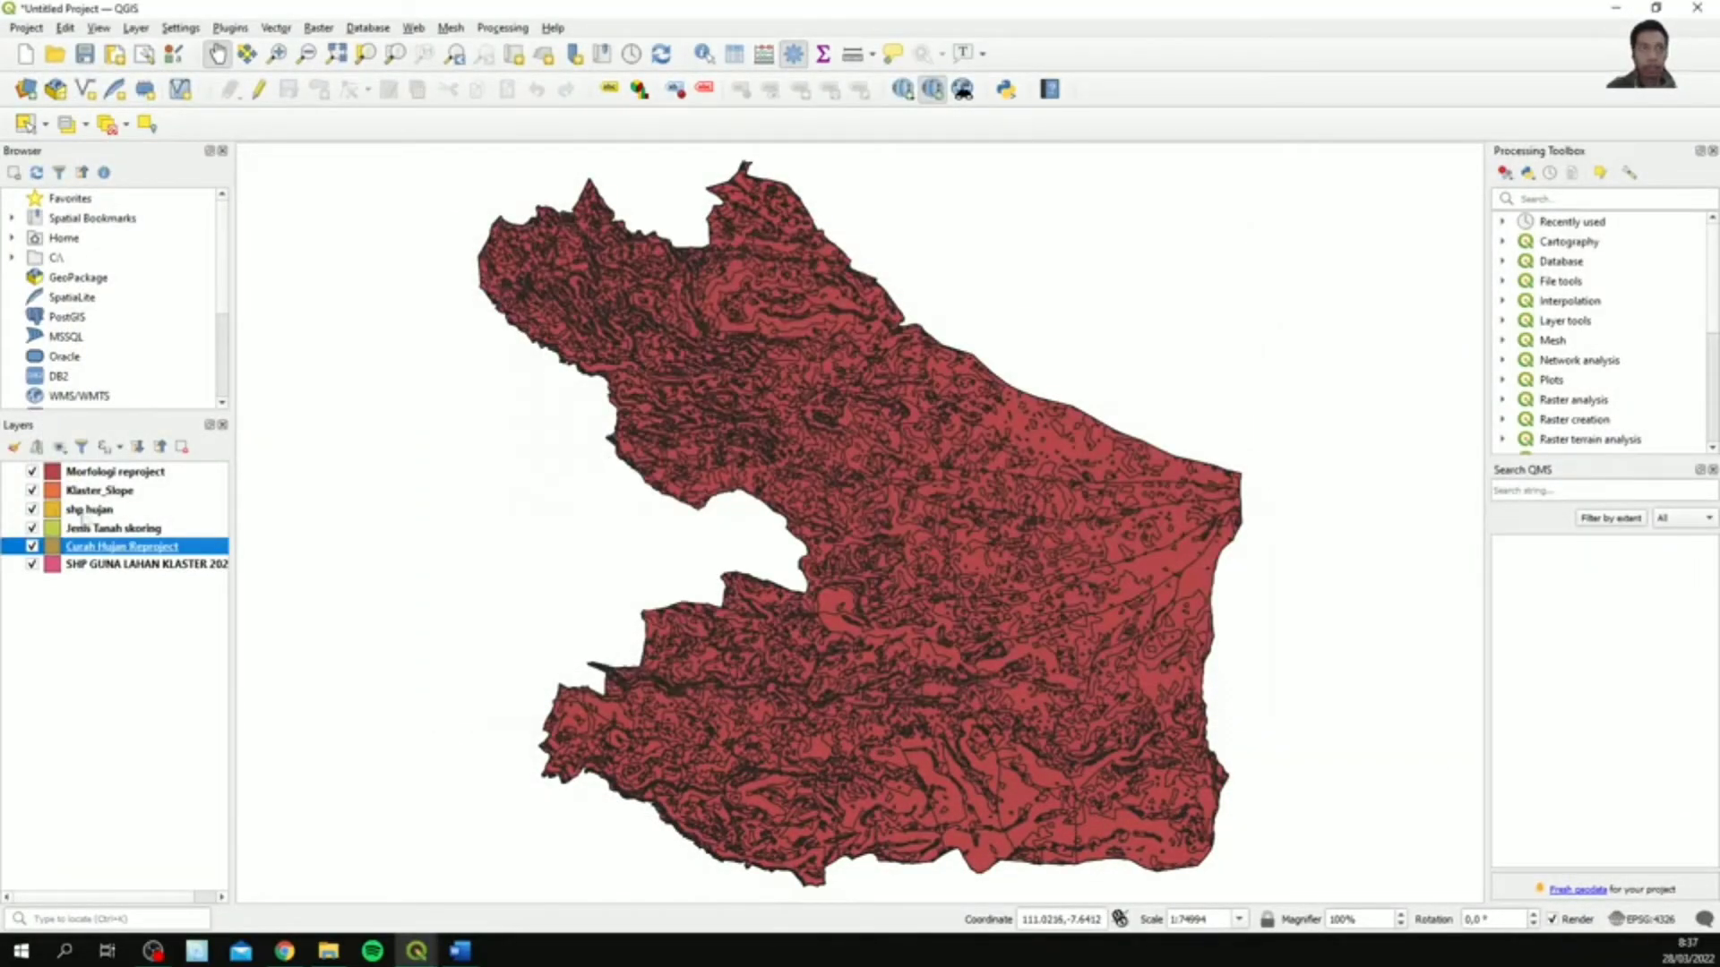
- Remove the original shp hujan layer and move Curah Hujan Reproject directly above Jenis Tanah skoring
click(89, 509)
right_click(100, 509)
click(159, 181)
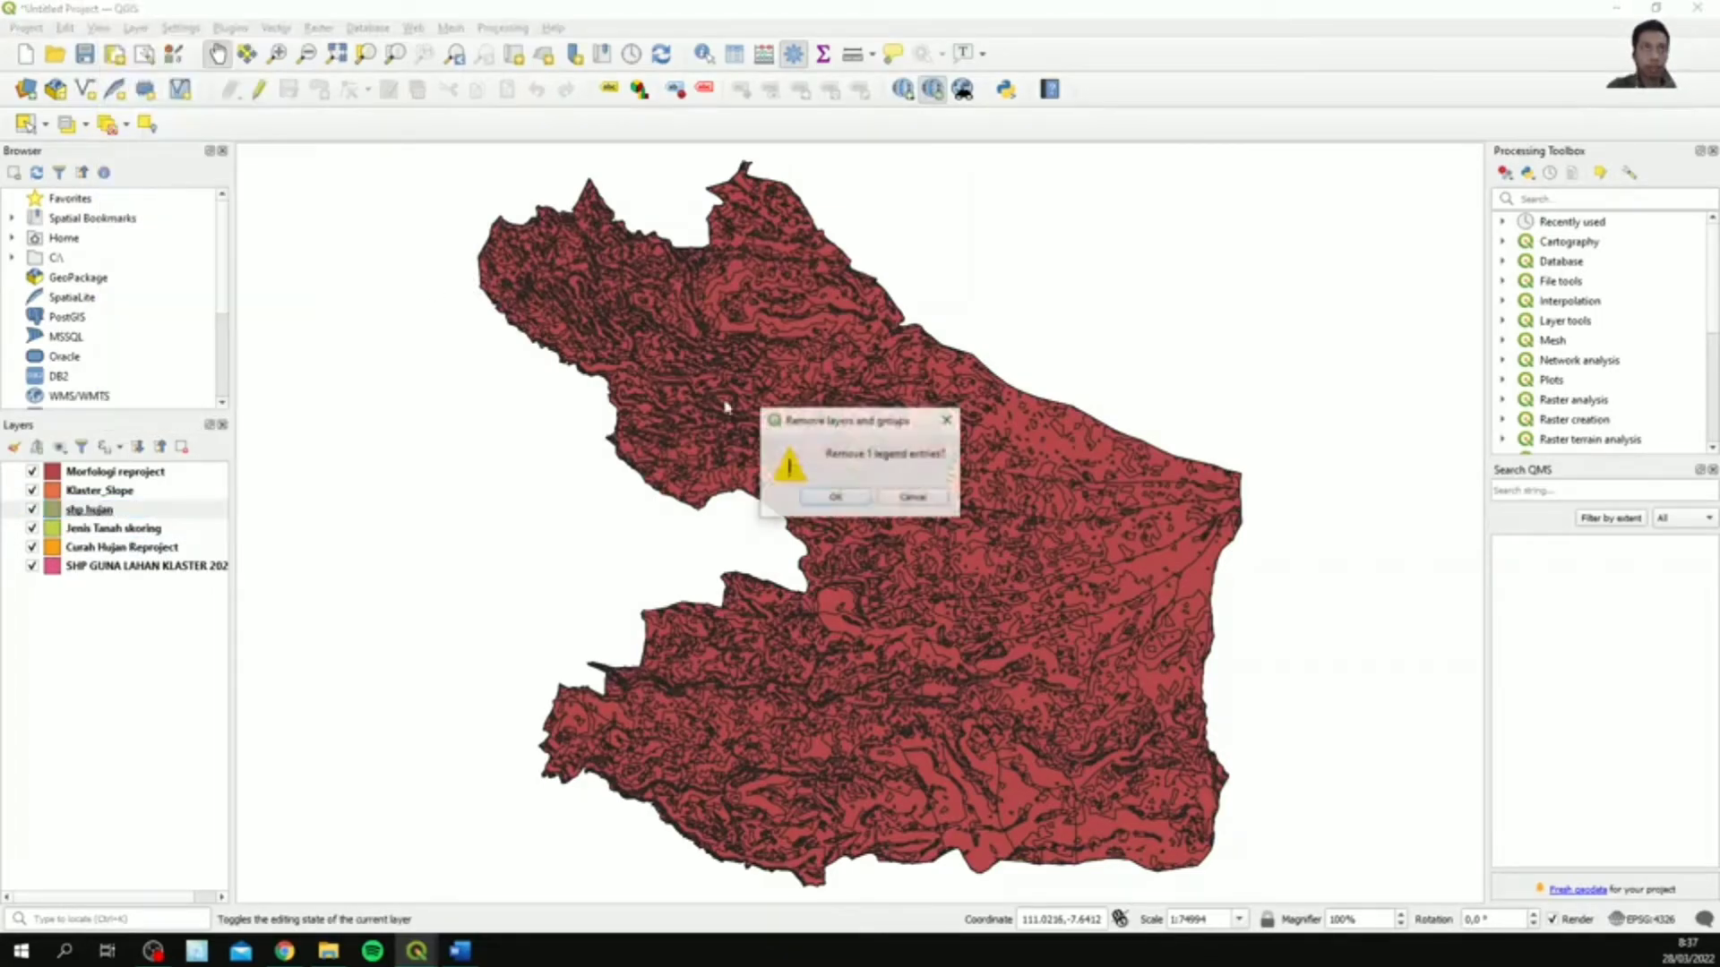
click(842, 497)
drag(172, 529, 143, 503)
- Start the Reproject Layer vector tool with Jenis Tanah skoring as the input layer
click(141, 536)
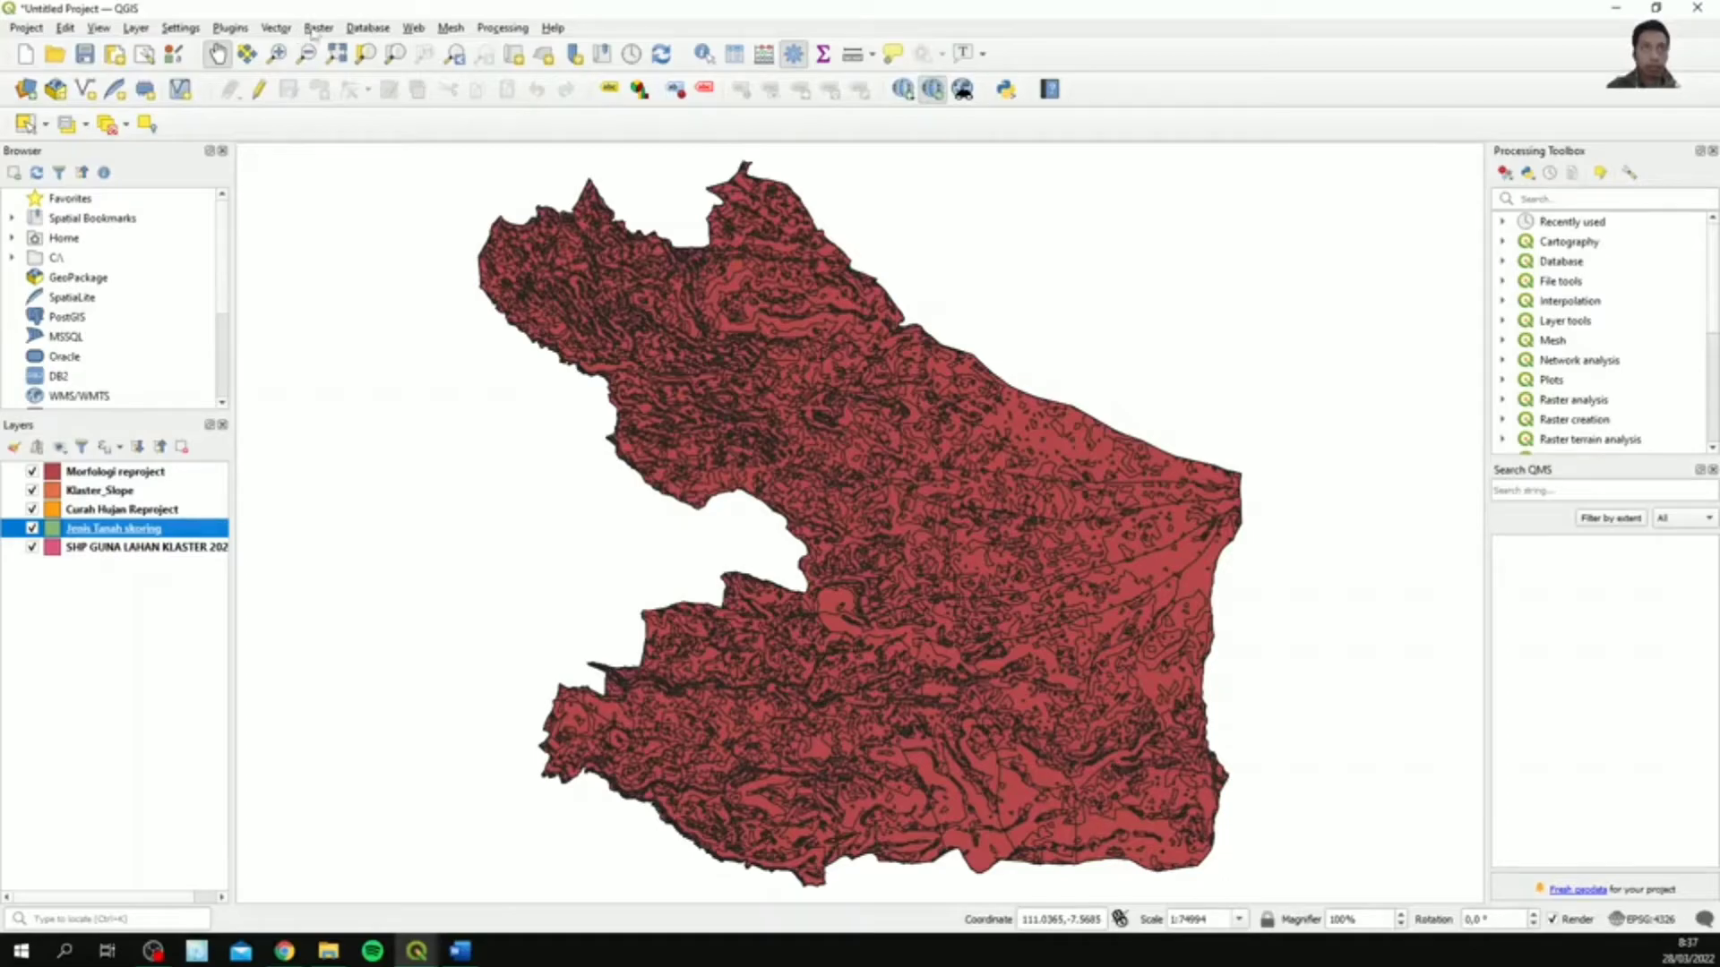
click(276, 28)
mouse_move(321, 131)
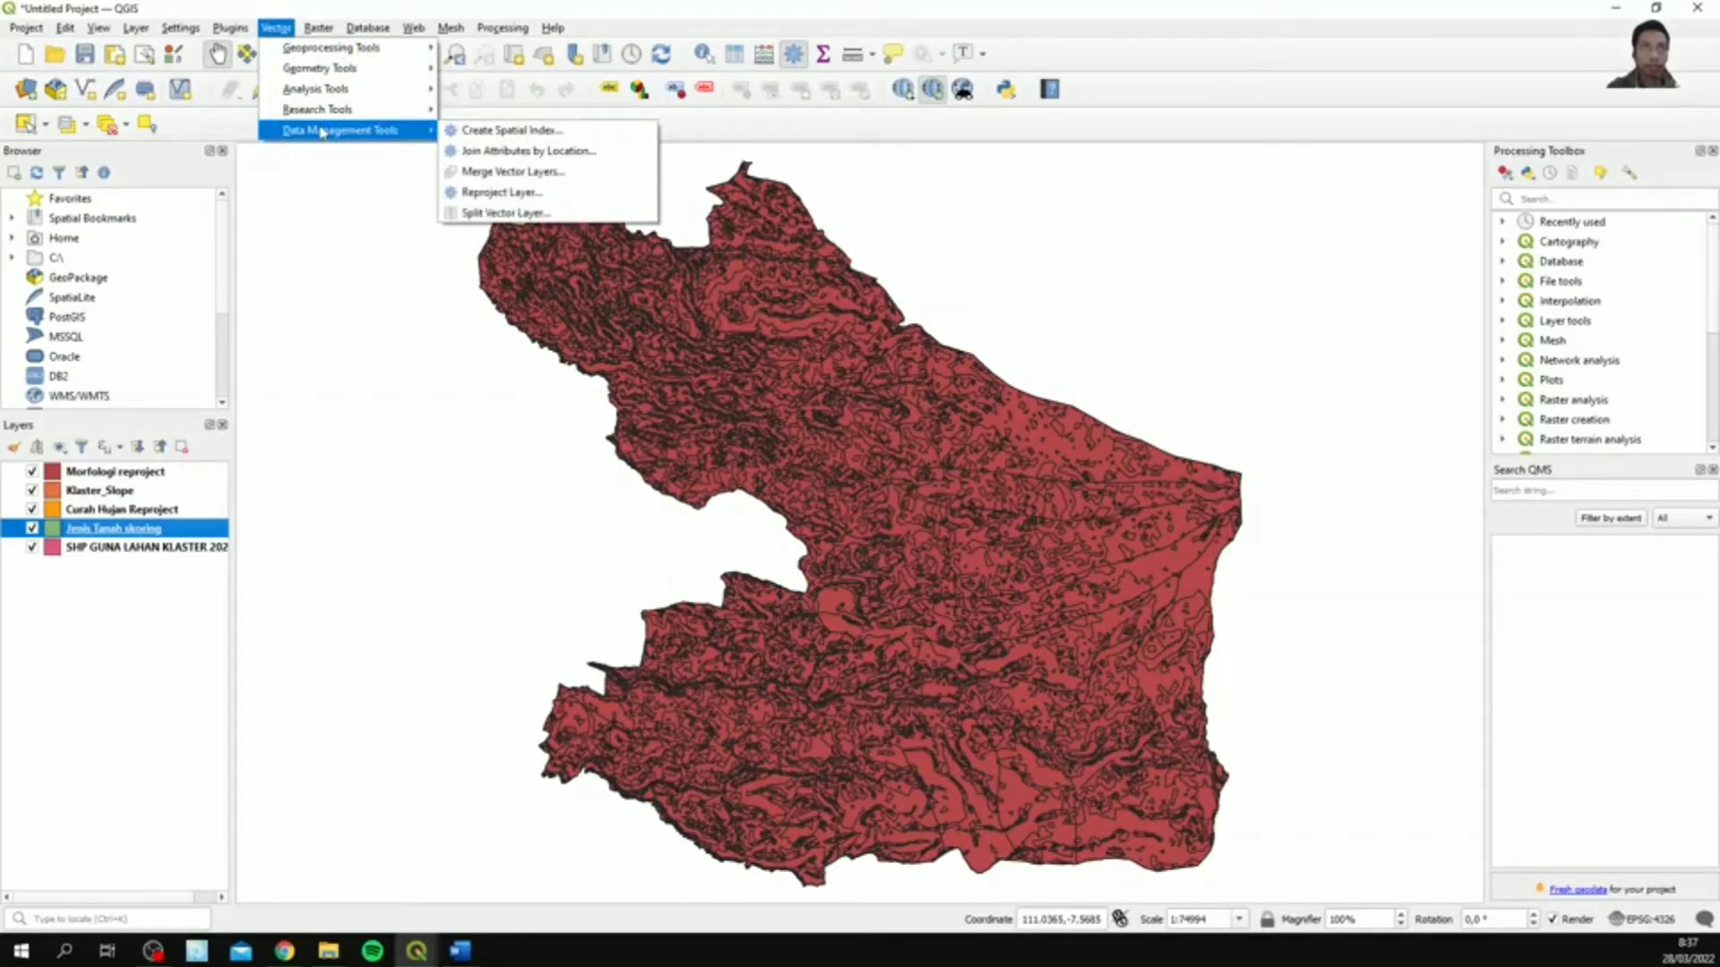
click(501, 191)
click(855, 321)
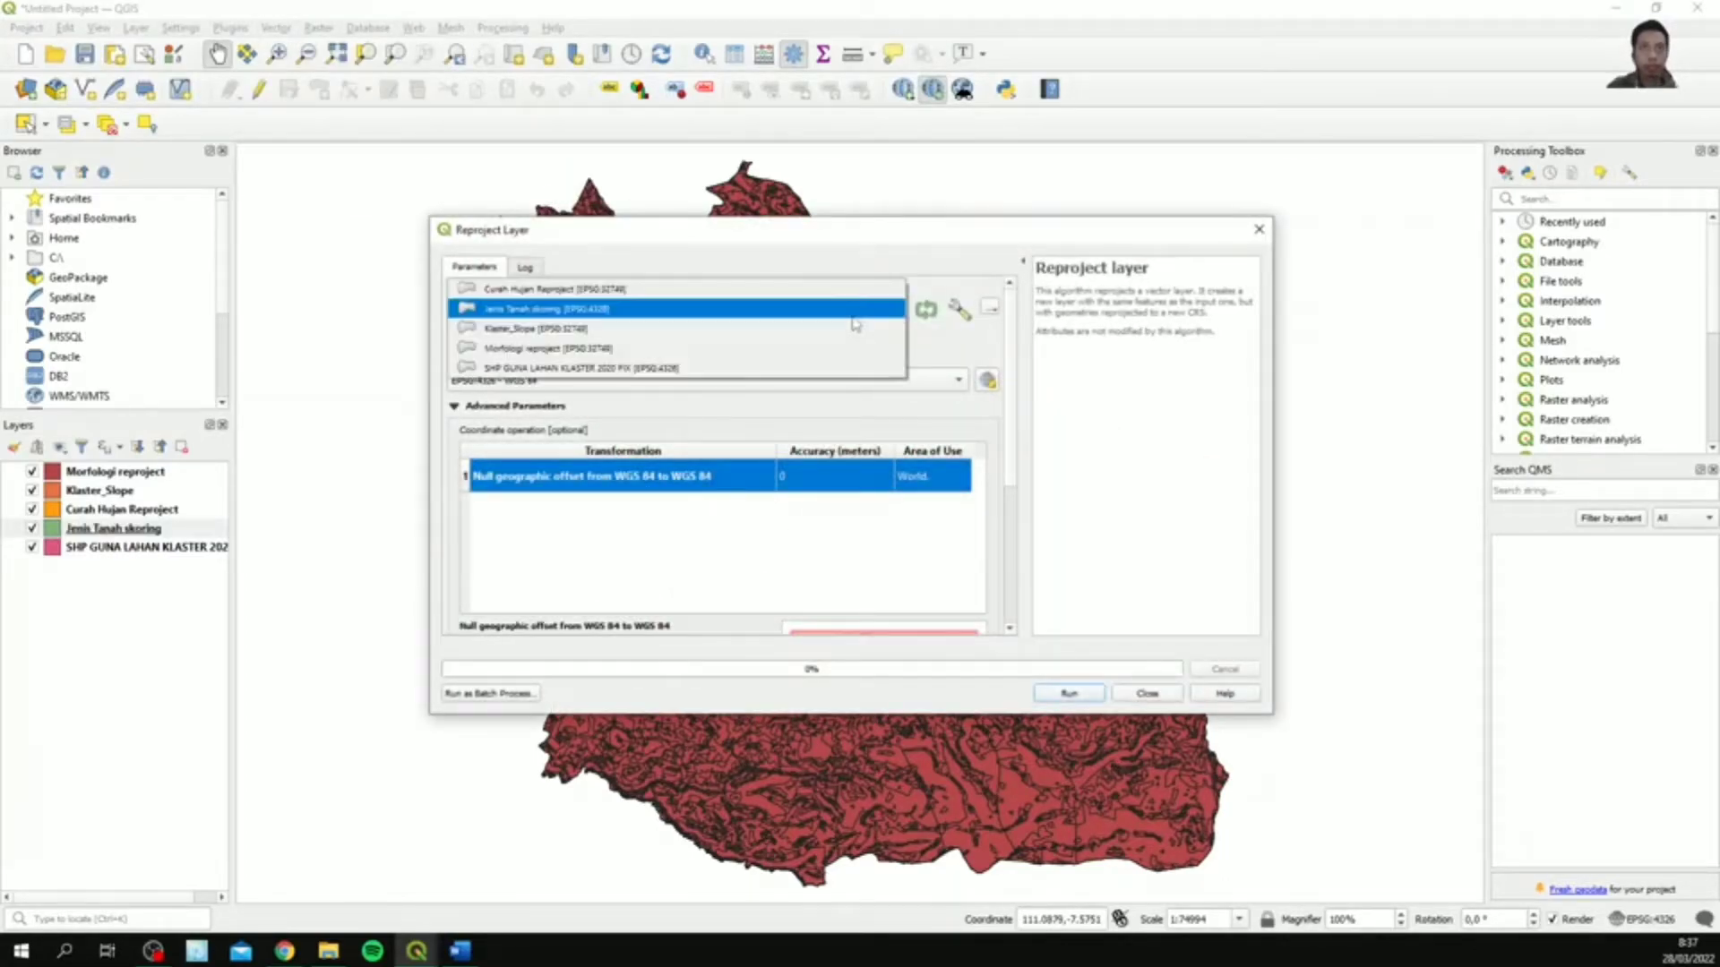
click(852, 312)
- Set the target CRS for the Jenis Tanah skoring reprojection to WGS 84 / UTM zone 49S (EPSG:32749)
click(987, 382)
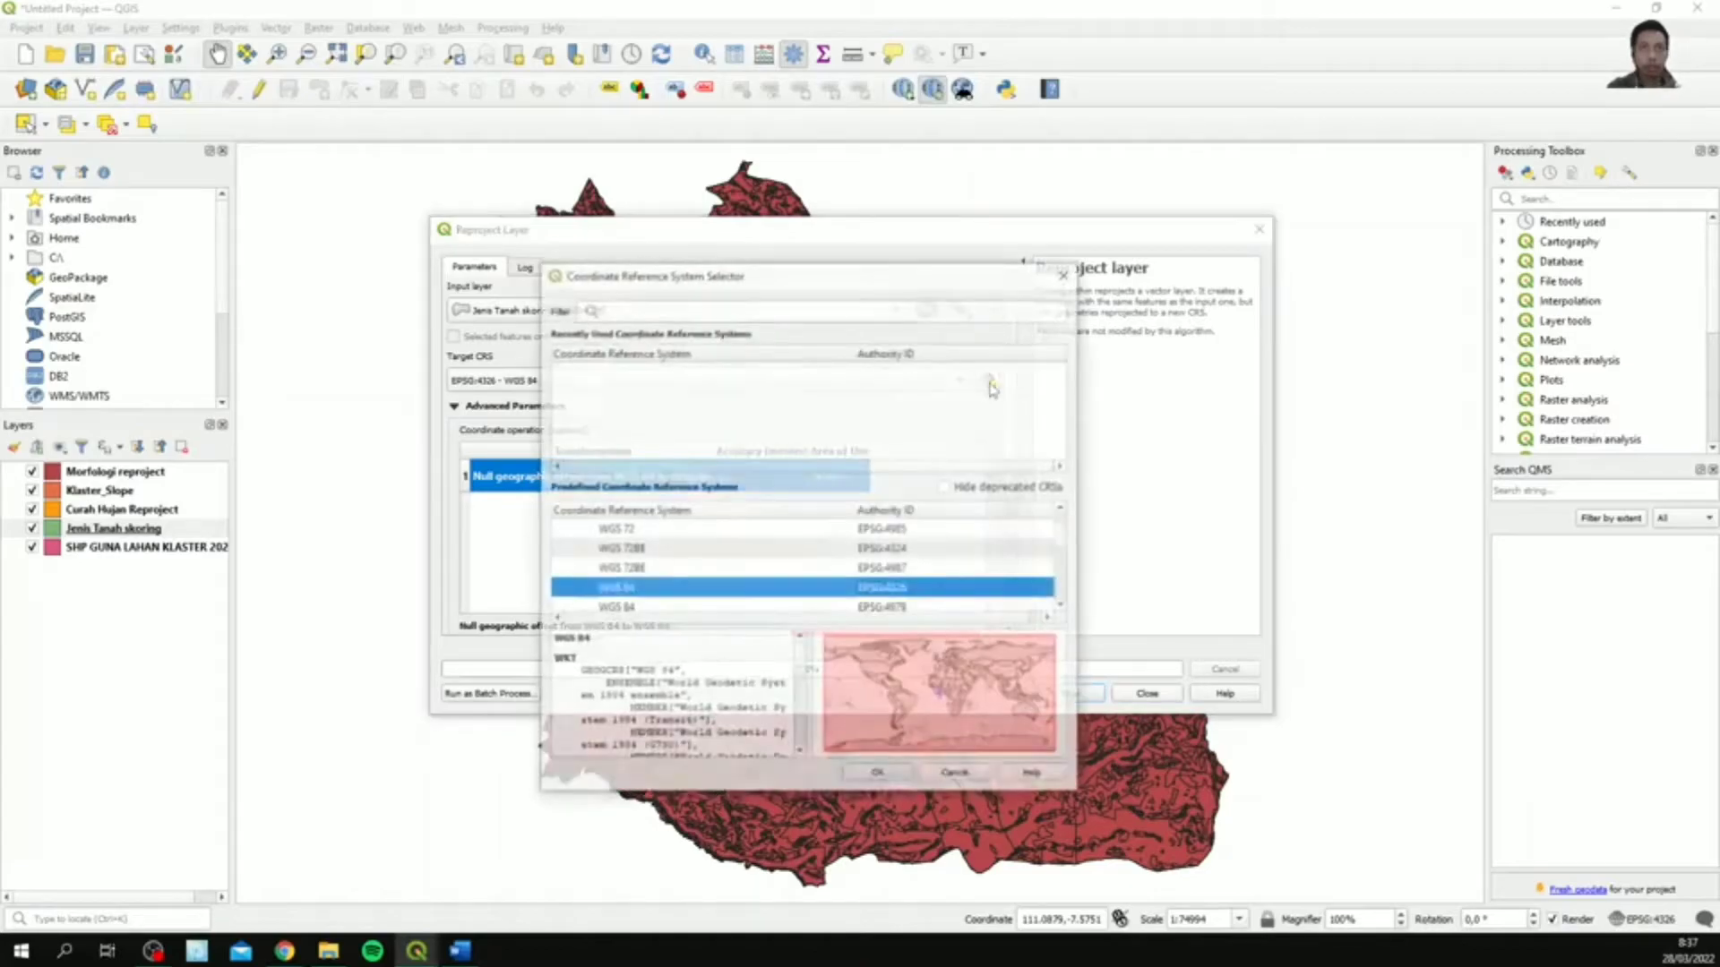
text(UTM zo)
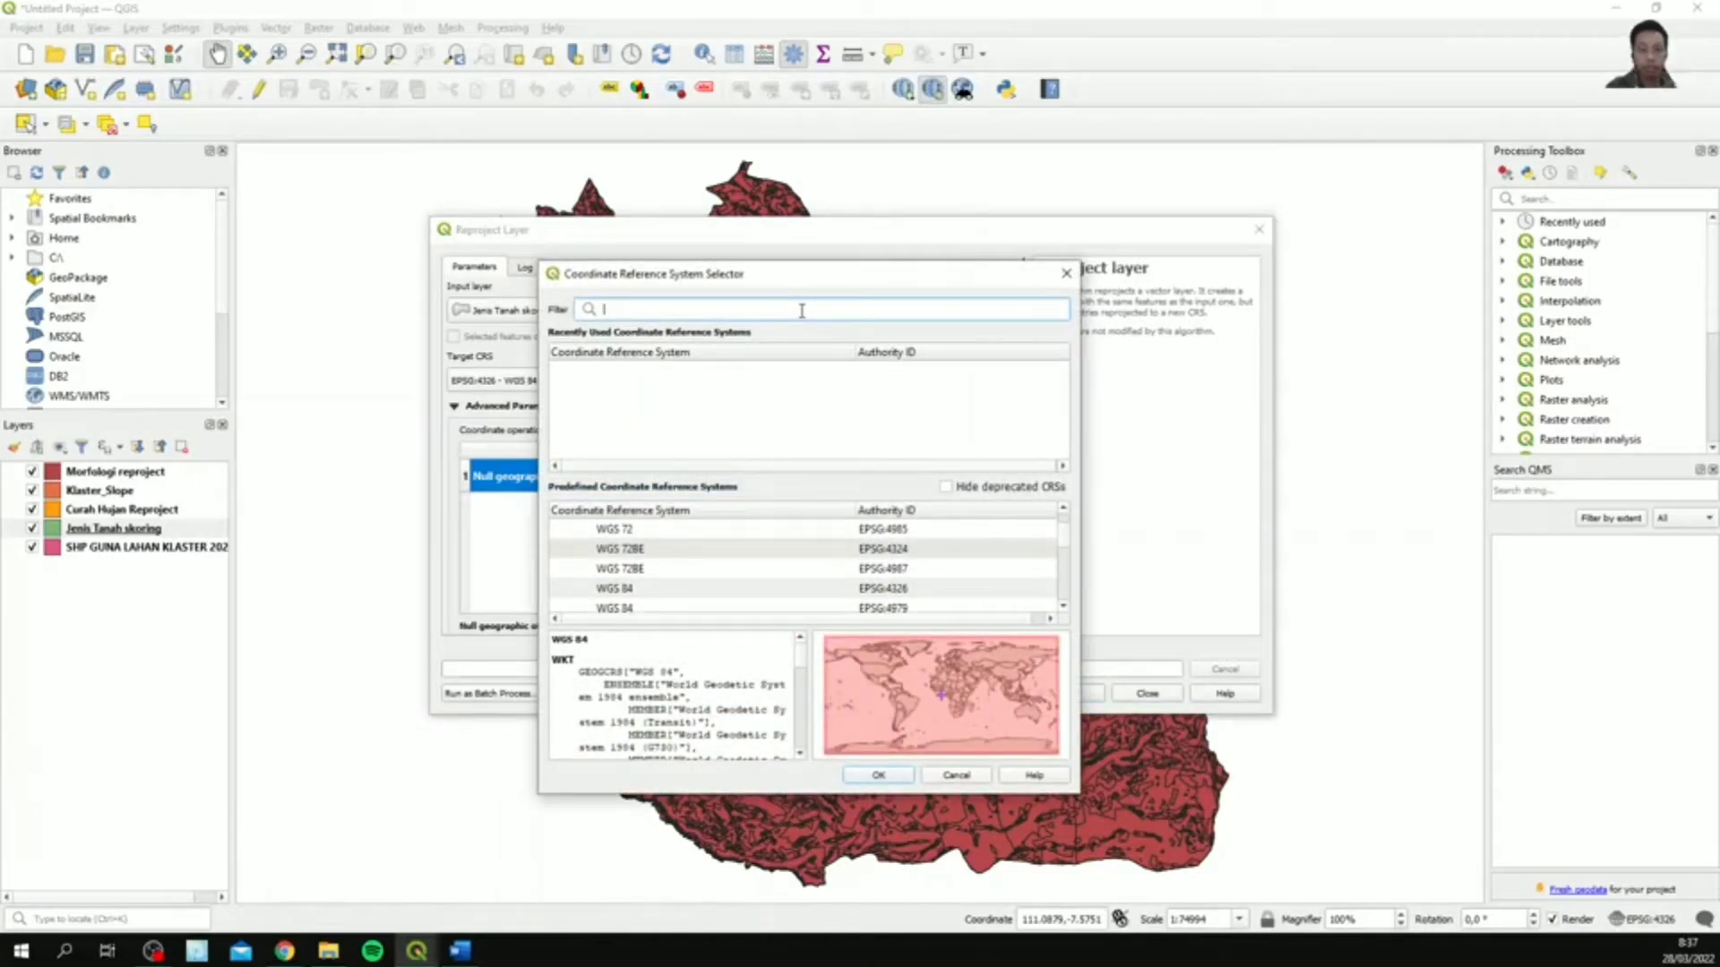
text(ne 49s)
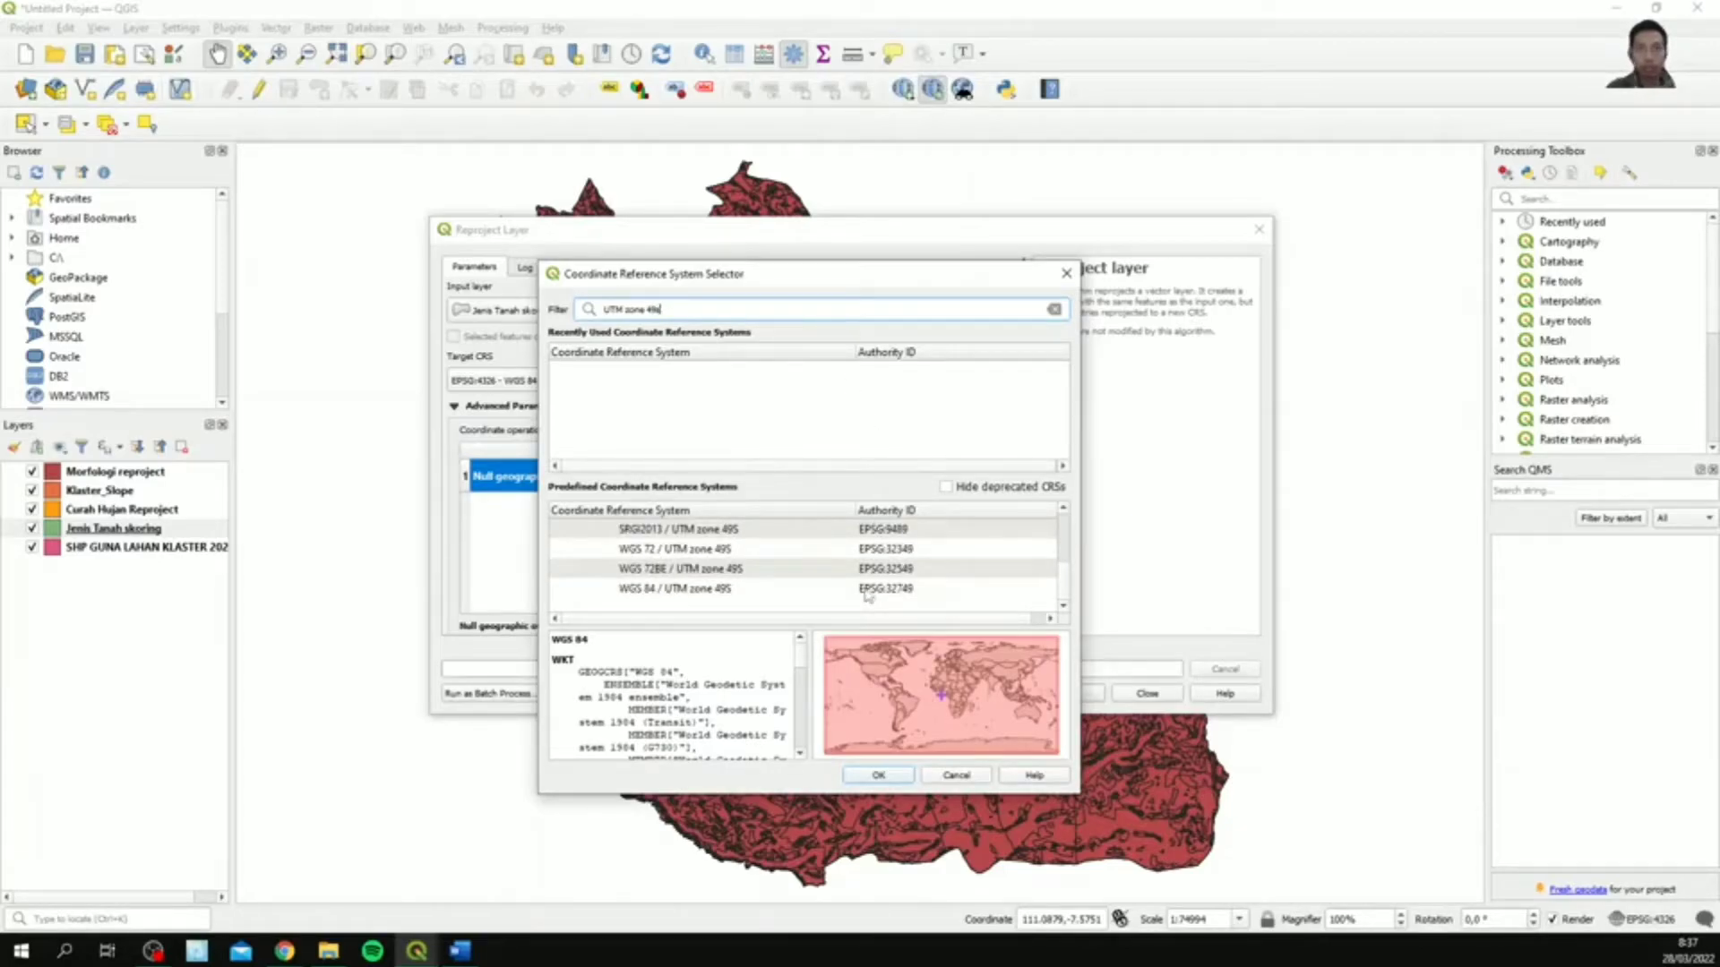
click(868, 591)
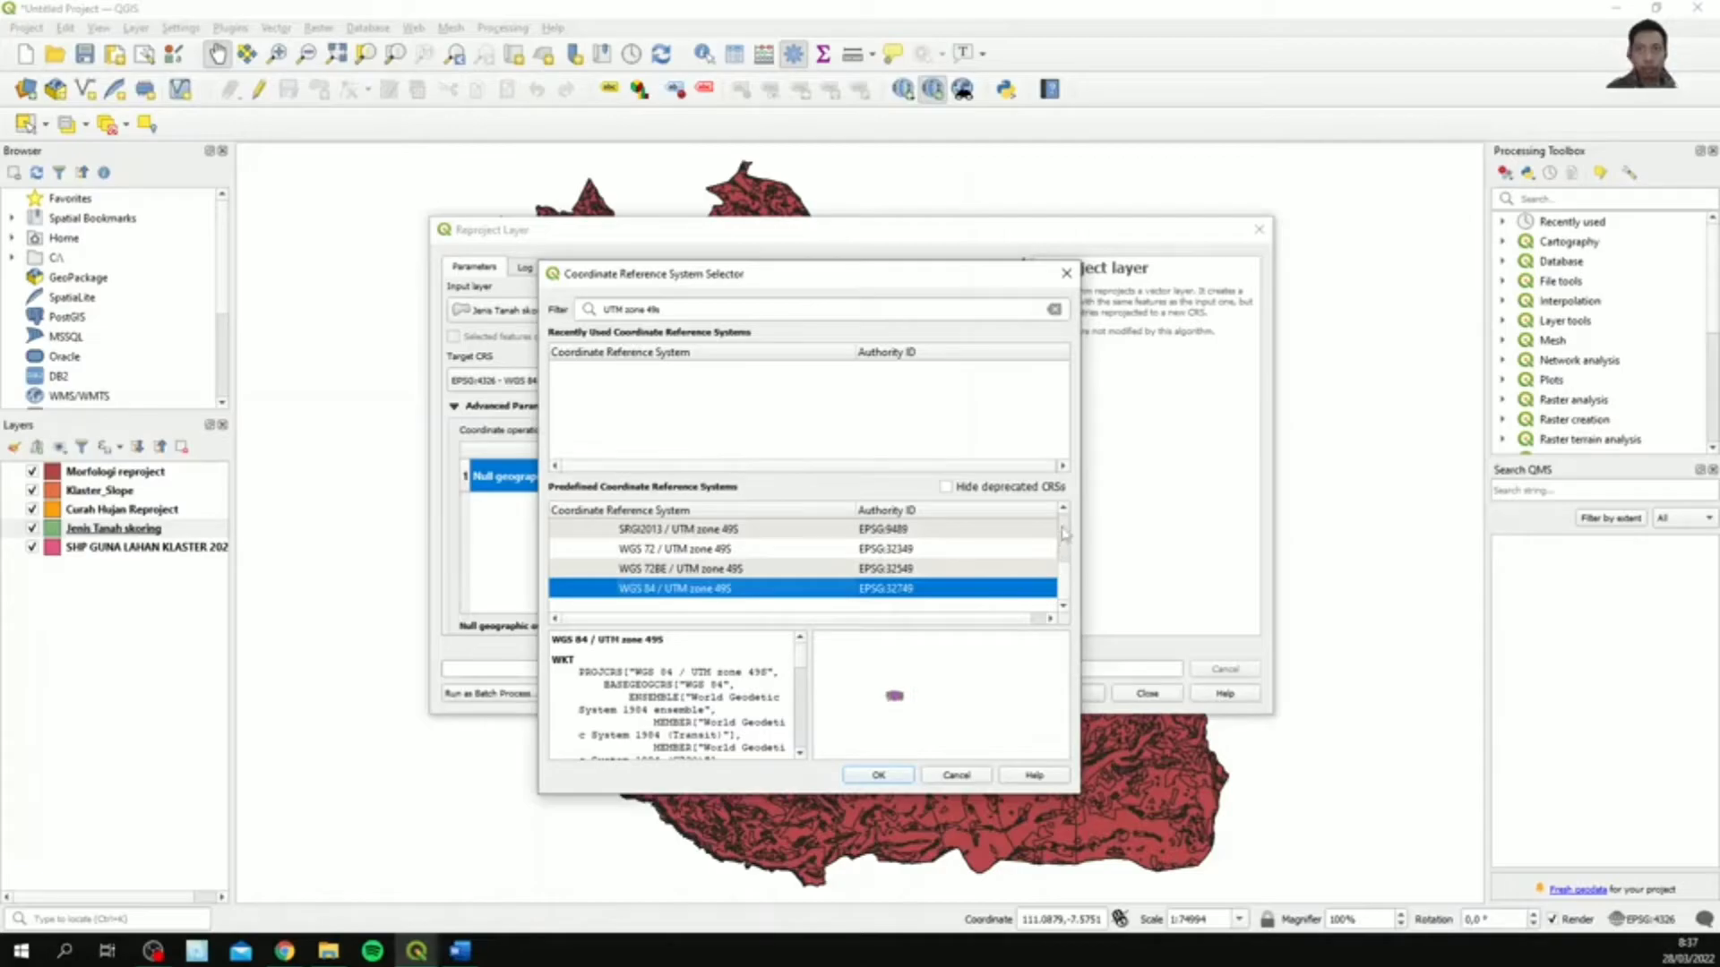
click(879, 776)
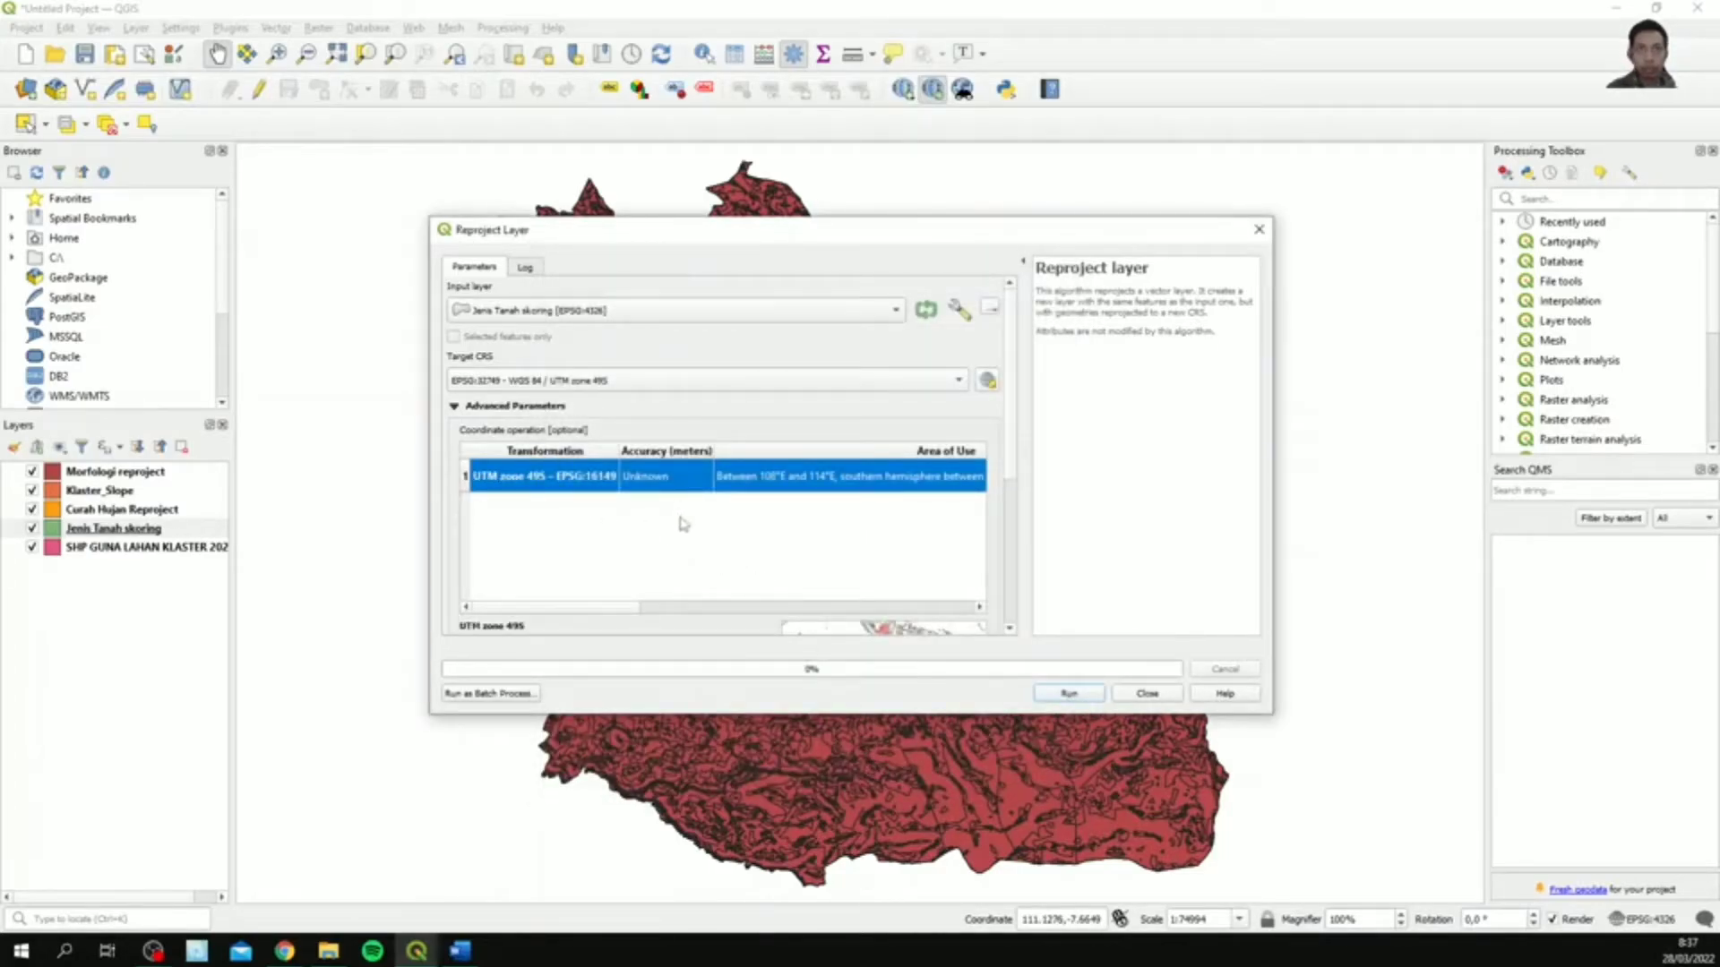
- Save the reprojected soil output as shapefile Jenis Tanah Reproject in the v2 folder, run the reprojection and close the tool
scroll(994, 622, down, 4)
click(989, 617)
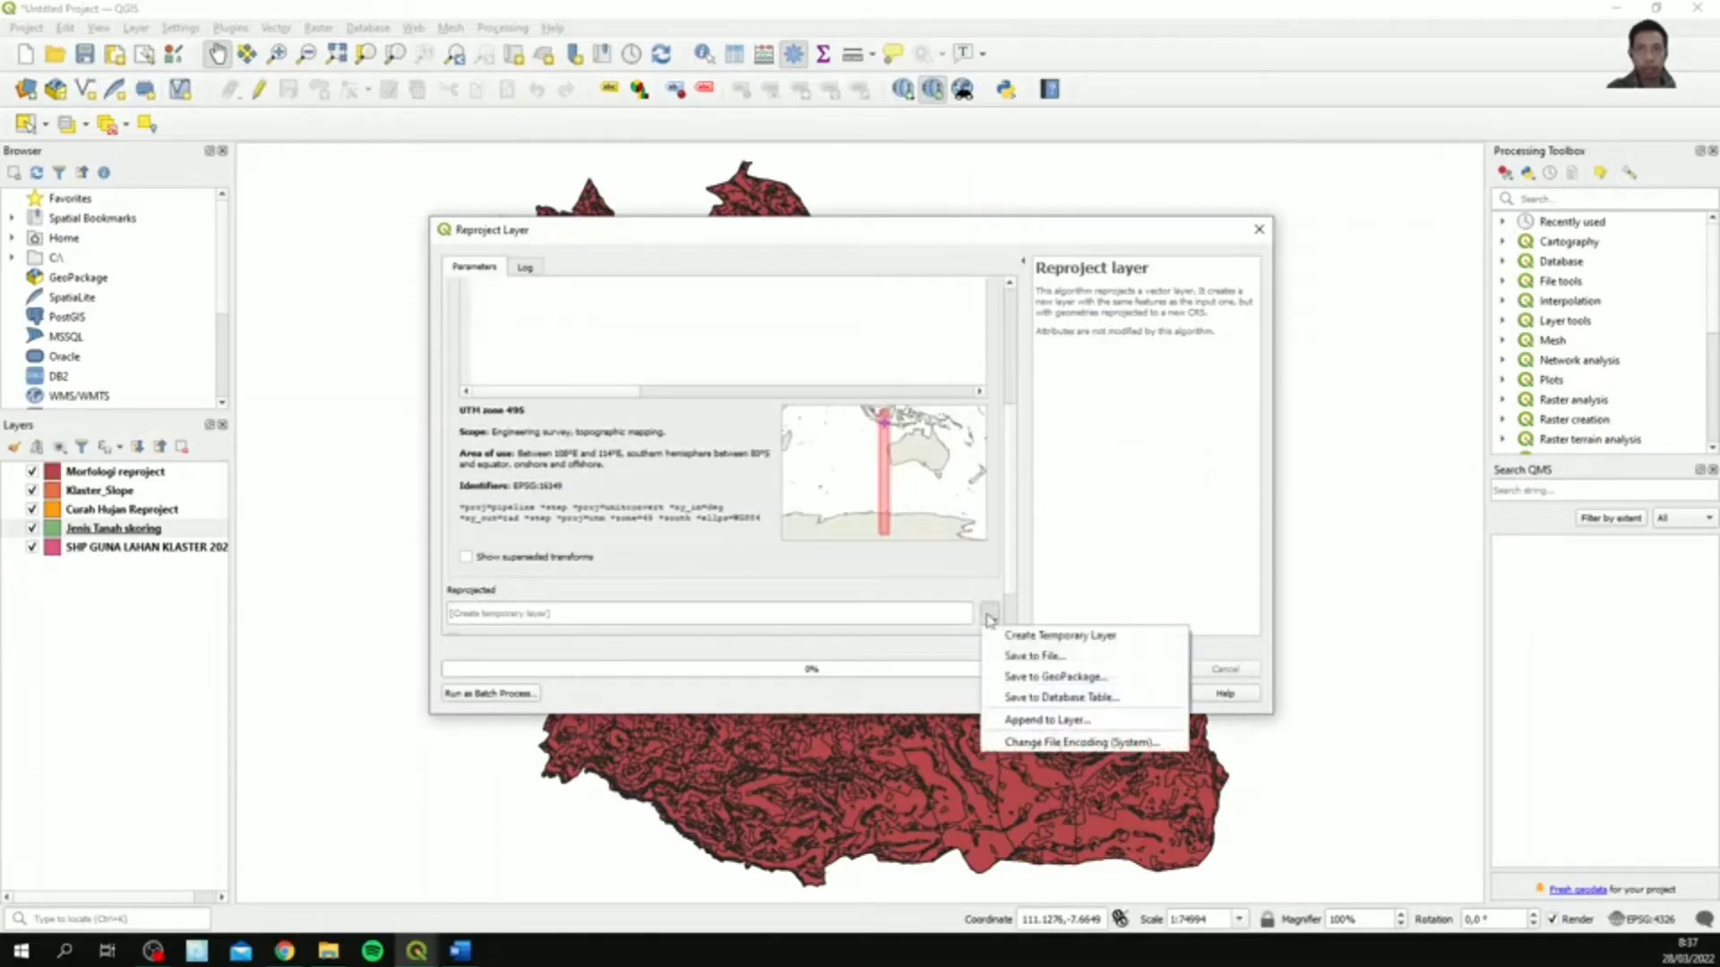
click(1010, 657)
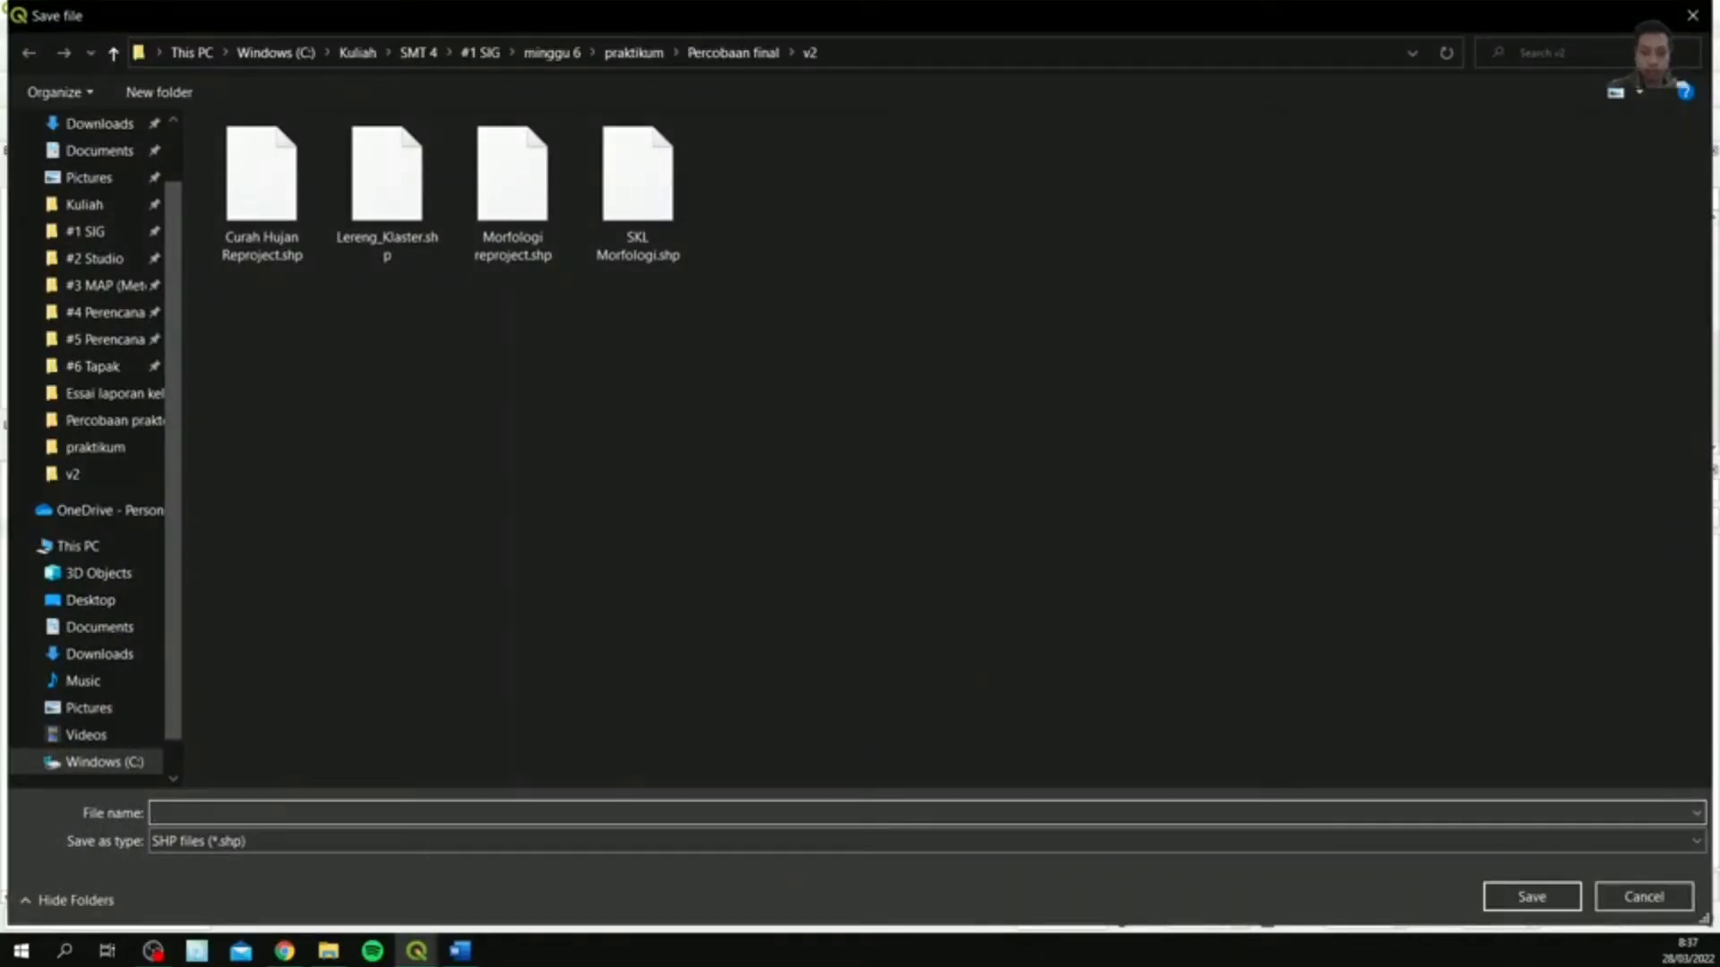
text(Jenis Tanah Reproject)
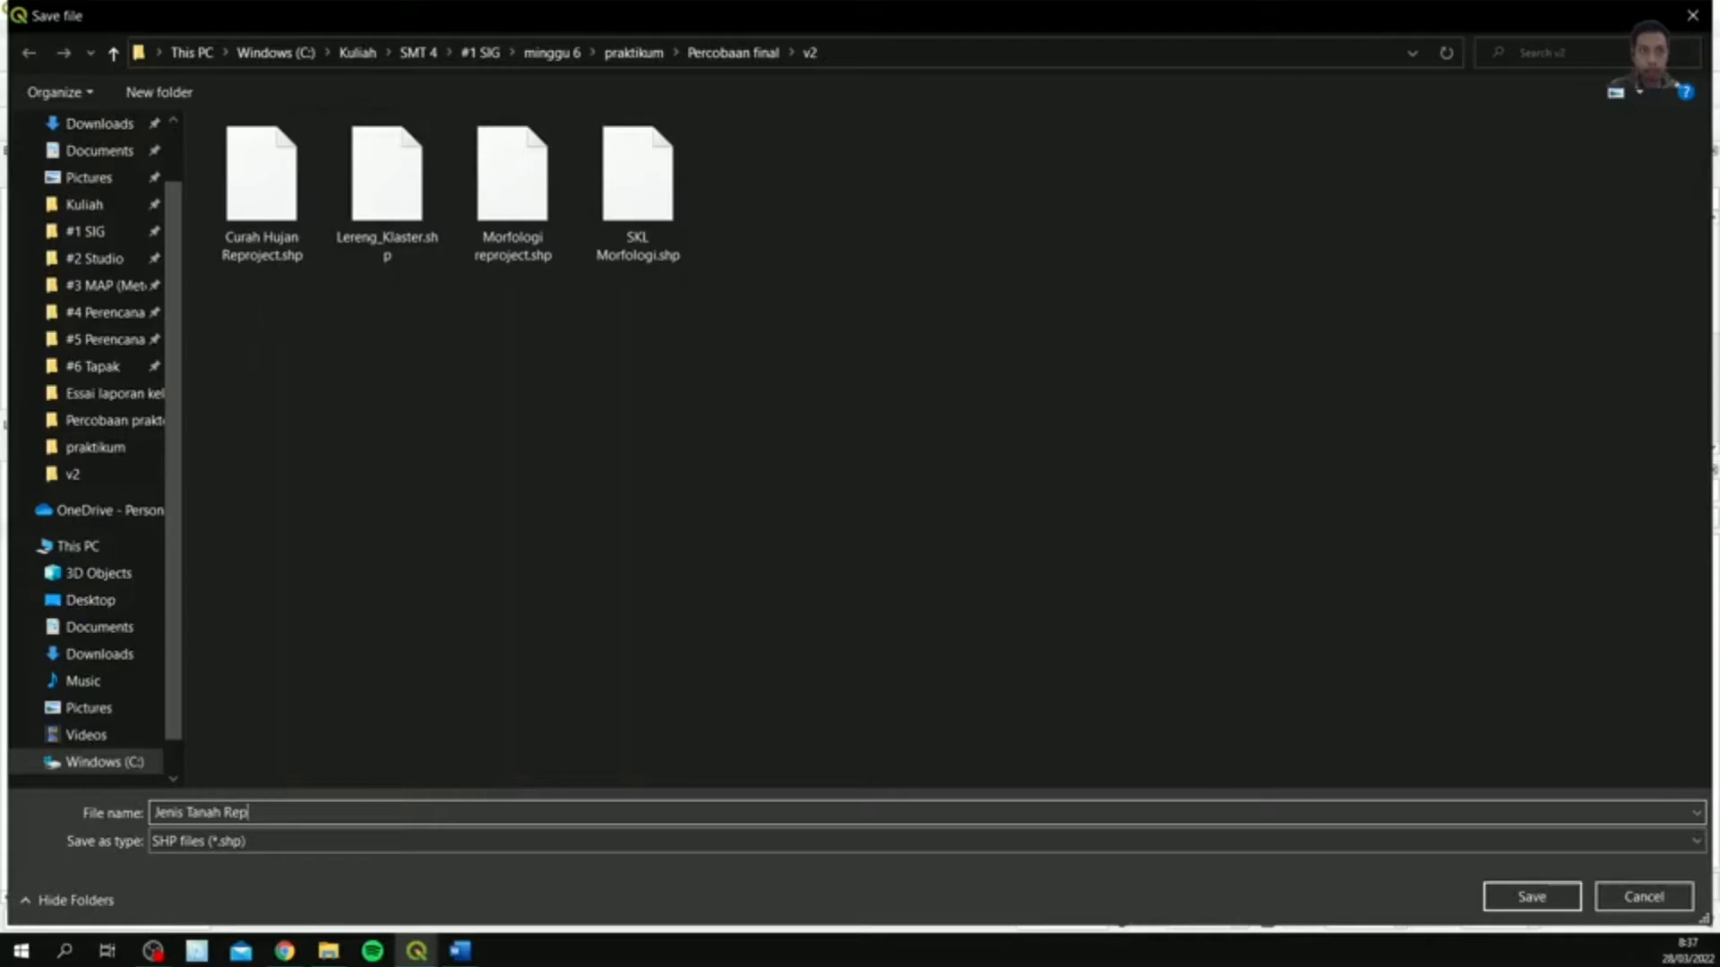
click(1530, 897)
click(1067, 695)
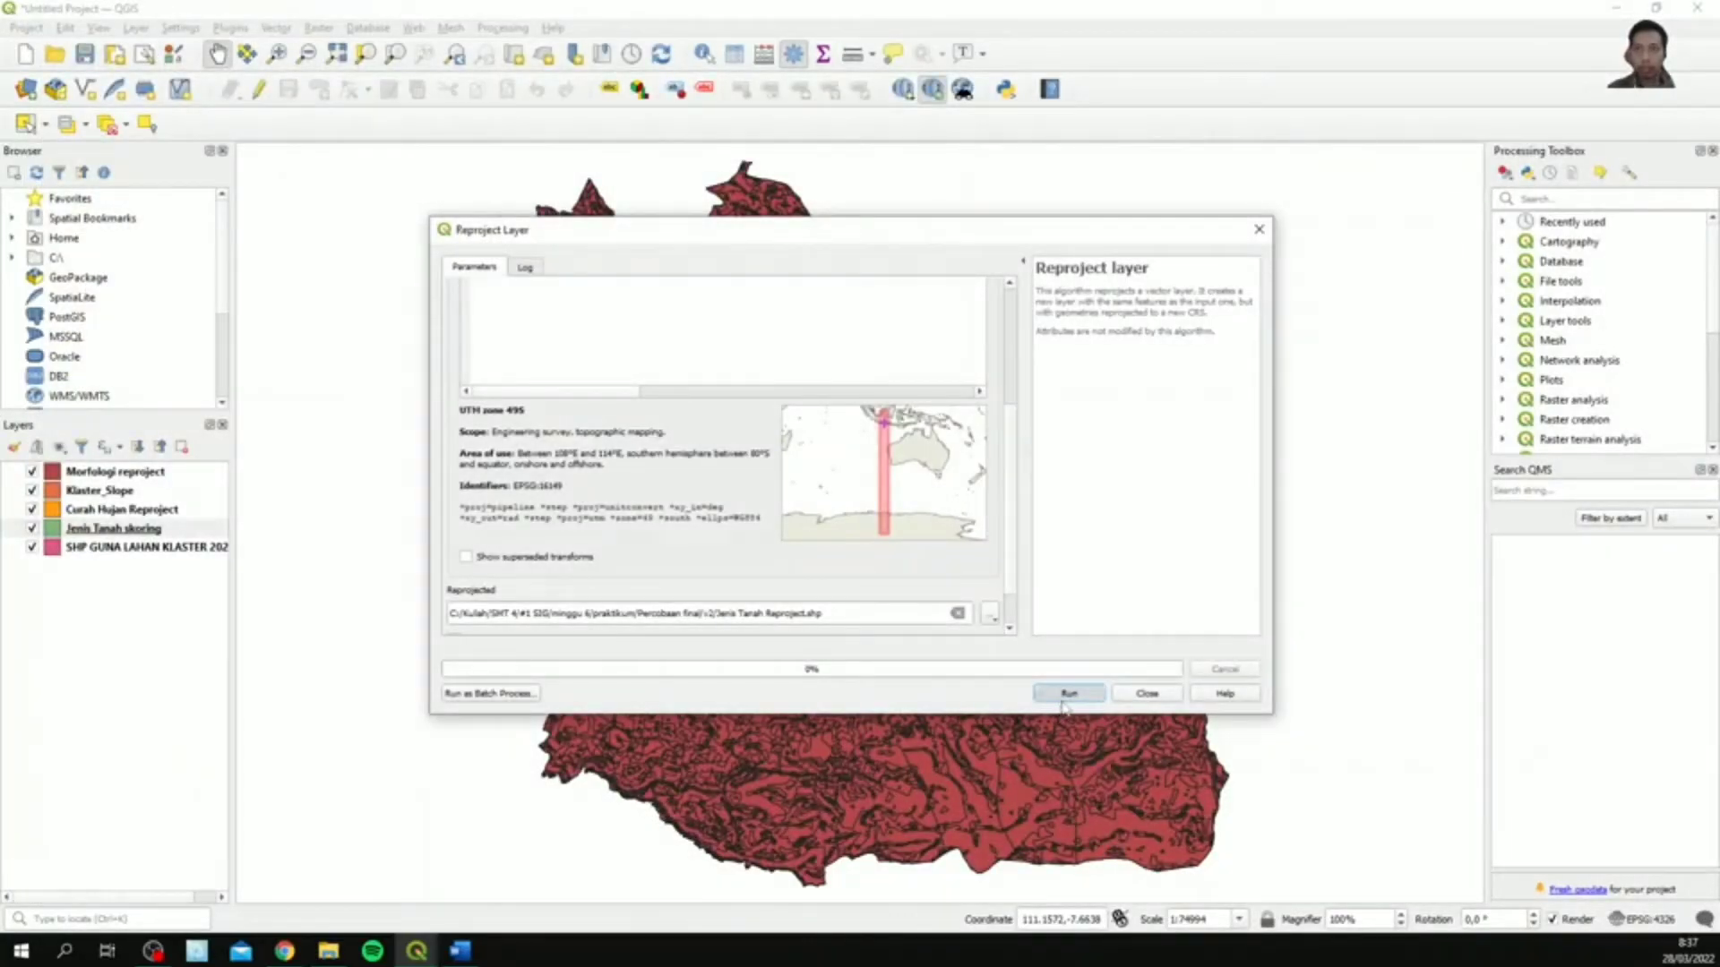
click(1121, 695)
- Remove the original Jenis Tanah skoring layer from the project
click(128, 546)
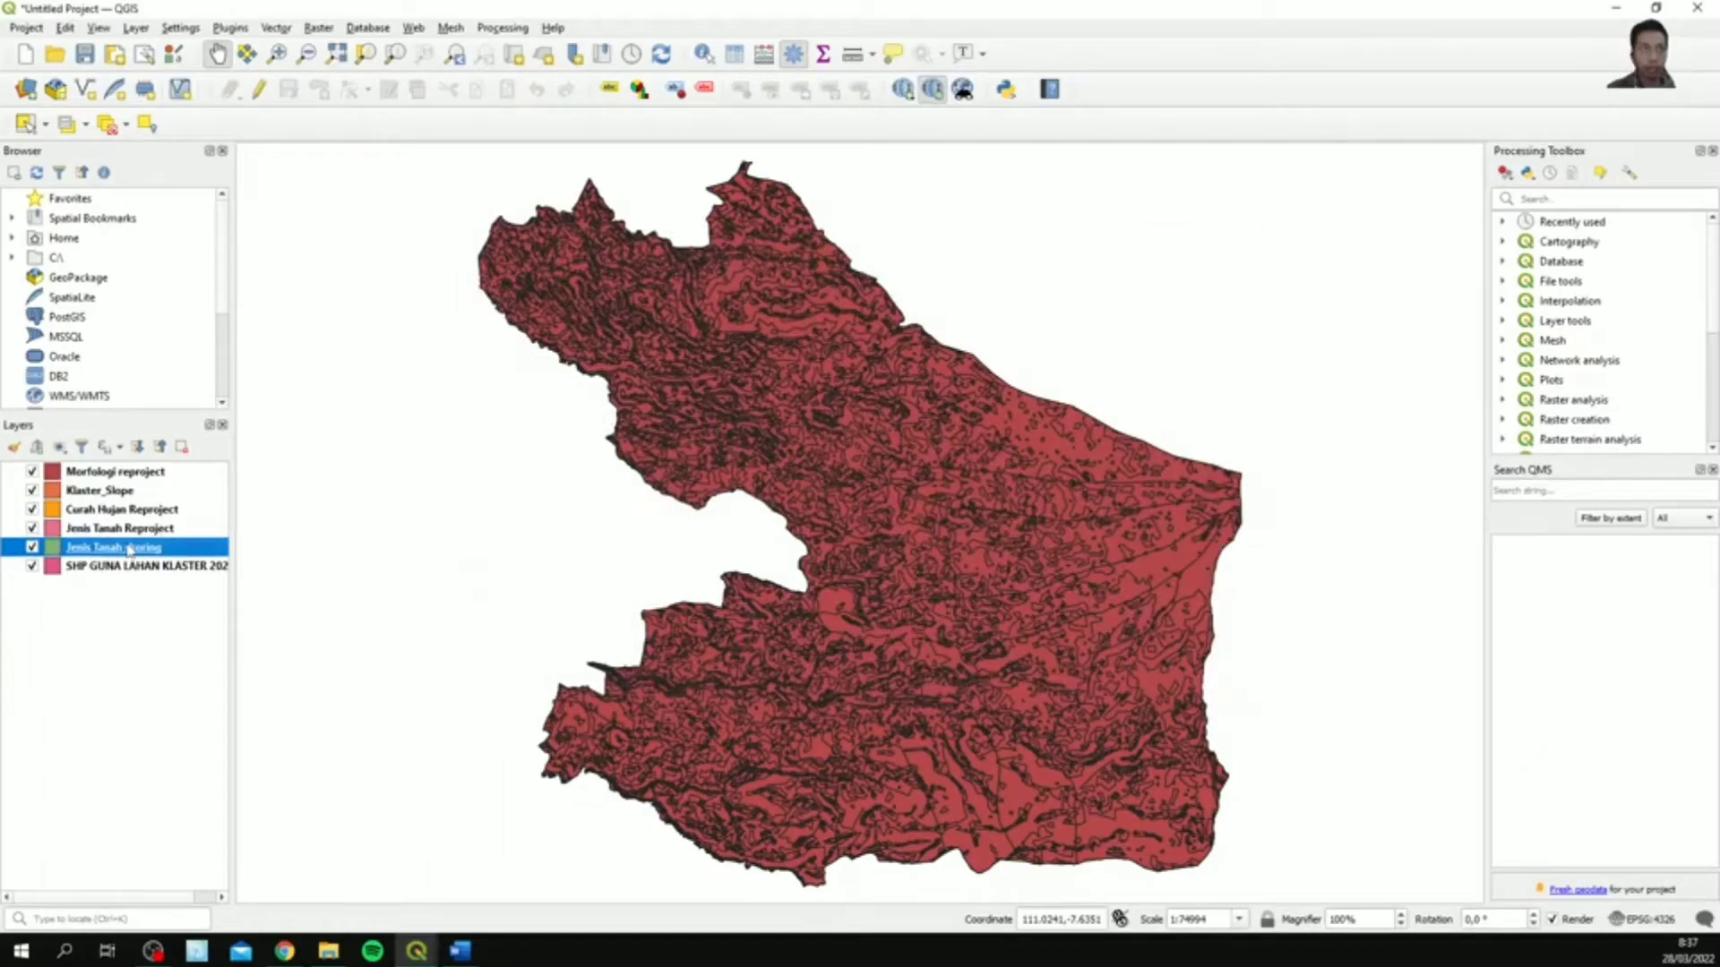
right_click(128, 547)
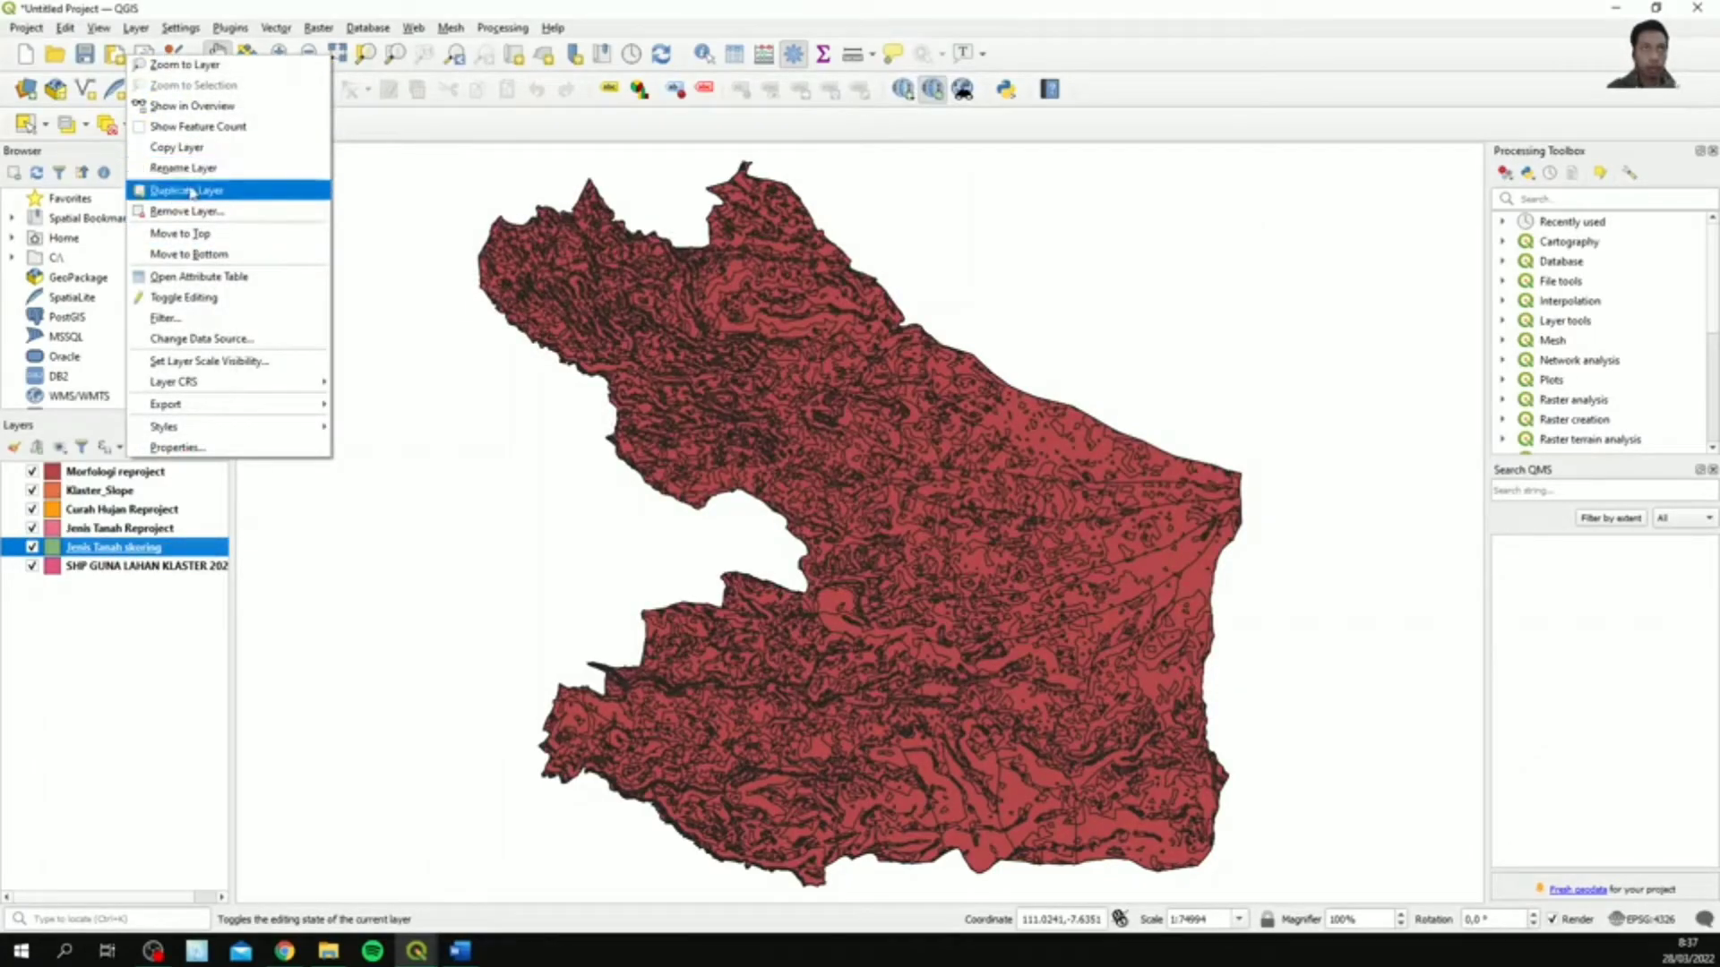
click(204, 212)
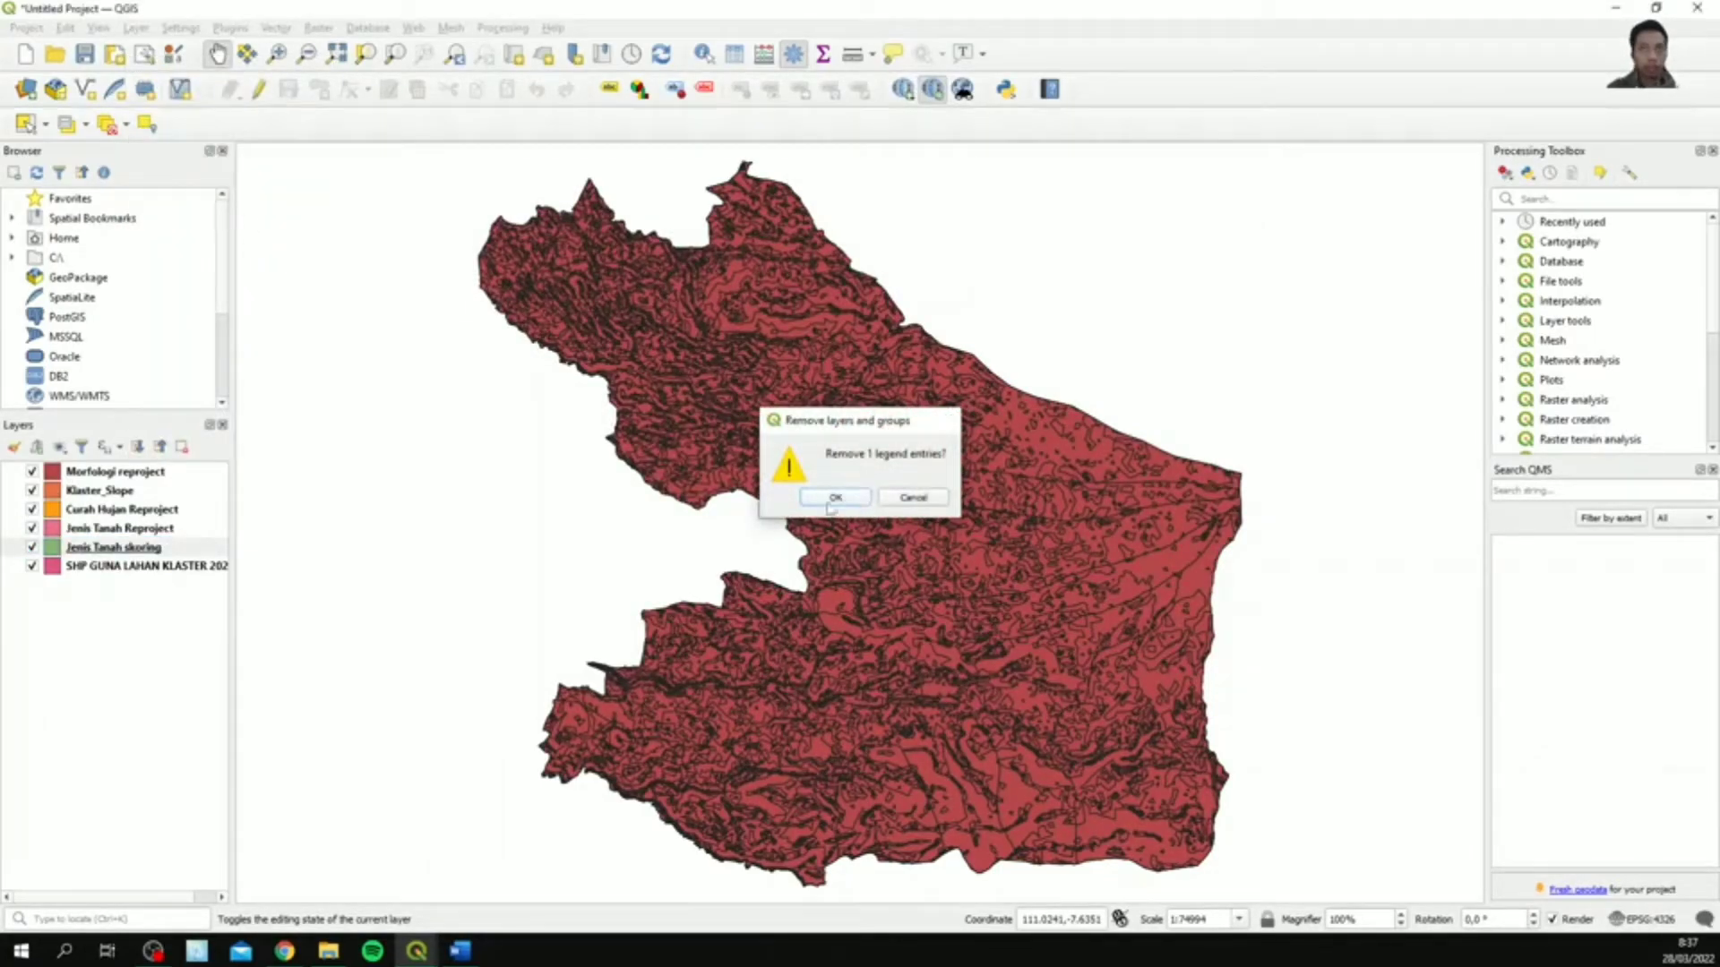
click(833, 495)
- Start the Reproject Layer vector tool with SHP GUNA LAHAN KLASTER 2020 FIX as the input layer
right_click(160, 546)
click(275, 27)
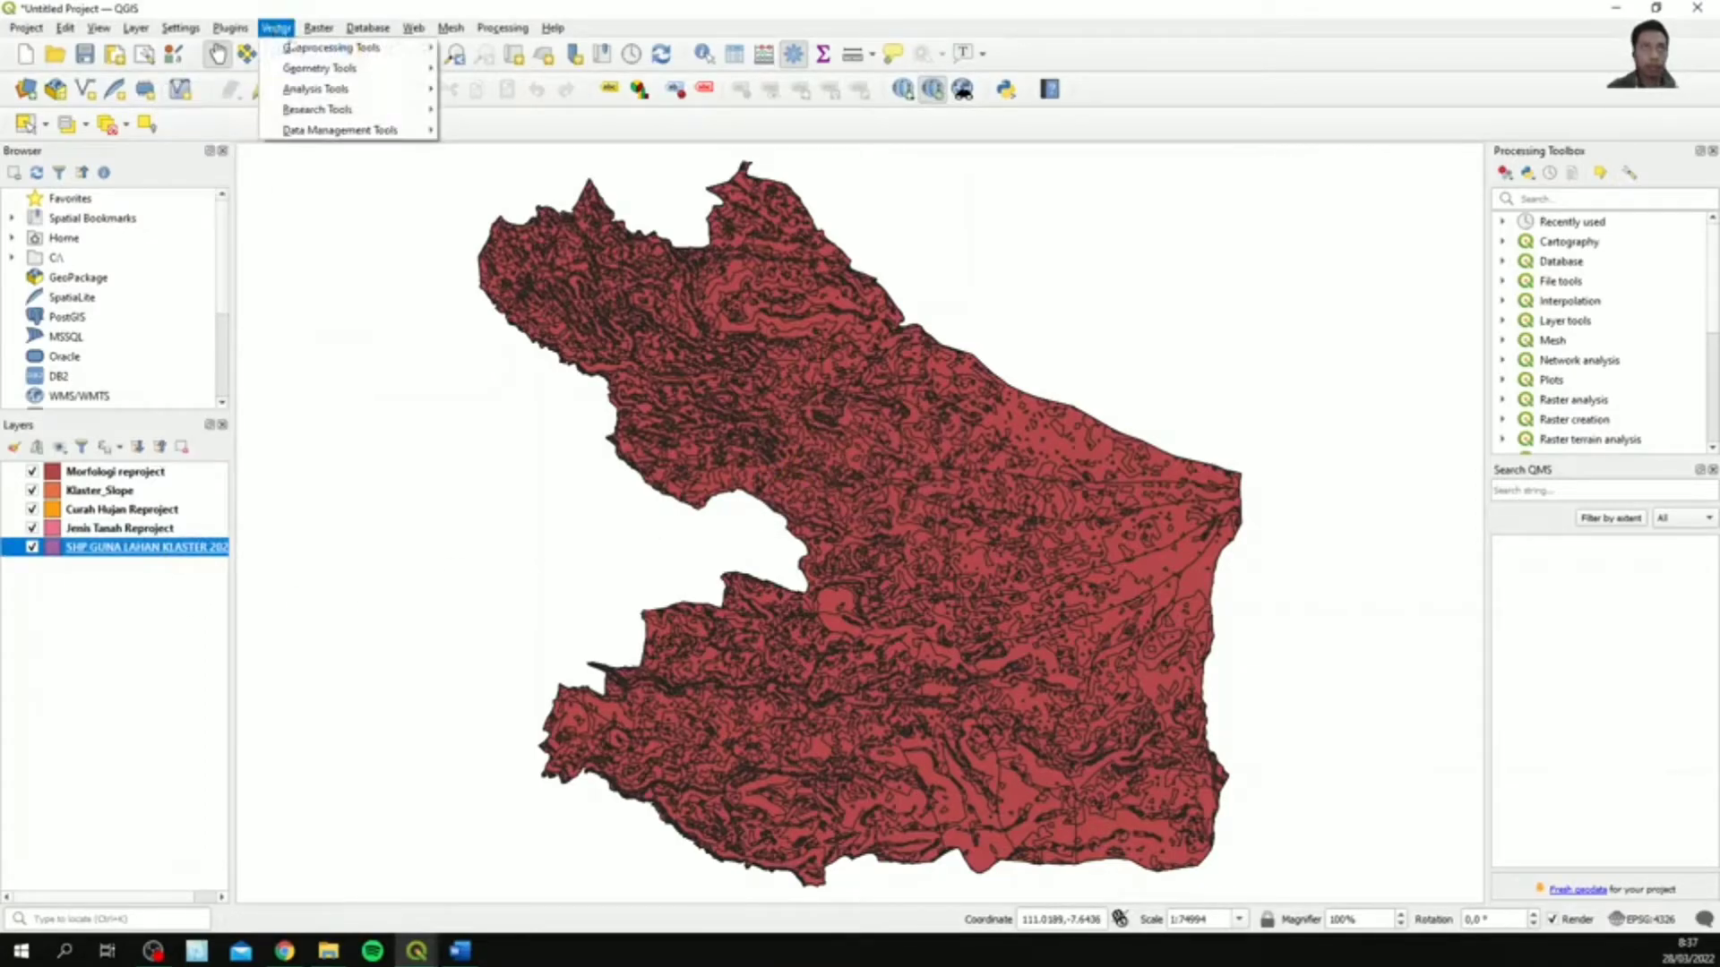
mouse_move(343, 117)
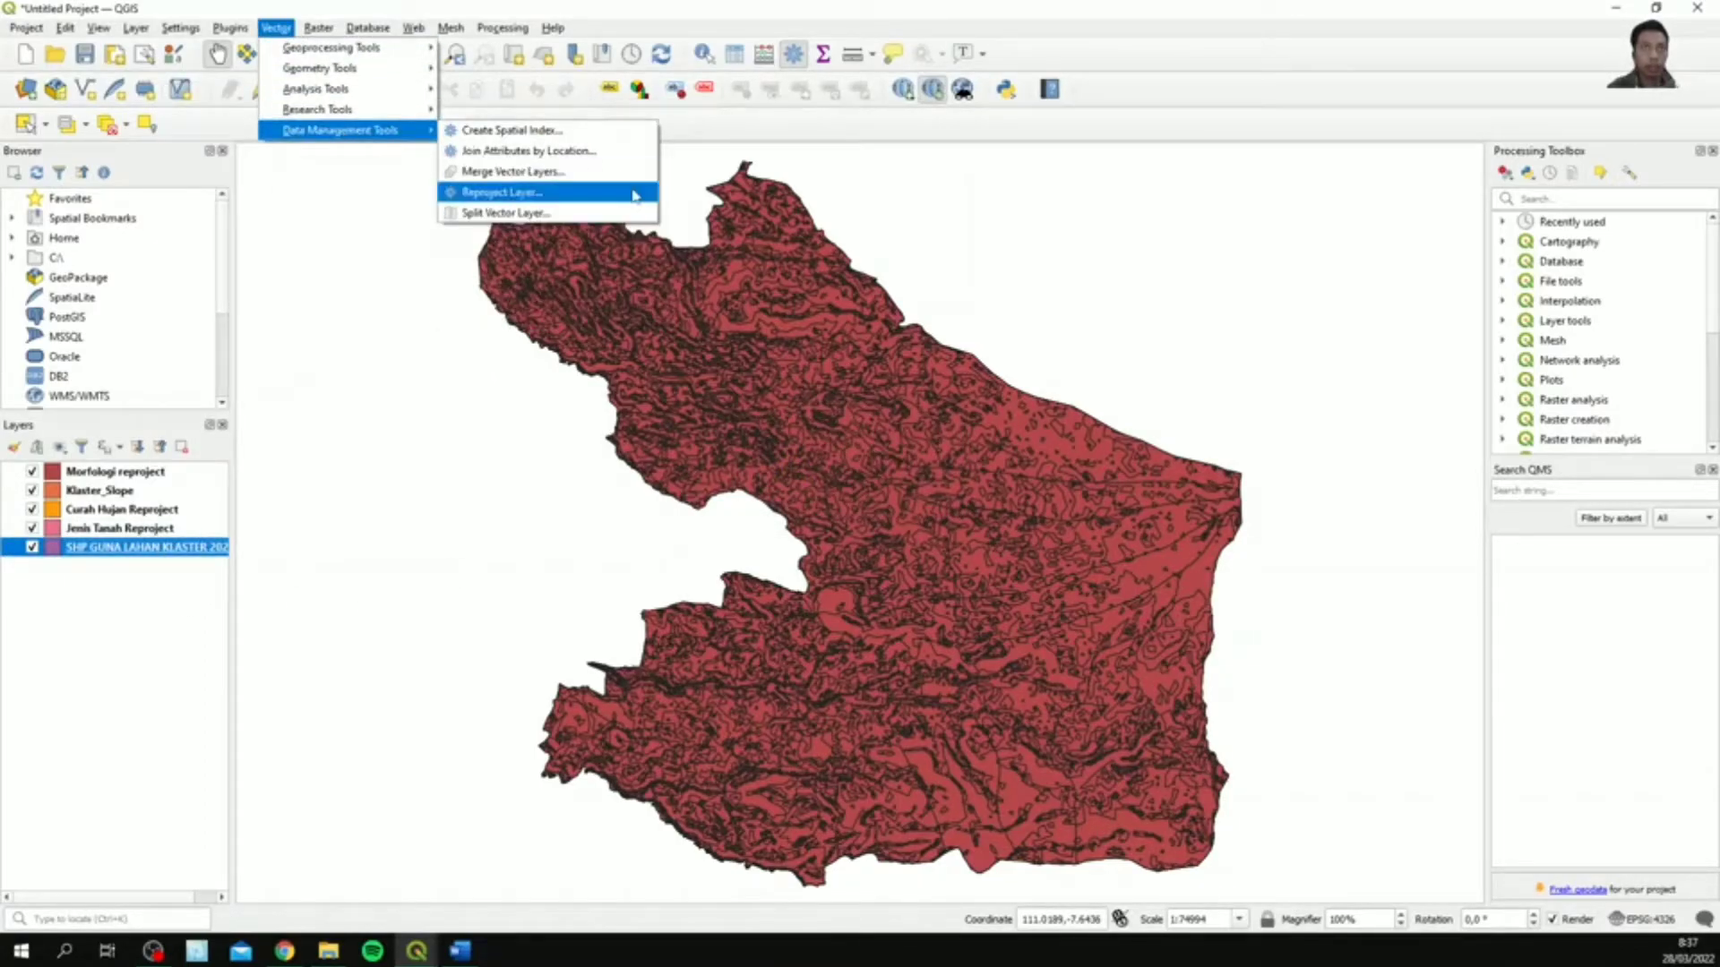
click(630, 195)
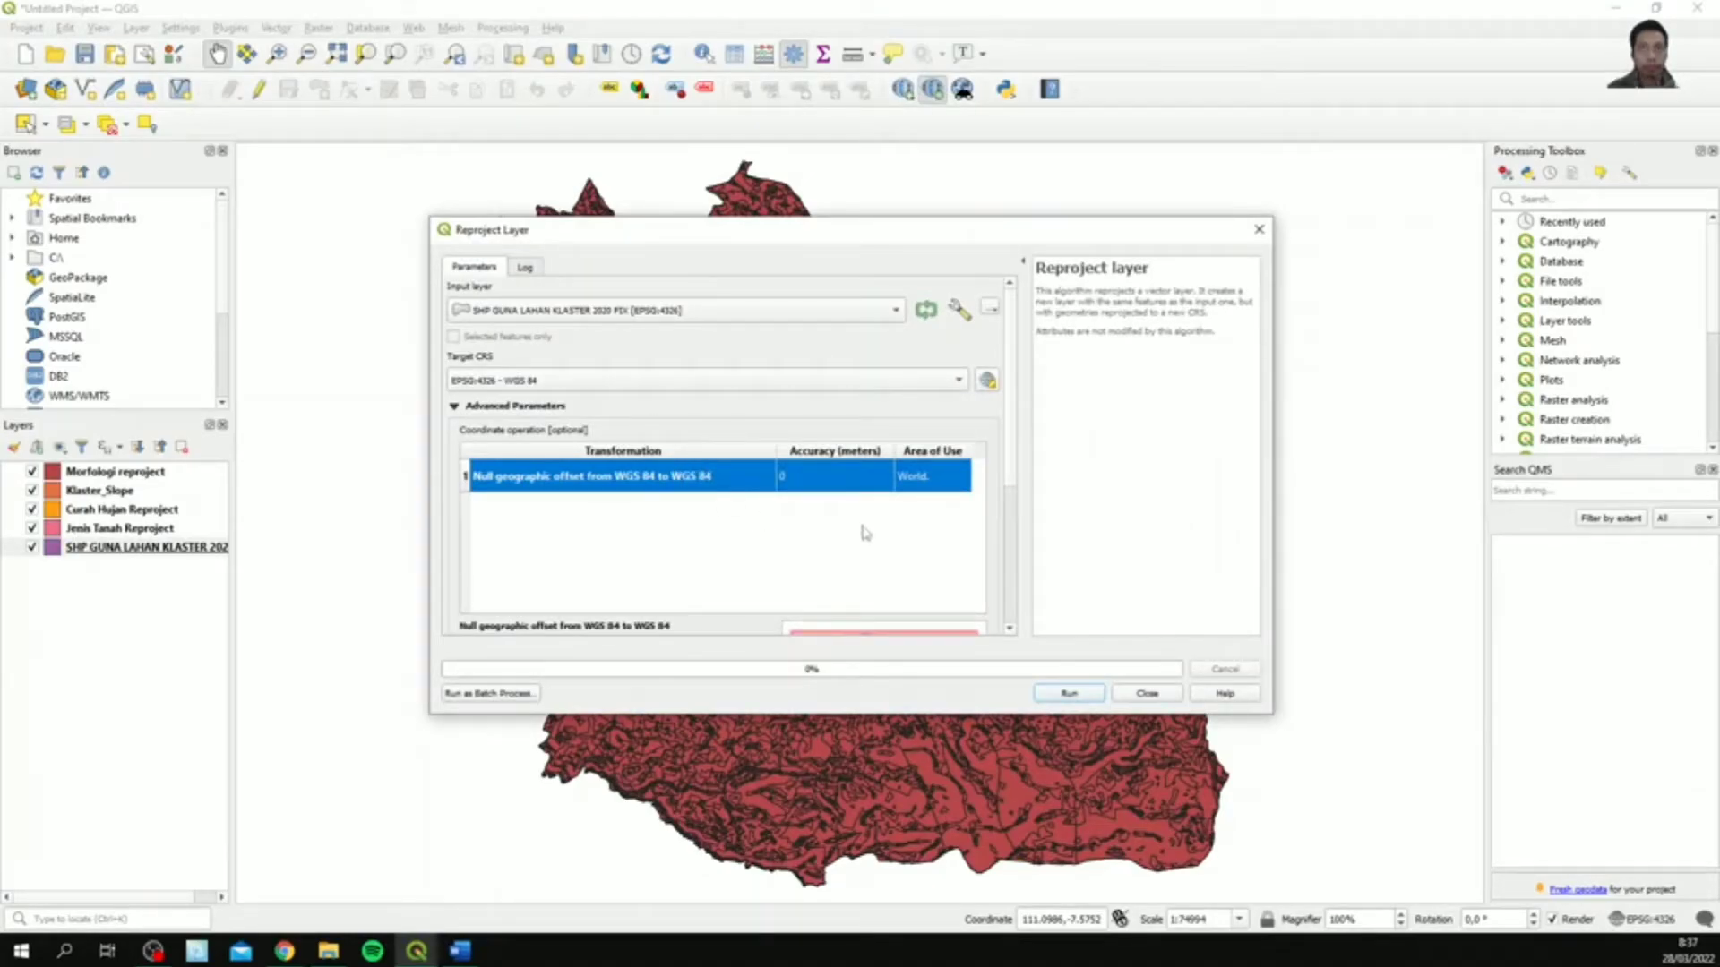
- Set the target CRS for the land-use reprojection to WGS 84 / UTM zone 49S (EPSG:32749)
click(987, 380)
text(UTM)
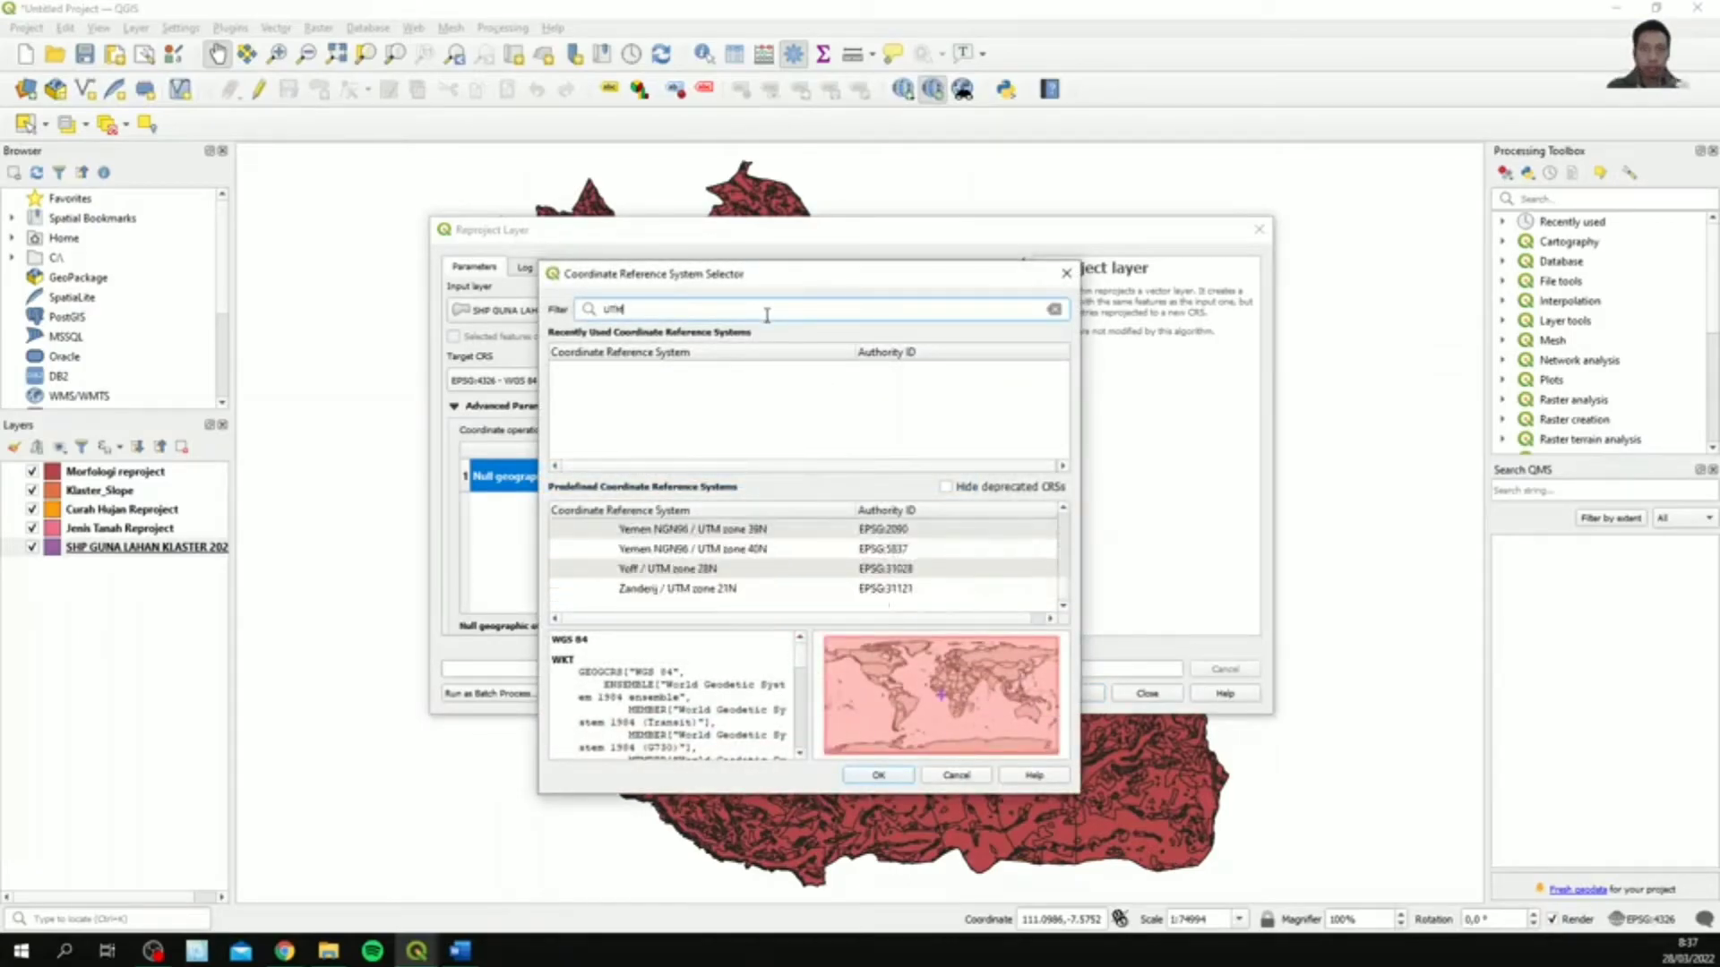
text( zone 49s)
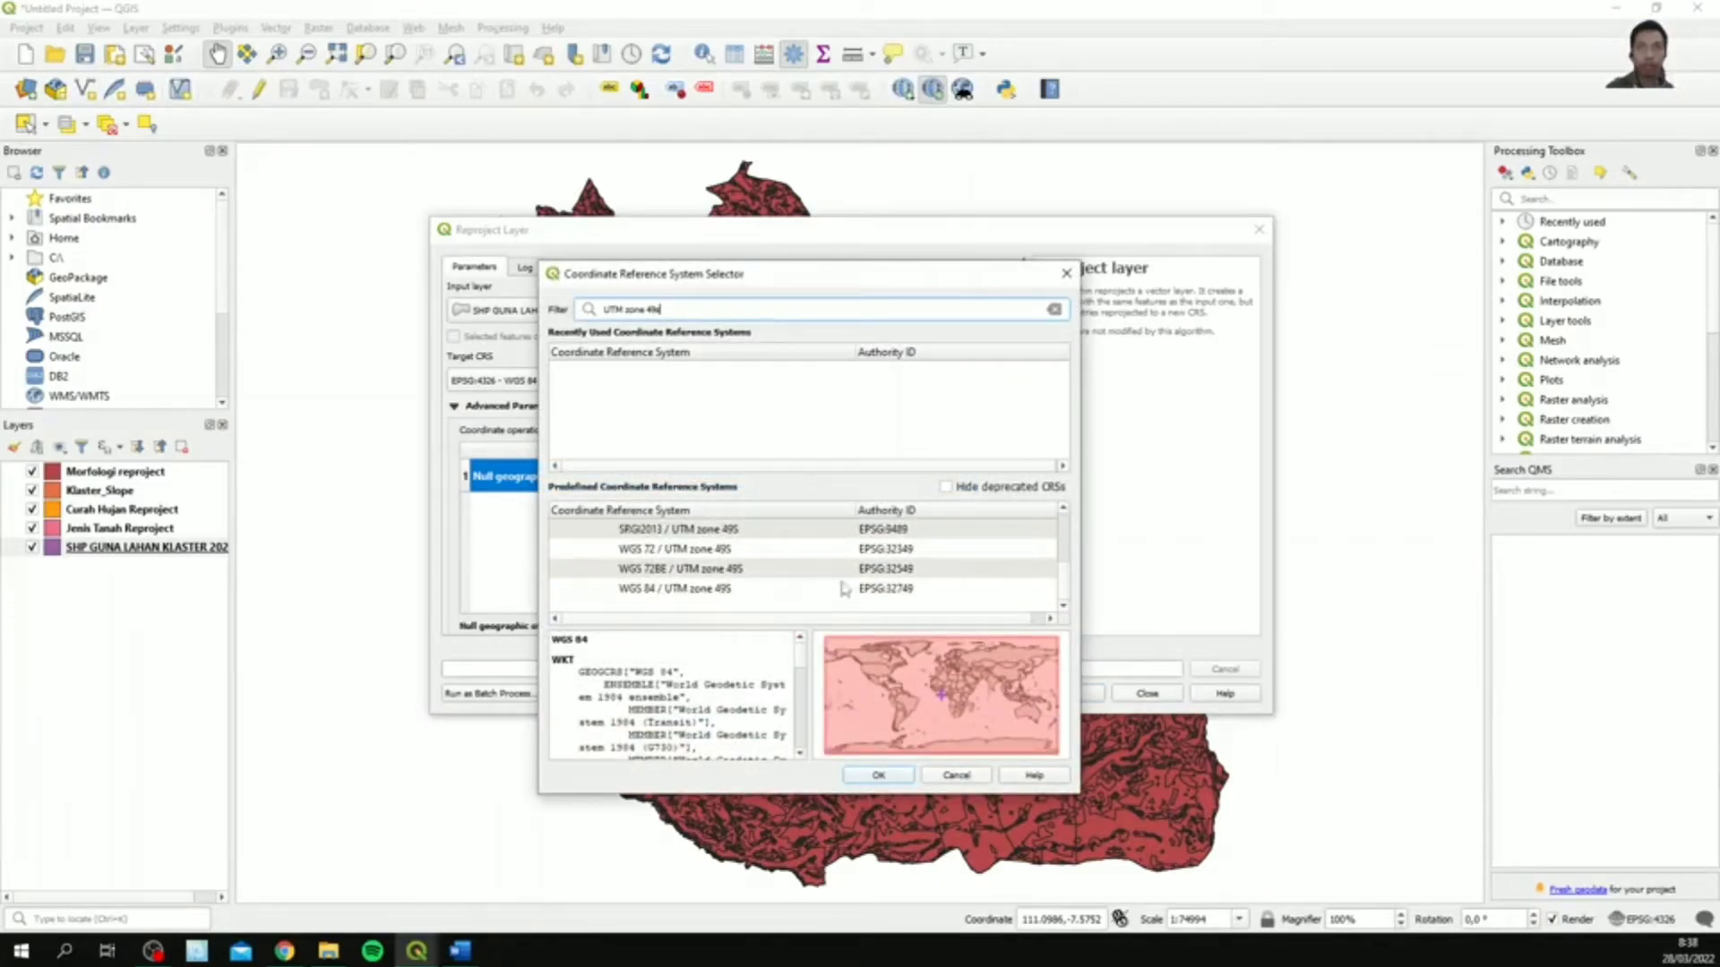
click(853, 588)
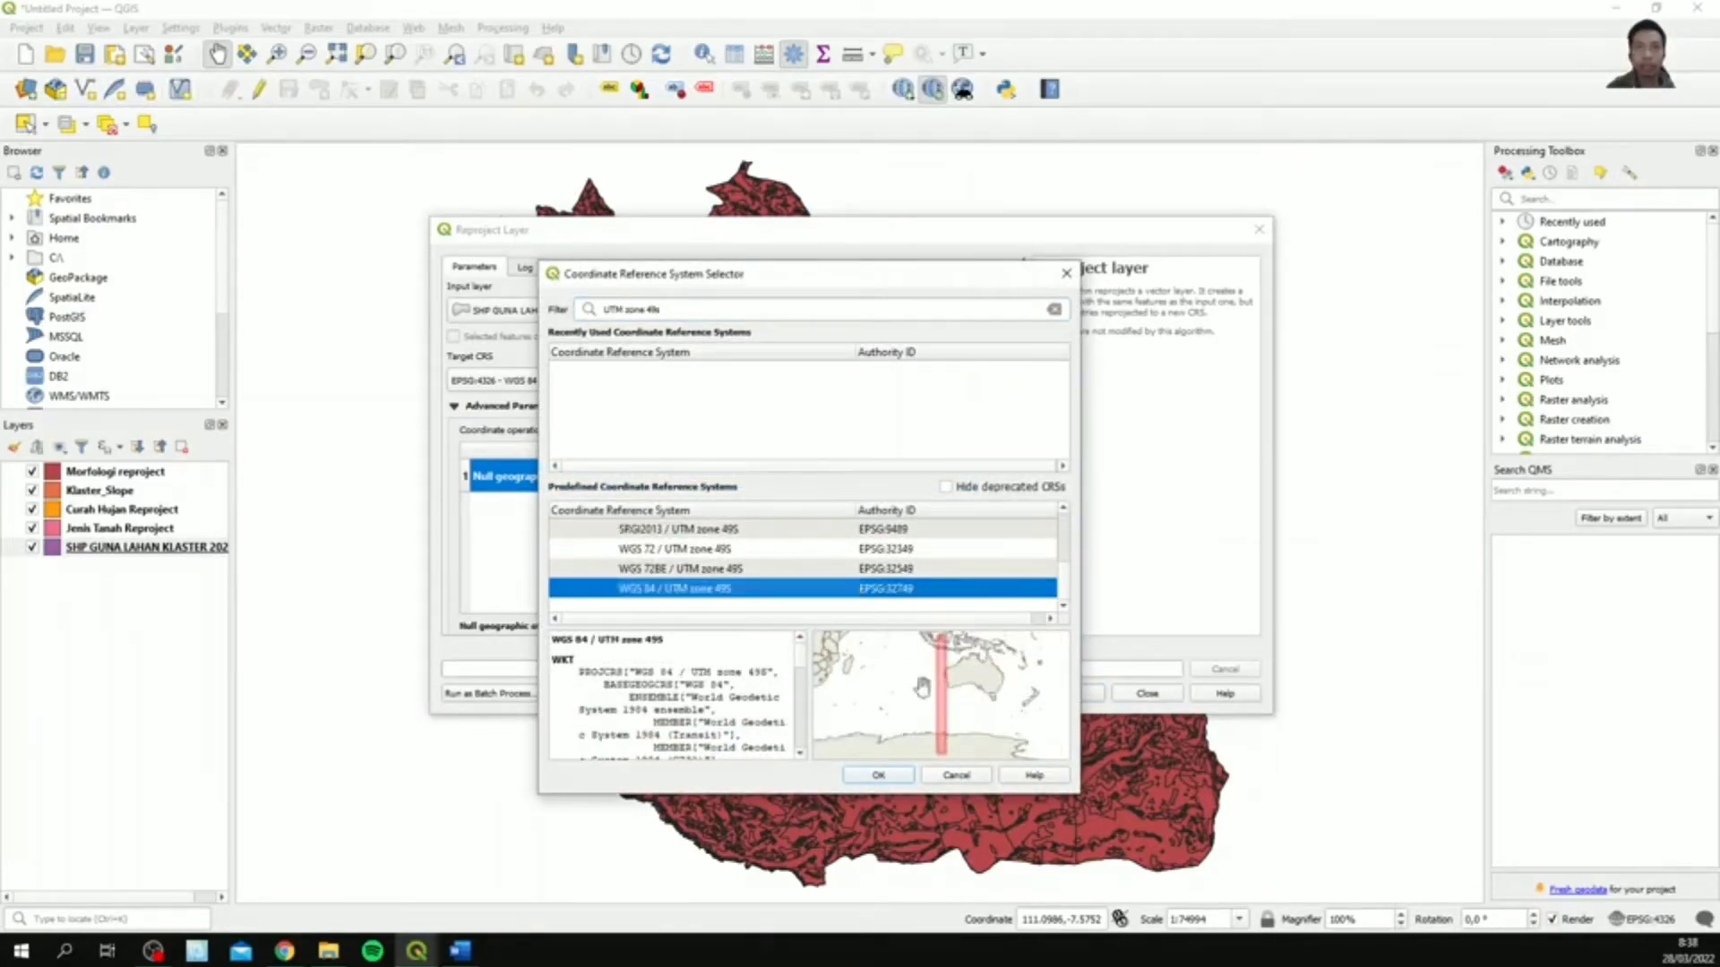
click(877, 775)
- Save the reprojected land-use output as shapefile Guna Lahan Reproject in the v2 folder, run the reprojection and close the tool
scroll(1002, 576, down, 3)
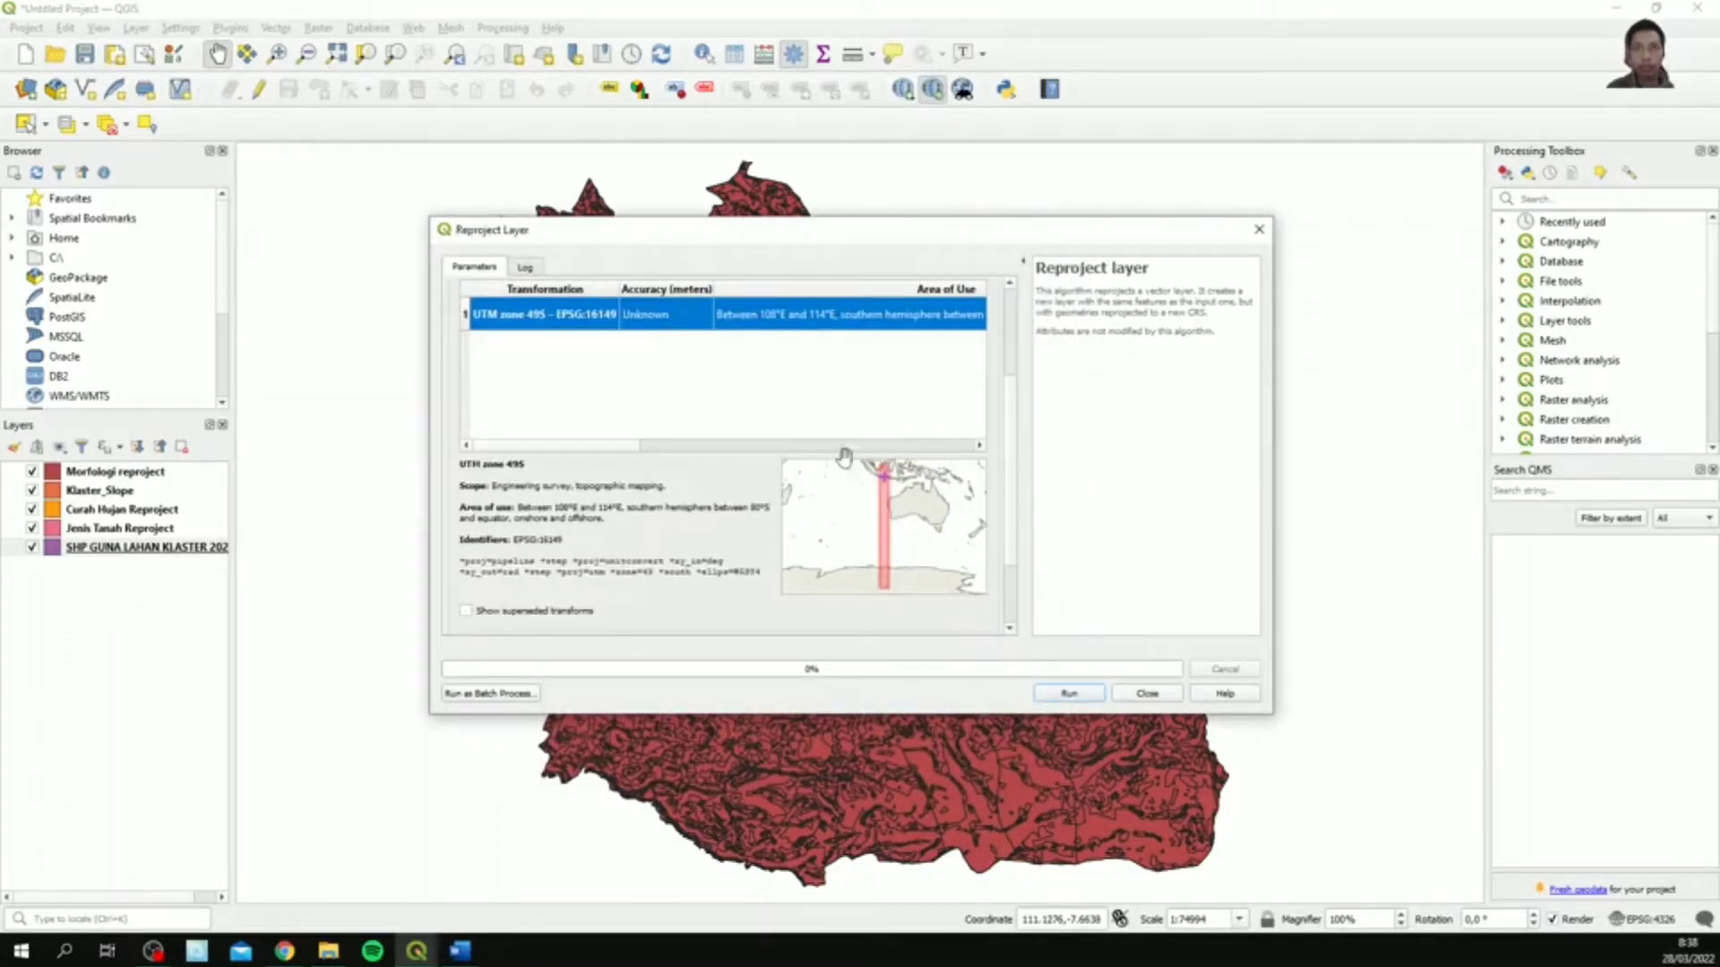
scroll(883, 488, up, 3)
scroll(1017, 519, down, 2)
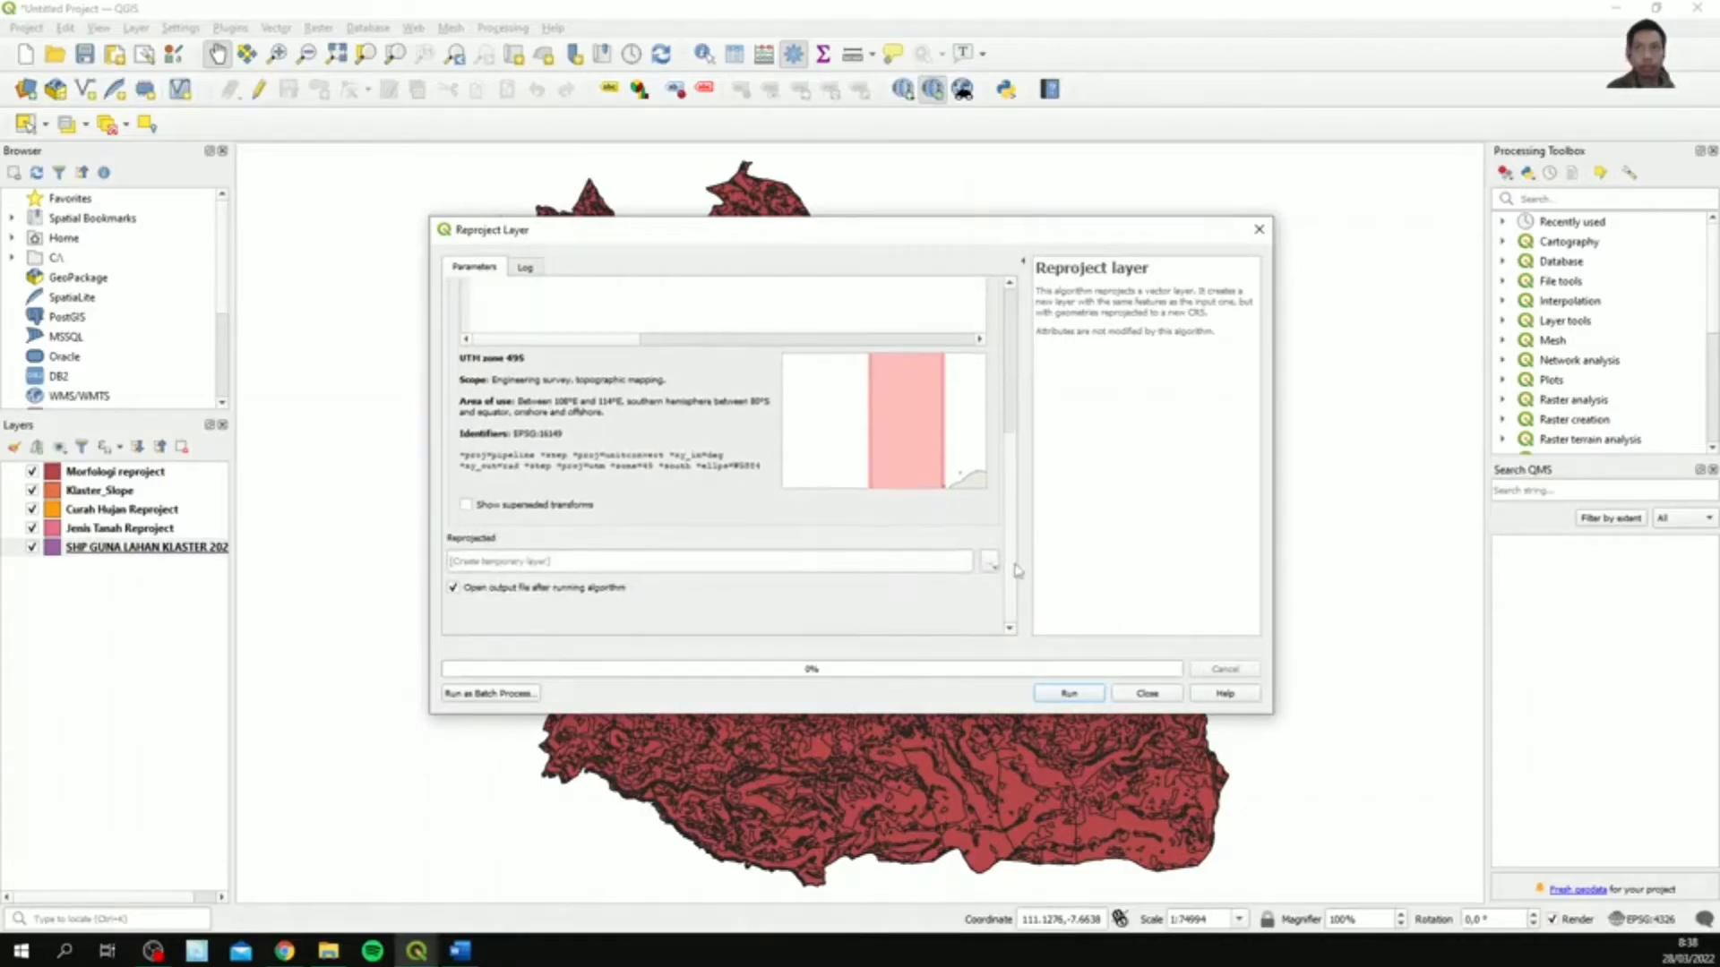
click(991, 564)
click(1030, 601)
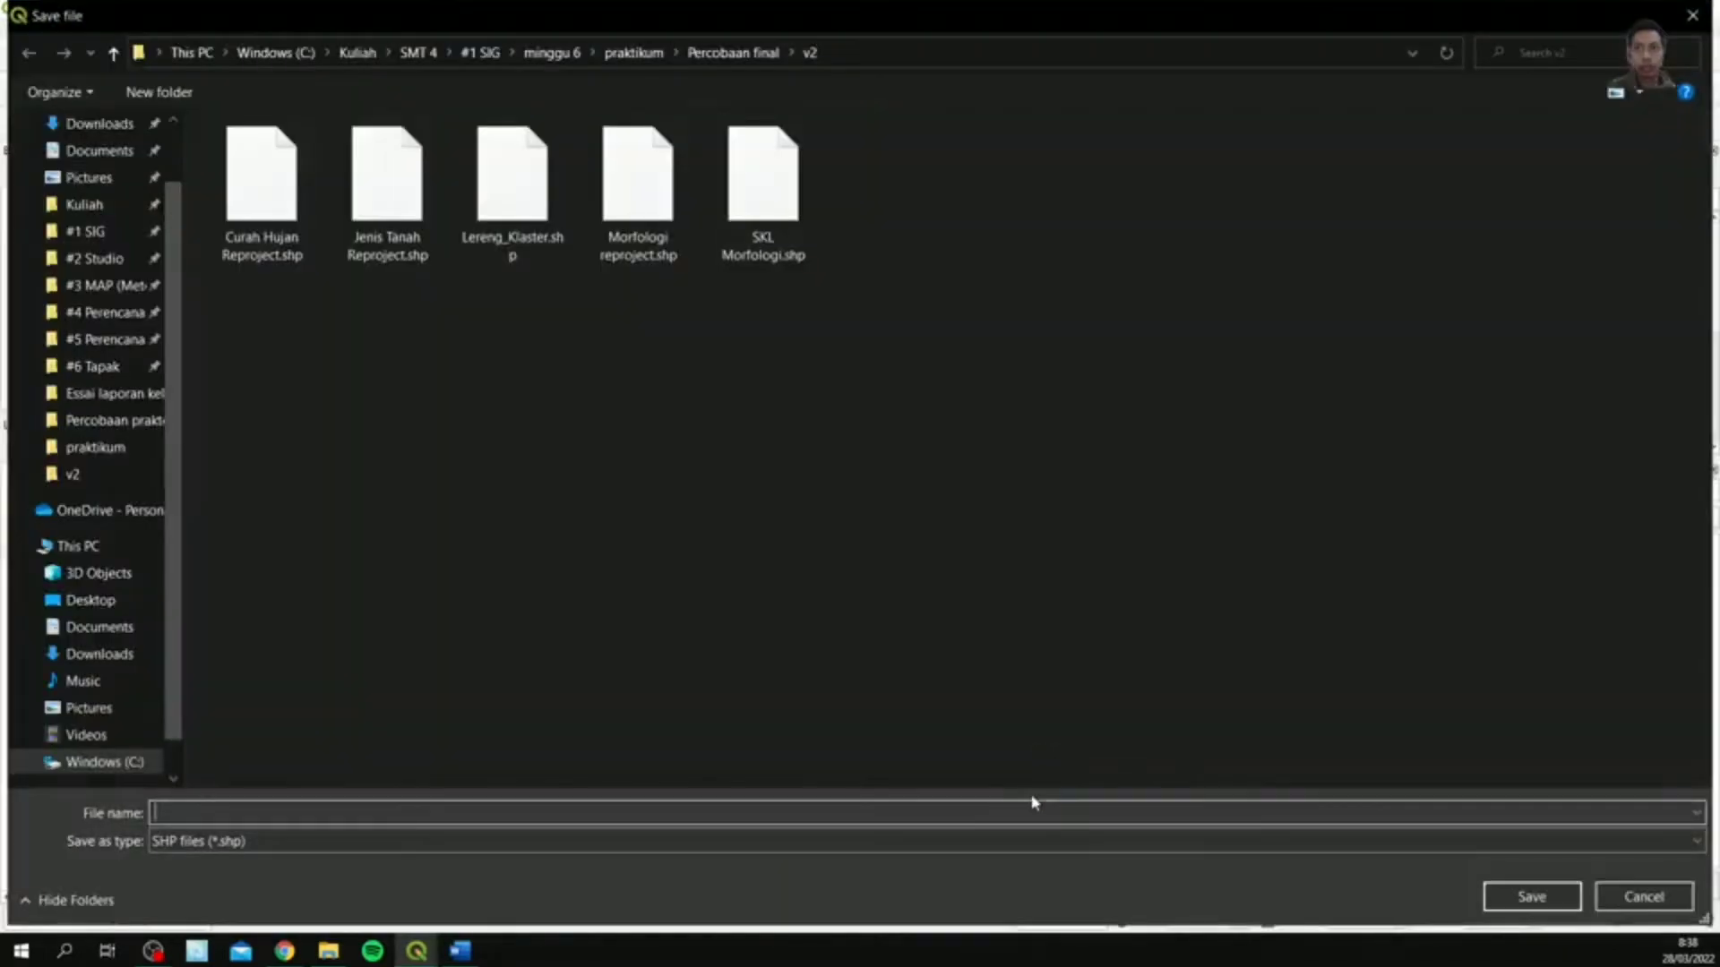
text(Guna Lahan Reproject)
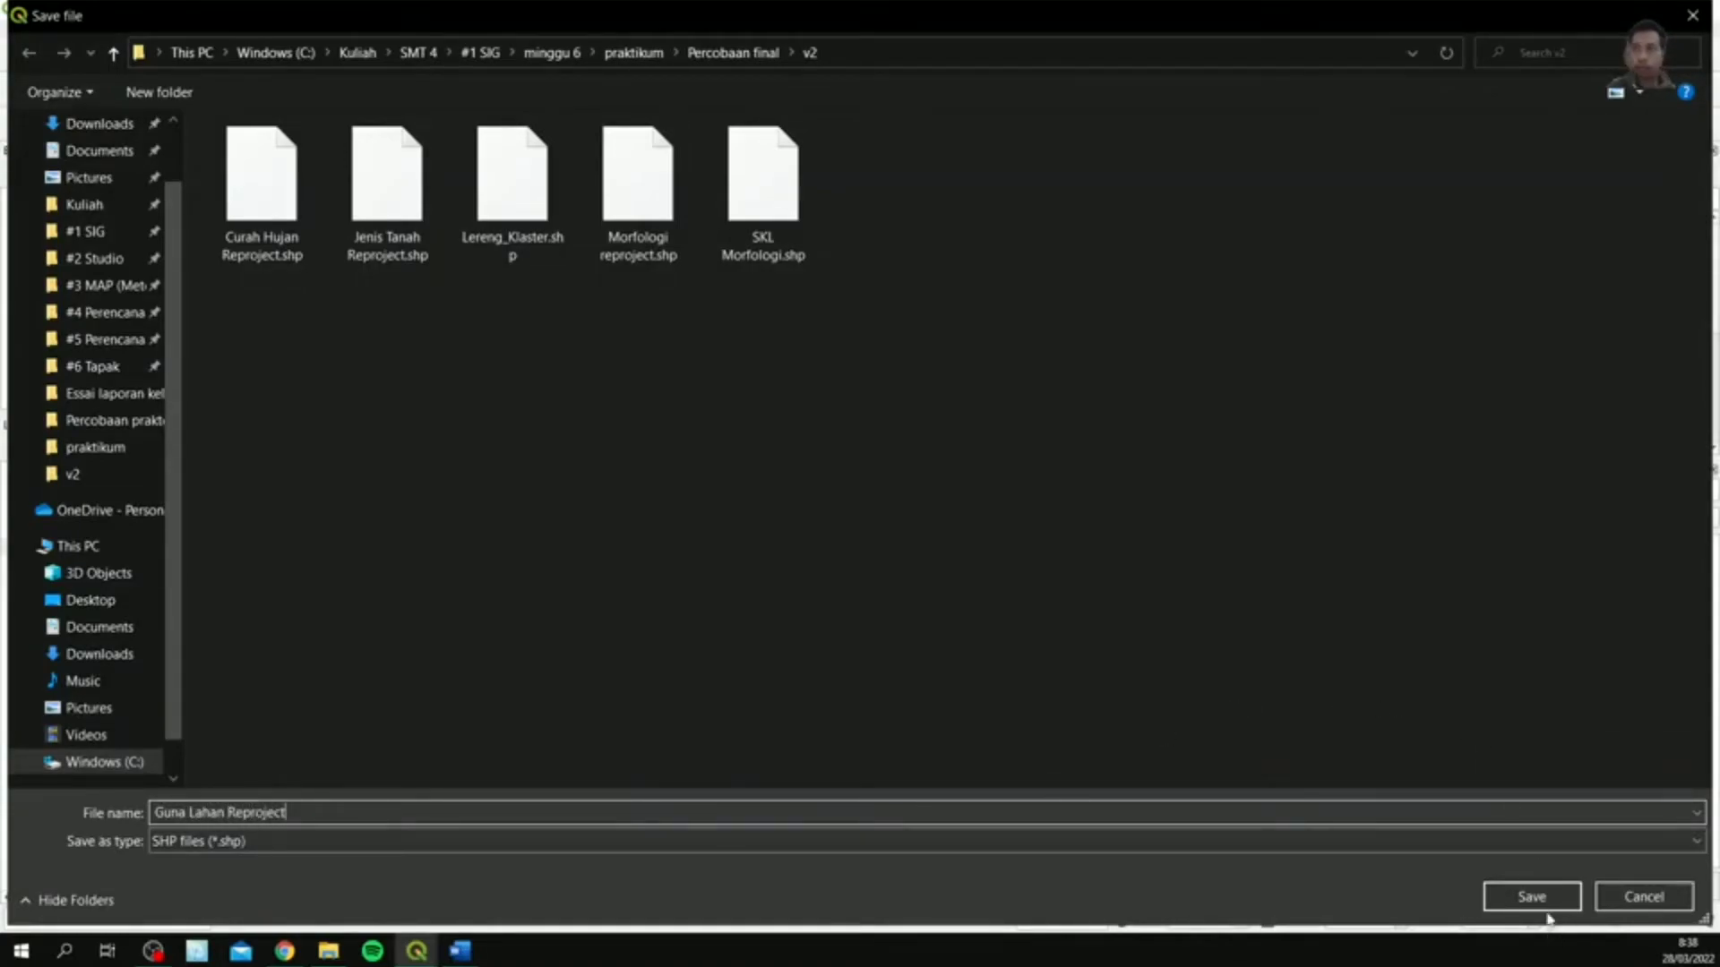
click(1545, 909)
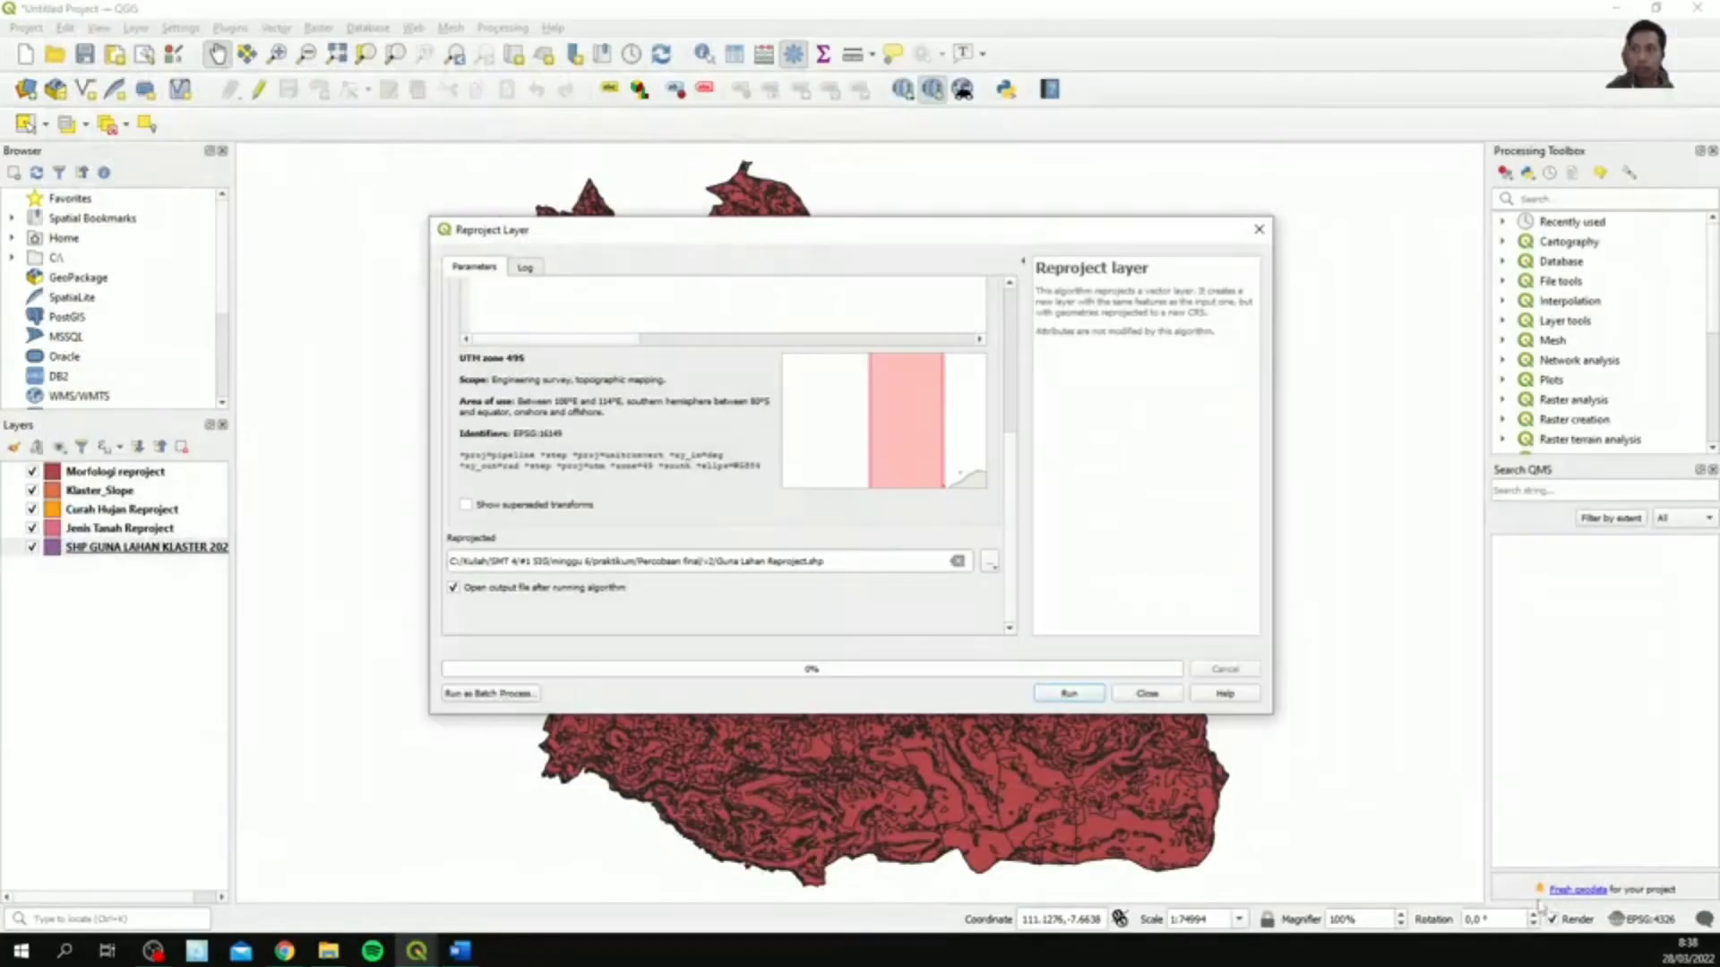
click(1086, 691)
click(1148, 693)
- Remove the original SHP GUNA LAHAN KLASTER 2020 FIX layer from the project
click(200, 565)
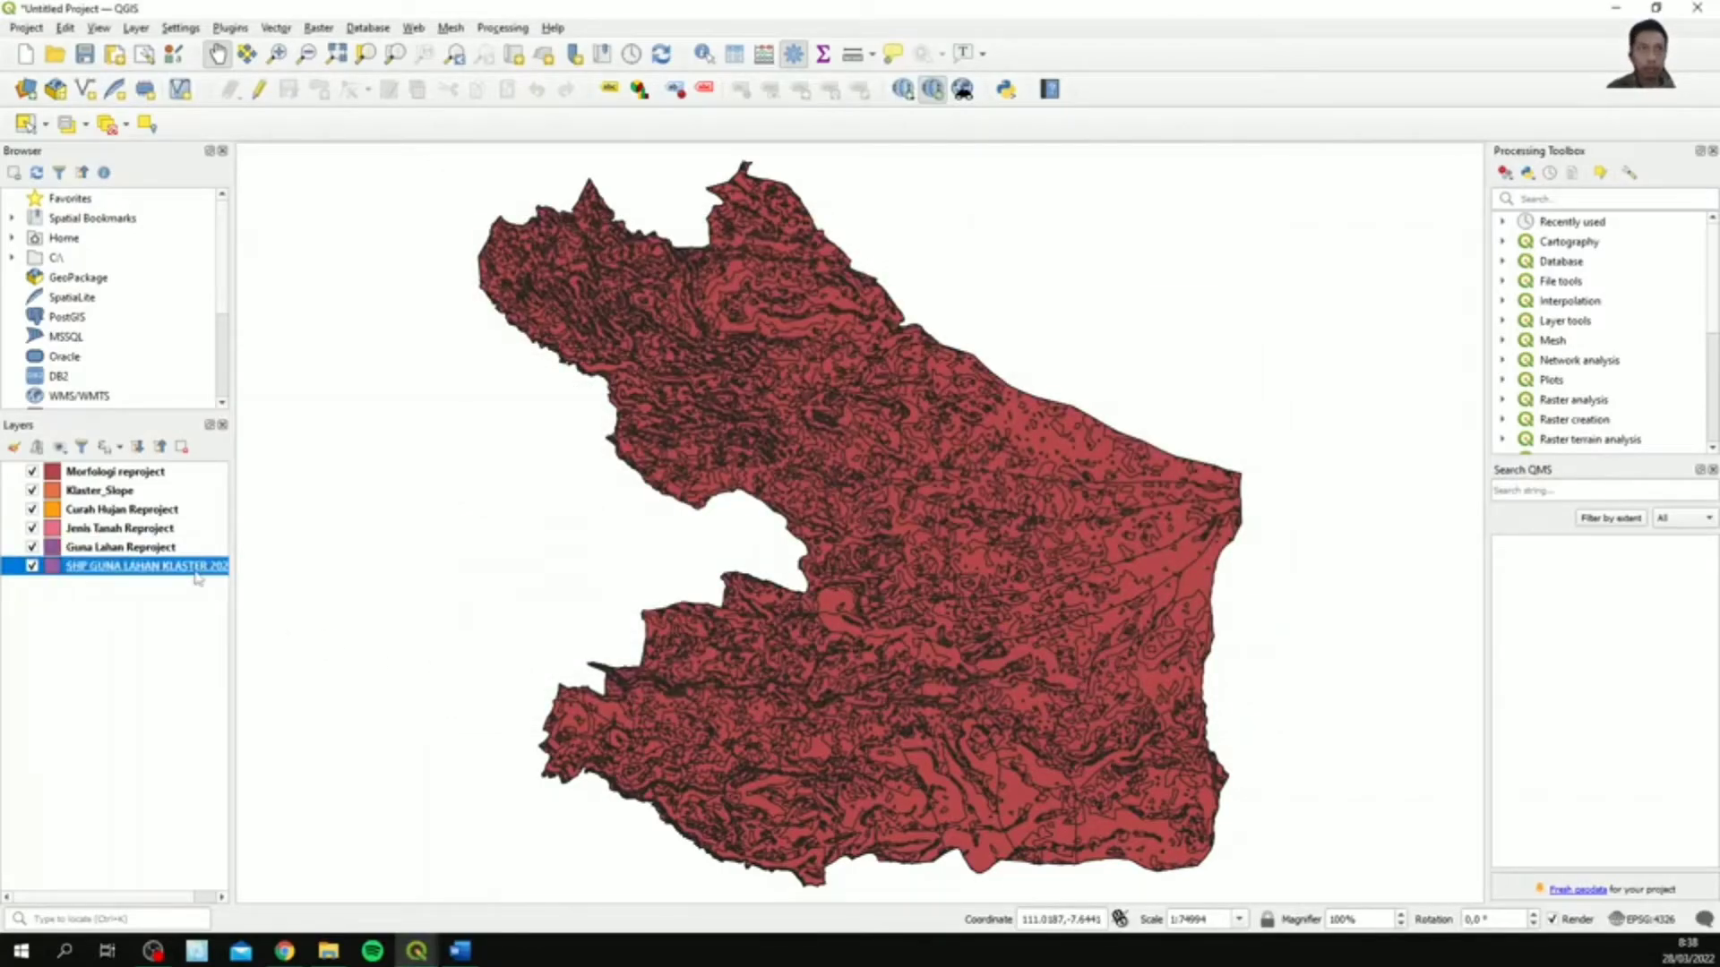
right_click(200, 566)
click(255, 263)
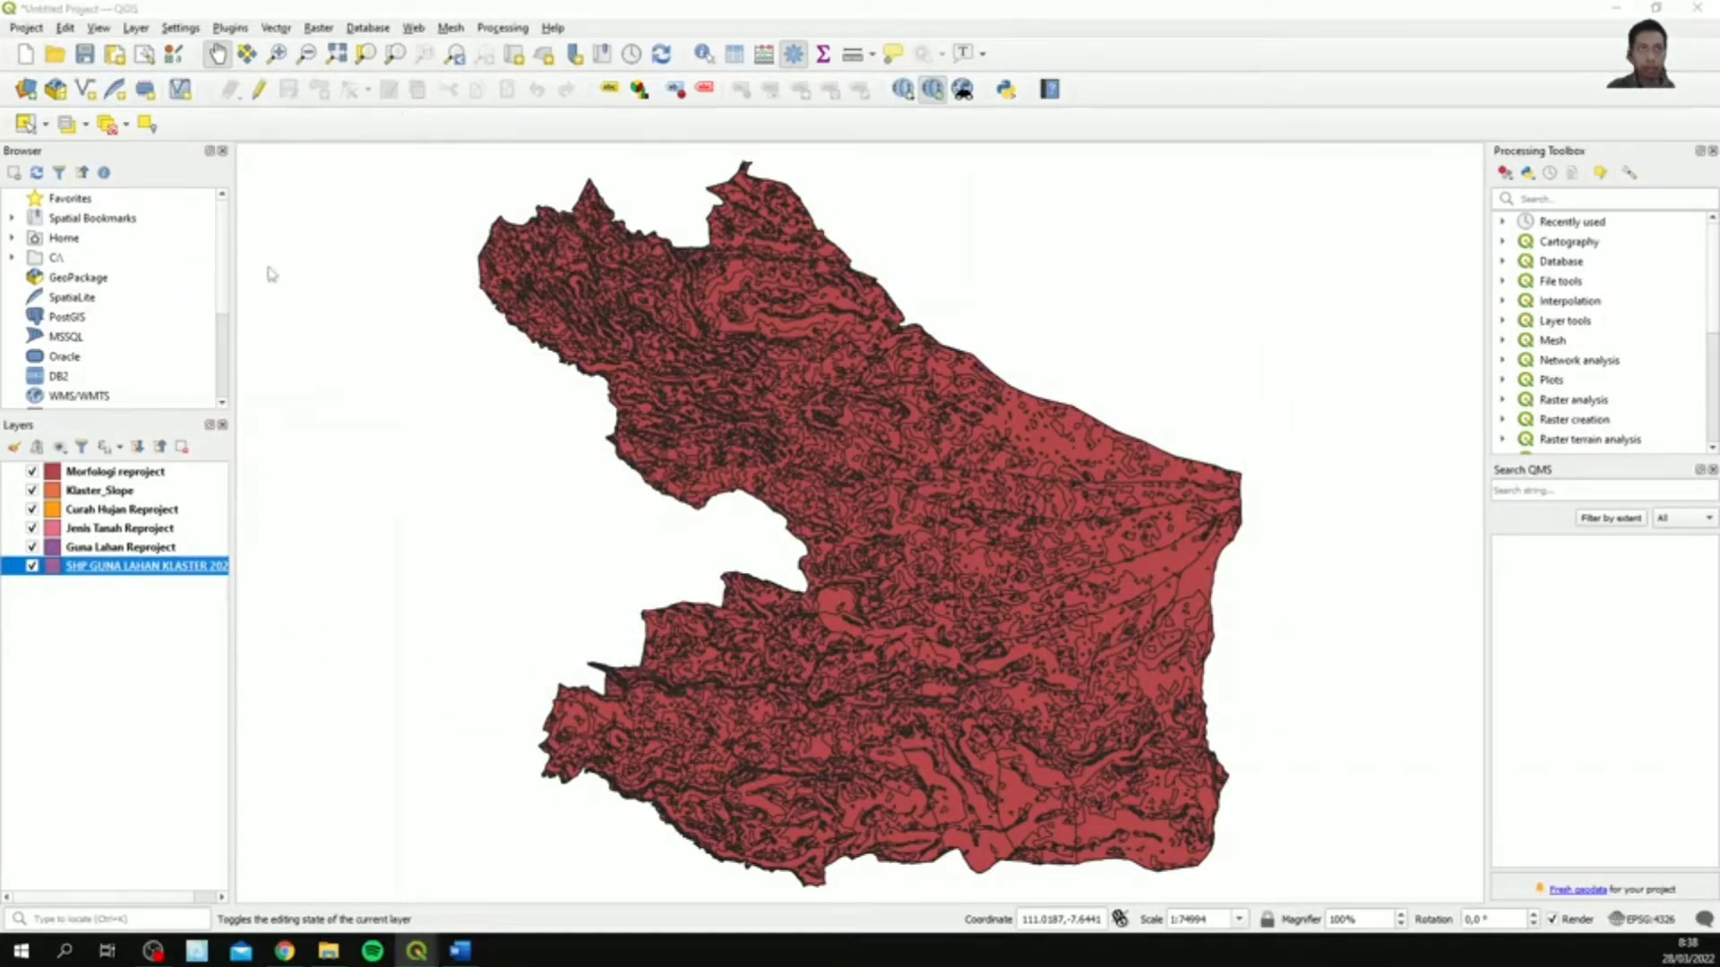
click(824, 498)
- Start the Intersection geoprocessing tool with Morfologi reproject as the input layer and Klaster_Slope as the overlay layer
click(160, 473)
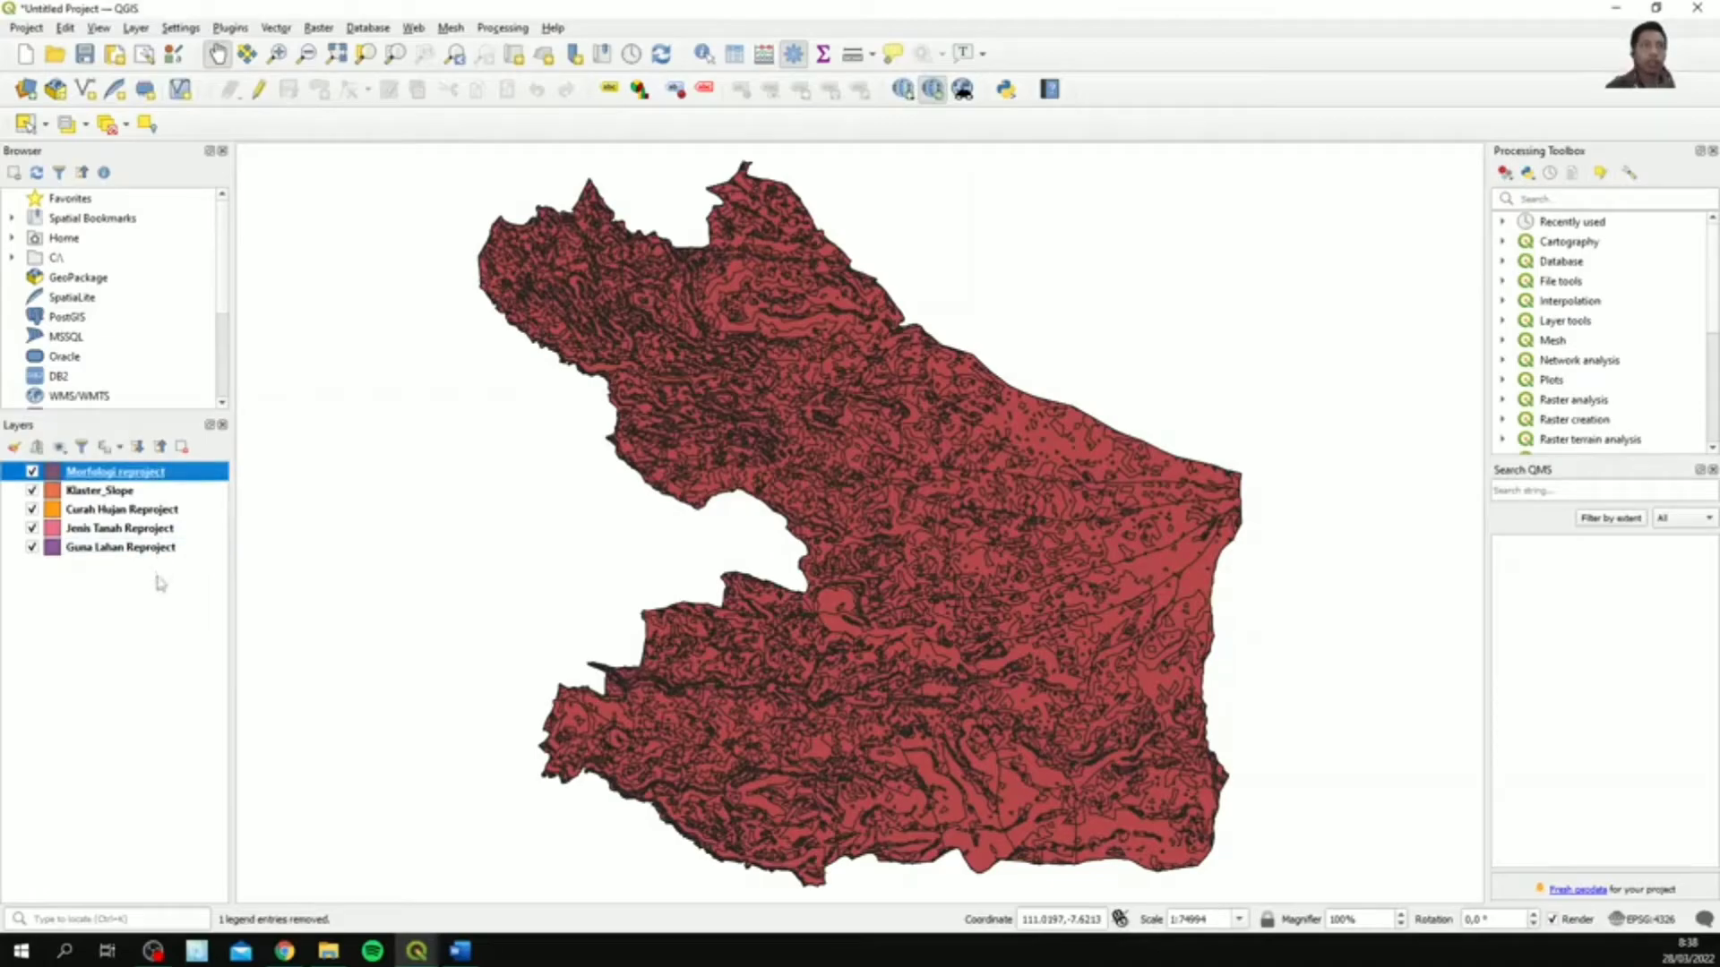
click(276, 27)
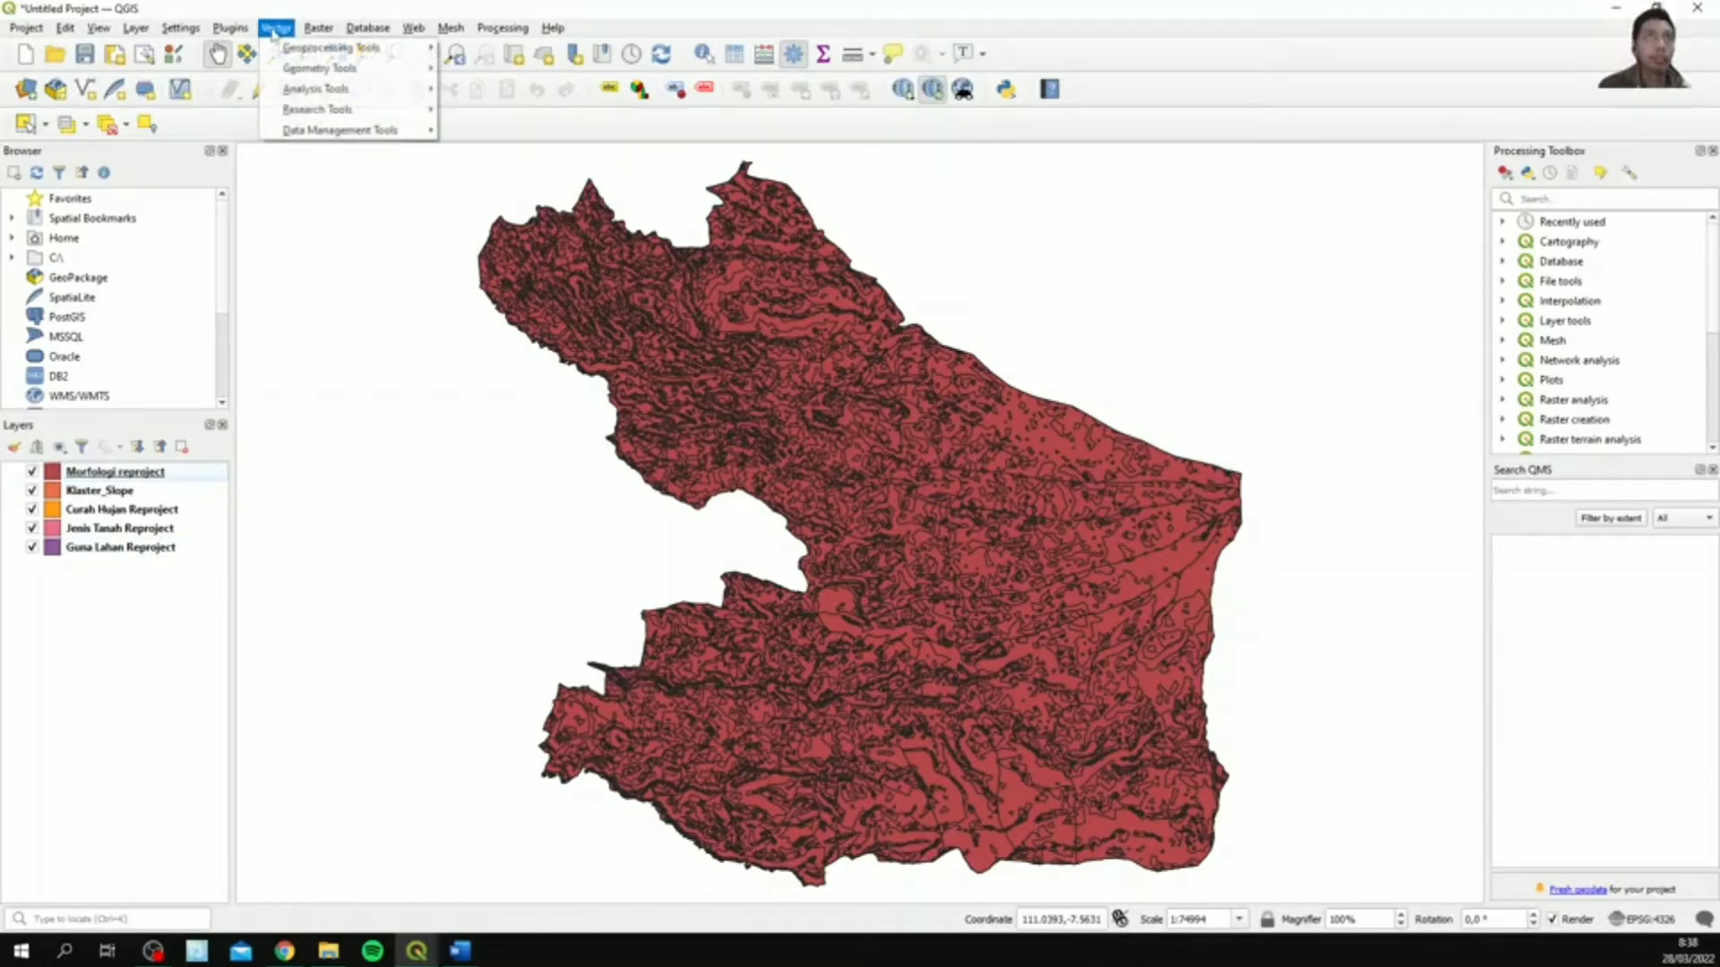
mouse_move(293, 49)
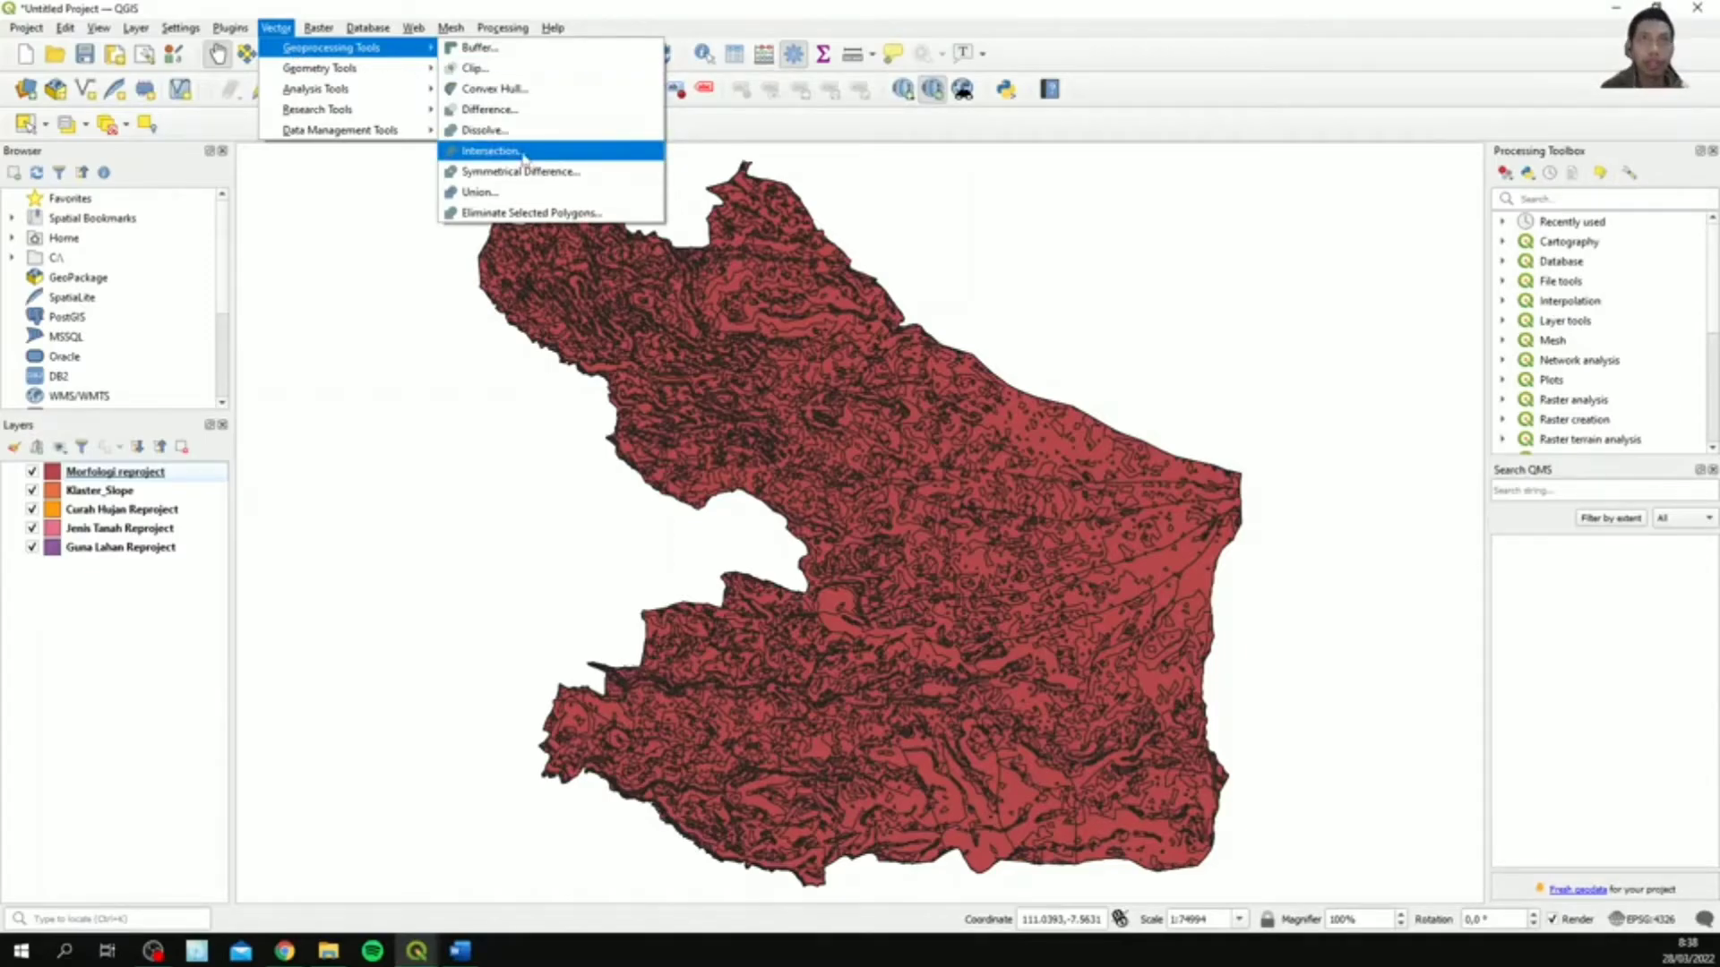
click(492, 150)
click(607, 309)
click(607, 309)
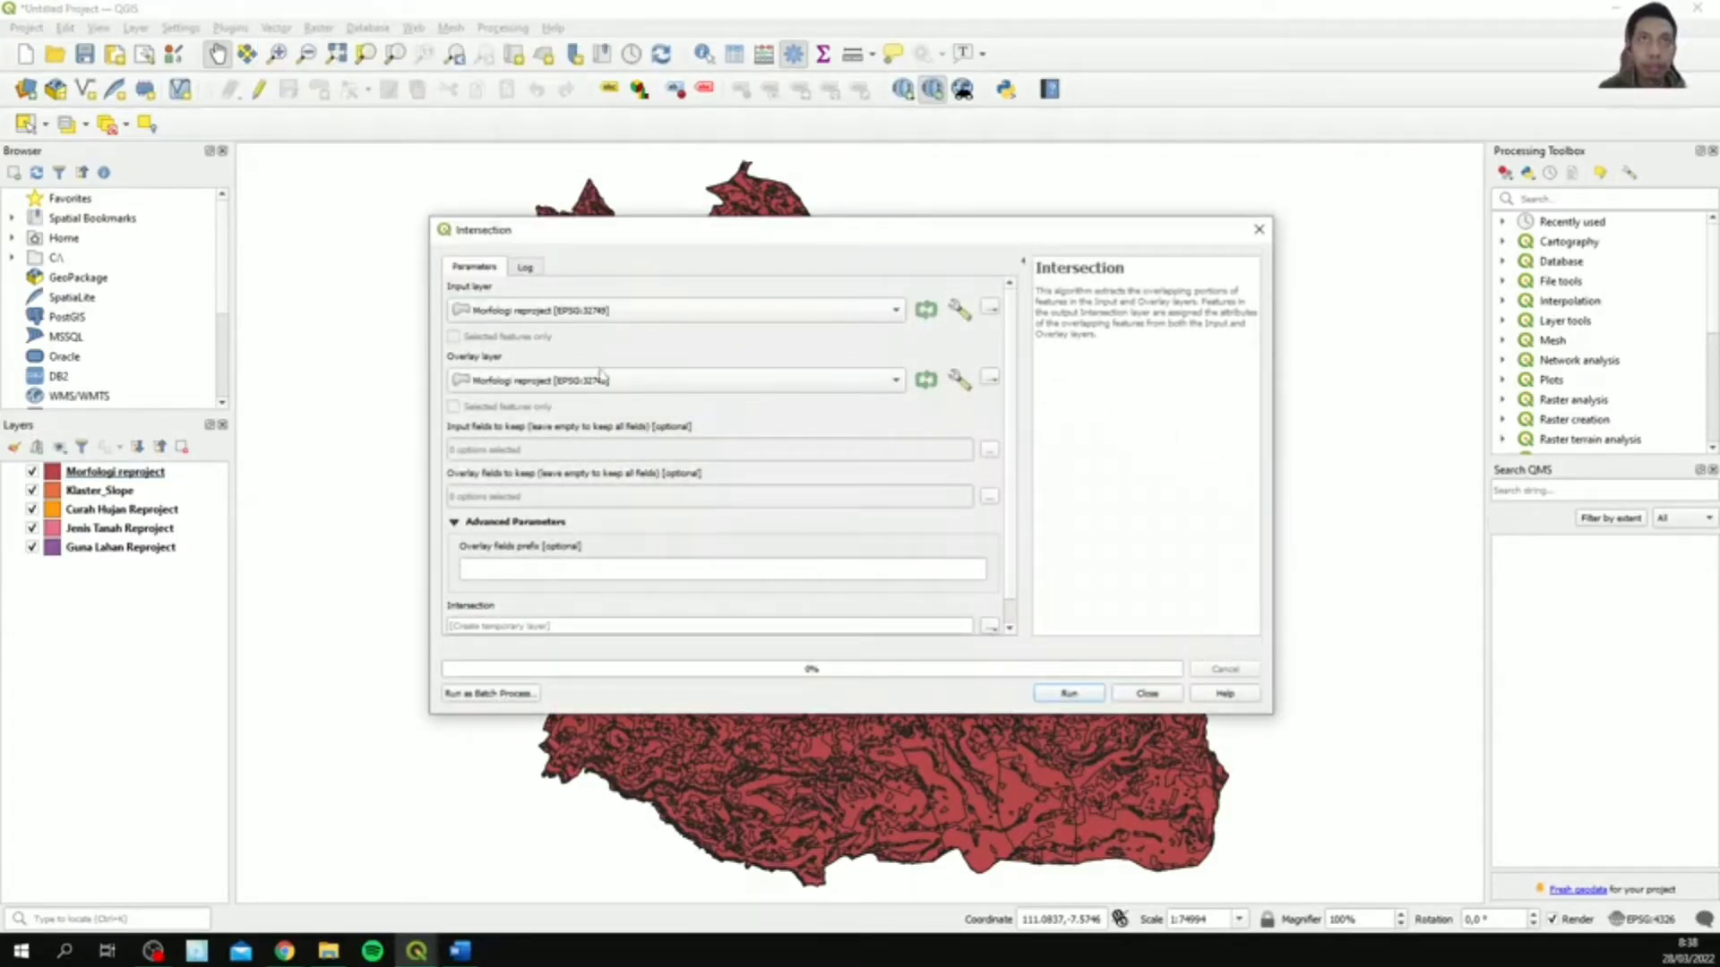
click(605, 380)
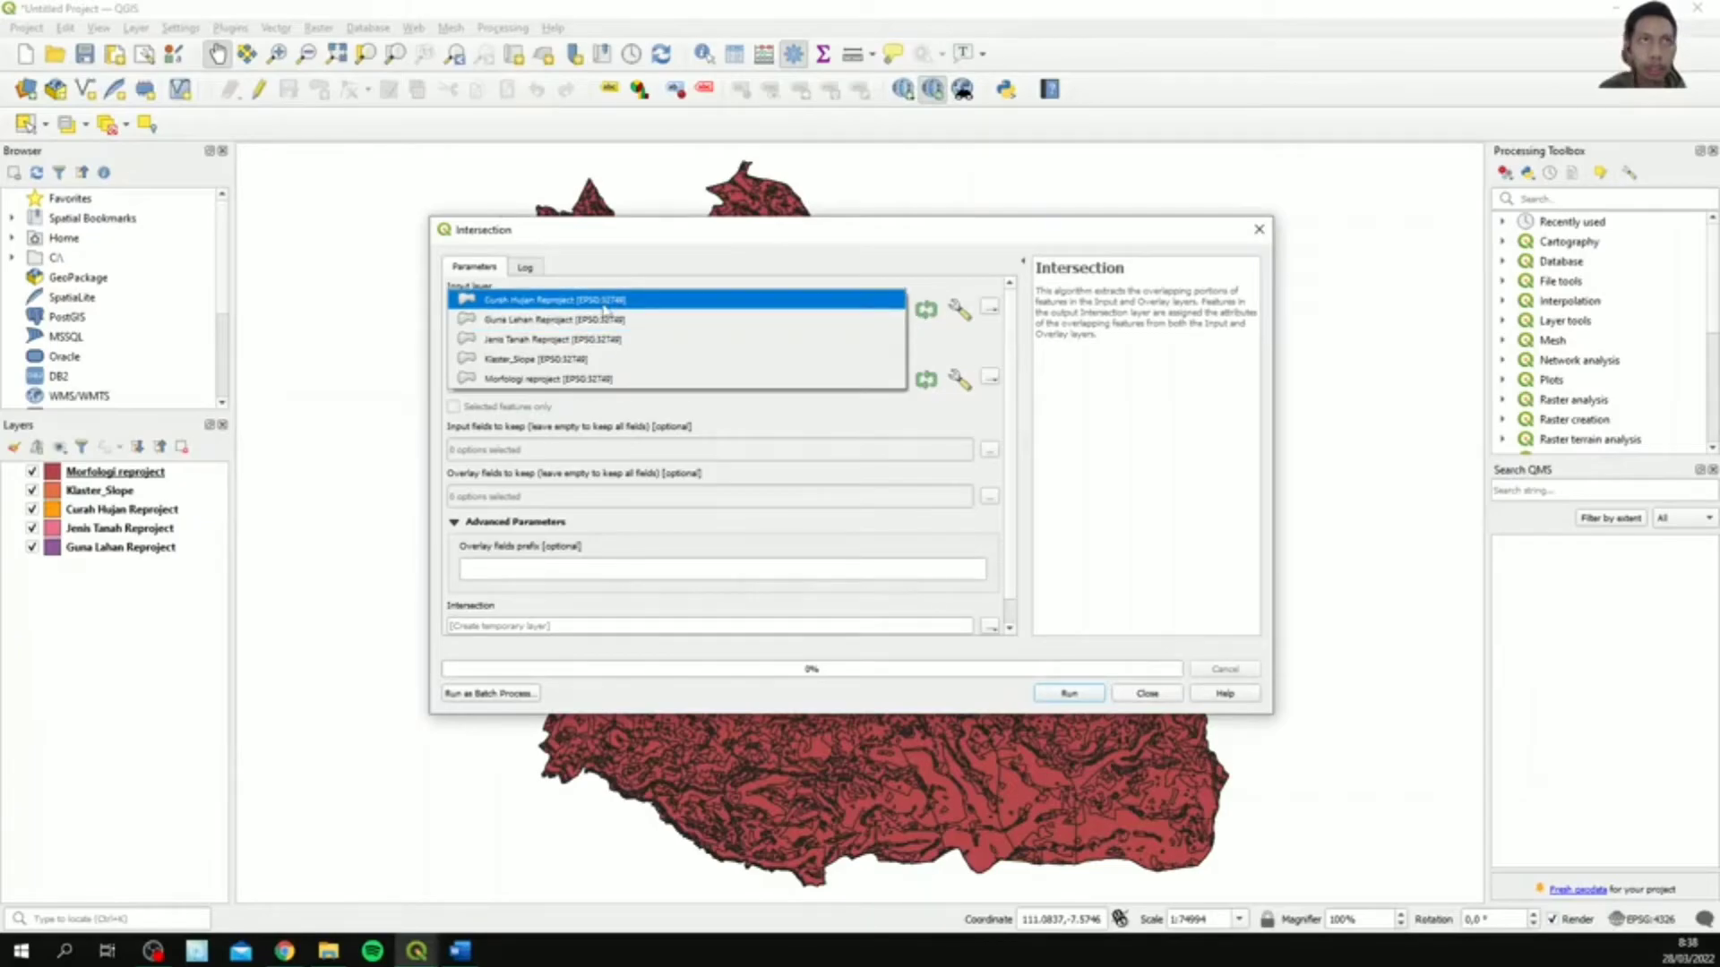
click(609, 359)
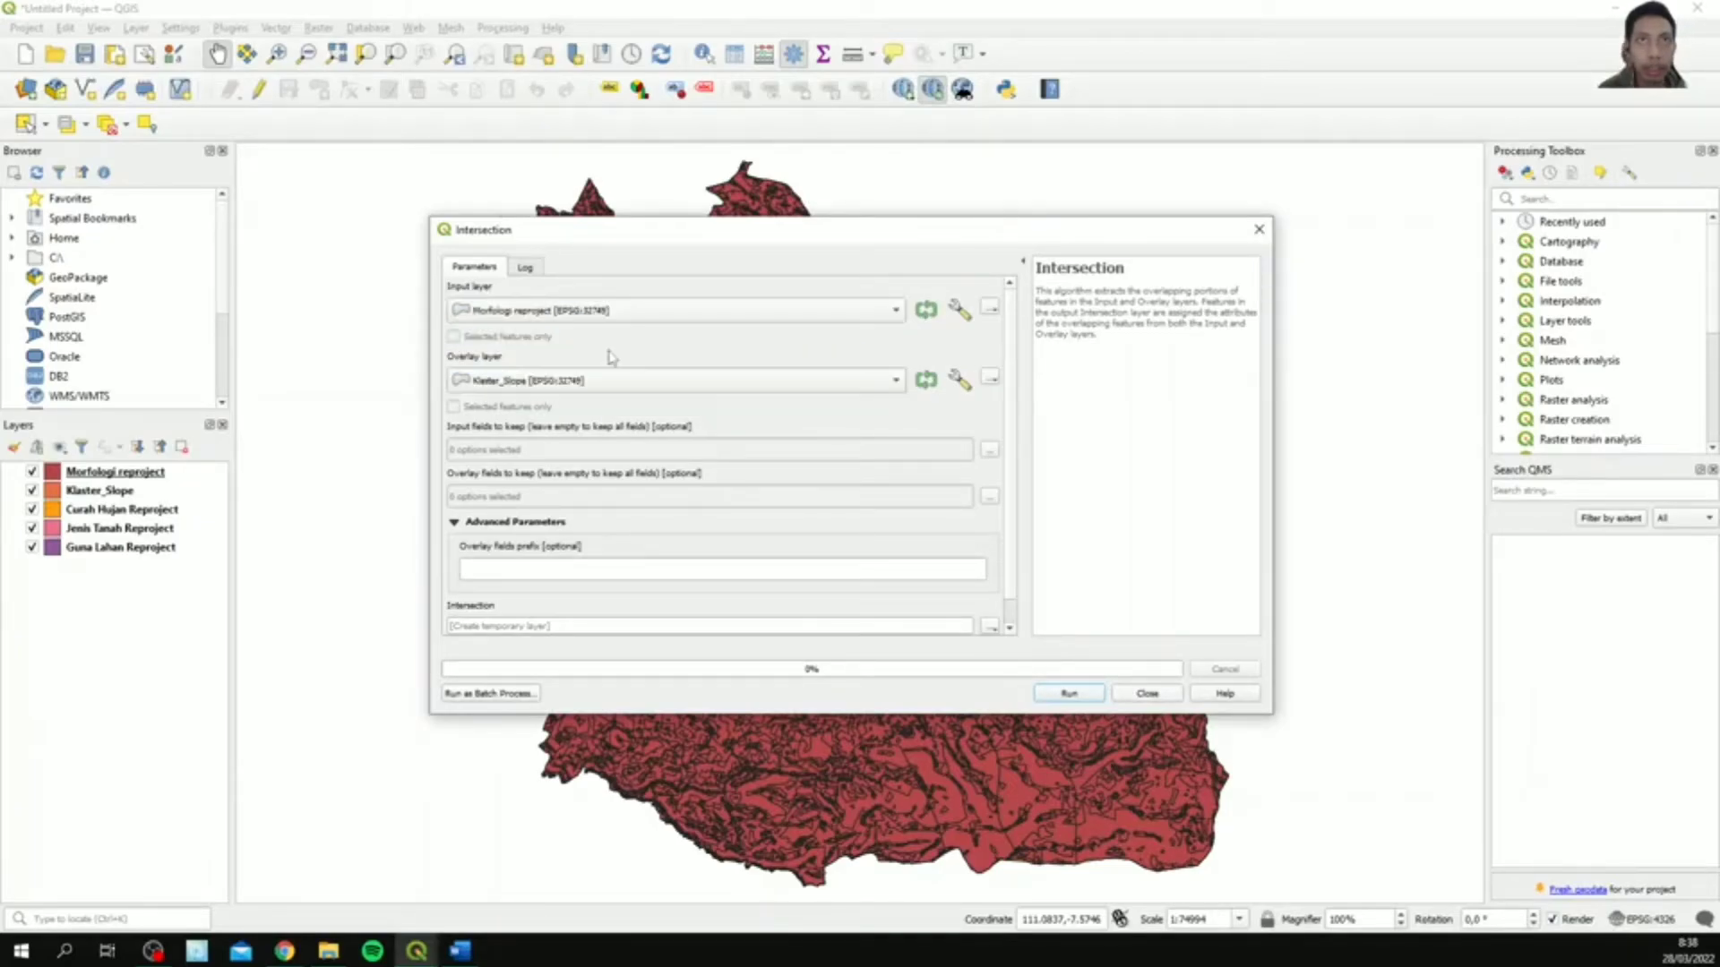
- Keep only the Nilai input field and the DN overlay field, run the intersection to a temporary layer and close the tool
click(988, 451)
click(461, 337)
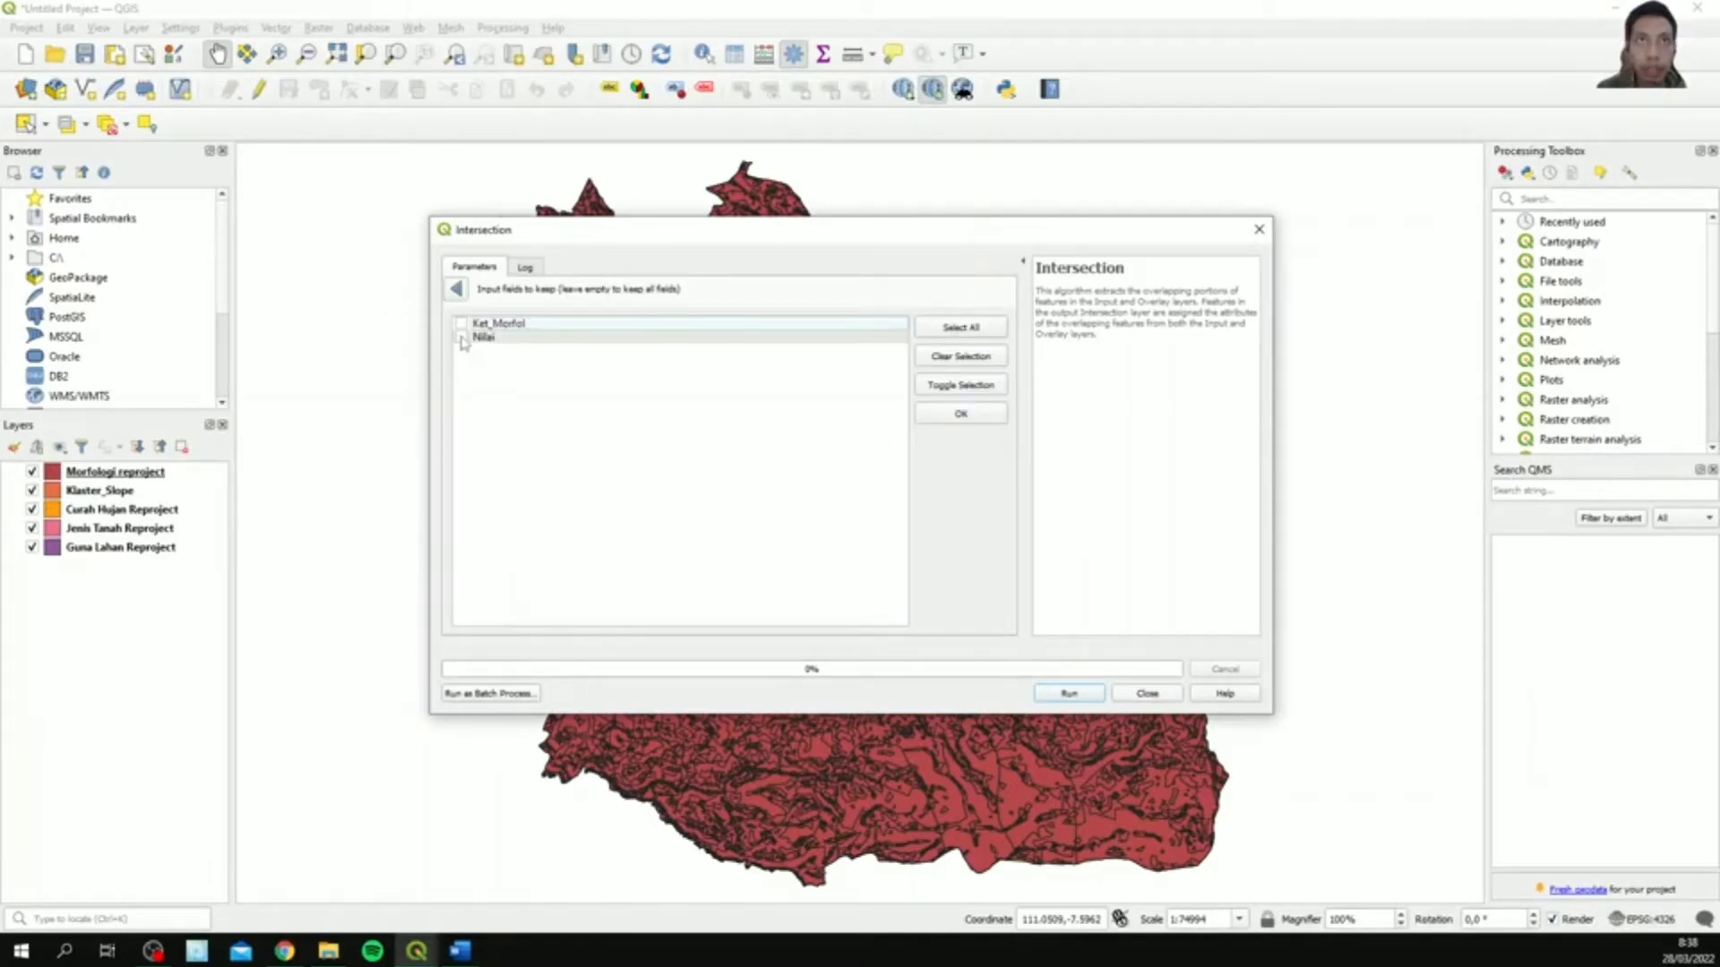
click(961, 413)
click(992, 502)
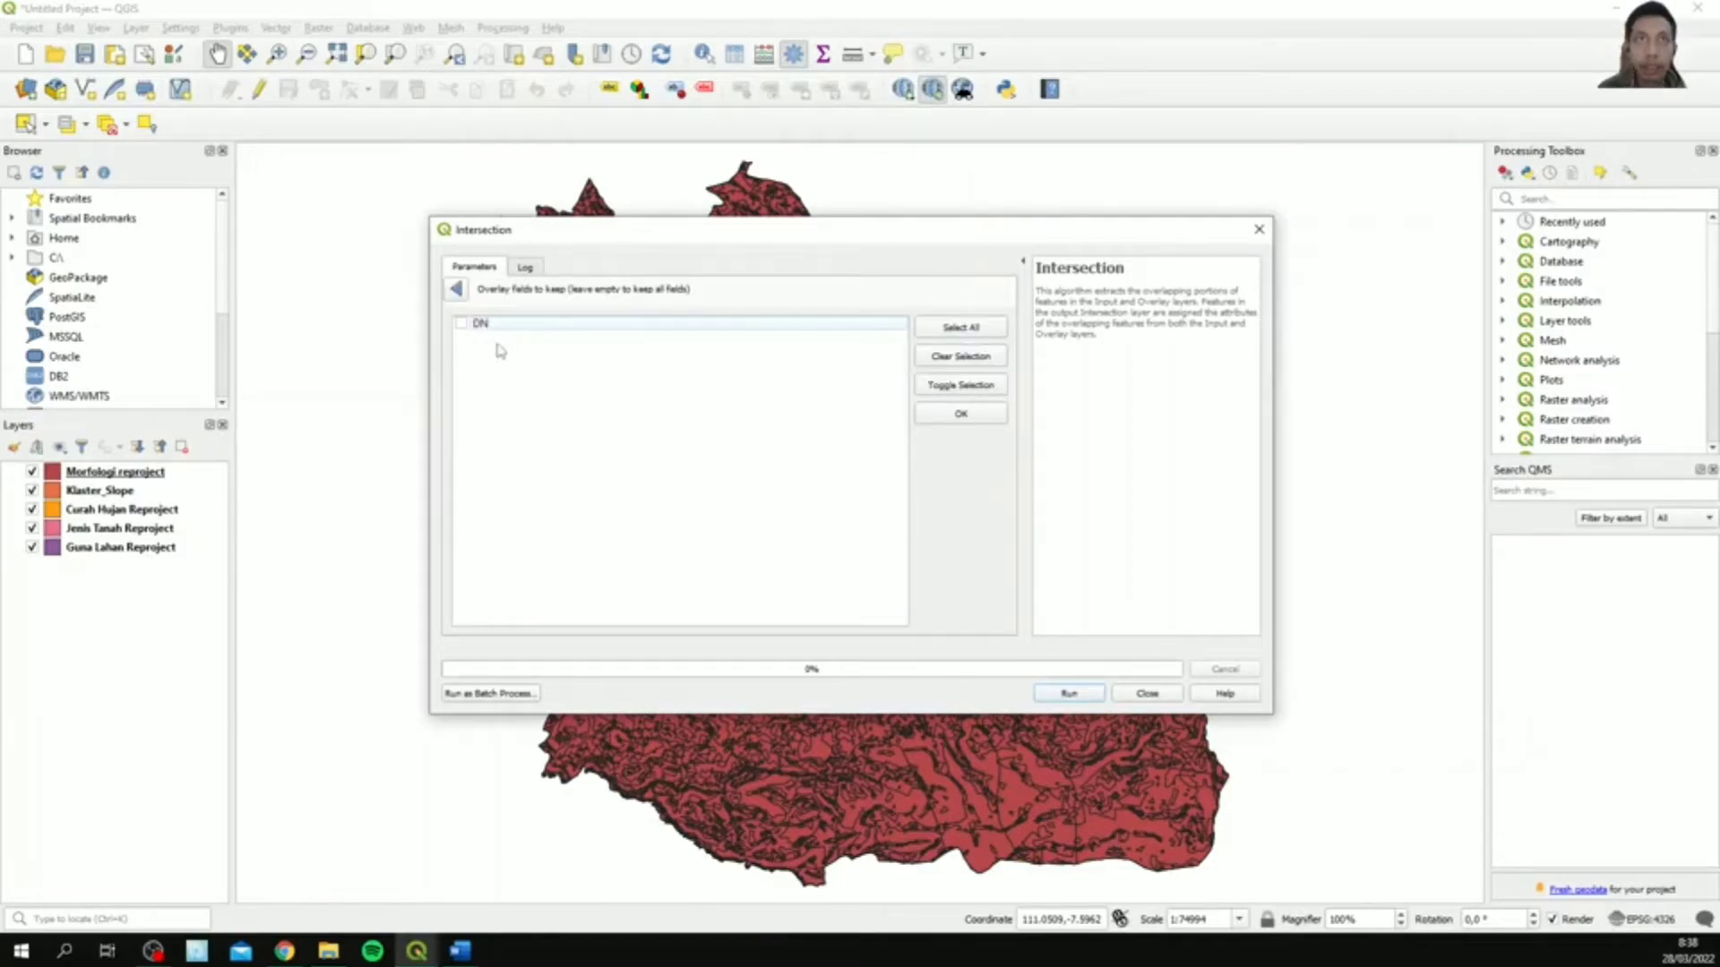
click(474, 325)
click(984, 416)
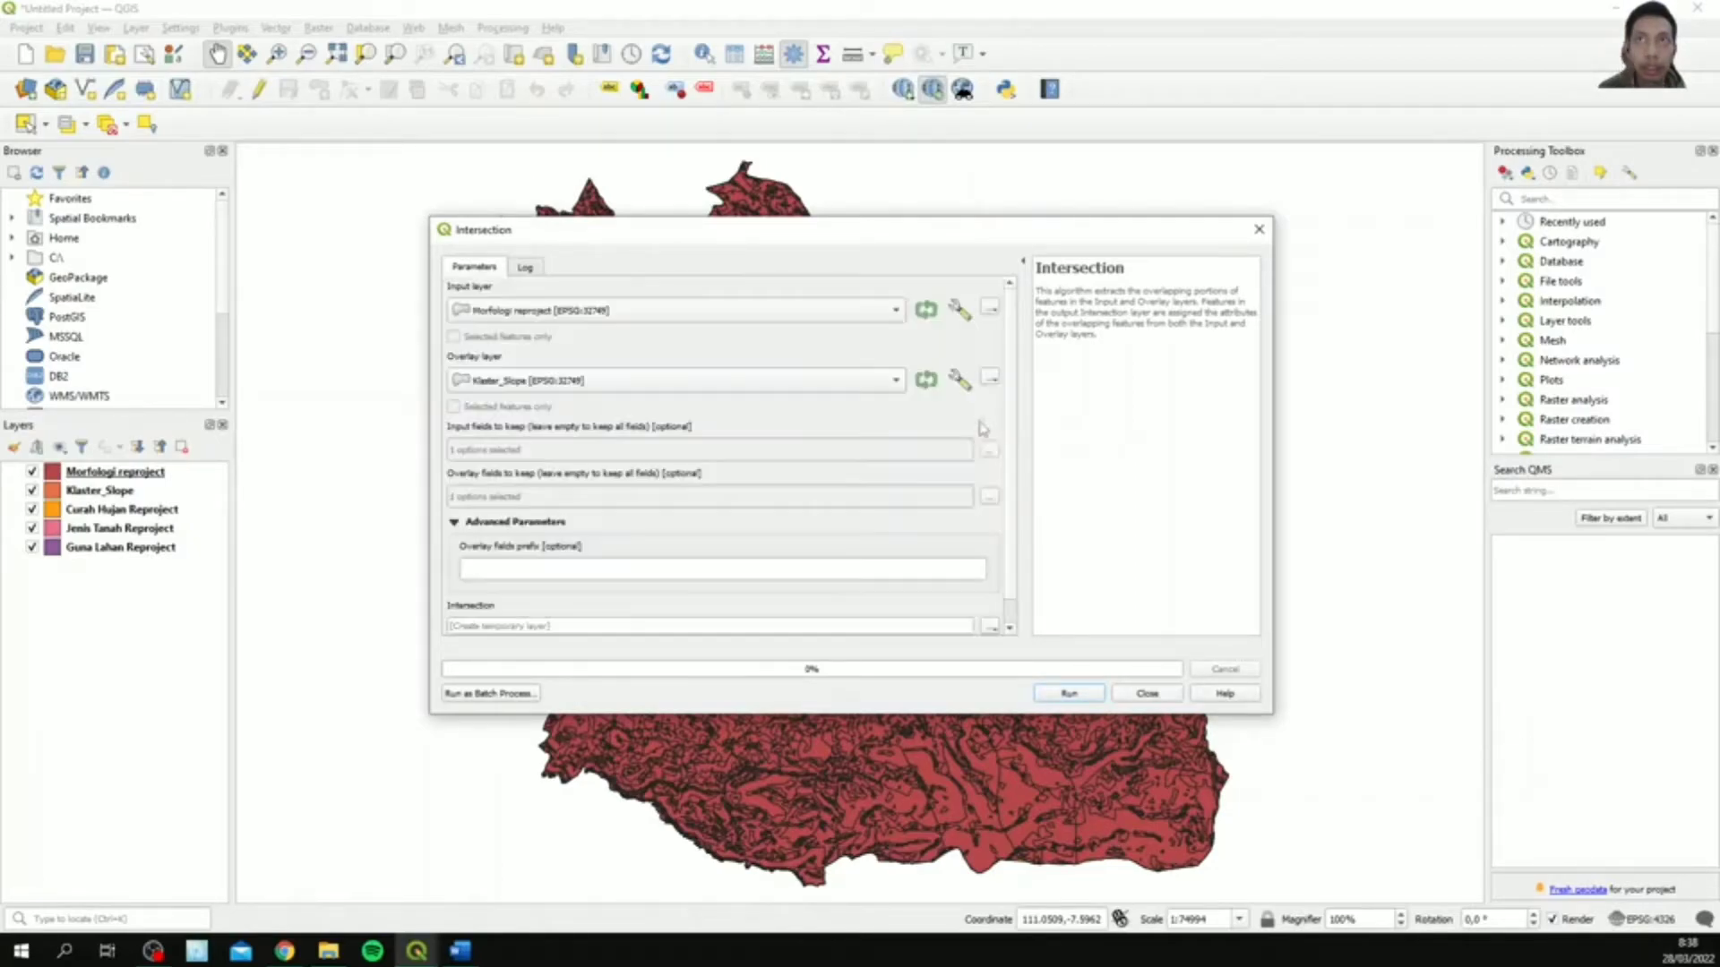
click(1069, 693)
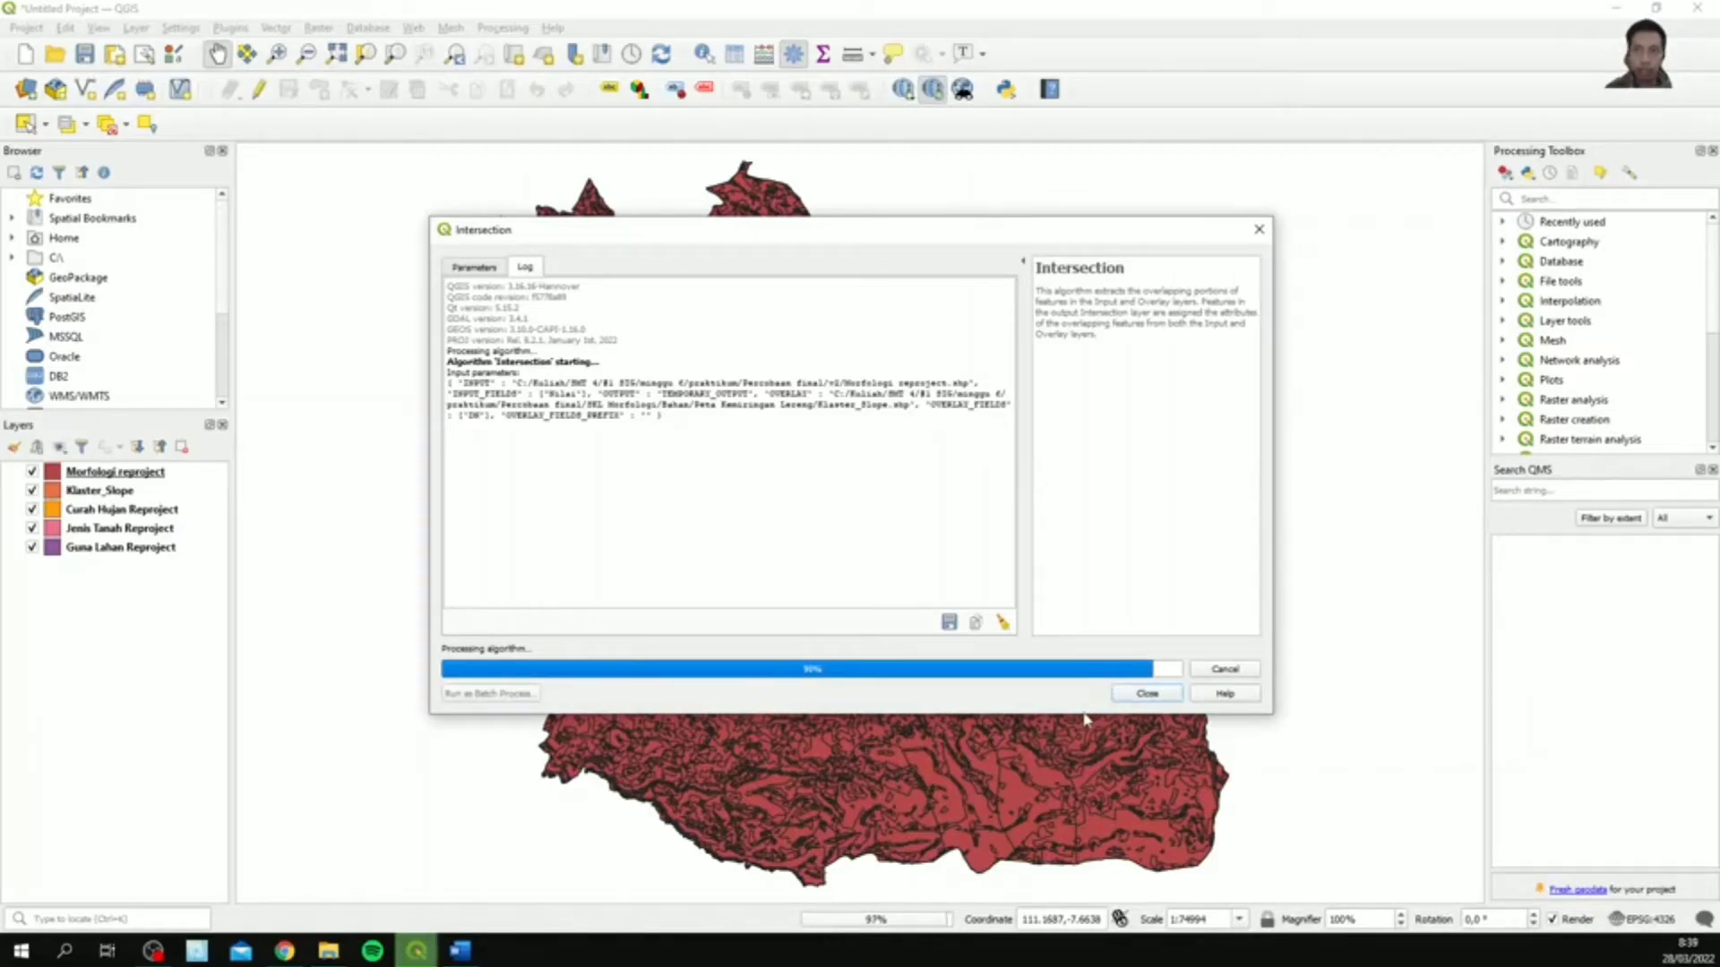
click(1142, 695)
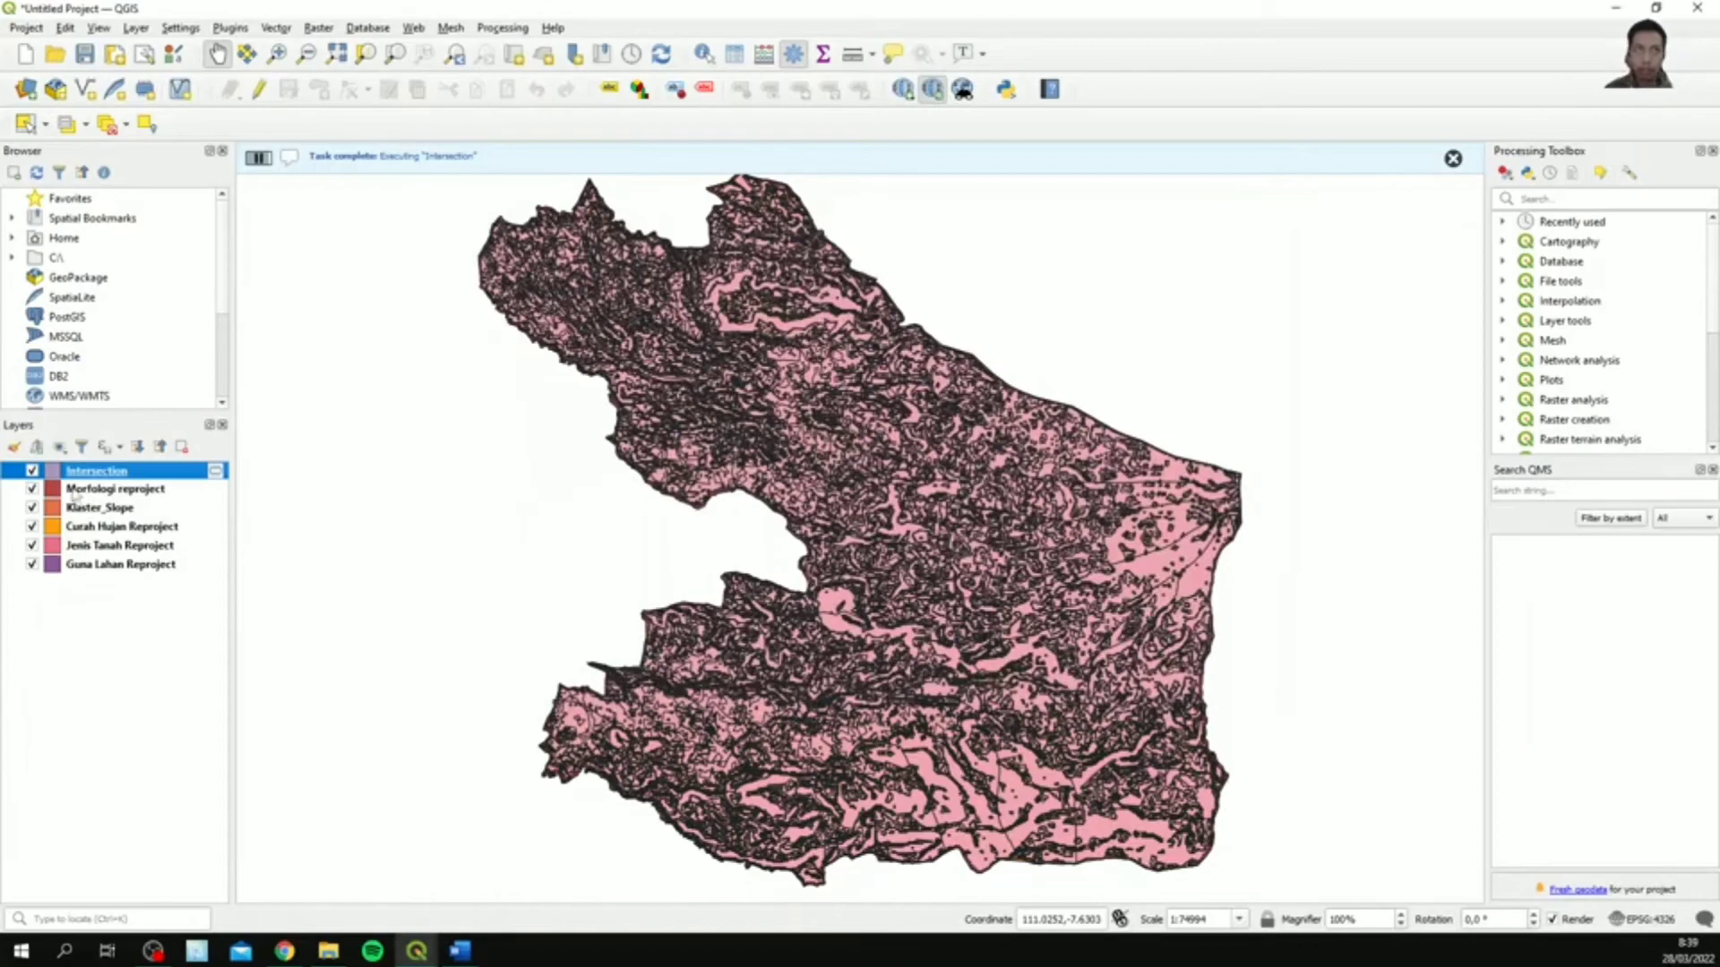
- Rename the new Intersection layer to Intersection1 and hide the Morfologi reproject layer
right_click(122, 473)
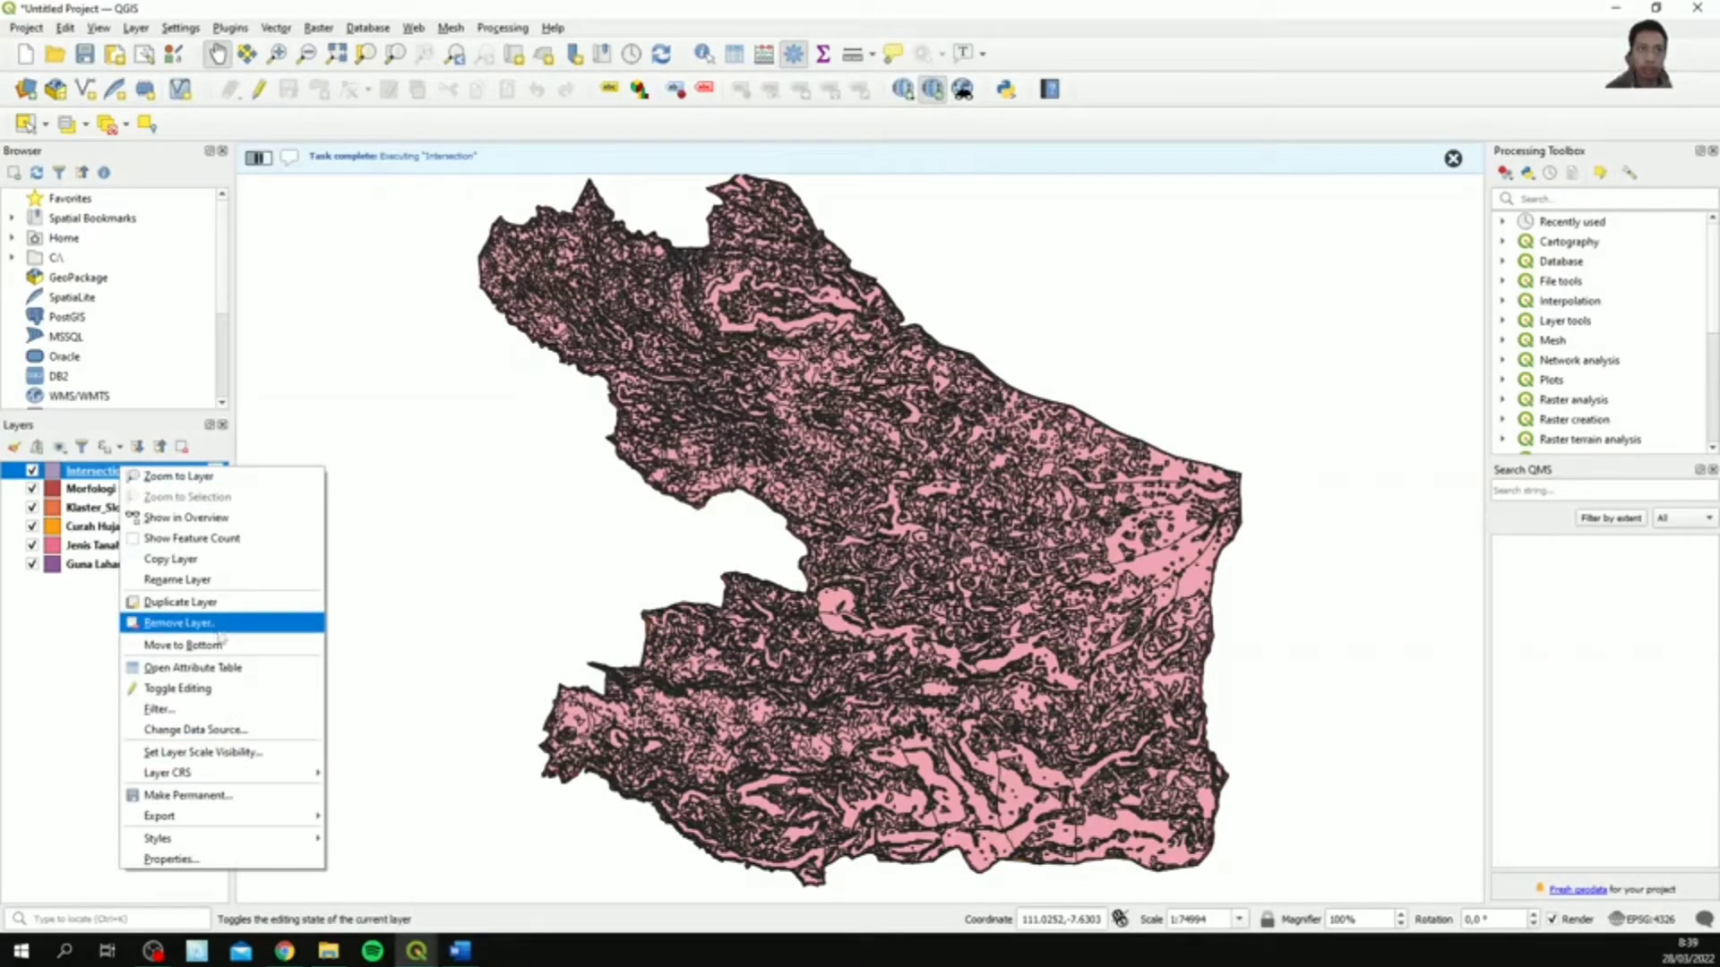
click(178, 579)
click(137, 470)
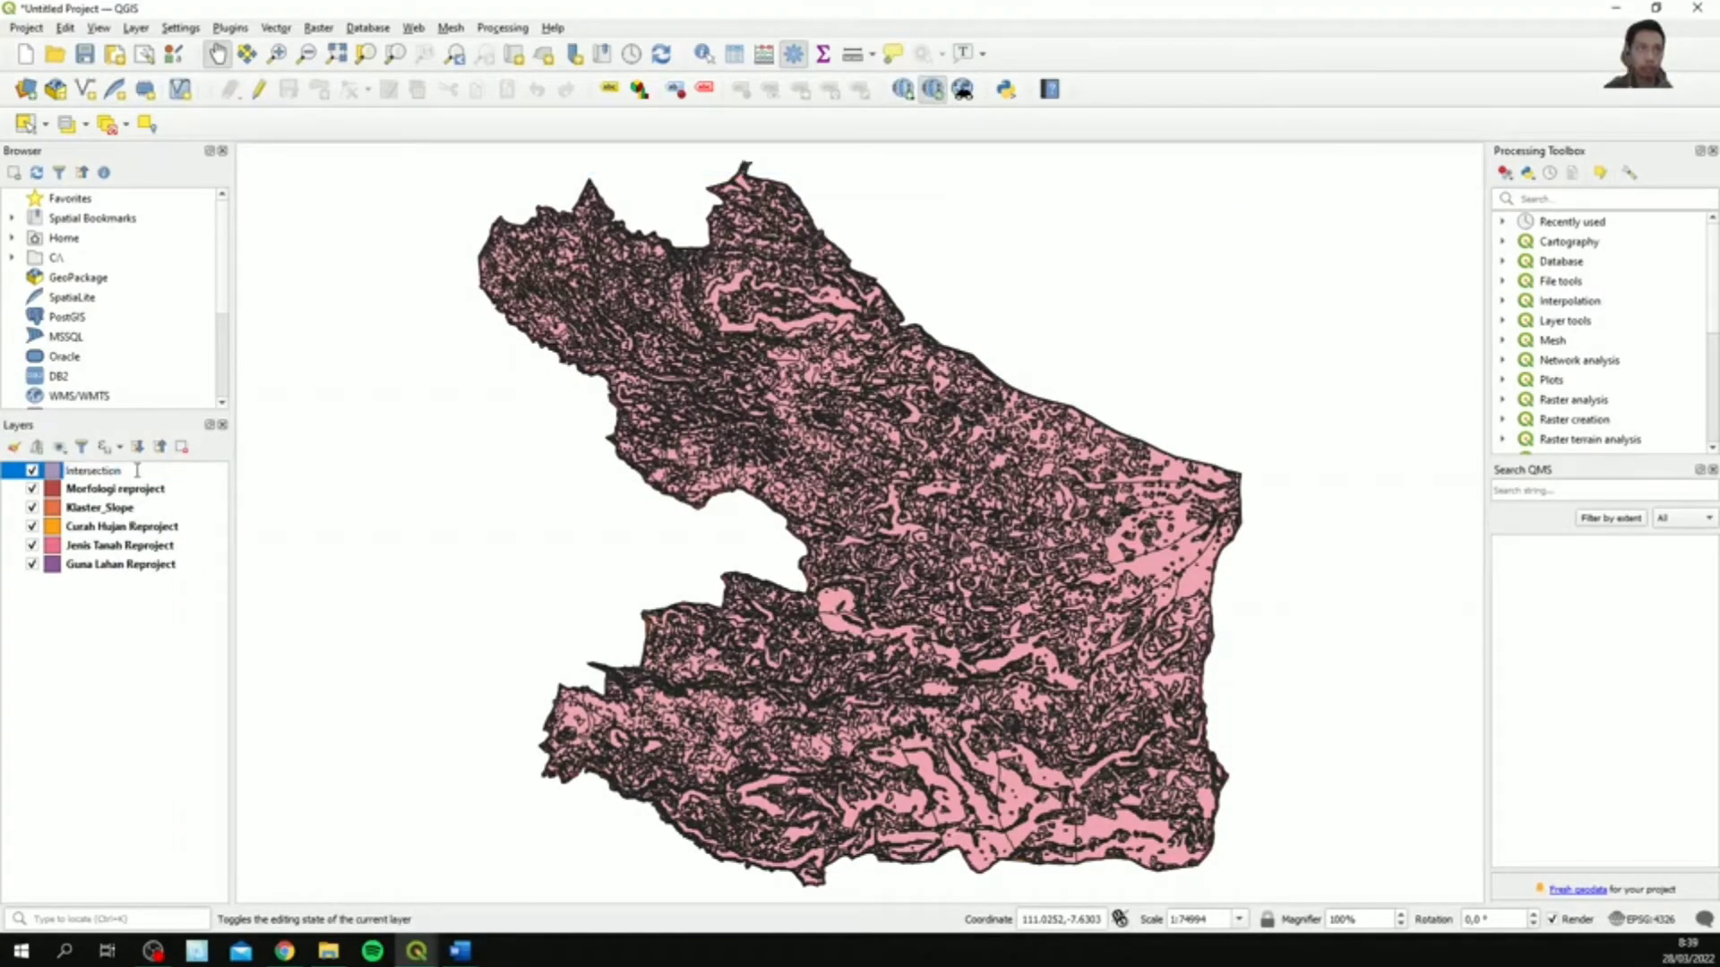
key(Return)
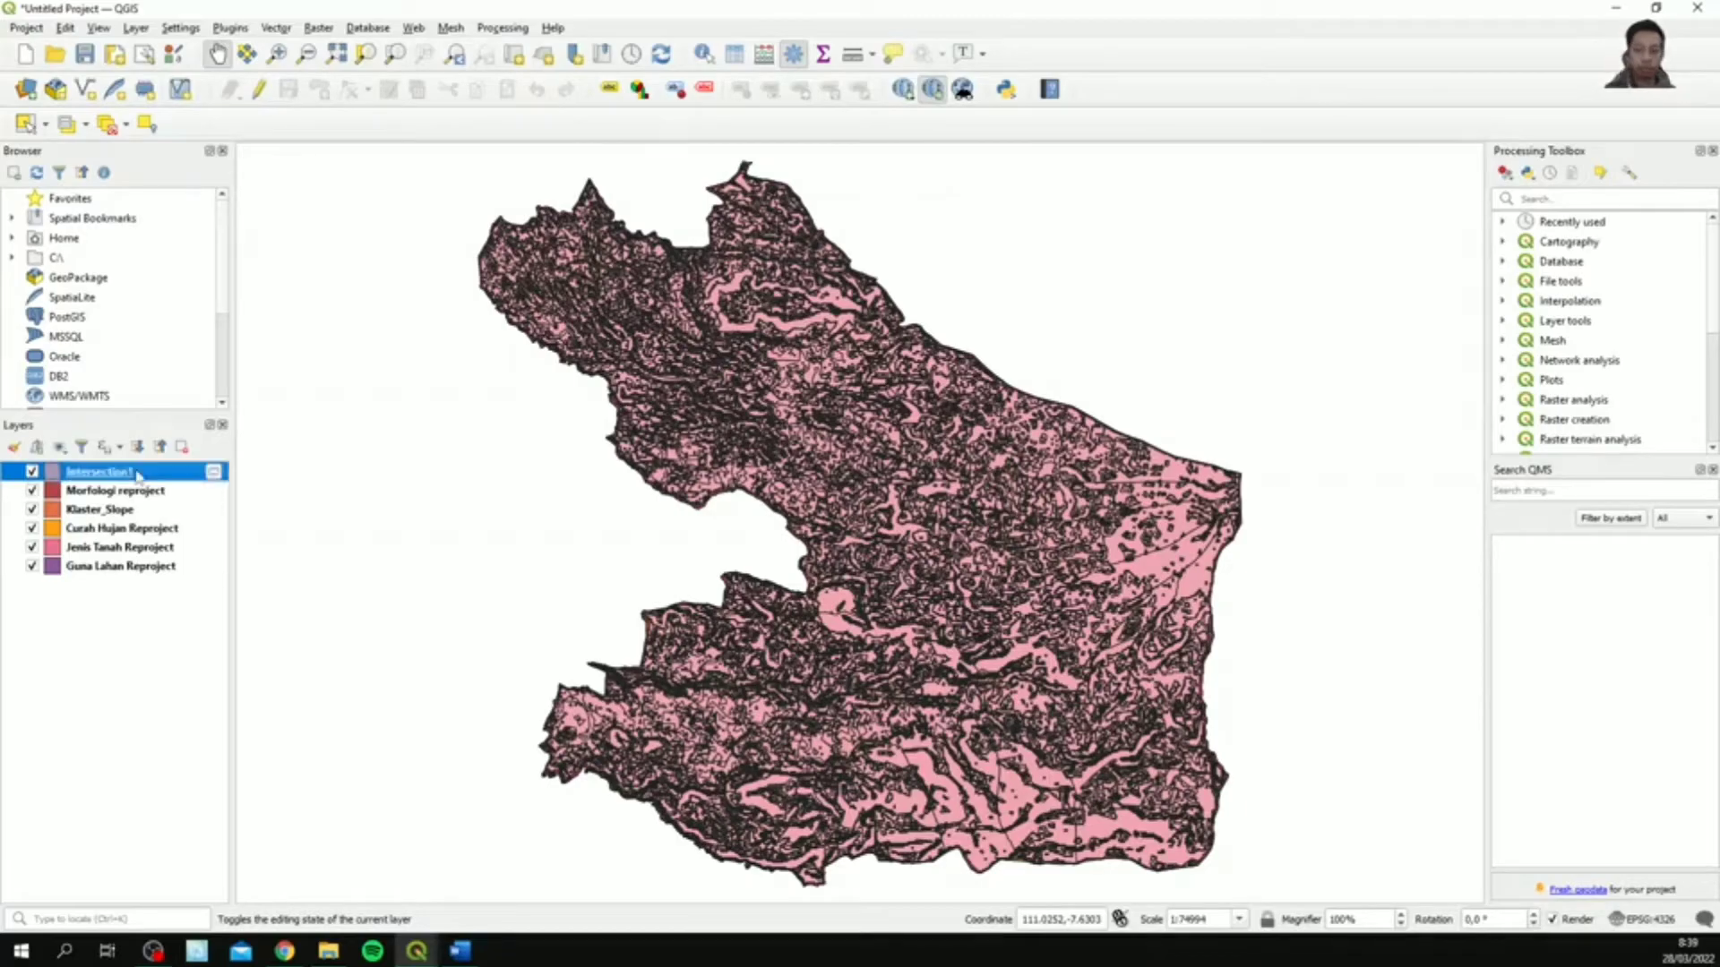
click(32, 491)
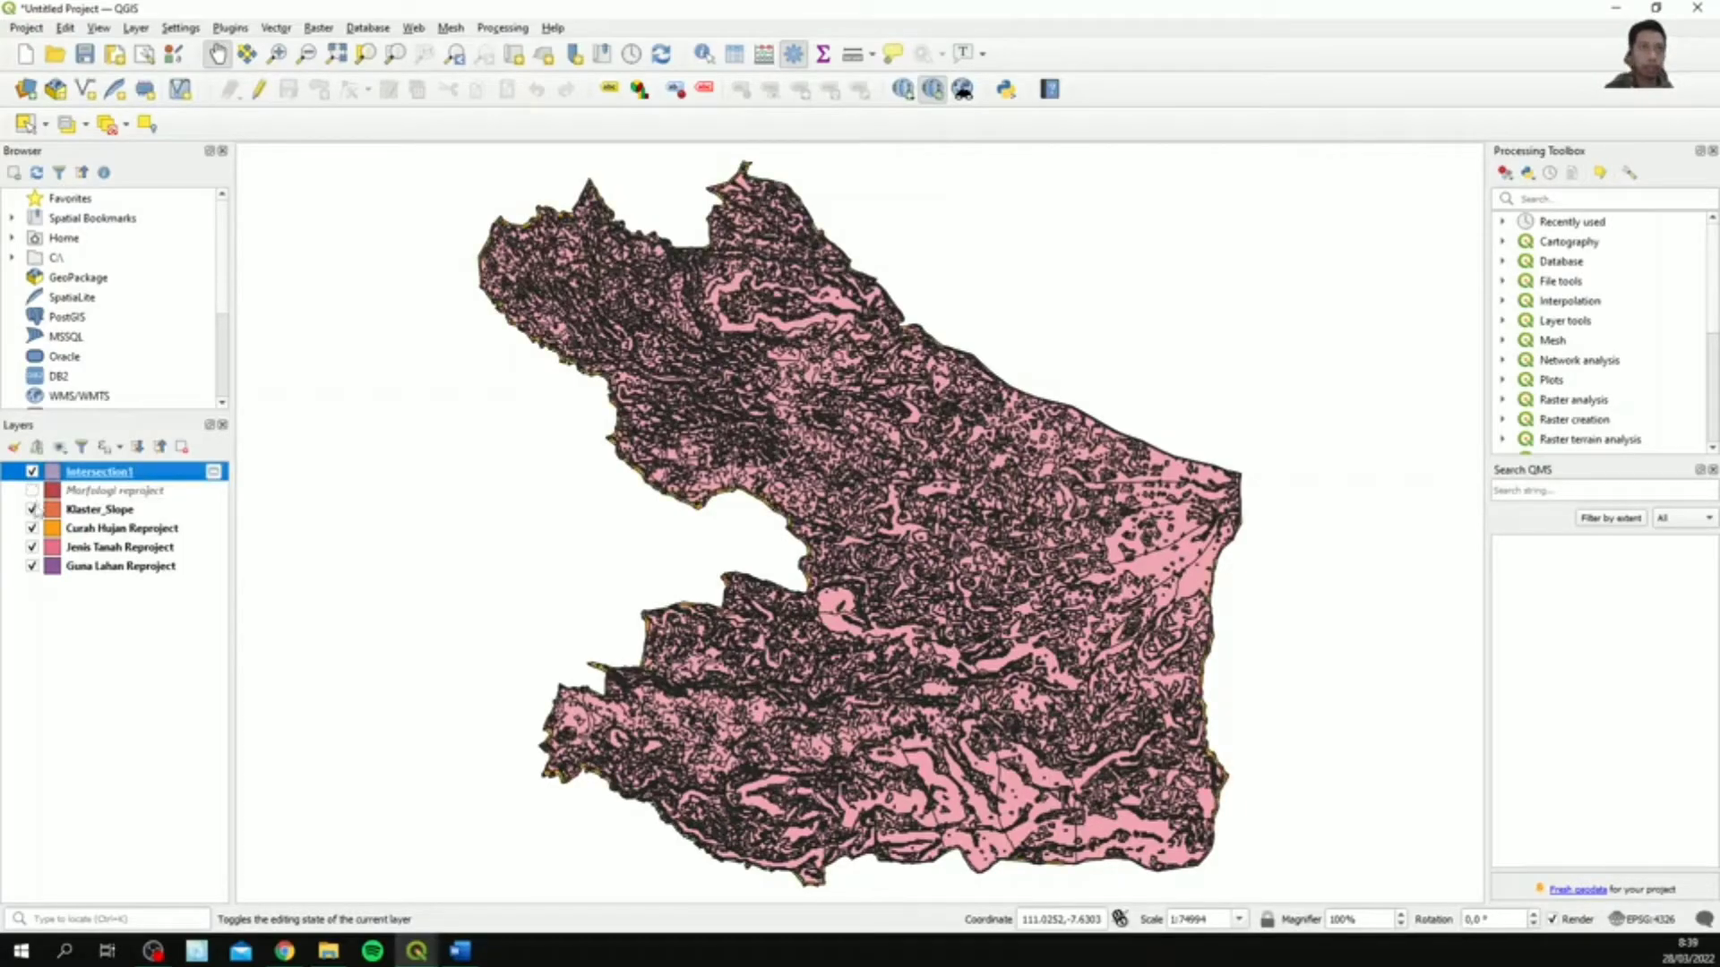
- Hide the Klaster_Slope layer and start an Intersection with Intersection1 as the input layer and Curah Hujan Reproject as the overlay layer
click(33, 510)
click(276, 28)
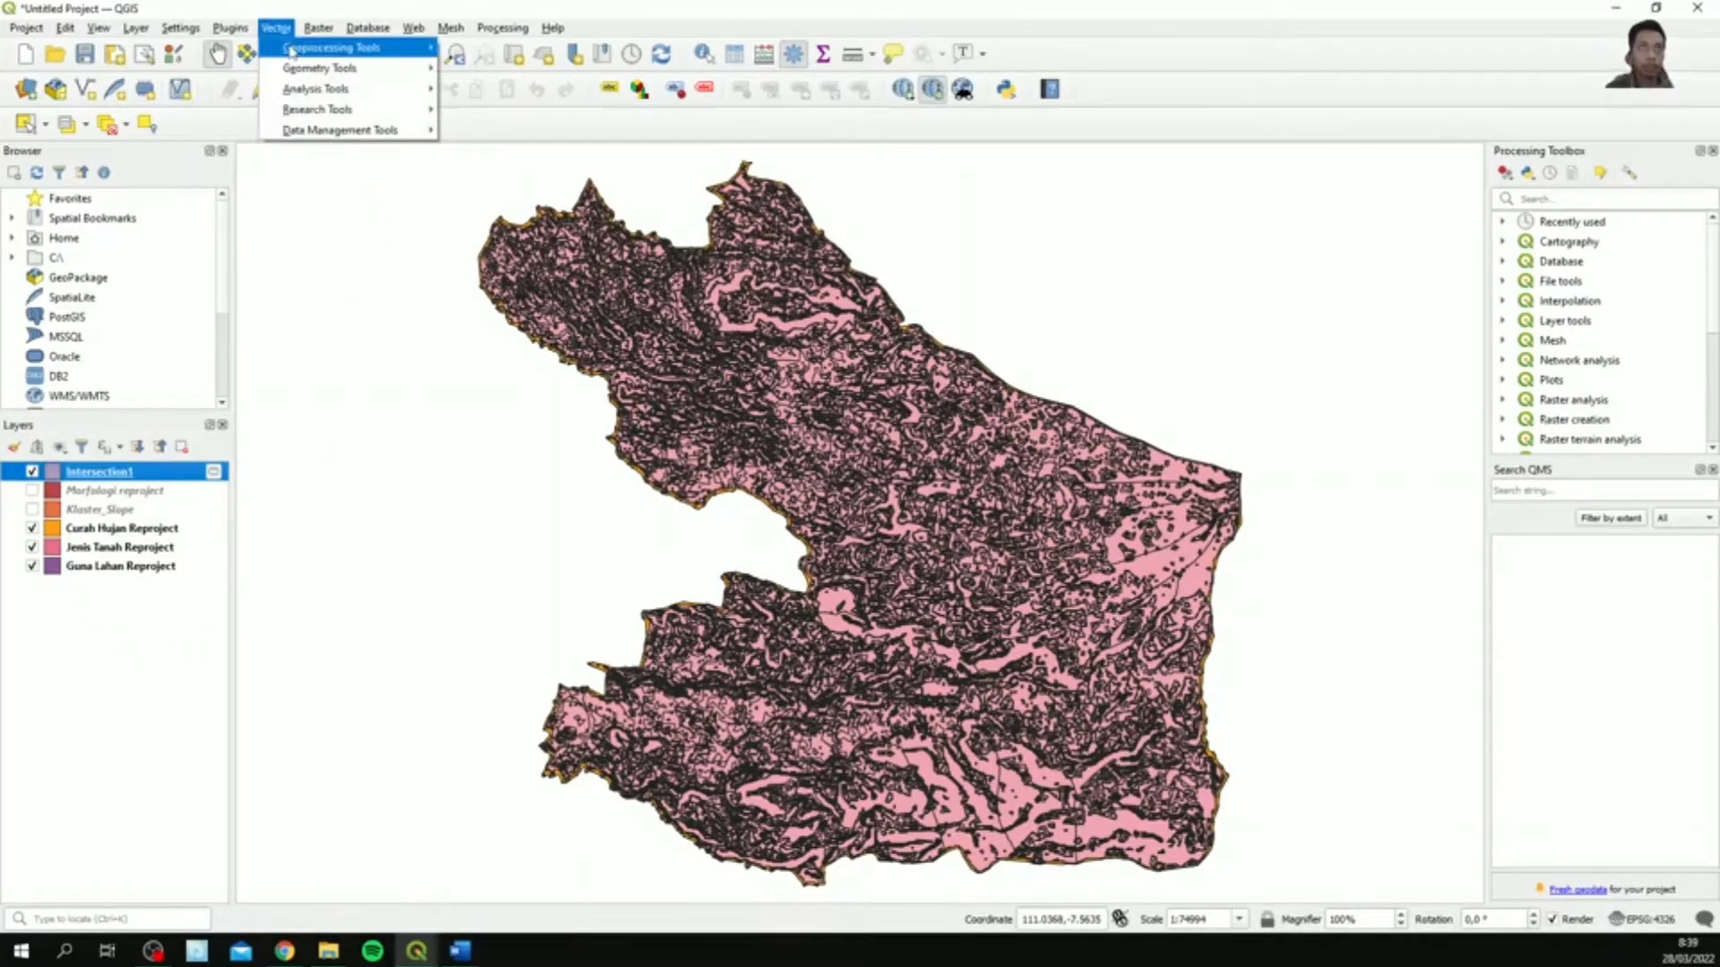
mouse_move(293, 52)
click(493, 151)
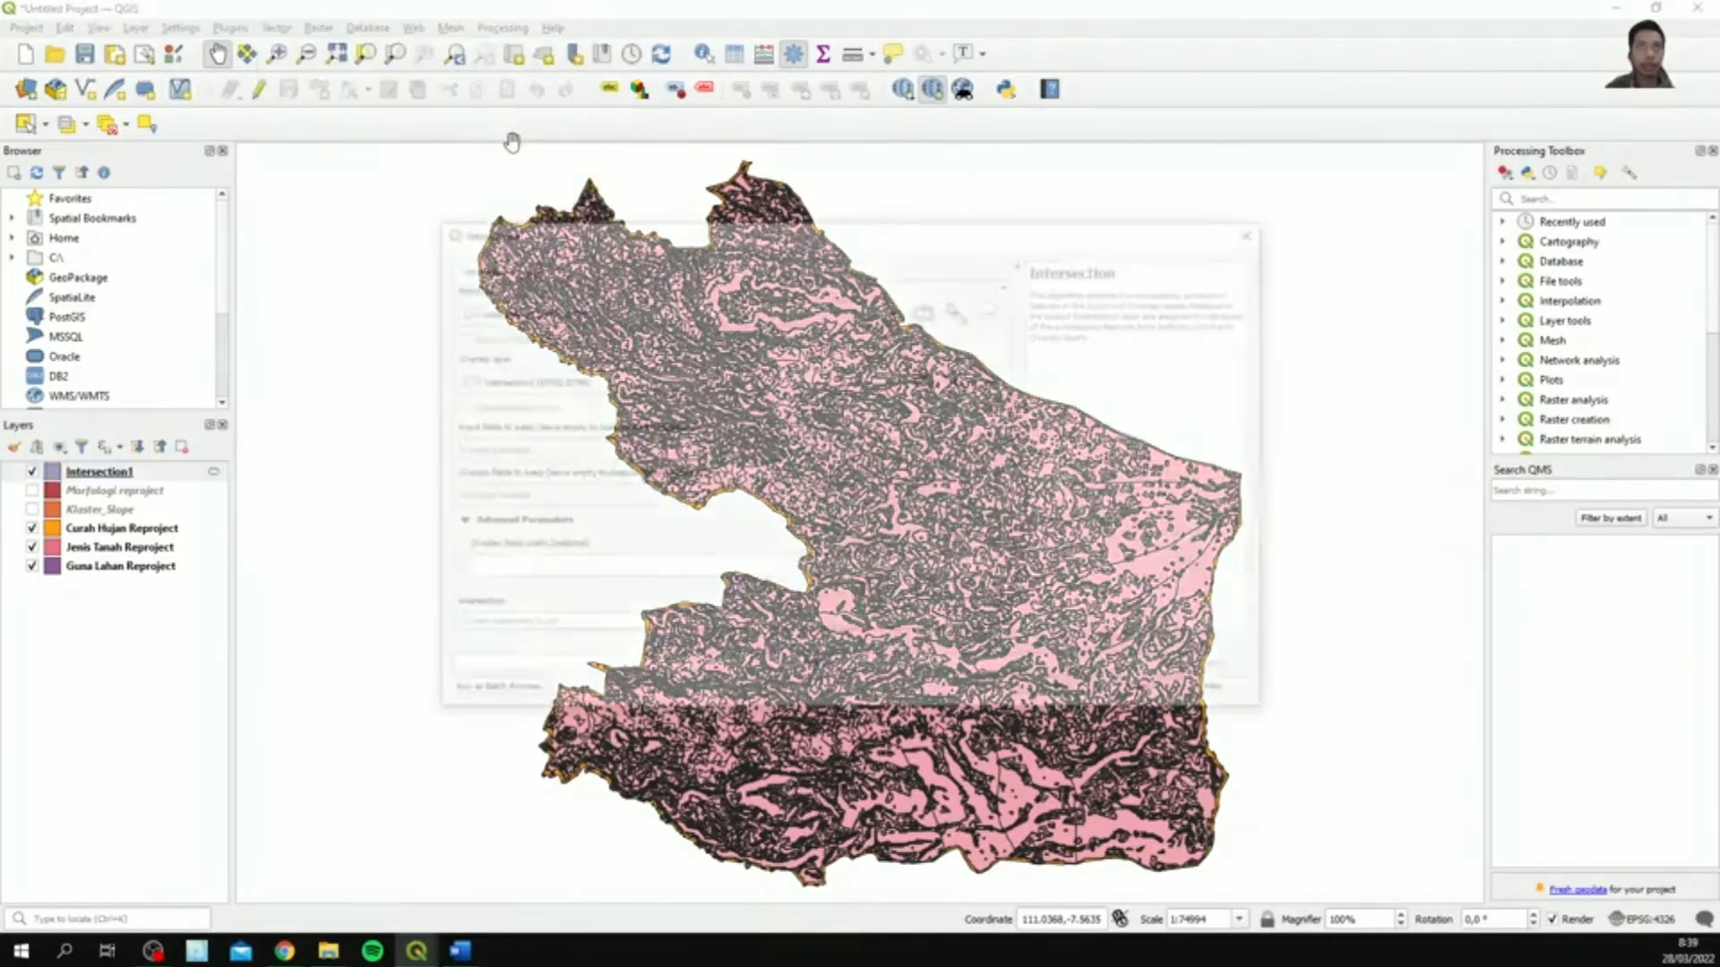
click(580, 309)
click(578, 309)
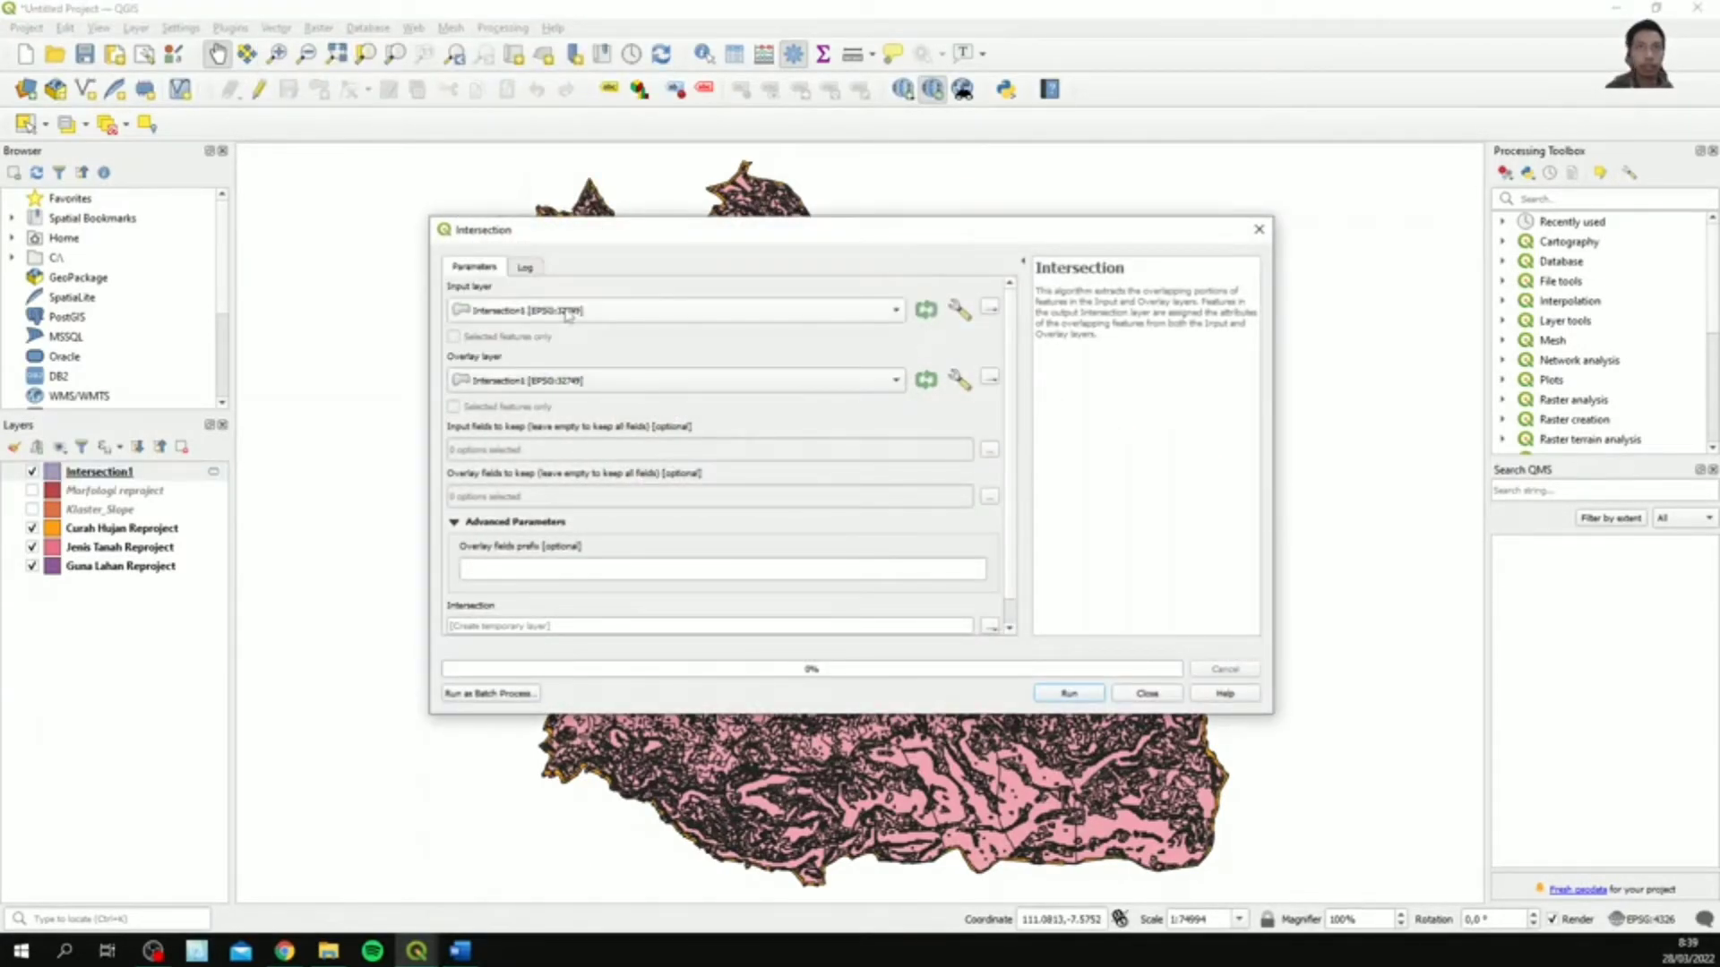
click(618, 381)
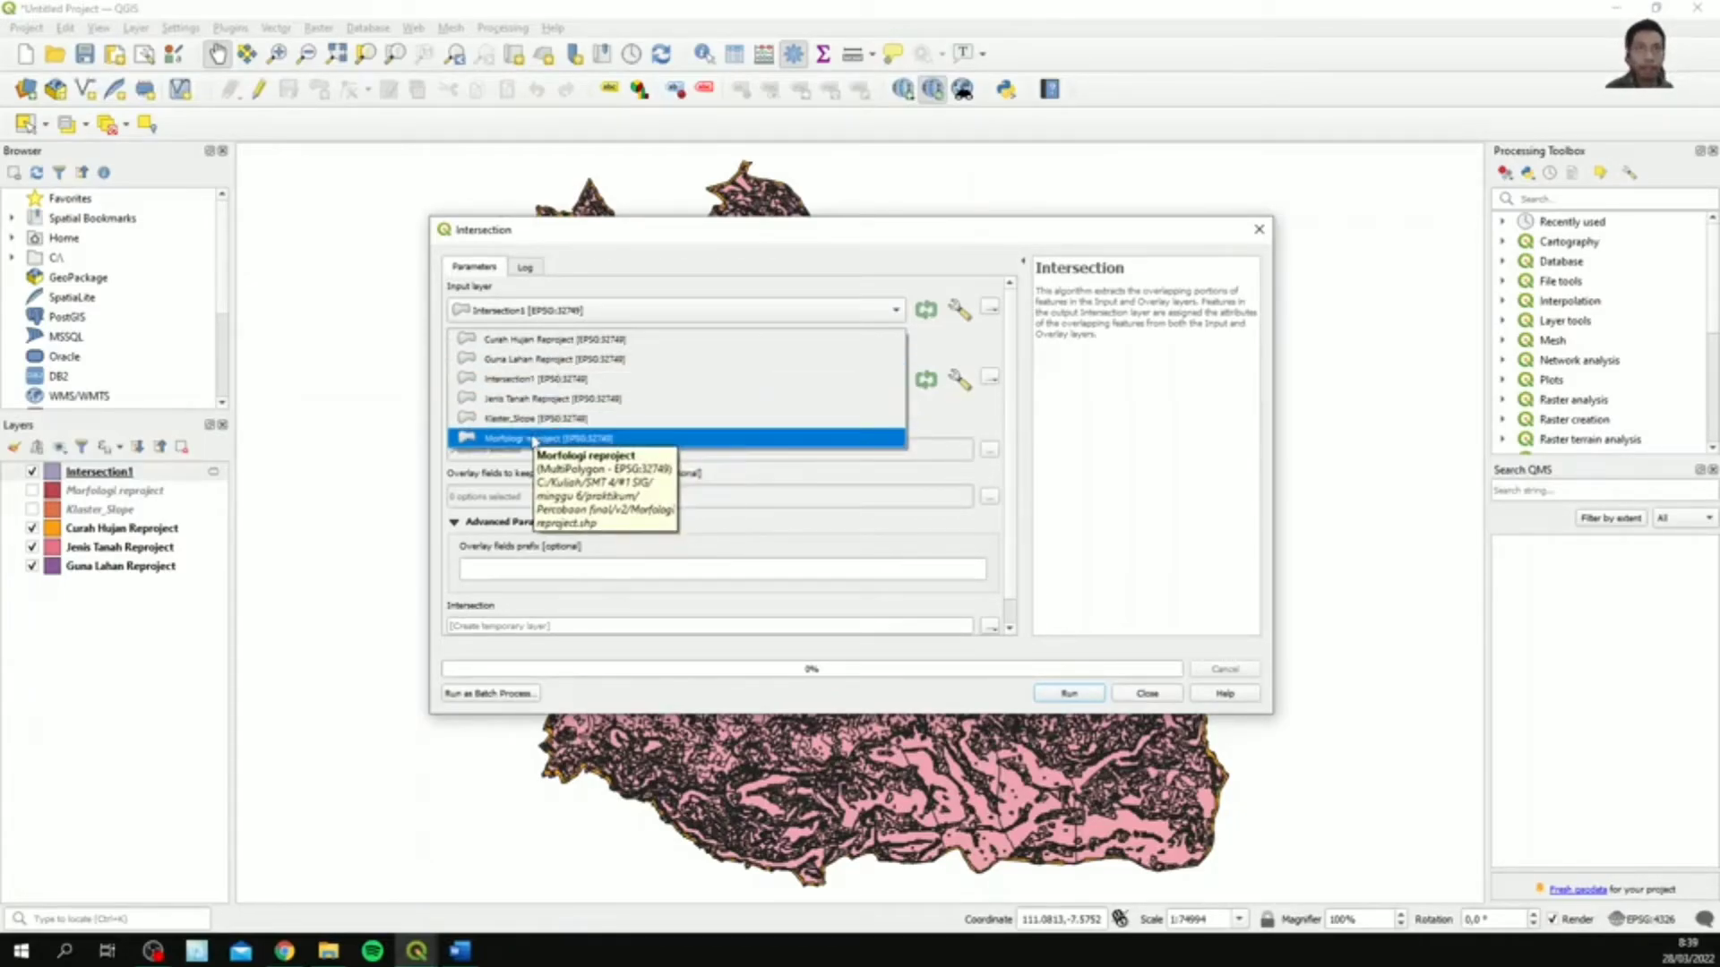
click(564, 340)
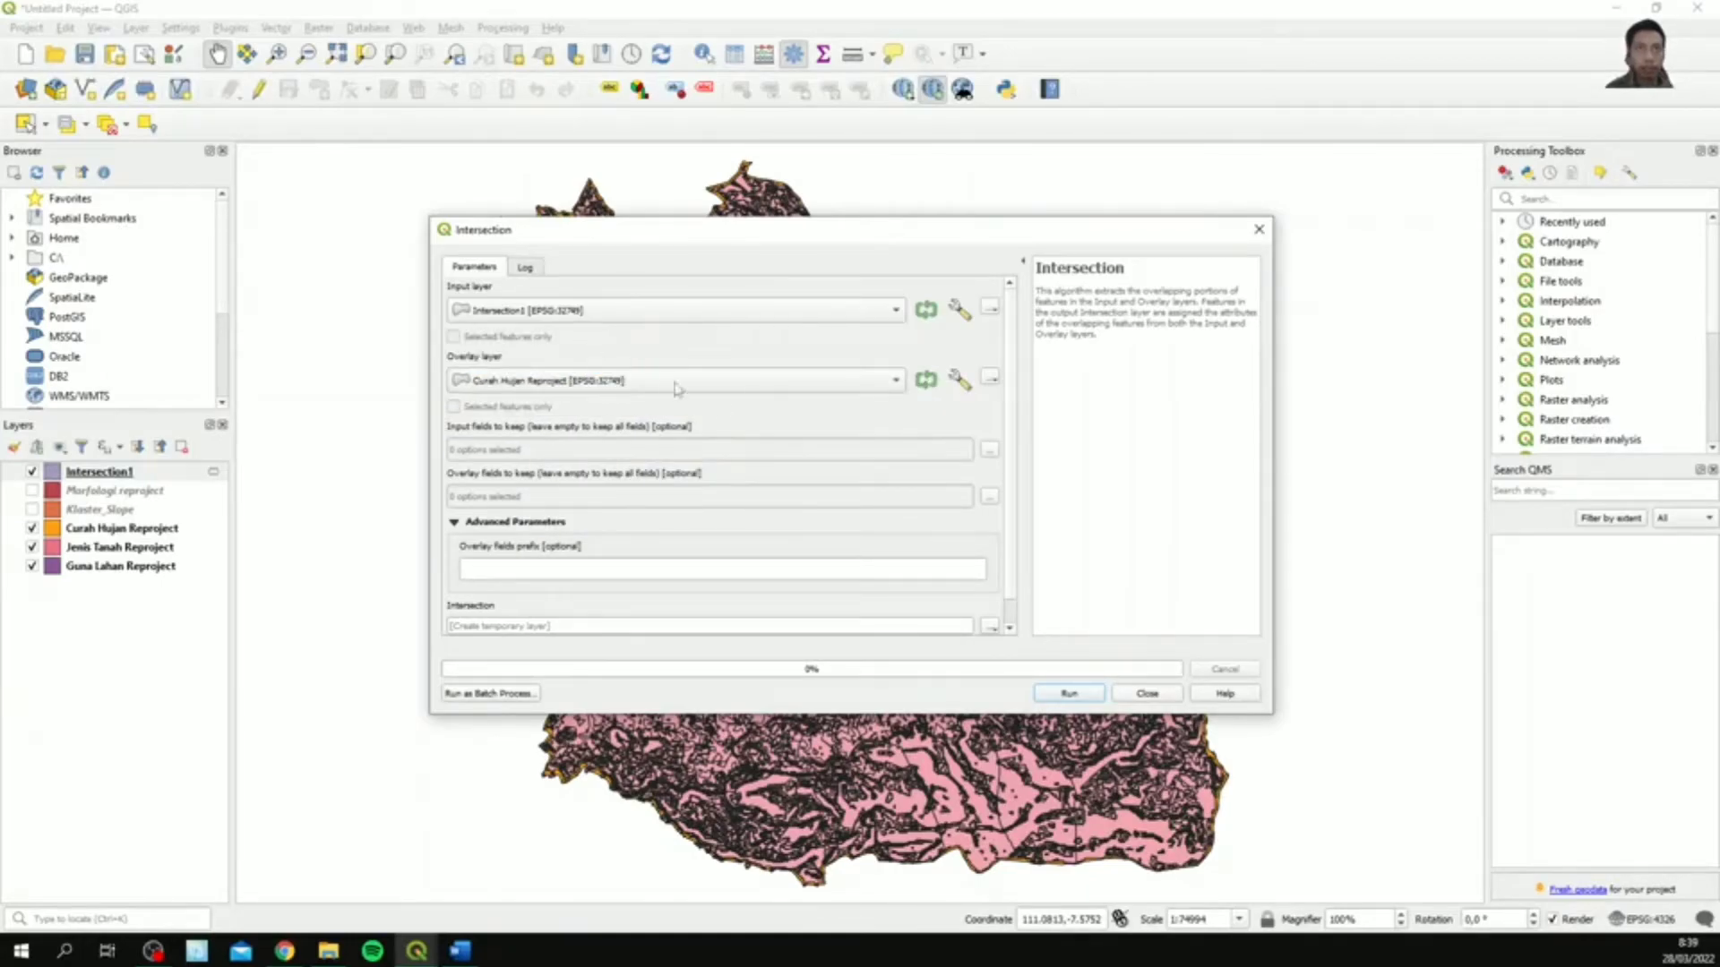
- Keep the input fields Nilai and DN and the overlay field gridcode, run the intersection to a temporary layer and close the tool
click(989, 451)
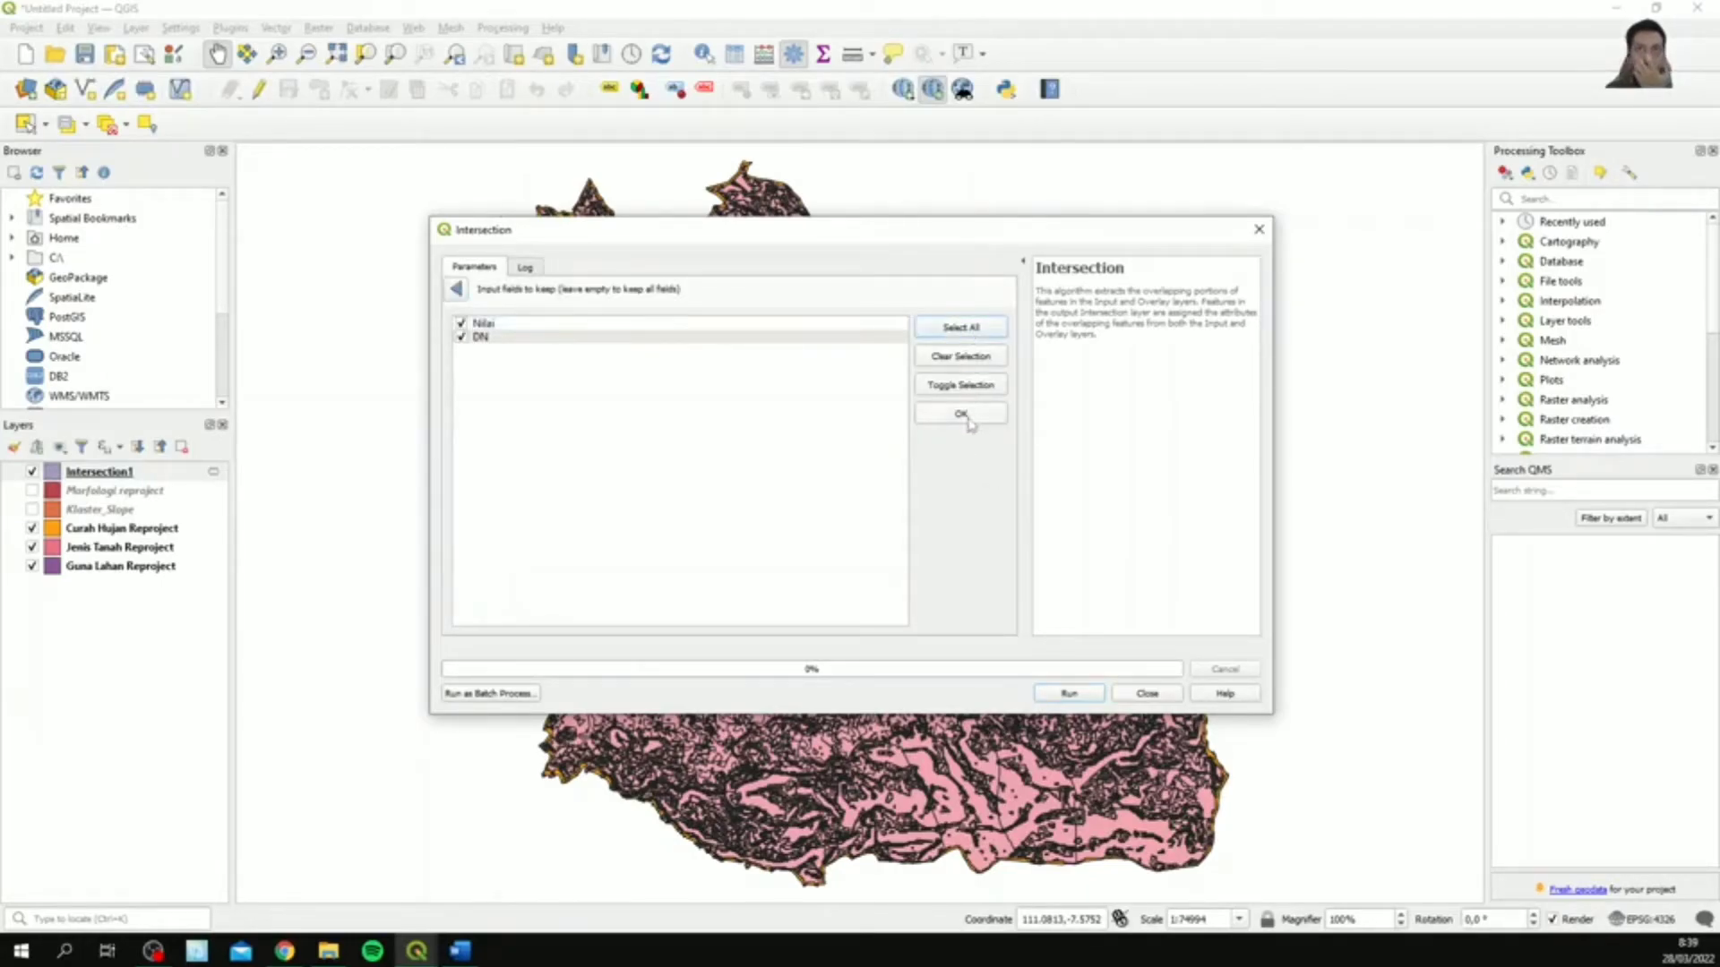
click(960, 414)
click(990, 512)
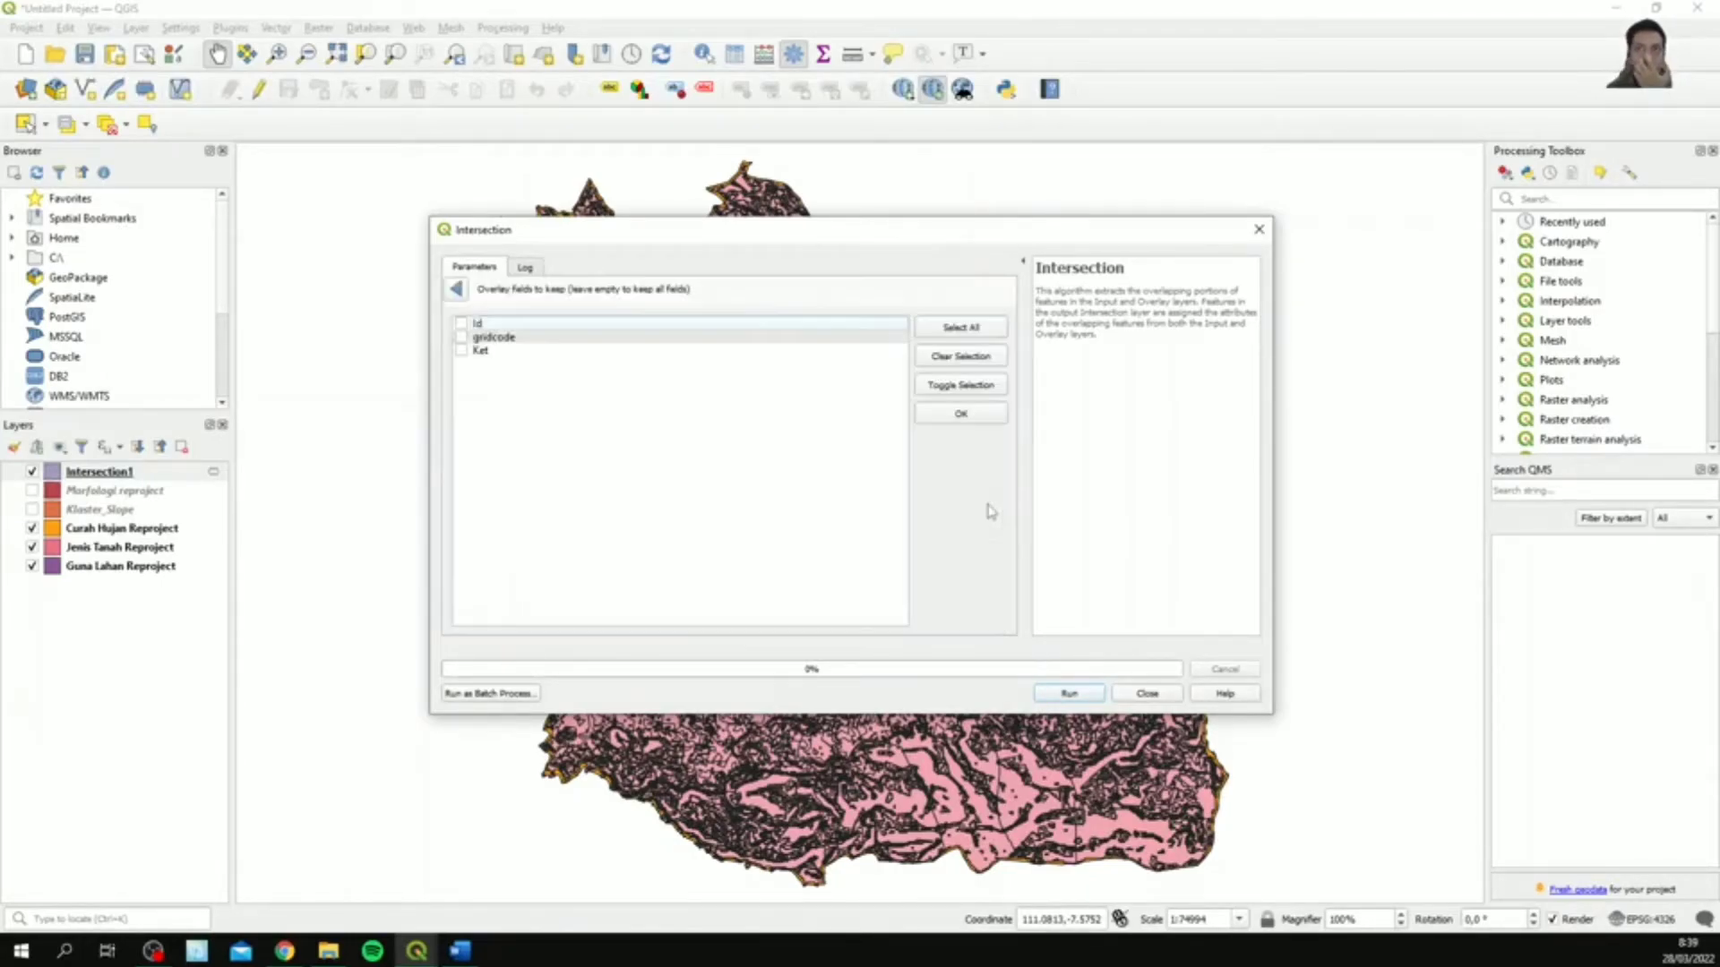
click(461, 337)
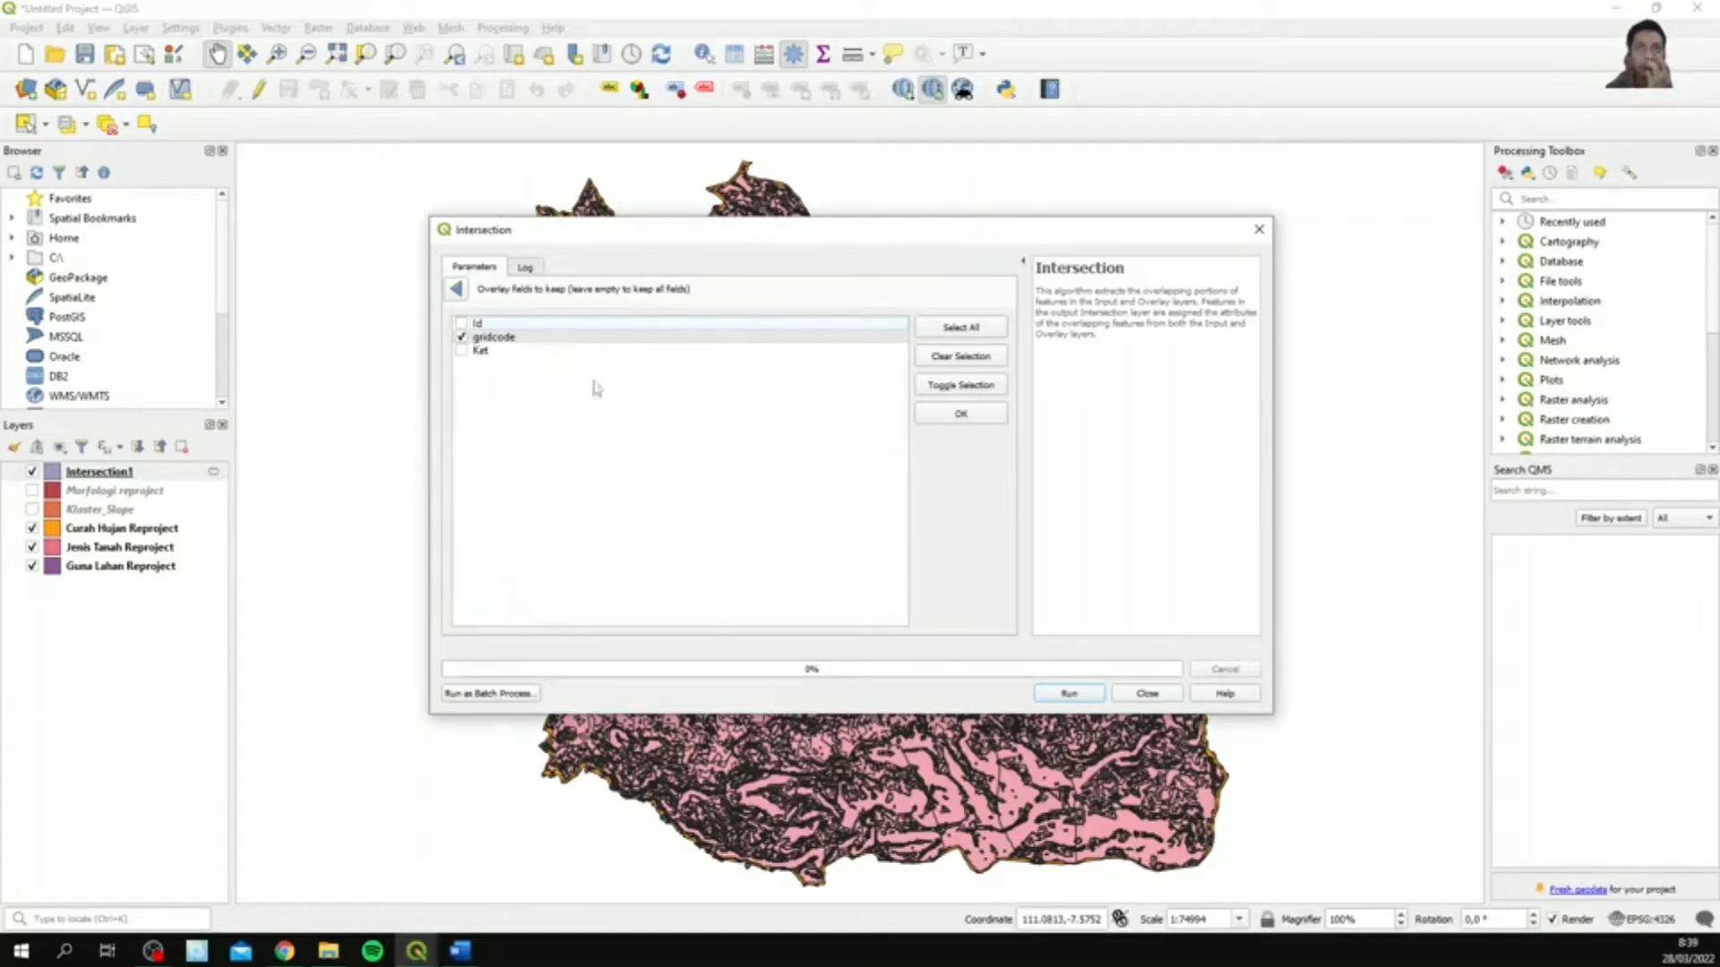
click(956, 414)
scroll(658, 515, down, 1)
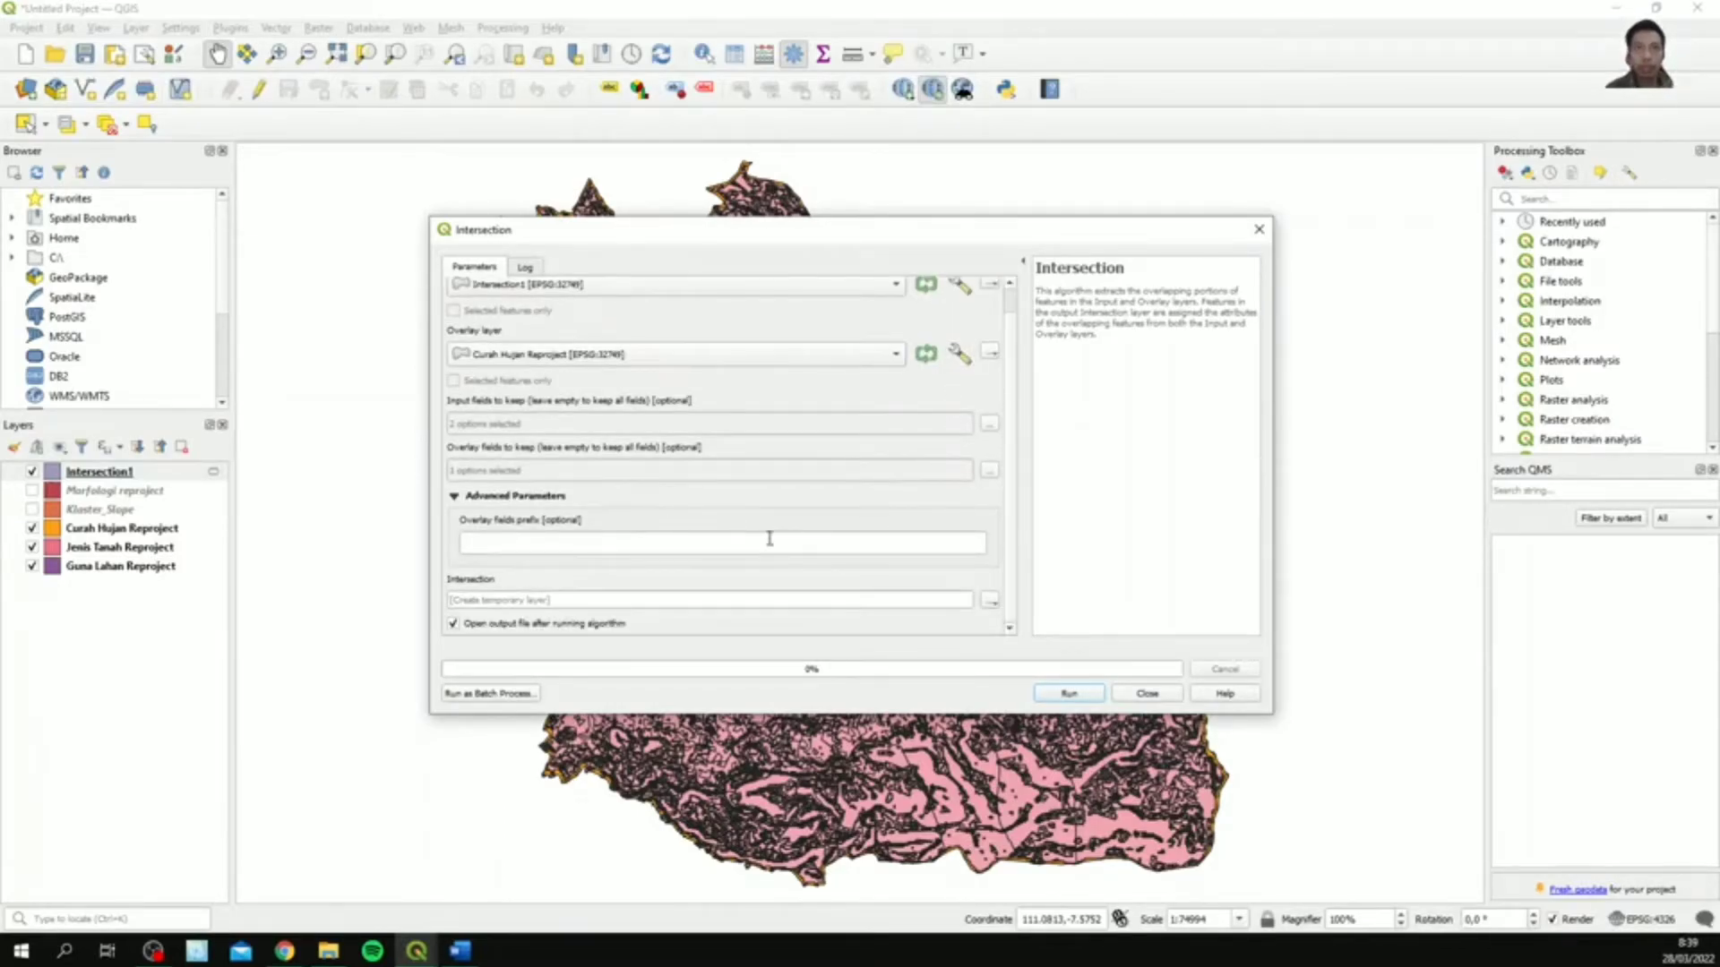
click(1068, 693)
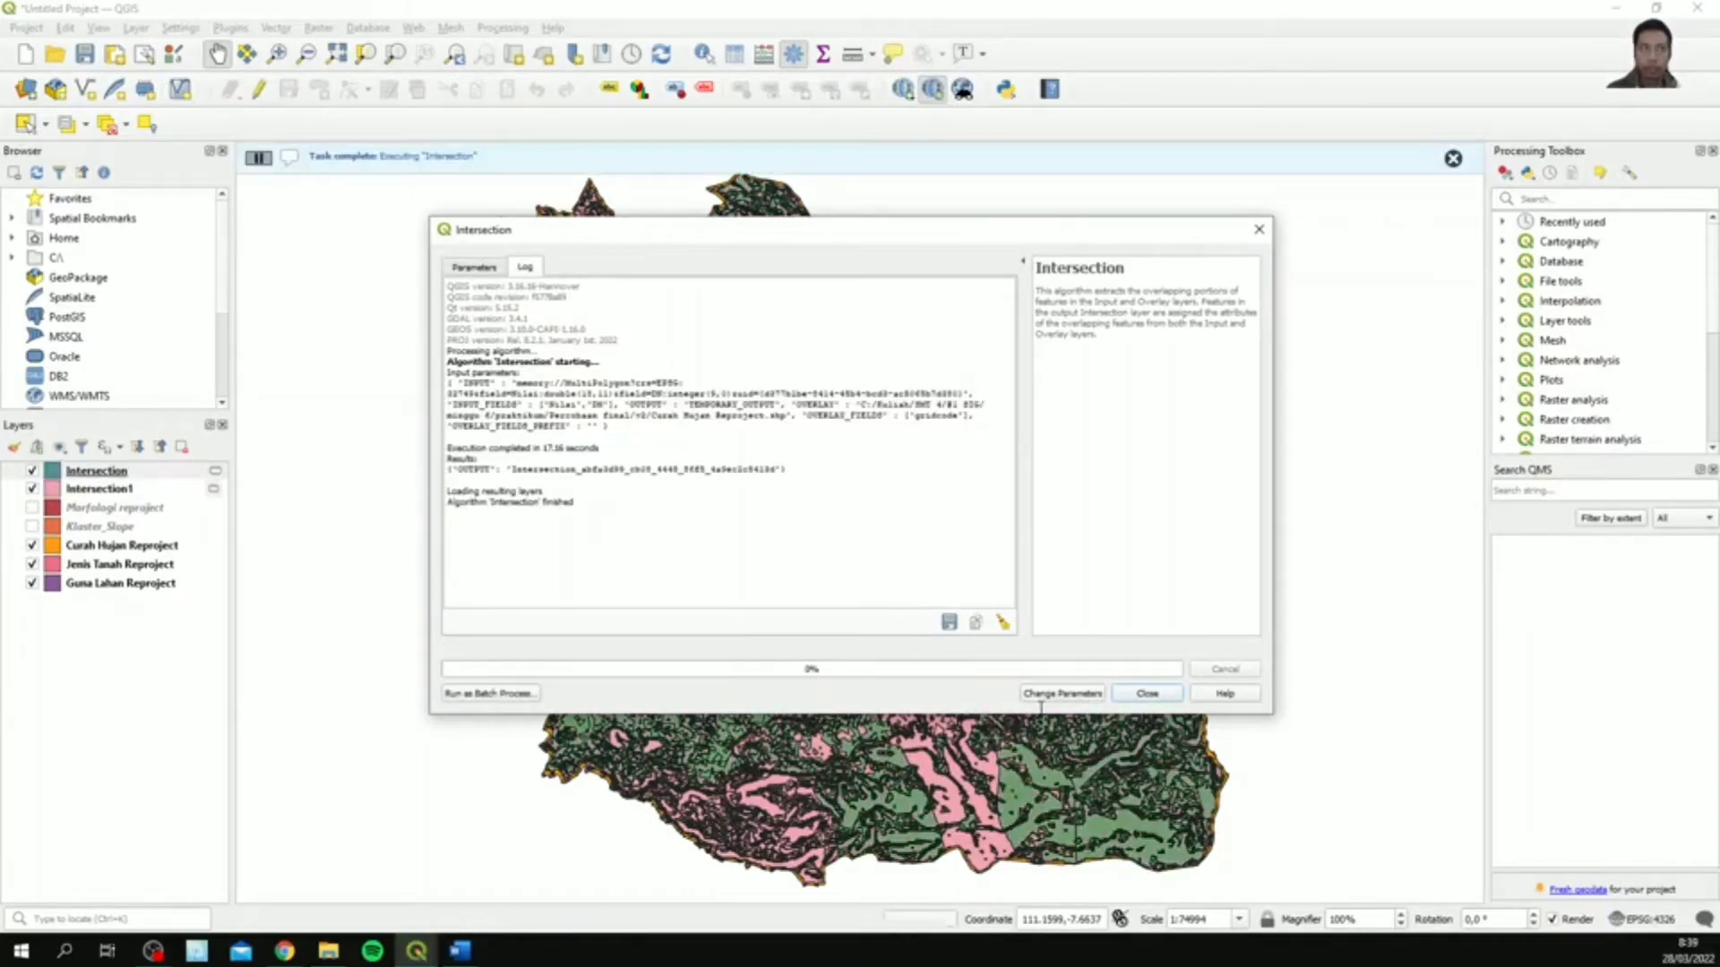
click(1147, 693)
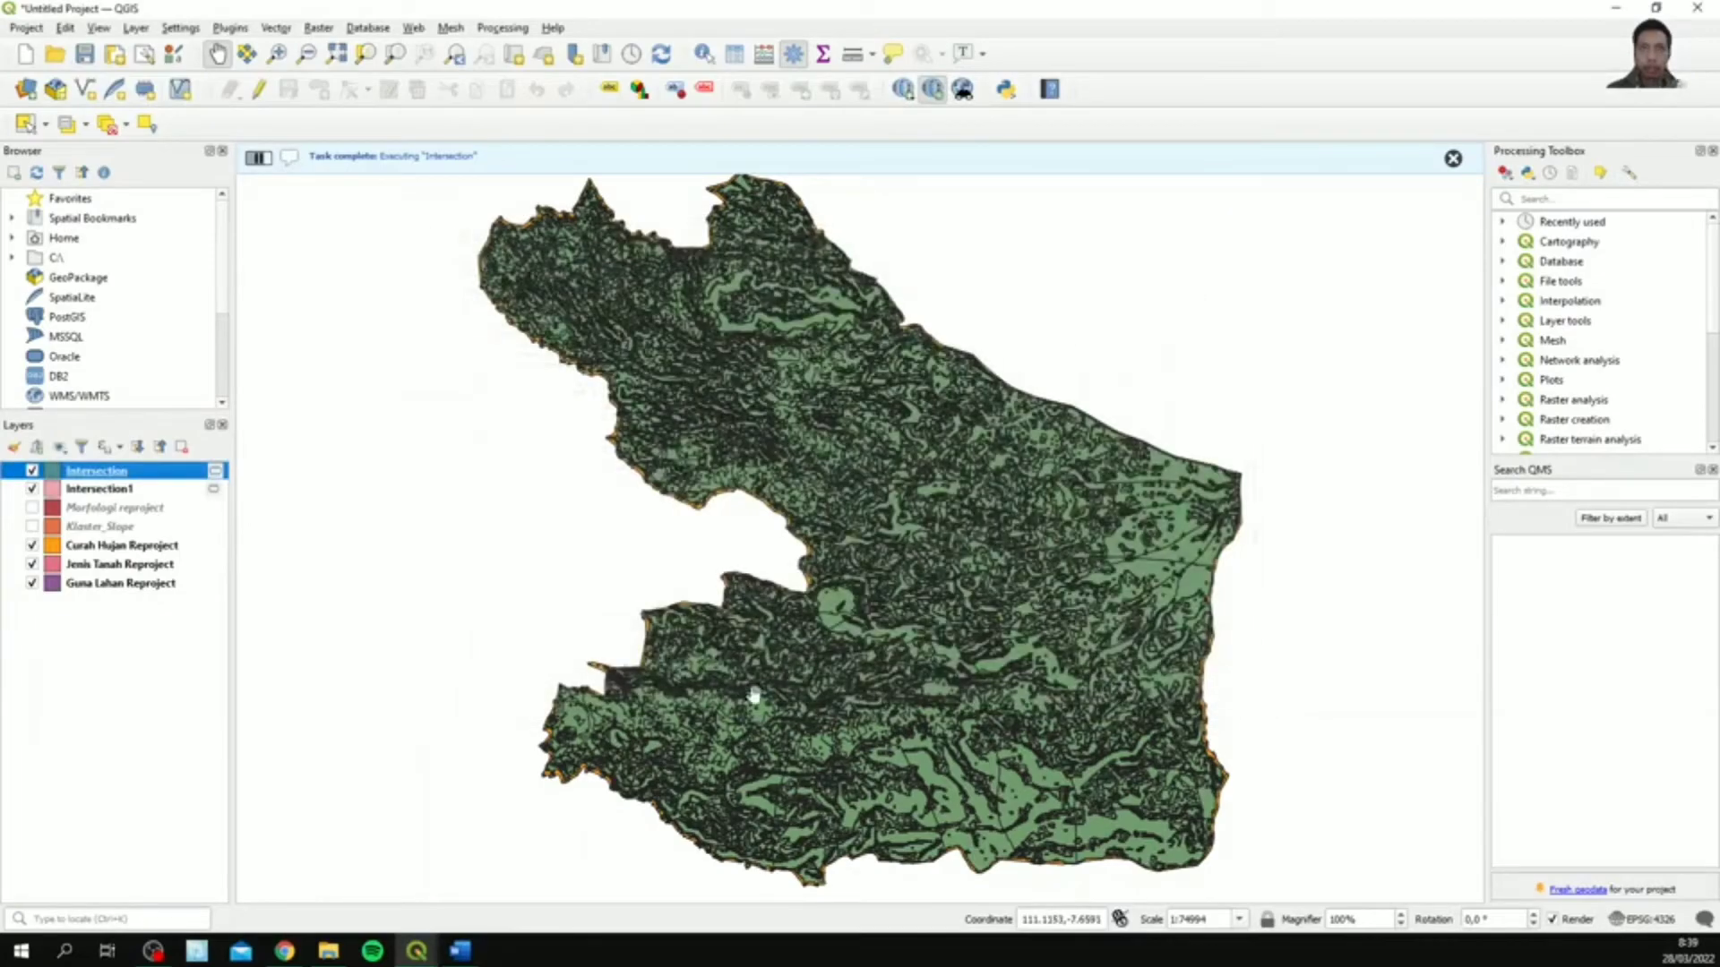
- Hide the Intersection1 and Curah Hujan Reproject layers and rename the new Intersection layer to Intersection2
click(33, 489)
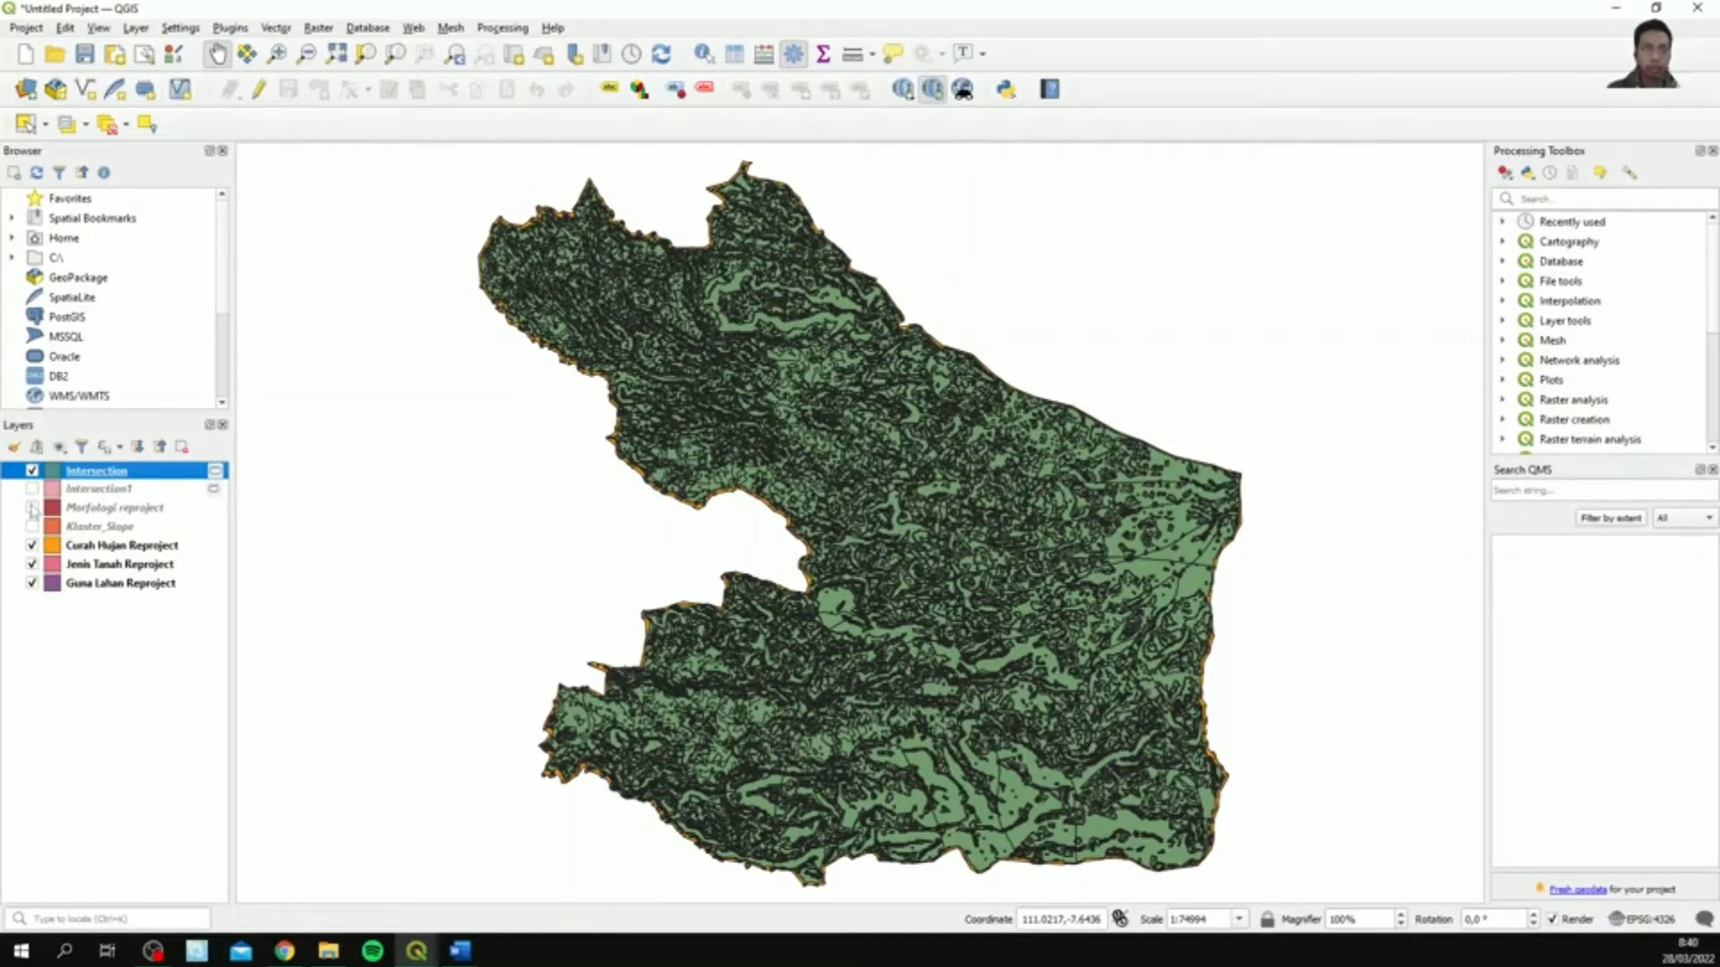
click(33, 546)
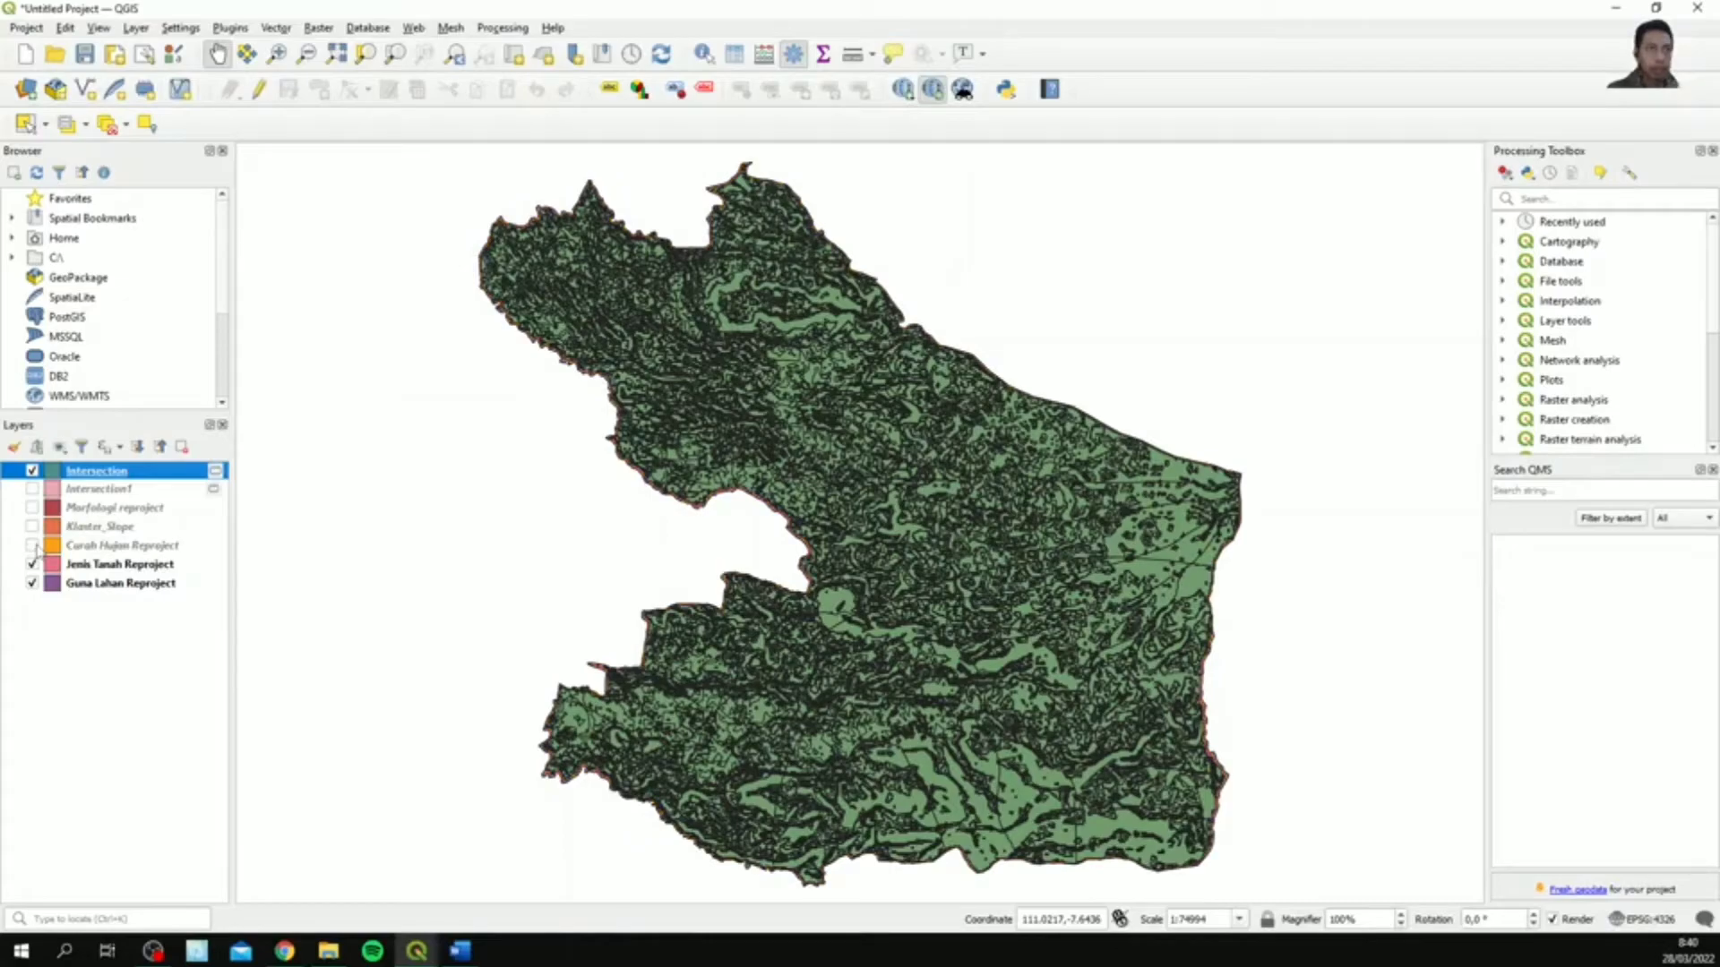
right_click(105, 477)
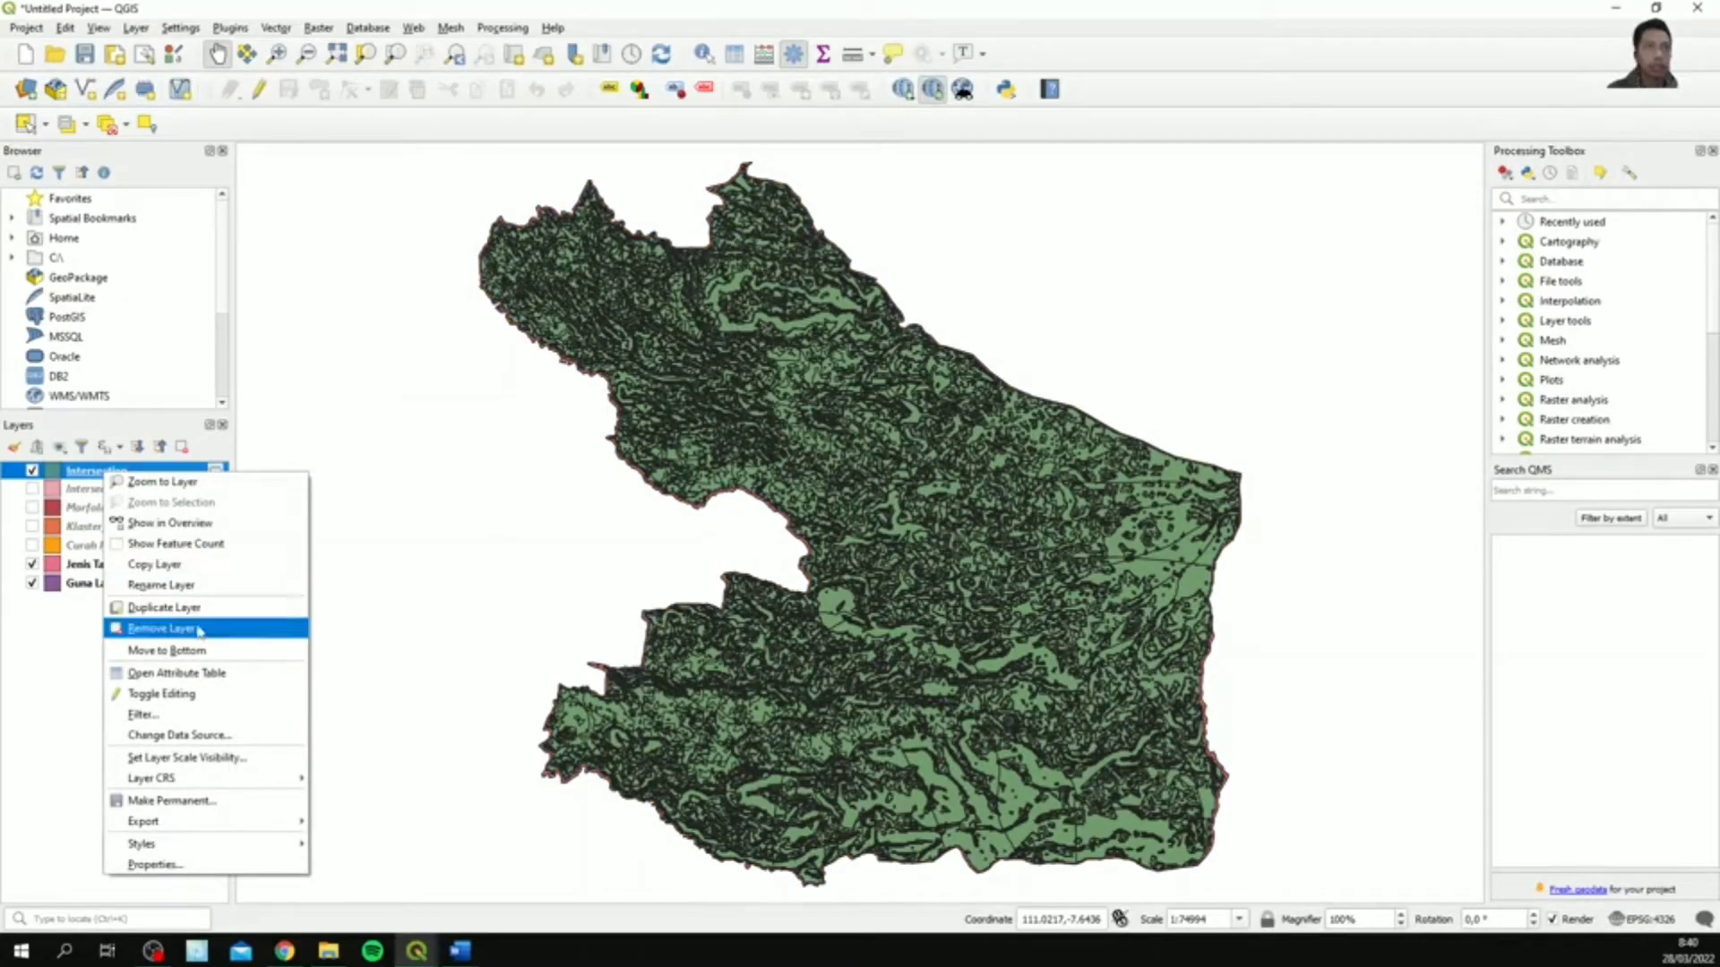
click(192, 563)
key(Return)
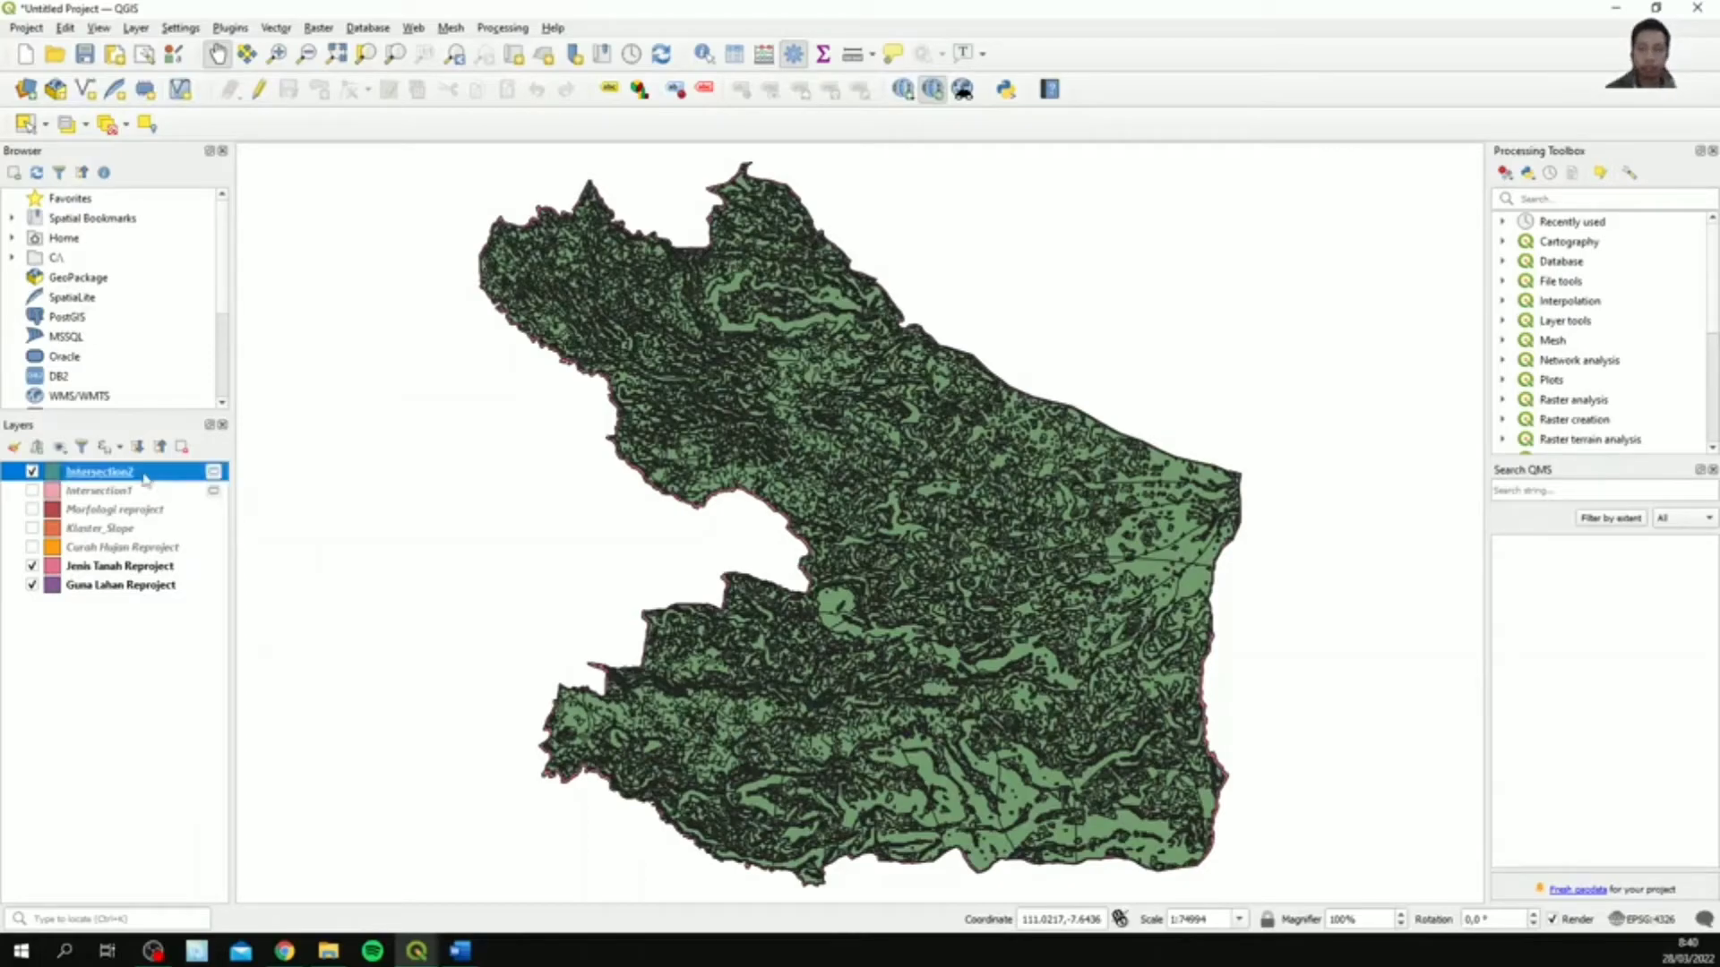
- Examine the Guna Lahan Reproject attribute table sorted by the Skor_gunla field, and close the table
right_click(125, 584)
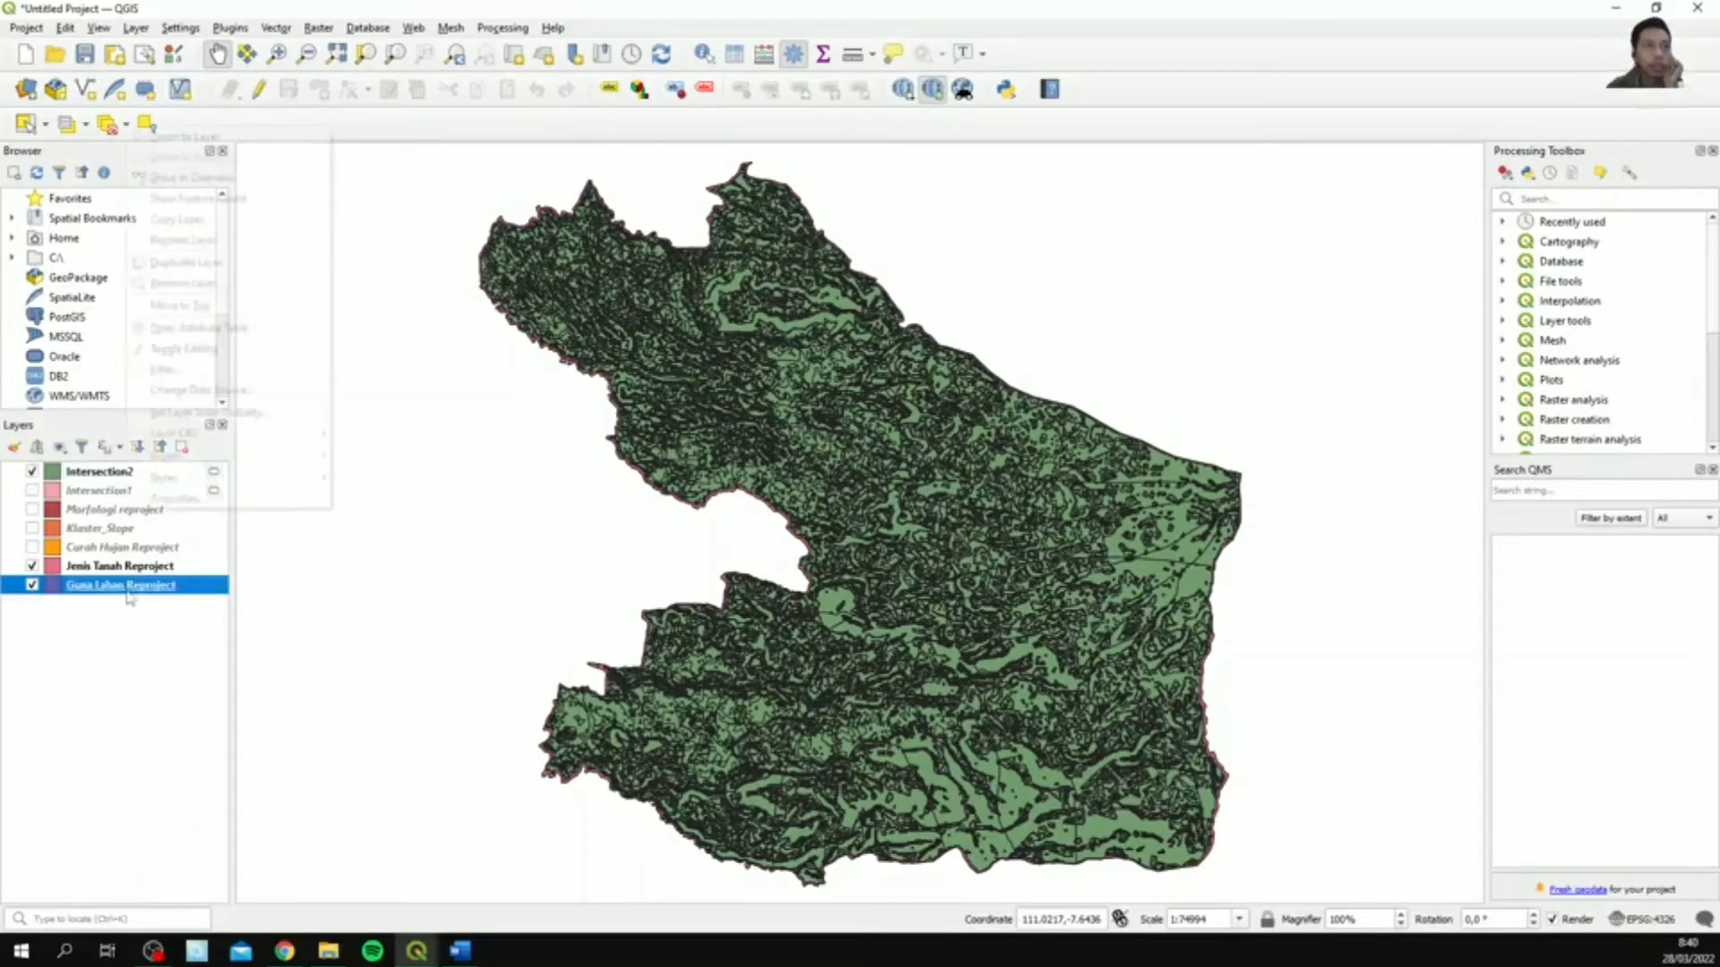
click(179, 349)
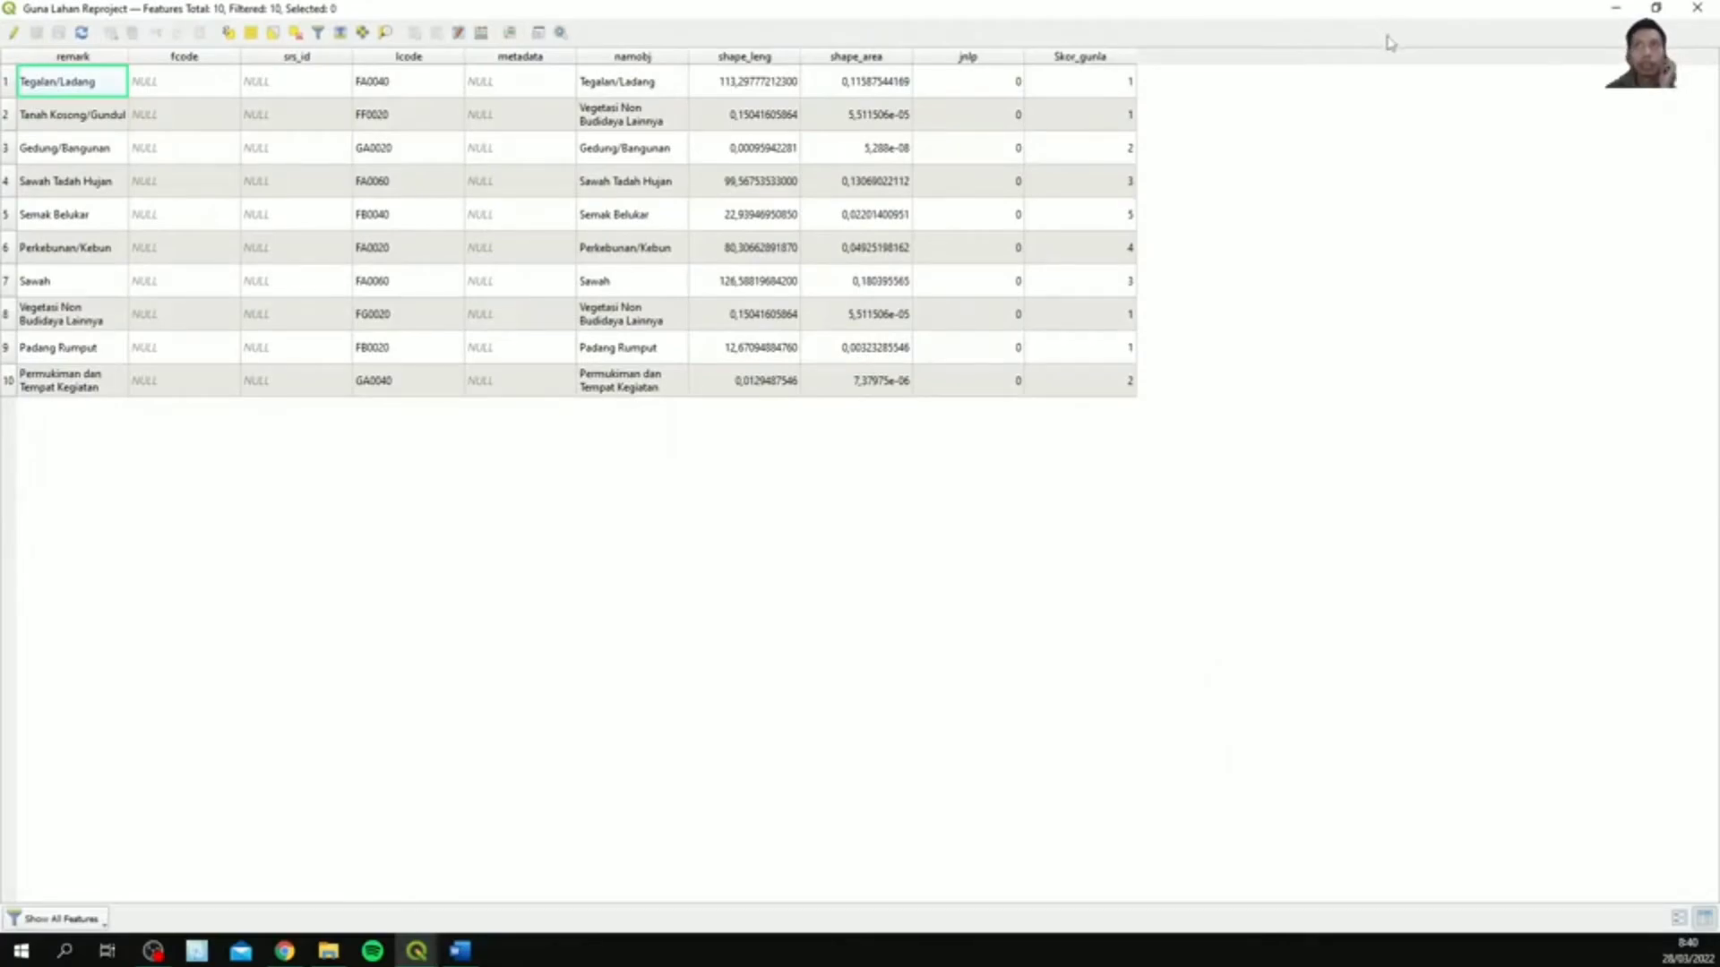
click(1127, 56)
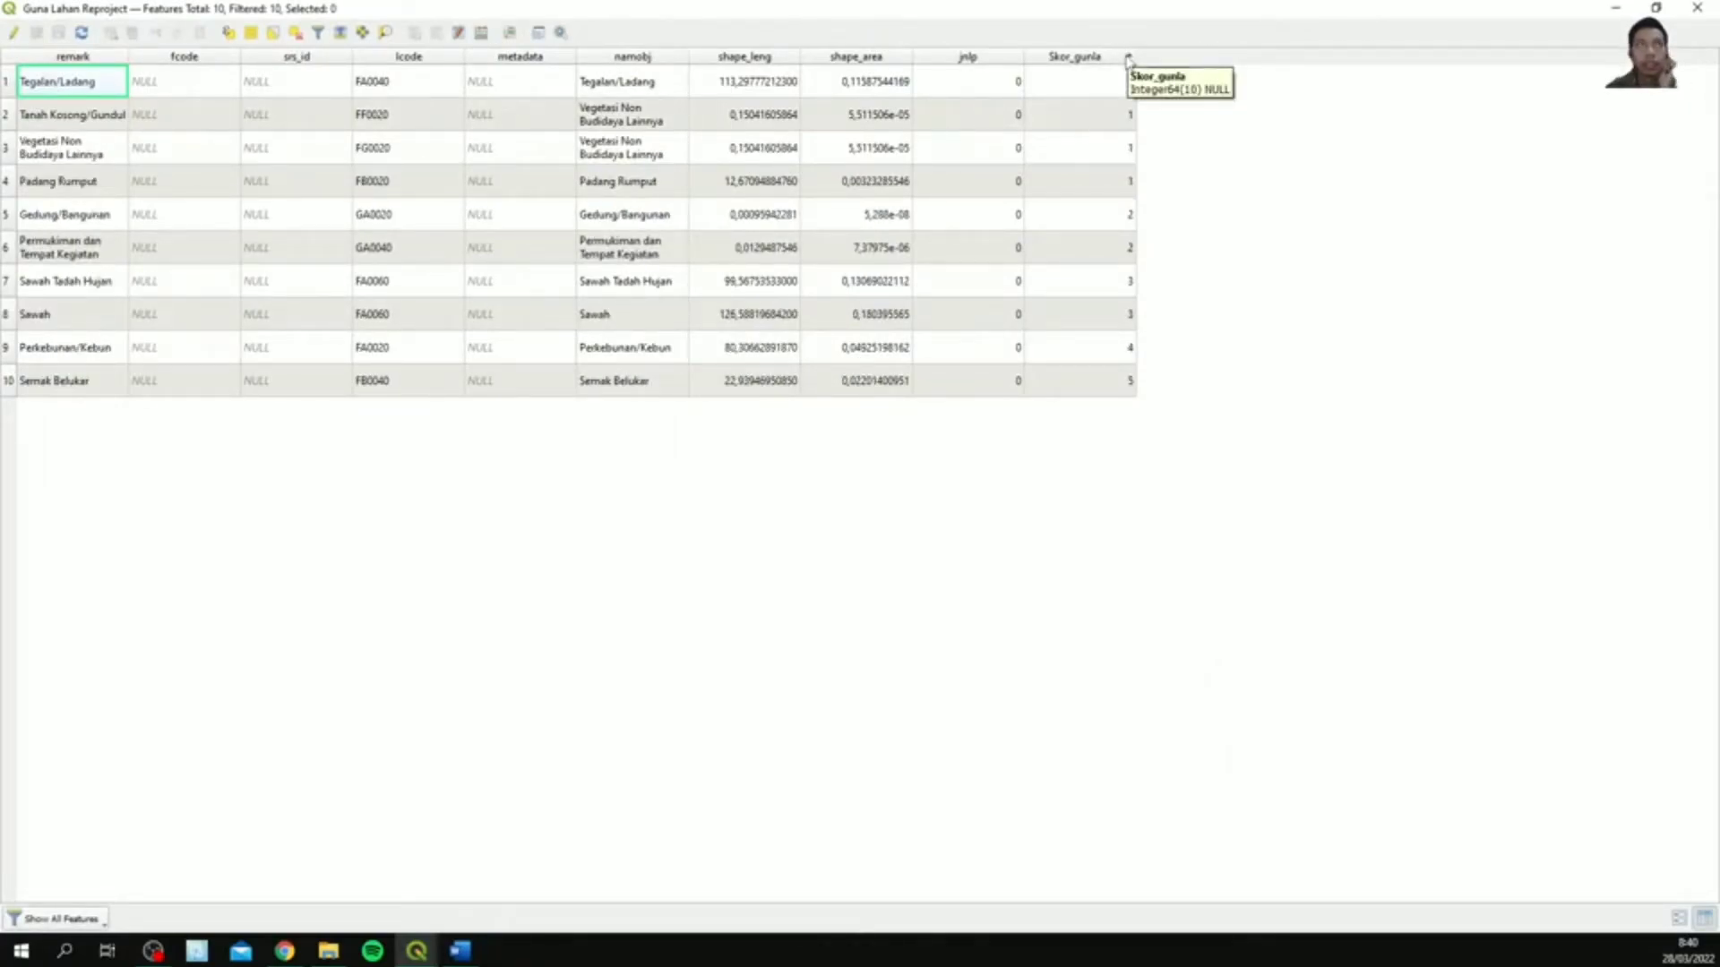
click(1697, 7)
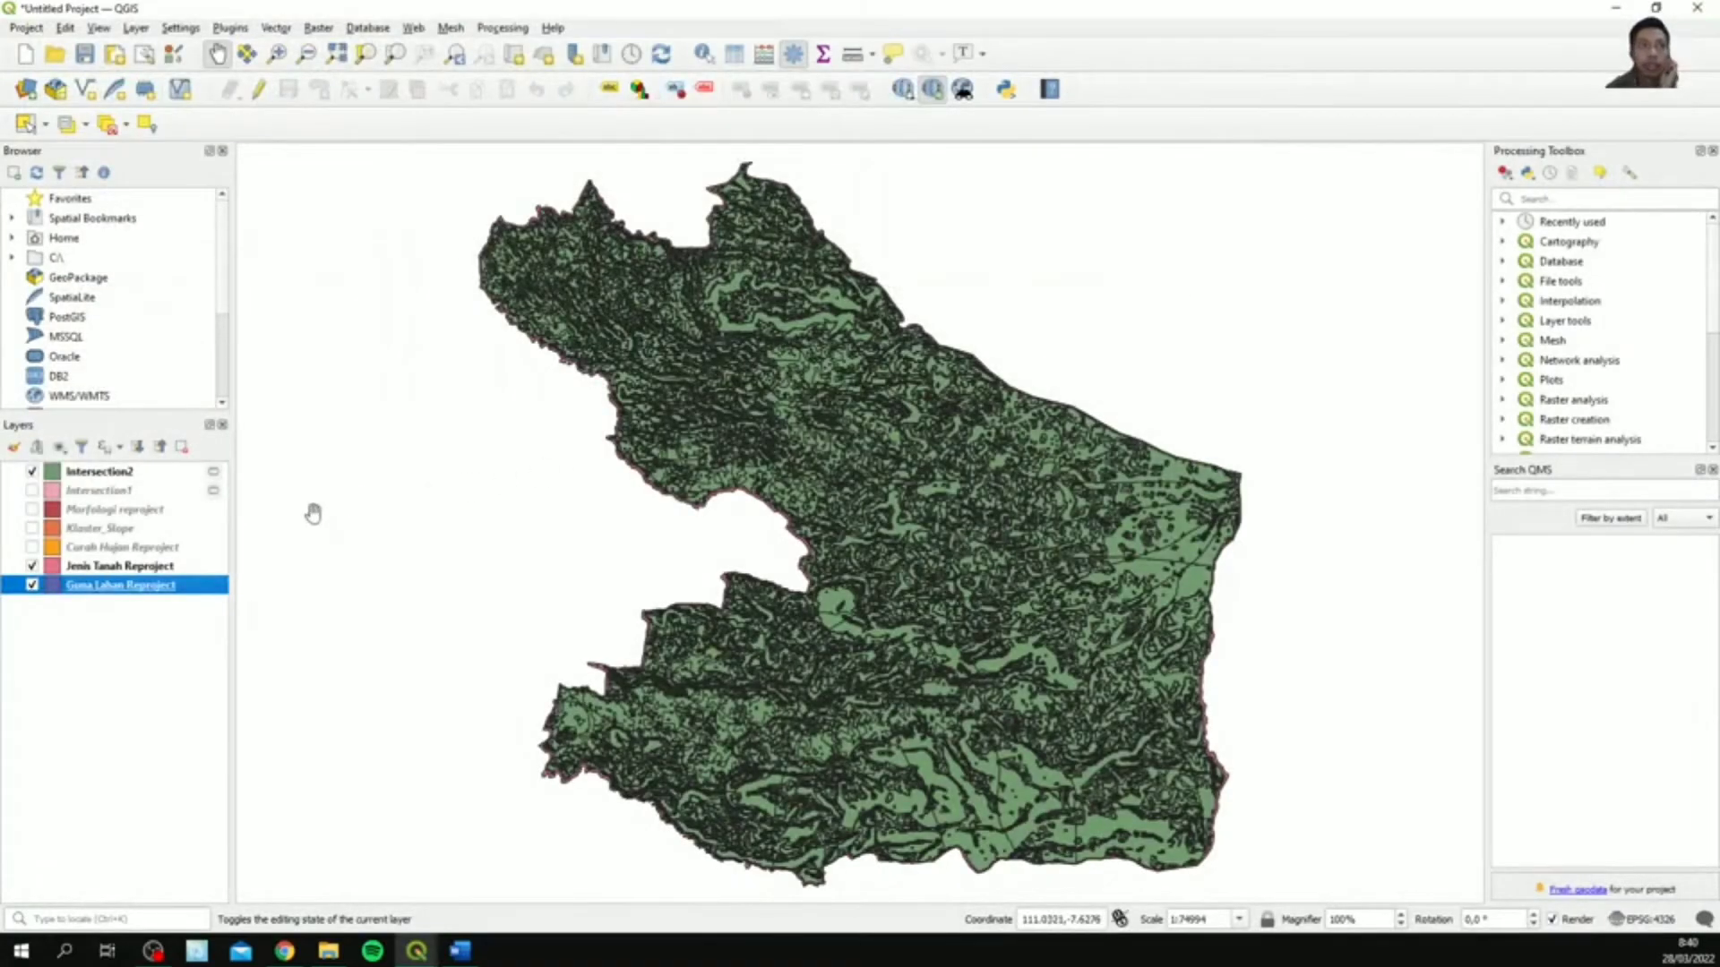
- Start an Intersection with Intersection2 as the input layer and Jenis Tanah Reproject as the overlay layer
click(149, 547)
click(149, 567)
click(276, 27)
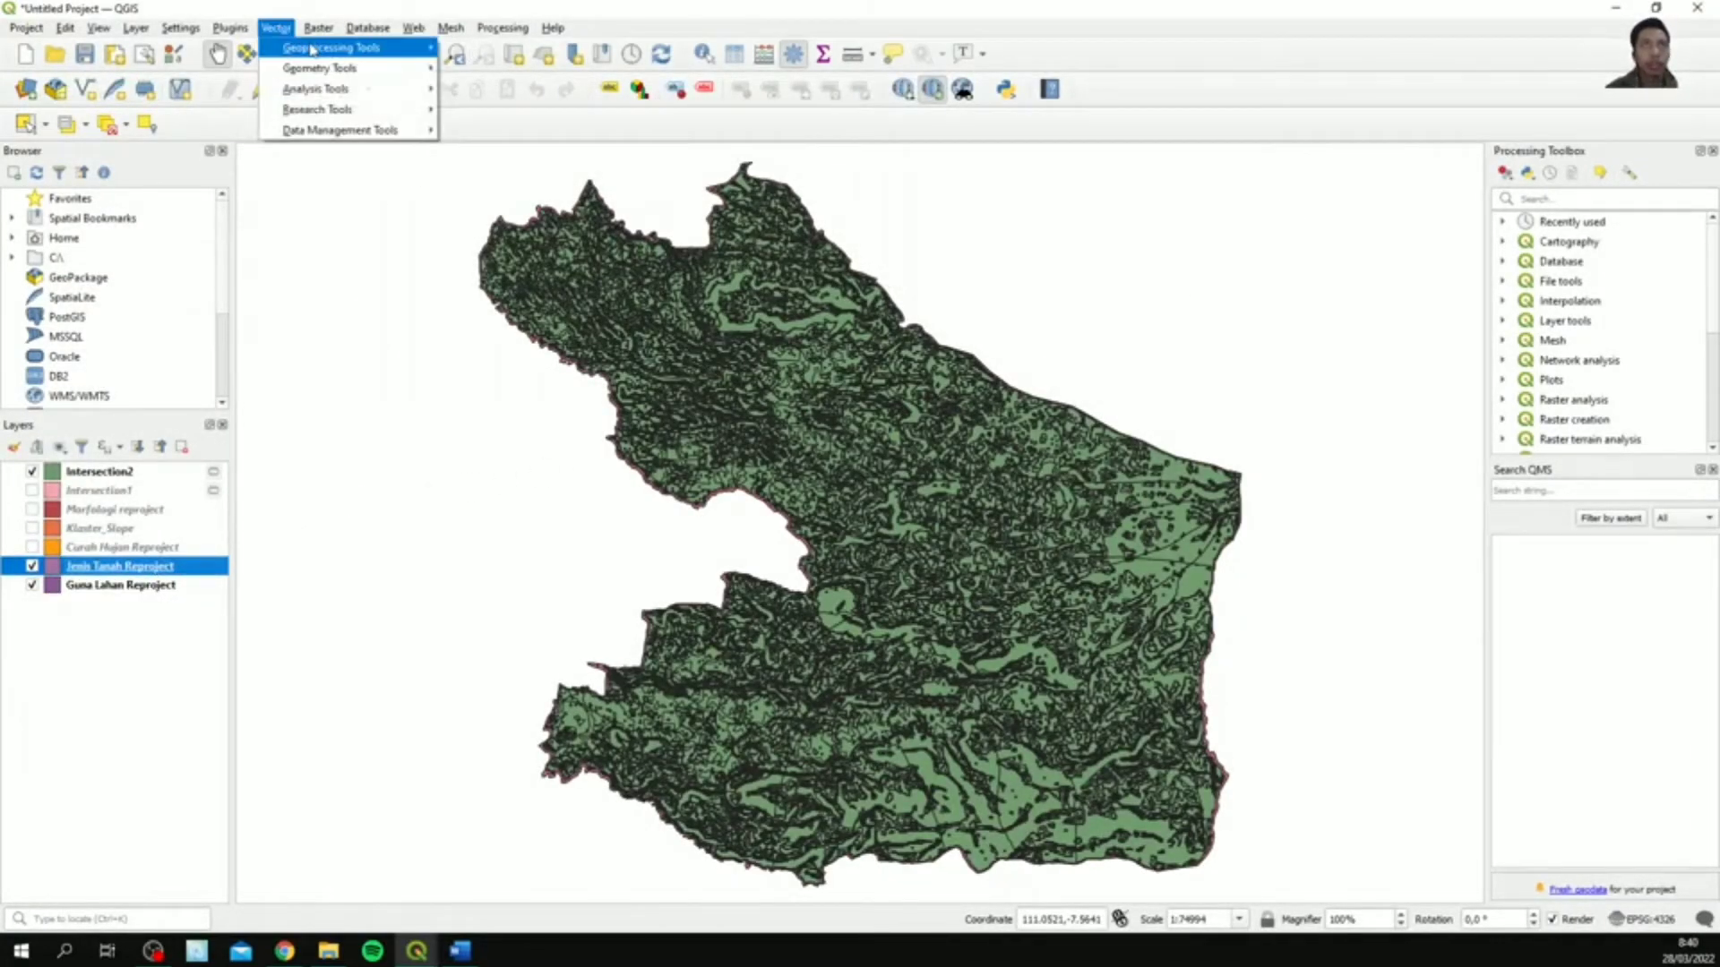
mouse_move(358, 48)
click(502, 146)
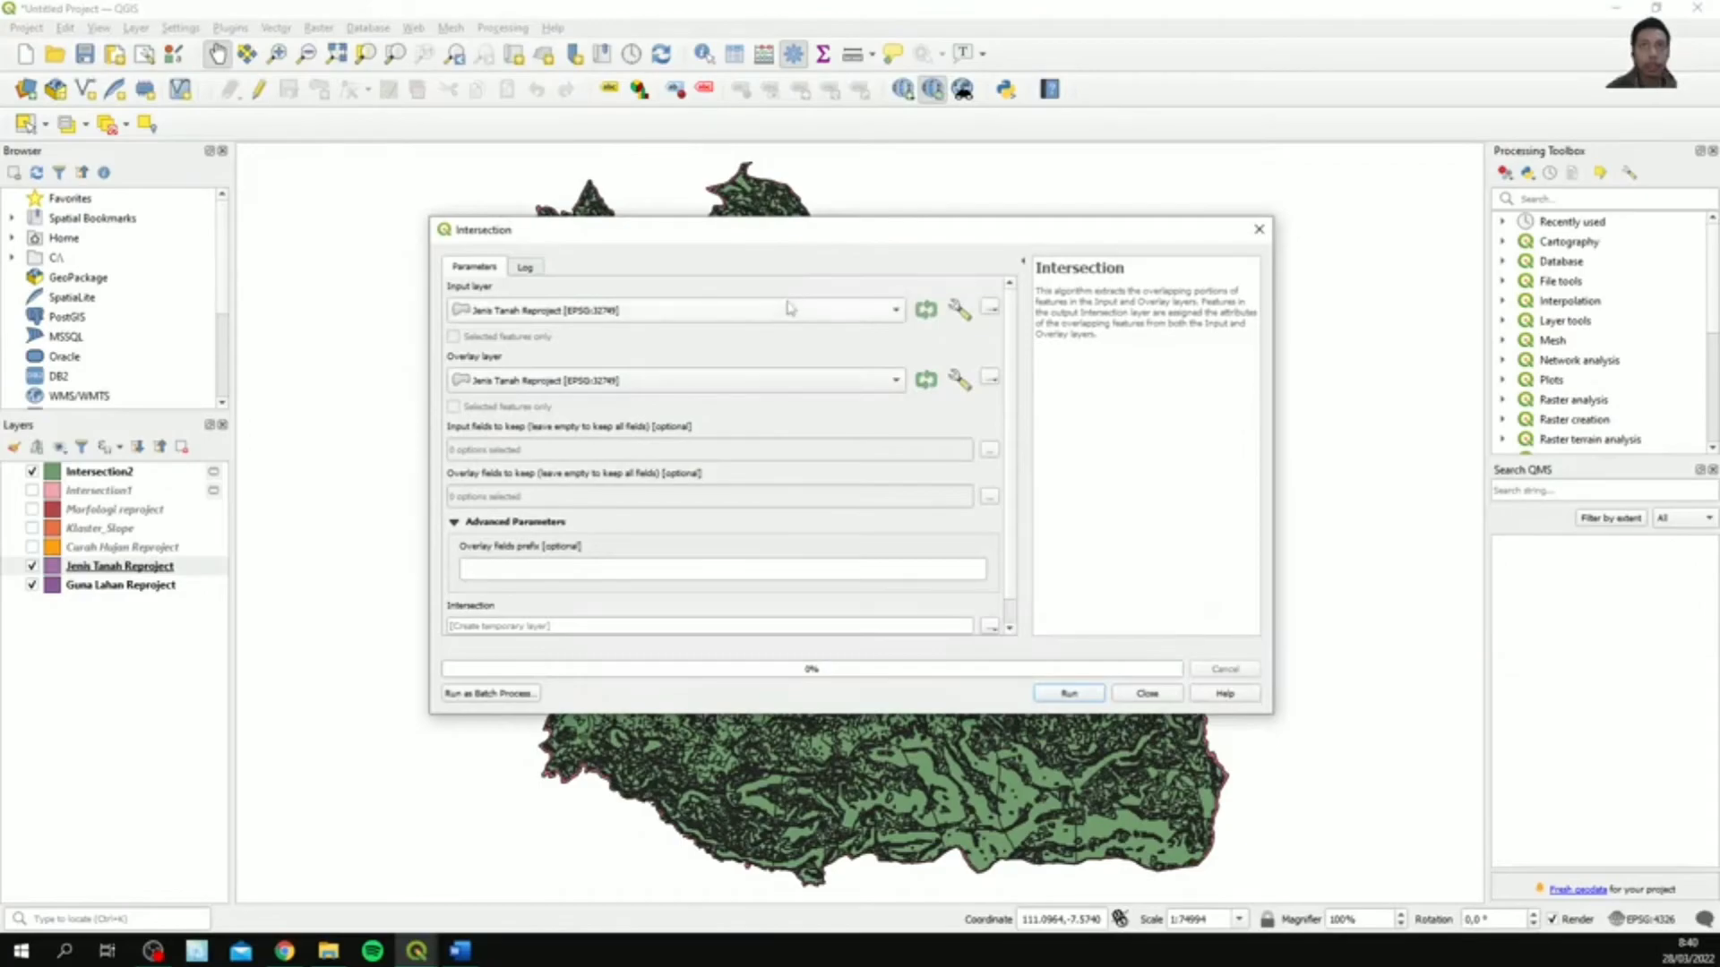
click(788, 308)
click(612, 291)
click(599, 310)
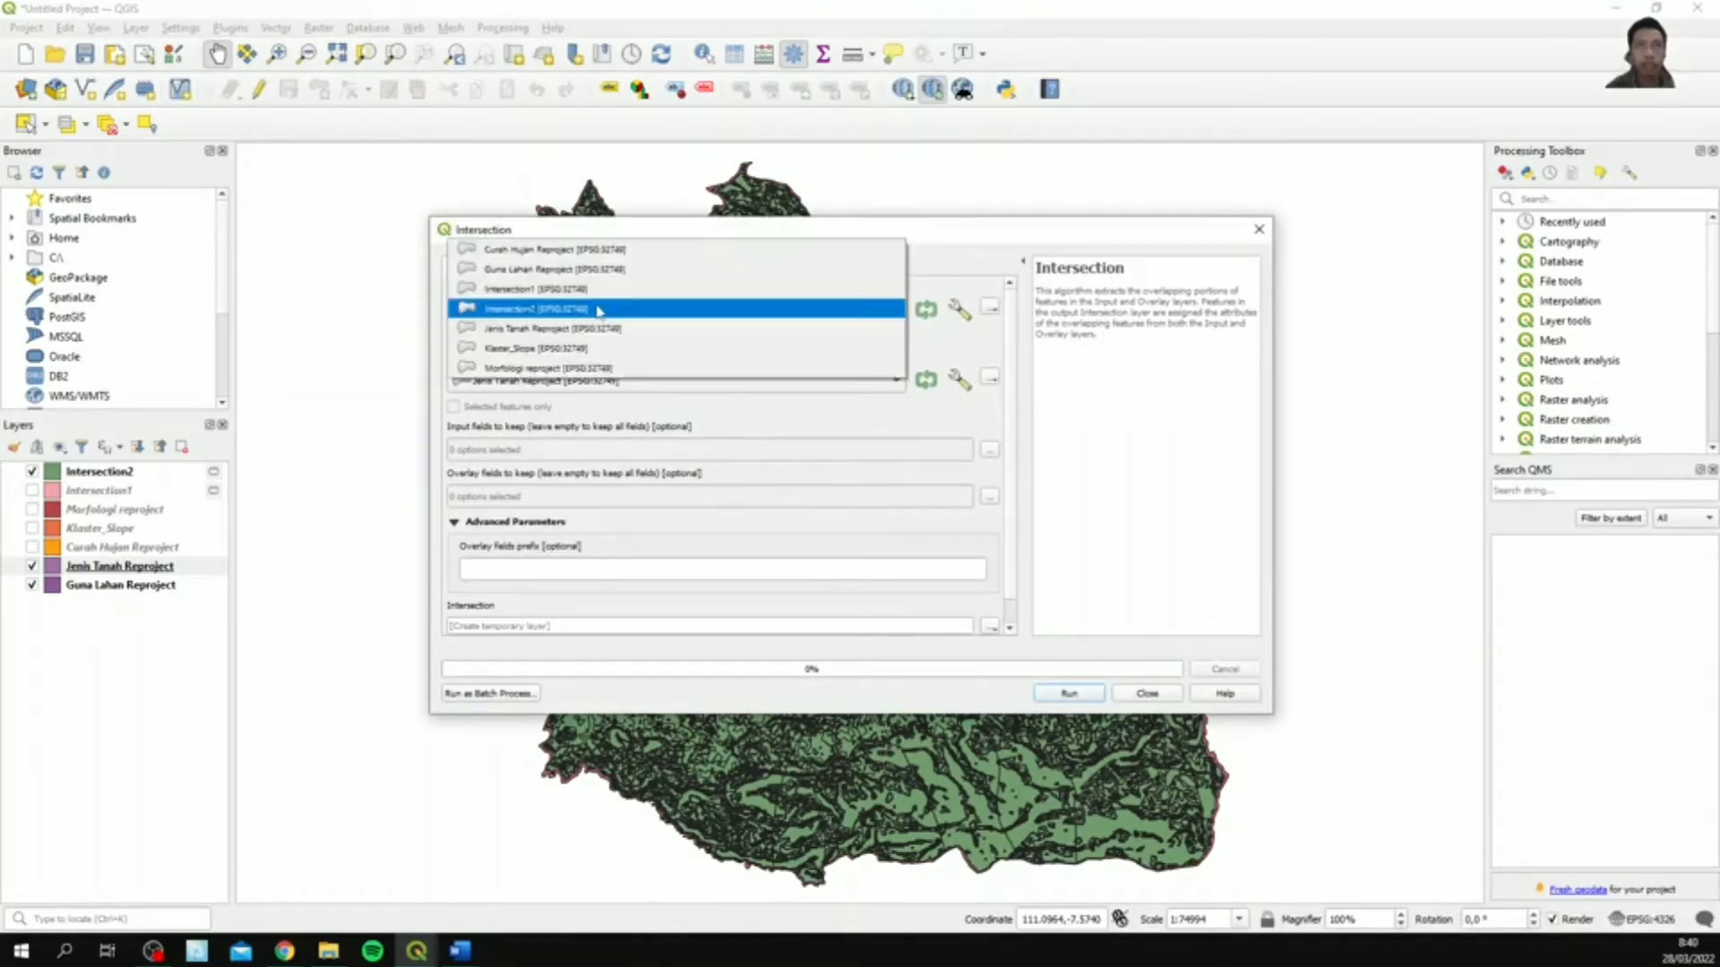
click(598, 310)
click(574, 380)
click(573, 383)
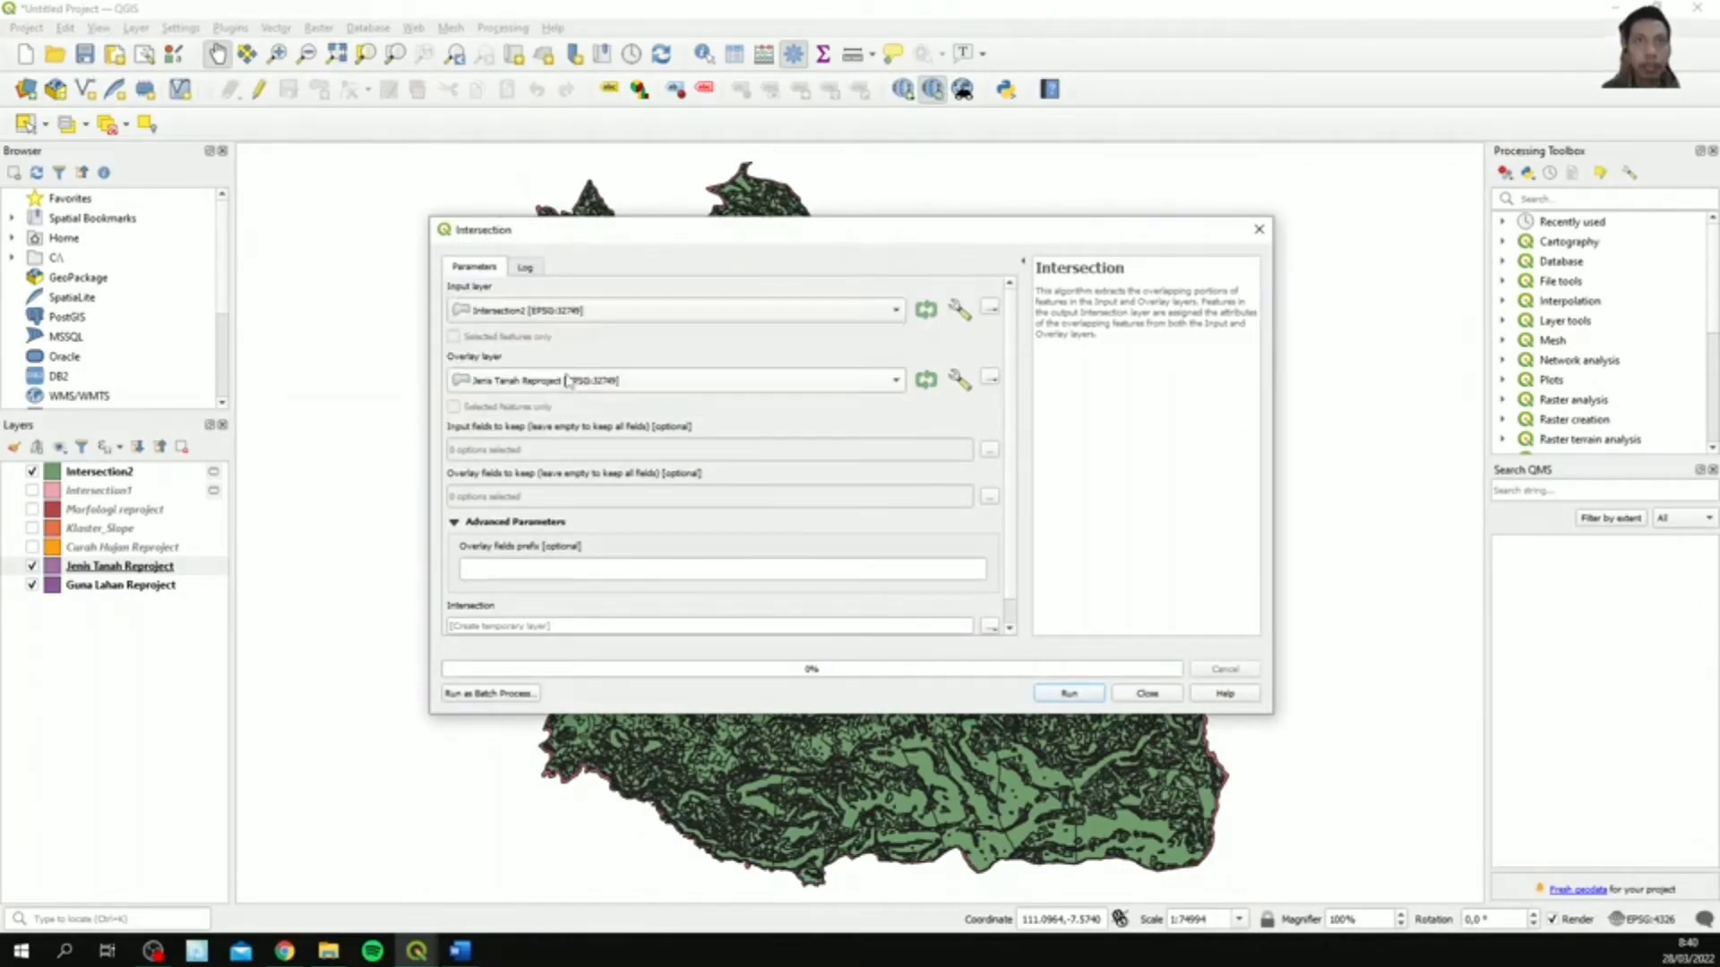
- Keep the input fields Nilai, DN and gridcode and the overlay field Skor Tanah, run the intersection to a temporary layer and close the tool
click(989, 450)
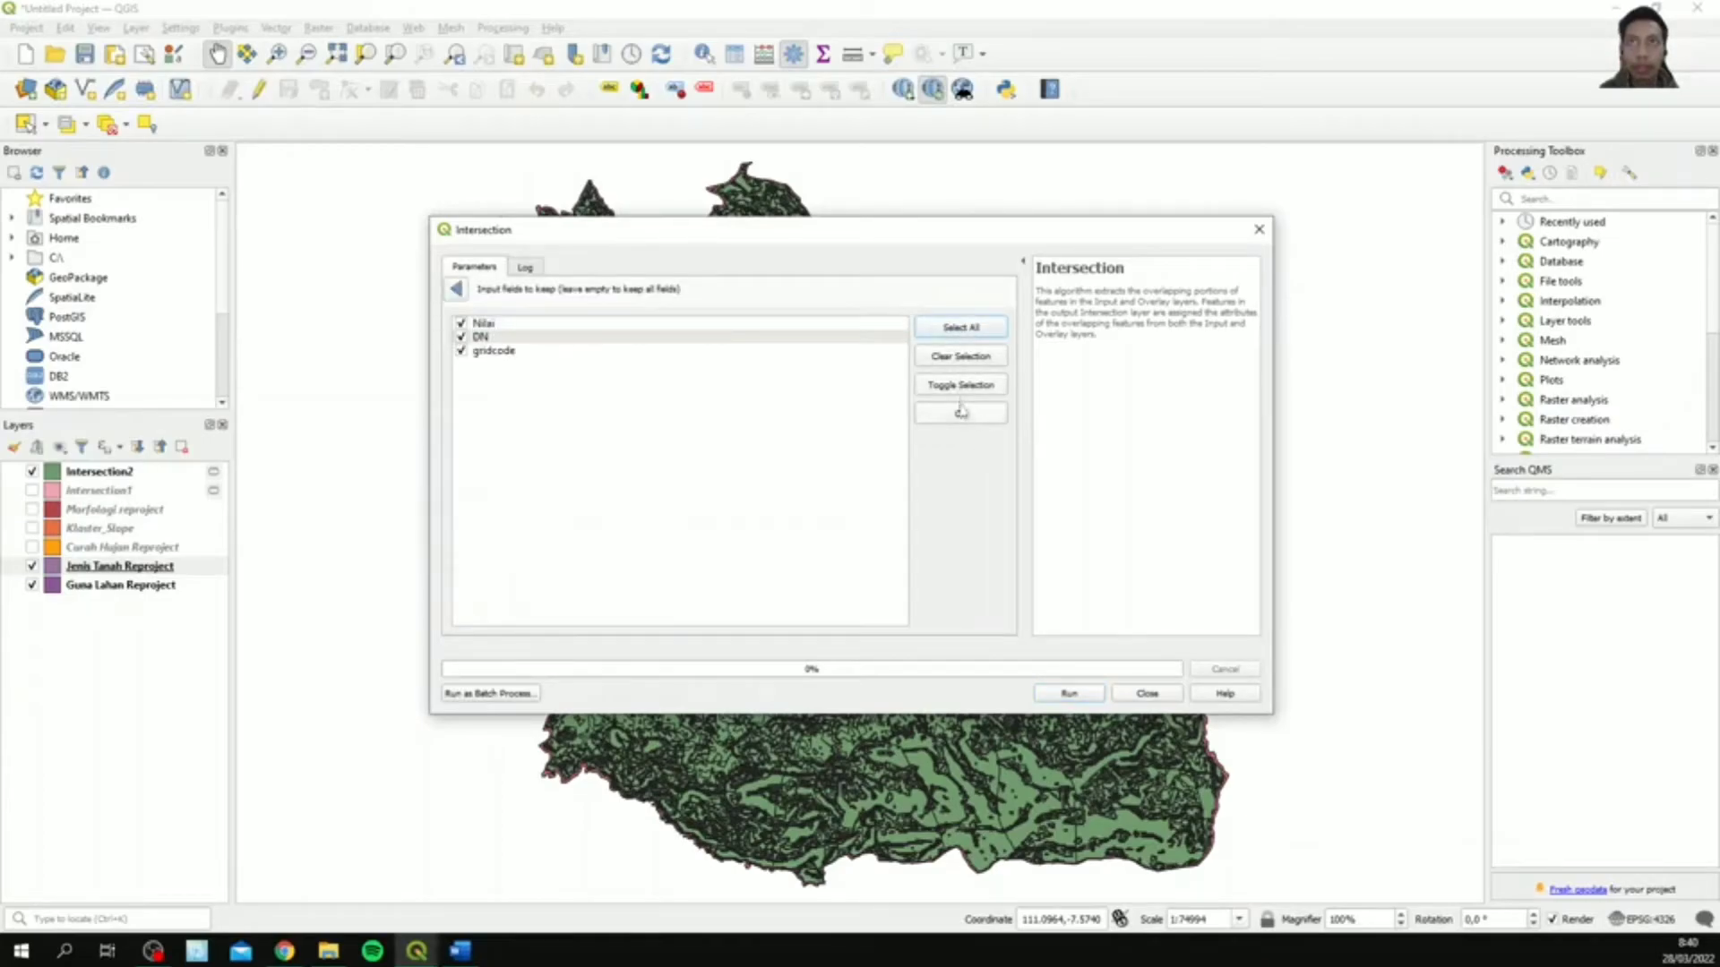
click(960, 413)
click(989, 491)
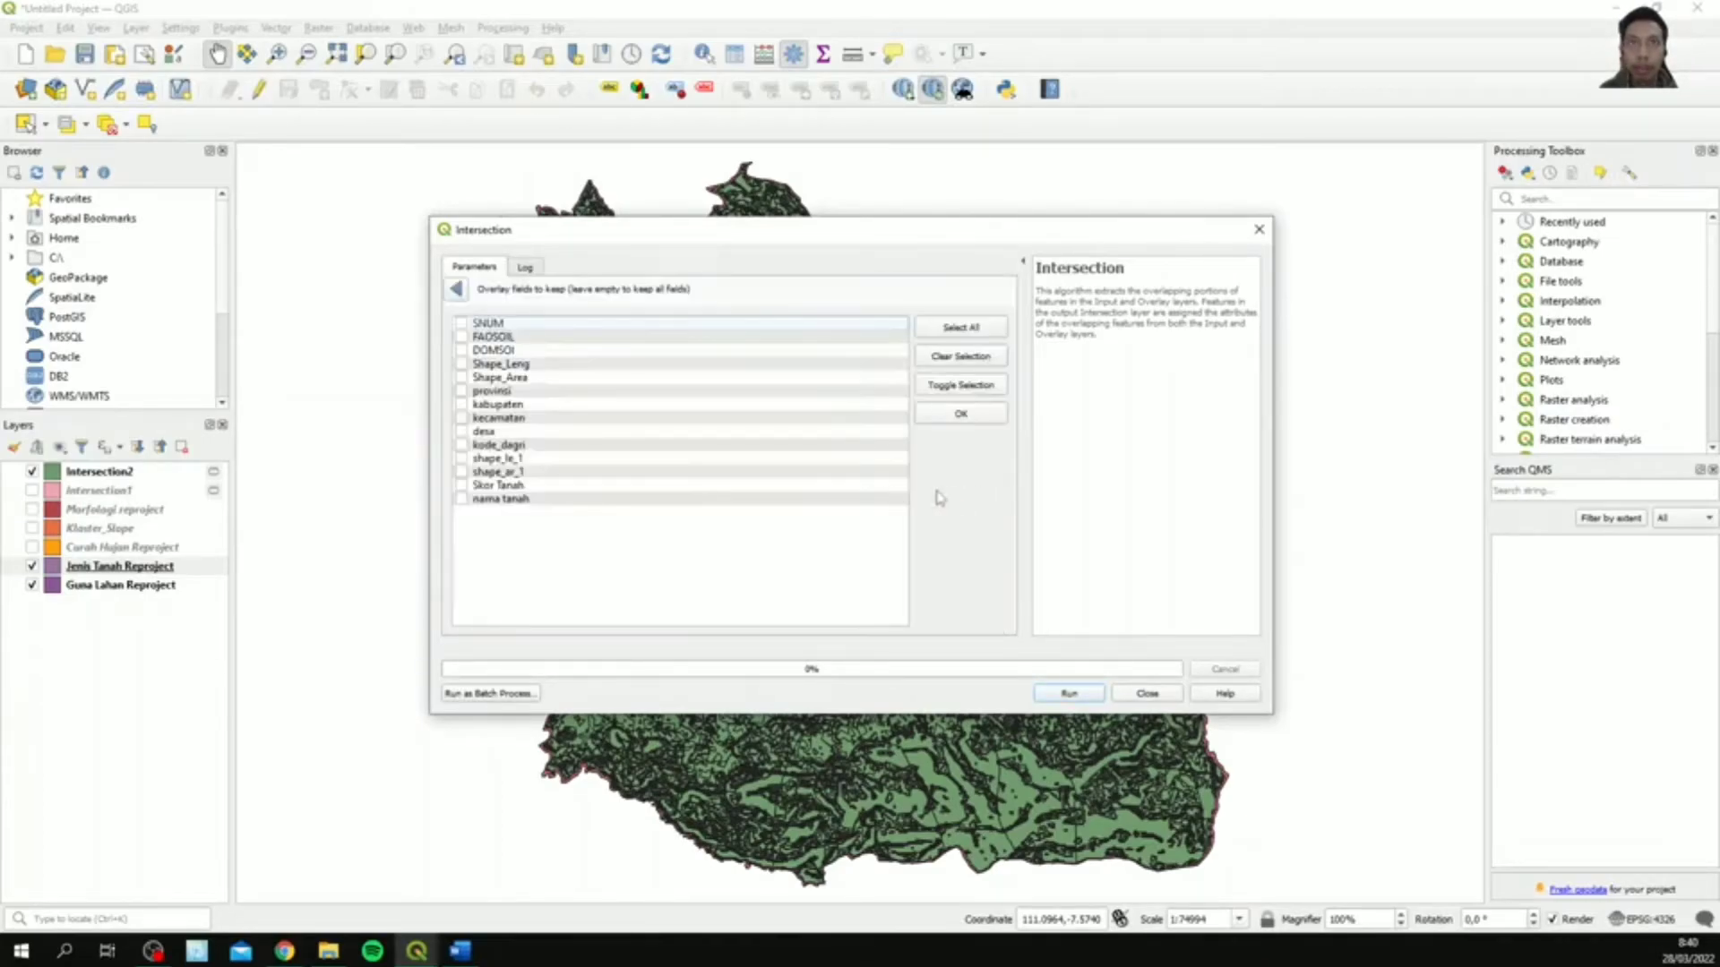
click(461, 485)
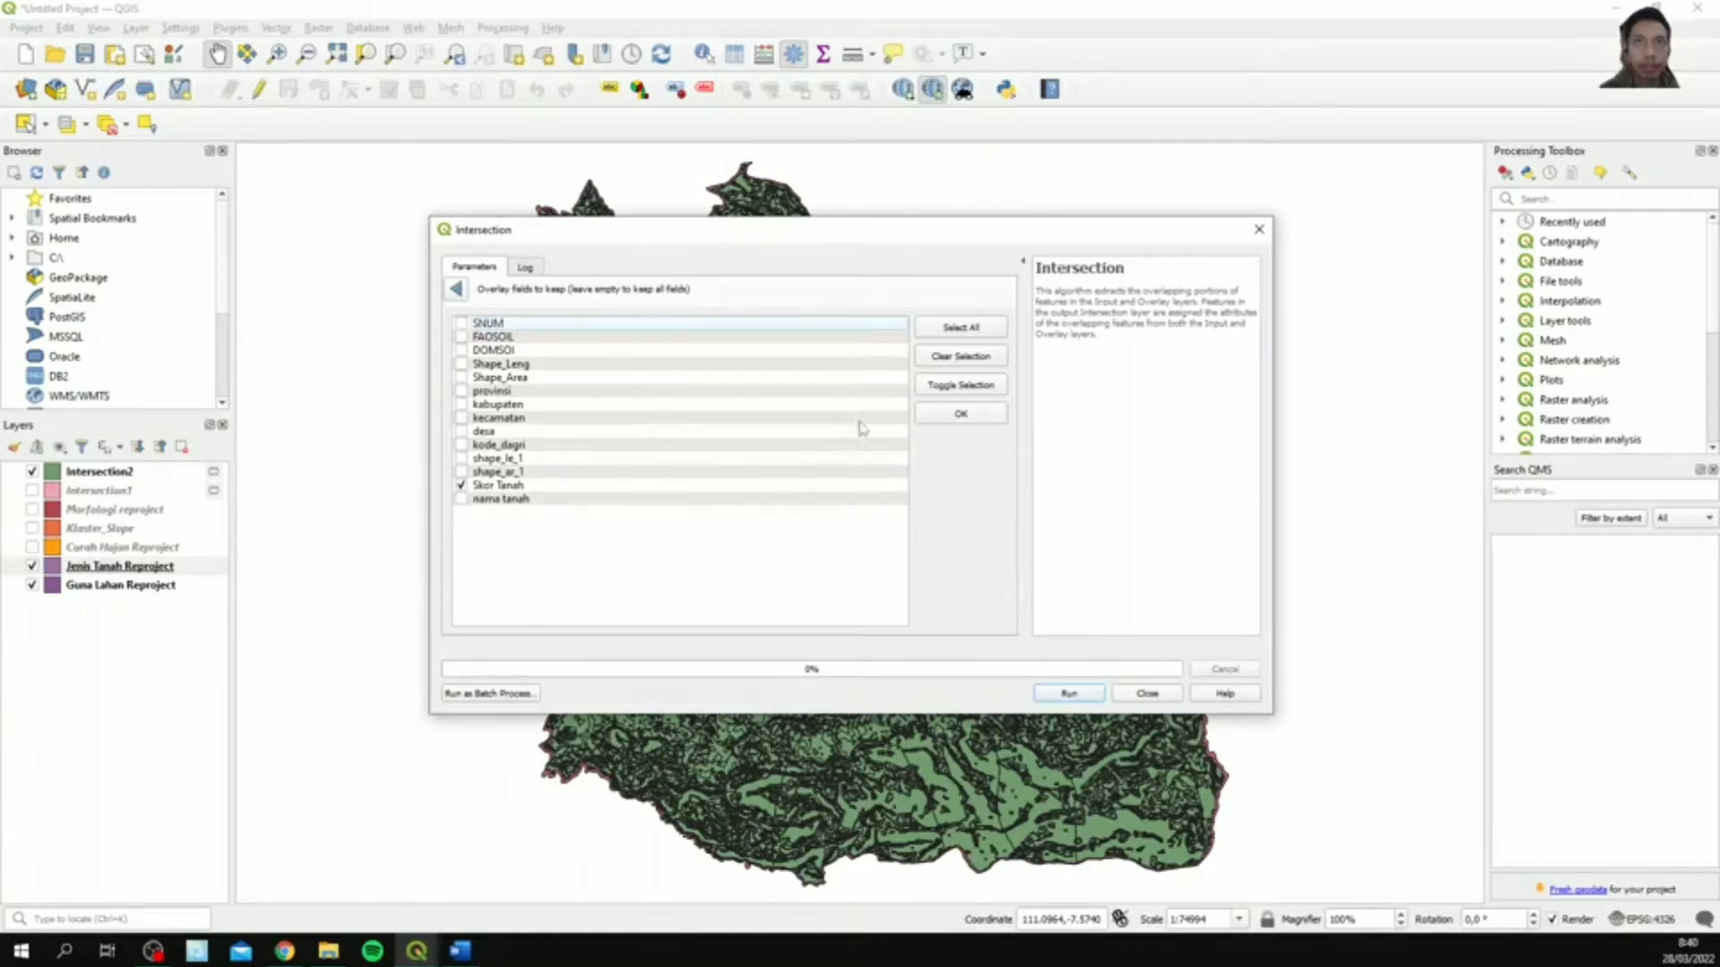
click(958, 414)
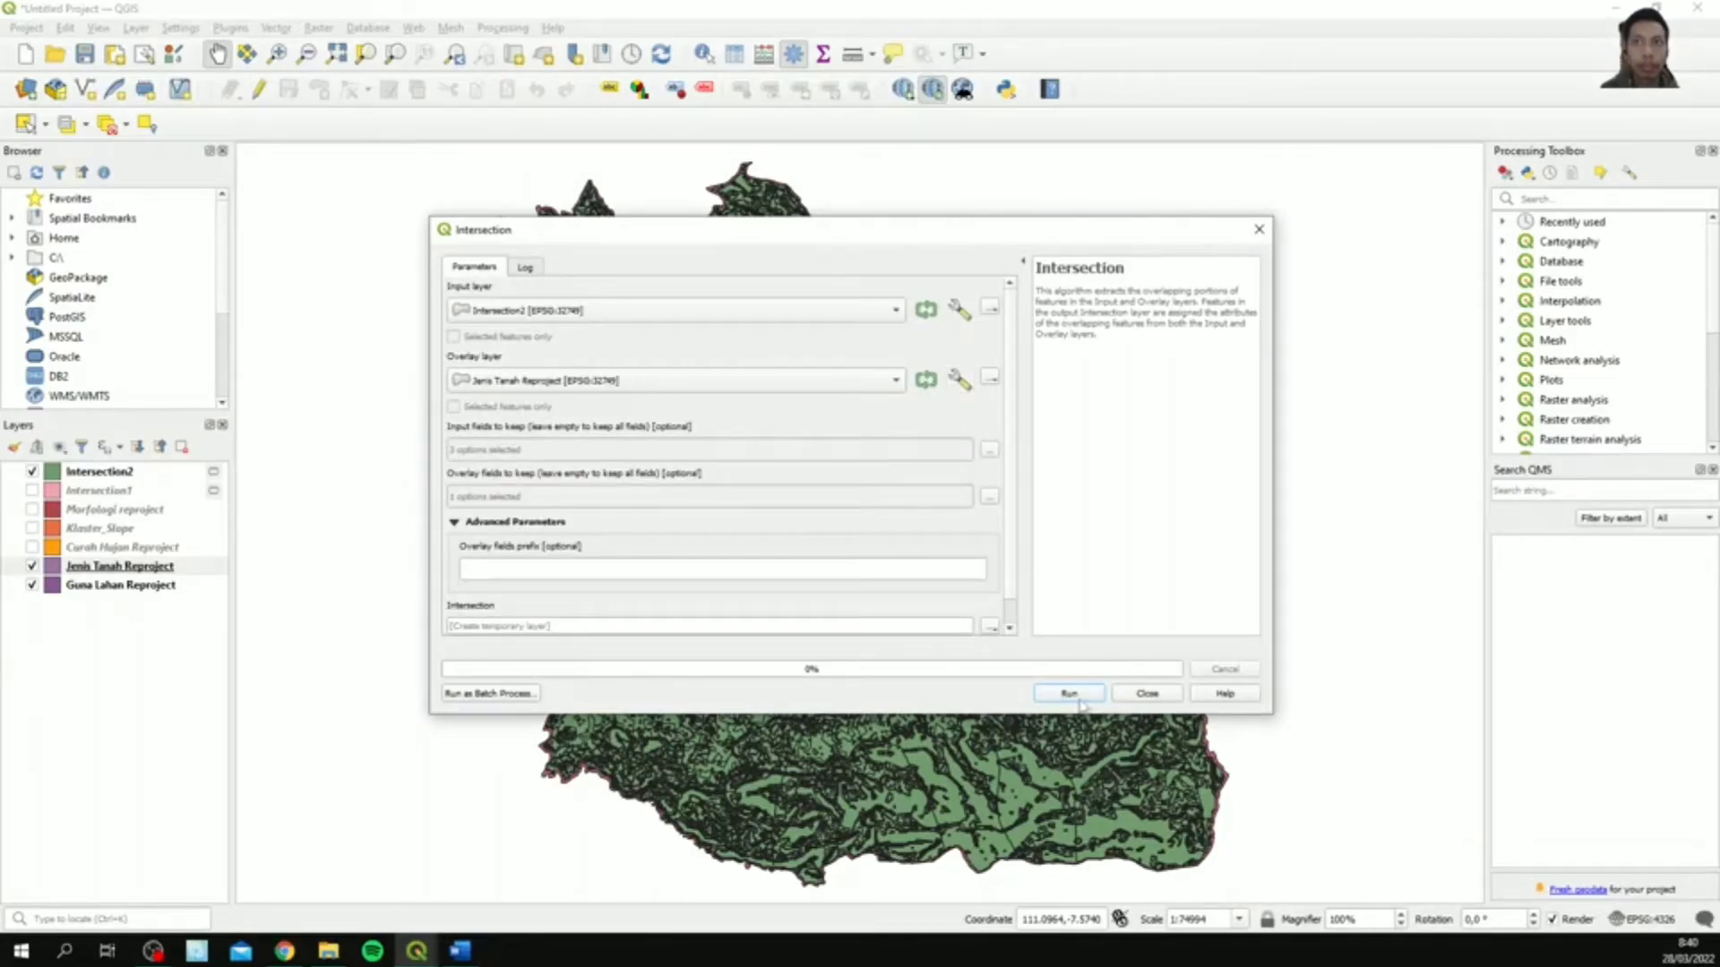
click(1078, 700)
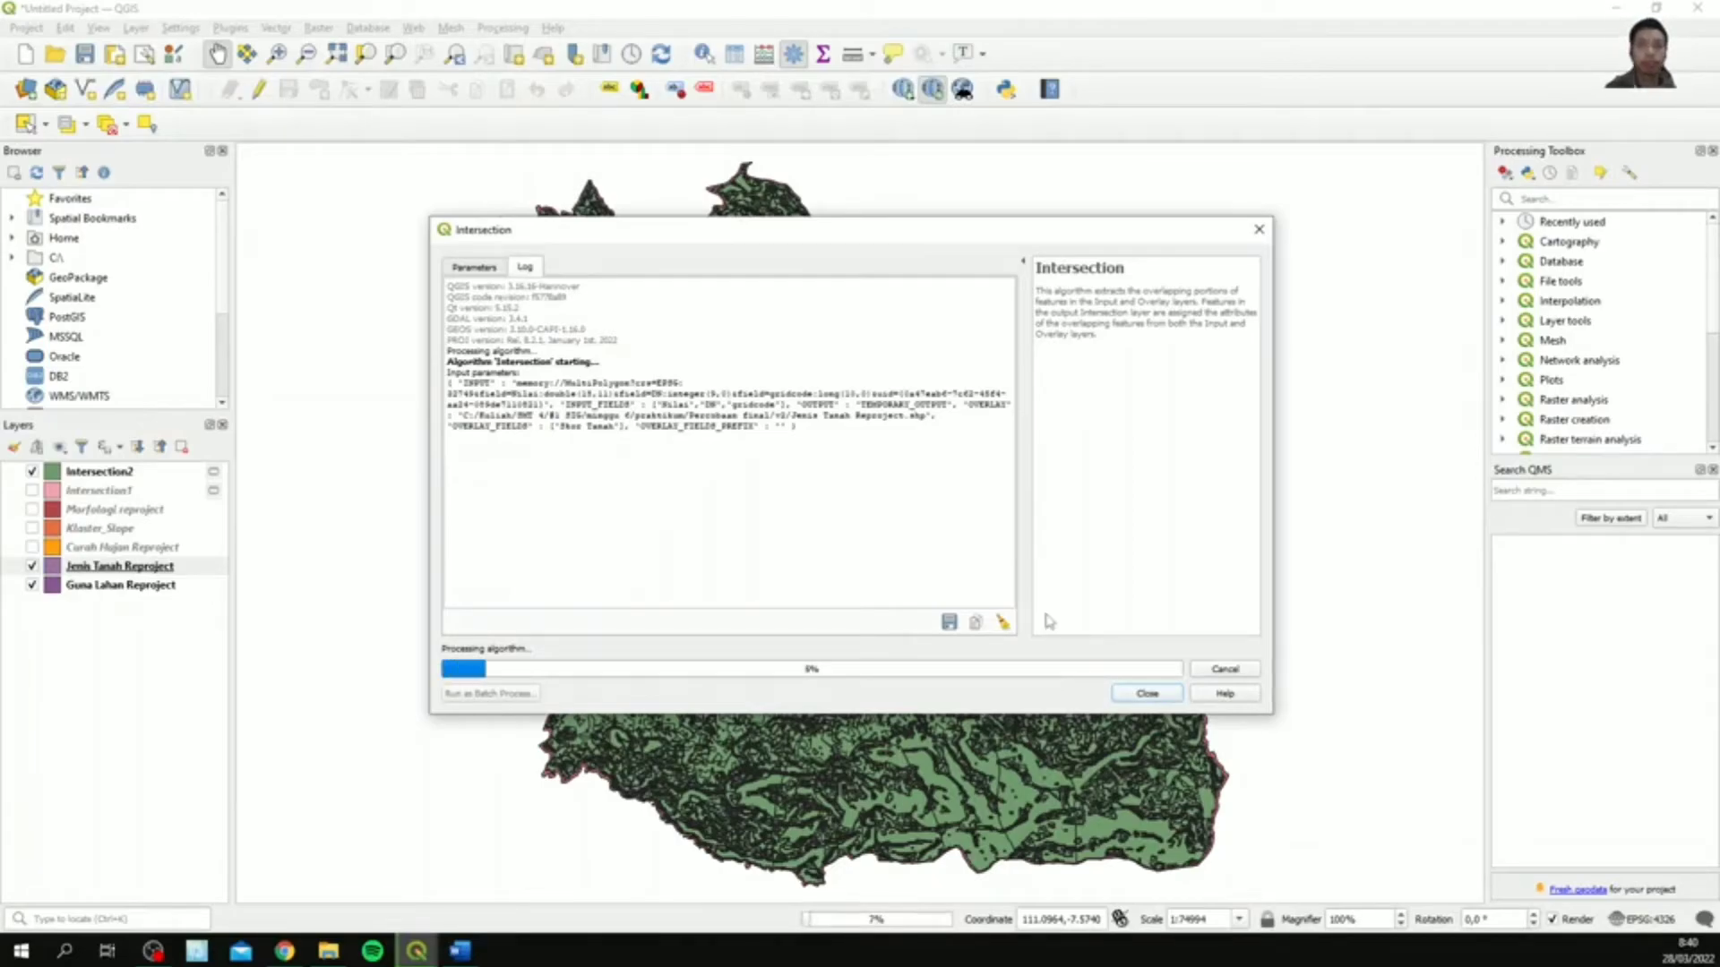
click(1146, 694)
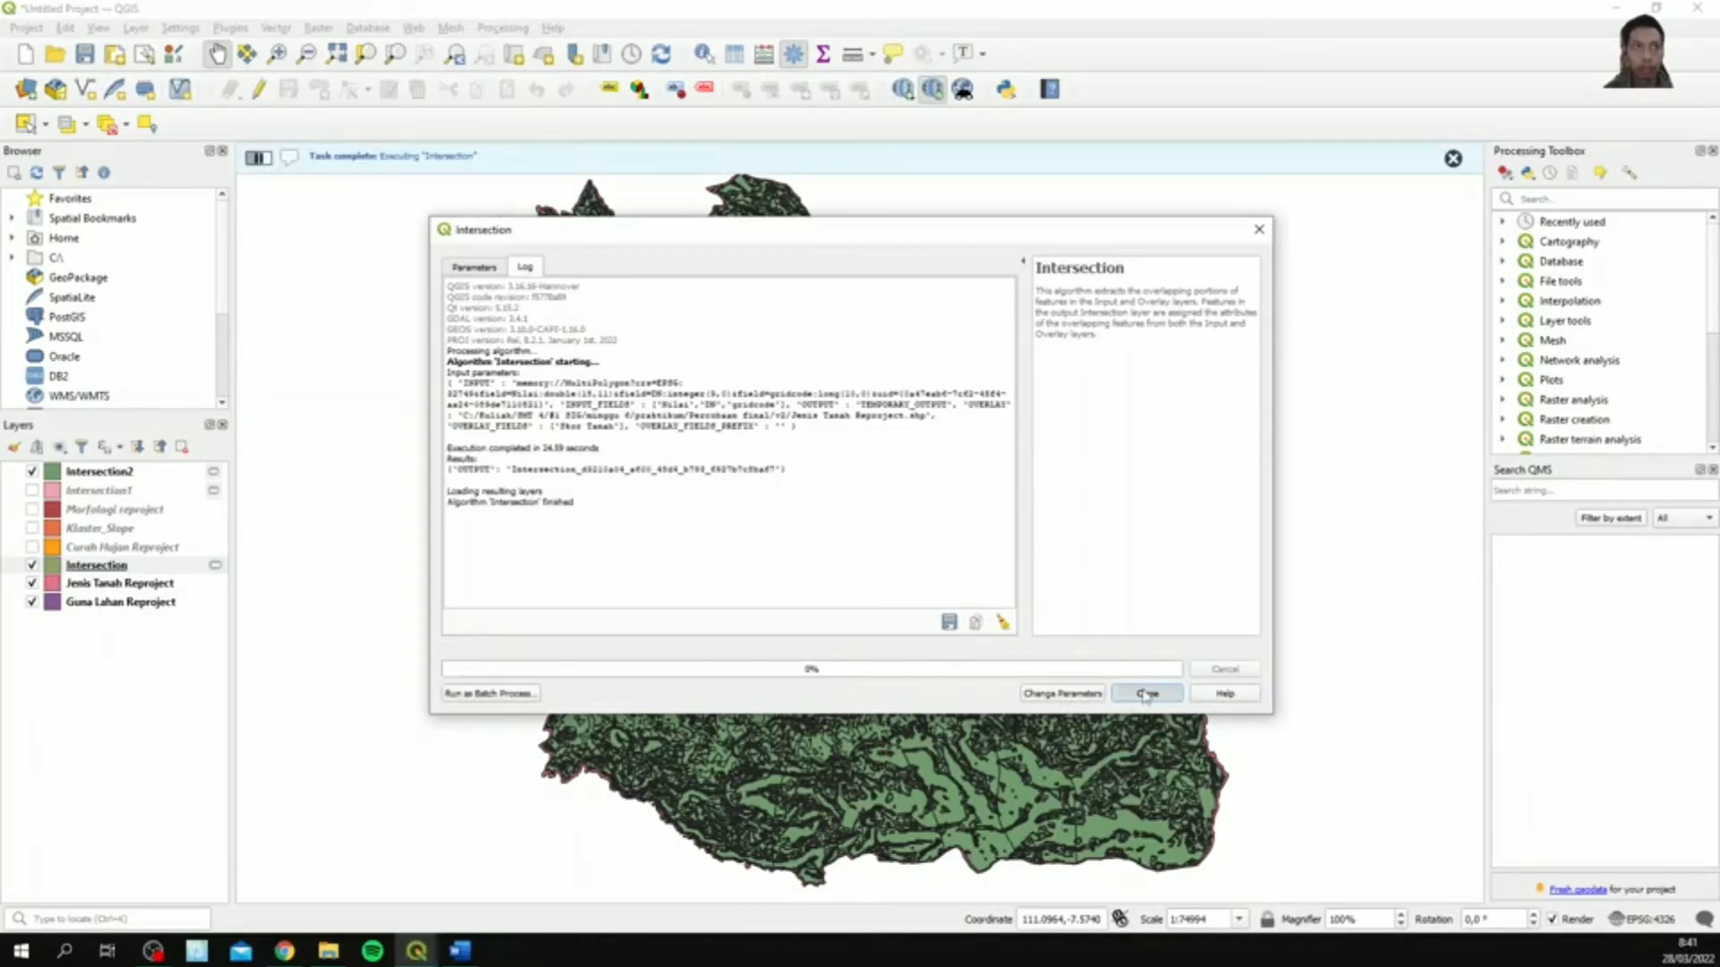
- Hide the Jenis Tanah Reproject layer and rename the new Intersection layer to Intersection3
click(32, 583)
right_click(121, 568)
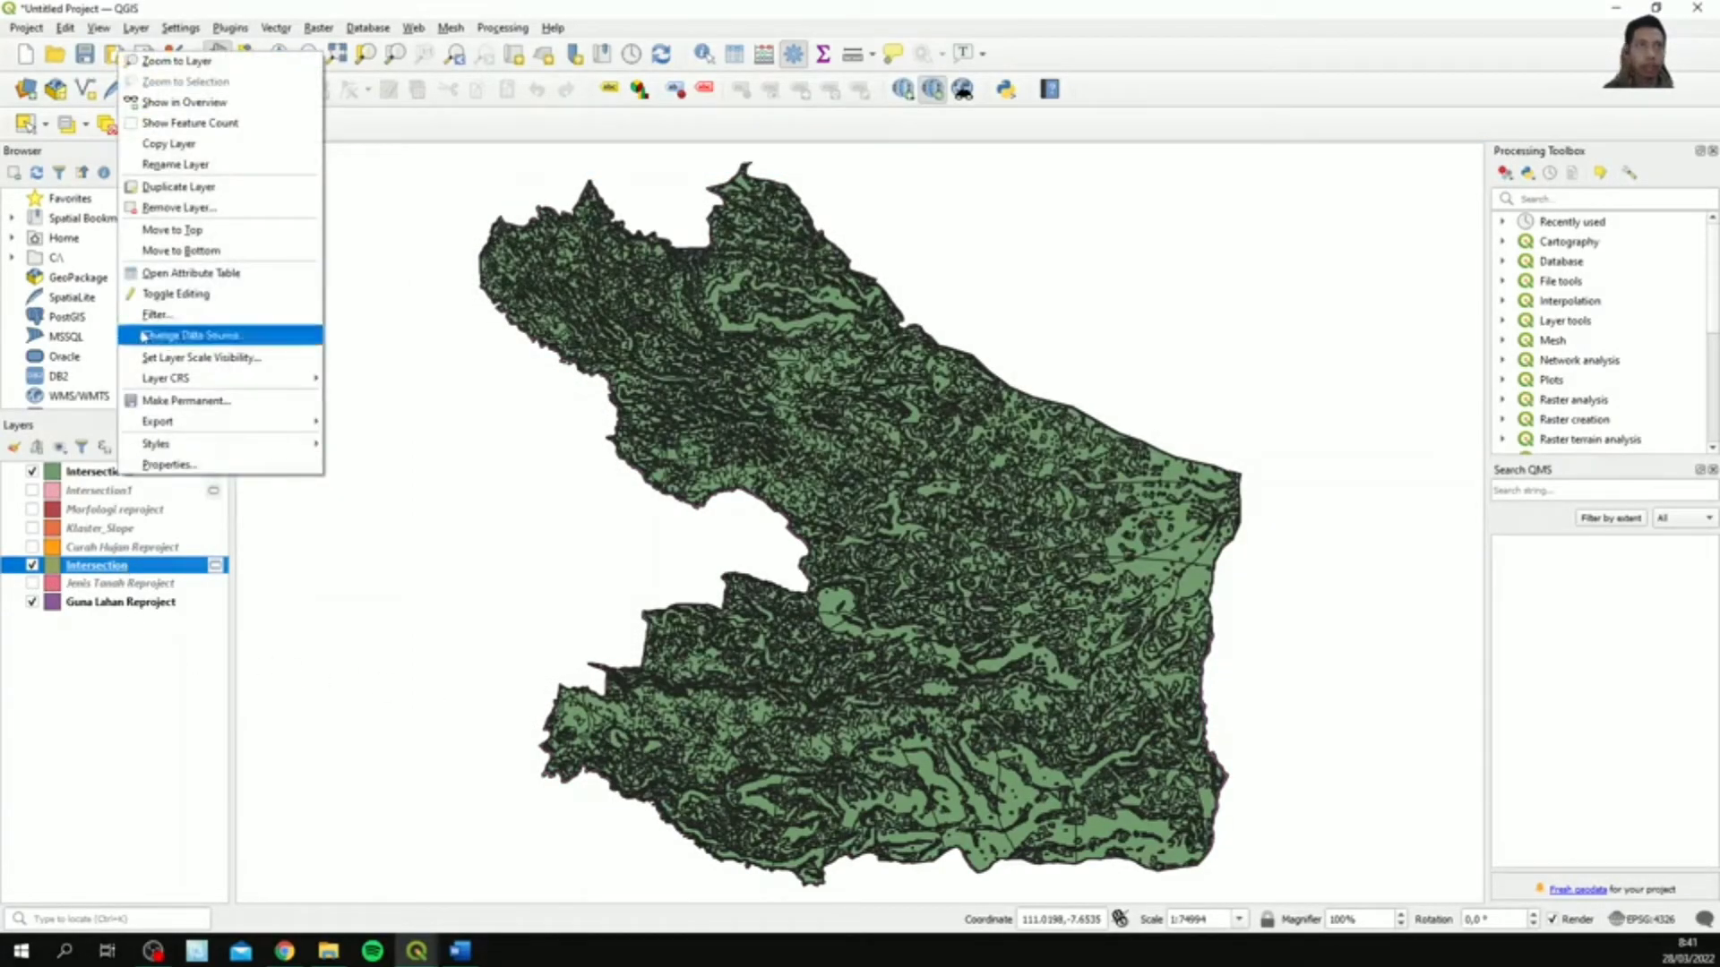
click(191, 166)
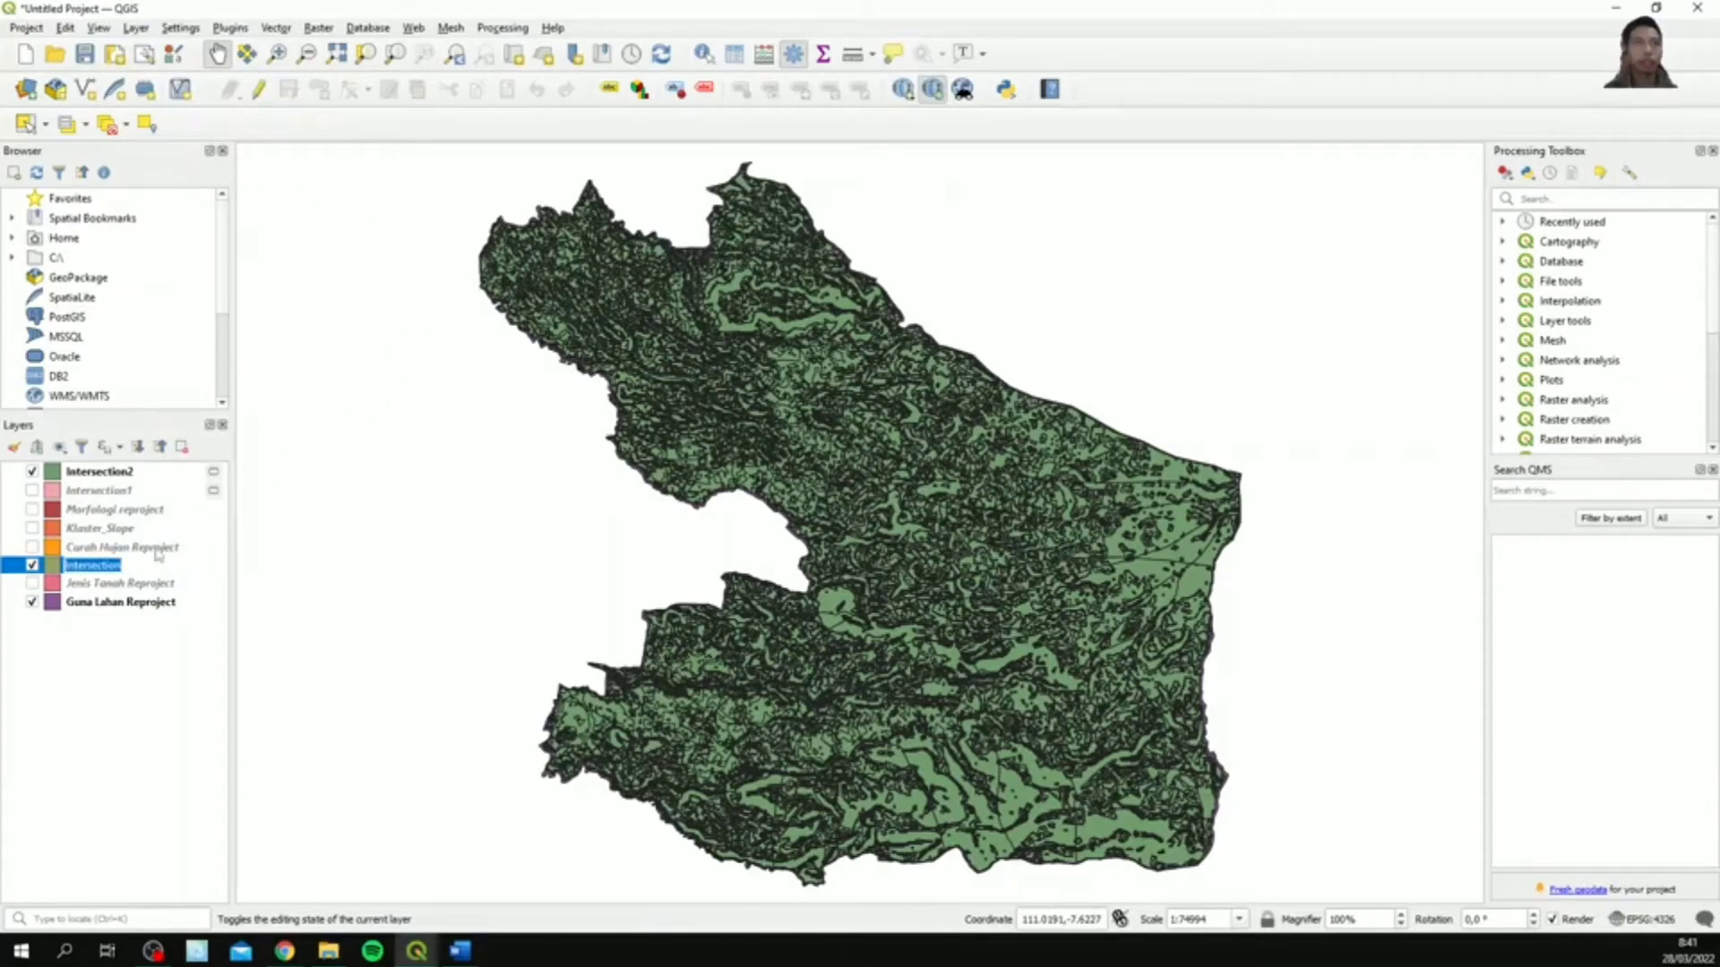
click(147, 562)
text(3)
key(Return)
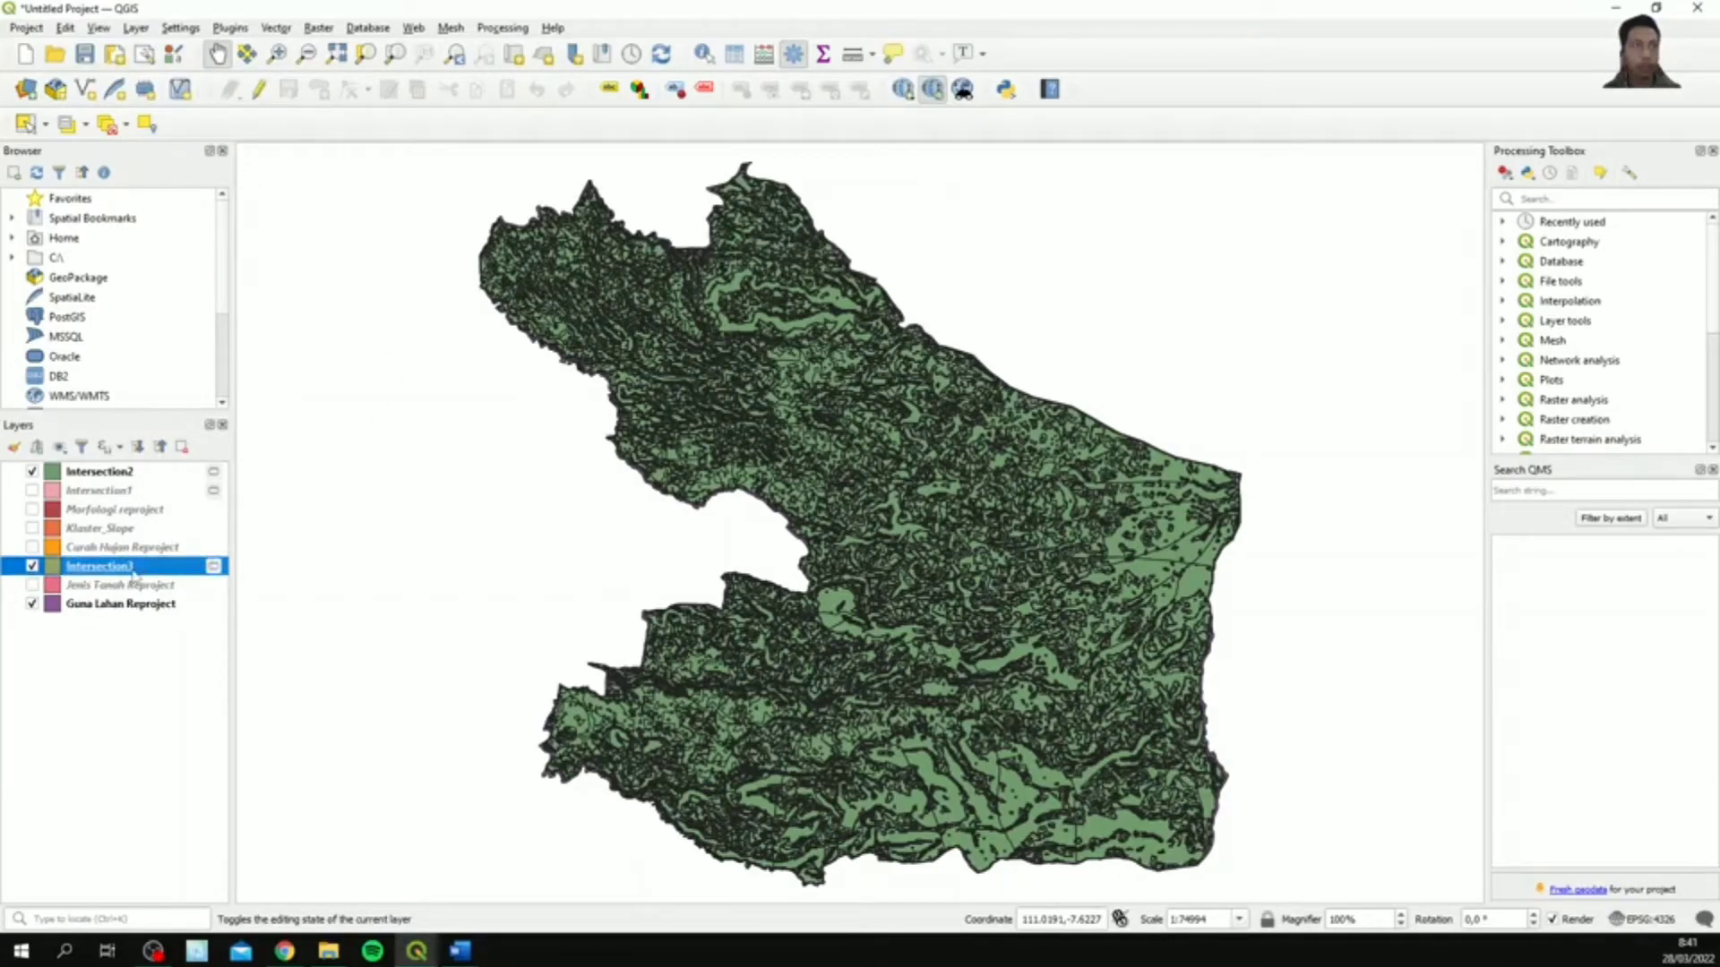
- Hide the Intersection2 layer and move Intersection3 to the top of the layer order, checking its visibility on the map
click(32, 471)
drag(112, 567, 151, 477)
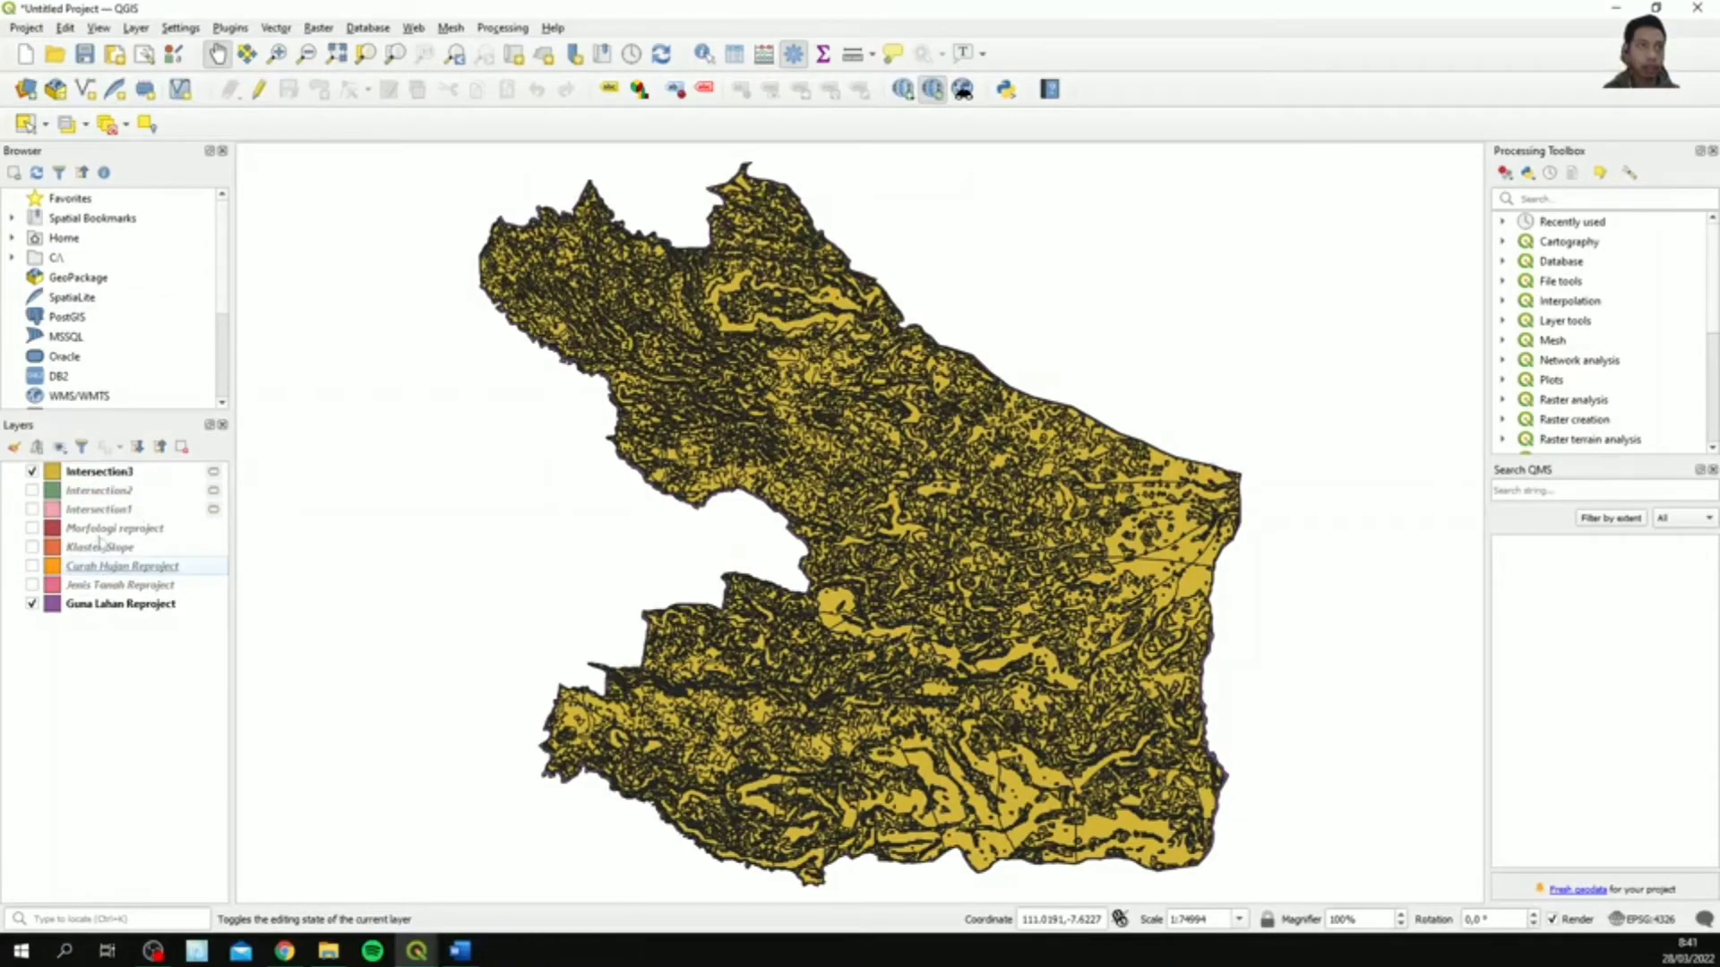
click(33, 471)
click(32, 471)
- Start an Intersection with Intersection3 as the input layer and Guna Lahan Reproject as the overlay layer
click(123, 477)
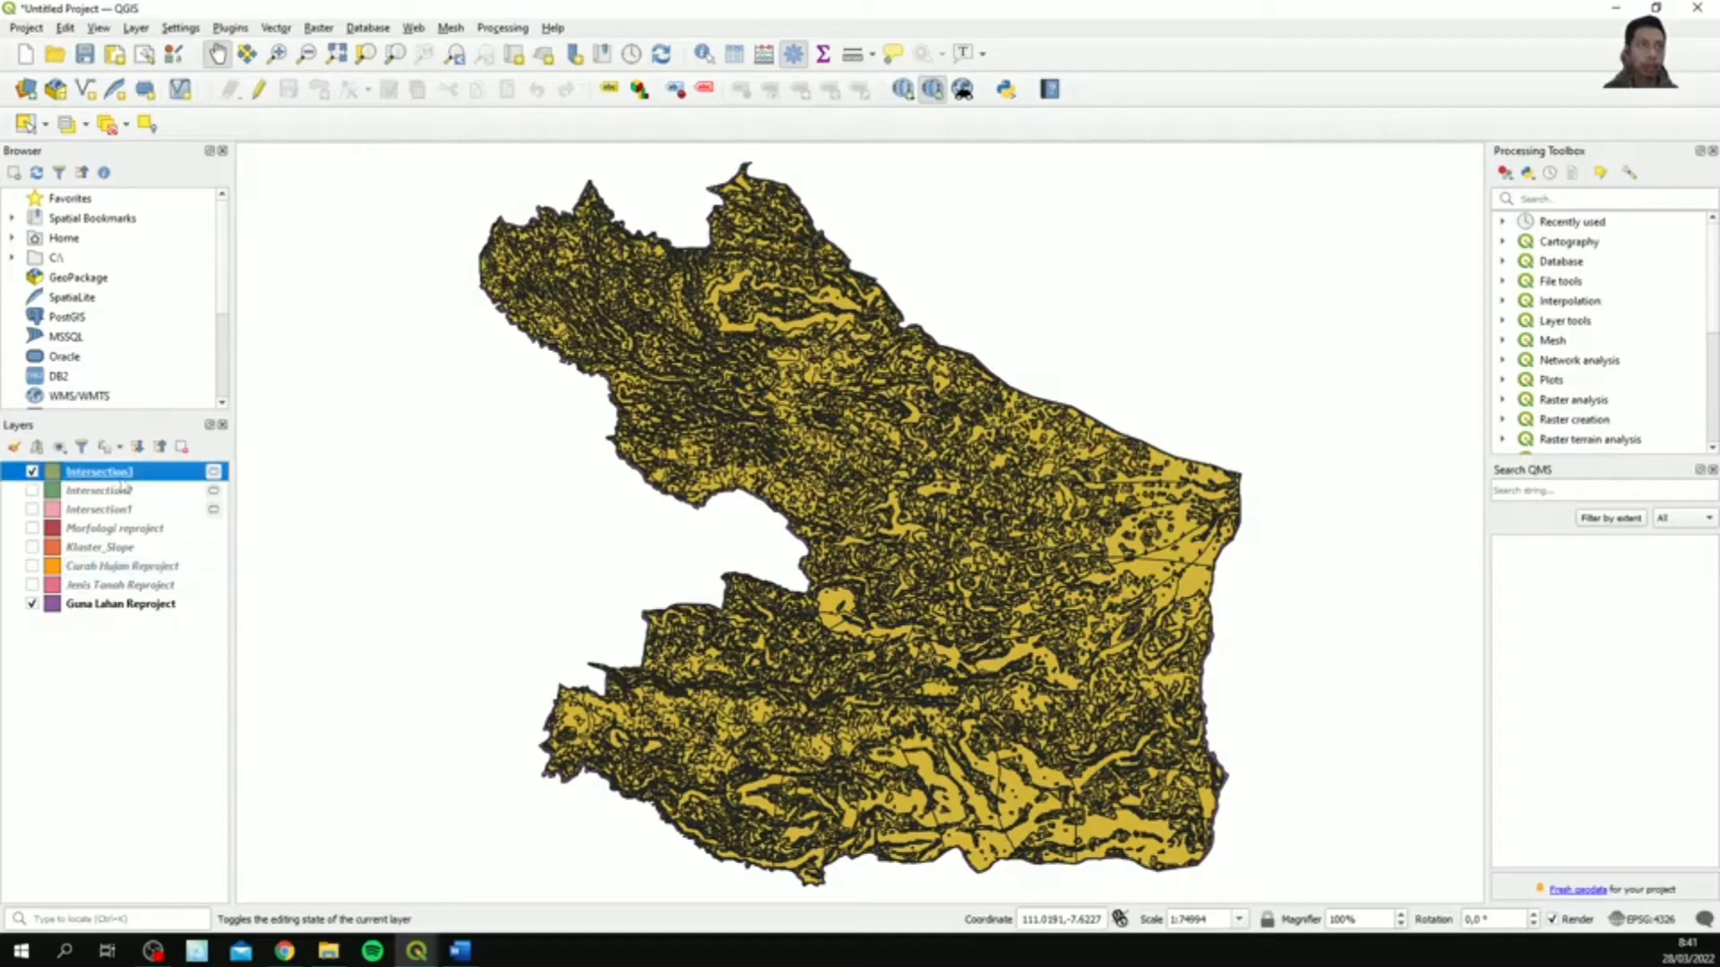
click(276, 28)
mouse_move(376, 47)
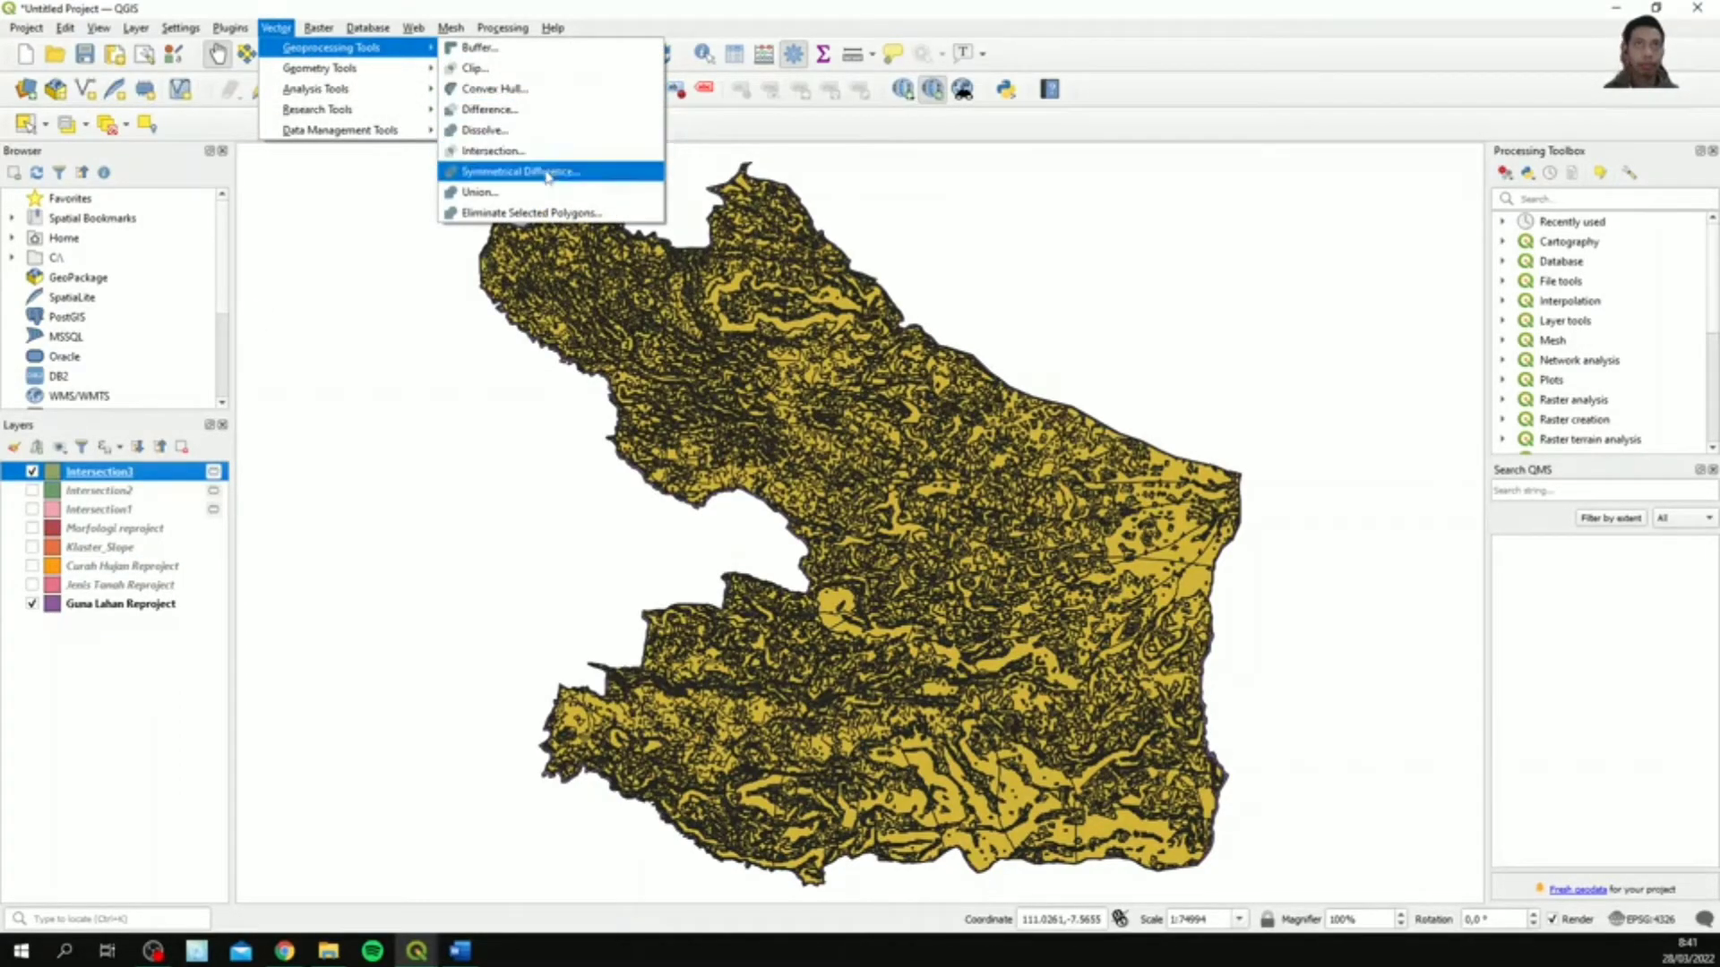
click(541, 153)
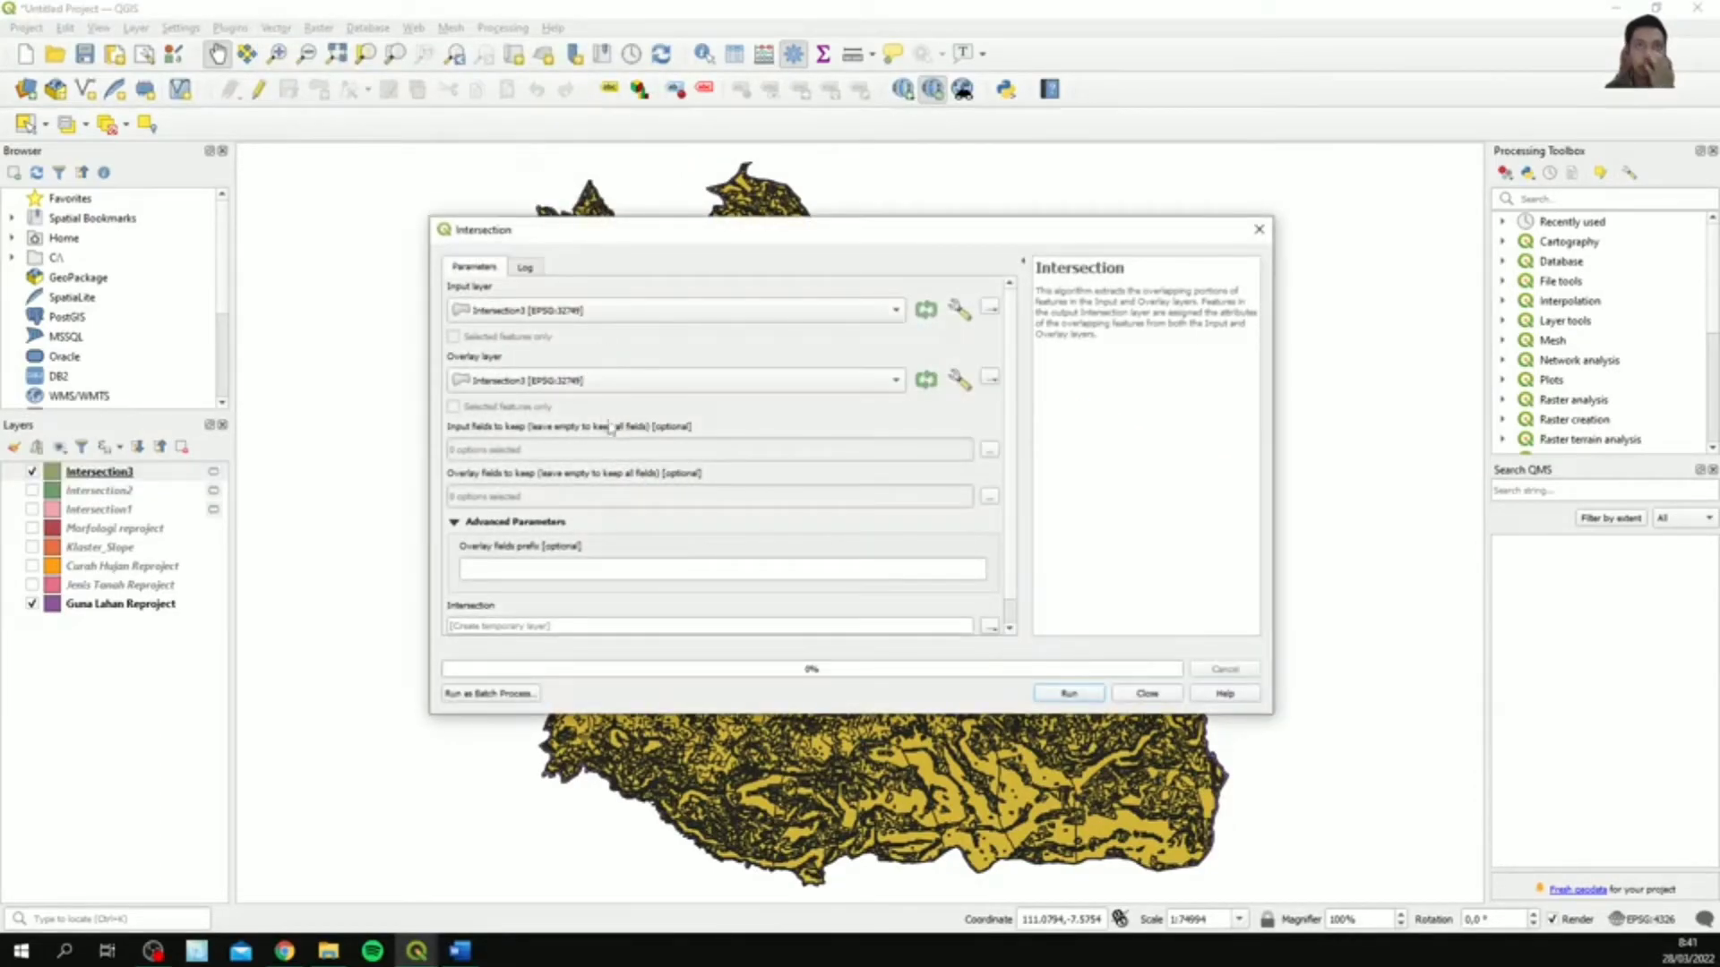
click(600, 382)
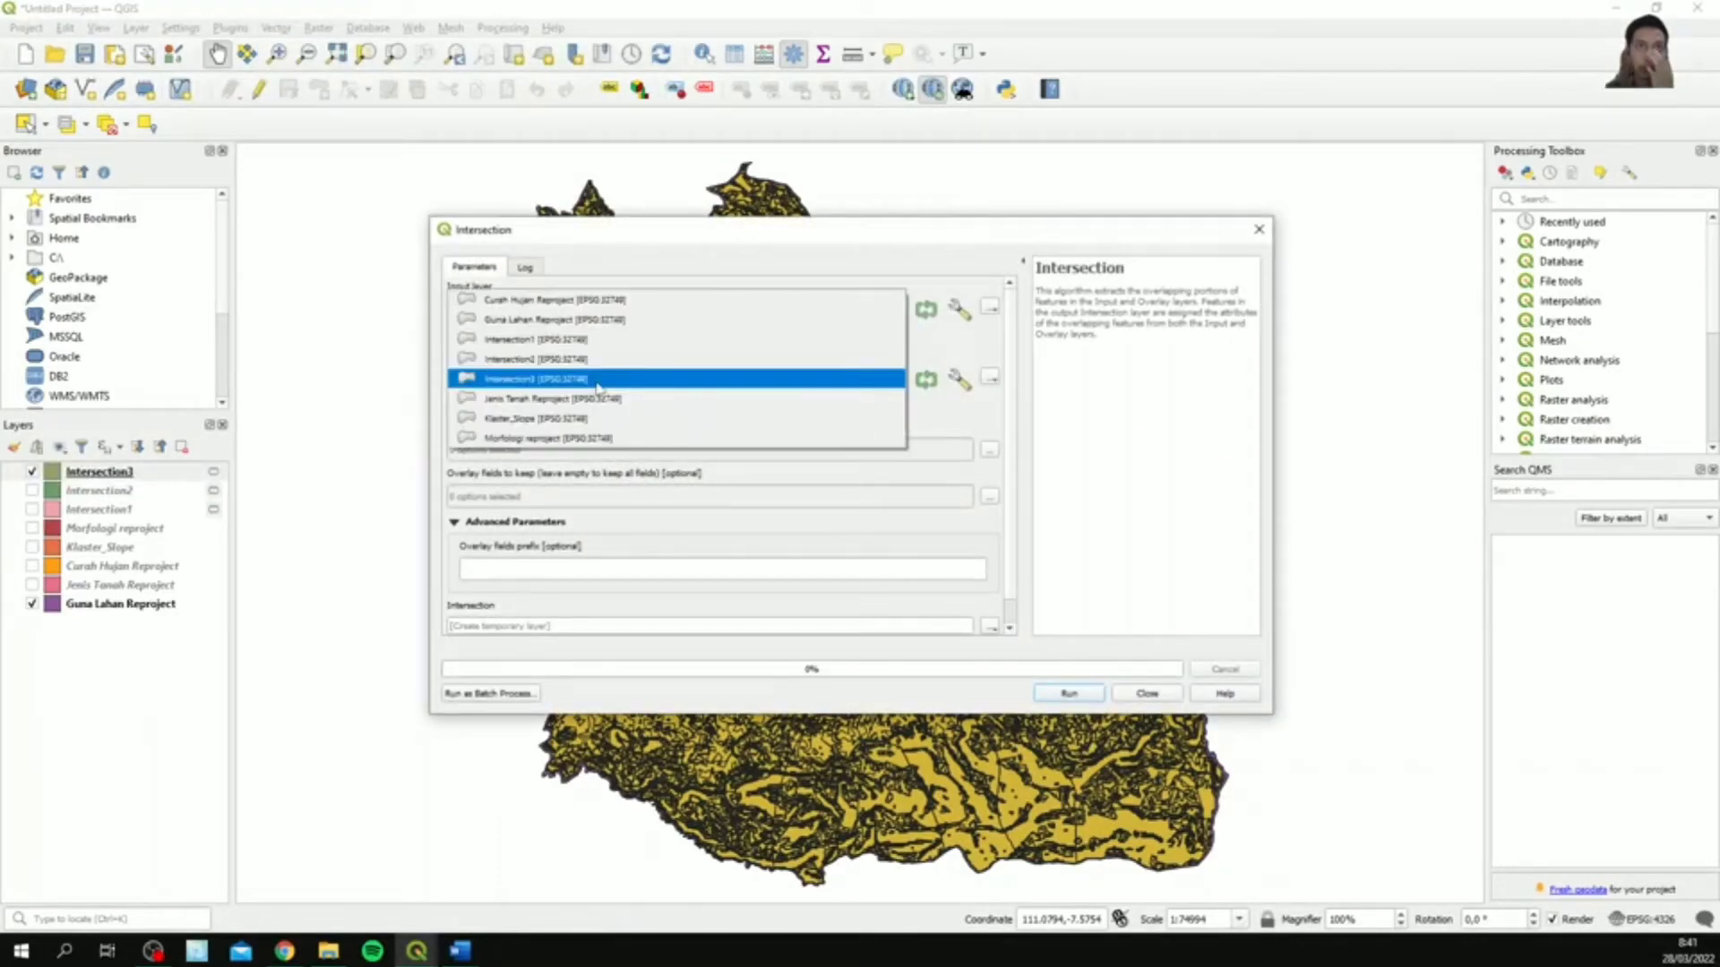
click(555, 328)
- Keep the input fields Nilai, DN, gridcode and Skor Tanah and the overlay field Skor_gunla
click(989, 450)
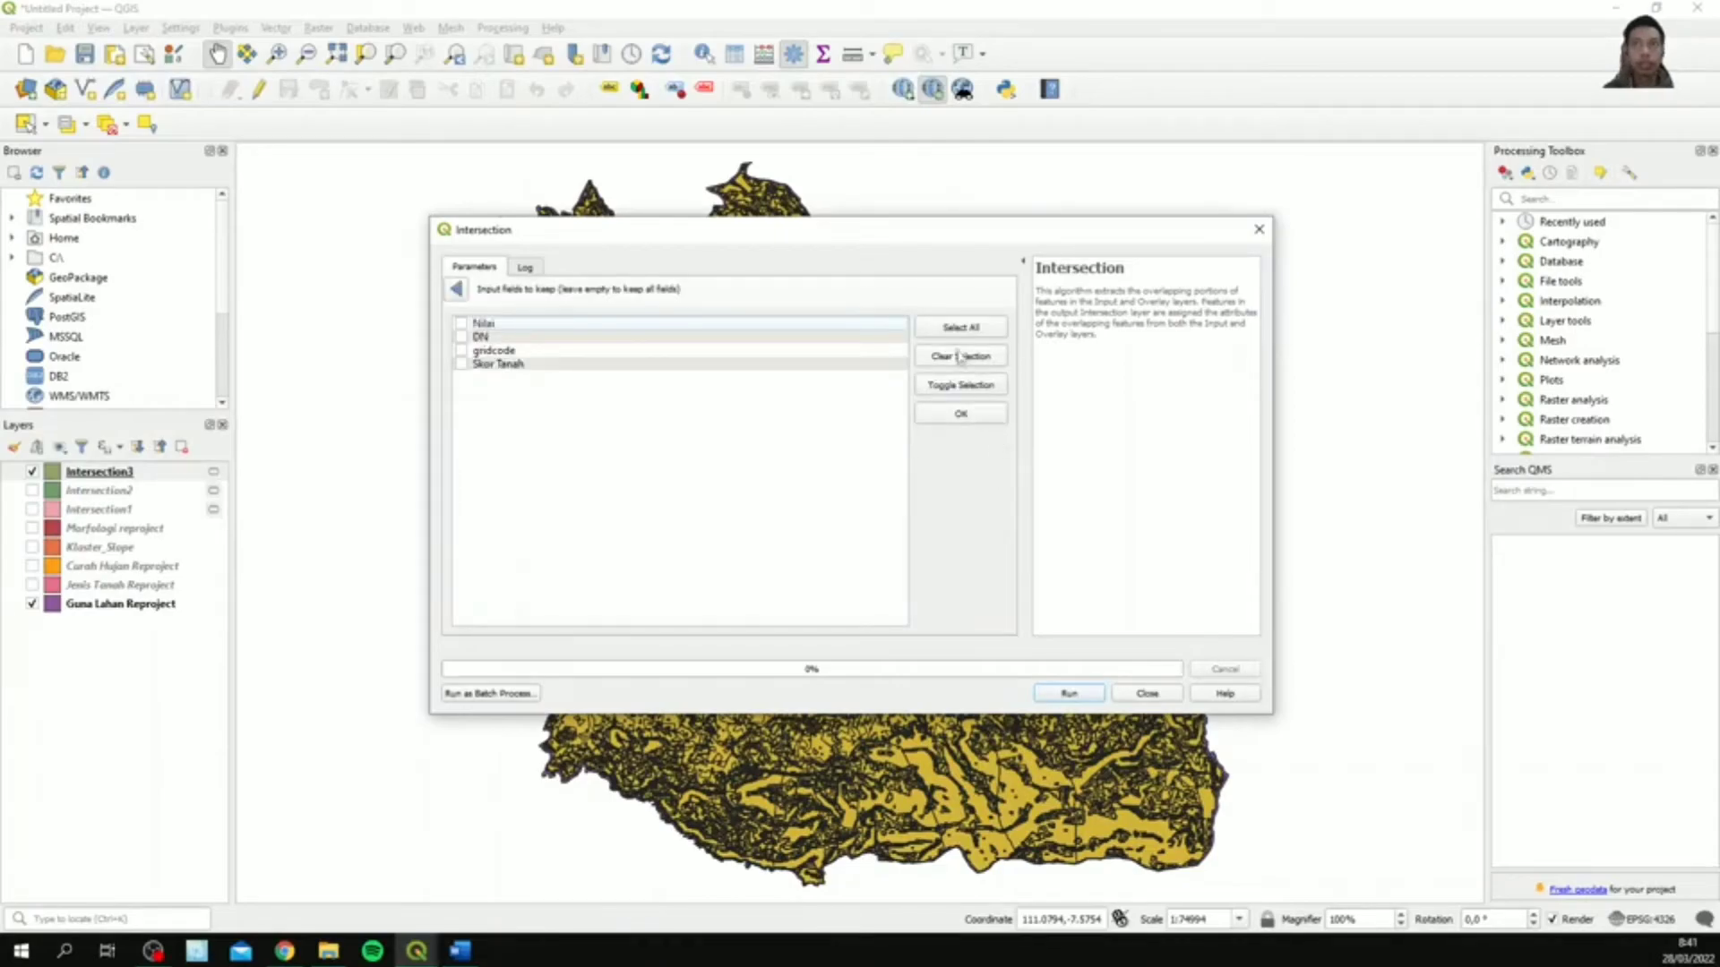
click(960, 414)
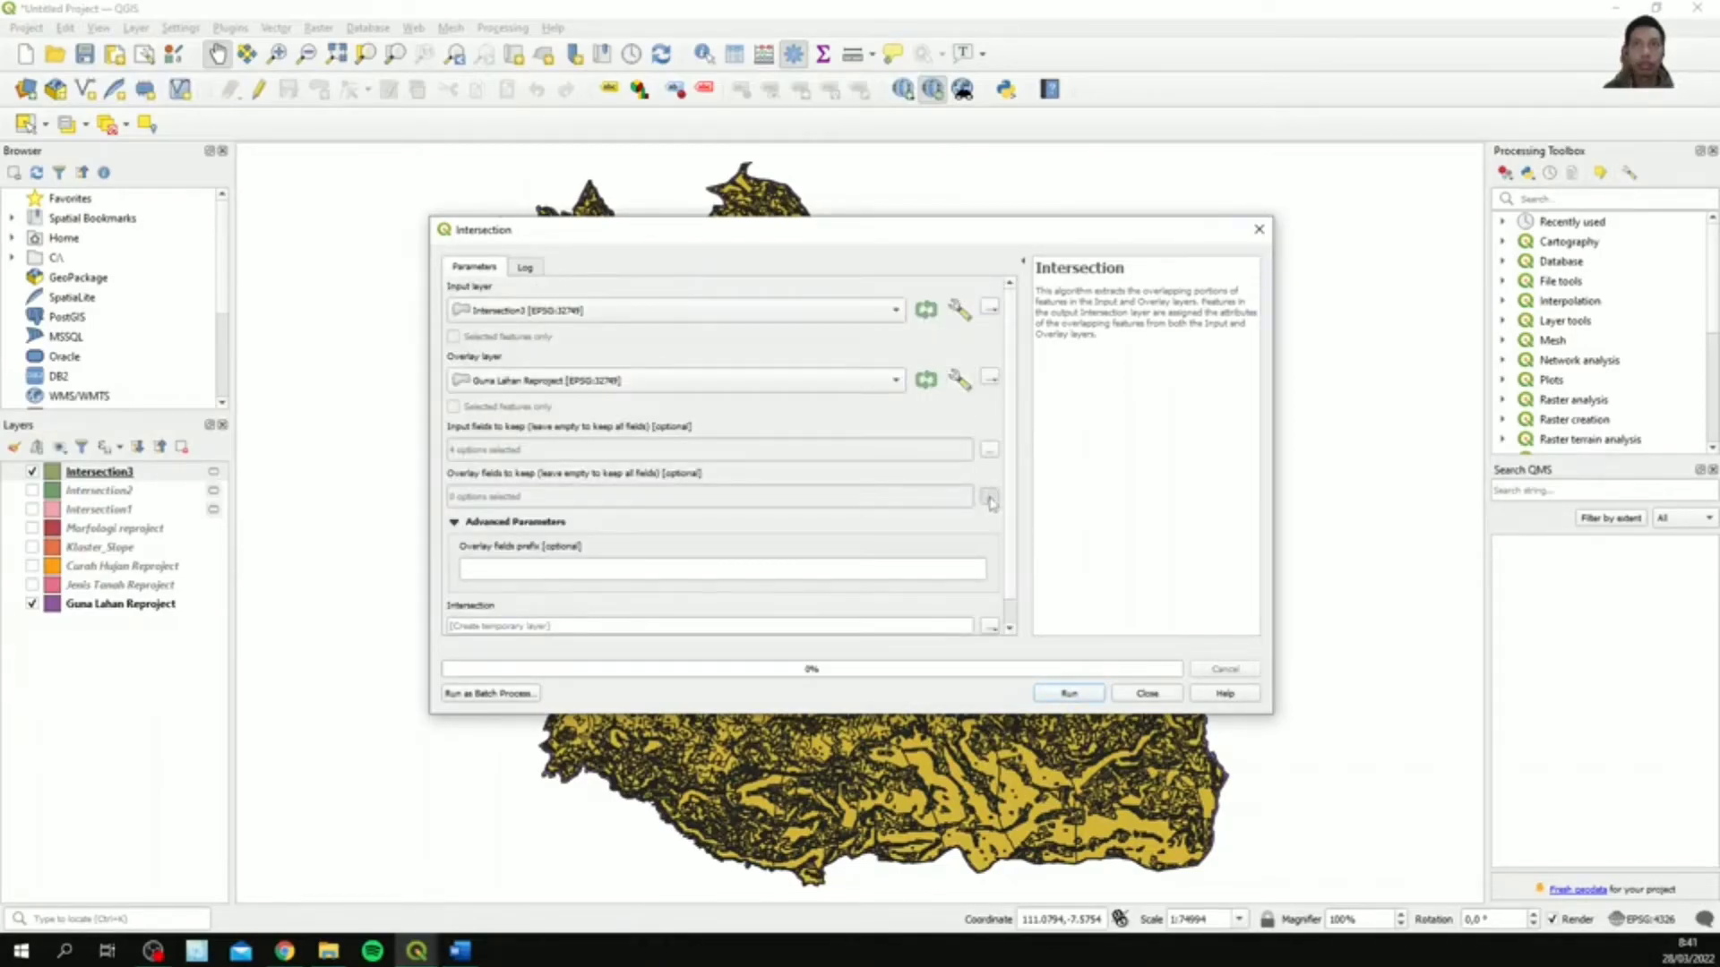
click(991, 492)
click(463, 445)
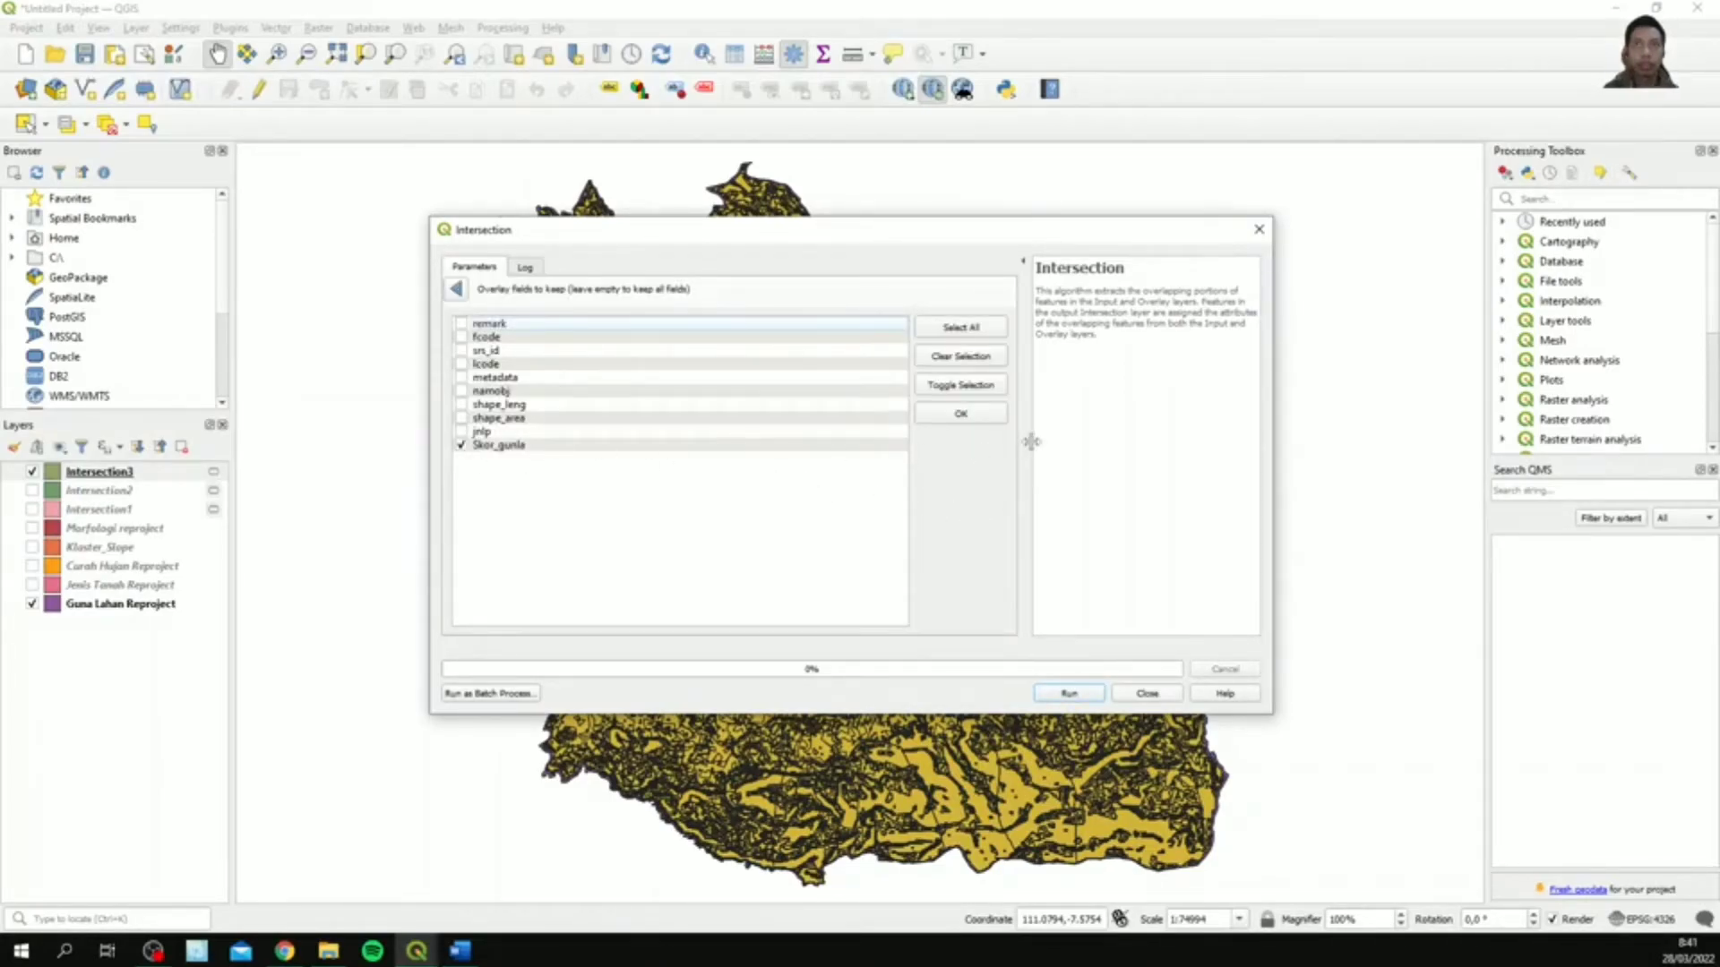
click(985, 418)
- Set the output to a shapefile named SKL Erosi in the v2 folder, run the intersection and close the tool
scroll(893, 536, down, 1)
click(989, 600)
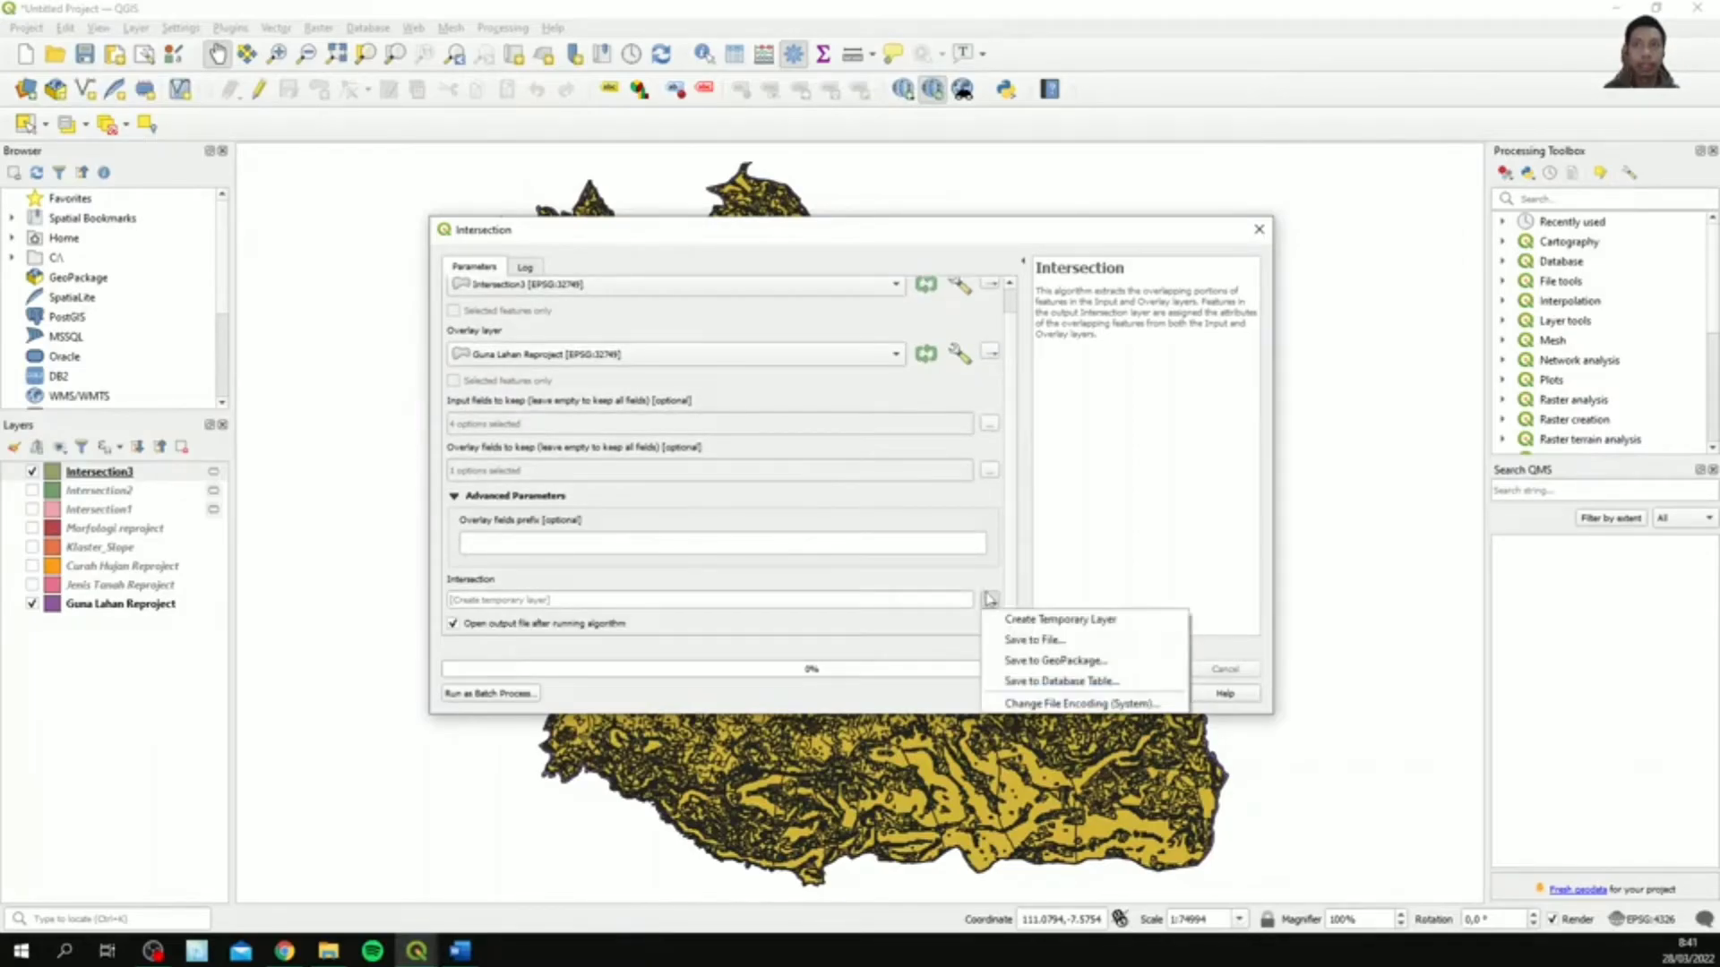
click(1030, 636)
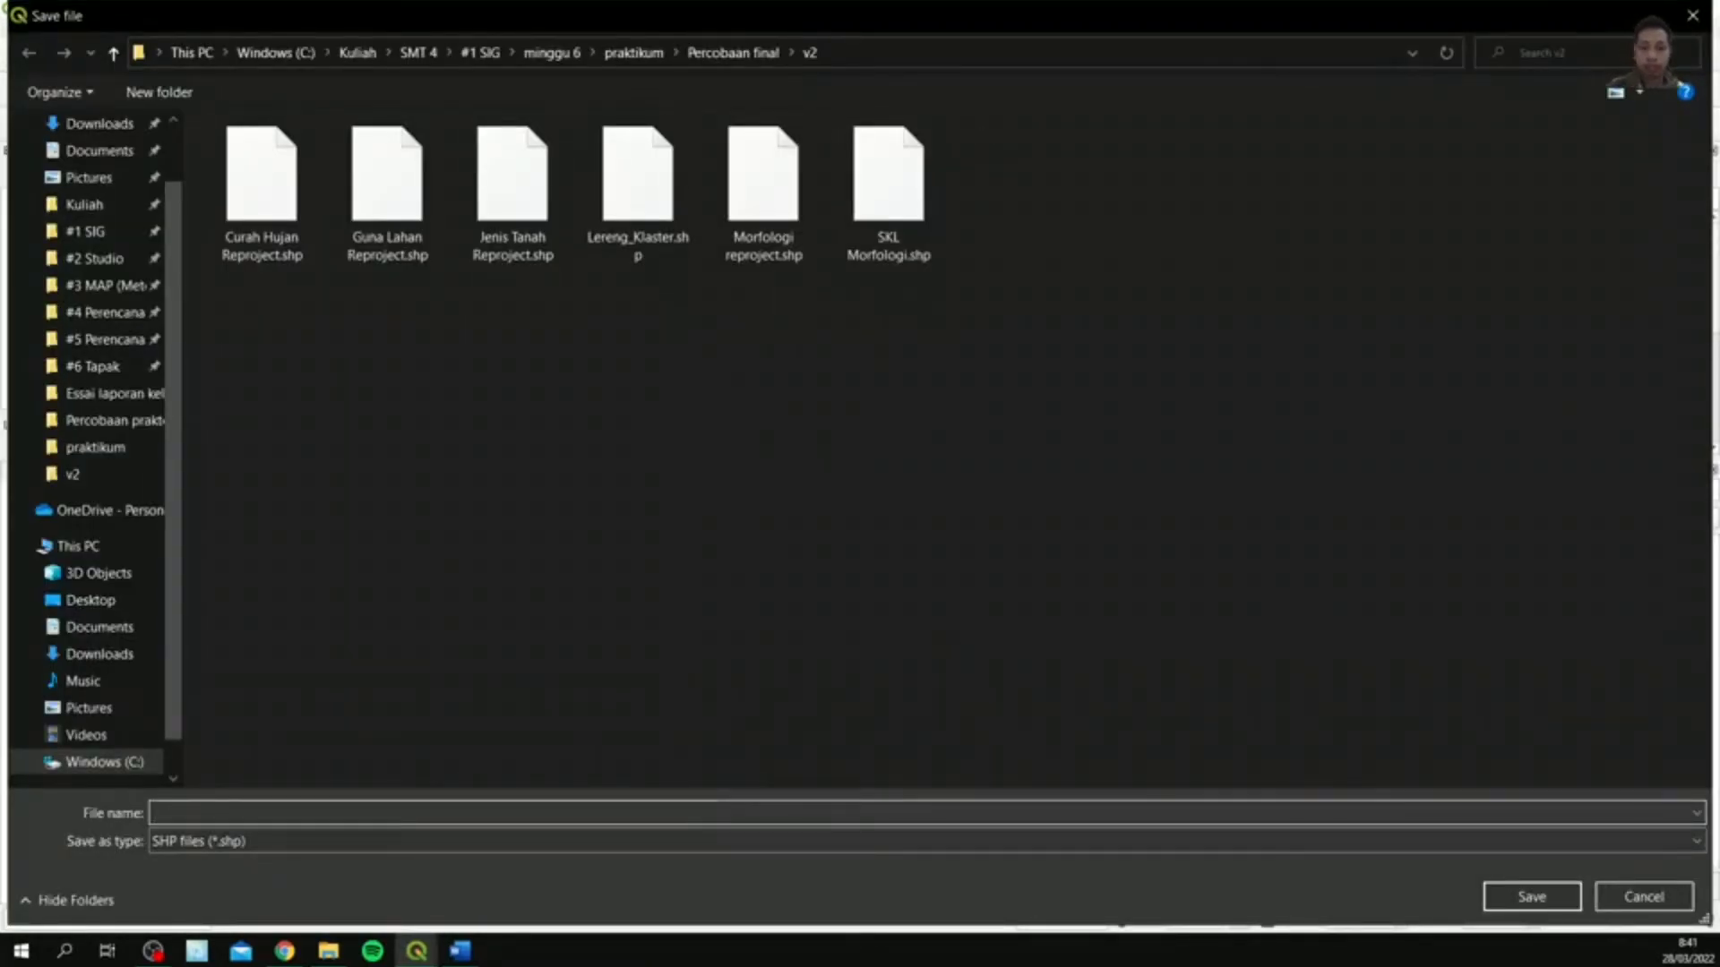
text(SKL Erosi)
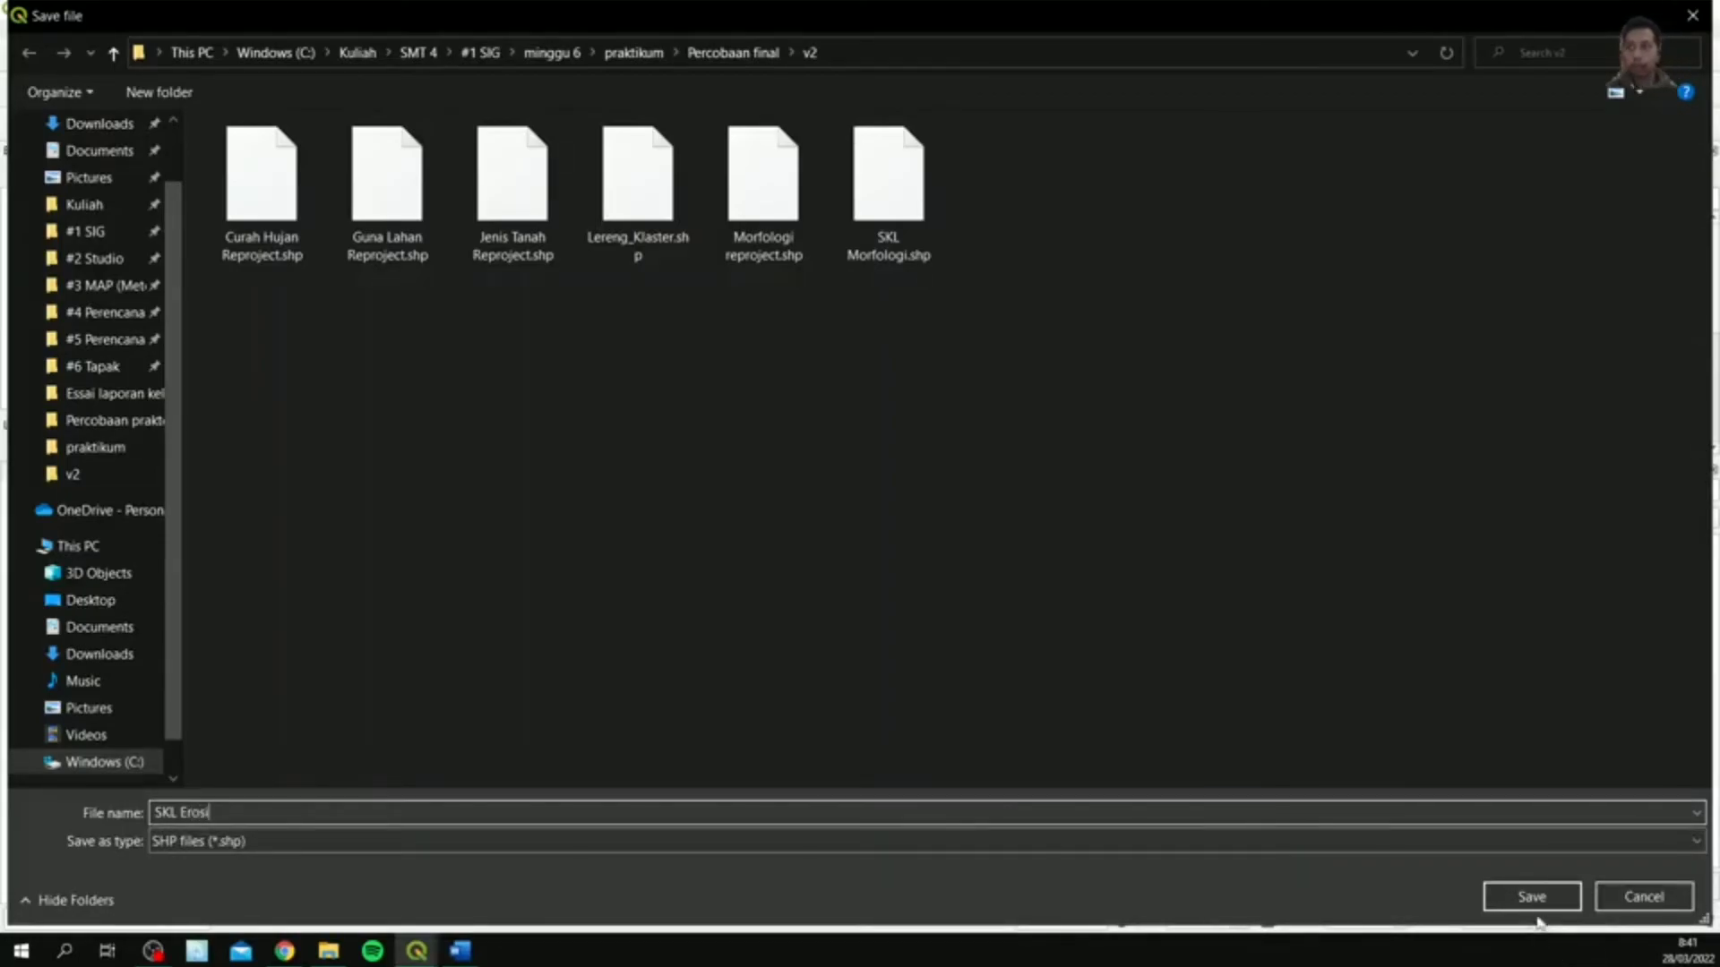
click(1532, 897)
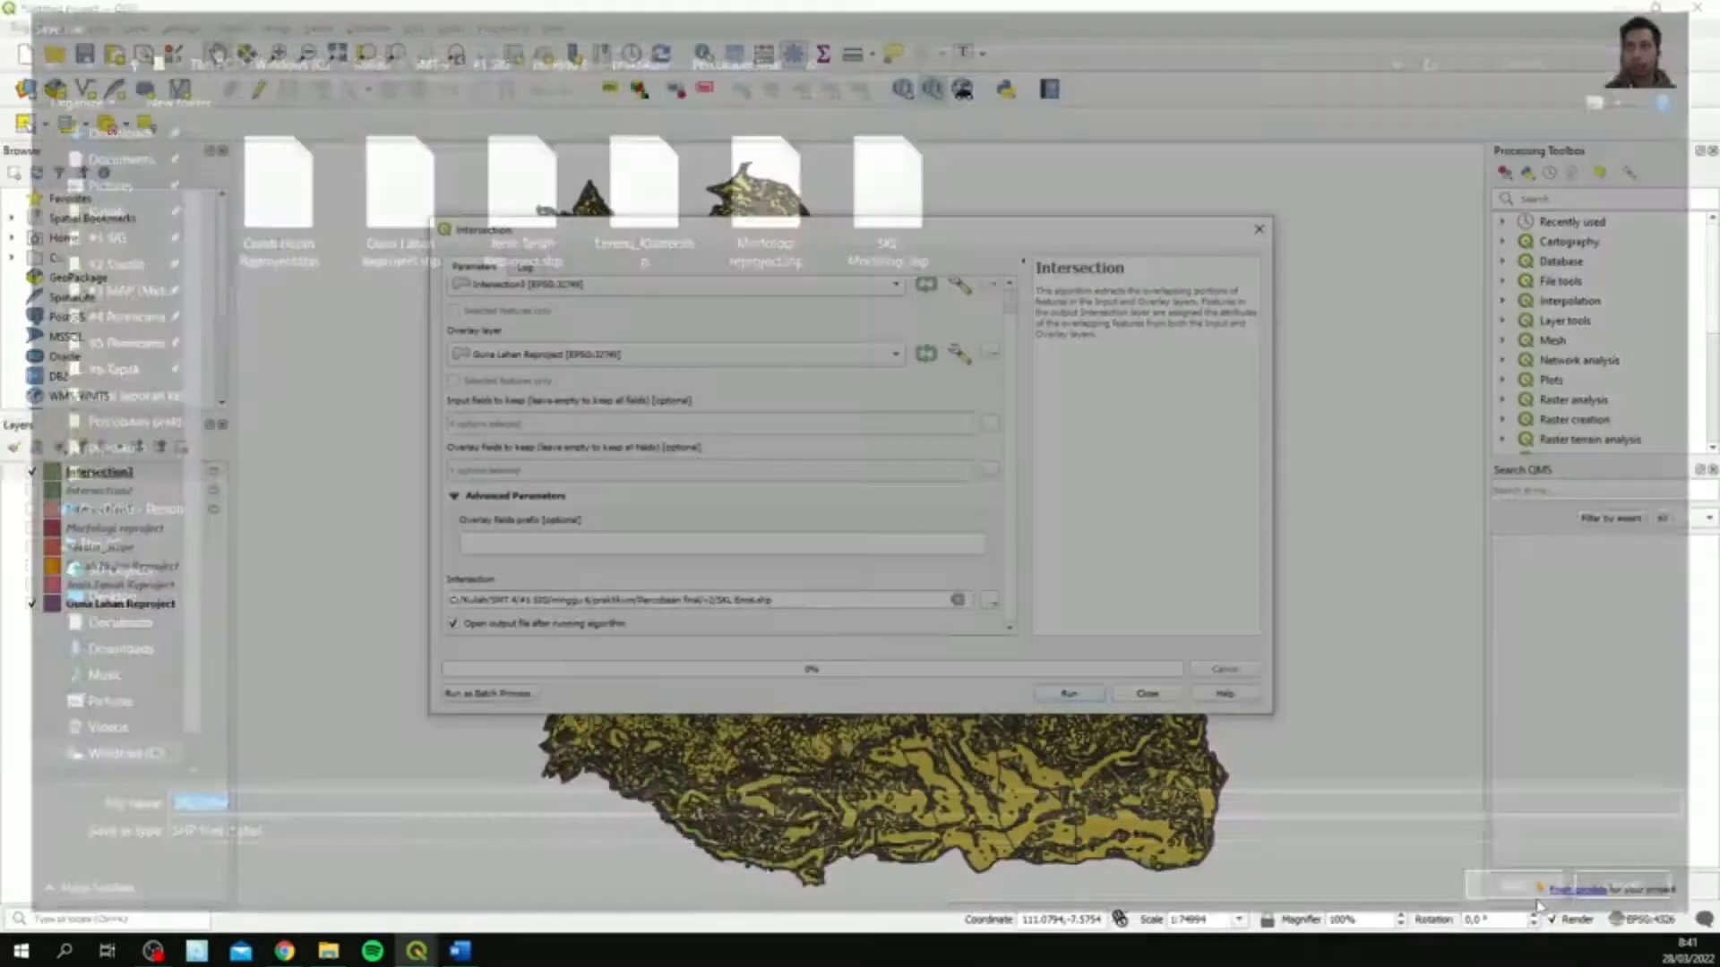
click(1069, 694)
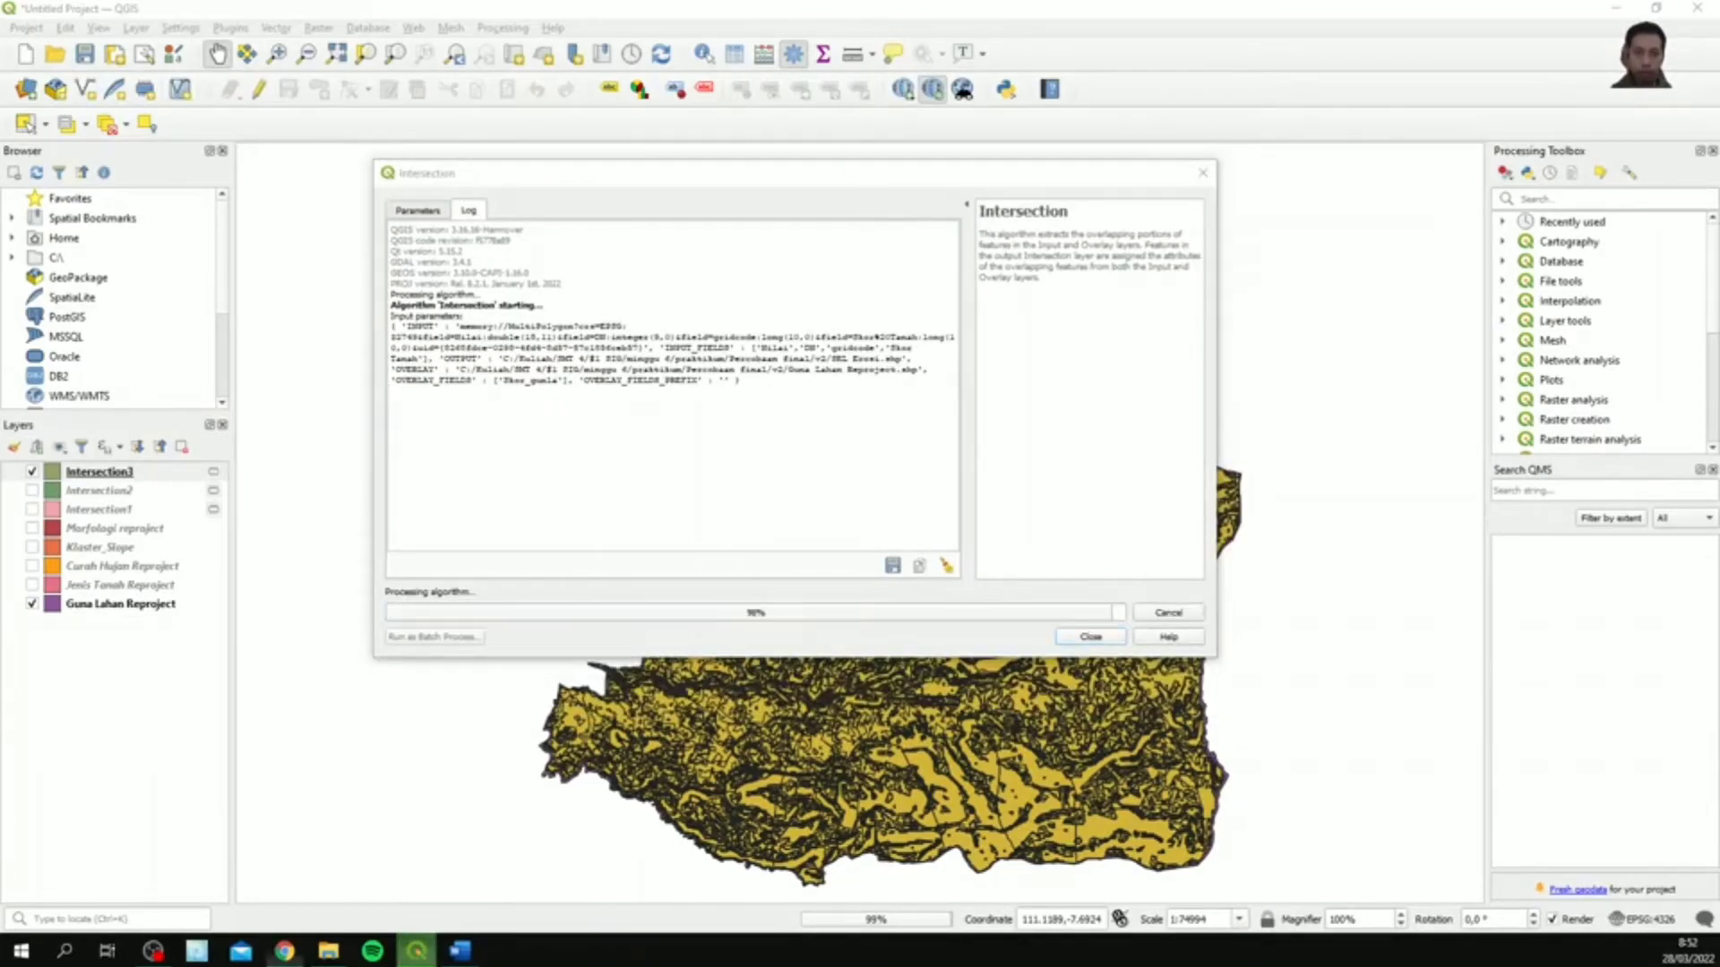
click(855, 197)
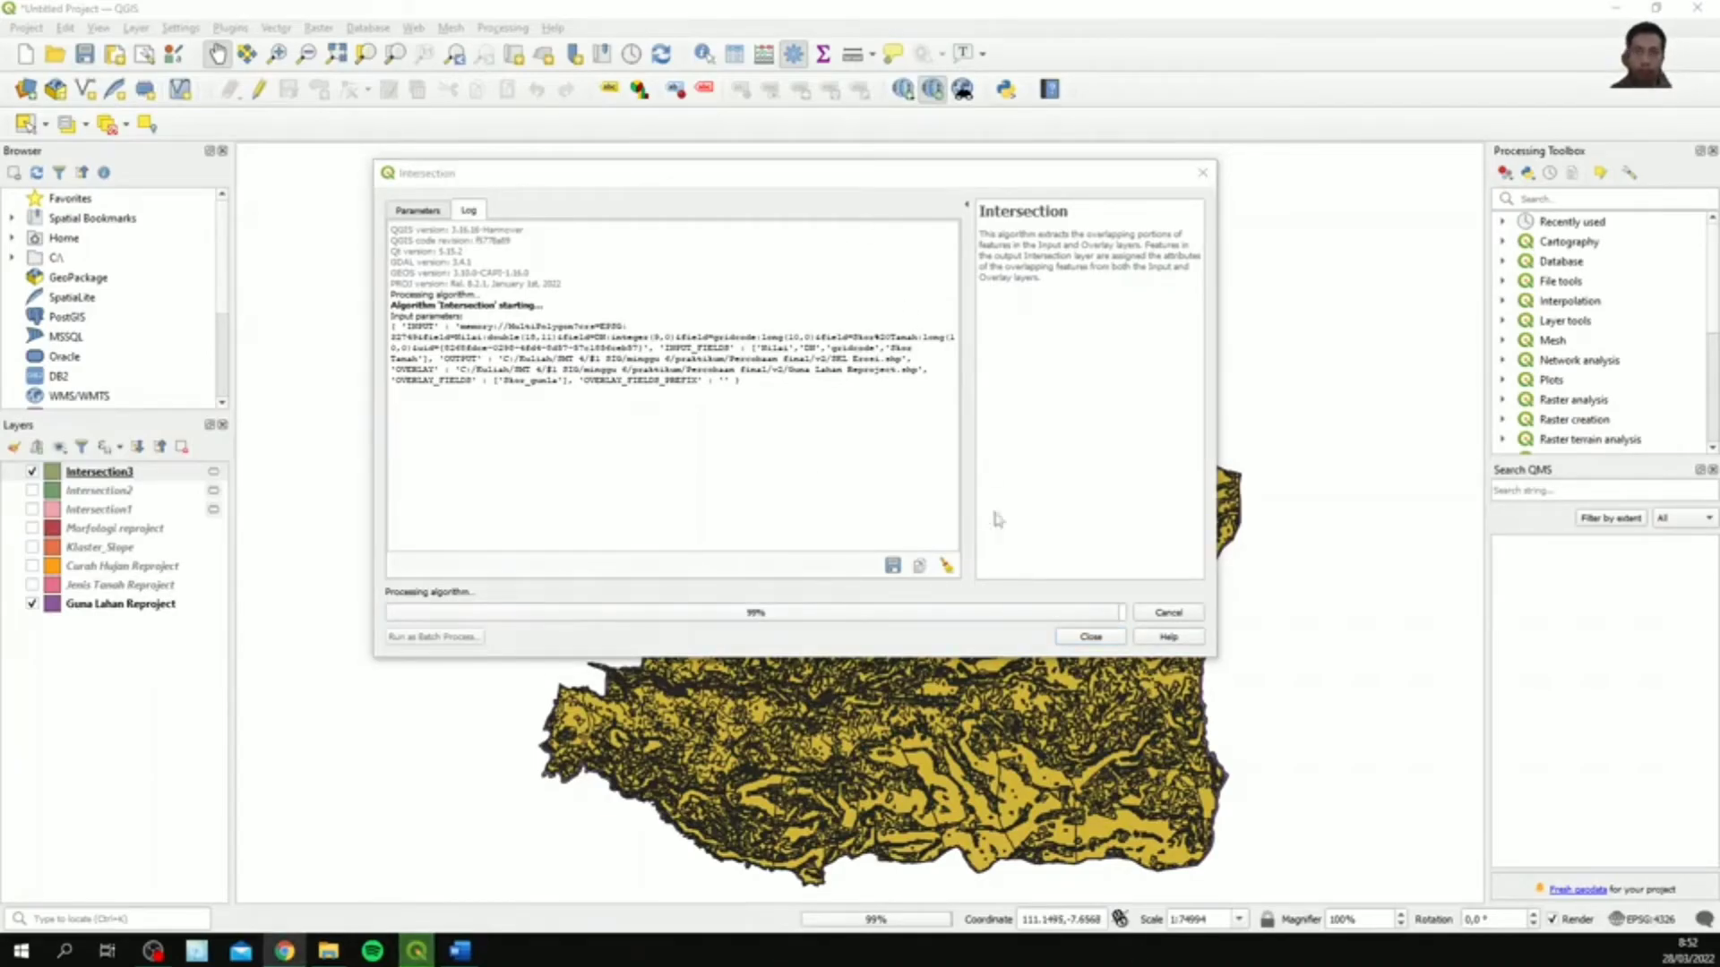
click(862, 179)
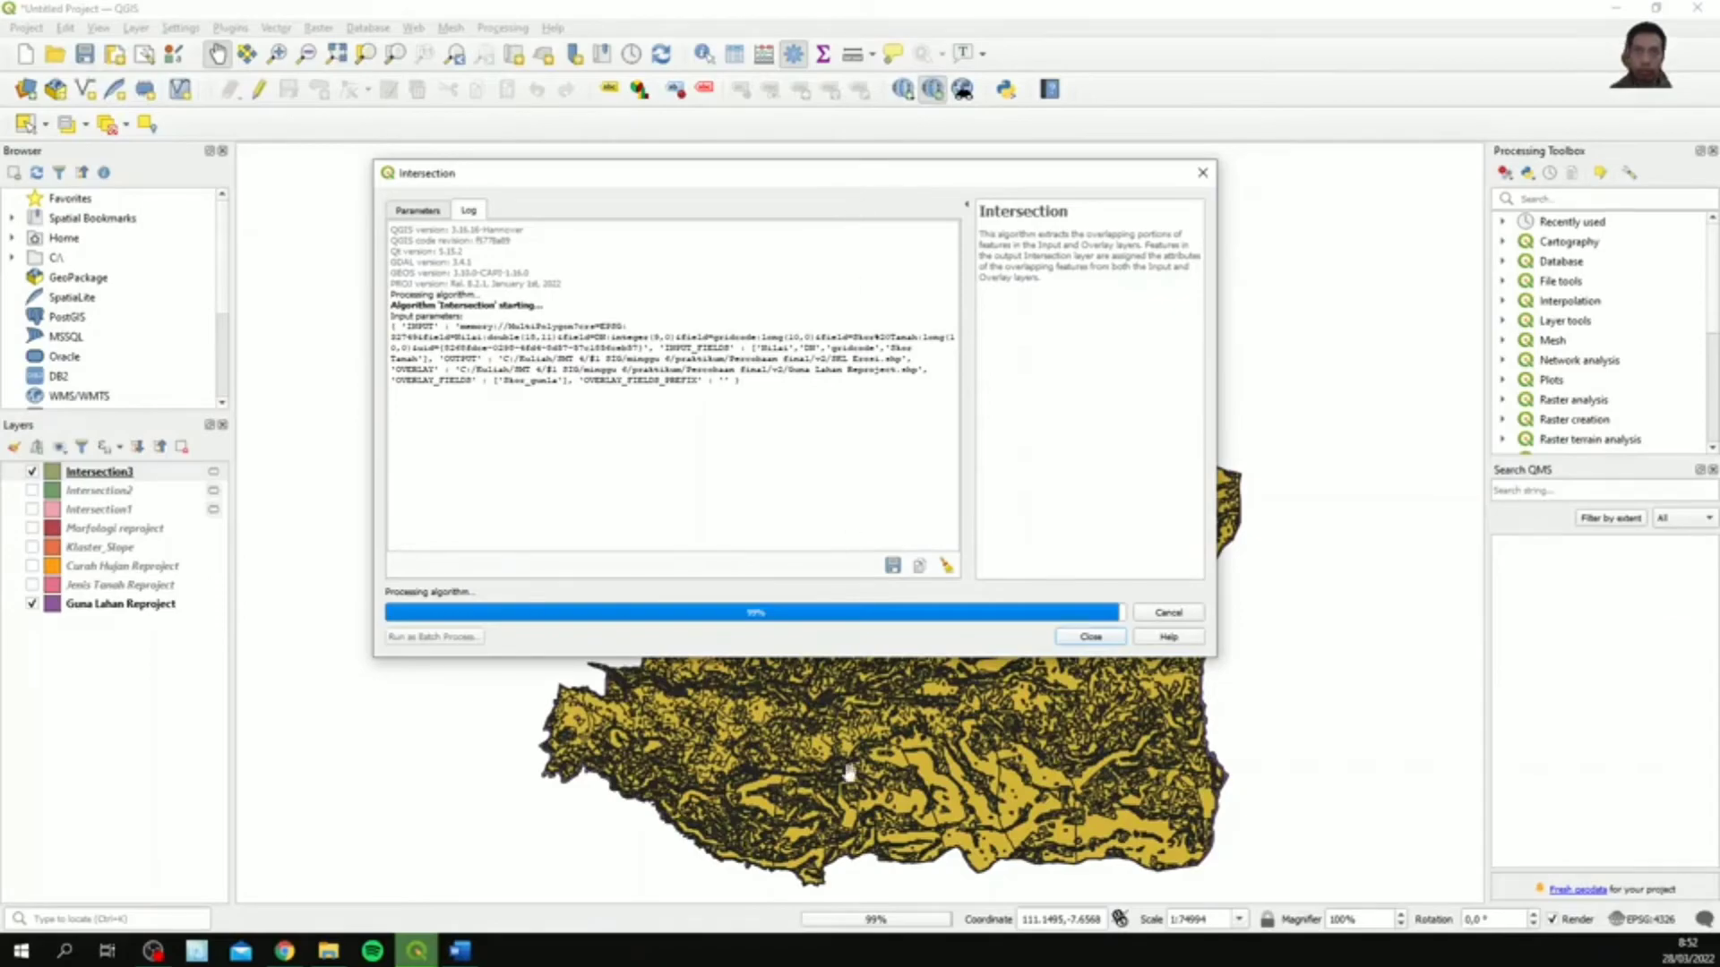
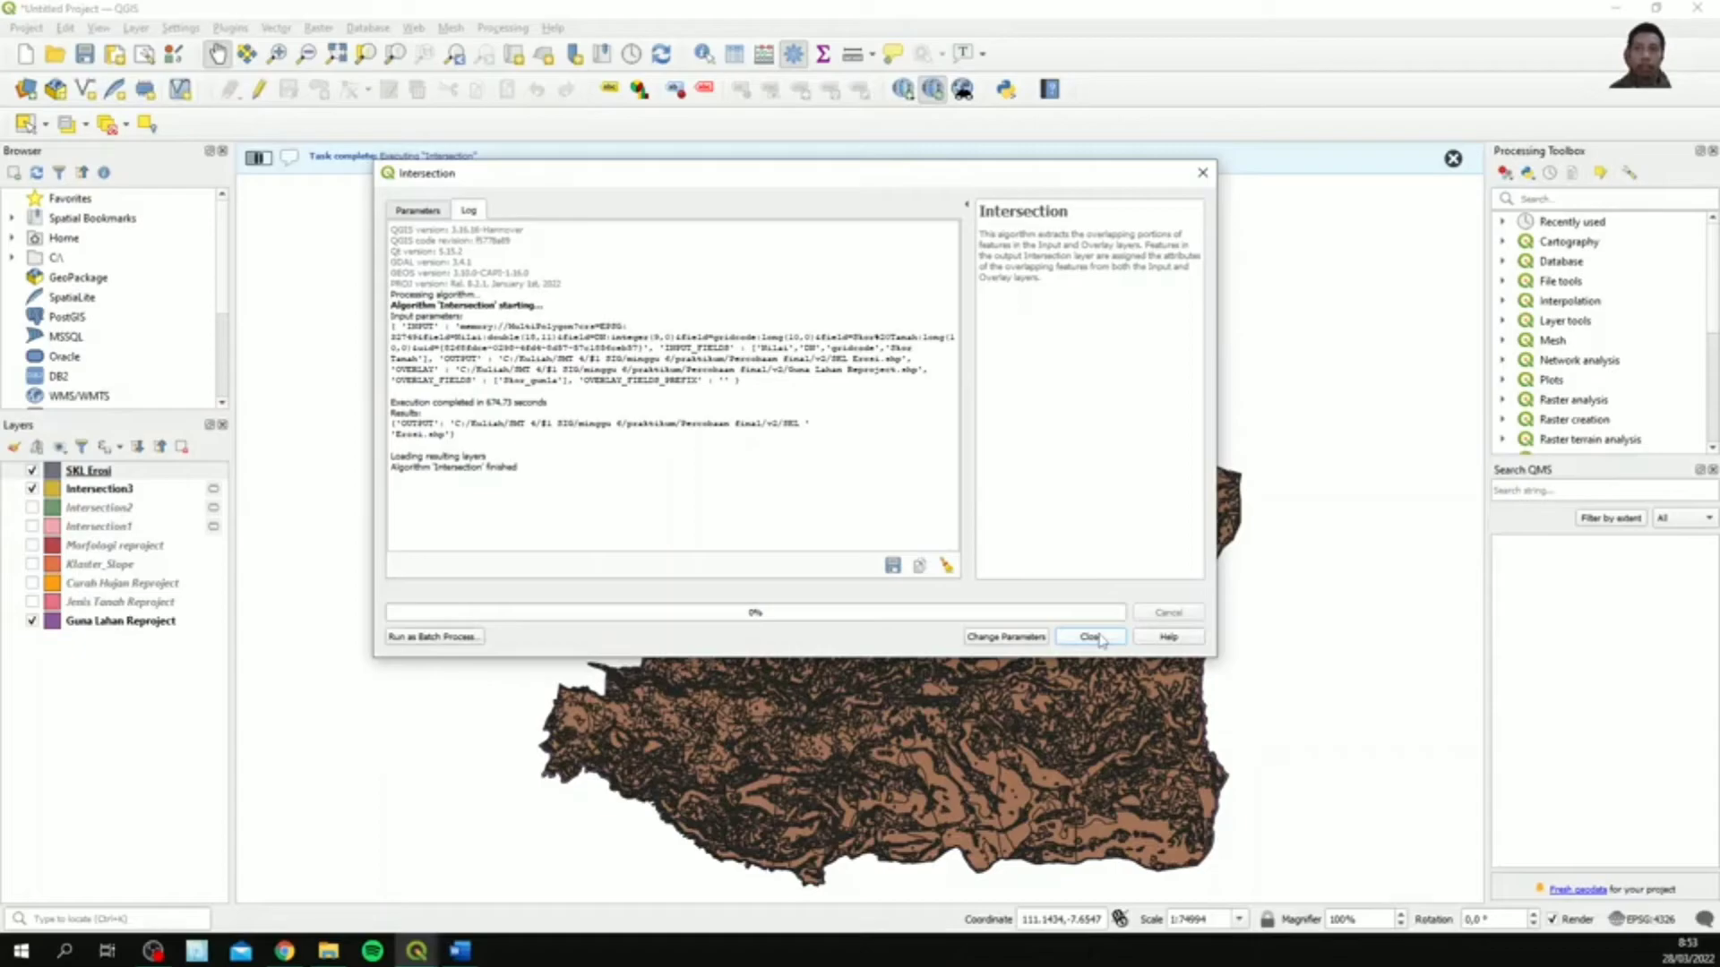
key(alt+Tab)
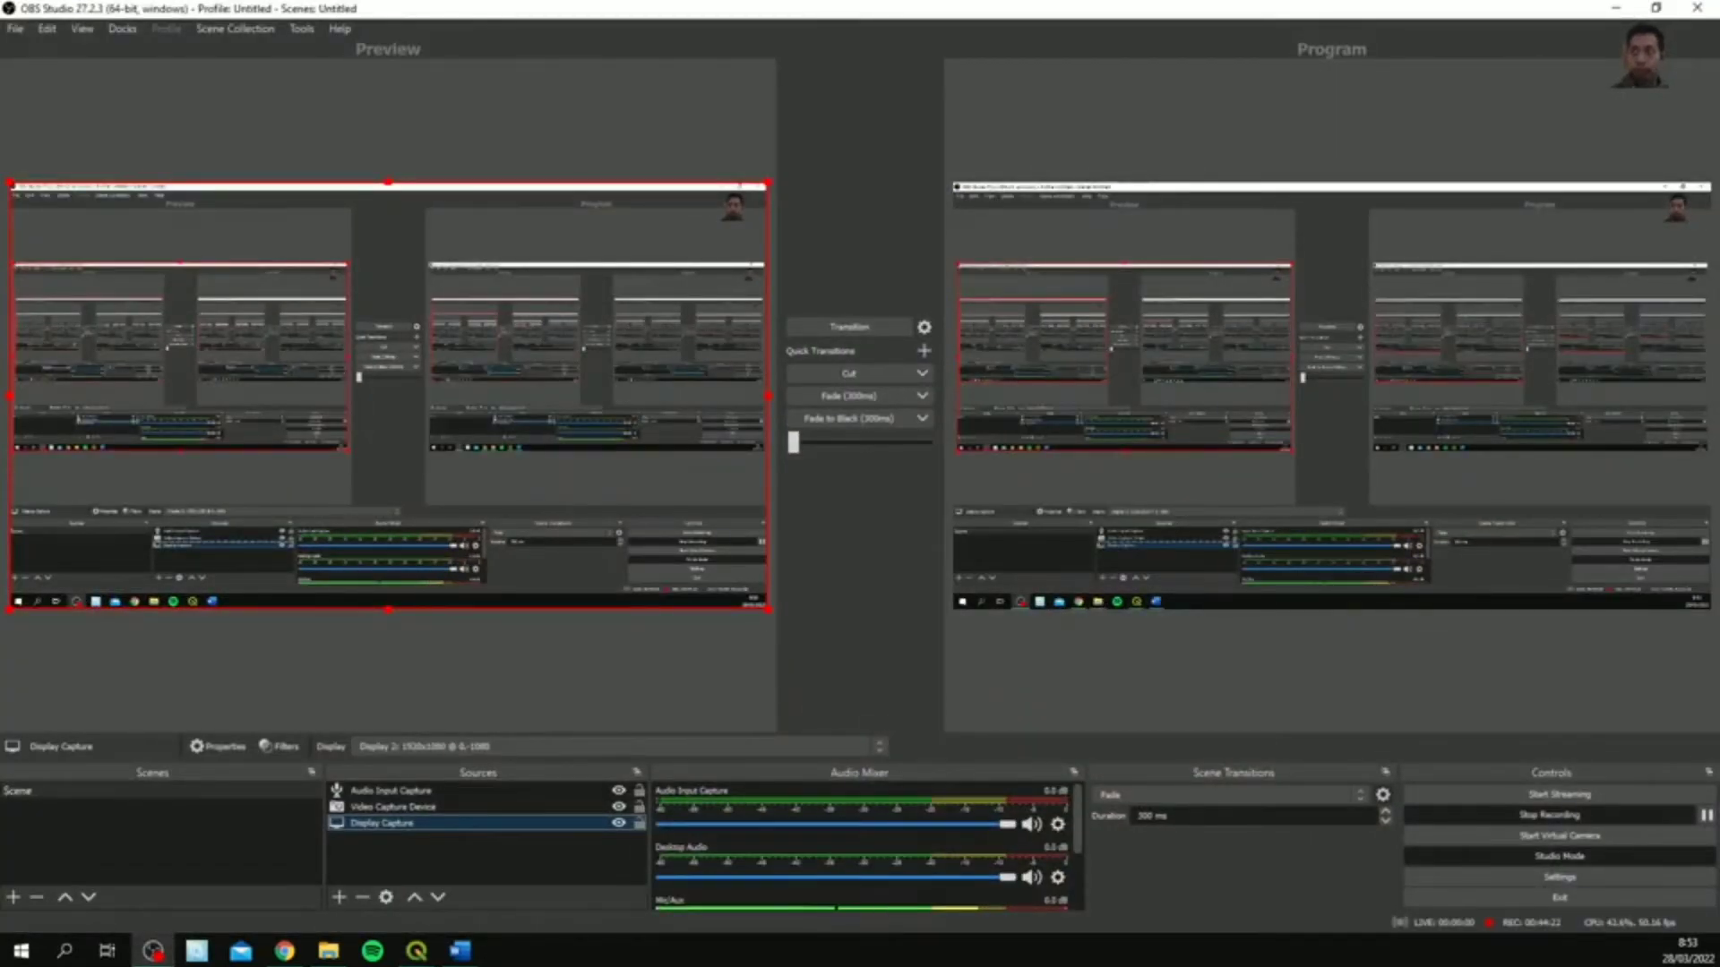
key(alt+Tab)
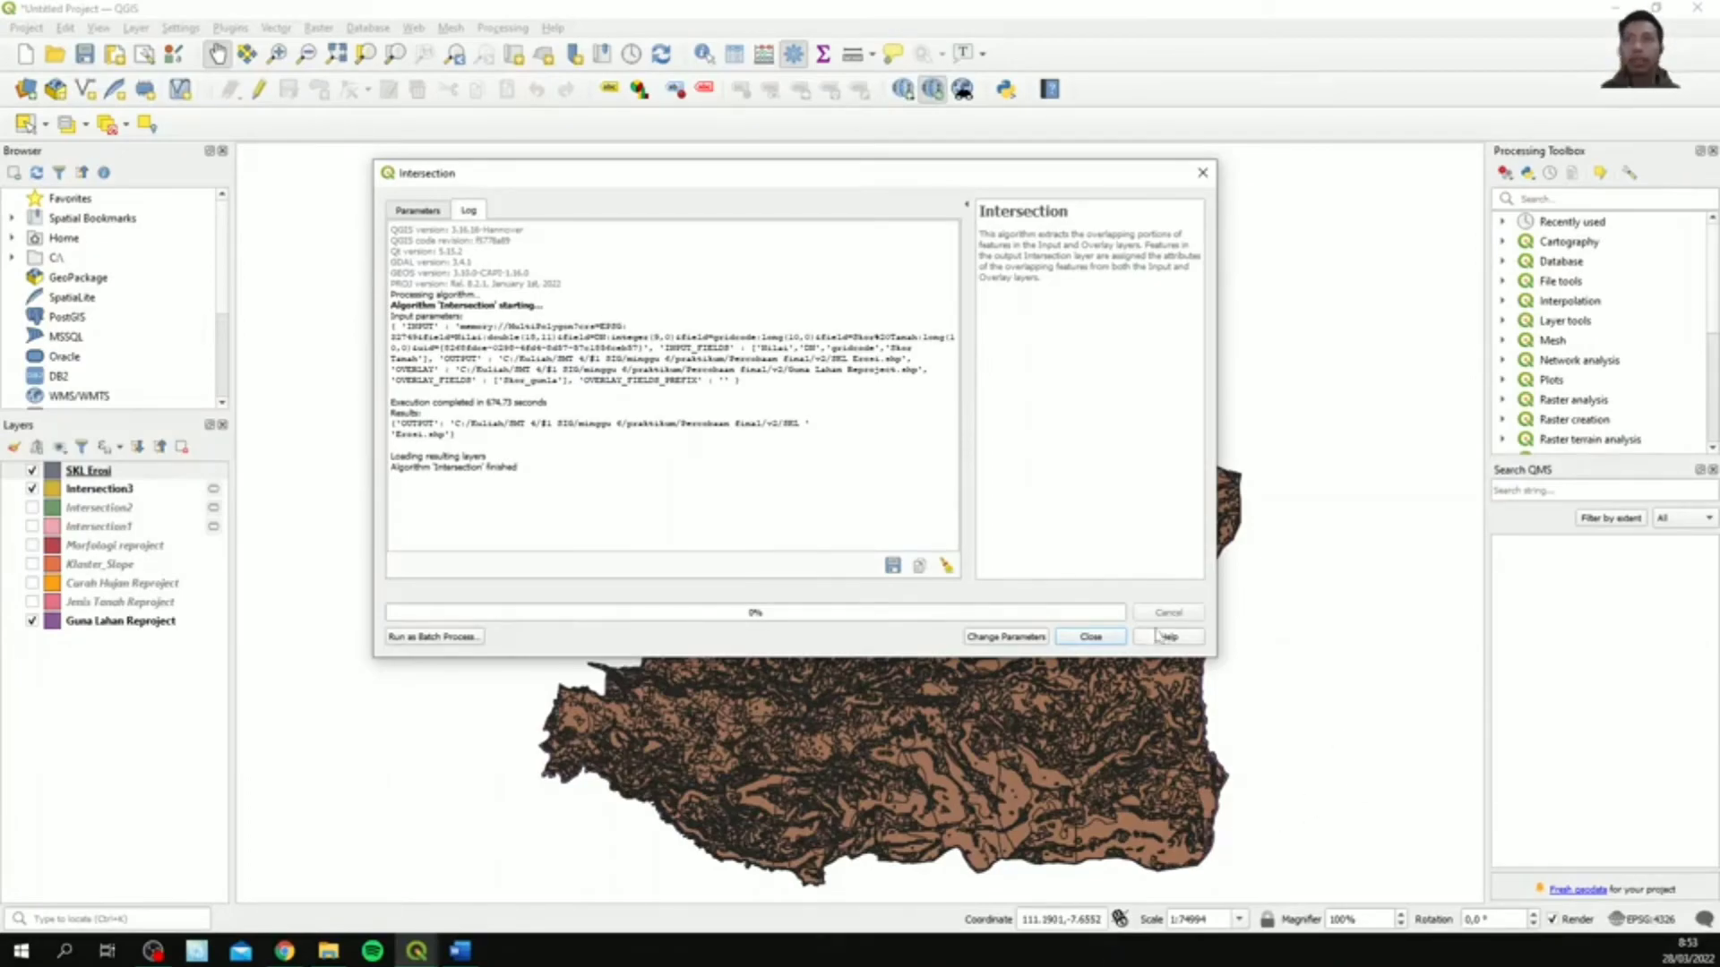
click(1090, 636)
- Open the SKL Erosi attribute table for editing and set up a new whole-number field named SKOR_TOTAL in the field calculator
right_click(185, 470)
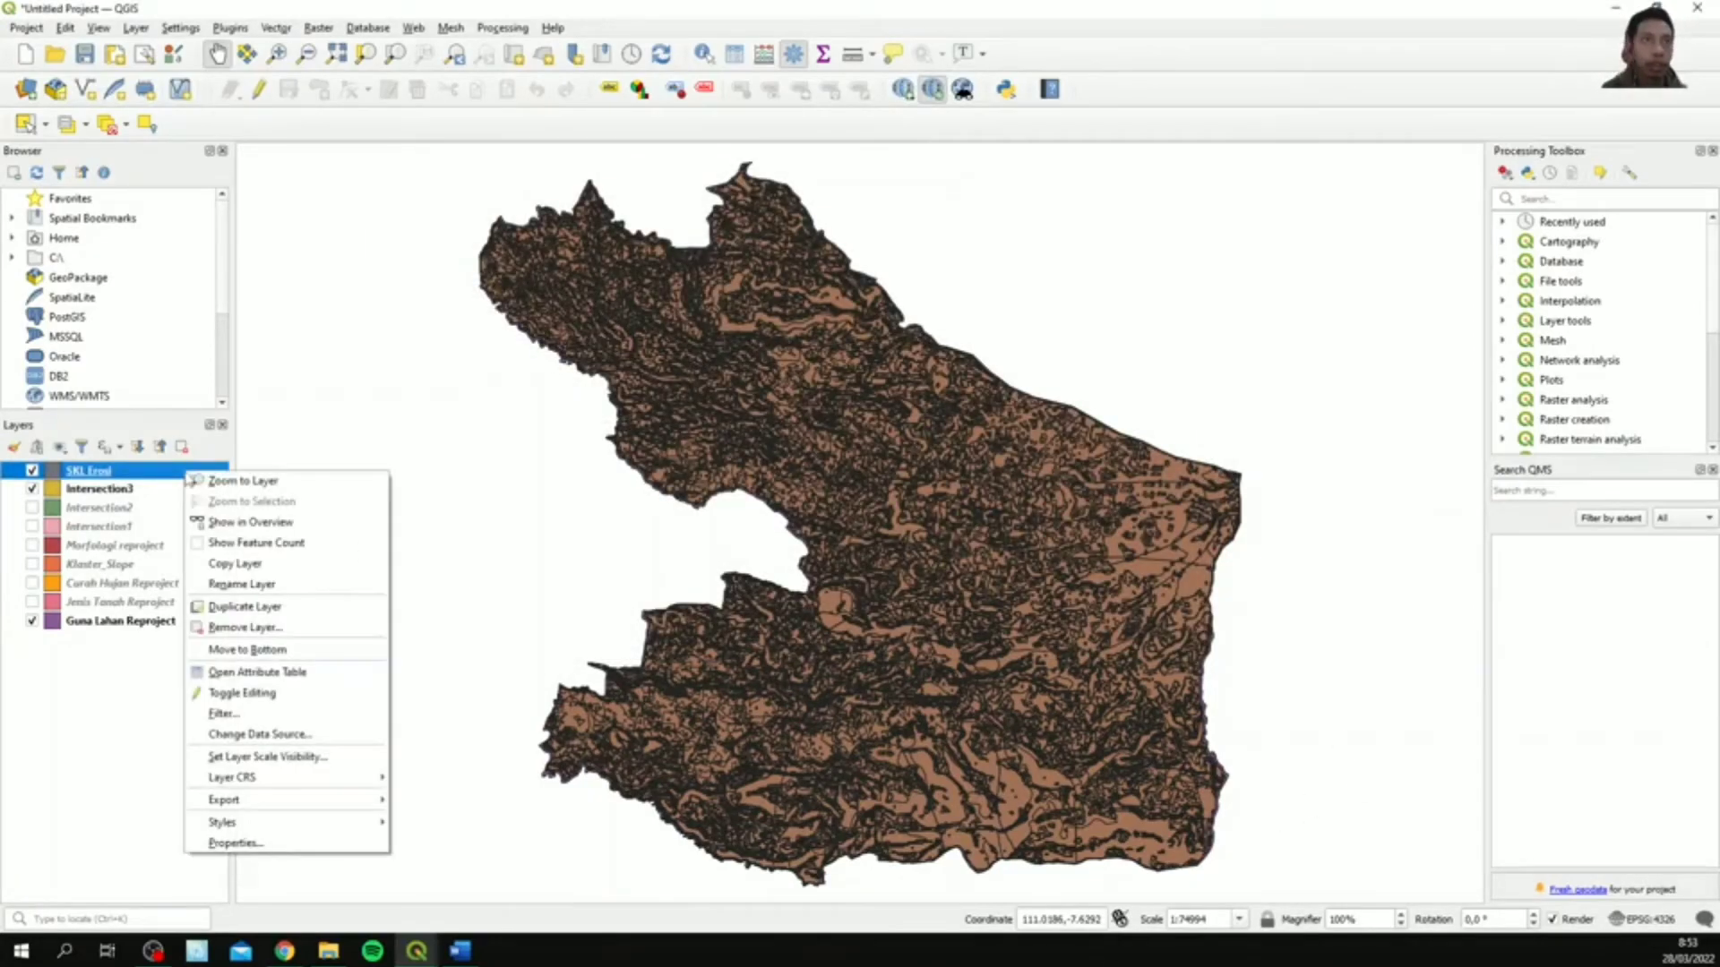
click(251, 672)
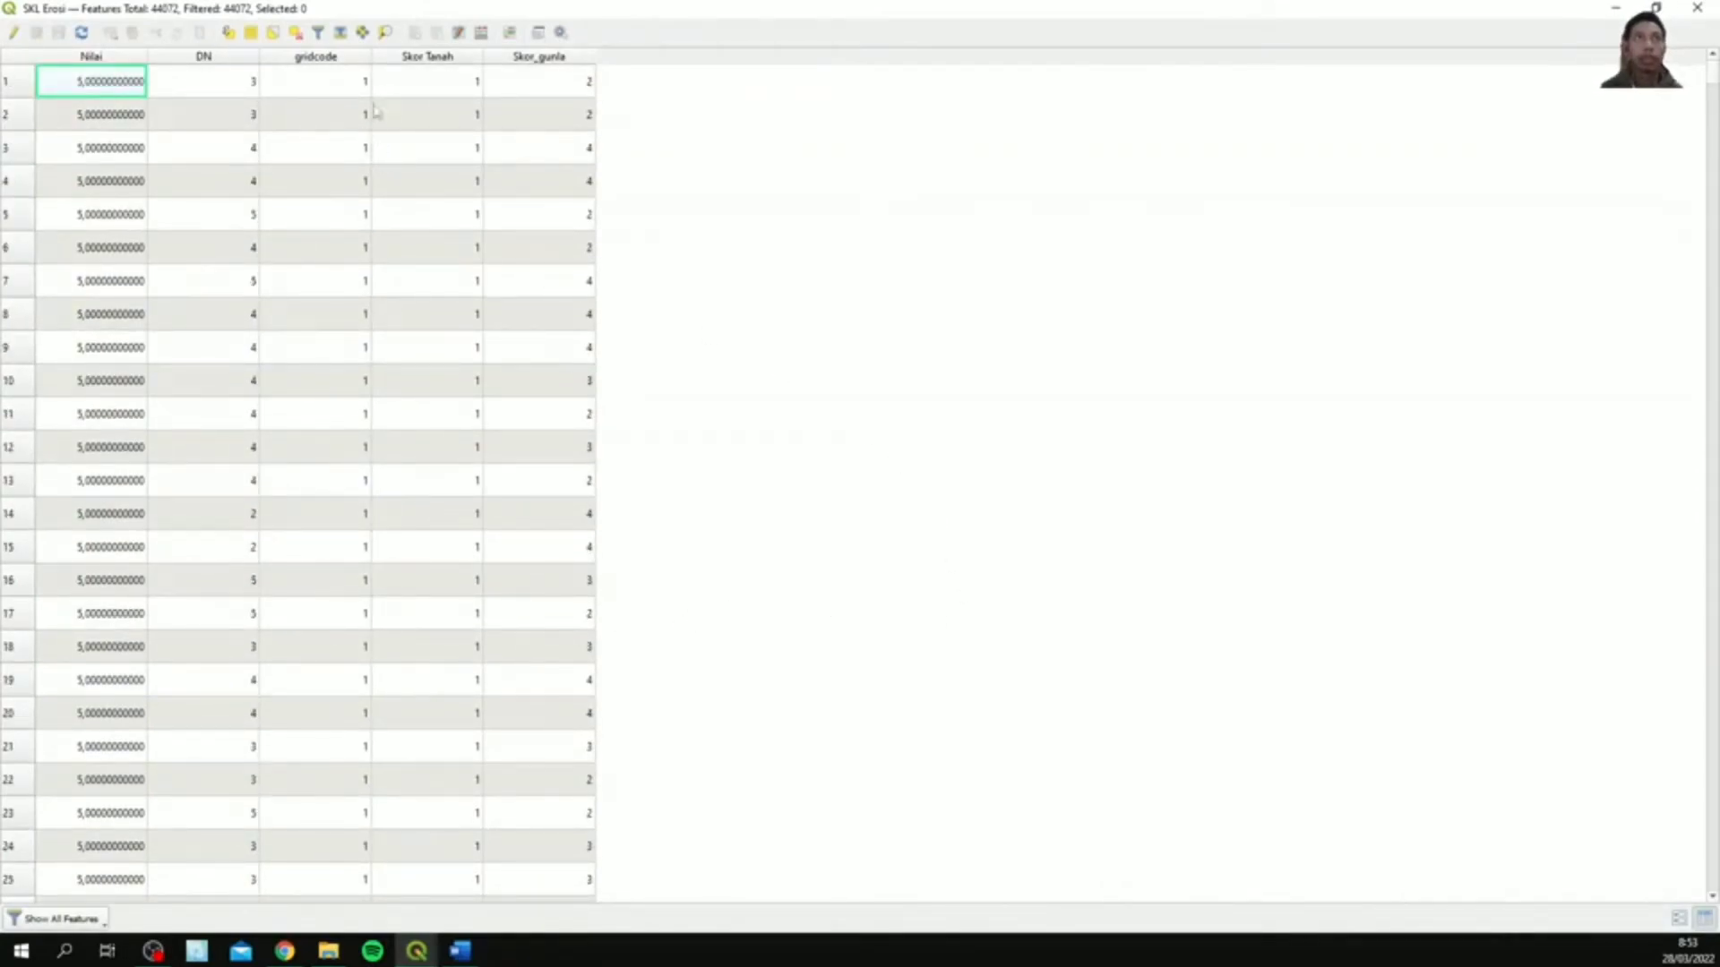
click(13, 32)
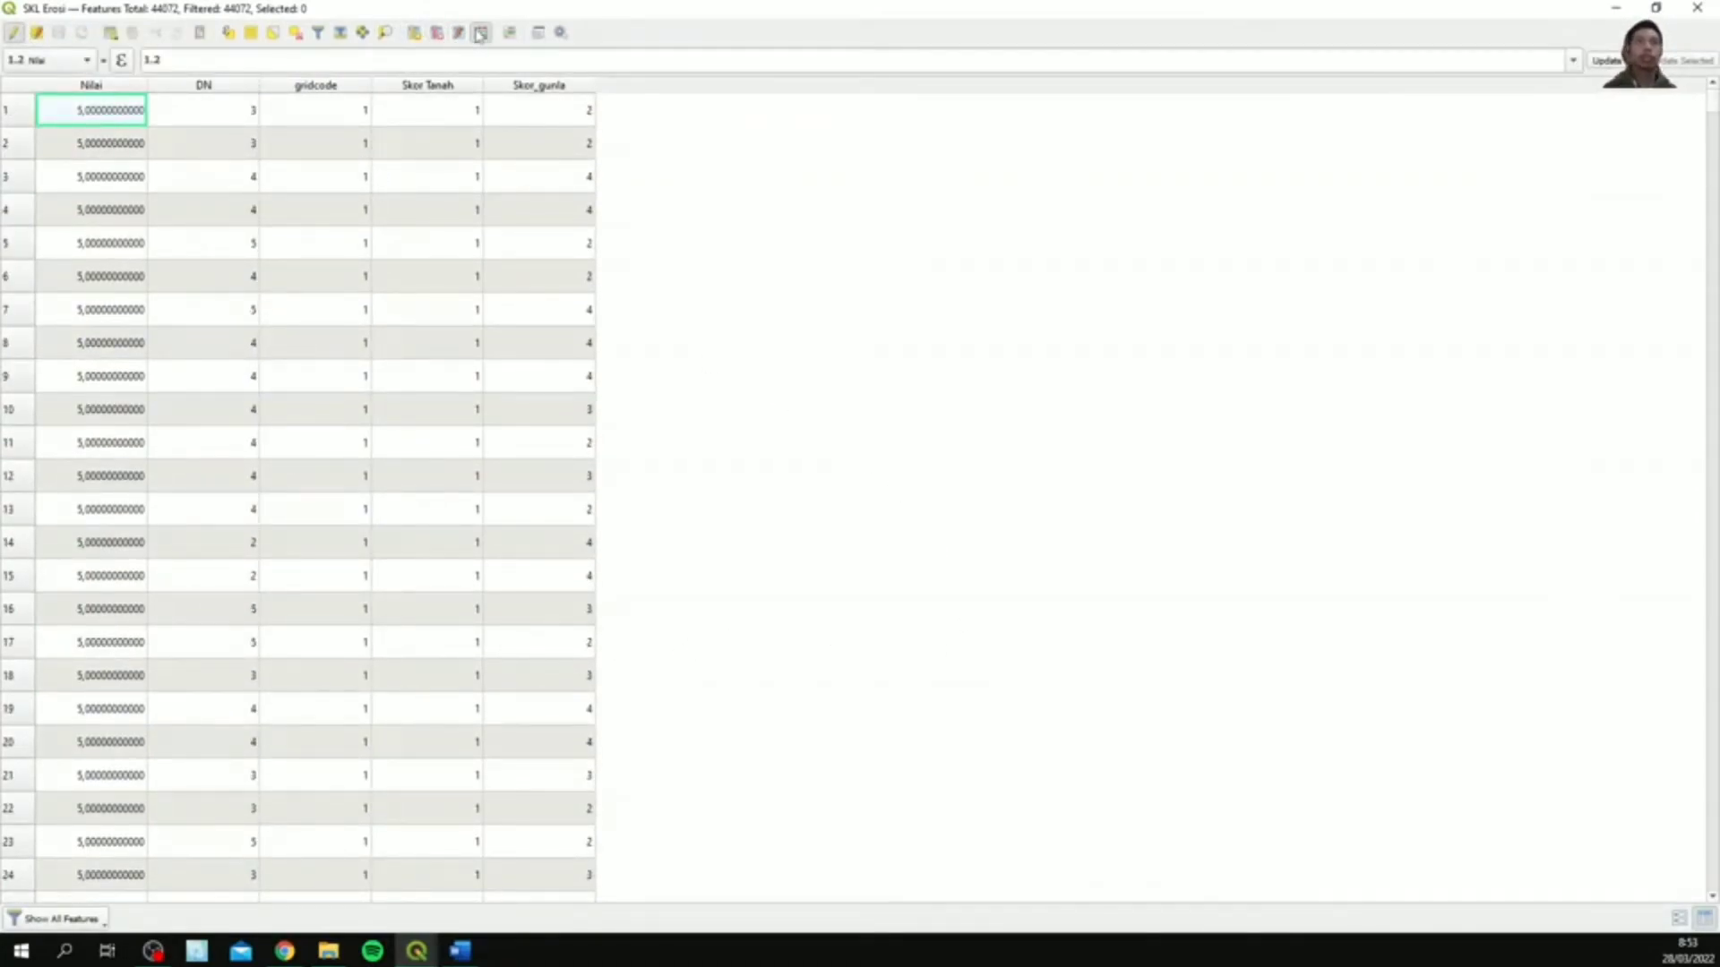
click(481, 32)
click(737, 225)
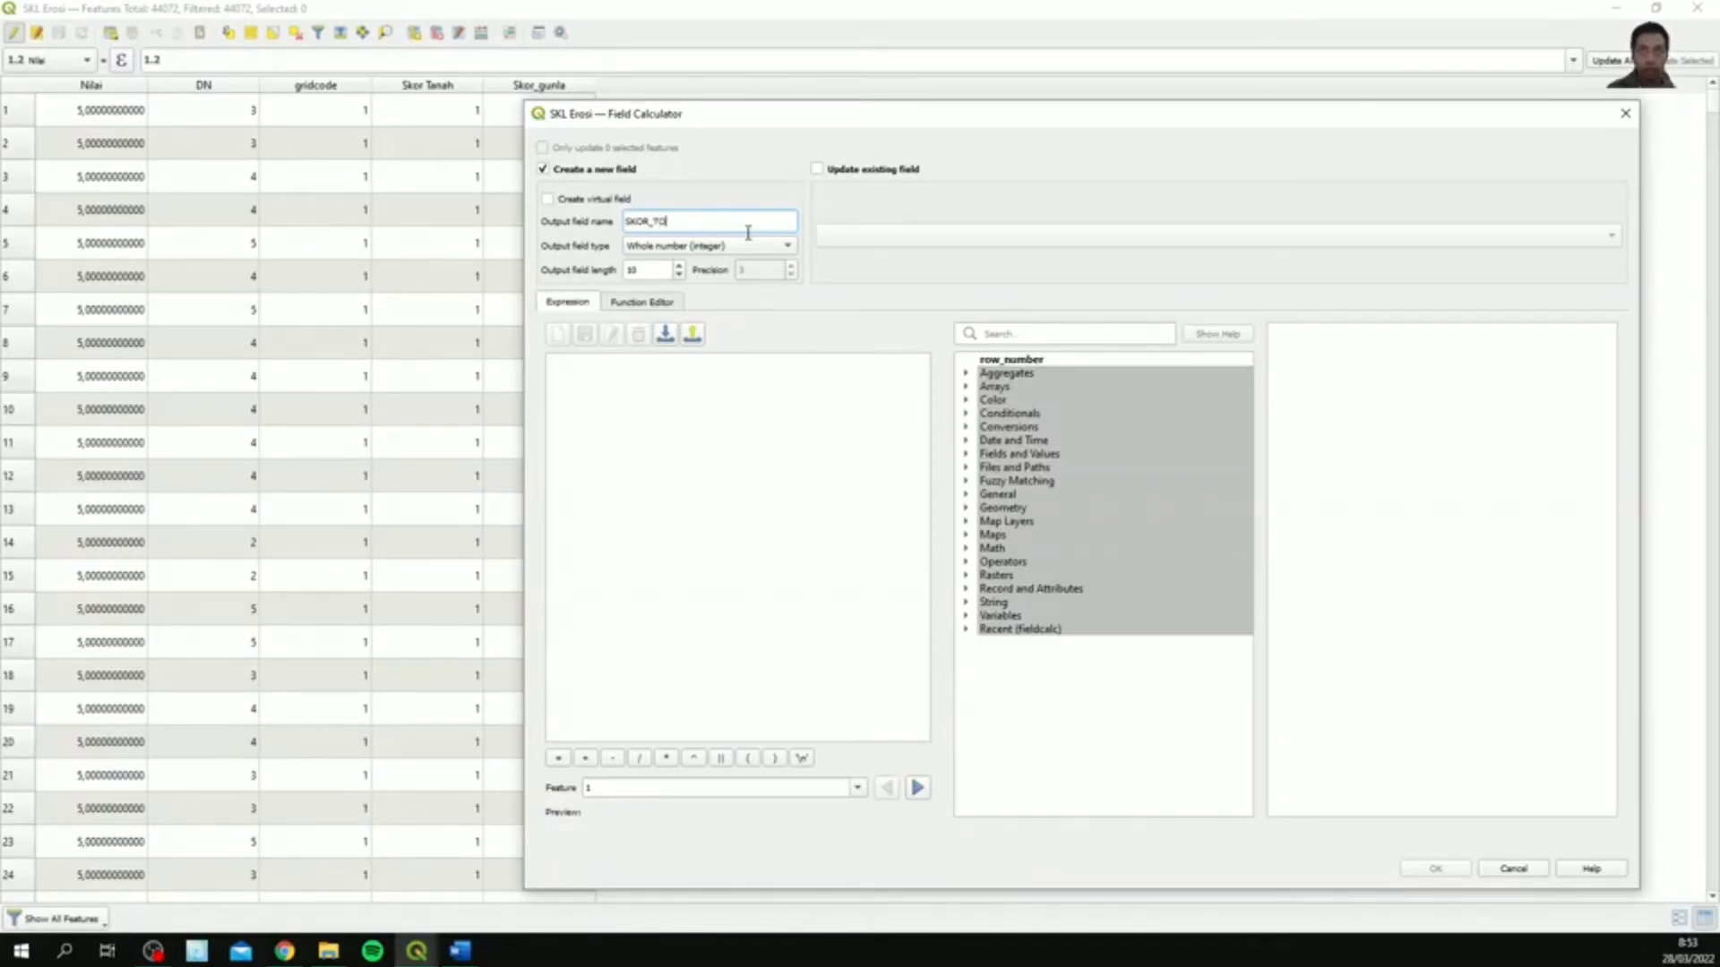
- Build the expression "Nilai" + "DN" + "gridcode" + "Skor Tanah" + "Skor_gunla" for SKOR_TOTAL
click(965, 453)
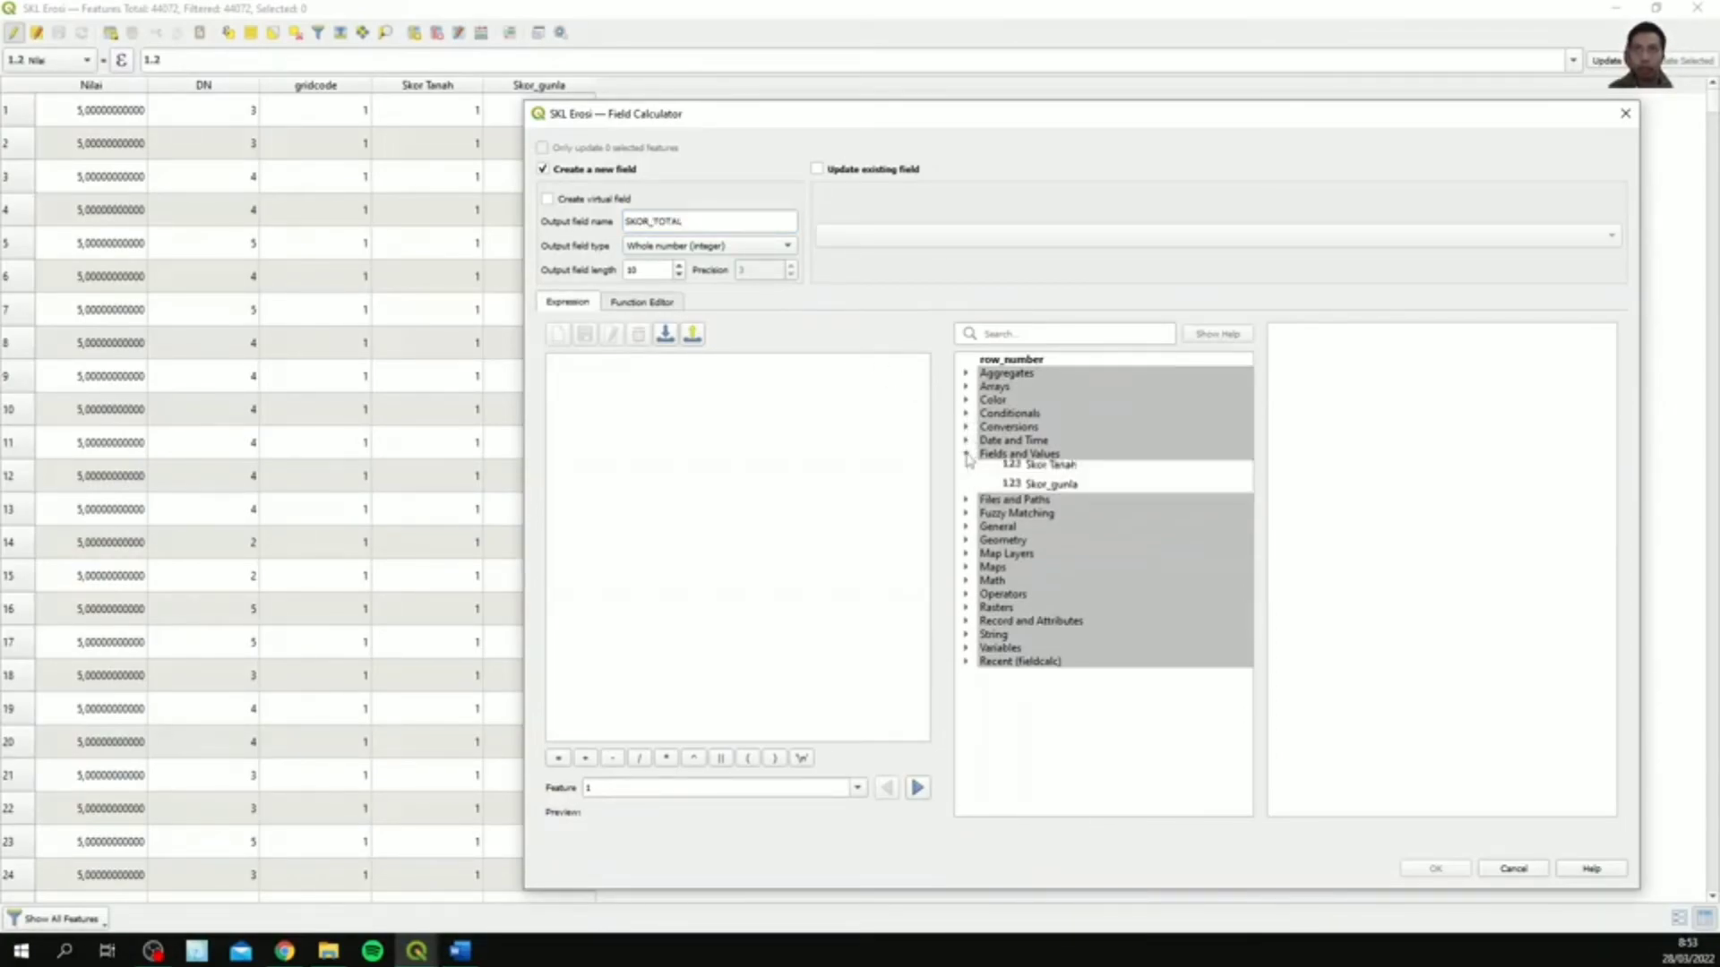
double_click(1036, 484)
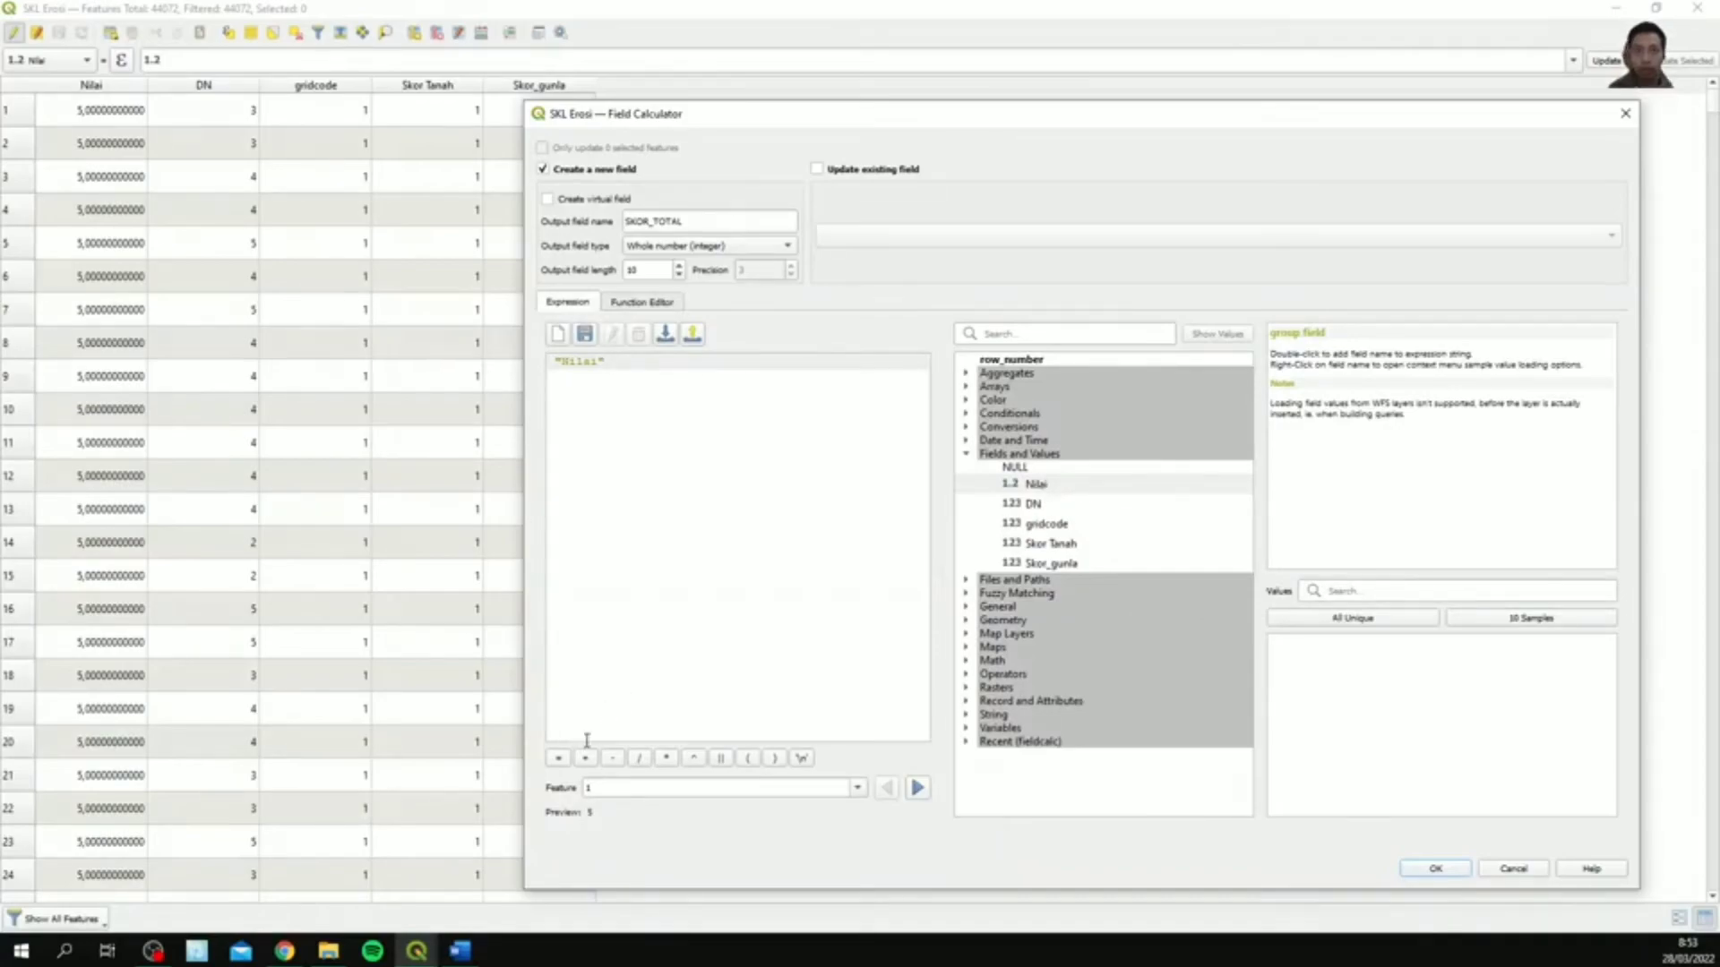
click(586, 759)
double_click(1031, 502)
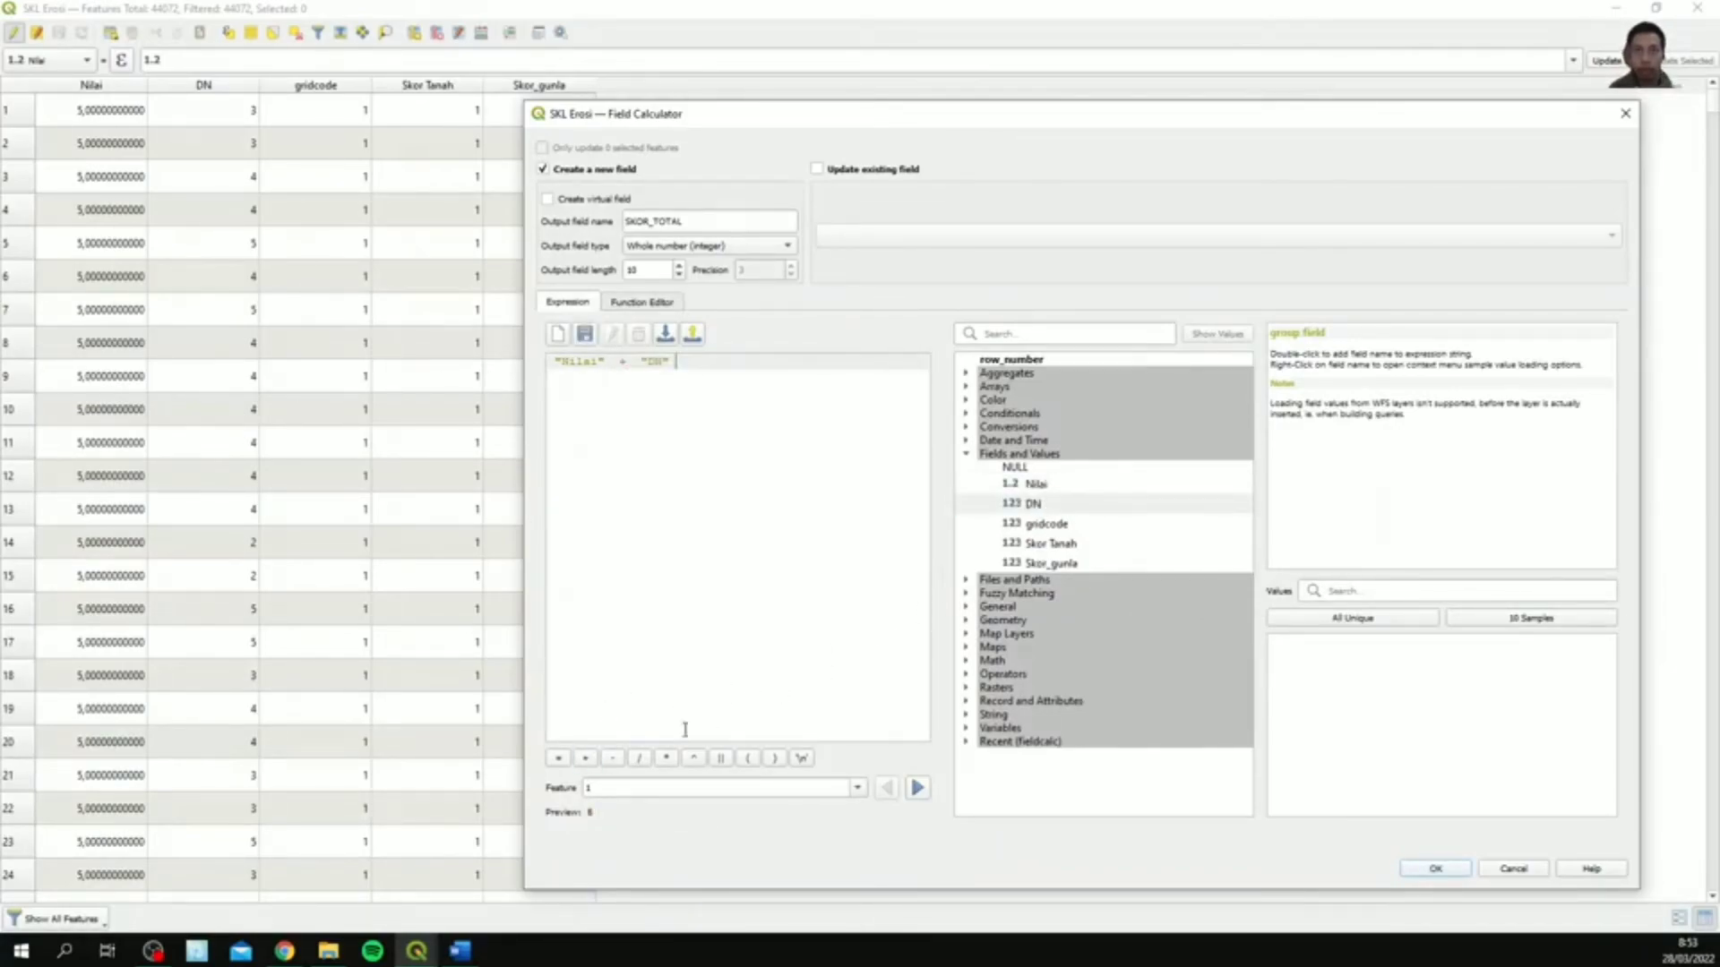
click(585, 758)
double_click(1046, 523)
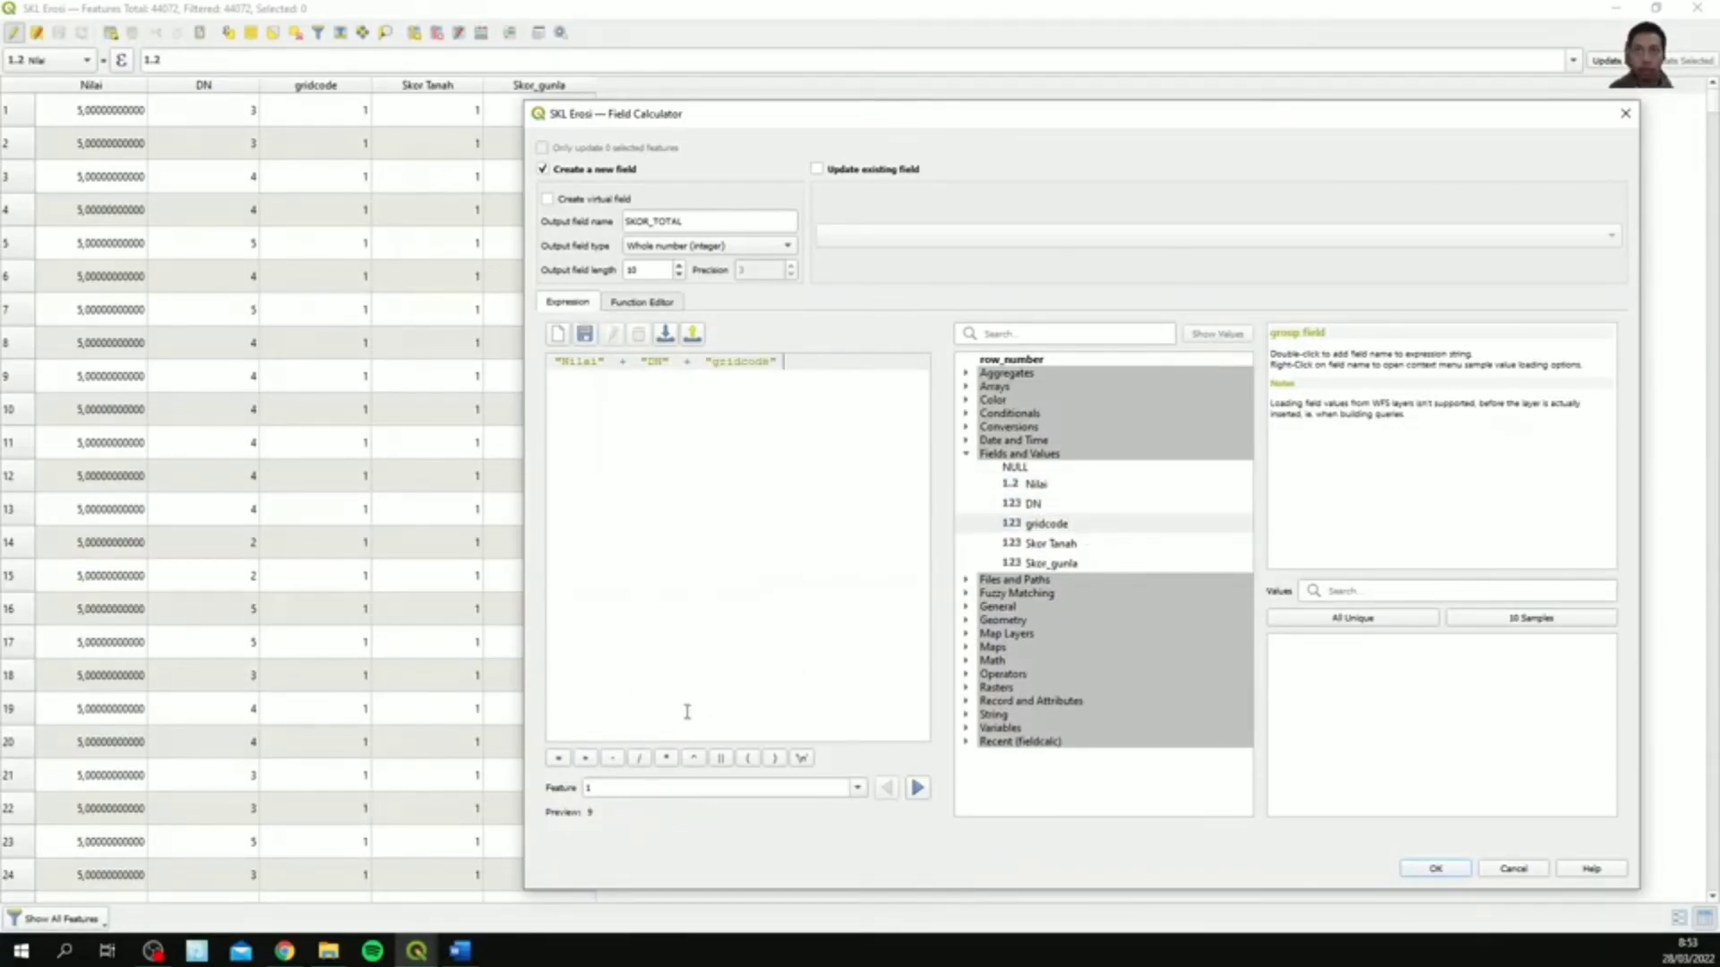
click(587, 759)
double_click(1048, 544)
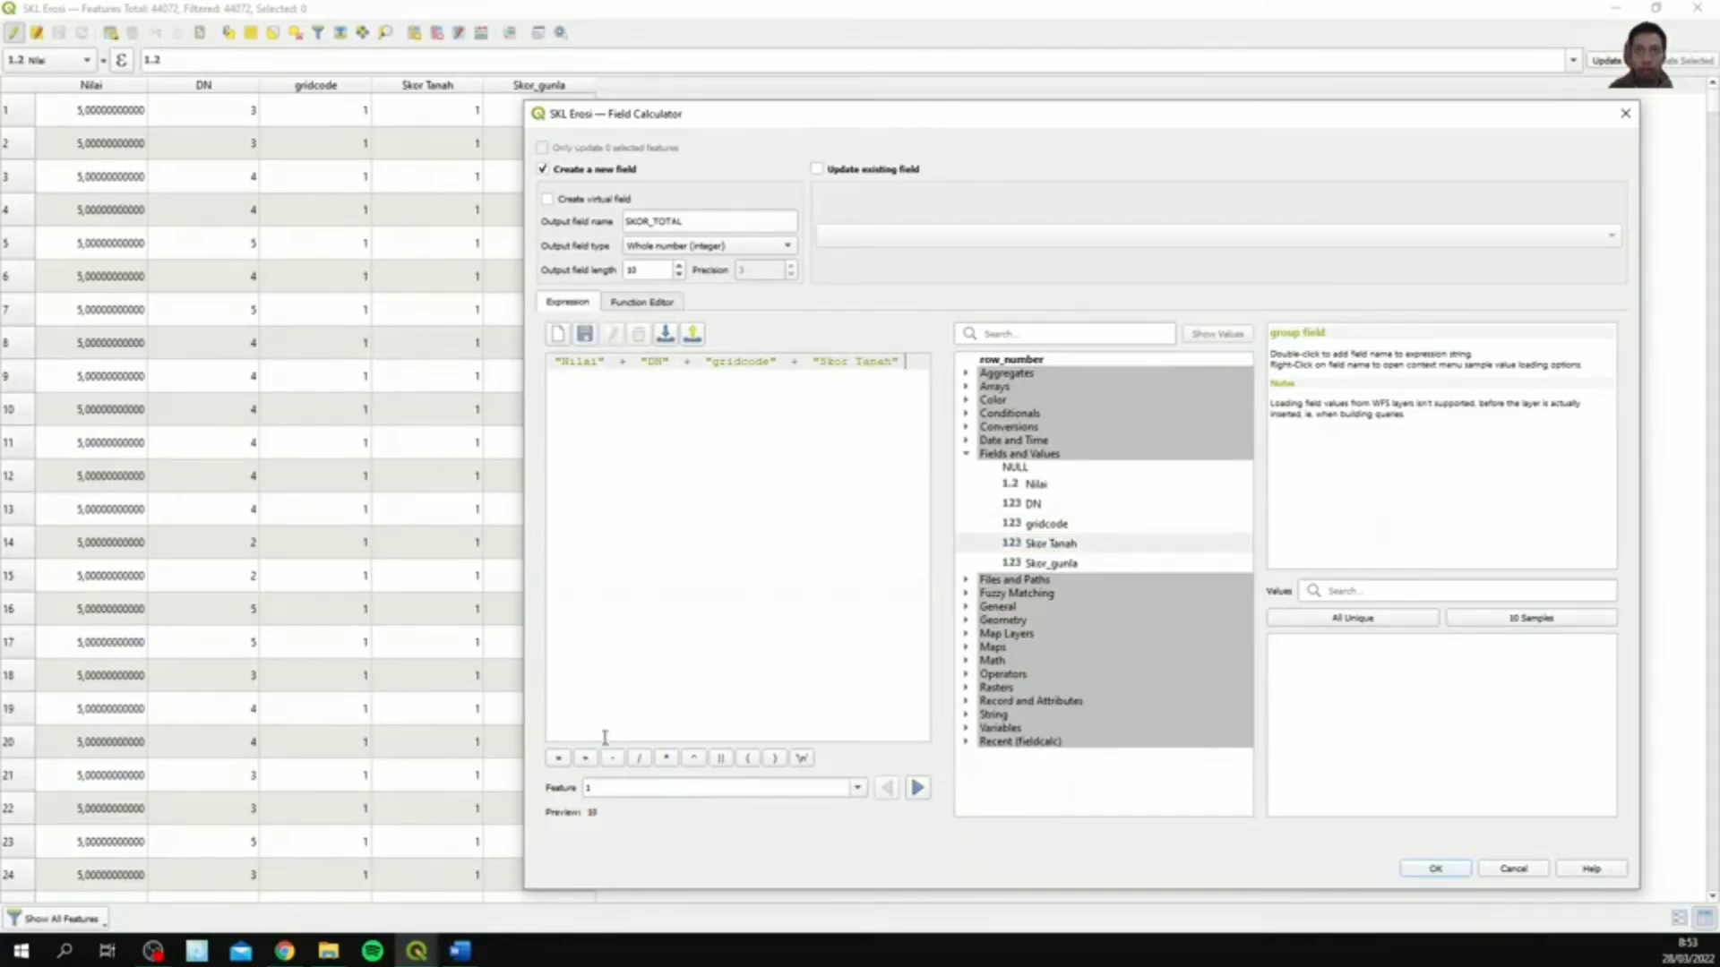
click(587, 759)
double_click(1050, 564)
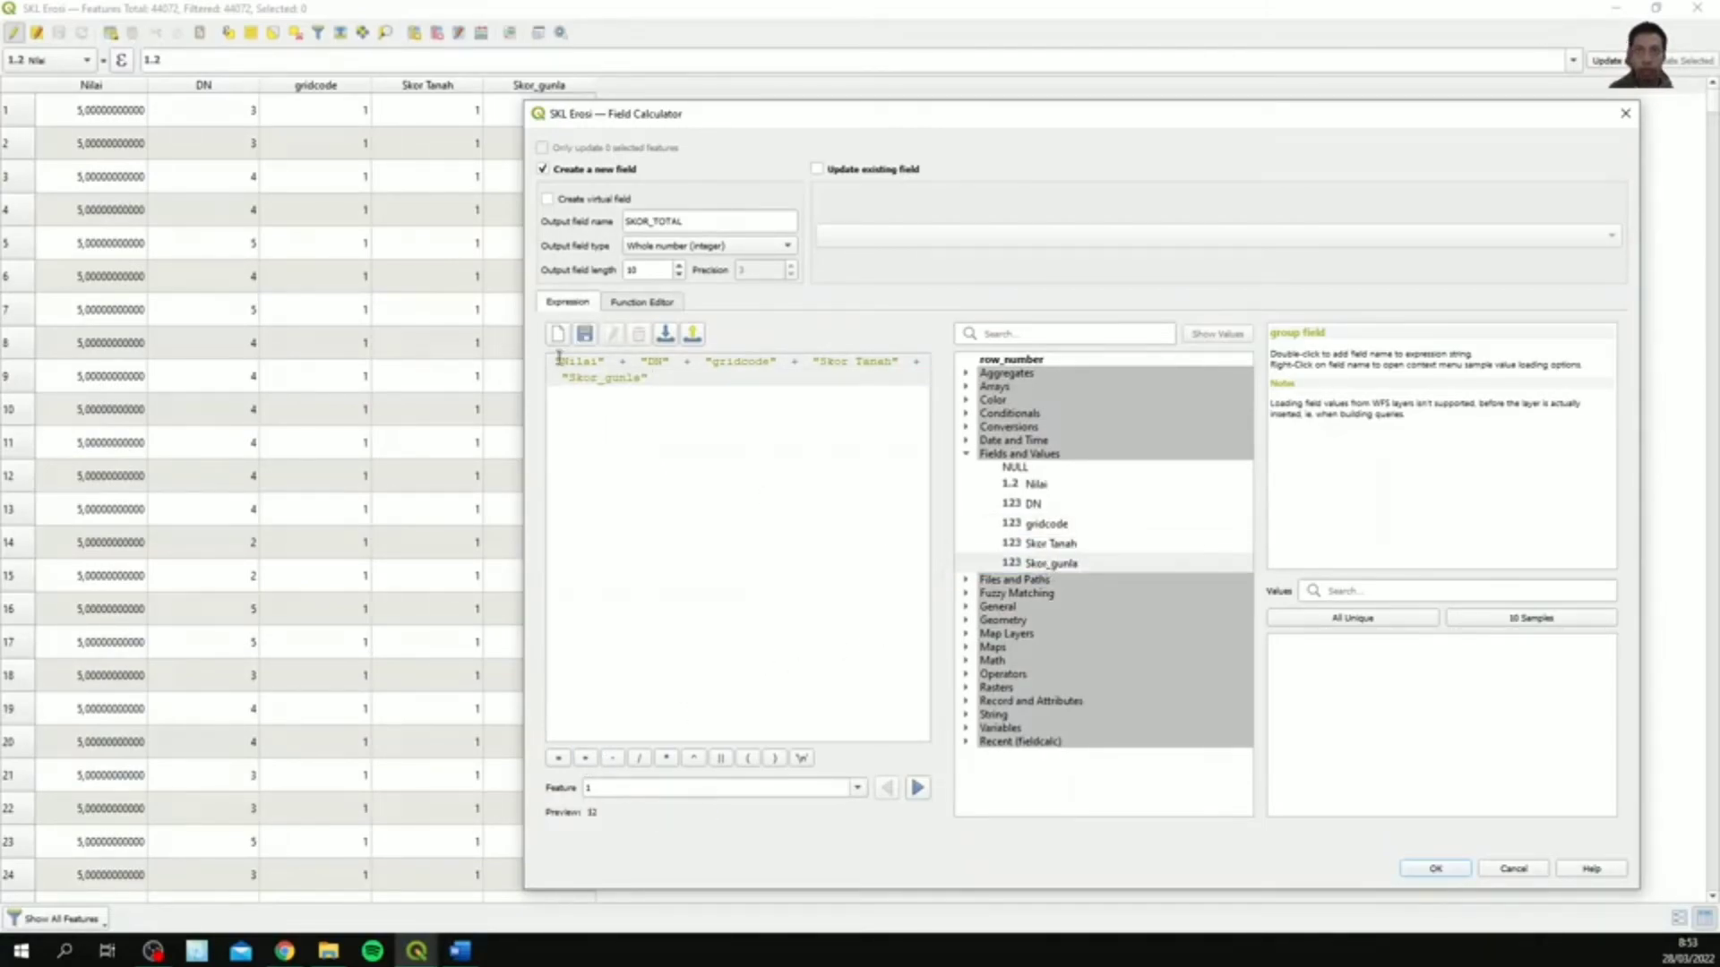
- Enclose the sum in parentheses, divide it by 5, create the field and sort the table by SKOR_TOTAL in descending order
key(ctrl+Home)
text(()
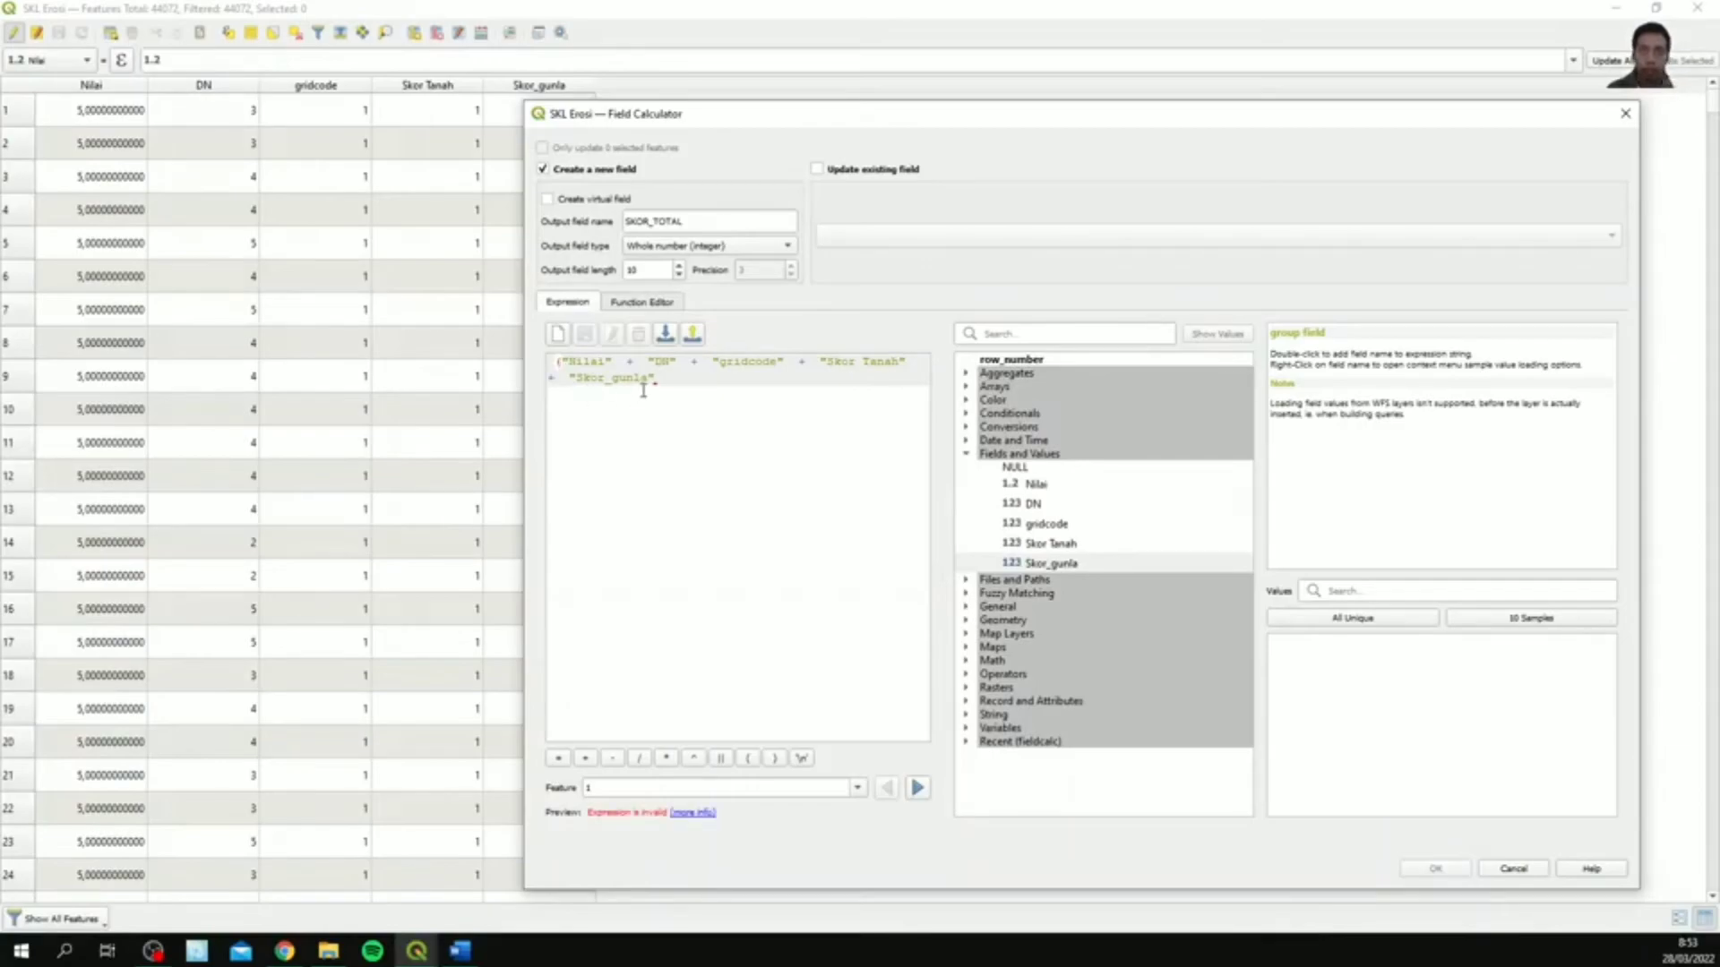
text())
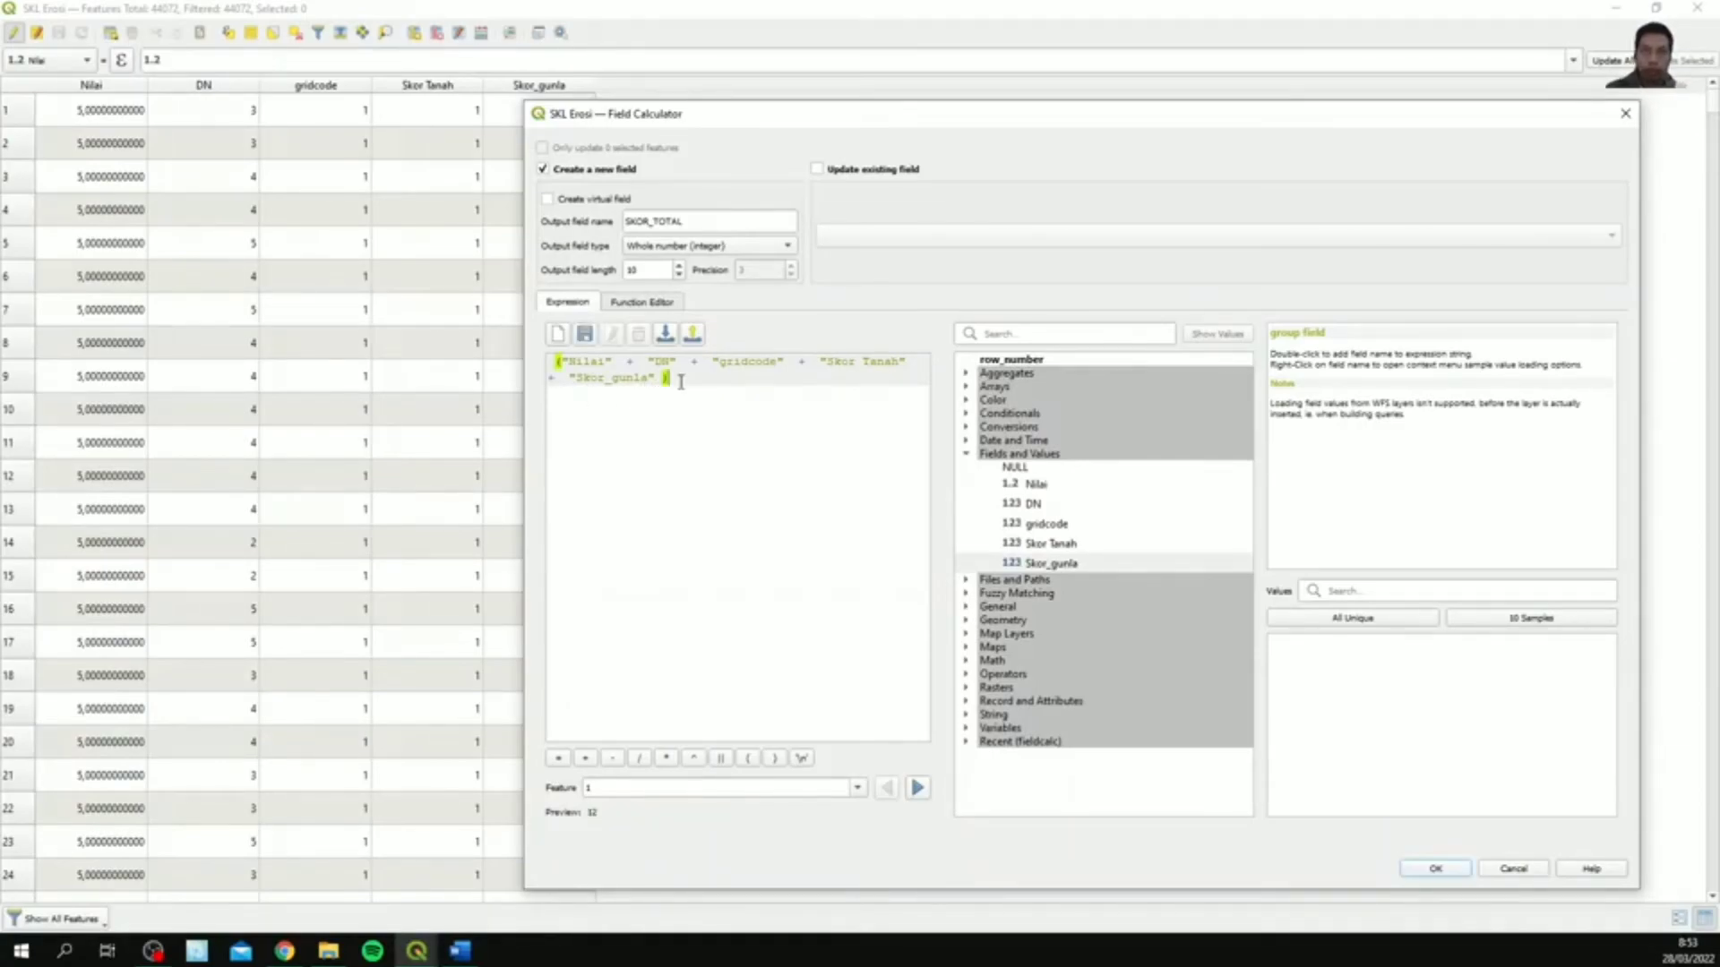
text(/5)
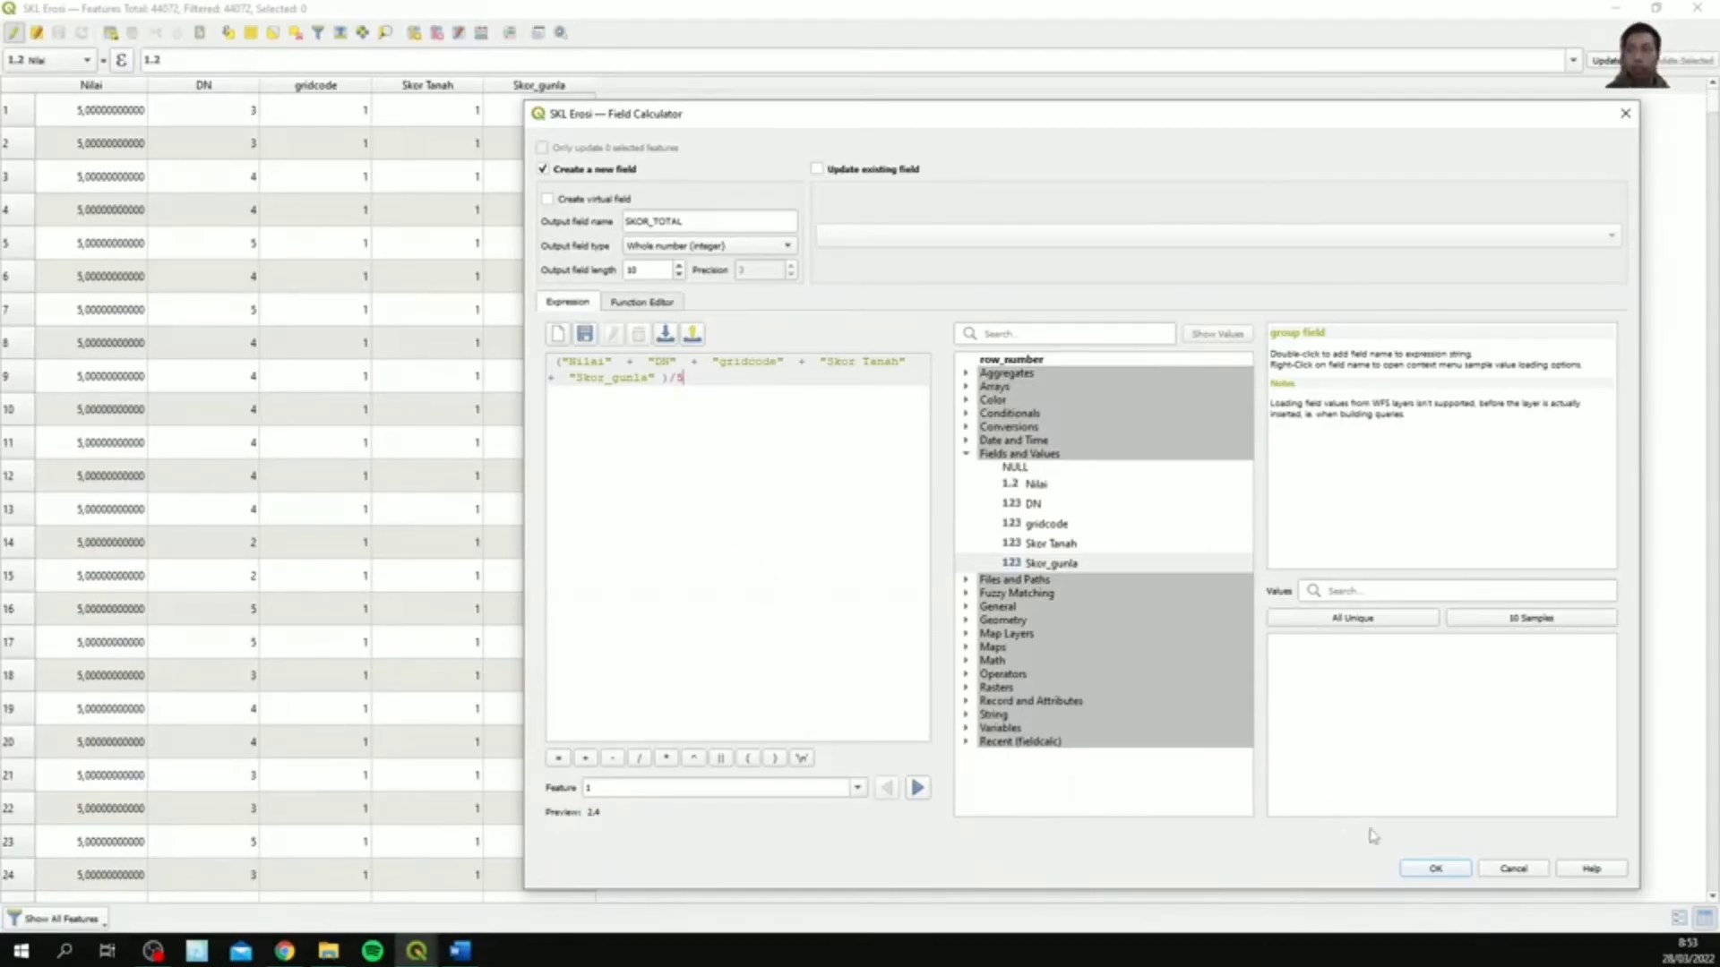
click(1435, 869)
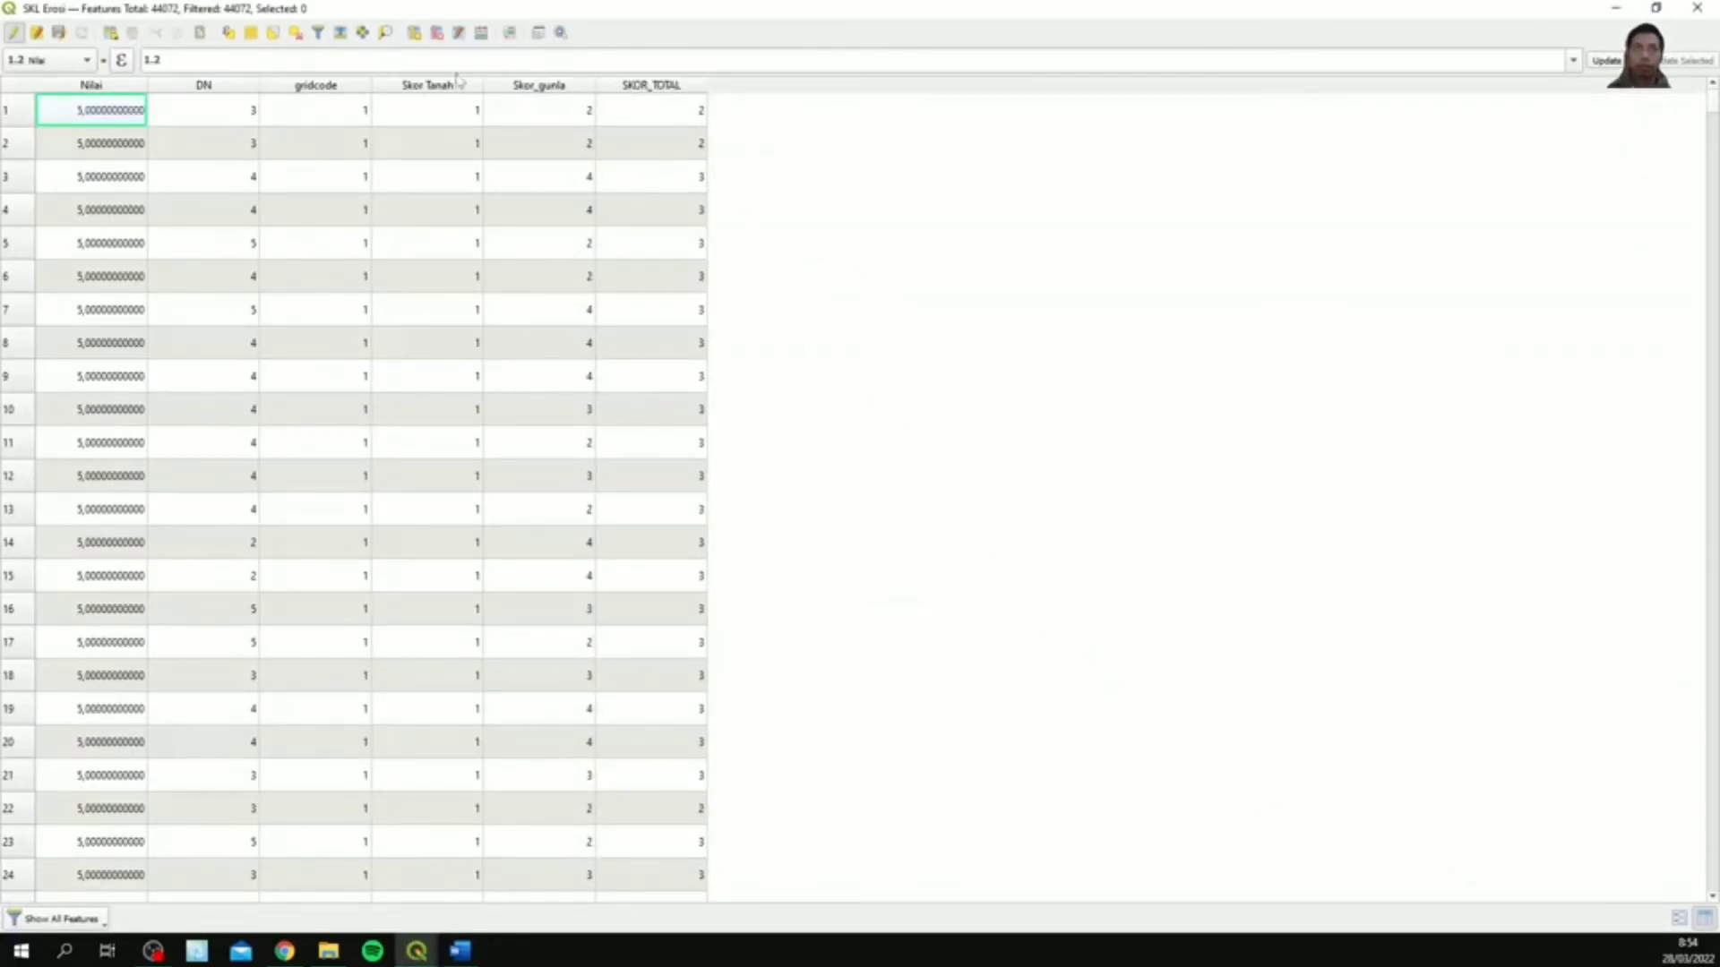
click(692, 86)
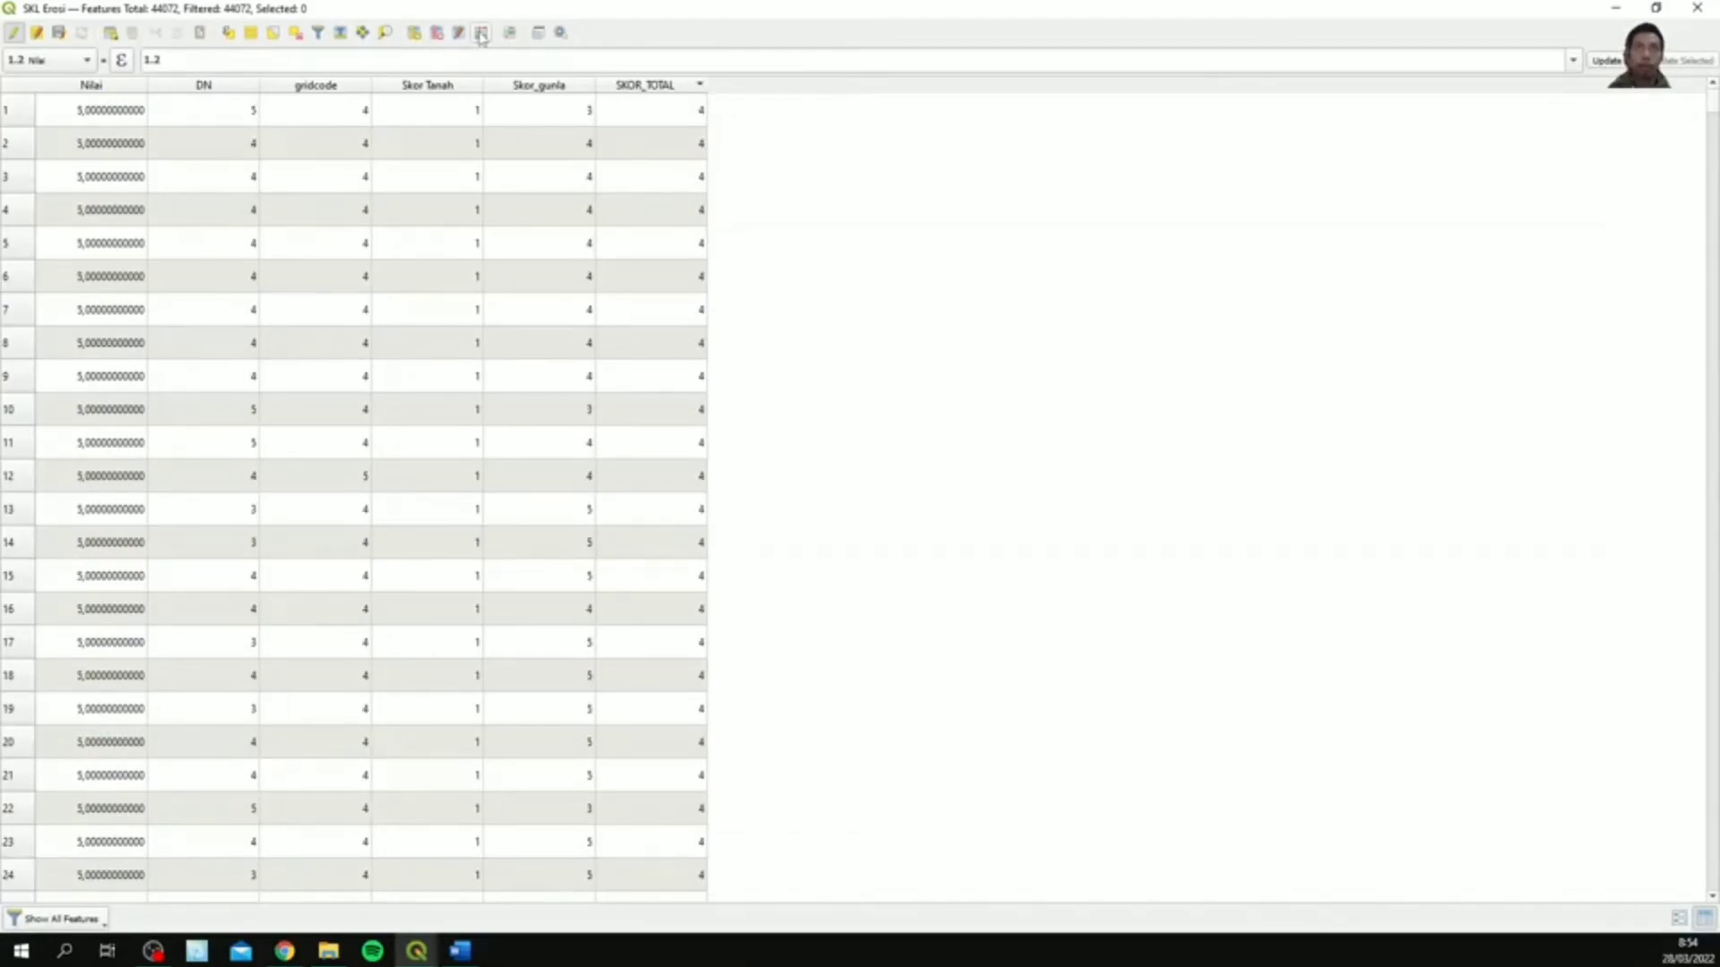
scroll(780, 461, up, 3)
- Start adding a new field to the SKL Erosi attribute table and name it SKL
click(414, 33)
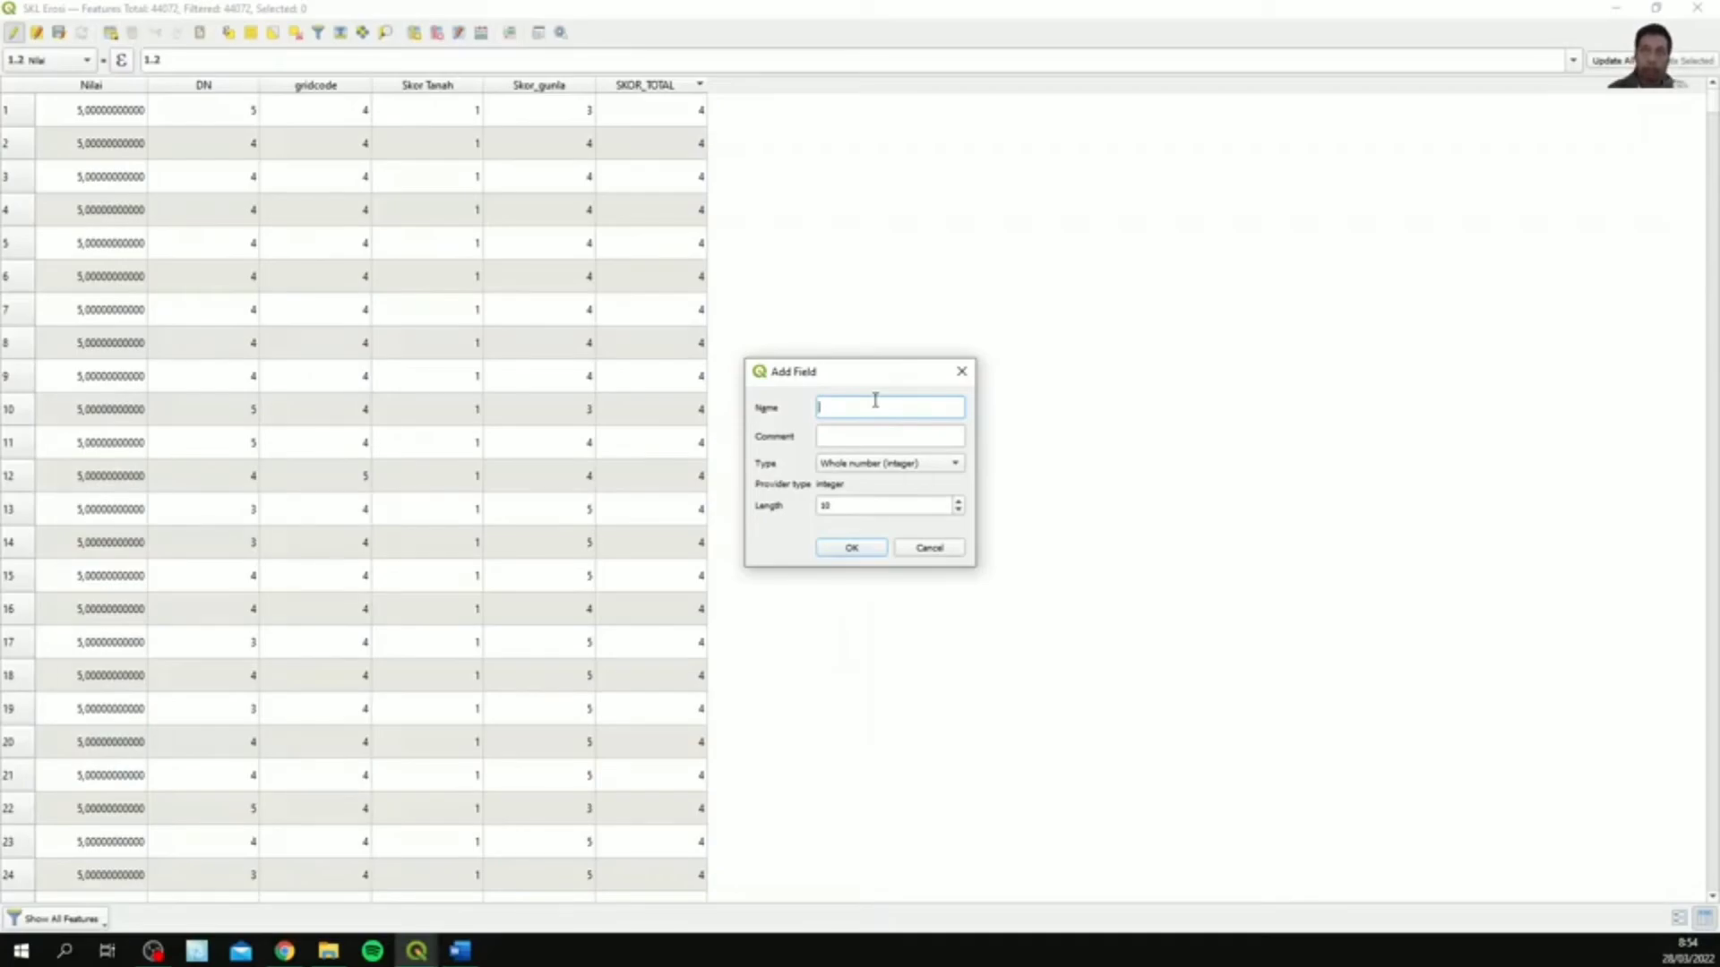
click(914, 466)
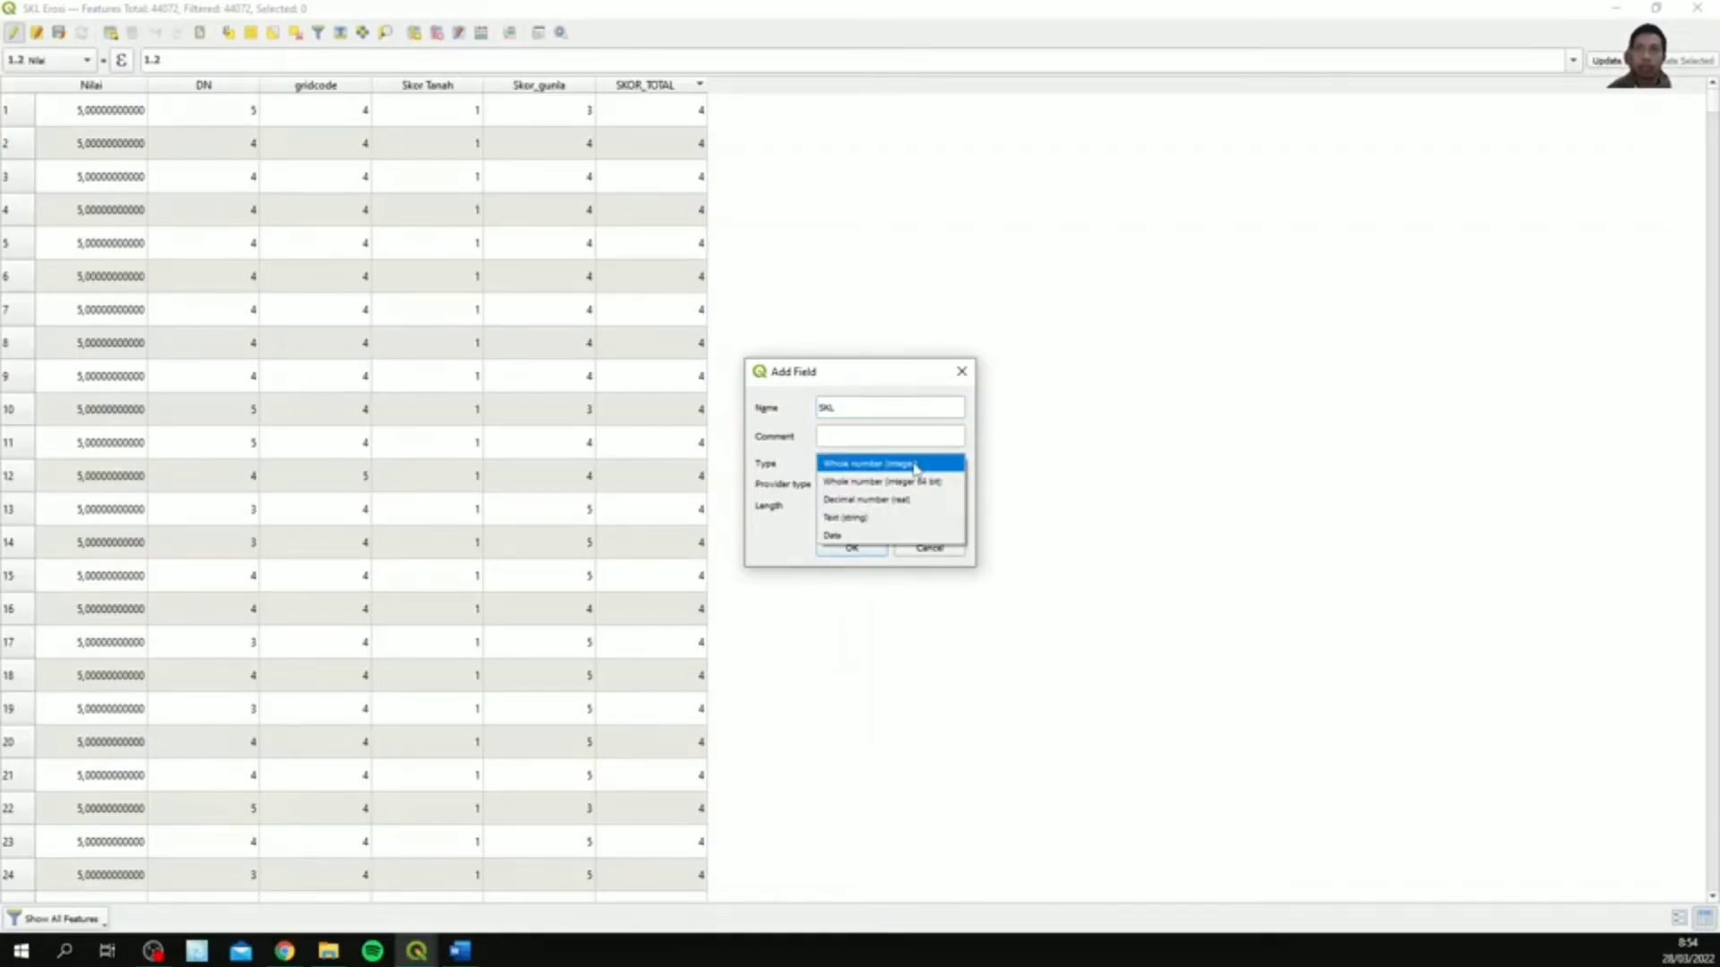
click(867, 407)
drag(855, 408, 811, 414)
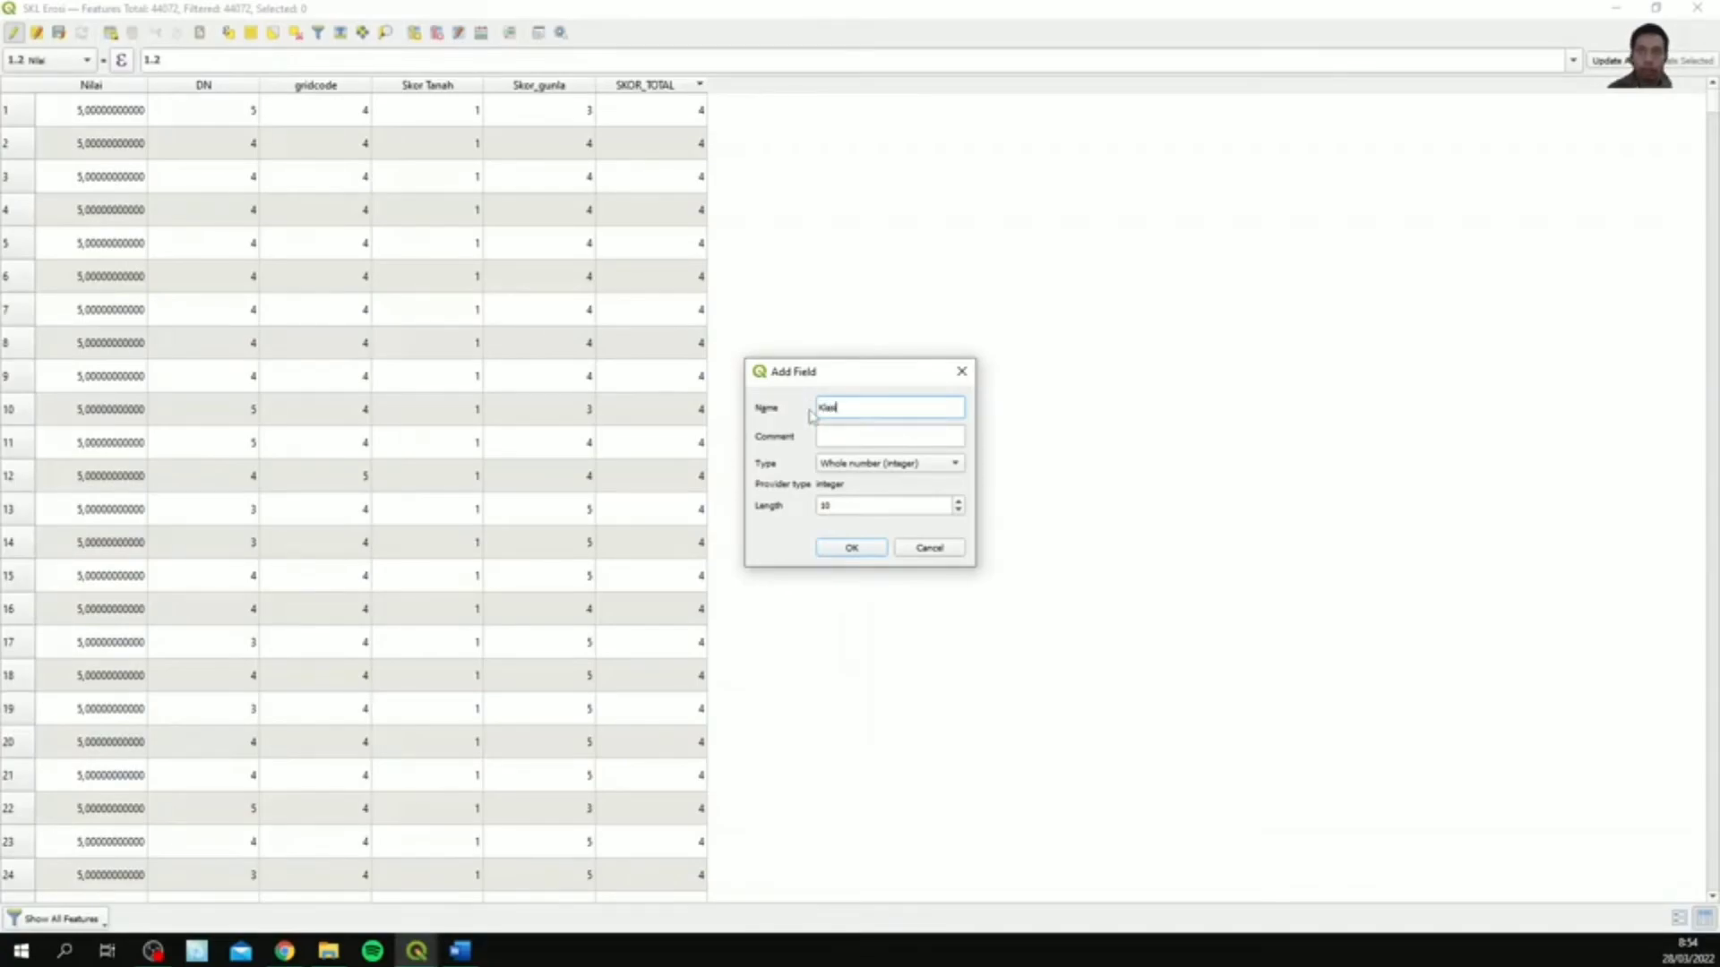
text(Klasifikasi)
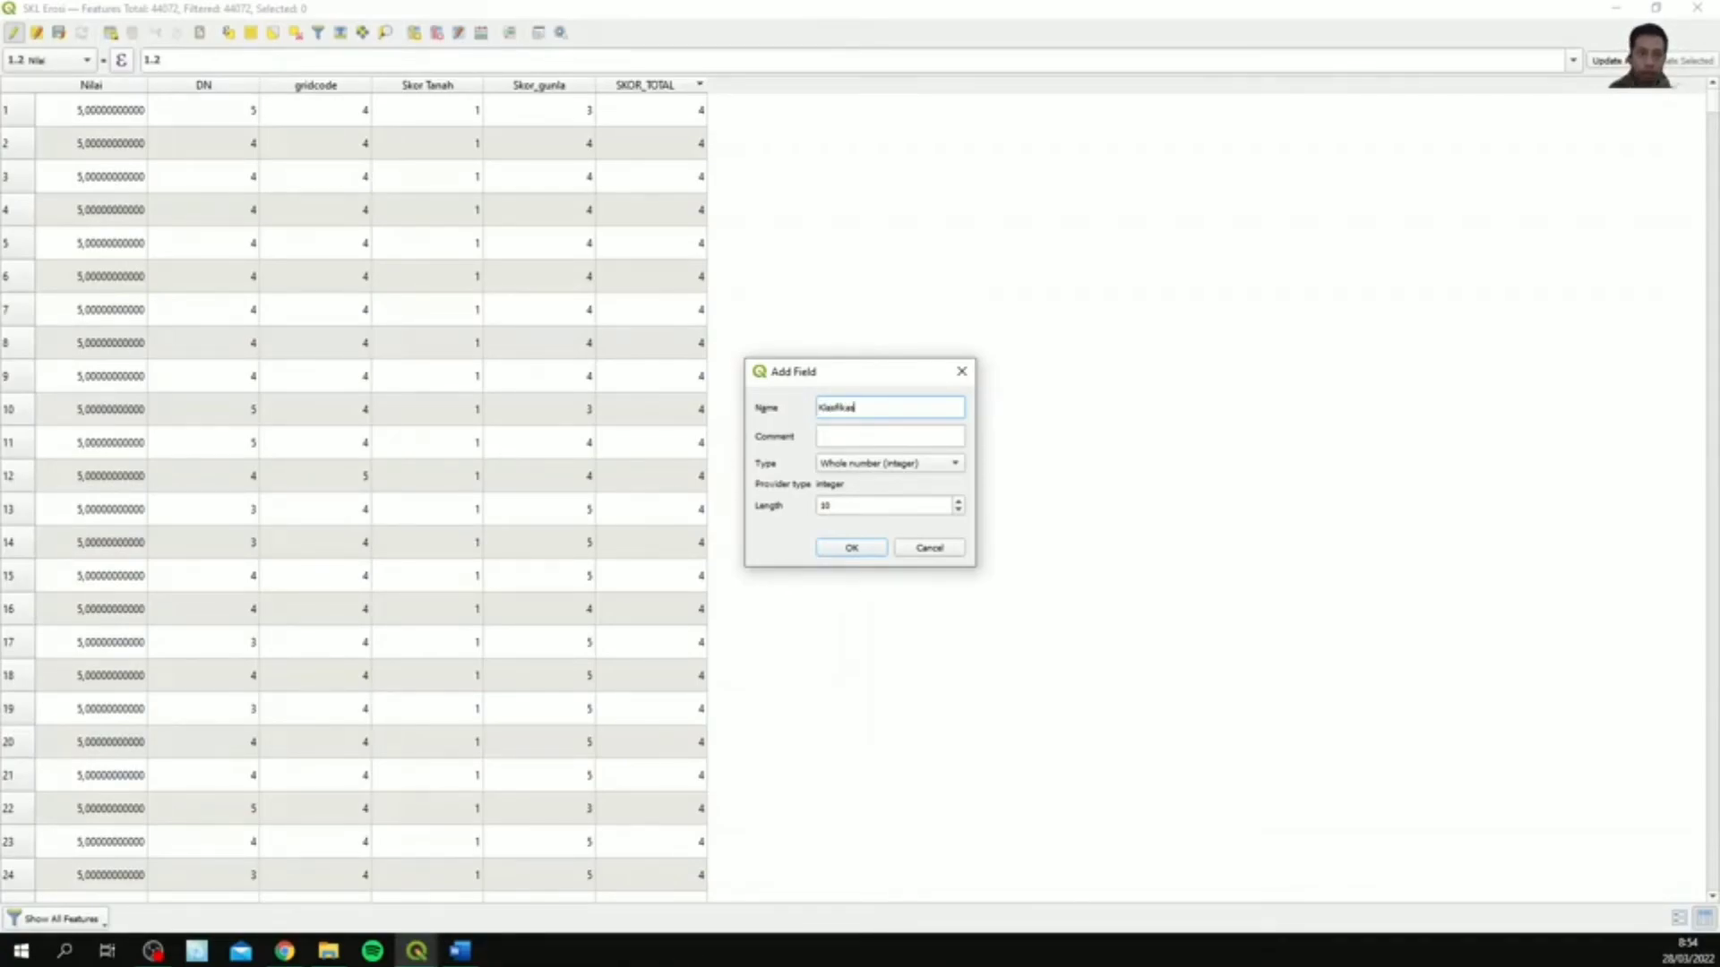
key(alt+Tab)
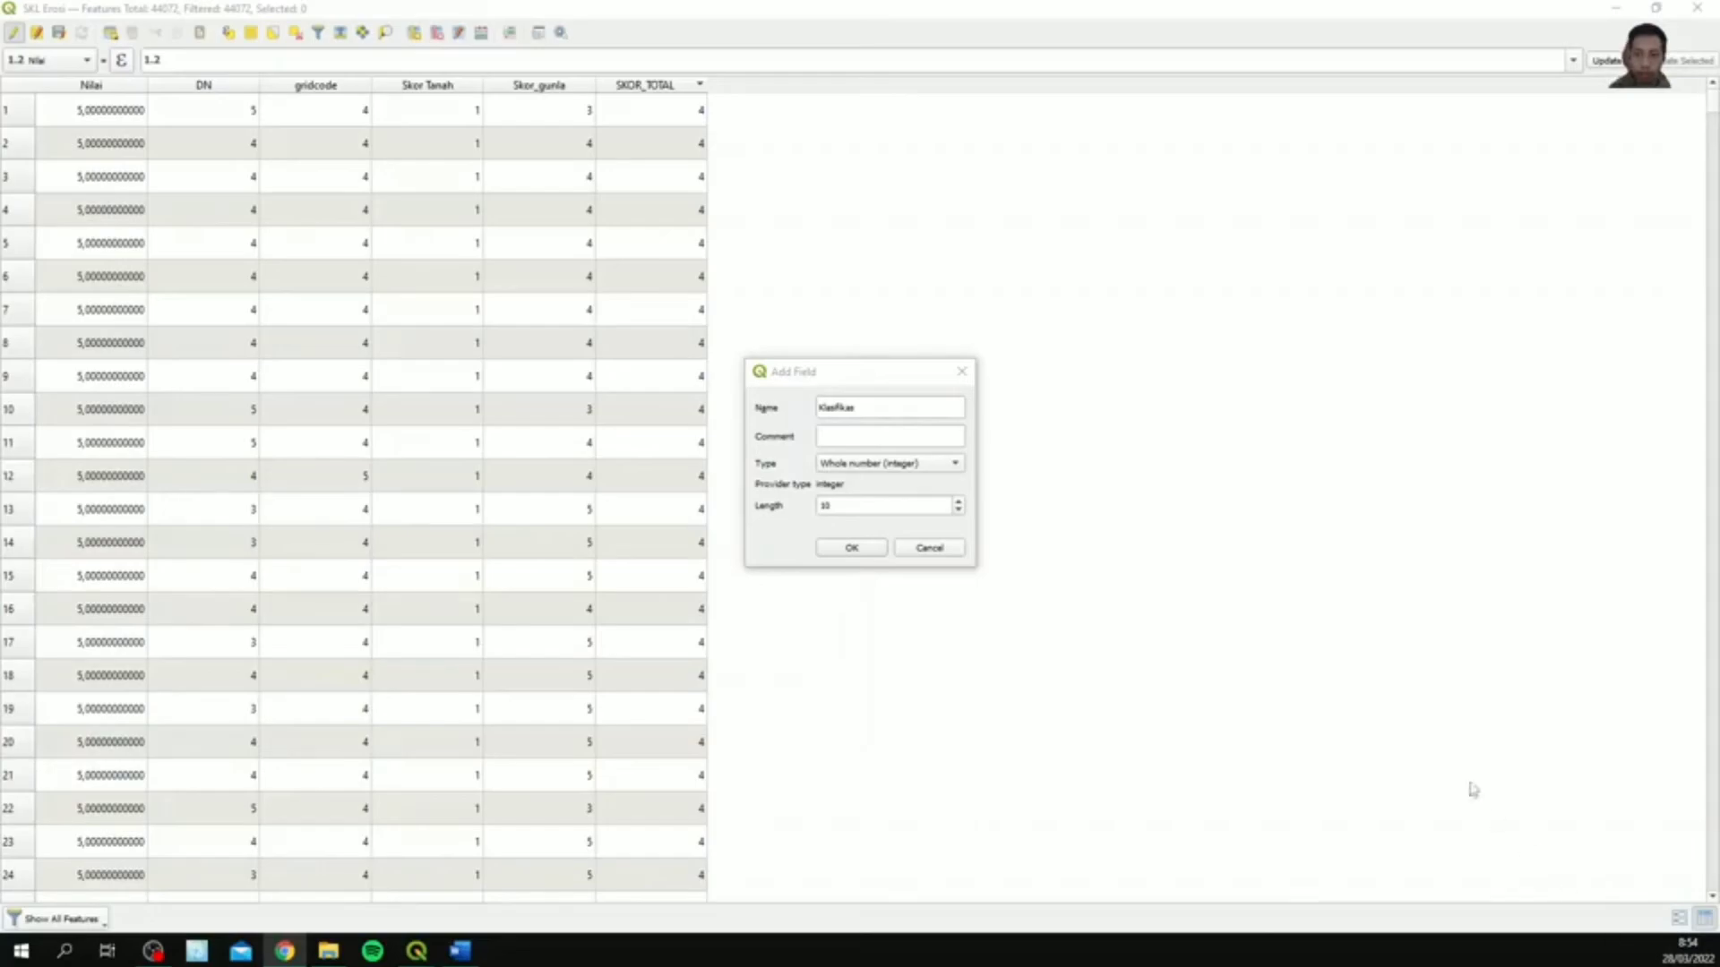
- Name the new field SKL, make it Text (string) with a length of 50 and create it
drag(865, 405, 813, 405)
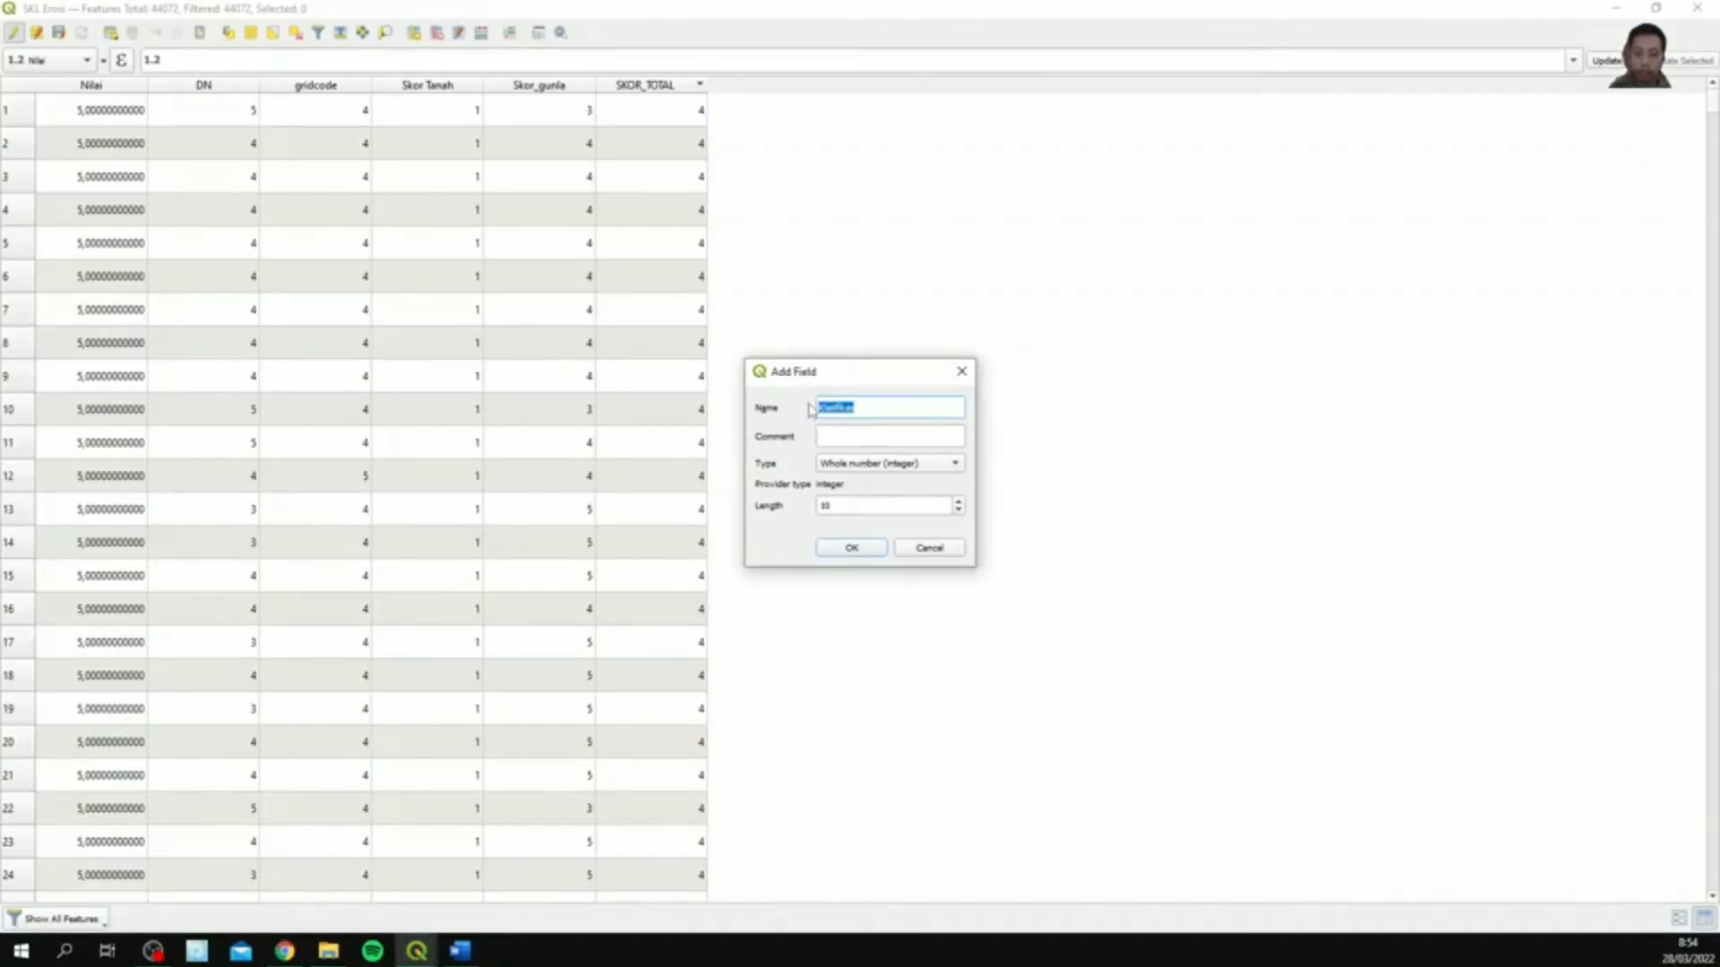
text(SKL)
click(860, 463)
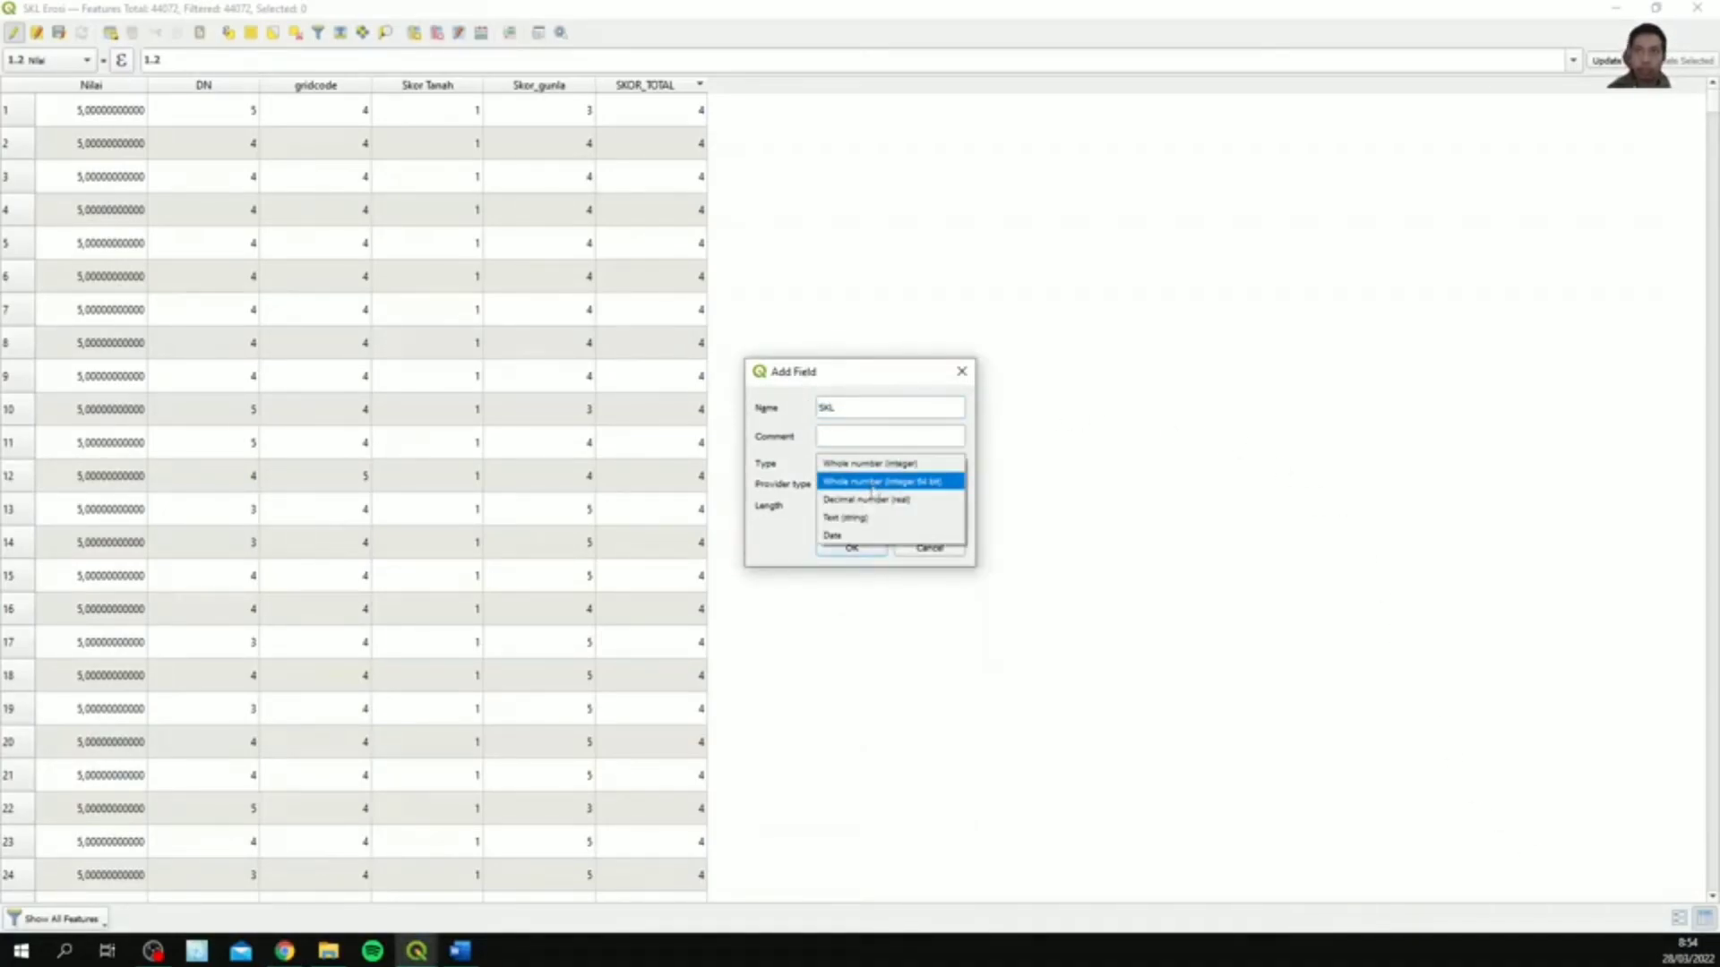
click(833, 515)
double_click(826, 506)
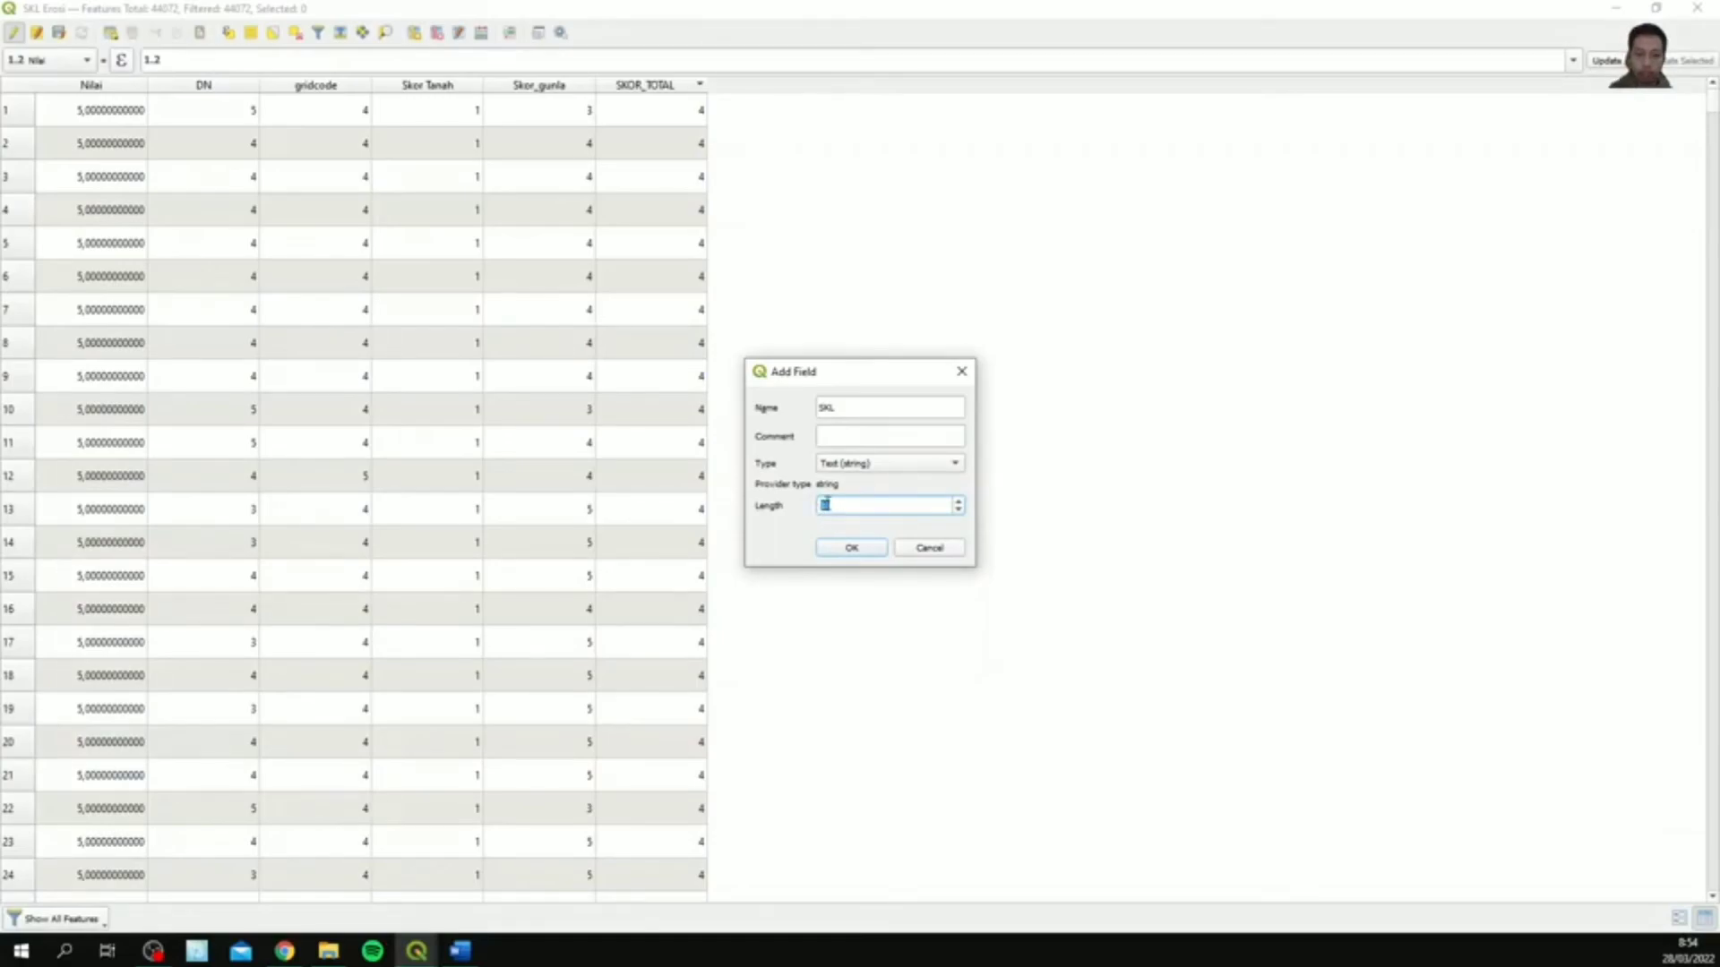
text(50)
click(865, 549)
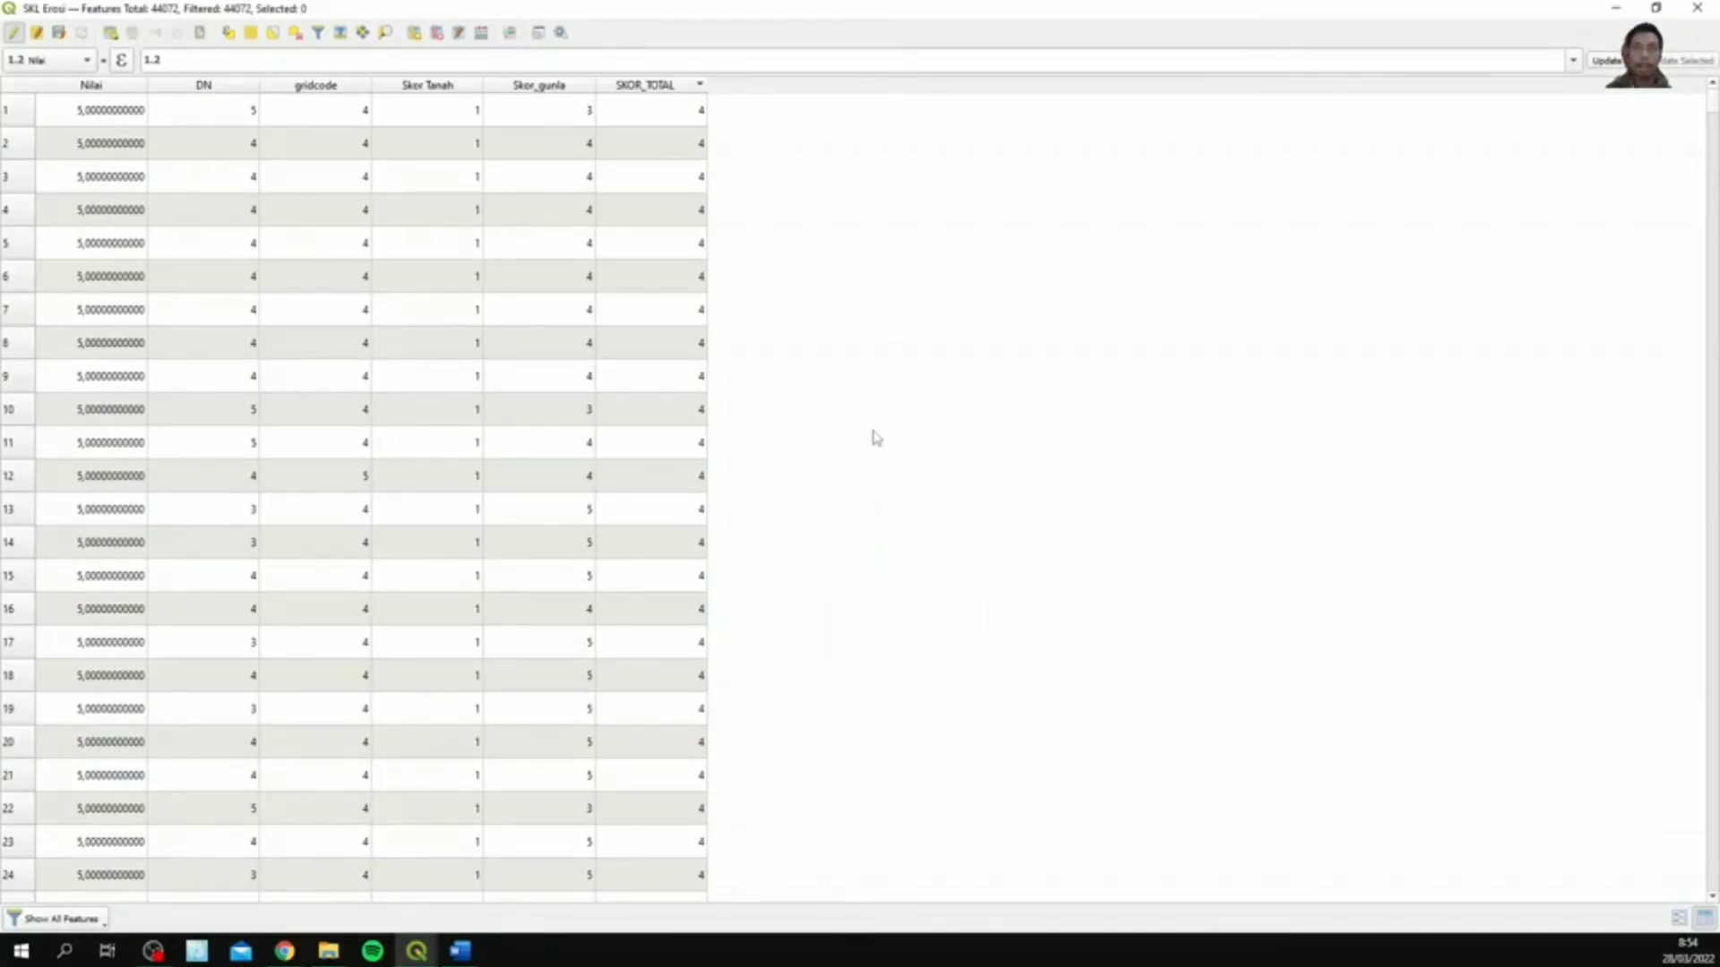
- Sort the table by SKOR_TOTAL in ascending order and select the features matching "SKOR_TOTAL" = 1
click(696, 86)
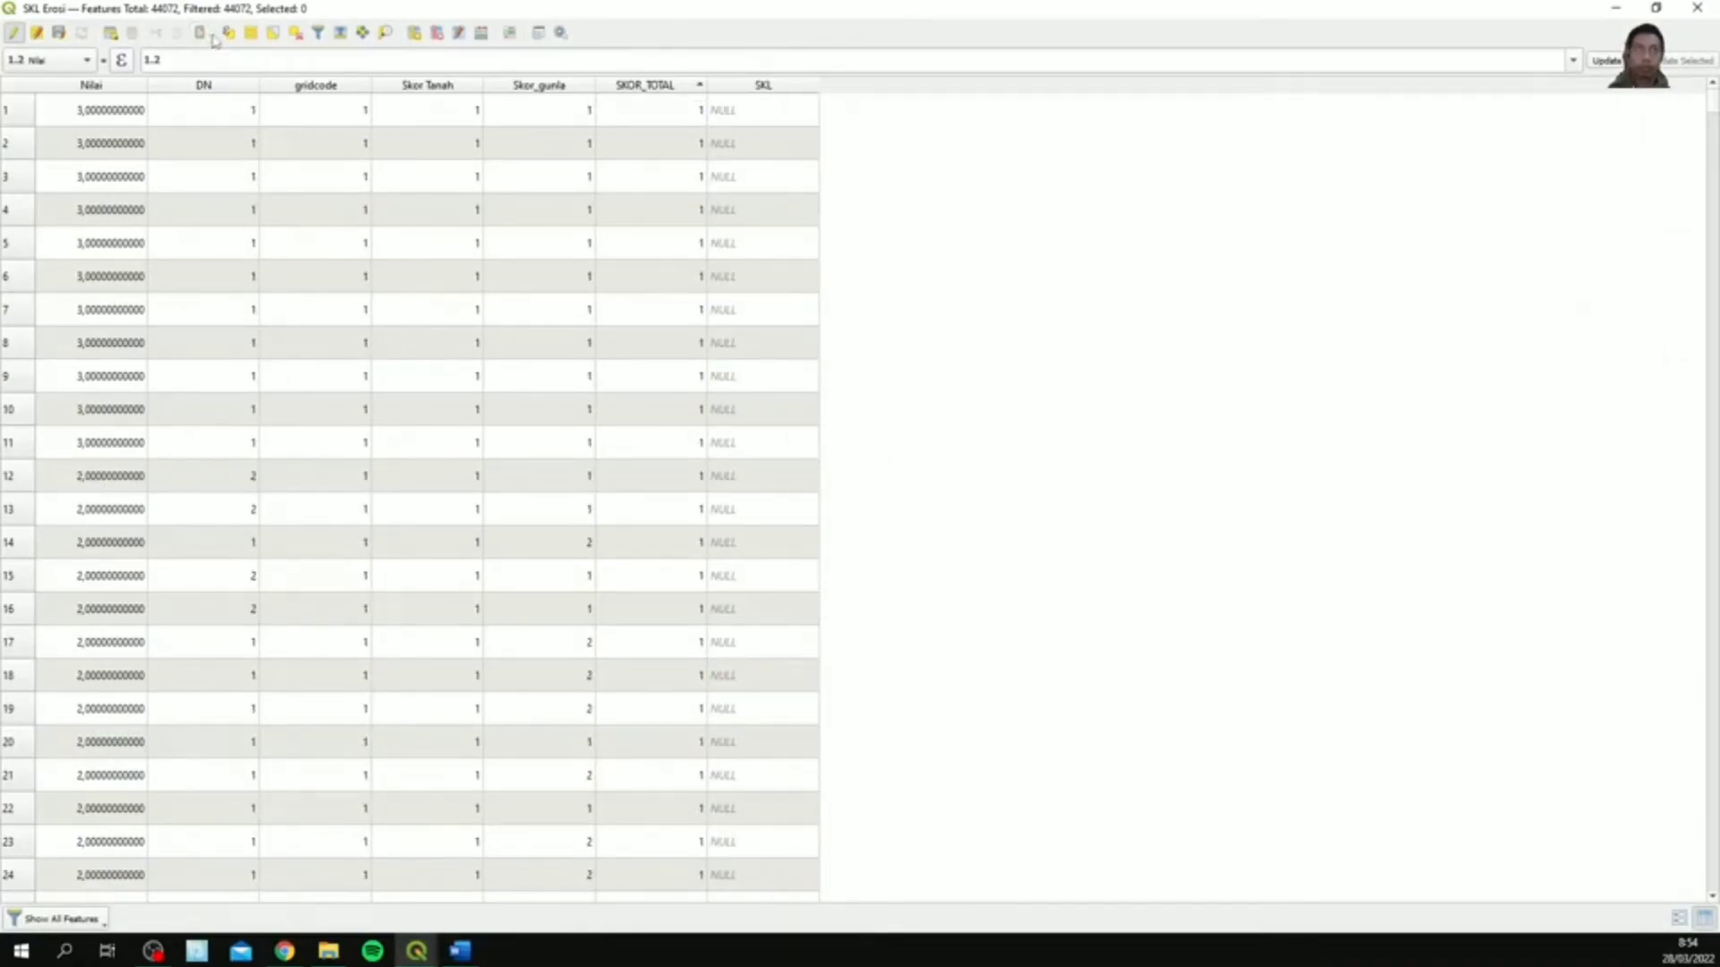
click(229, 33)
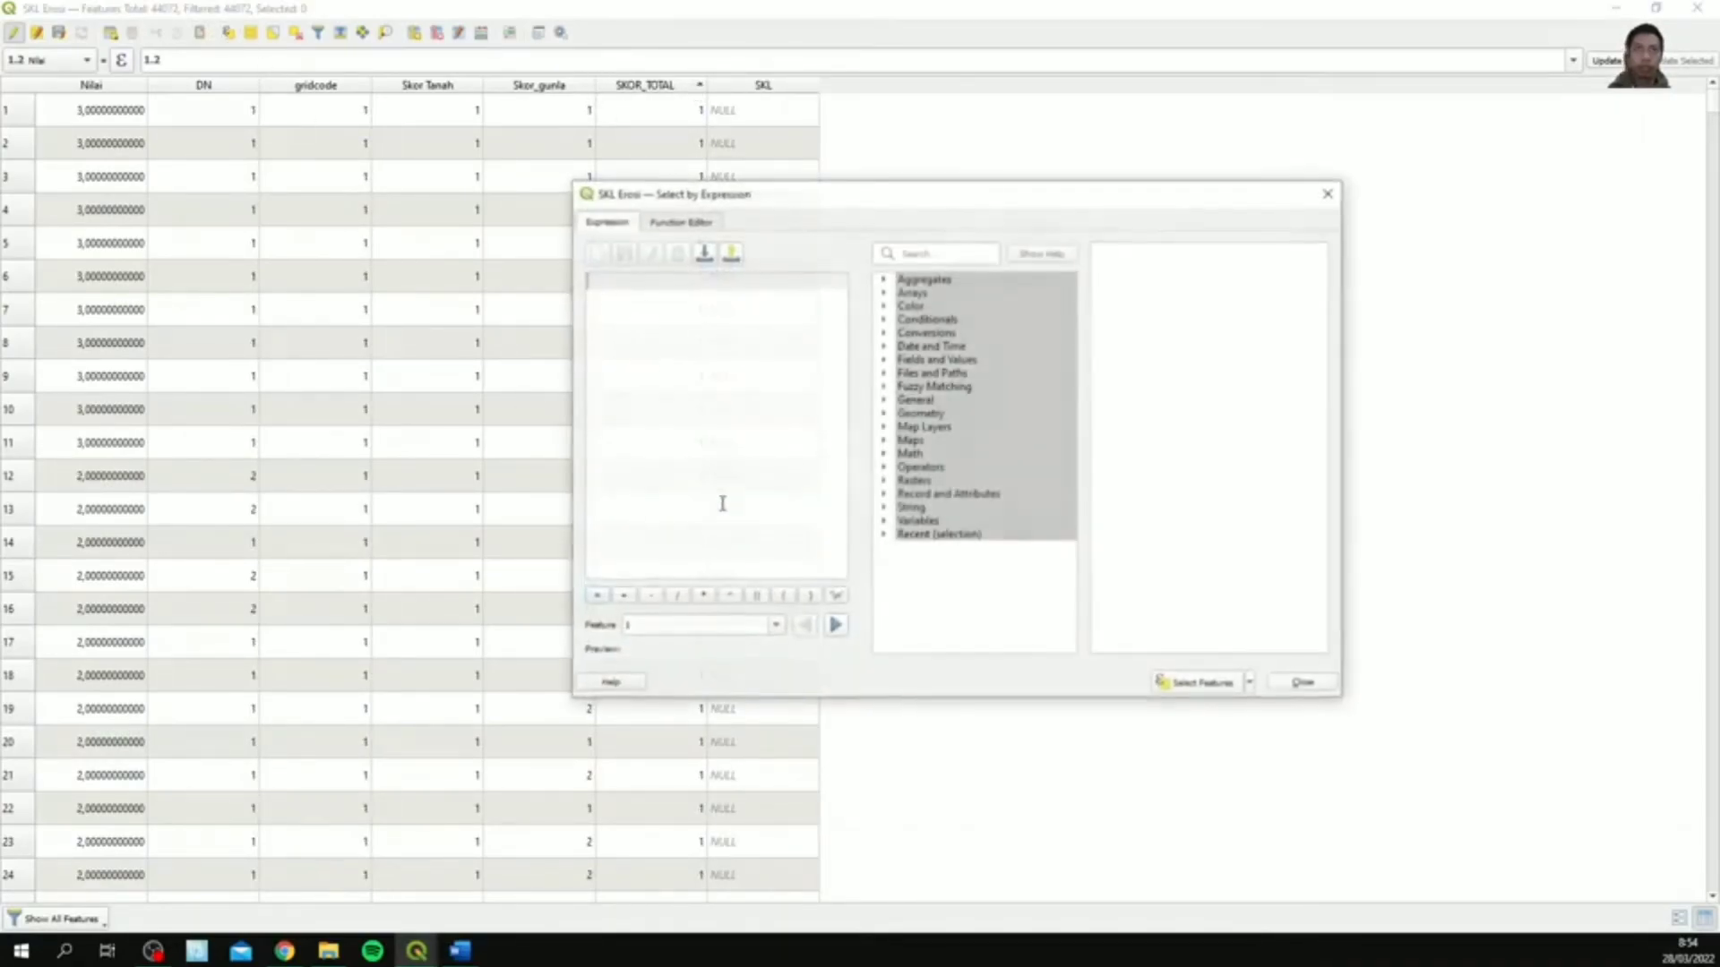
click(883, 360)
double_click(972, 488)
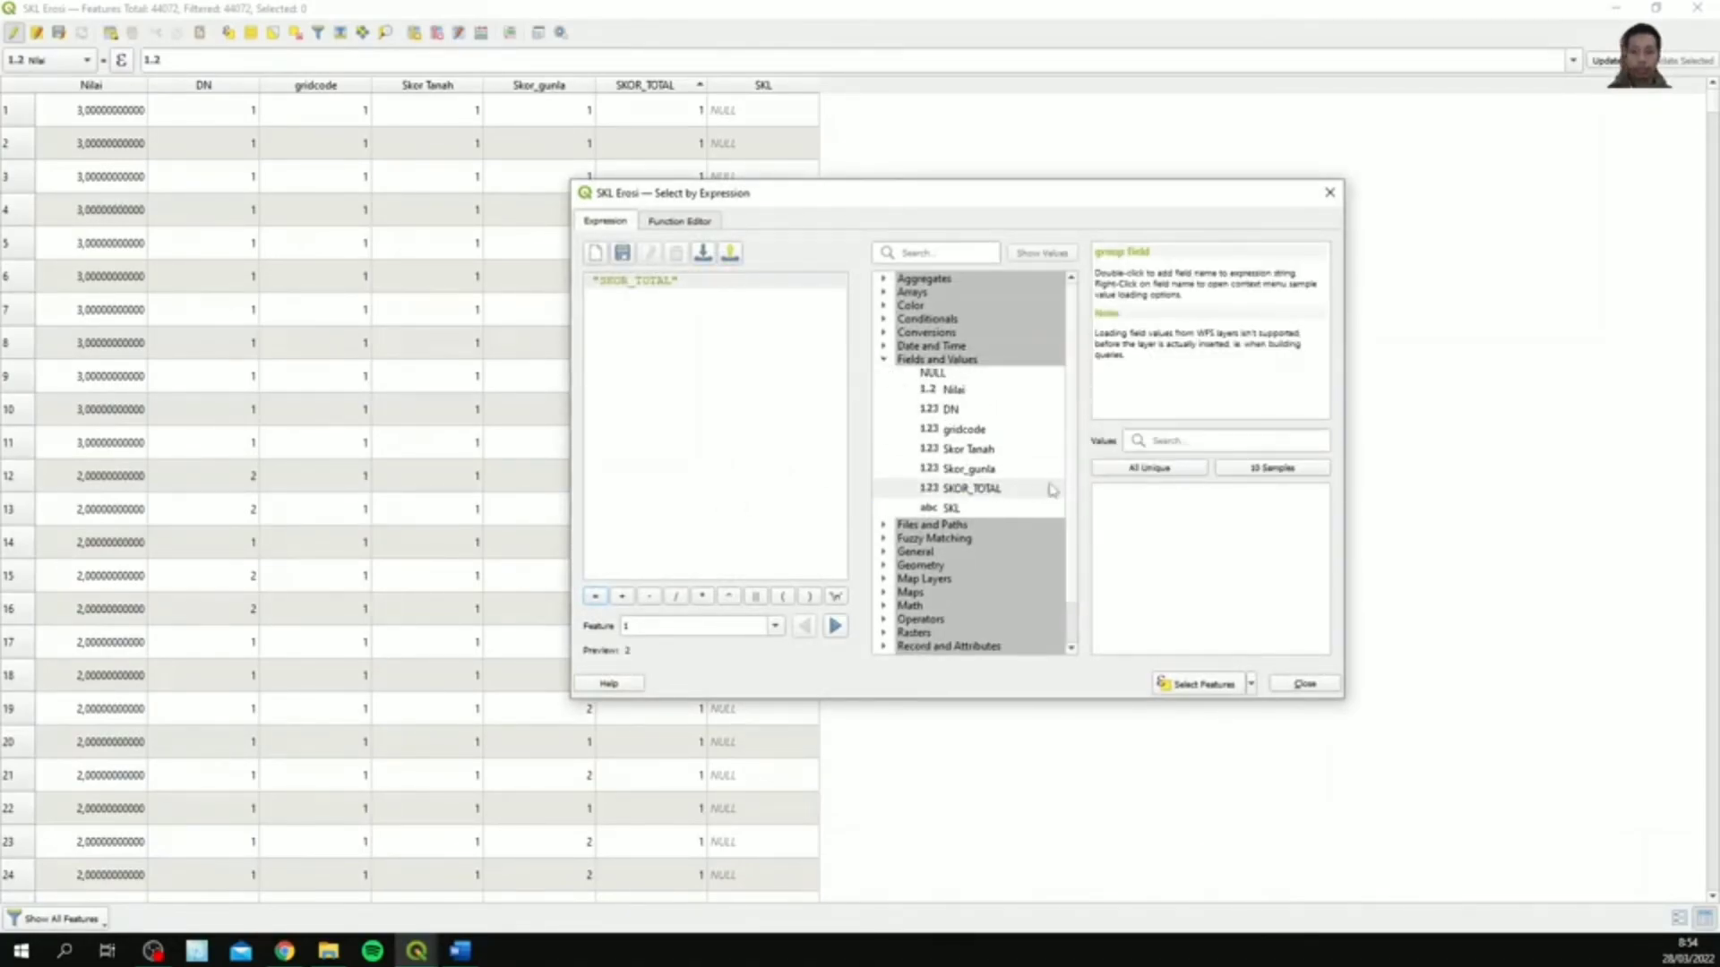
text(=)
click(1150, 467)
double_click(1098, 491)
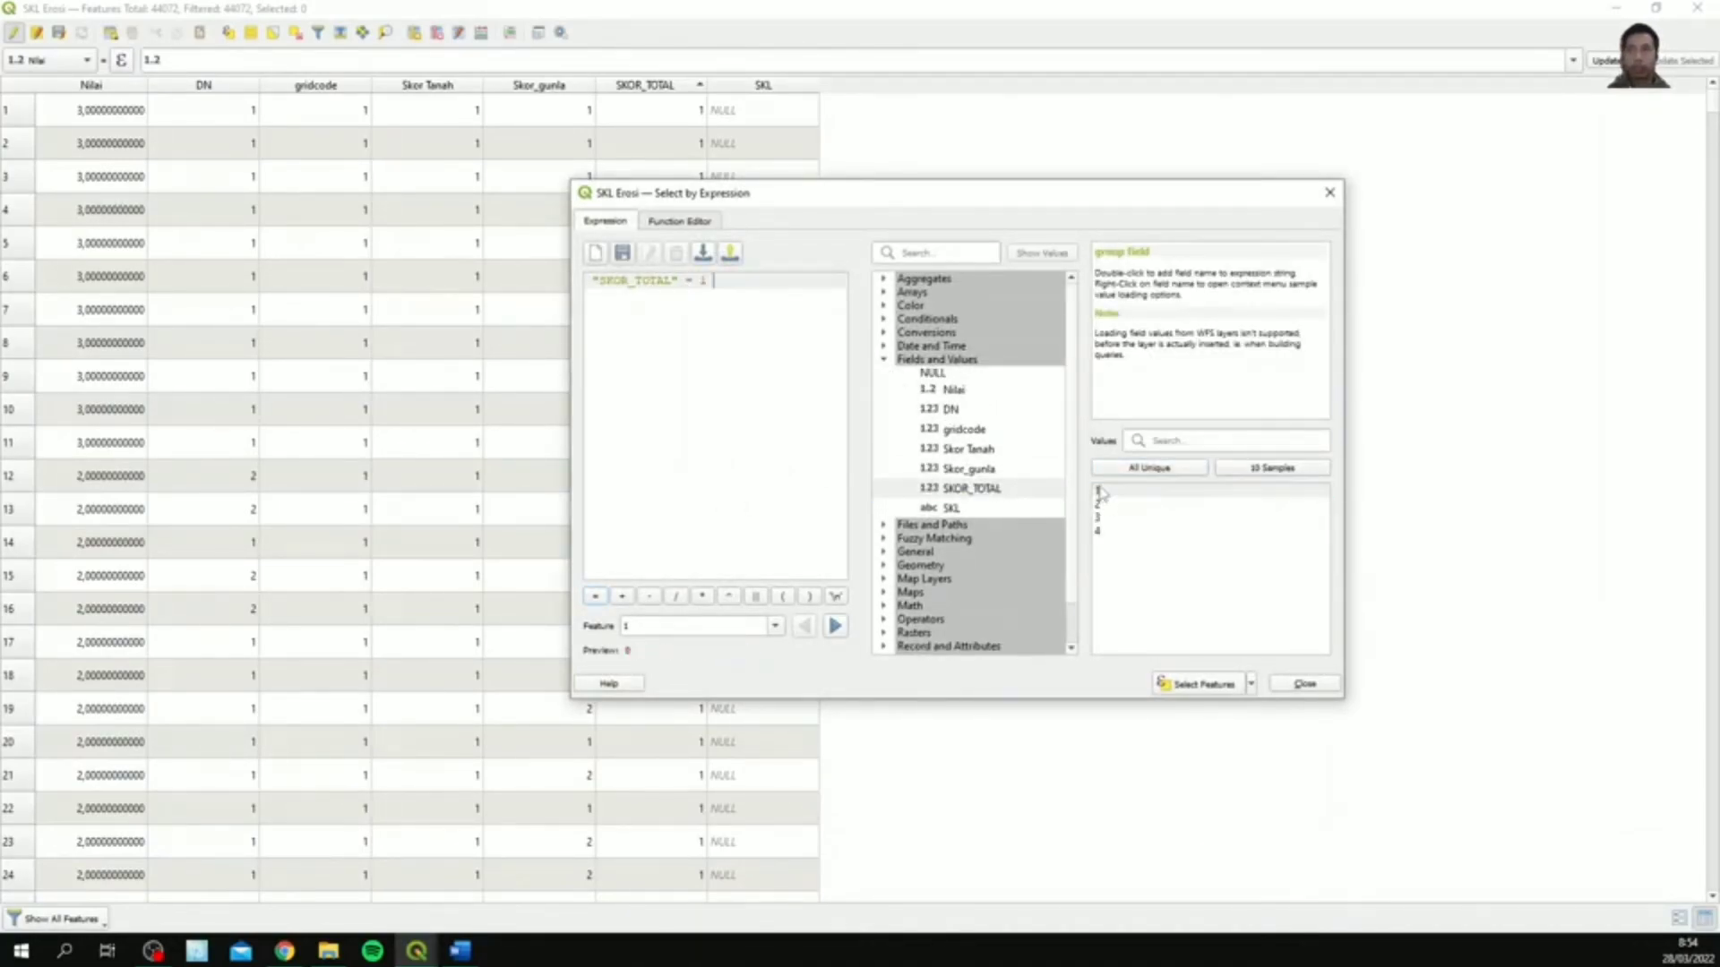
click(1185, 686)
key(Escape)
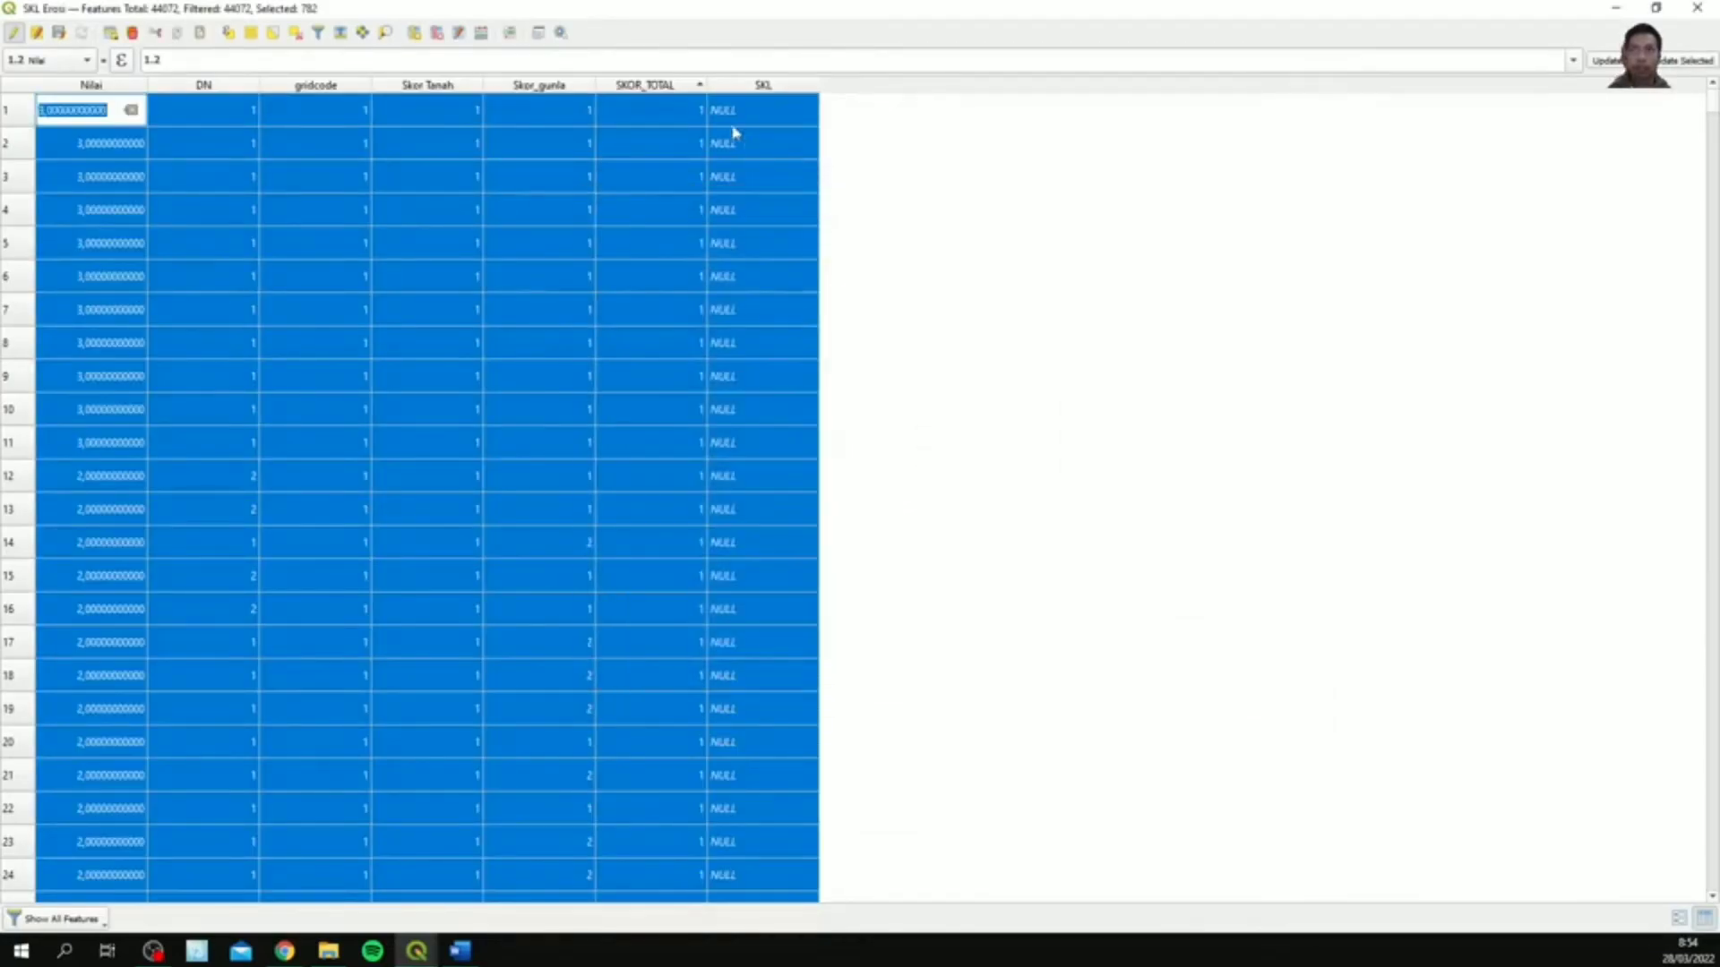
- Update the existing SKL field of the selected features to 'Erosi Tinggi' with the field calculator
click(481, 33)
click(817, 168)
click(855, 202)
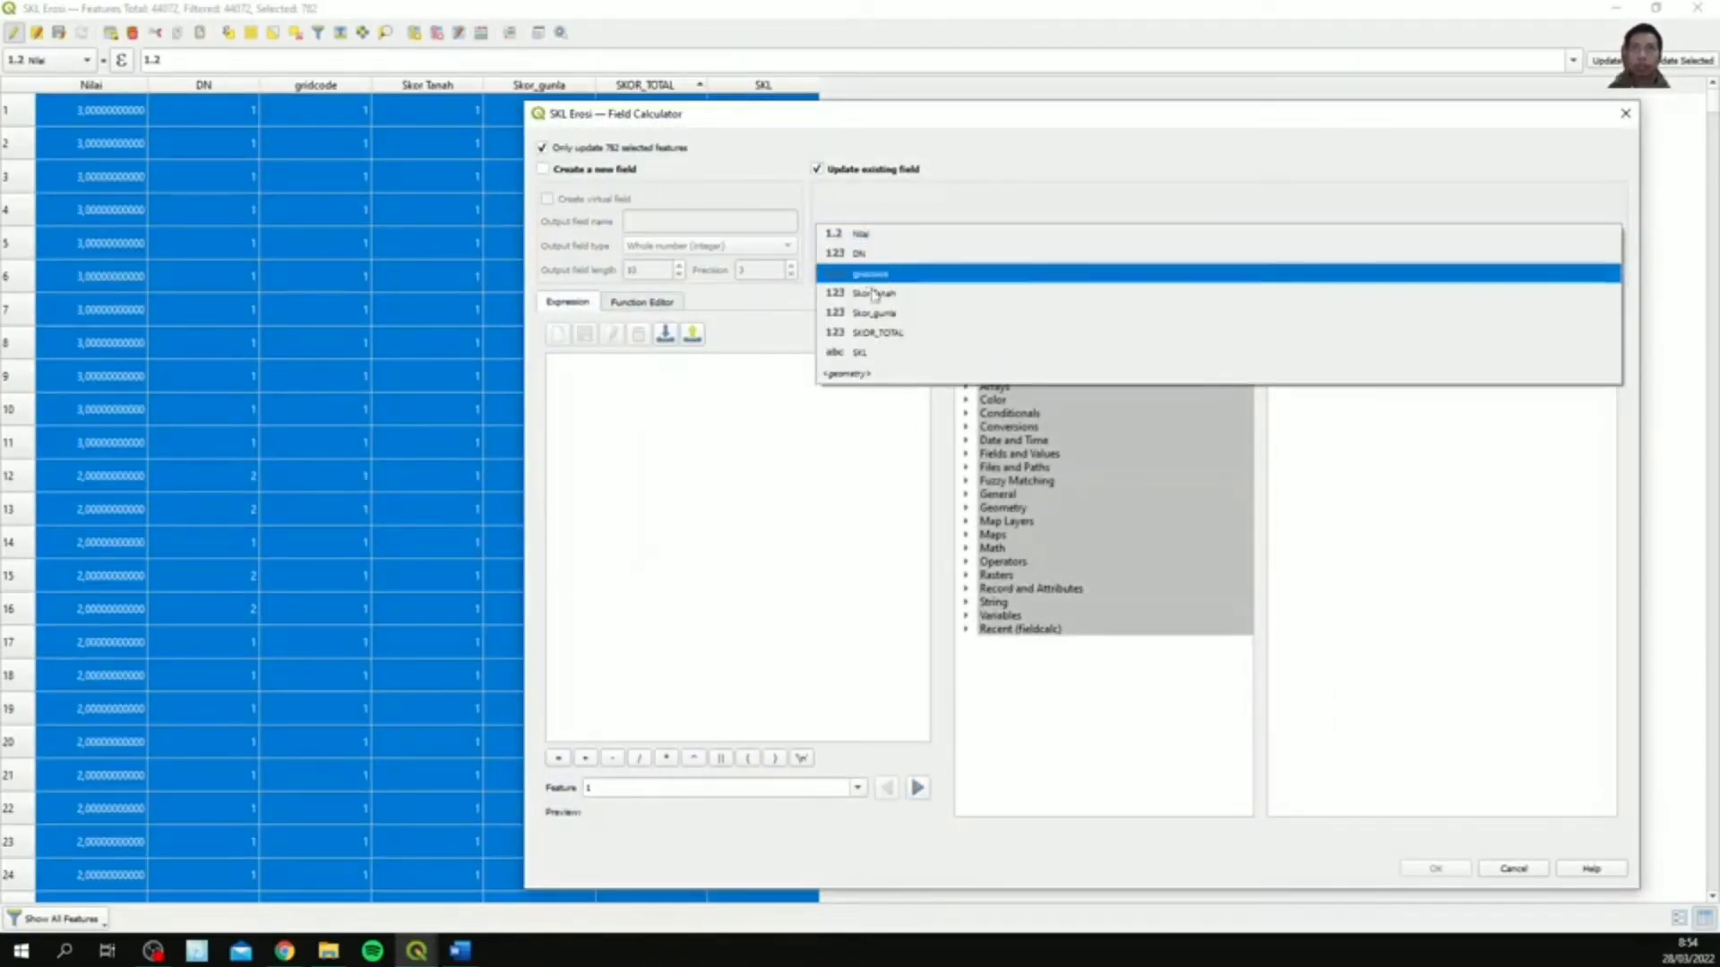
click(885, 354)
click(806, 396)
text(")
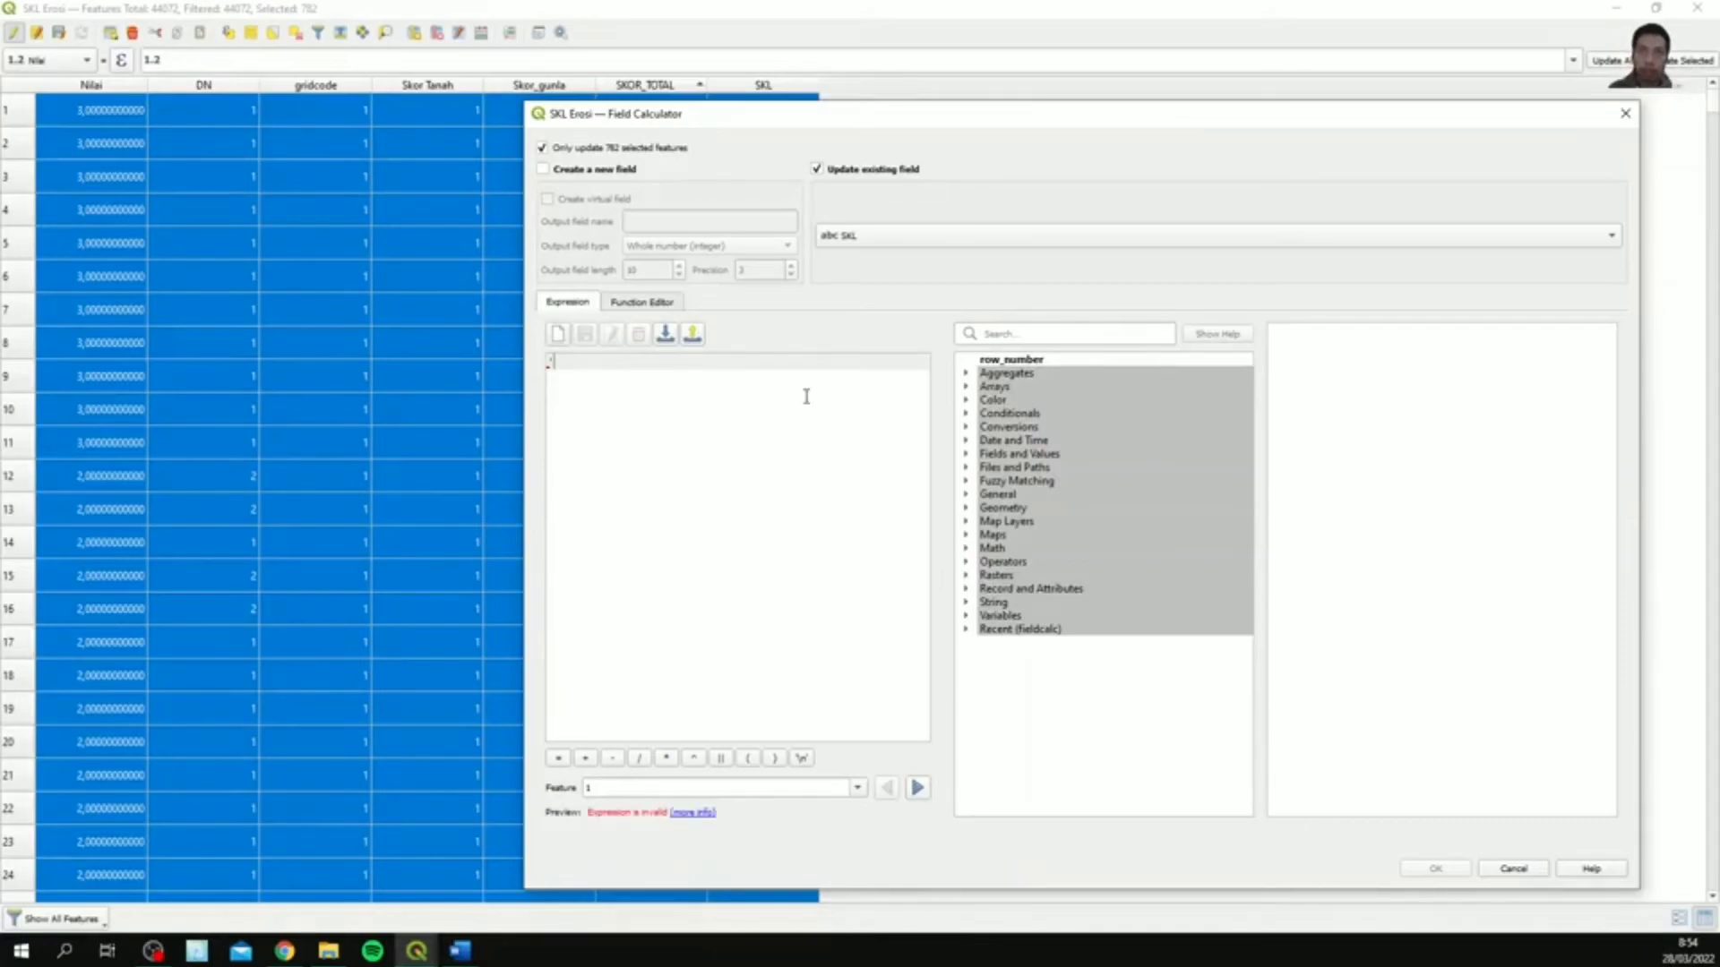
text(Erosi)
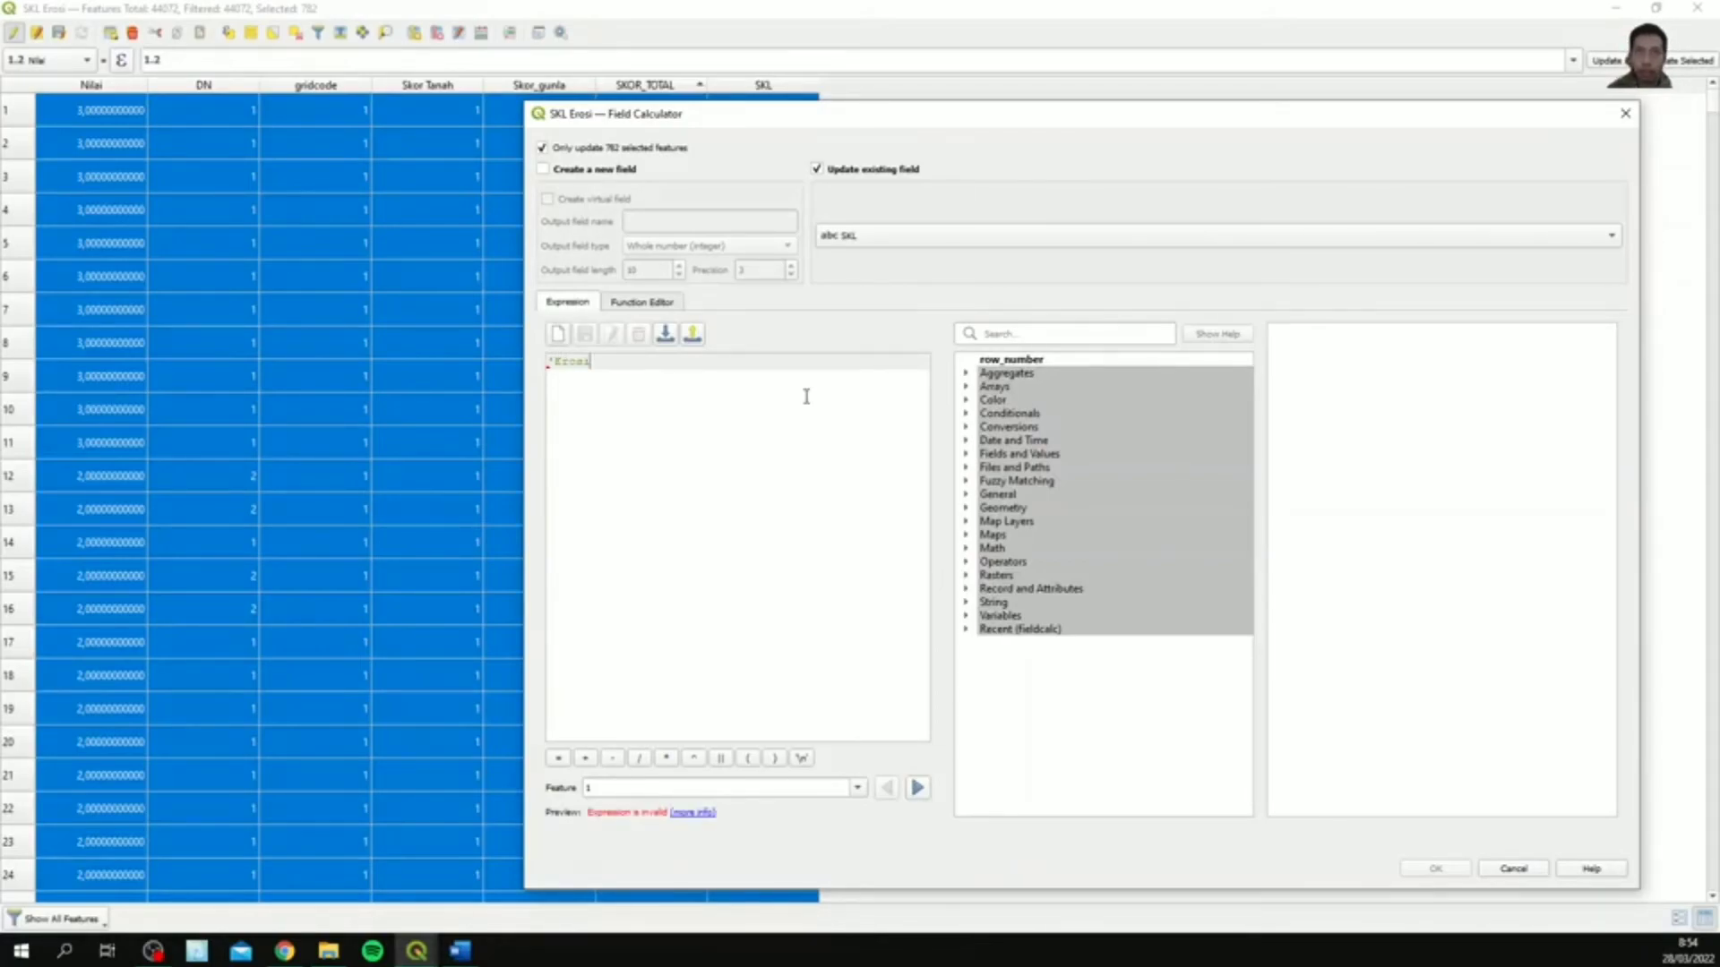
text( Tinggi')
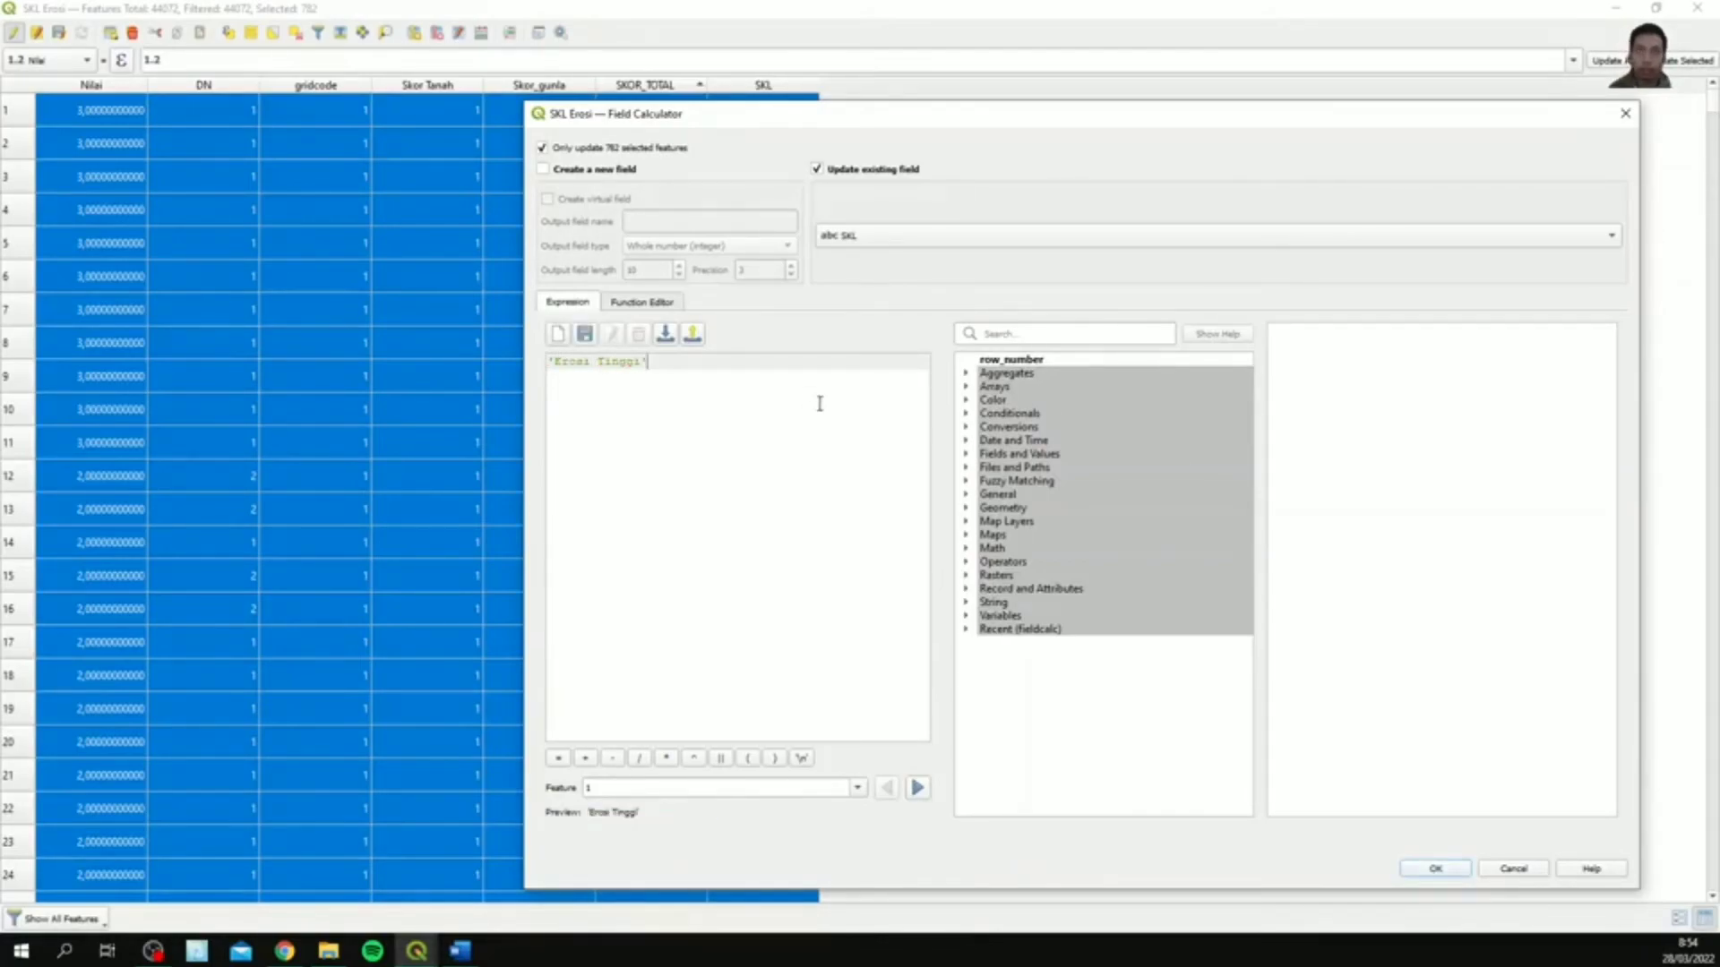
click(1456, 873)
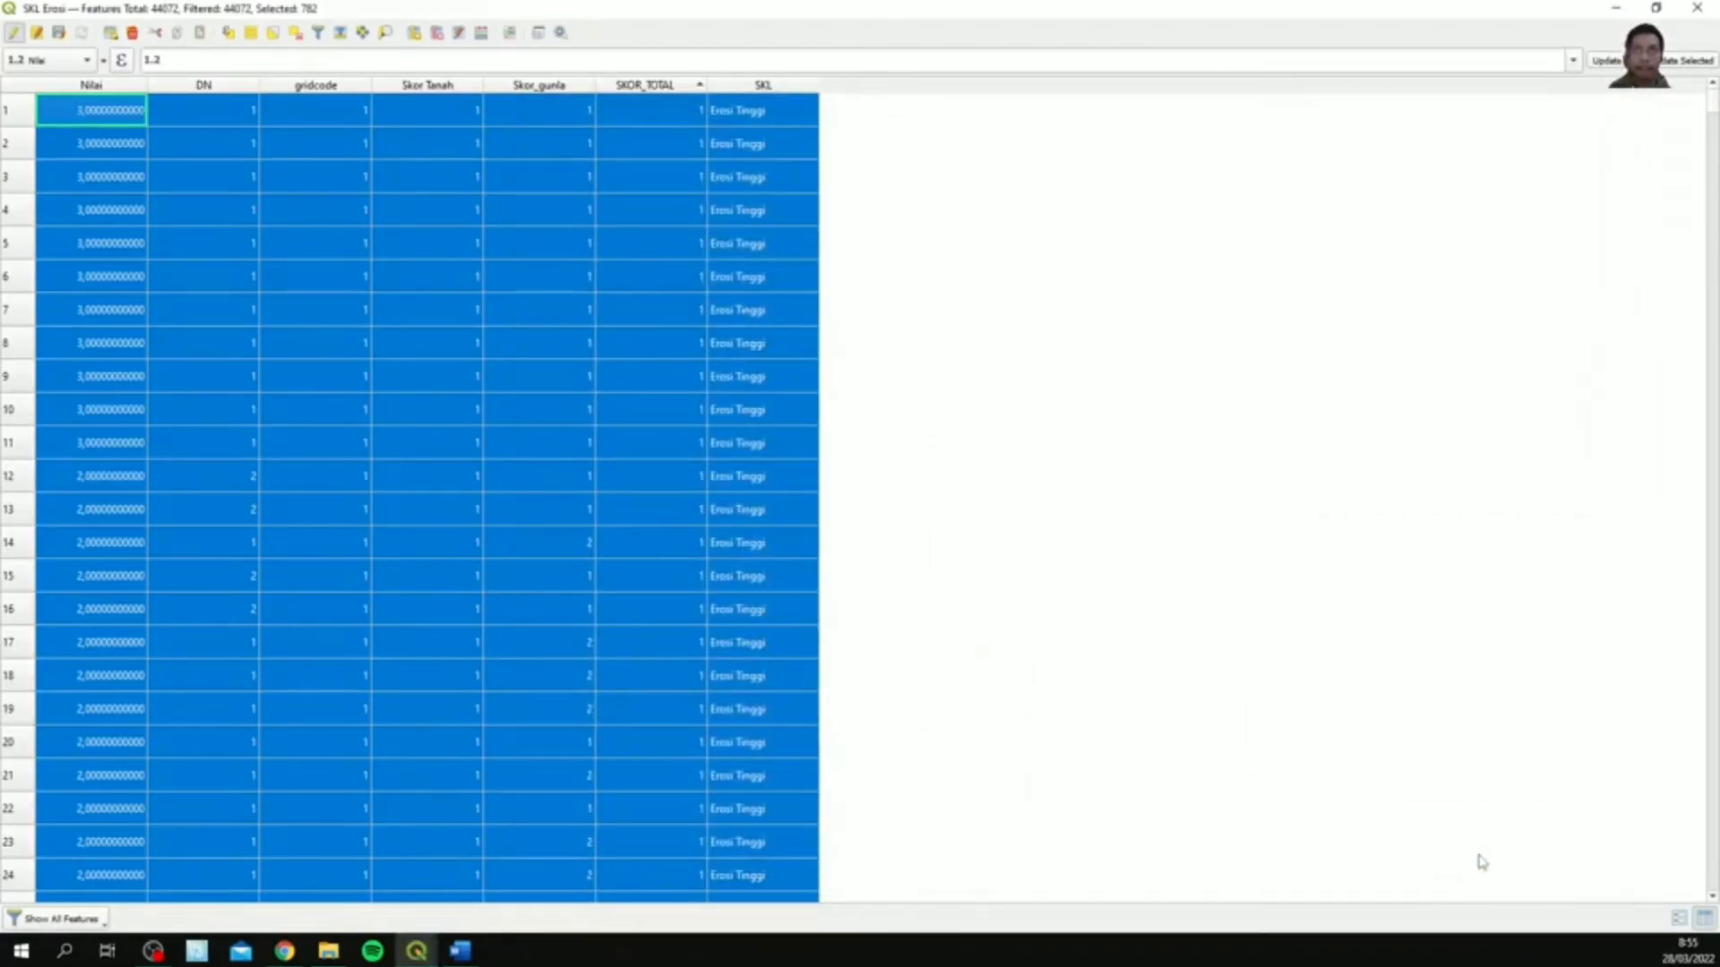
- Select the features matching the expression "SKOR_TOTAL" = 2 and close the selection dialog
click(228, 34)
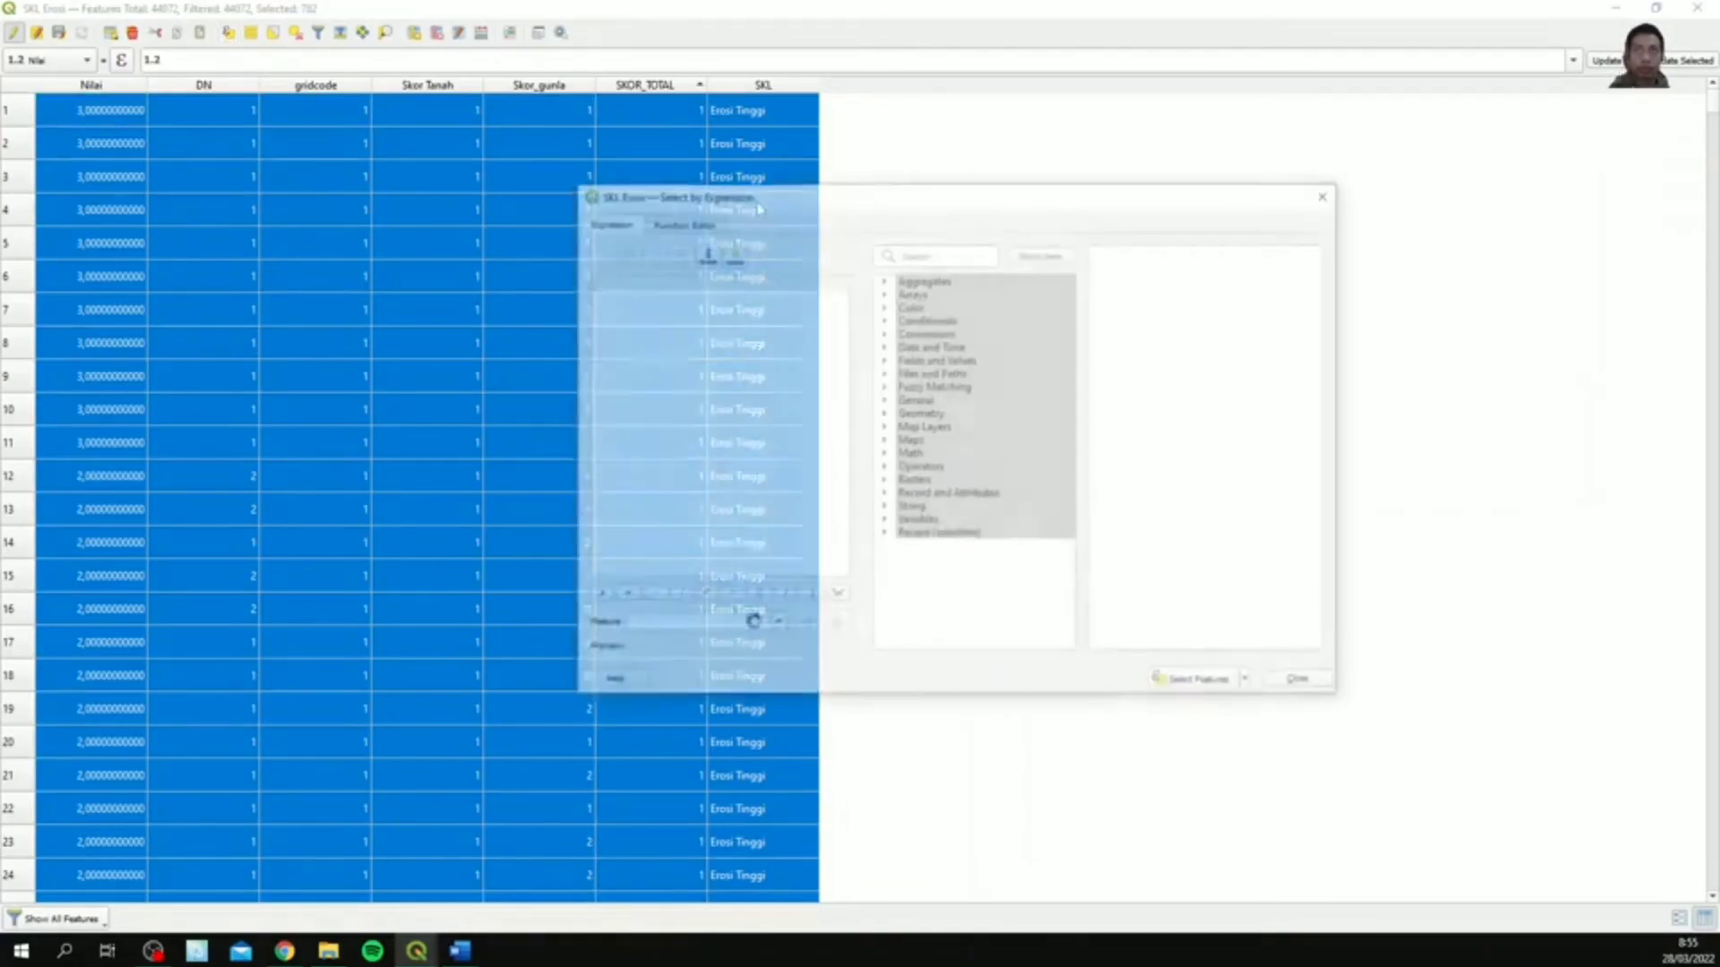
double_click(972, 488)
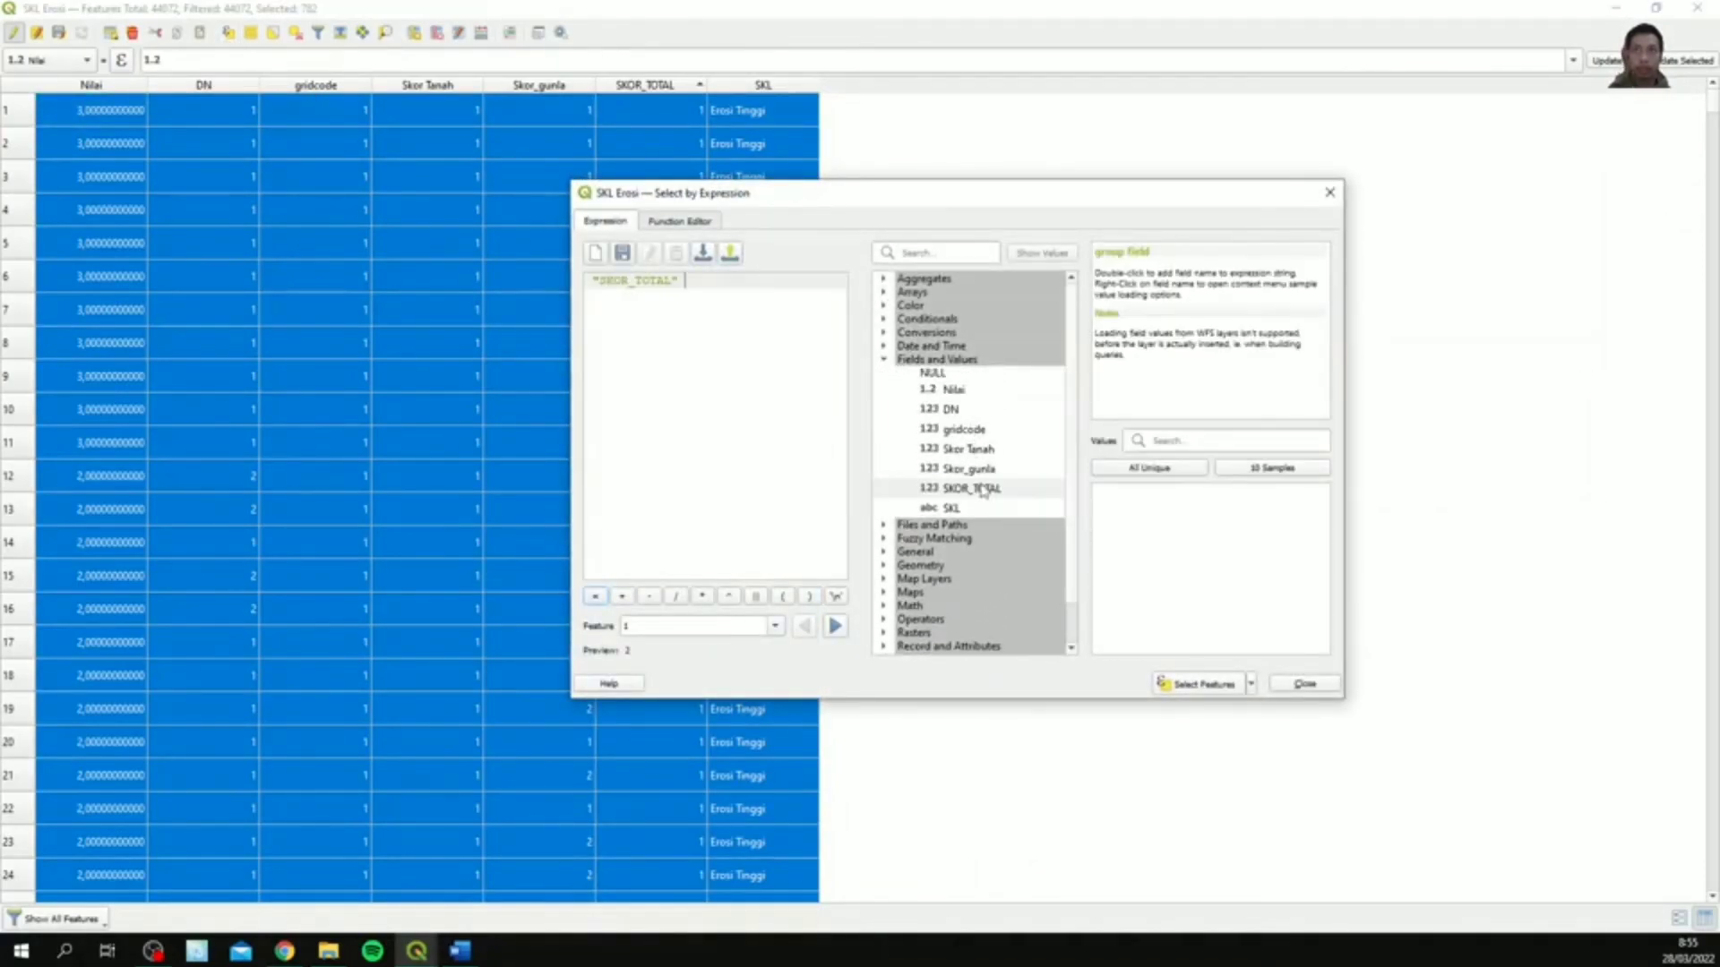
text(=)
click(1146, 471)
double_click(1123, 504)
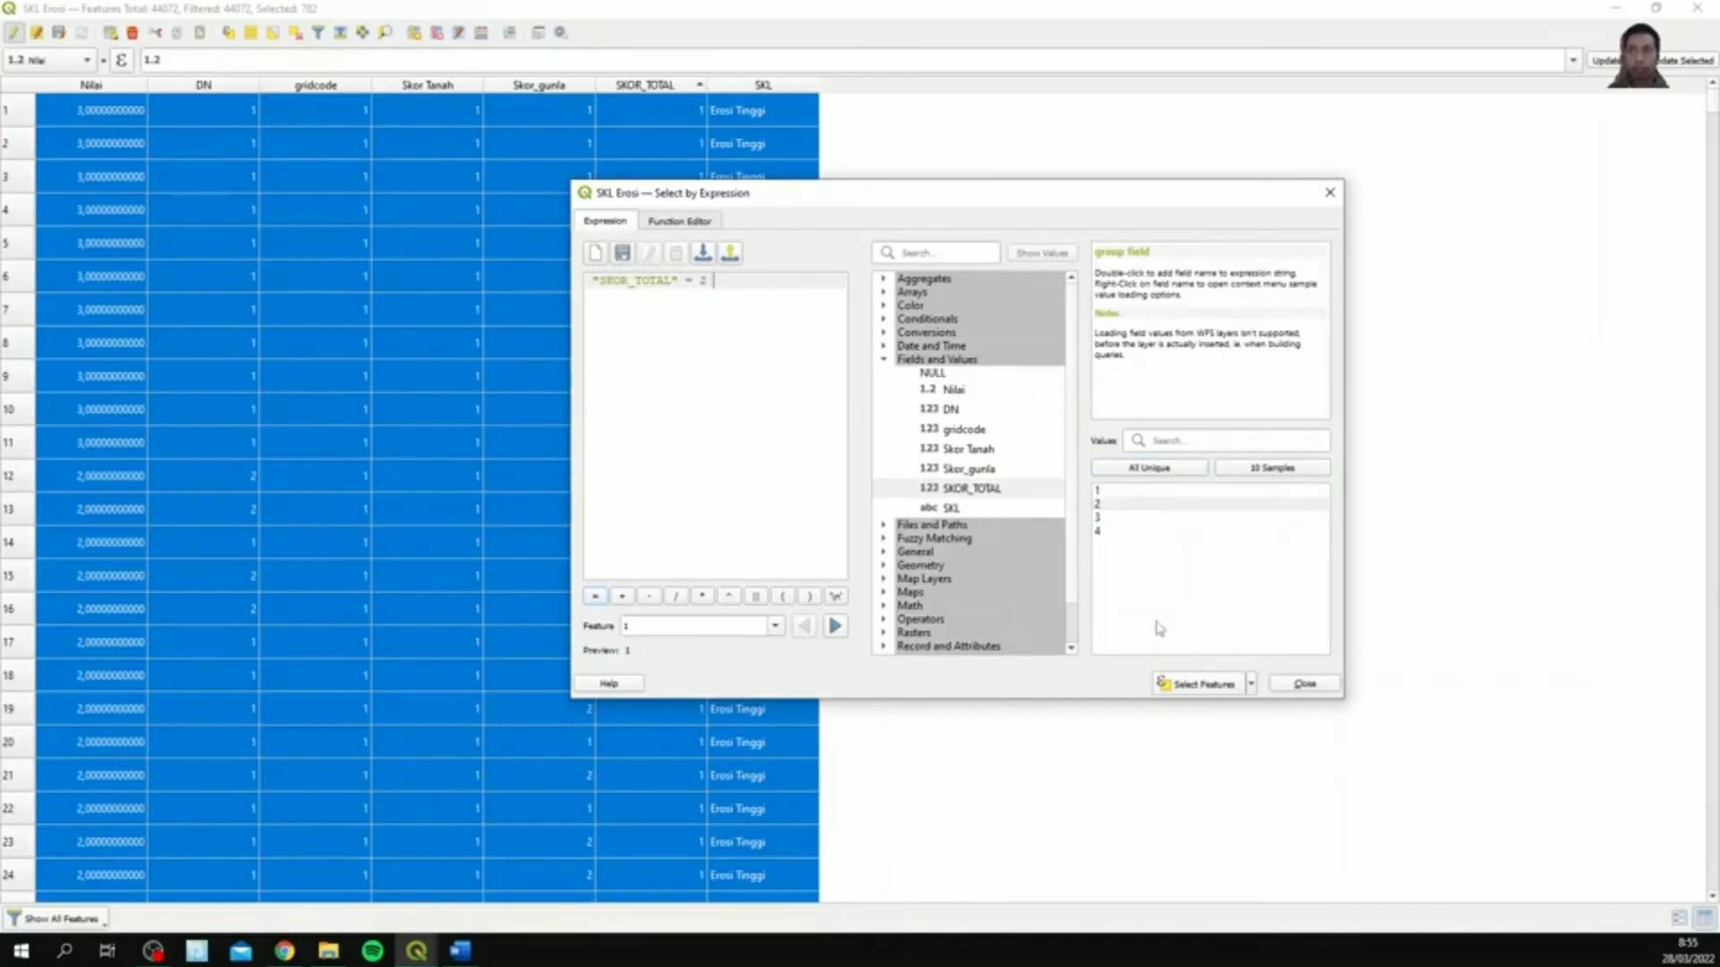
click(1198, 684)
click(1304, 685)
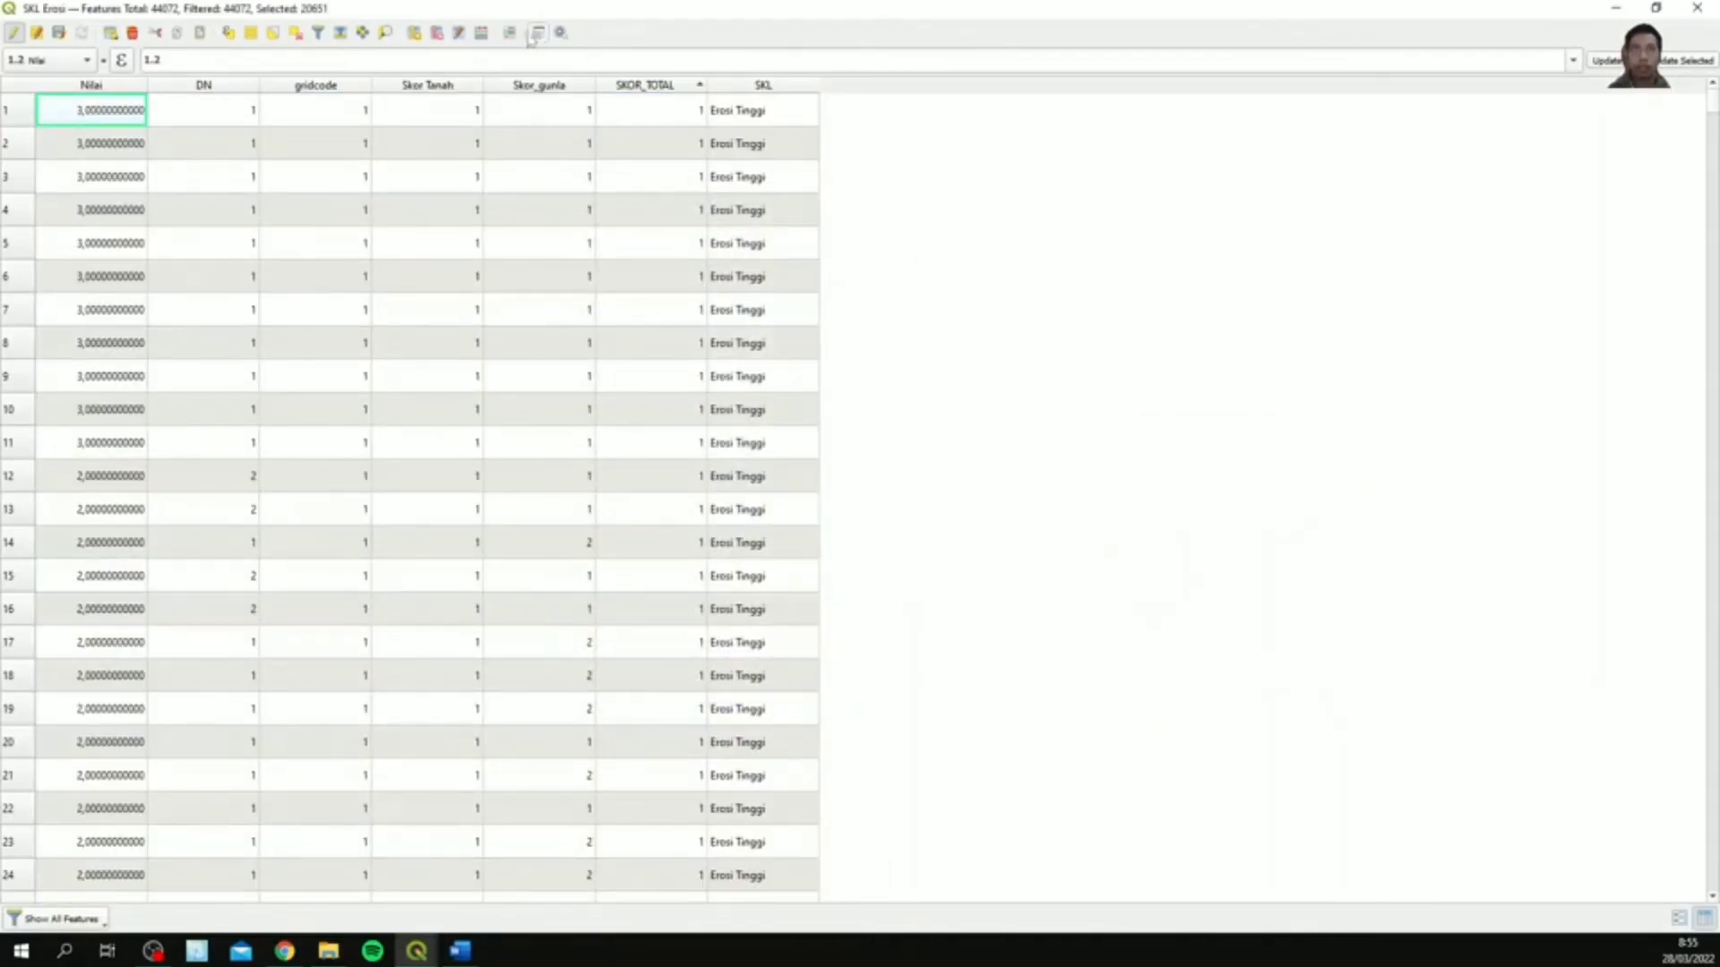
- Update the existing SKL field of the selected features to 'Erosi Cukup Tinggi' with the field calculator
click(481, 33)
click(911, 176)
click(913, 235)
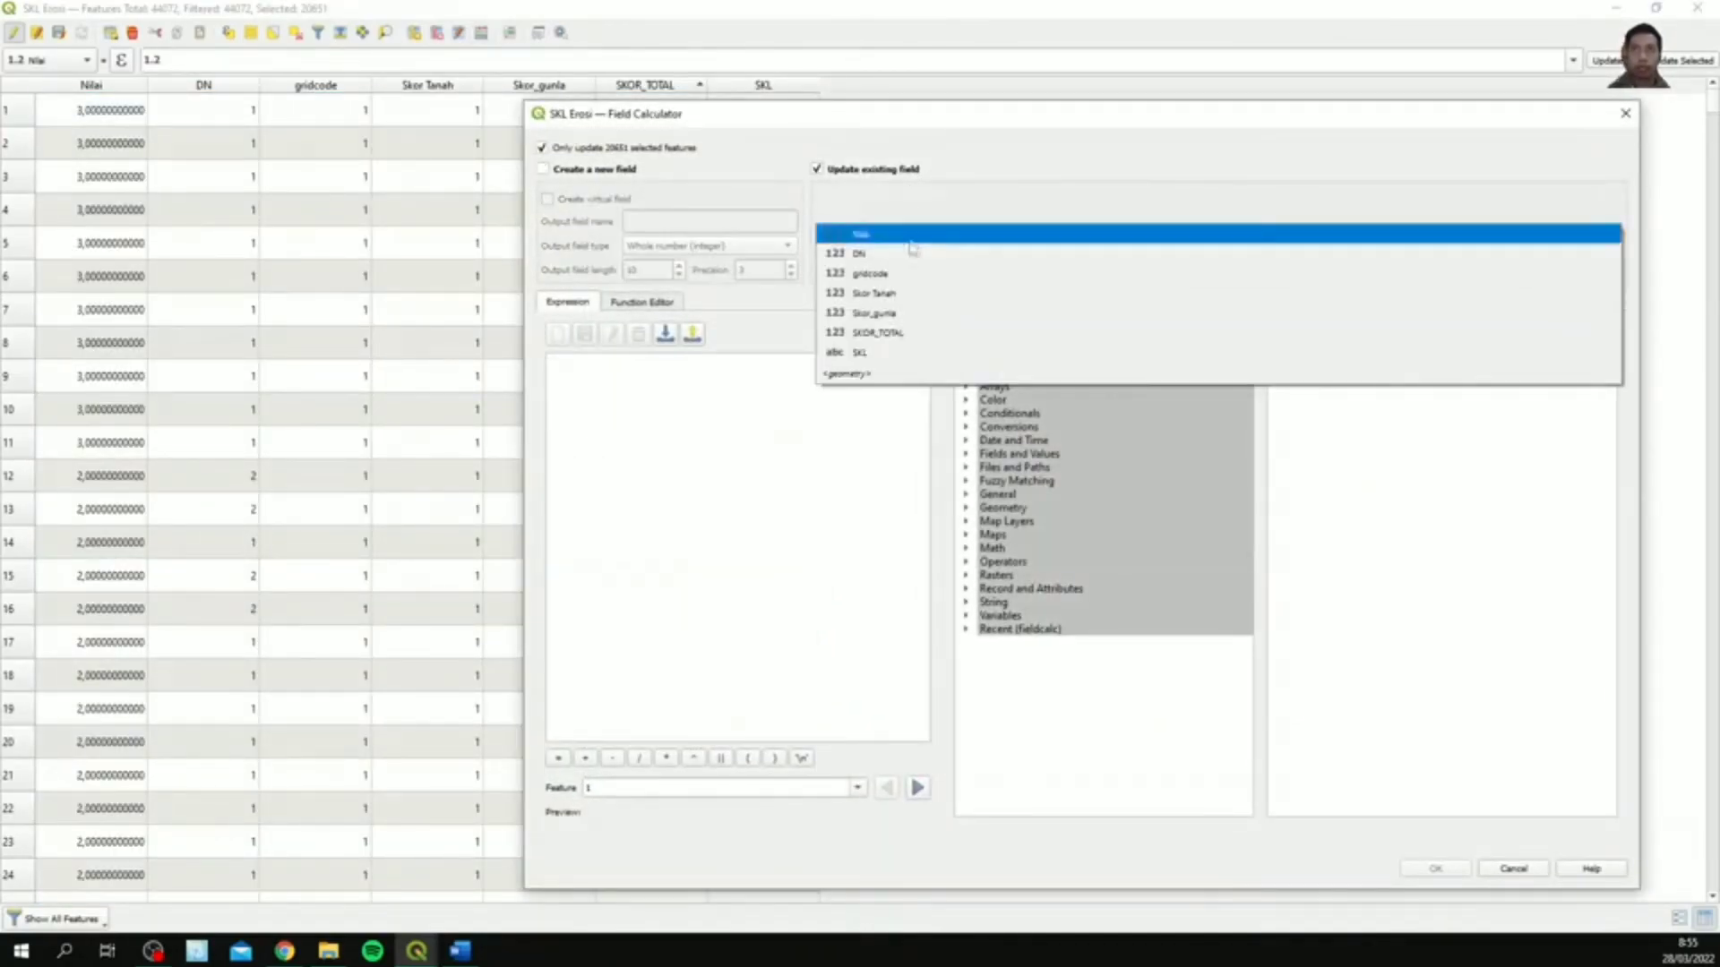
click(896, 349)
click(791, 424)
text('Erosi C)
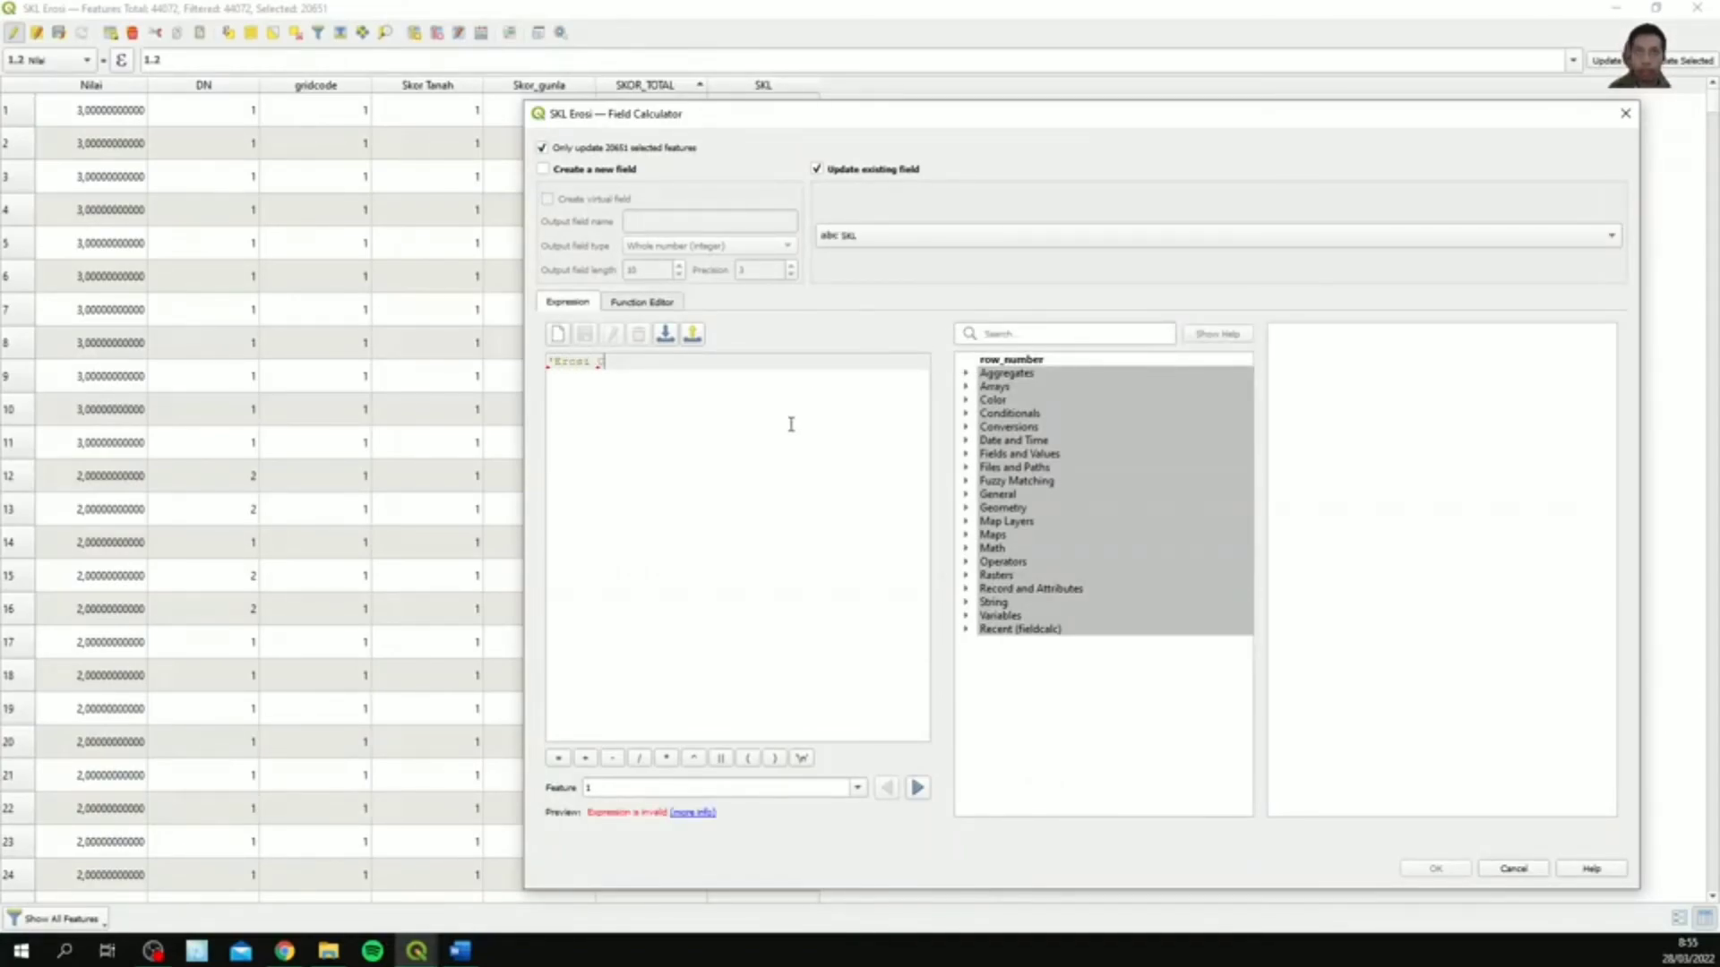
text(ukup Tinggi)
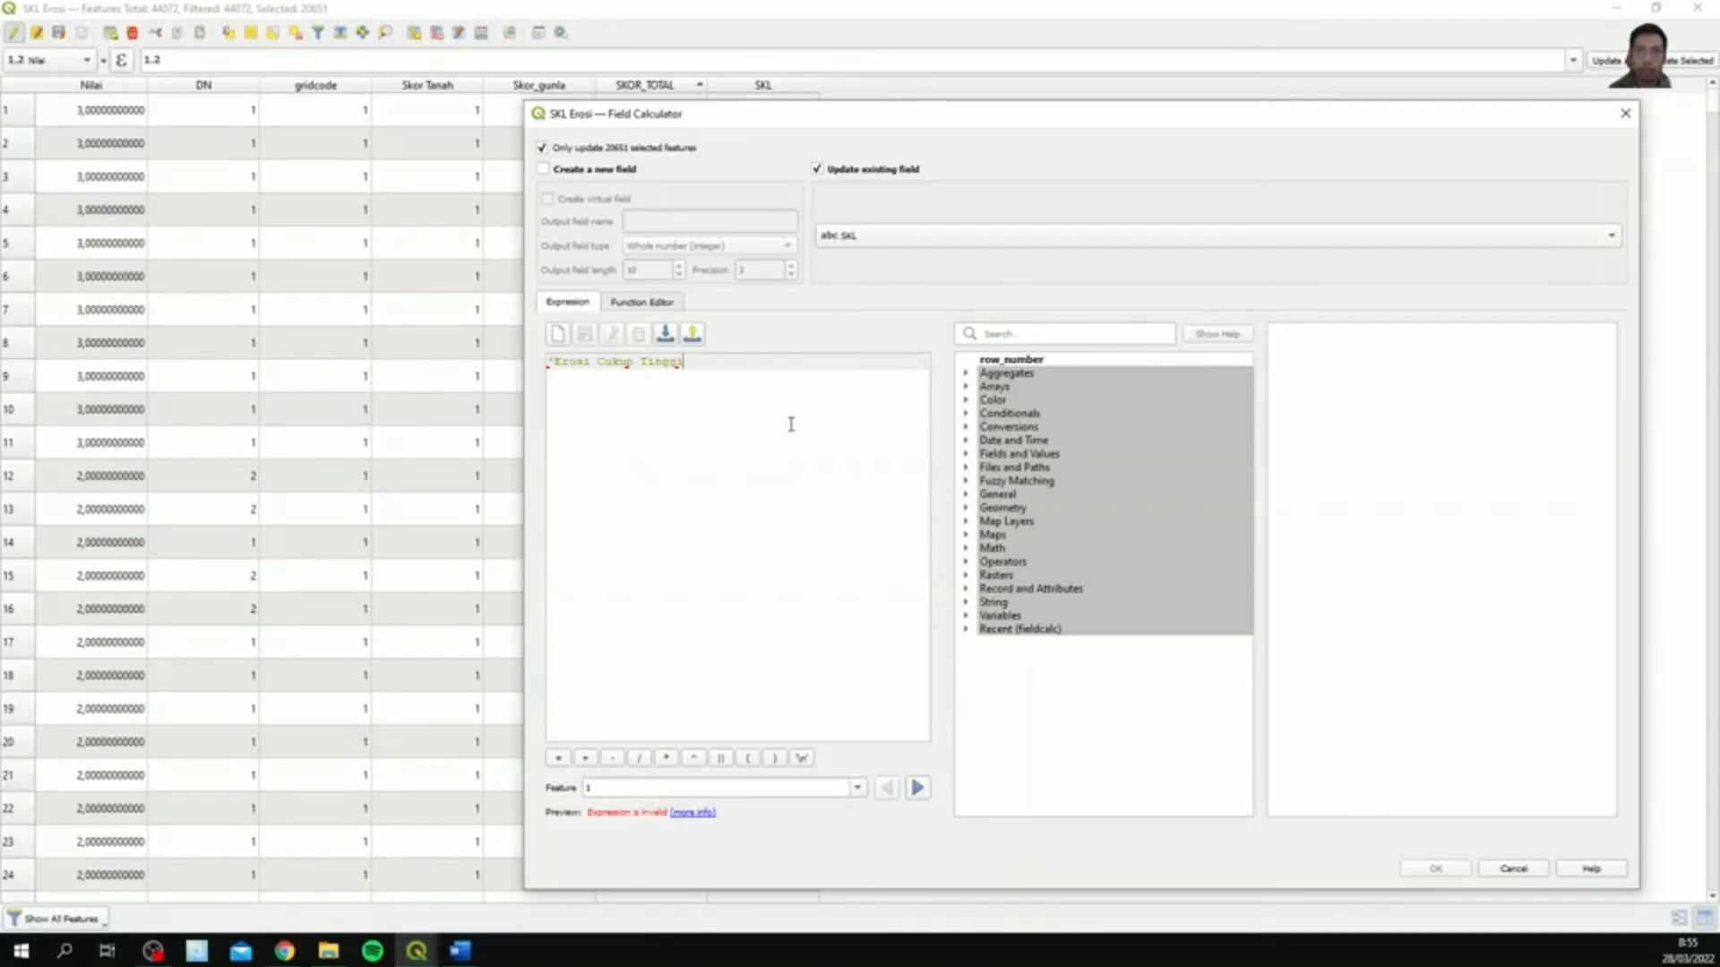
text(')
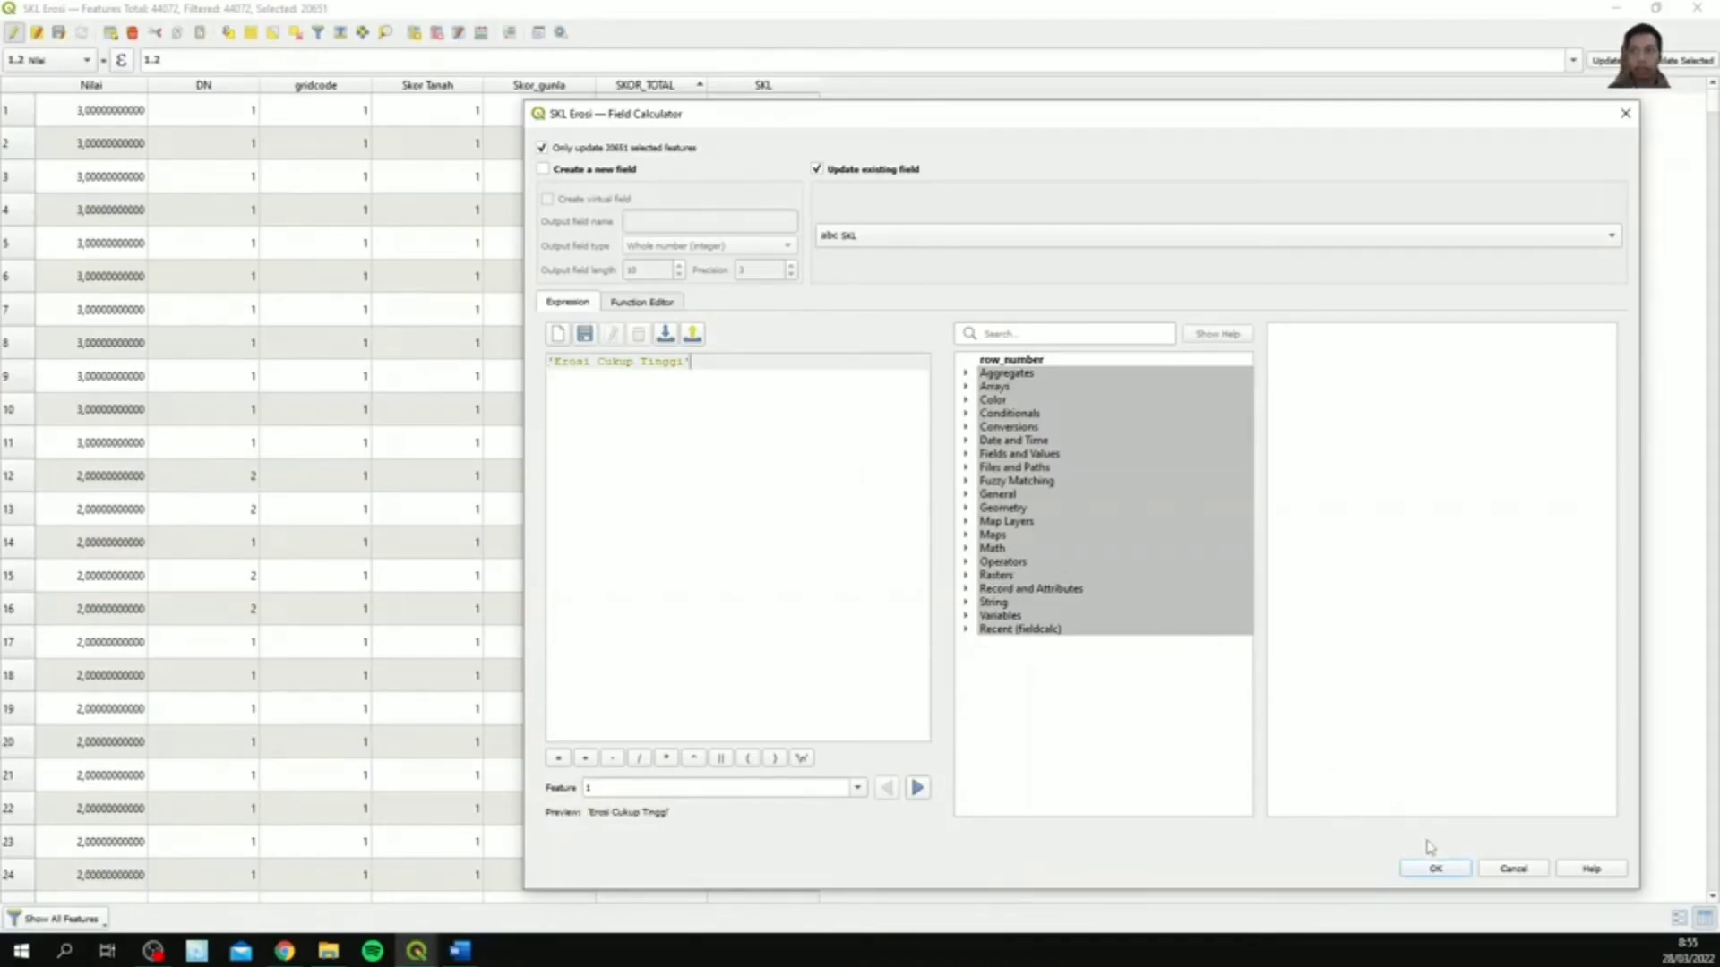
click(1435, 868)
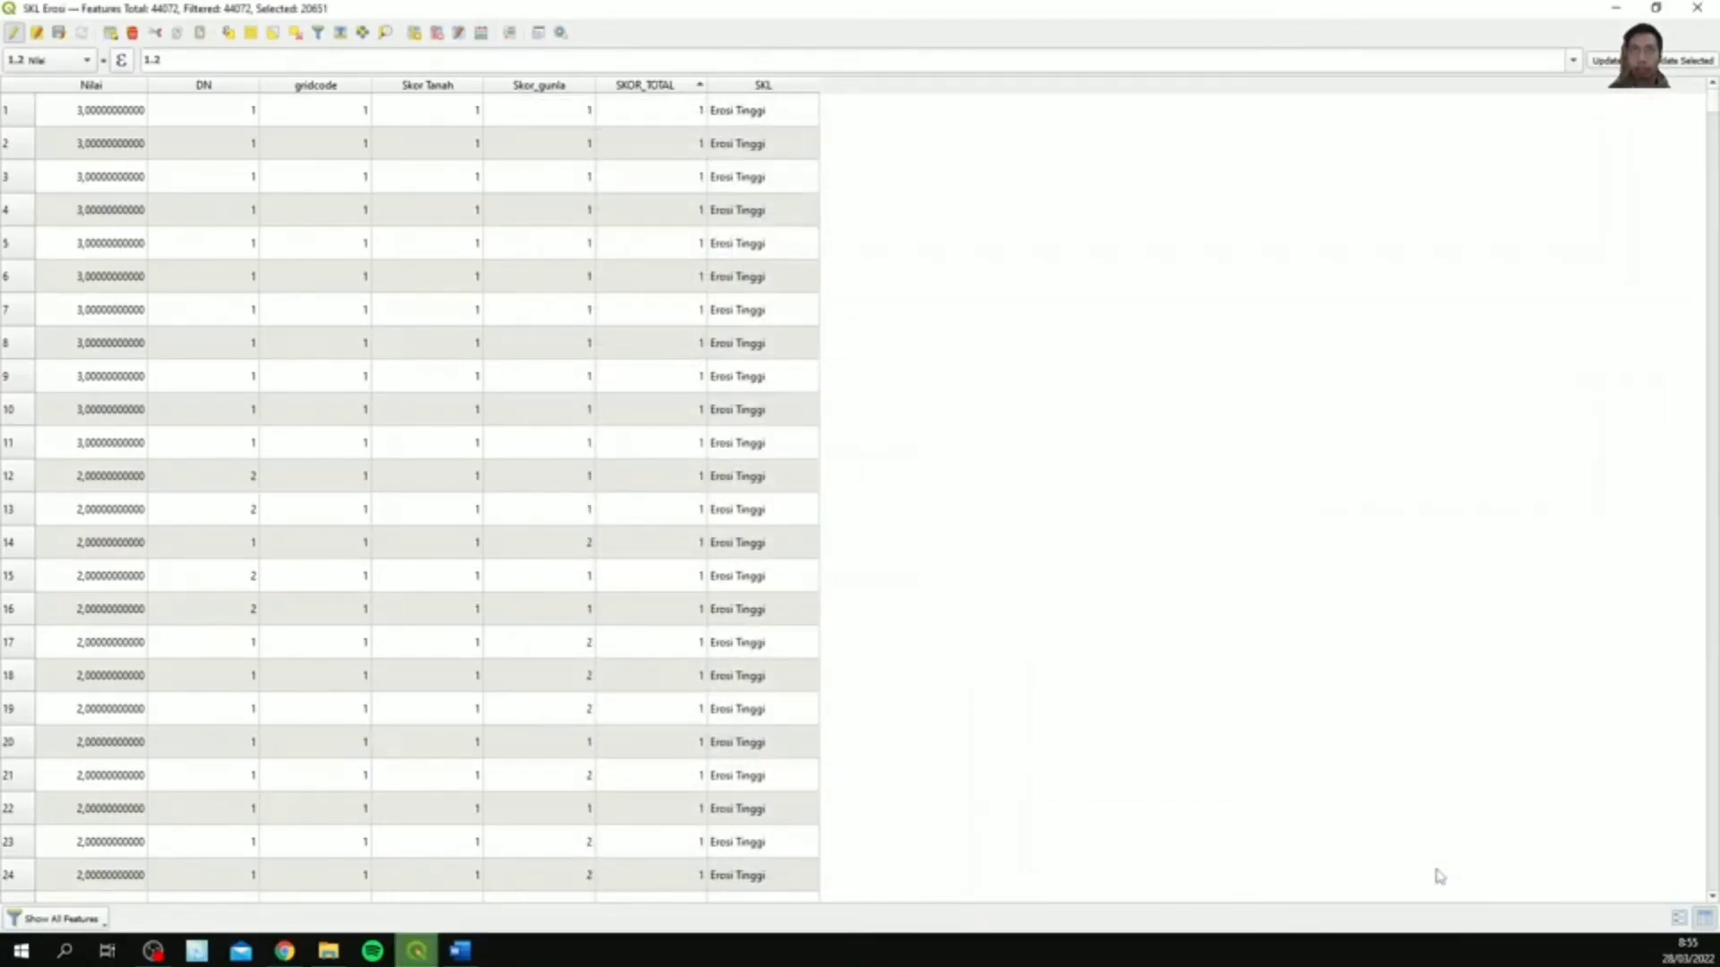
- Select the features matching the expression "SKOR_TOTAL" = 3 and close the selection dialog
click(226, 34)
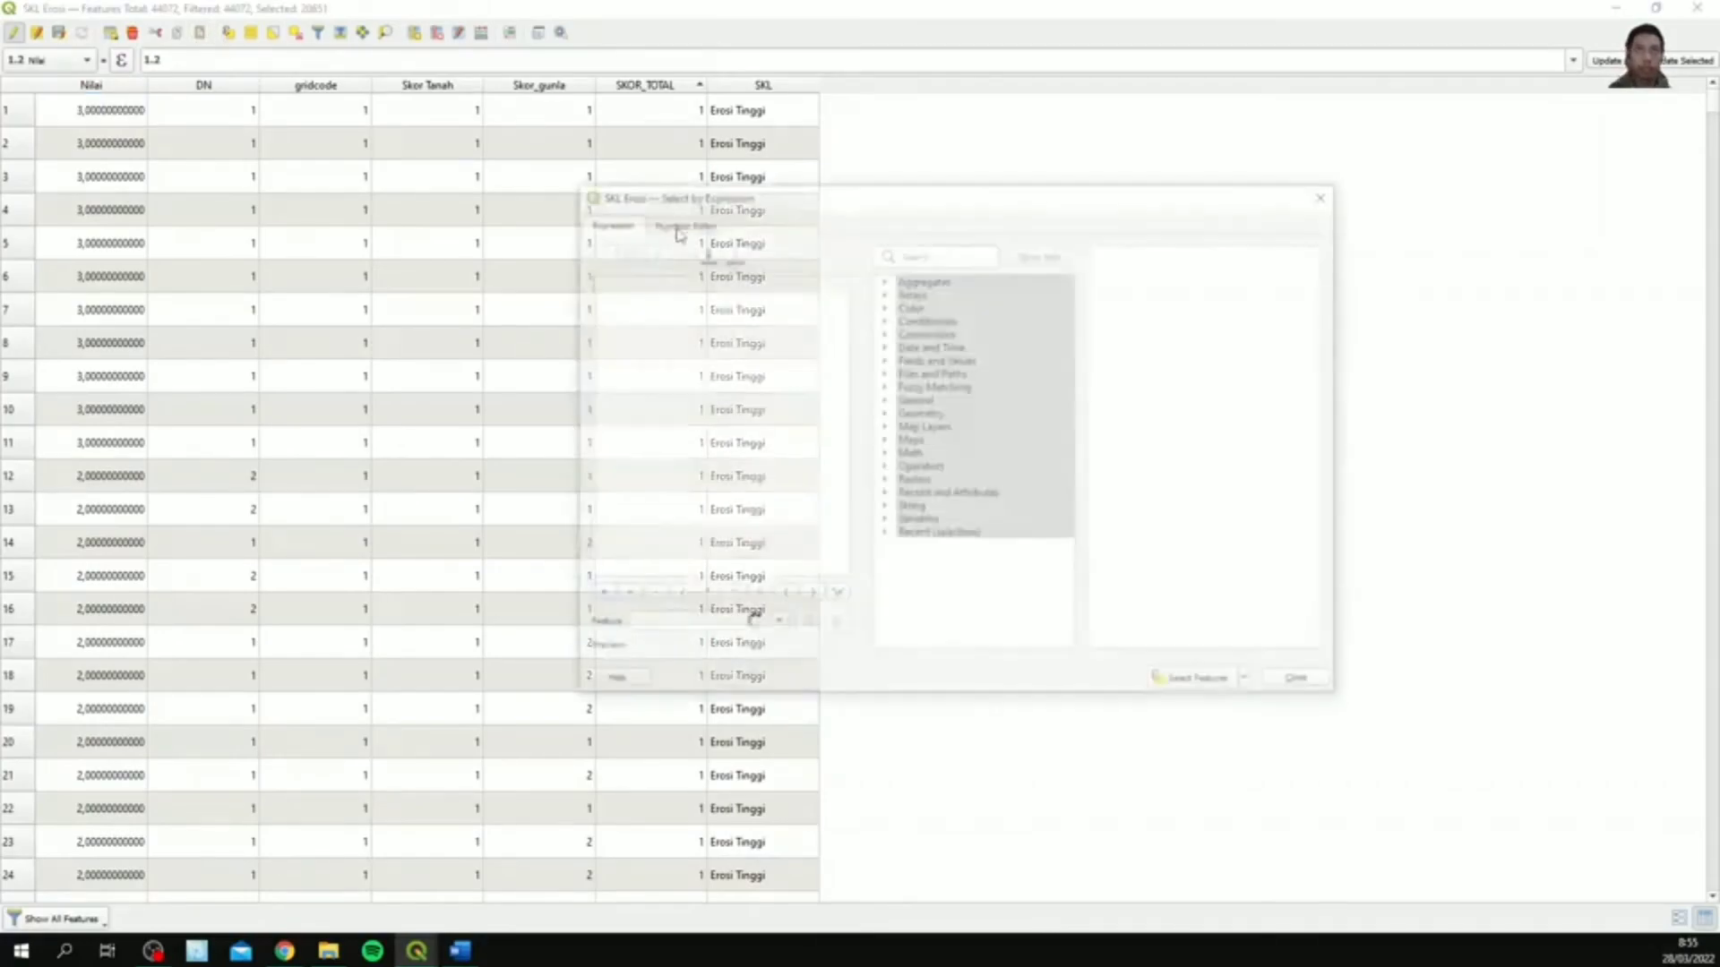
click(885, 372)
click(885, 373)
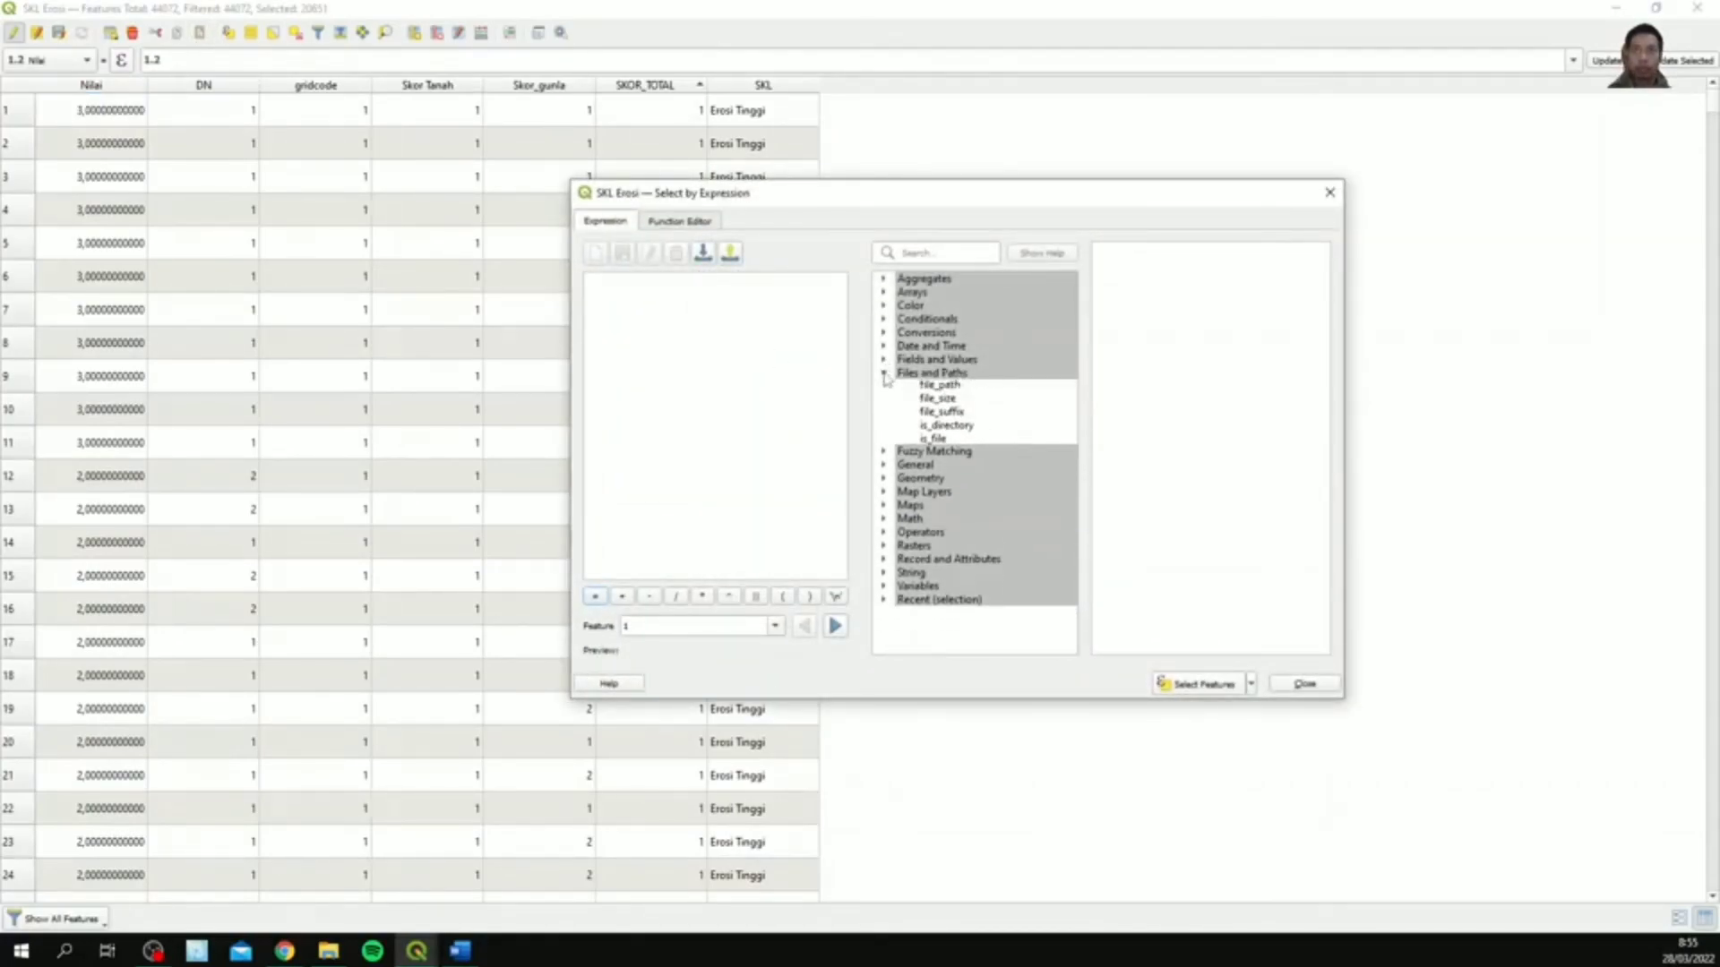
click(883, 359)
double_click(967, 489)
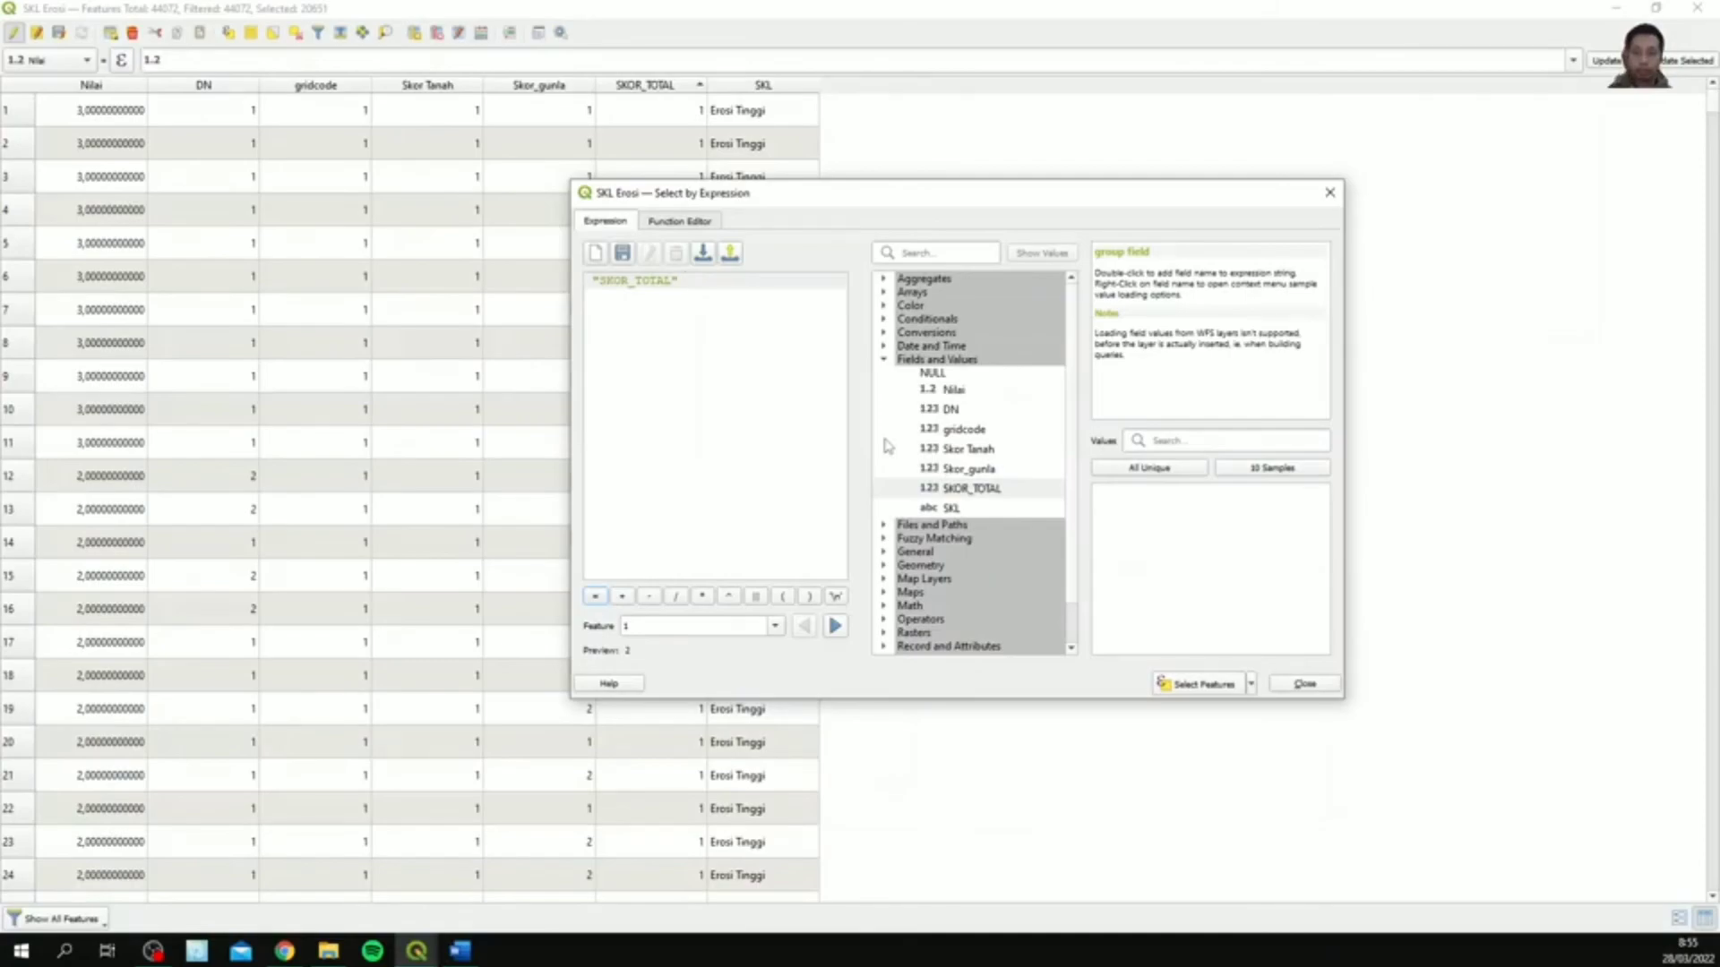
text(=)
click(1130, 468)
double_click(1118, 519)
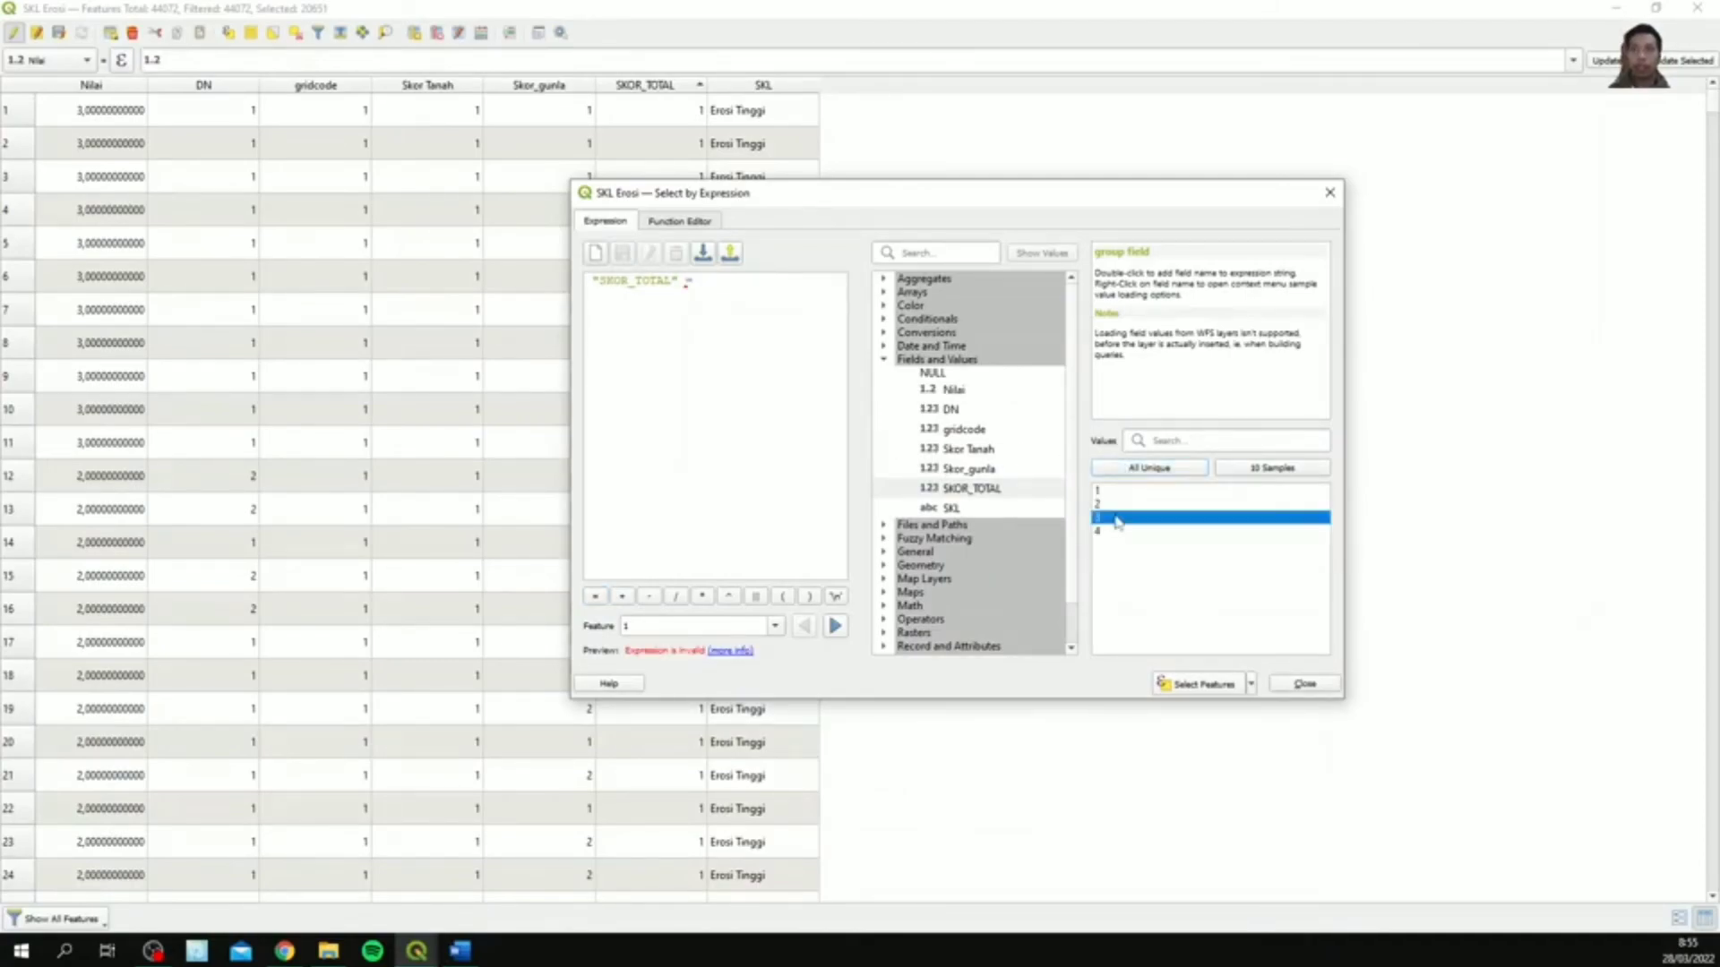
click(1239, 688)
click(1305, 685)
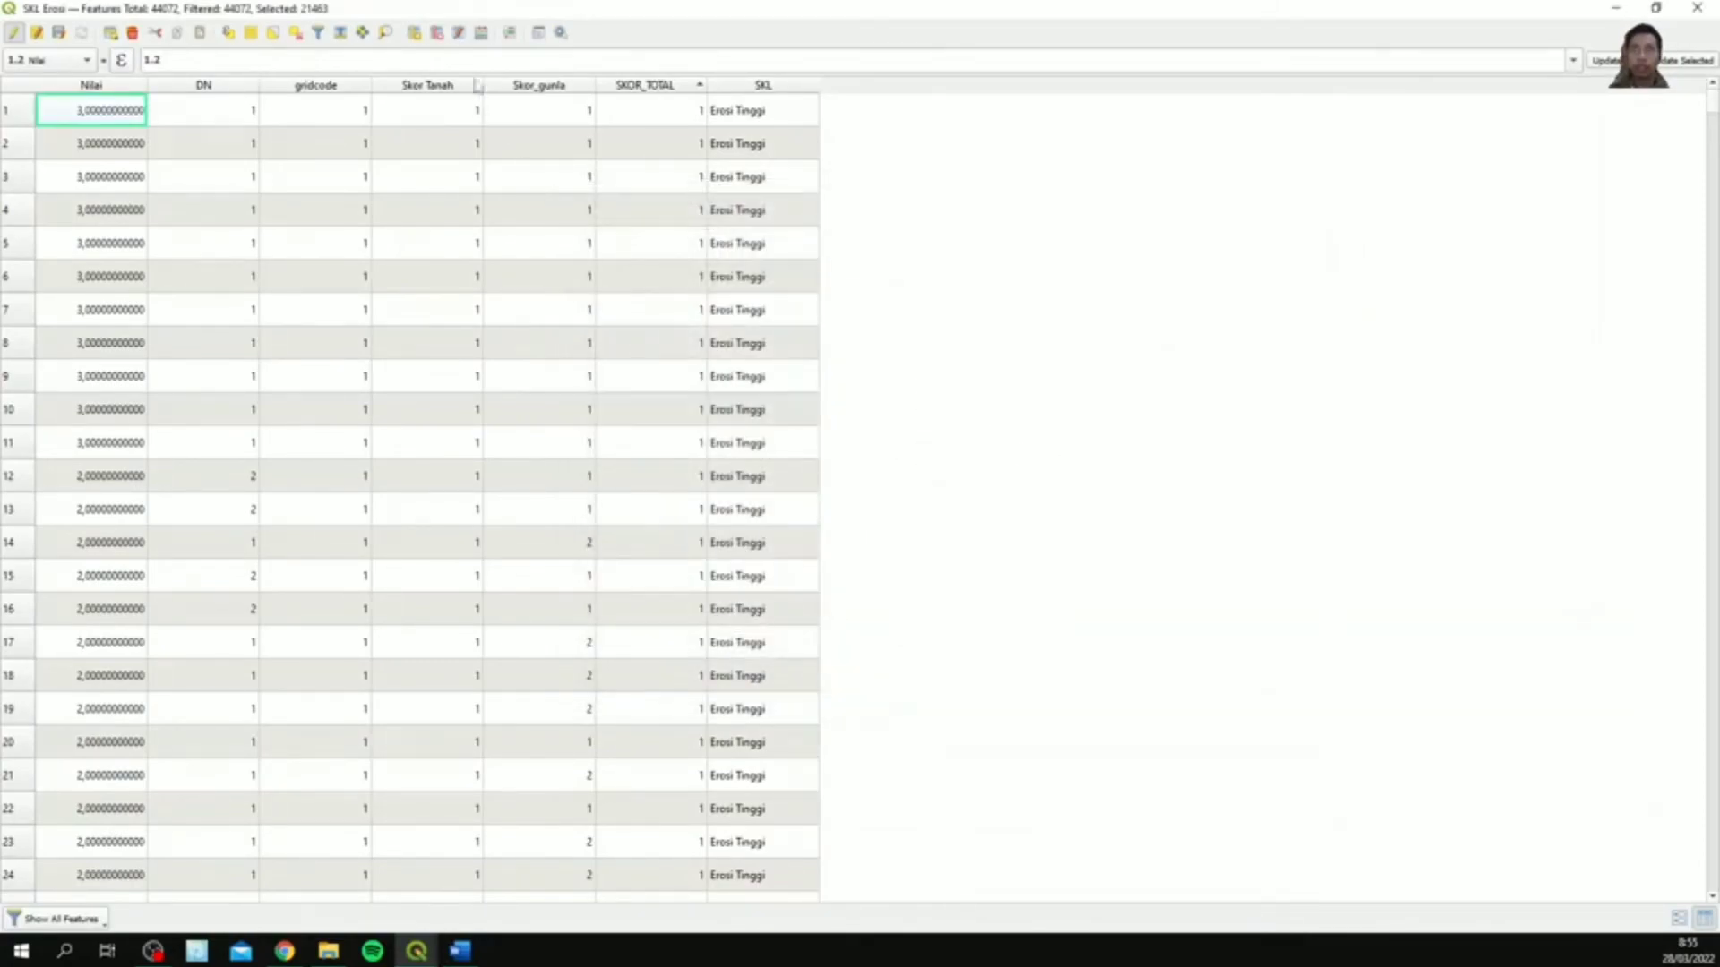
- Update the existing SKL field of the selected features to 'Erosi Sedang' with the field calculator
click(481, 33)
click(817, 169)
click(895, 235)
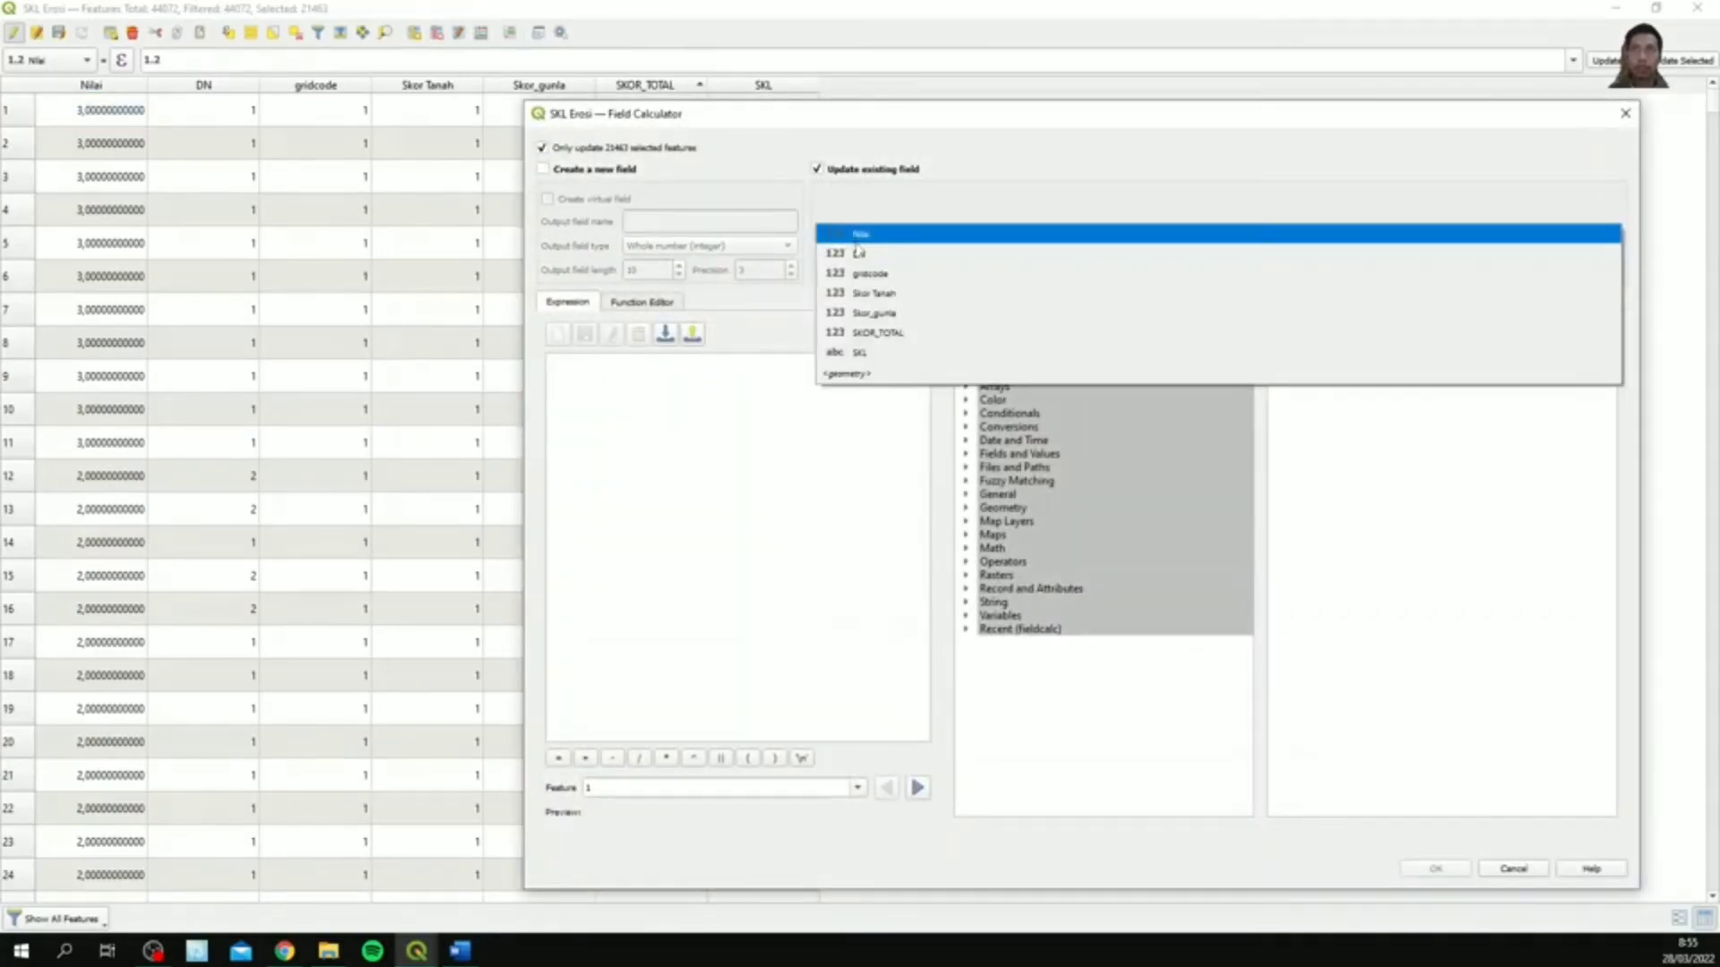
click(837, 348)
click(837, 376)
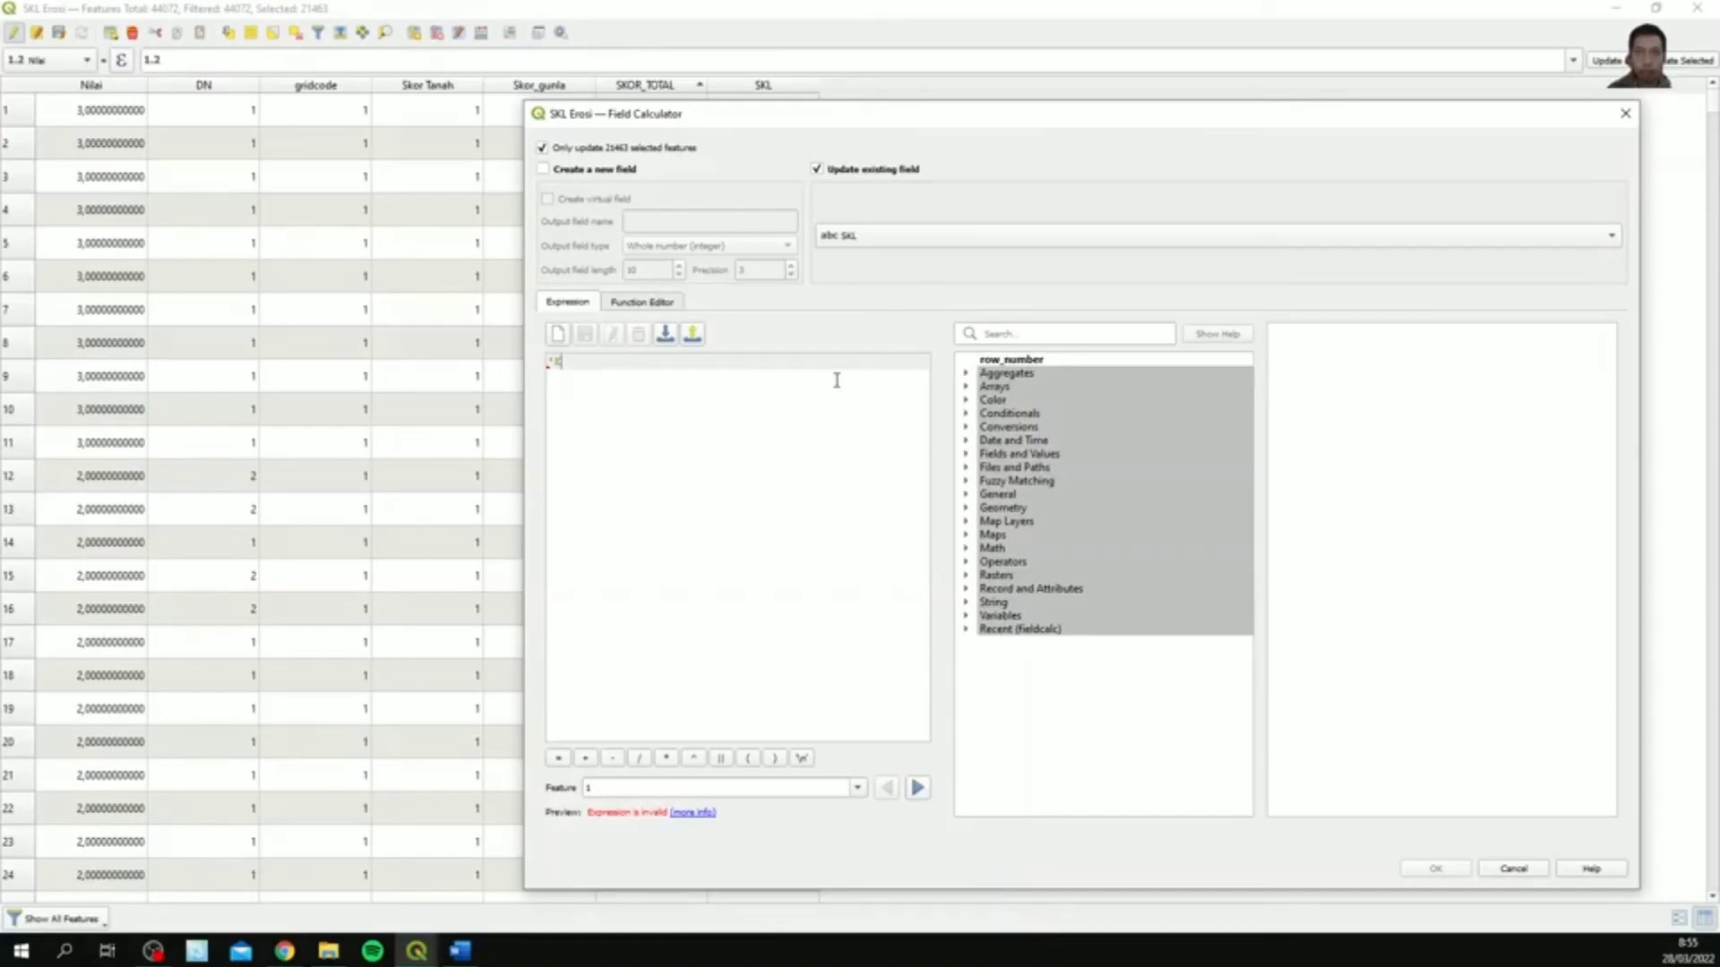
text('Erosi Sedang')
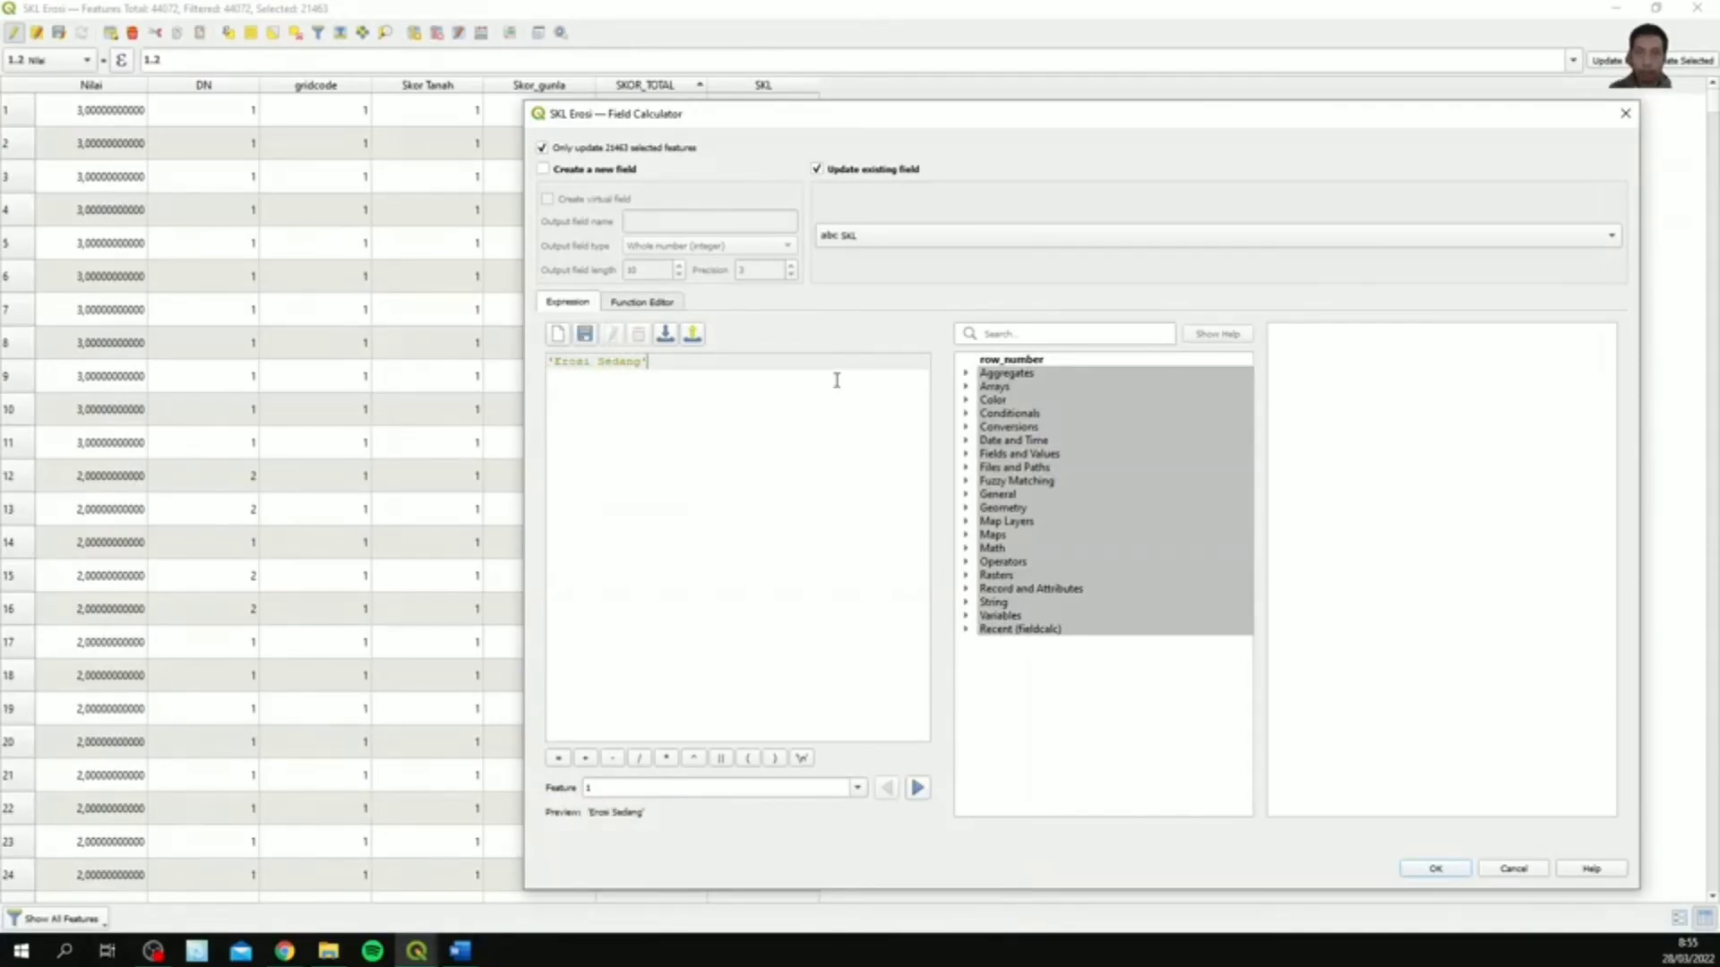
click(1436, 869)
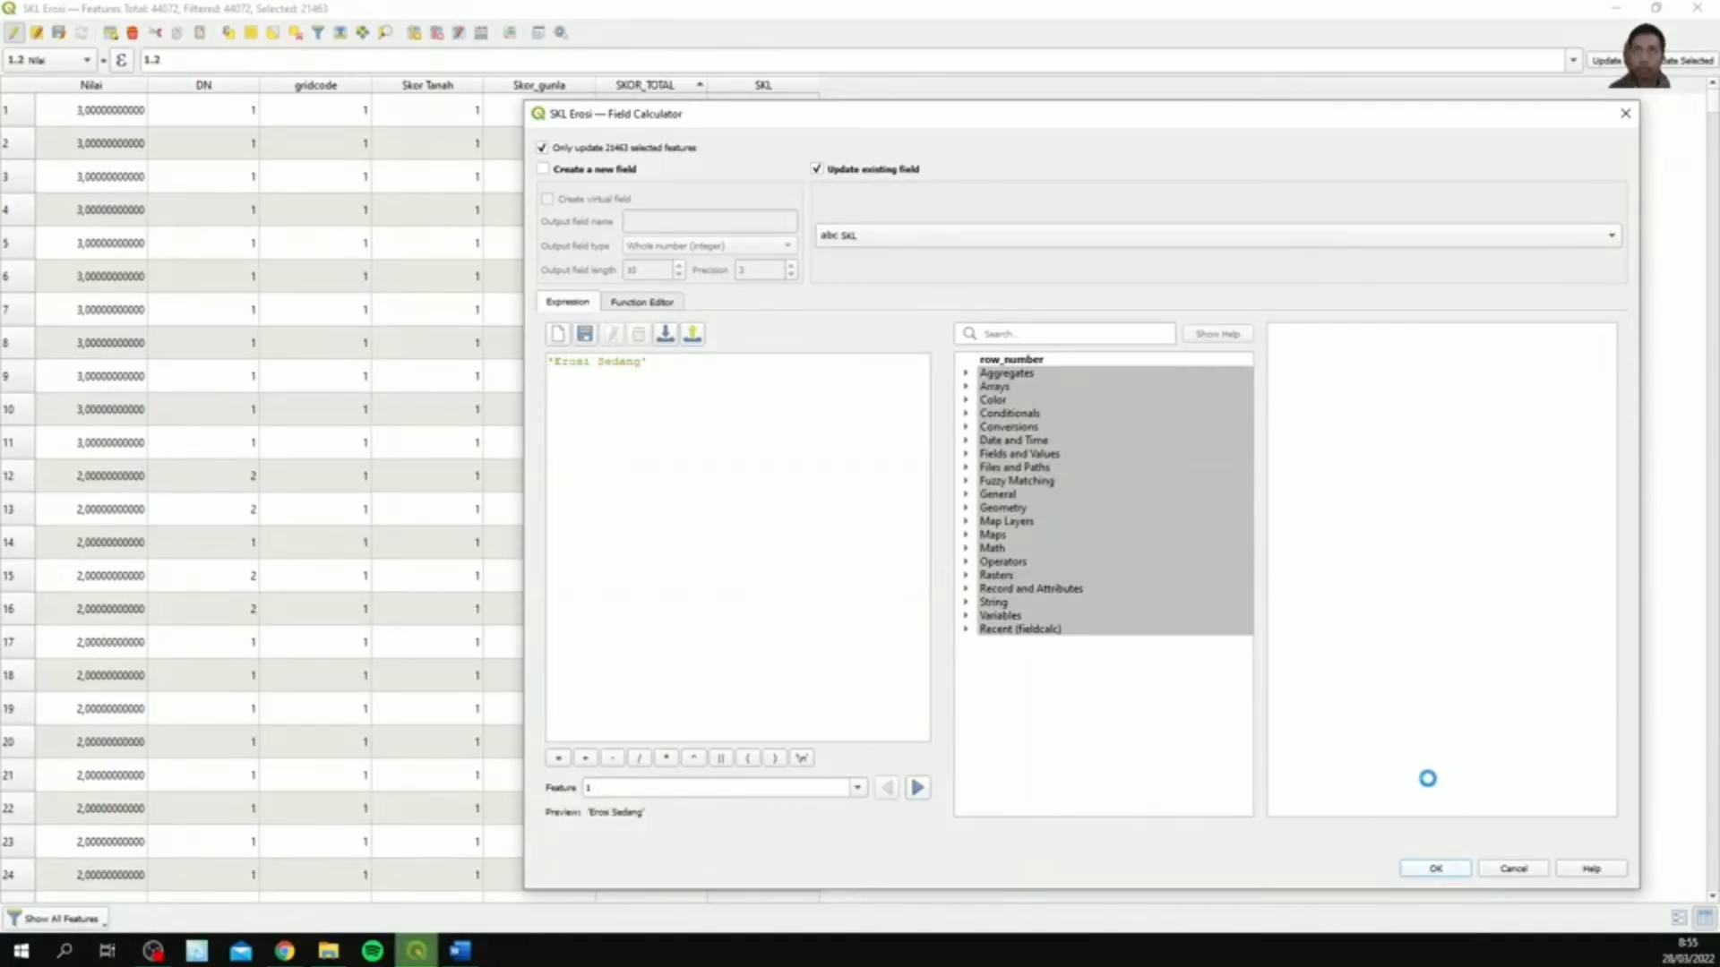
- Select the features matching the expression "SKOR_TOTAL" = 4 and close the selection dialog
click(231, 31)
click(884, 360)
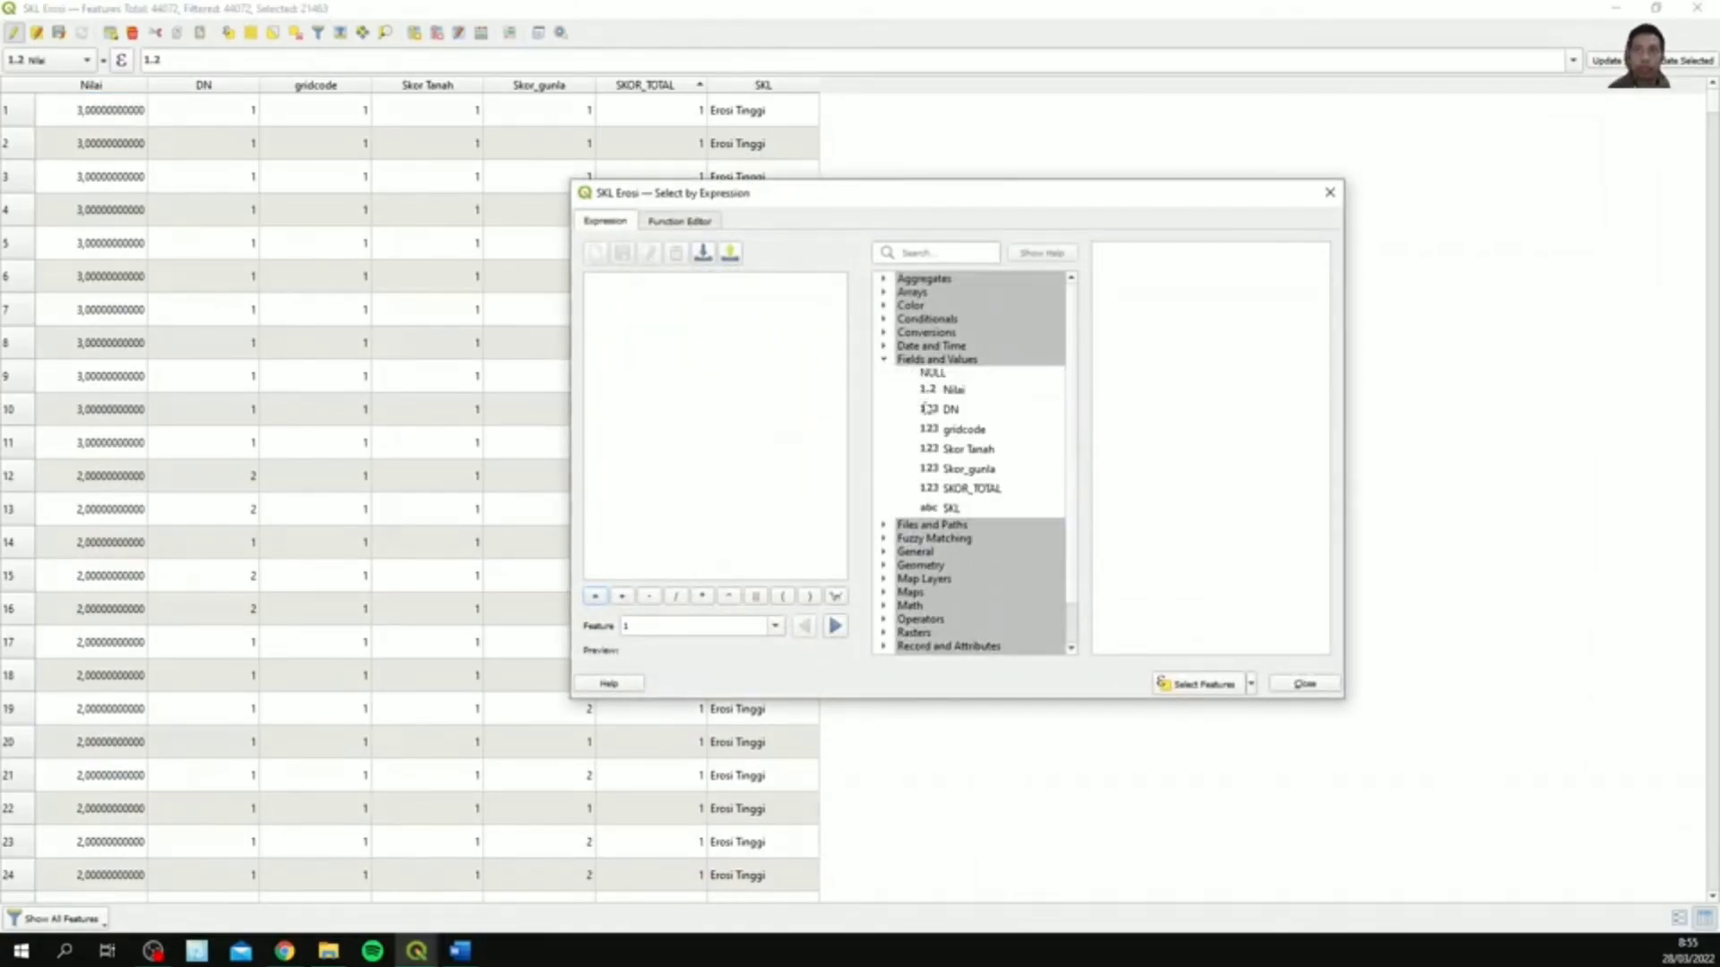
double_click(980, 508)
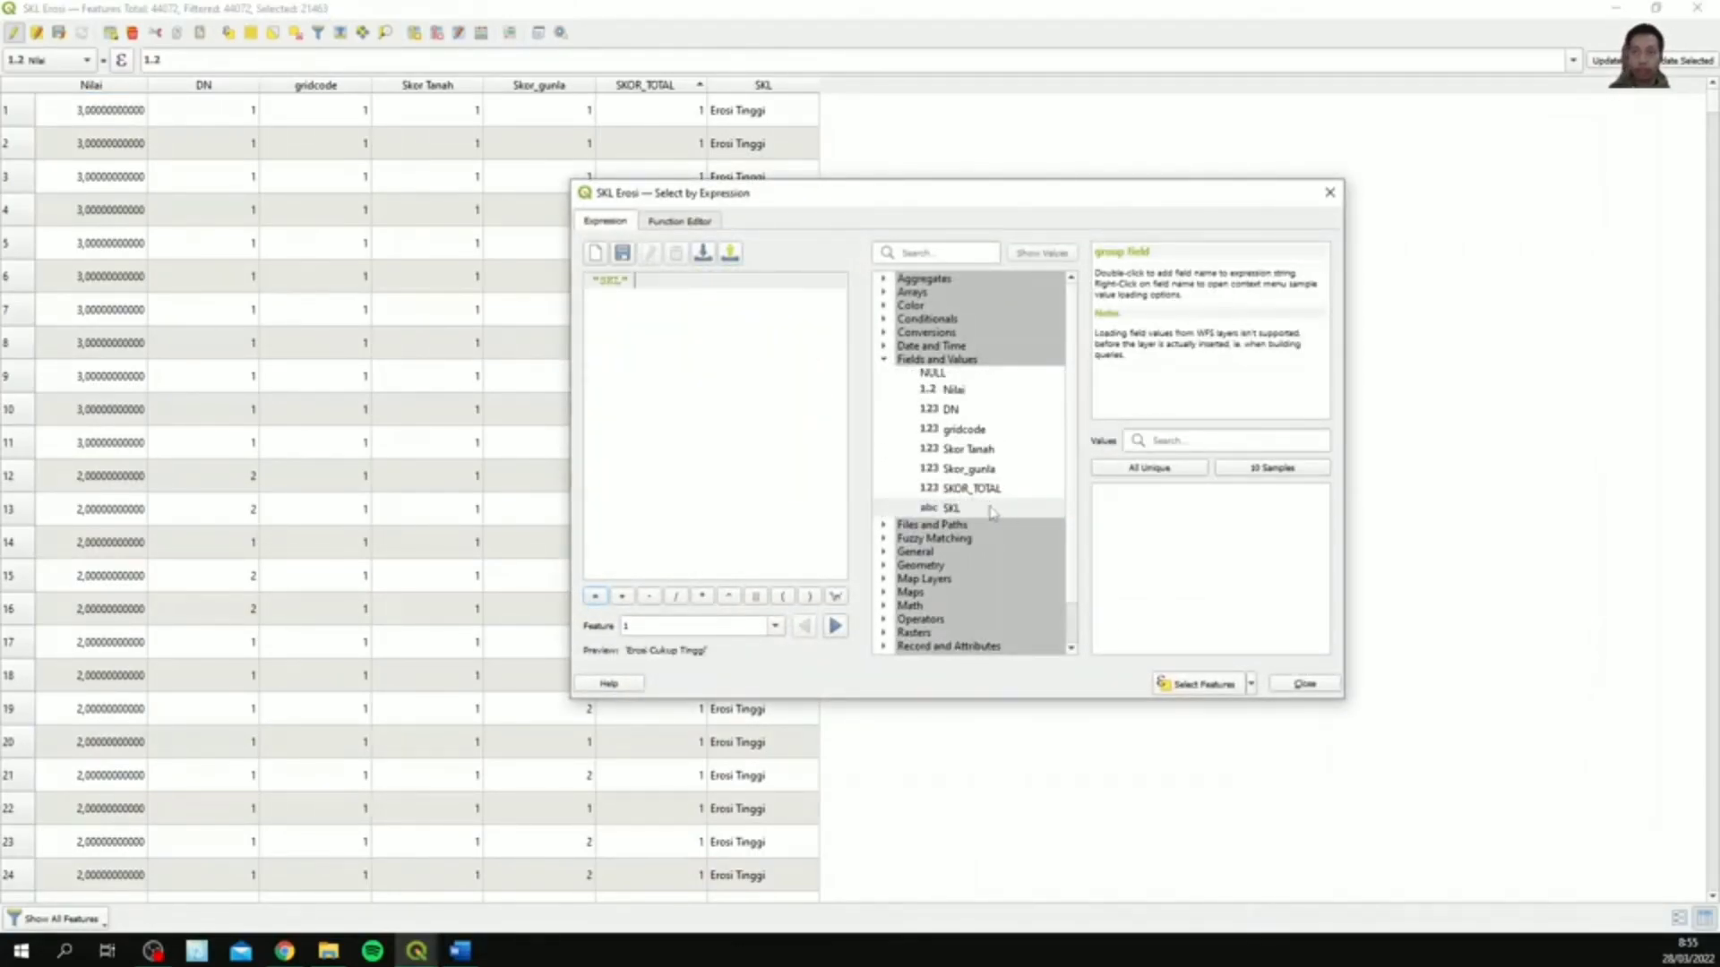
key(BackSpace)
key(BackSpace)
key(BackSpace)
key(BackSpace)
key(BackSpace)
key(BackSpace)
double_click(982, 490)
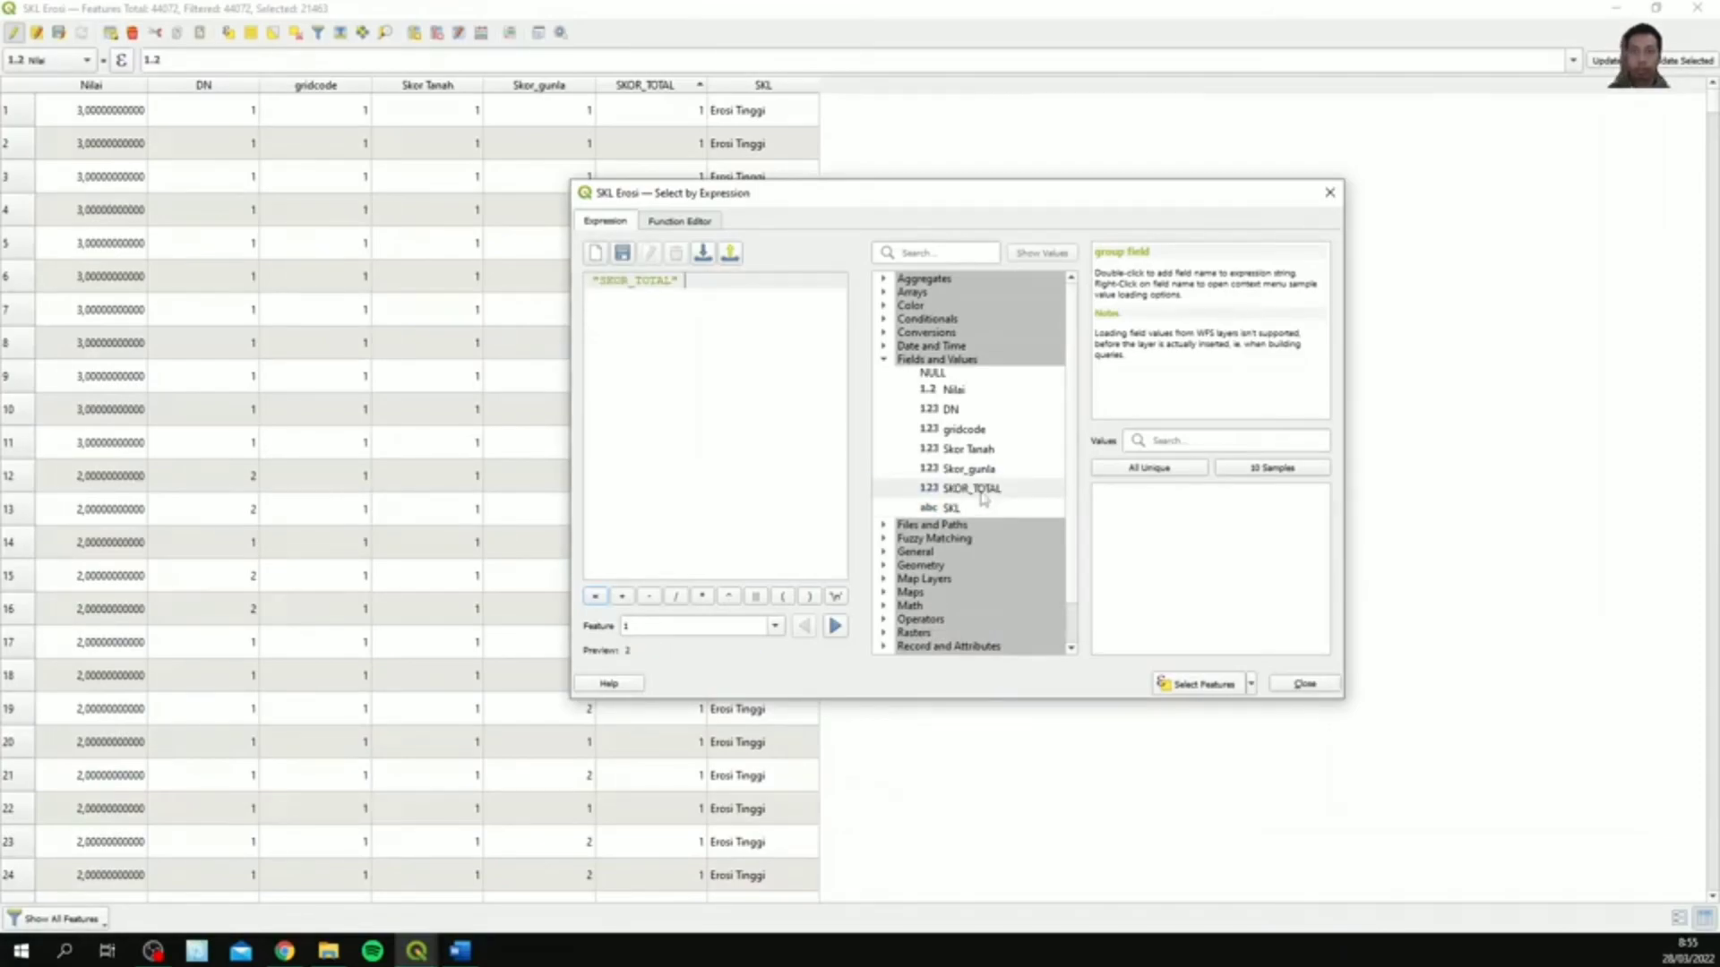
text(=)
click(1149, 467)
double_click(1140, 530)
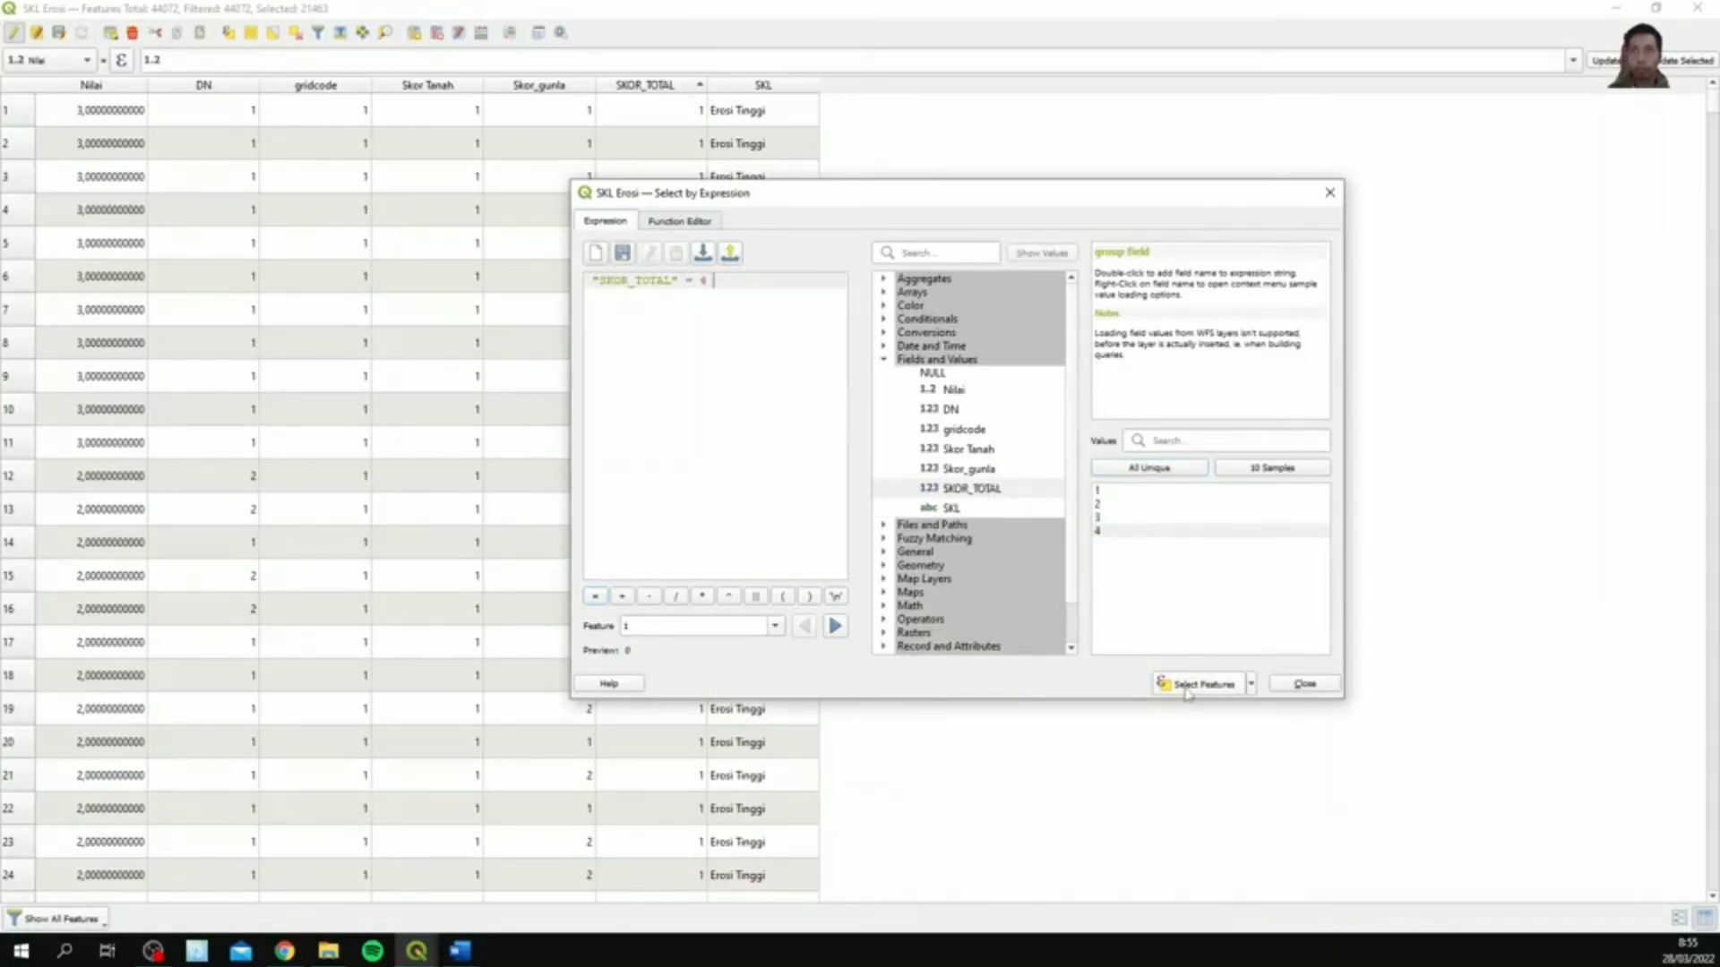
click(1186, 689)
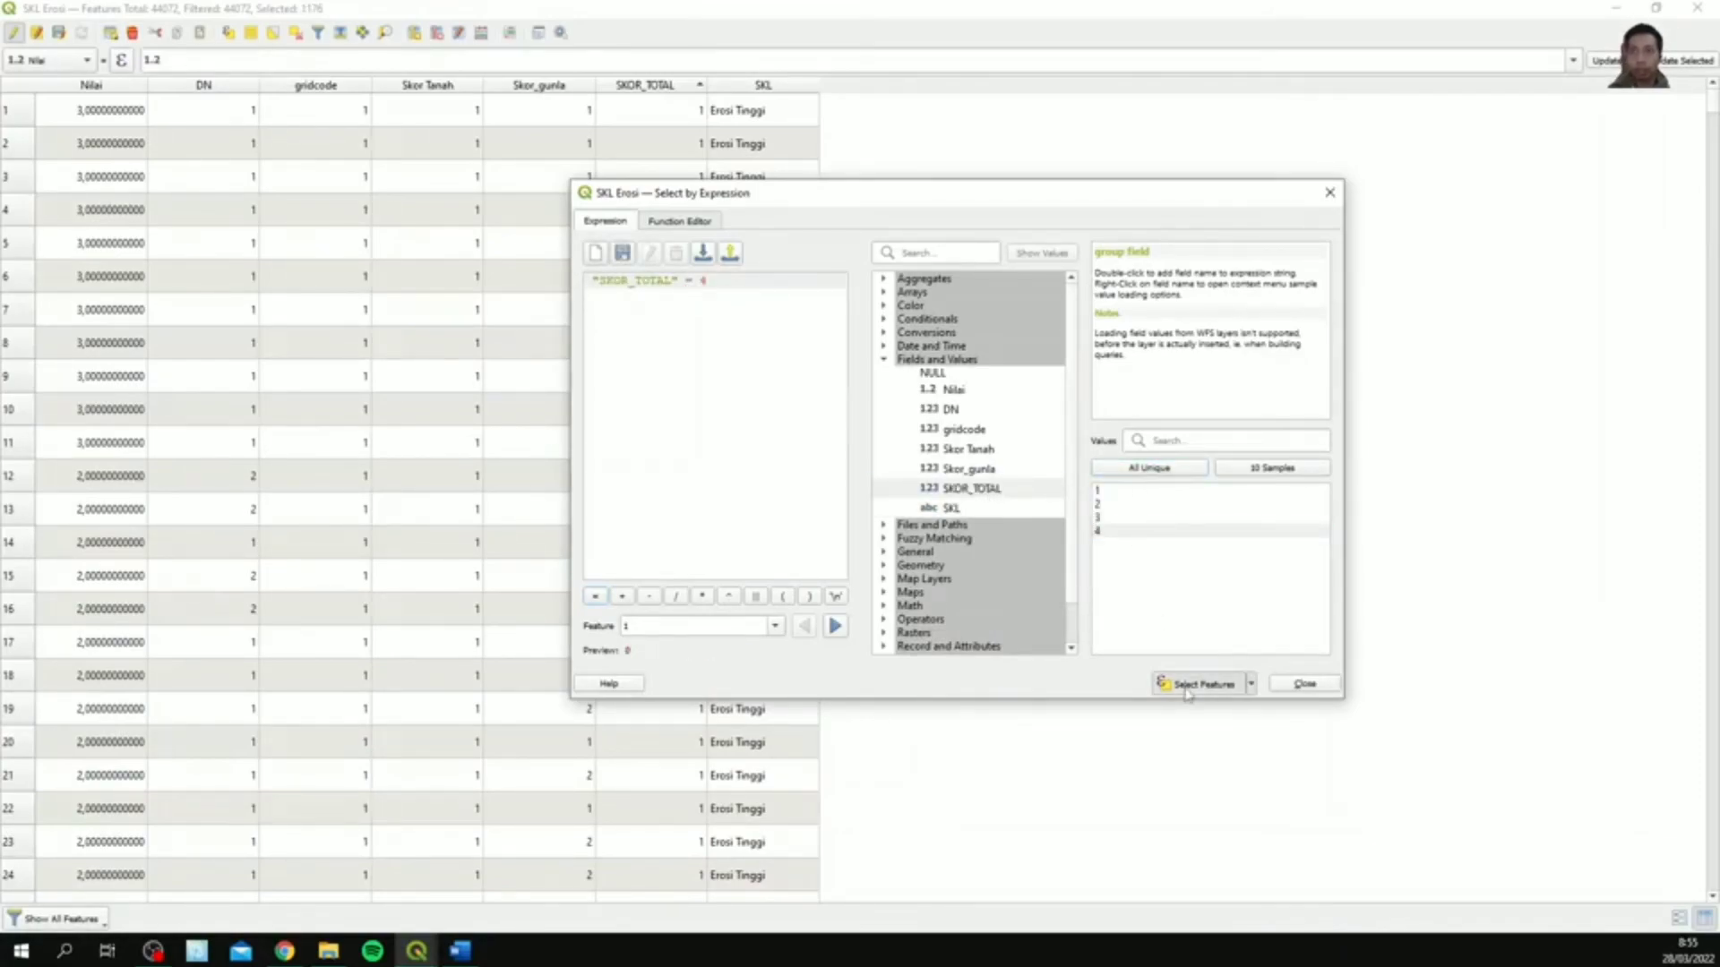
click(1305, 686)
- Update the existing SKL field of the selected features to 'Erosi Sangat Rendah' with the field calculator
click(481, 33)
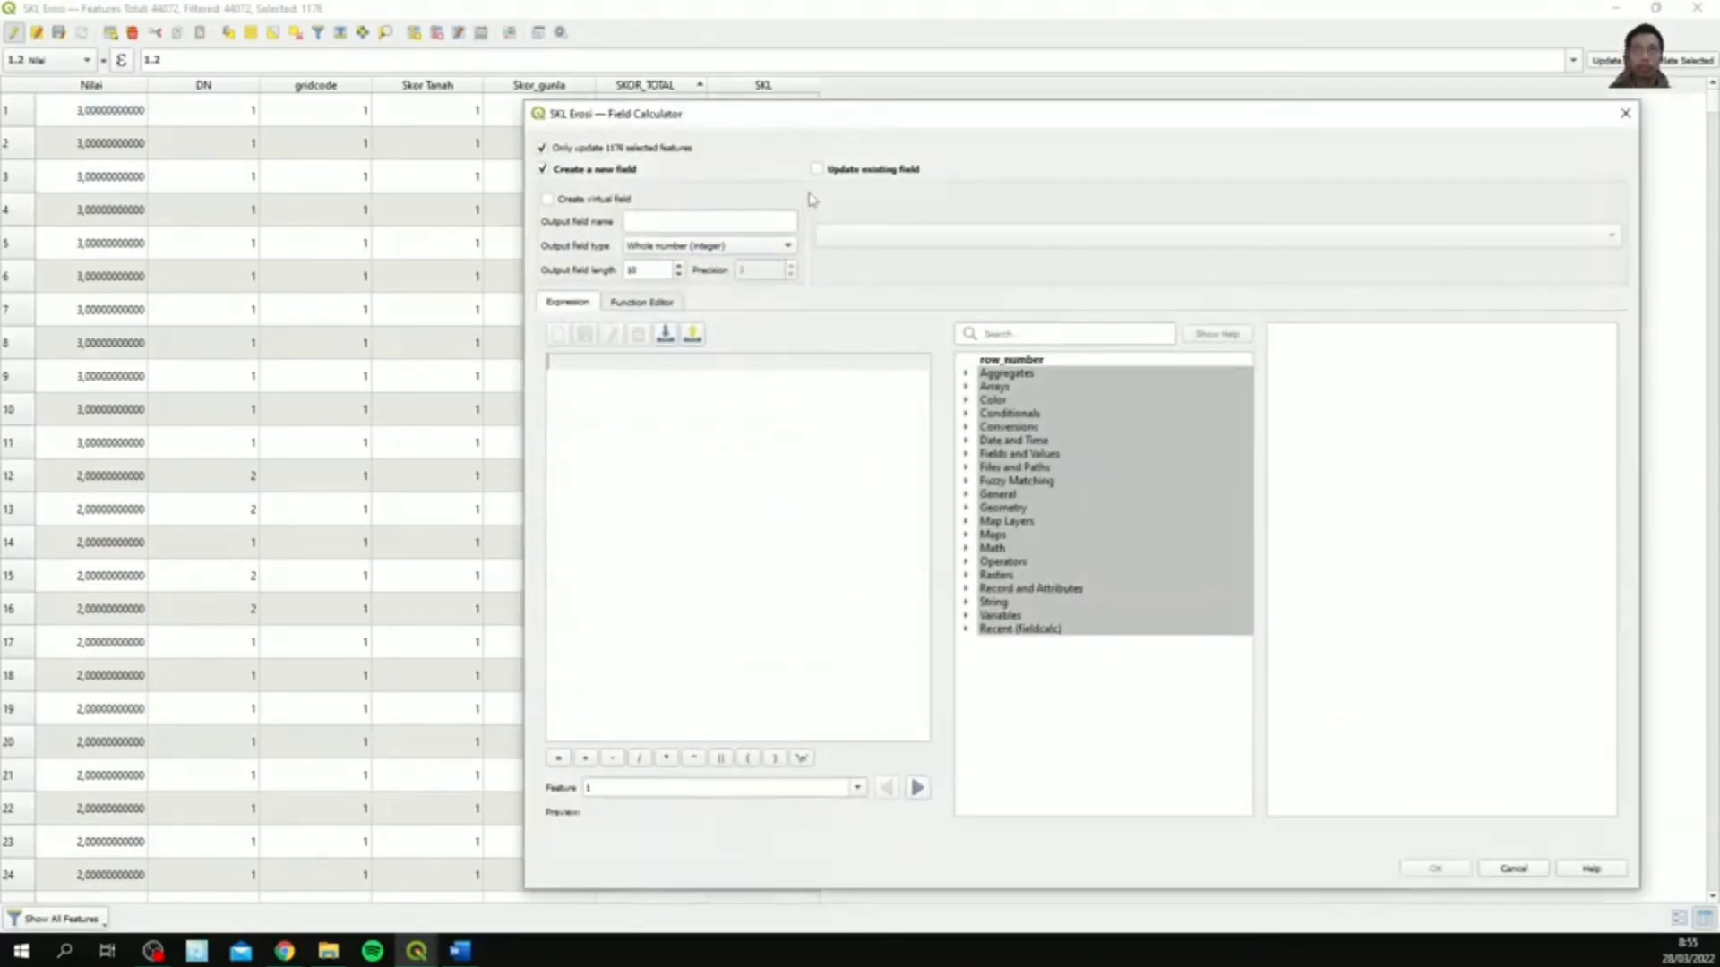
click(817, 168)
click(838, 202)
click(866, 333)
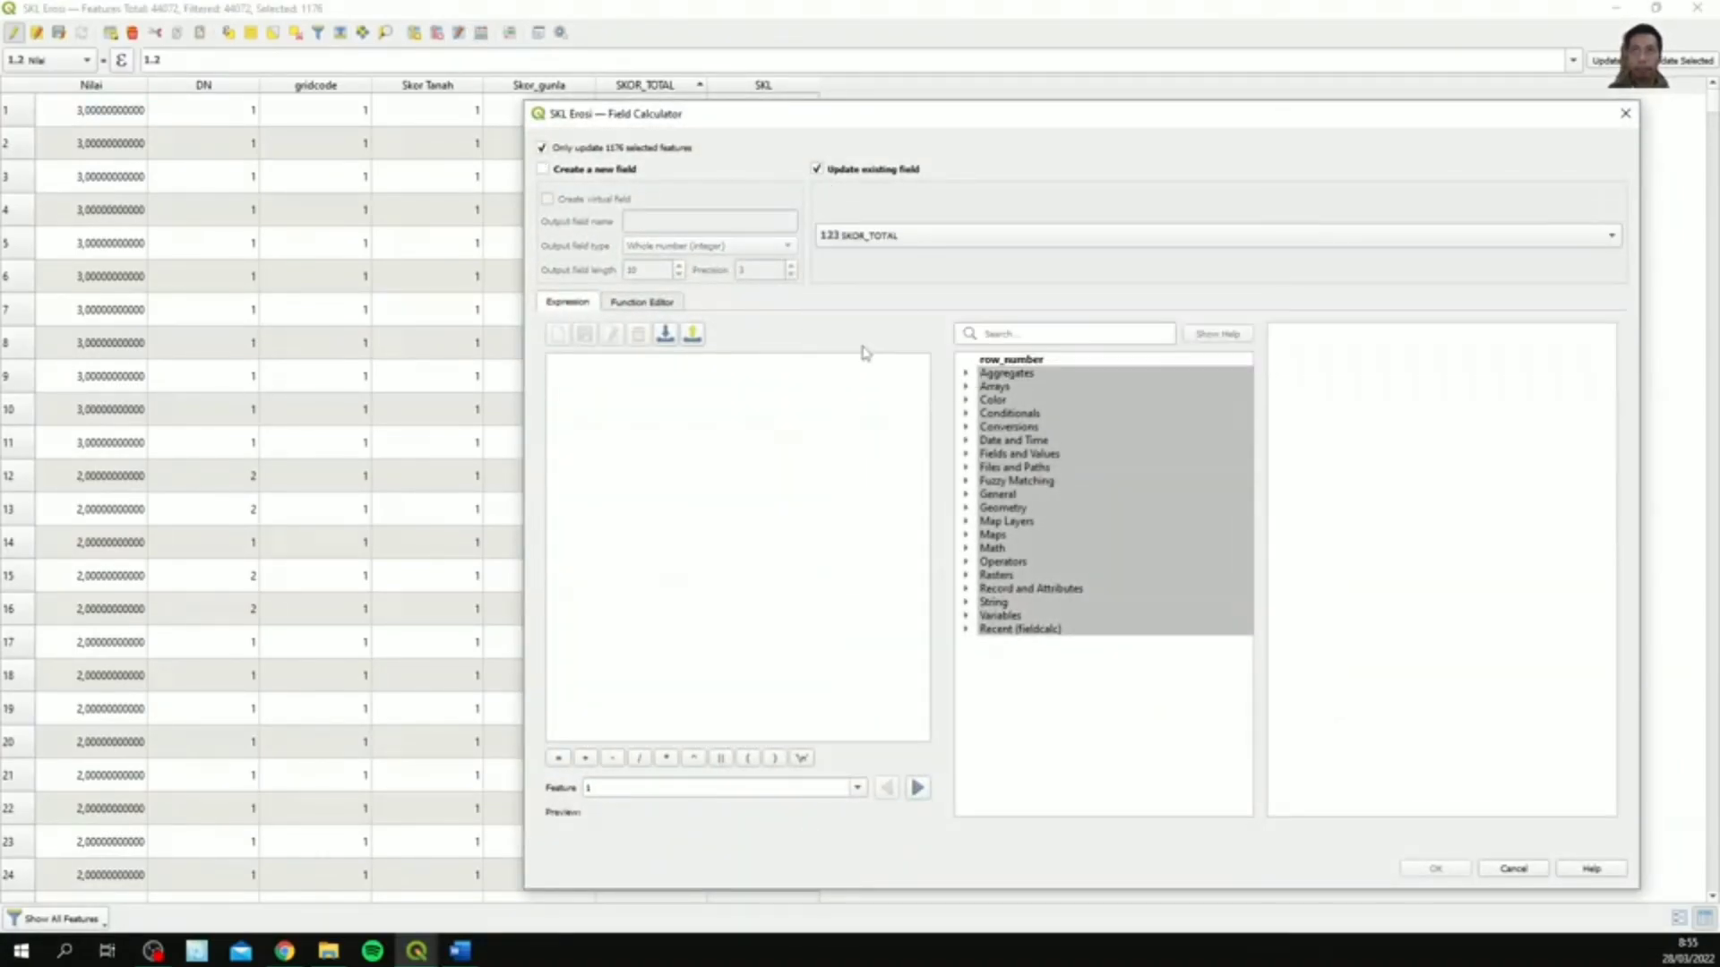
click(862, 234)
click(862, 254)
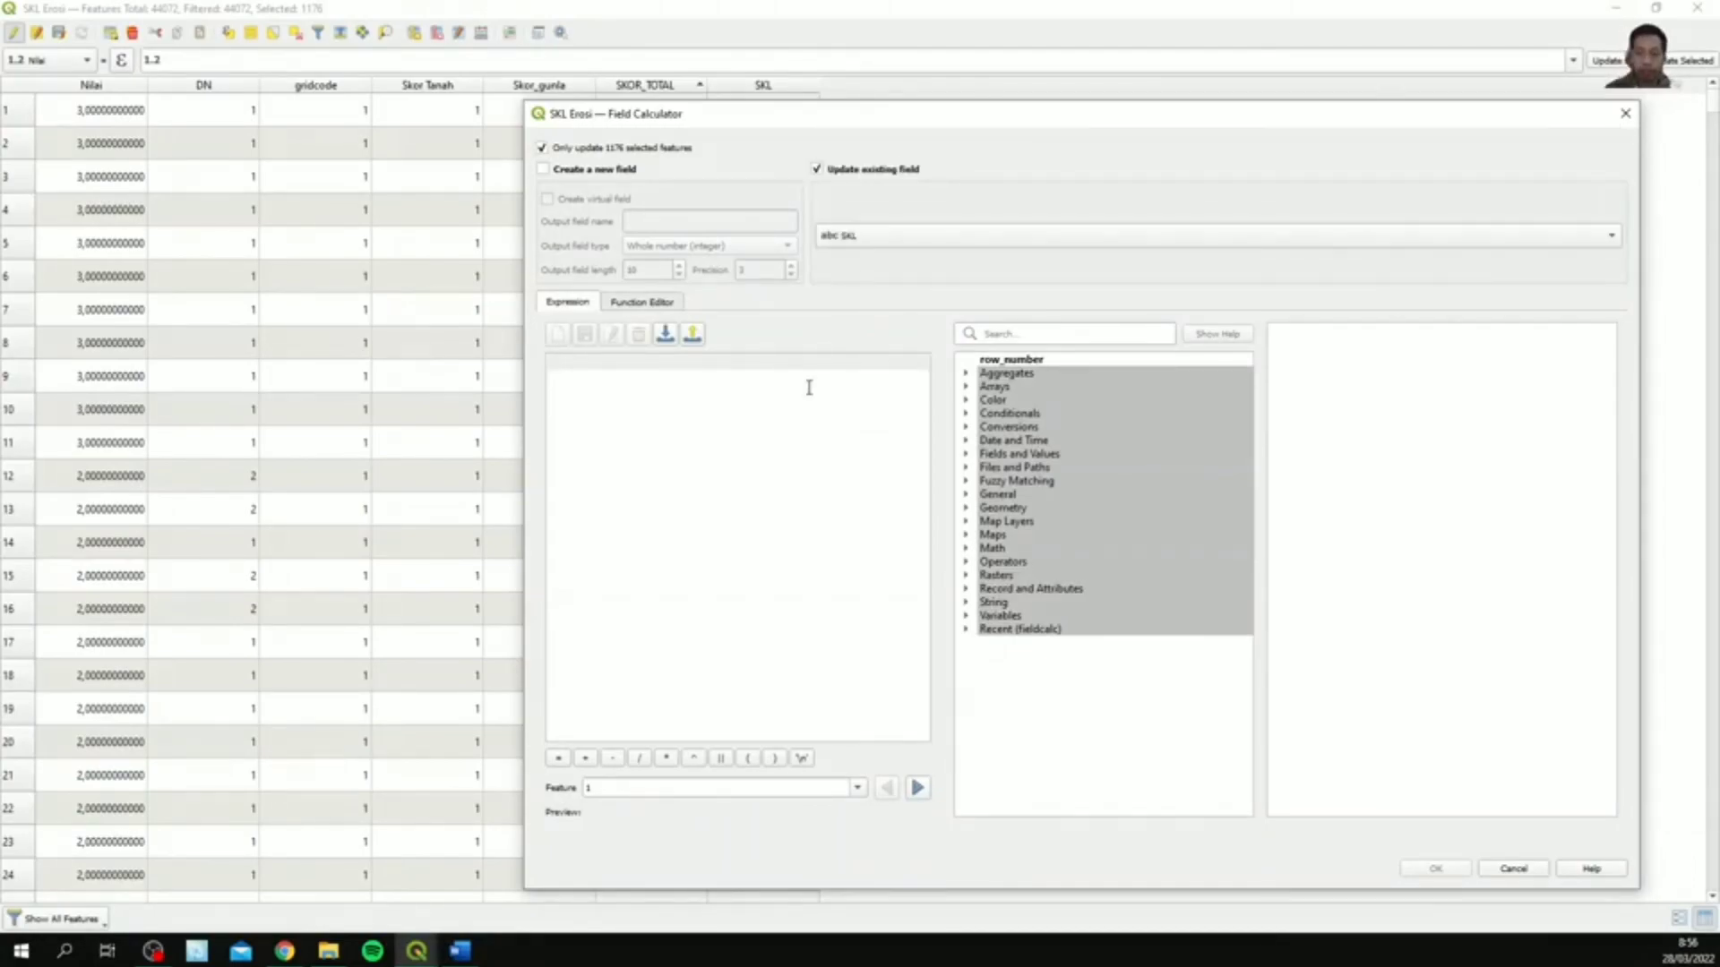
click(809, 387)
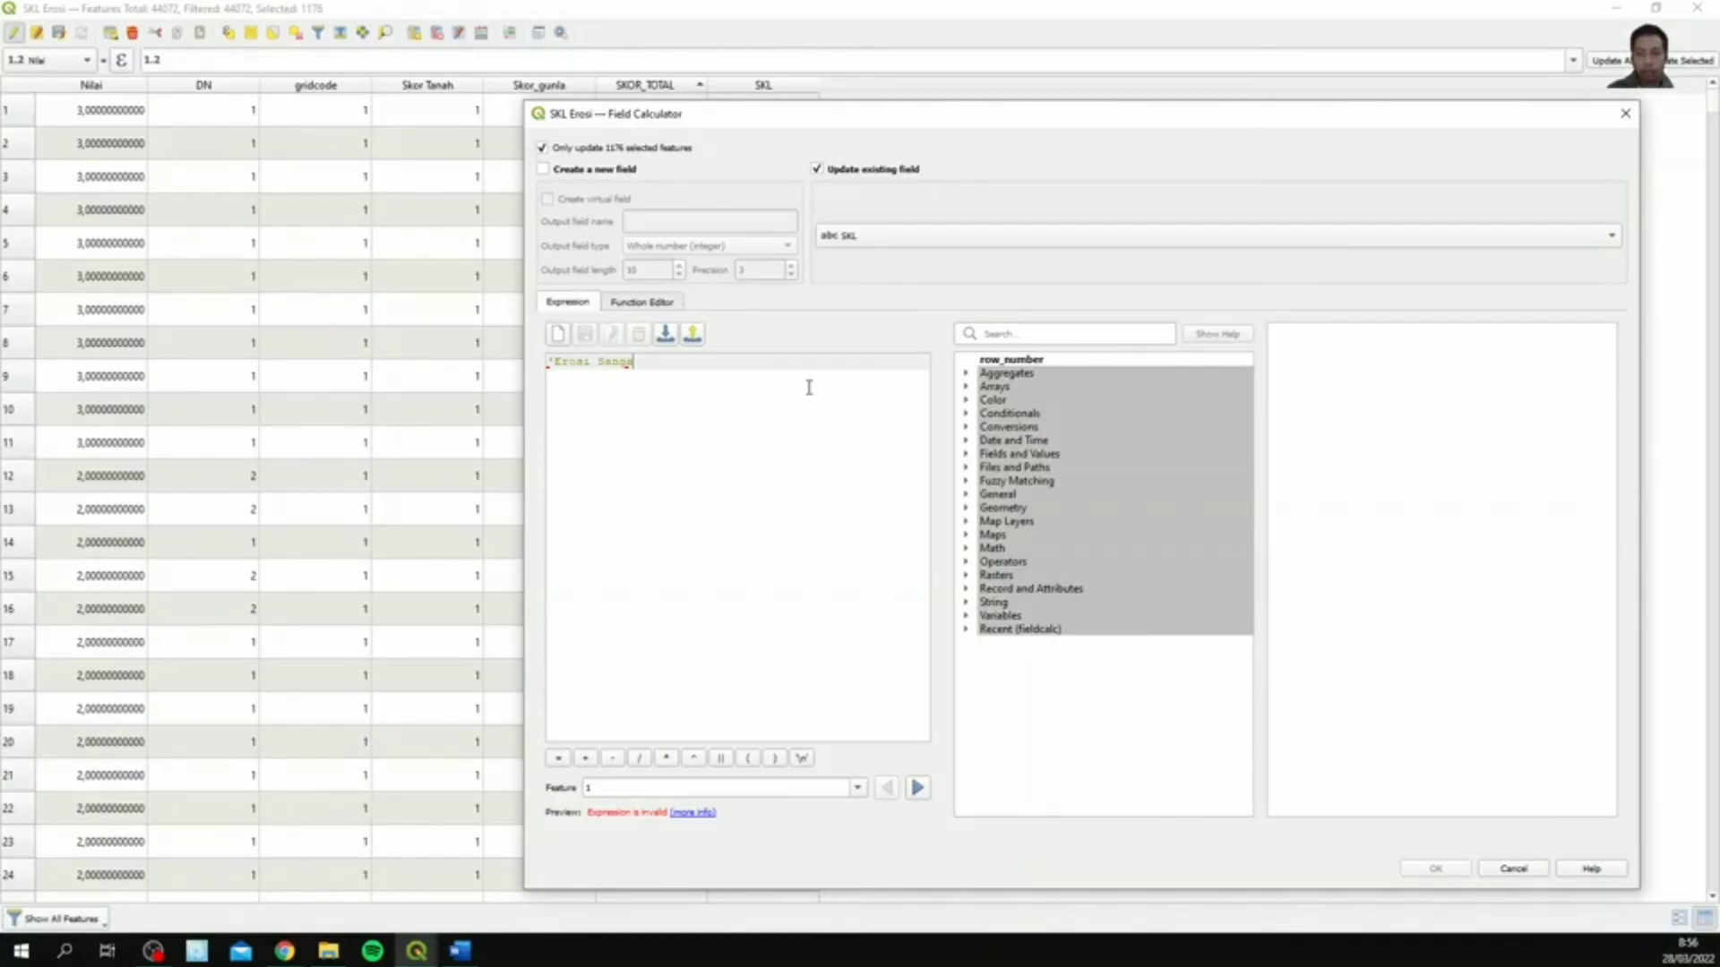
text('Erosi Sangat Rendah)
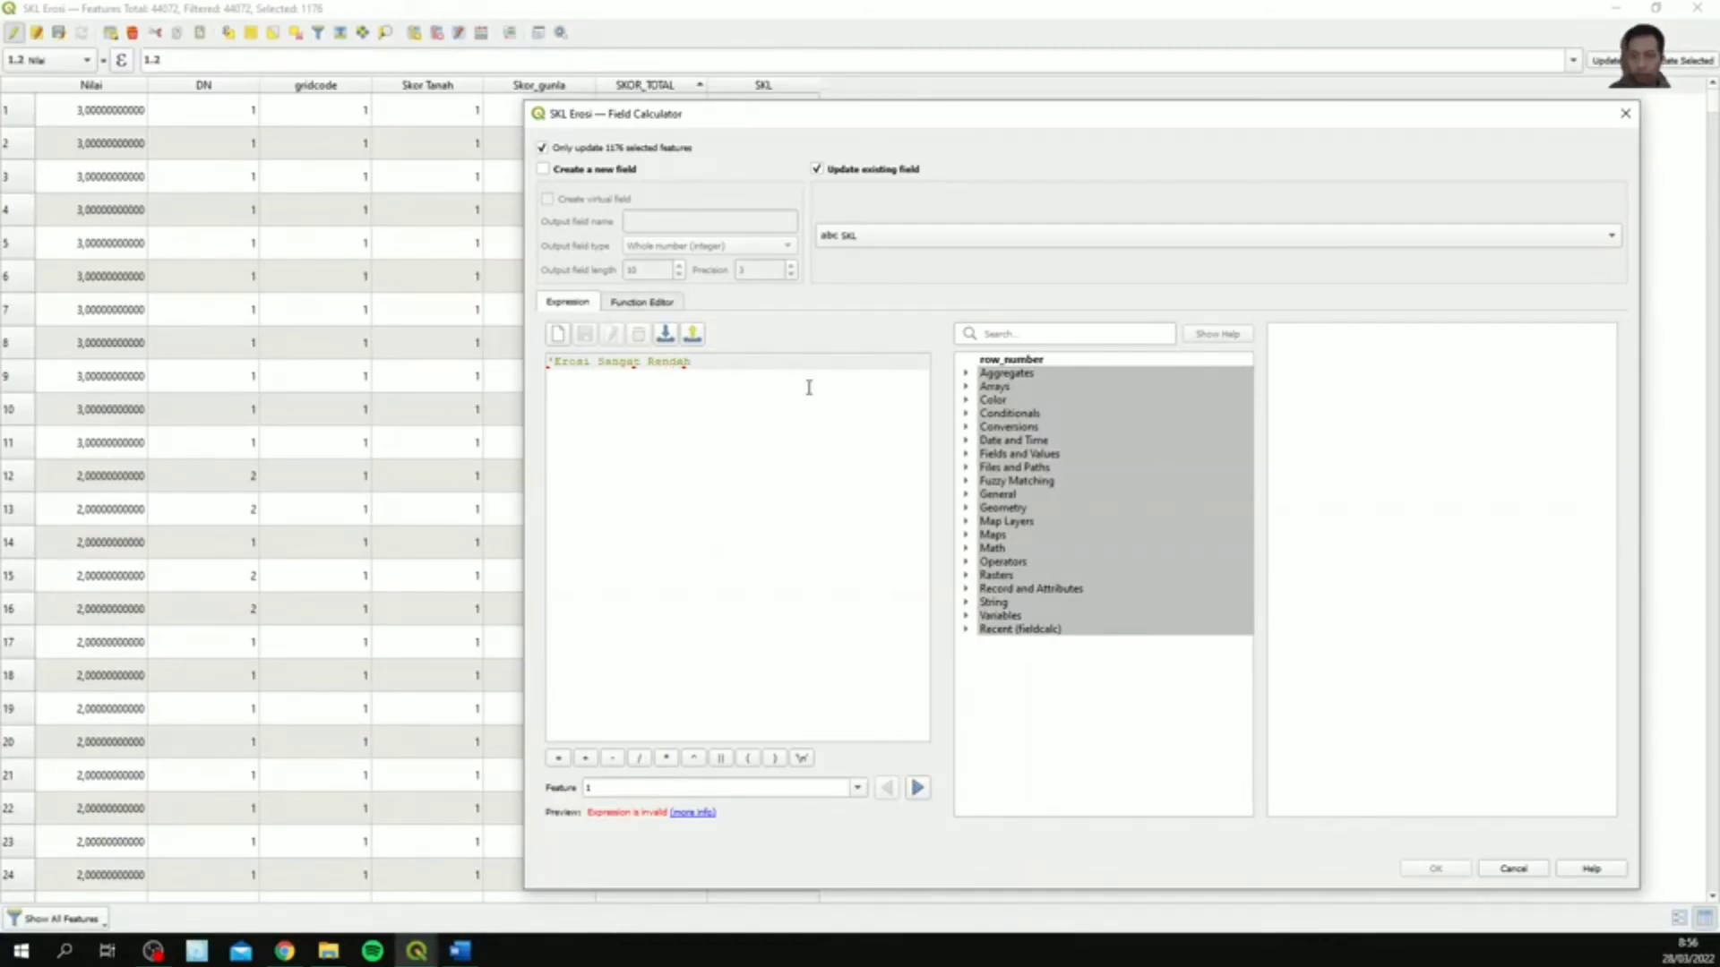
text(')
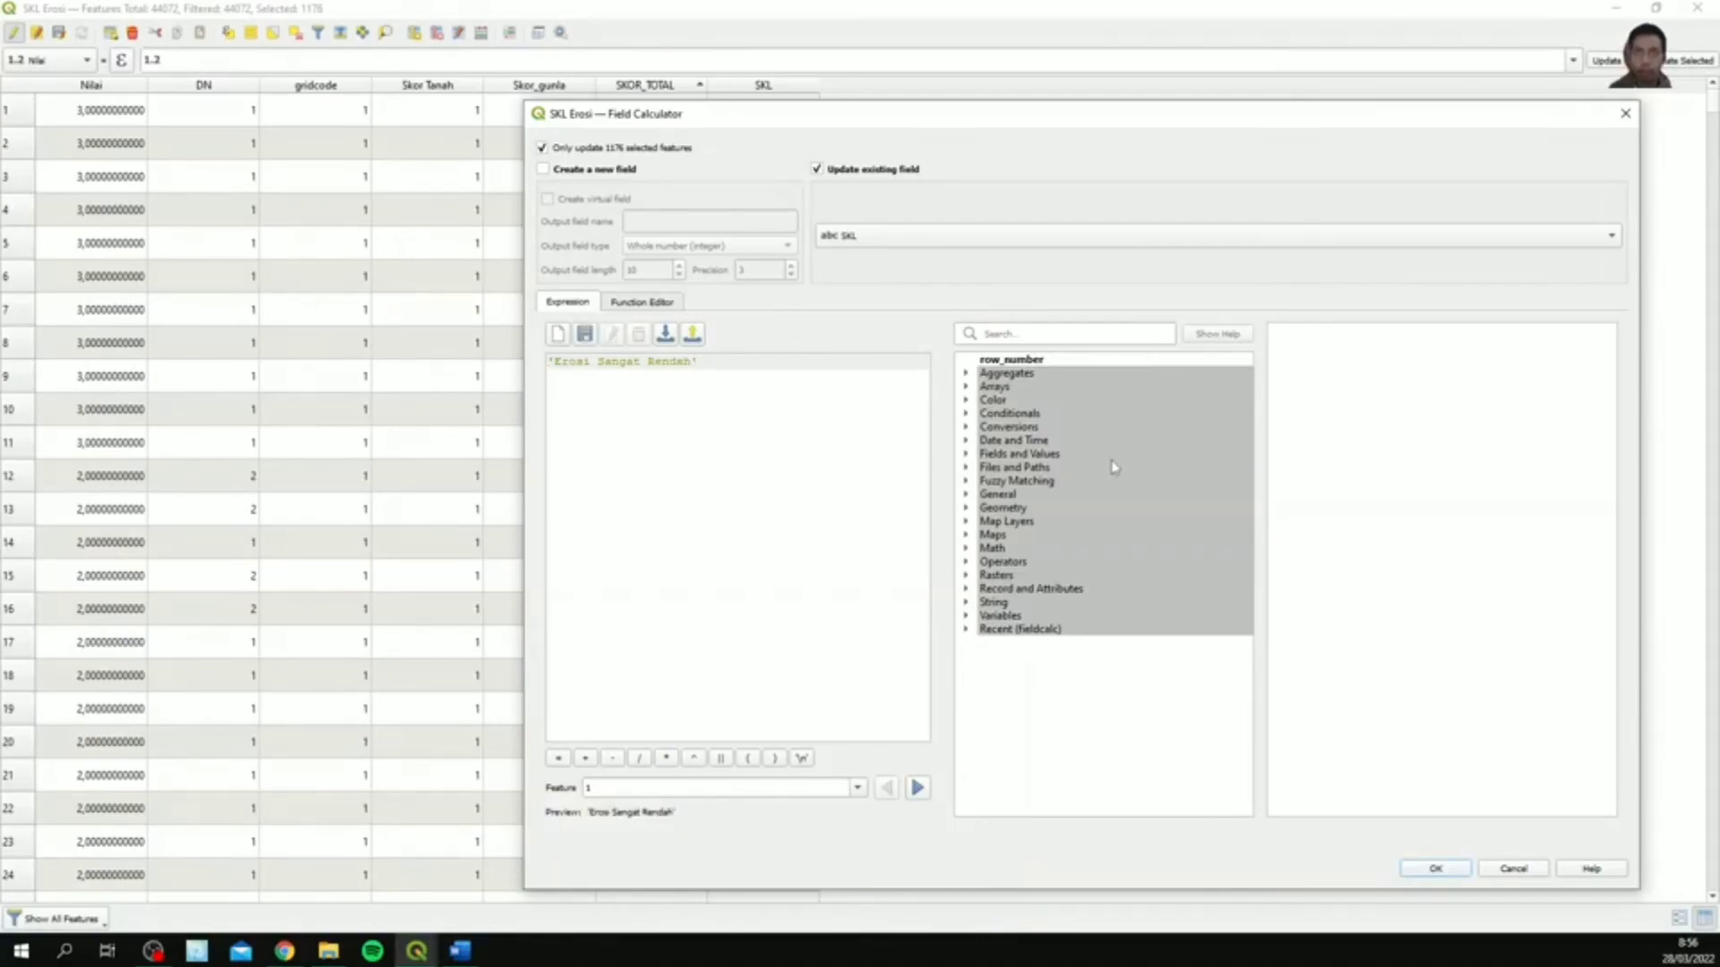
click(1437, 869)
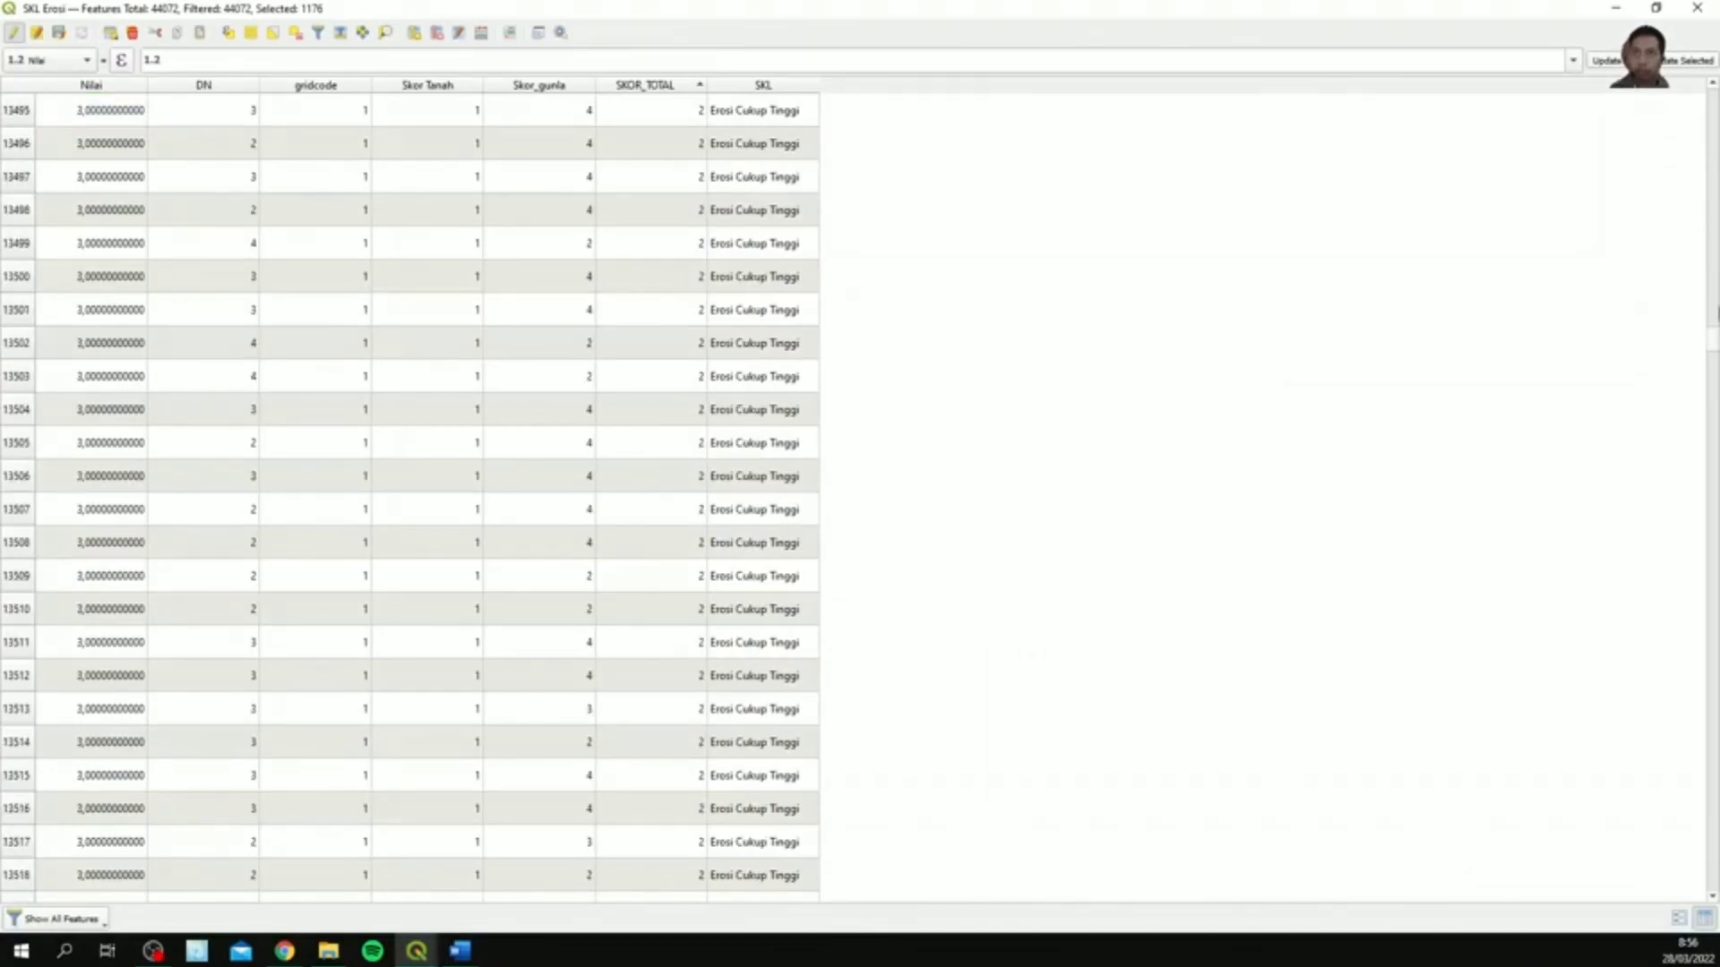
- Deselect all features, stop editing SKL Erosi with its changes saved, and minimize the attribute table
drag(1715, 361, 1709, 893)
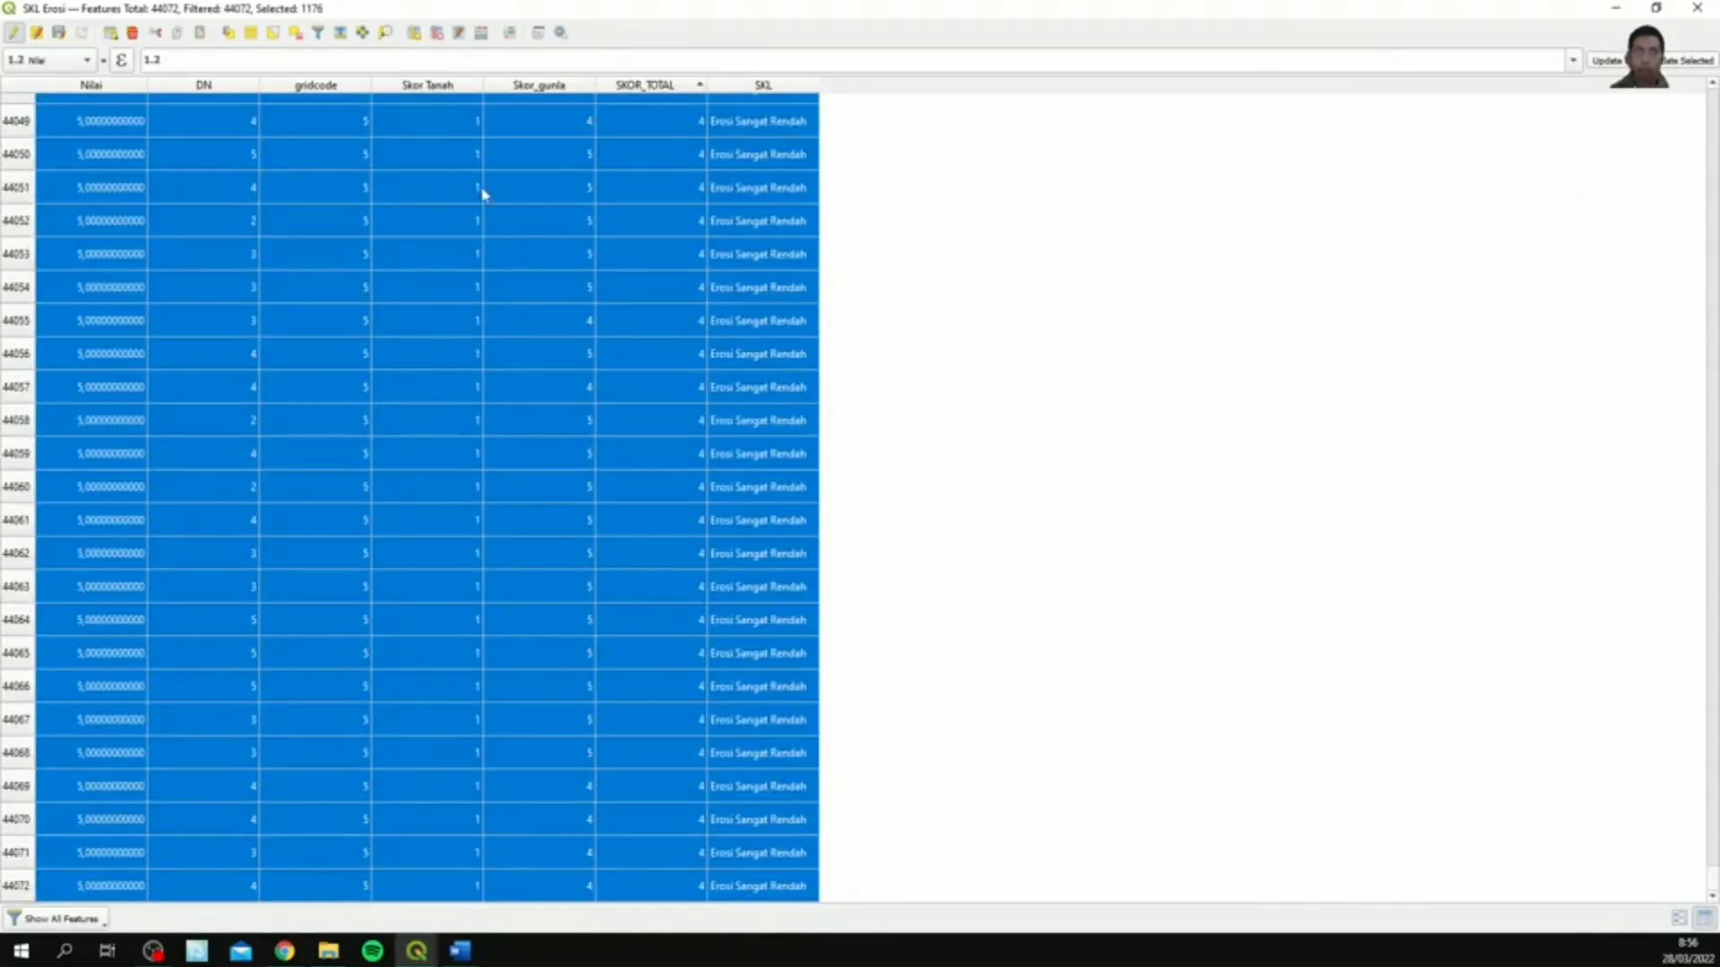
click(295, 33)
click(13, 33)
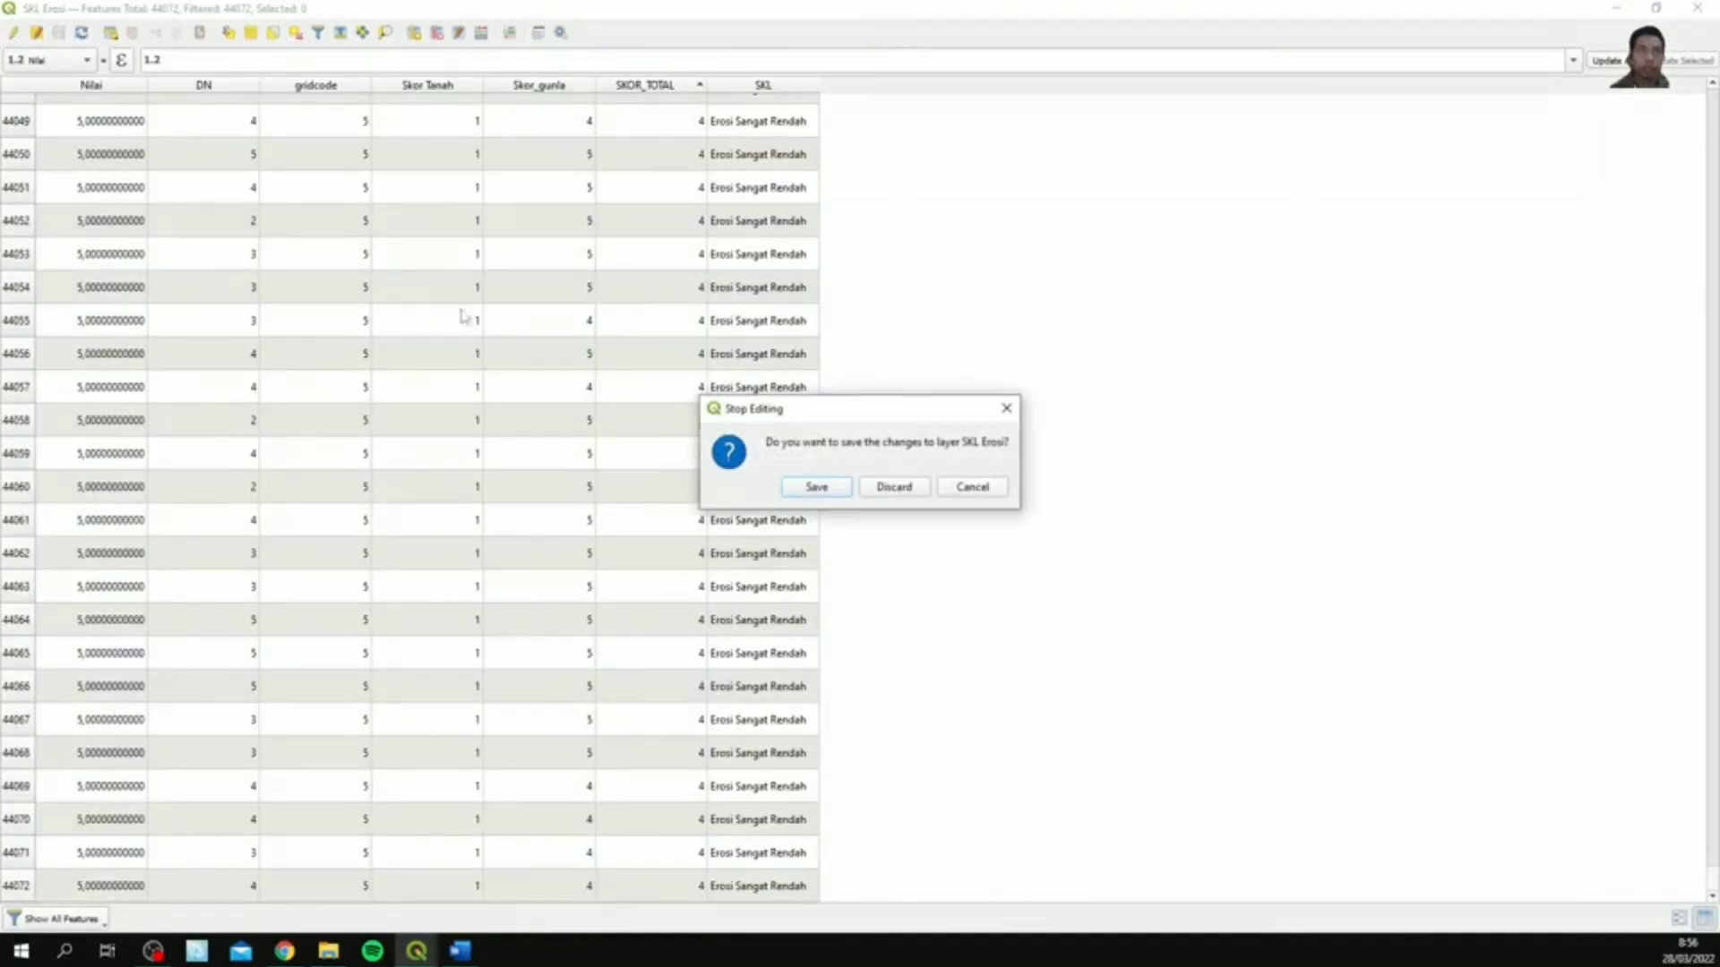
click(809, 487)
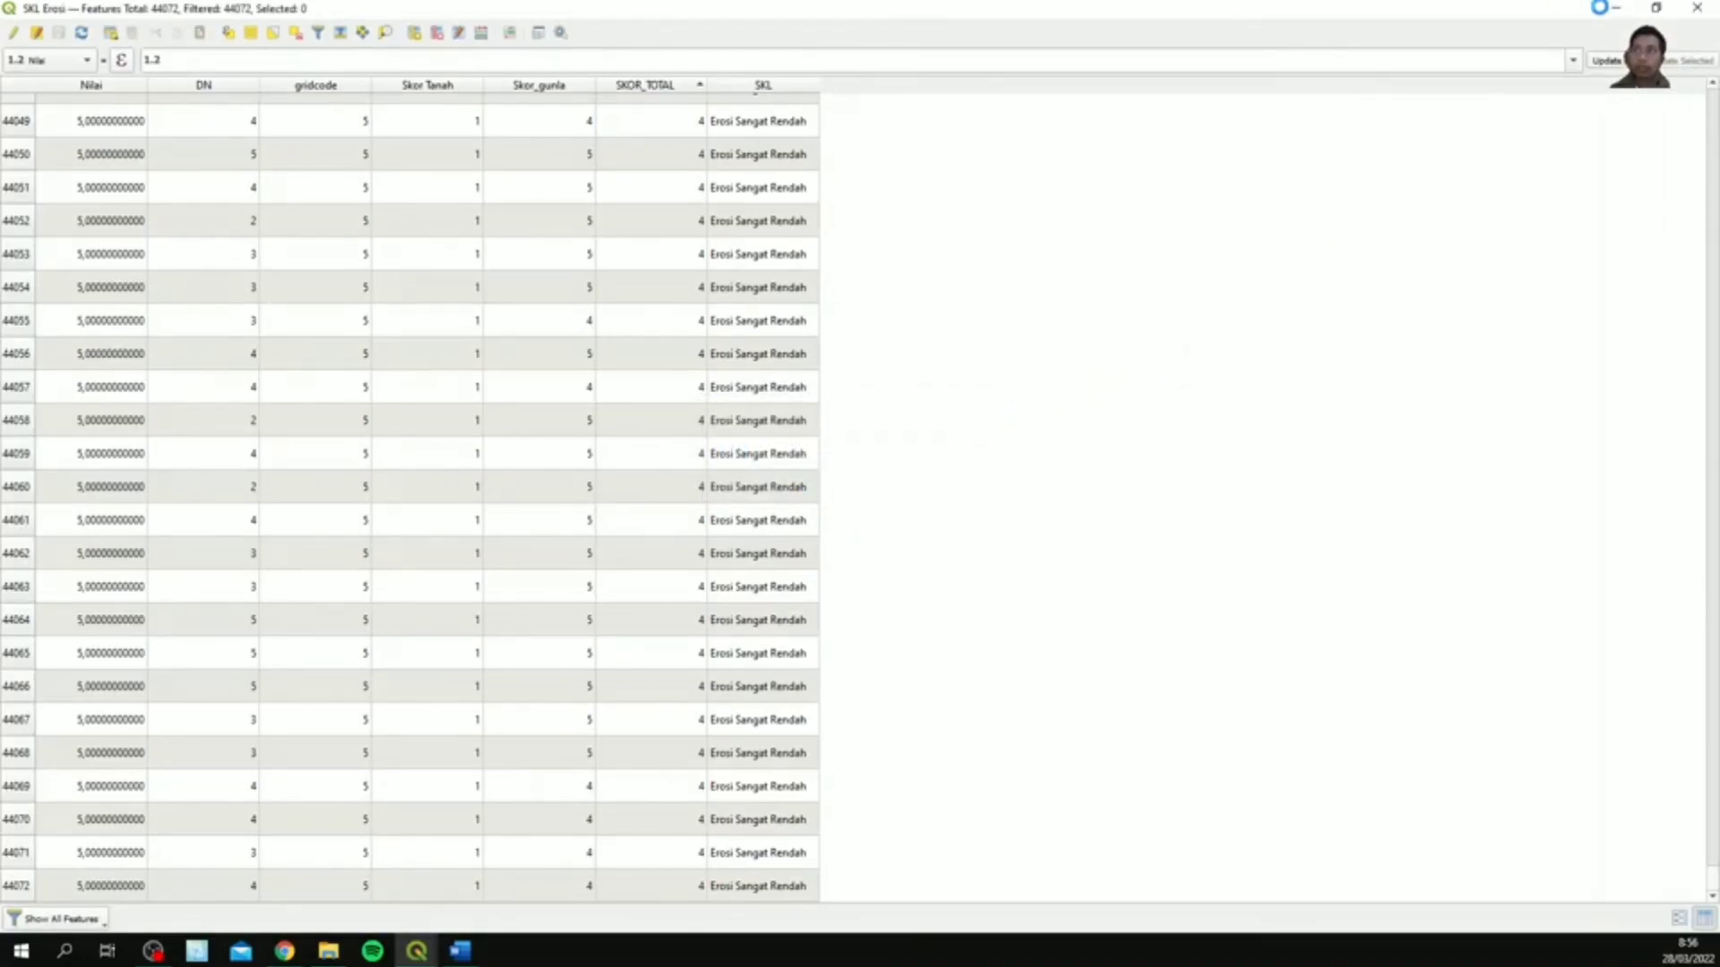
click(1615, 13)
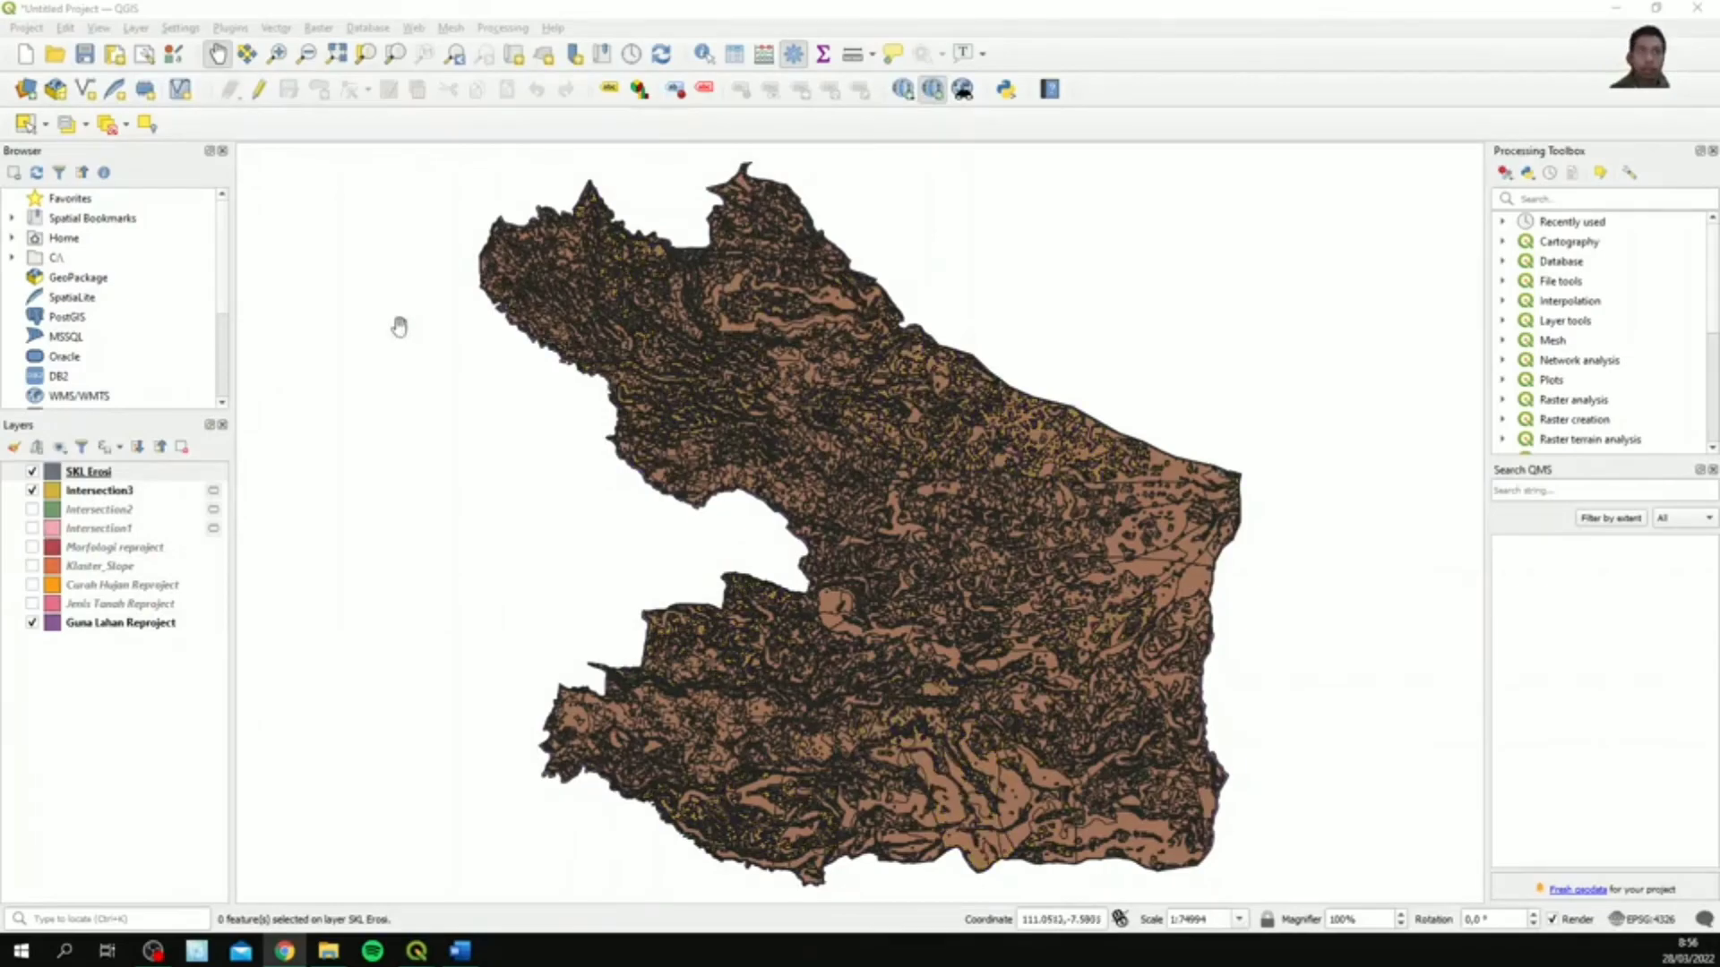
- Set the SKL Erosi layer's symbology to Categorized, using the SKL field as the value
right_click(167, 477)
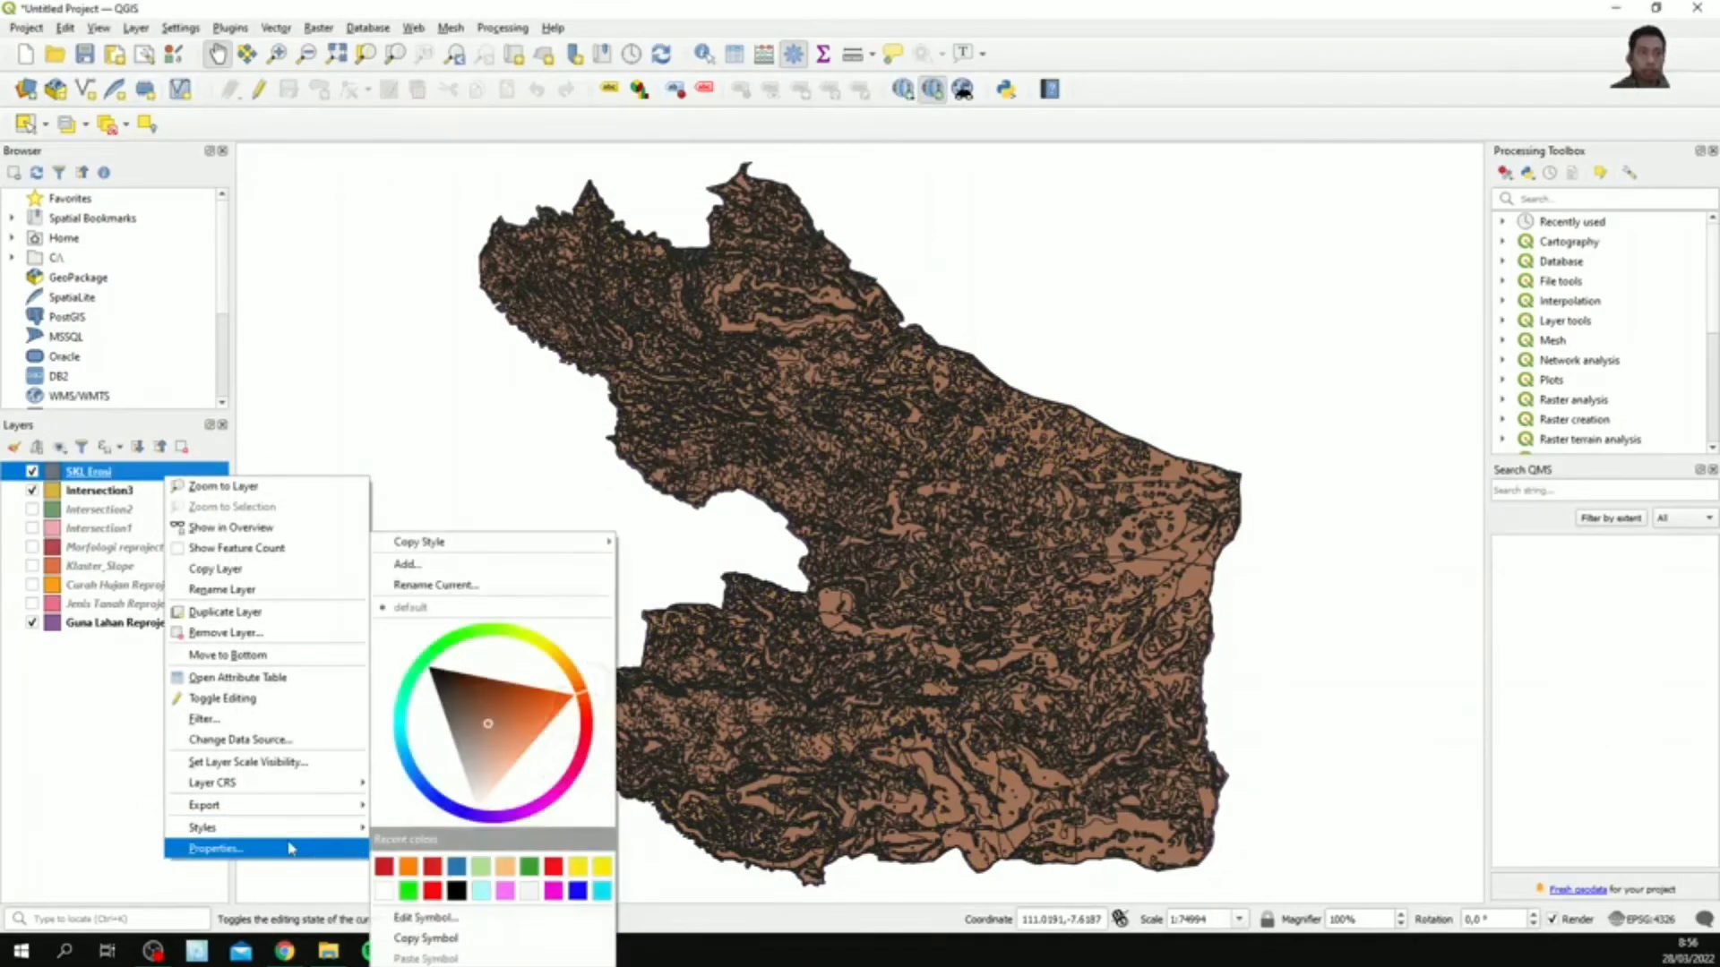
click(459, 288)
click(328, 245)
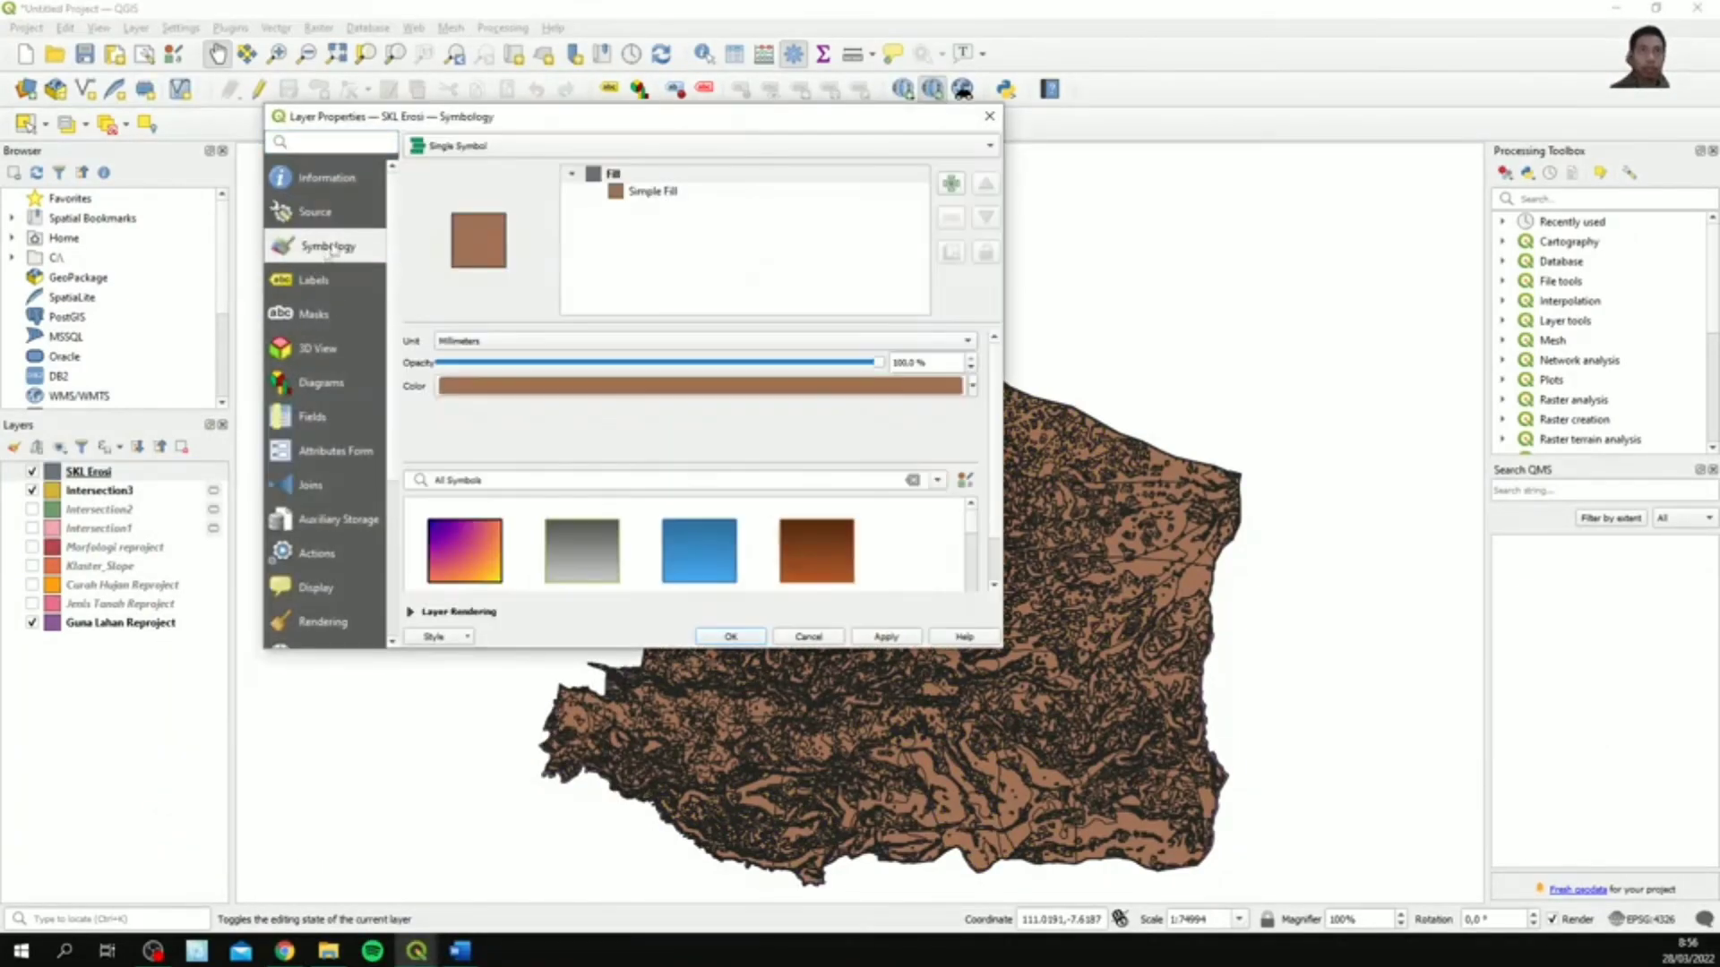
click(515, 144)
click(517, 165)
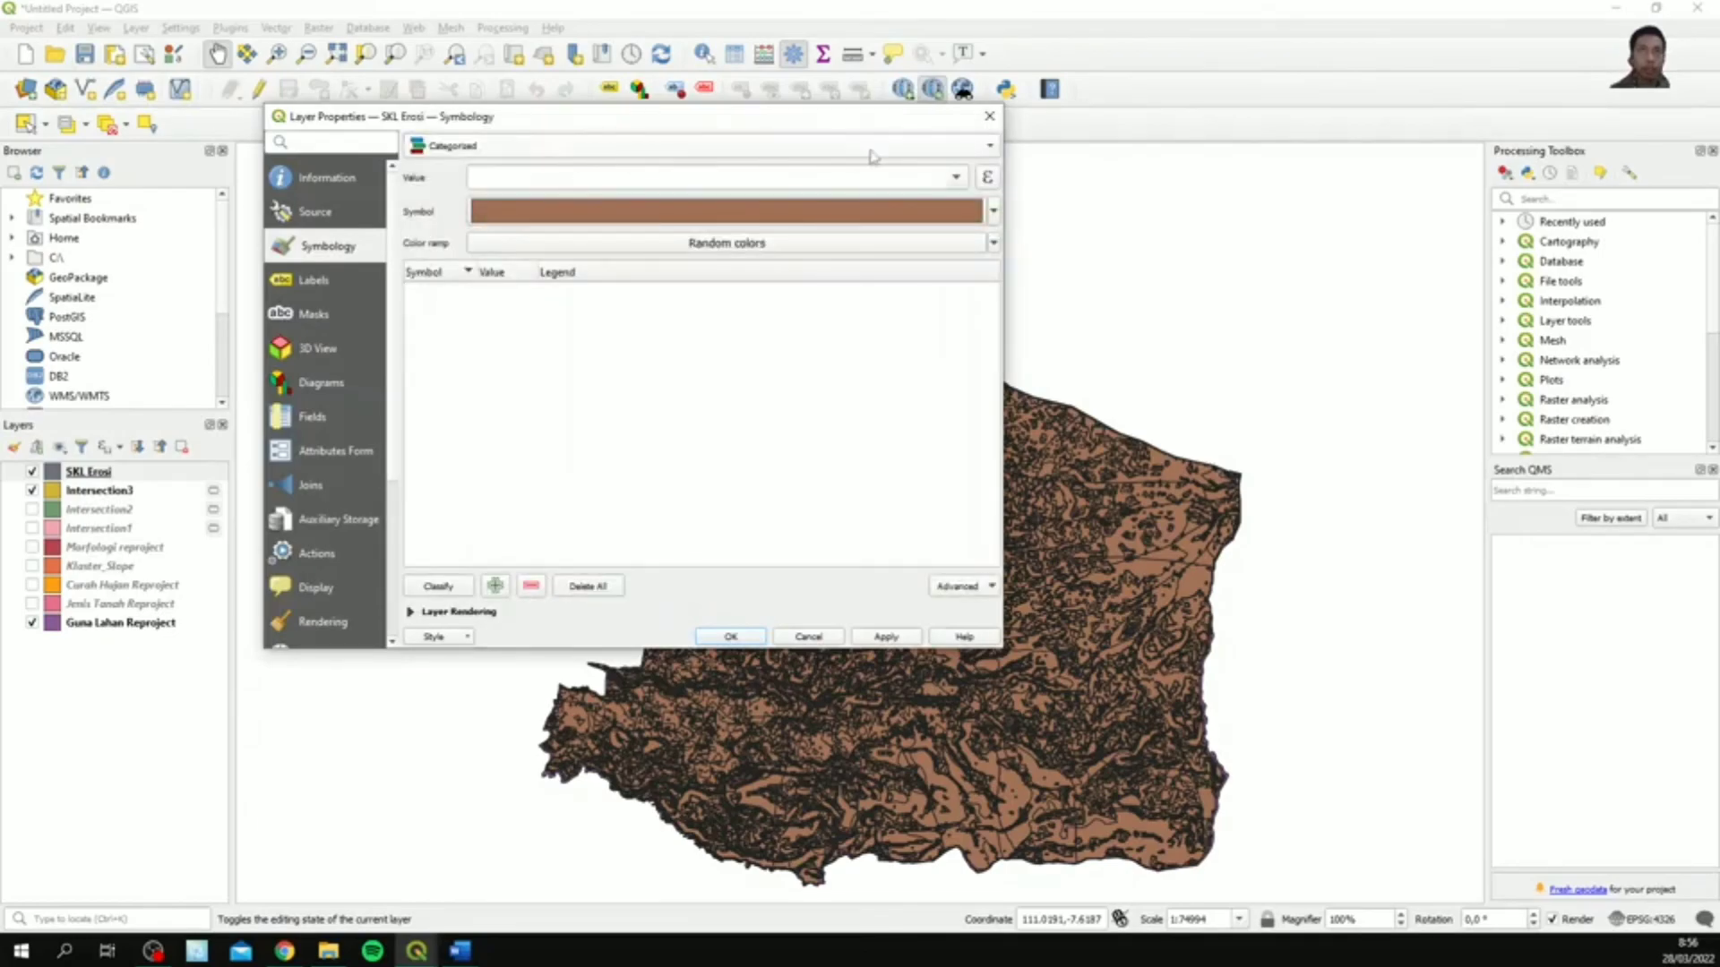
click(966, 178)
click(565, 363)
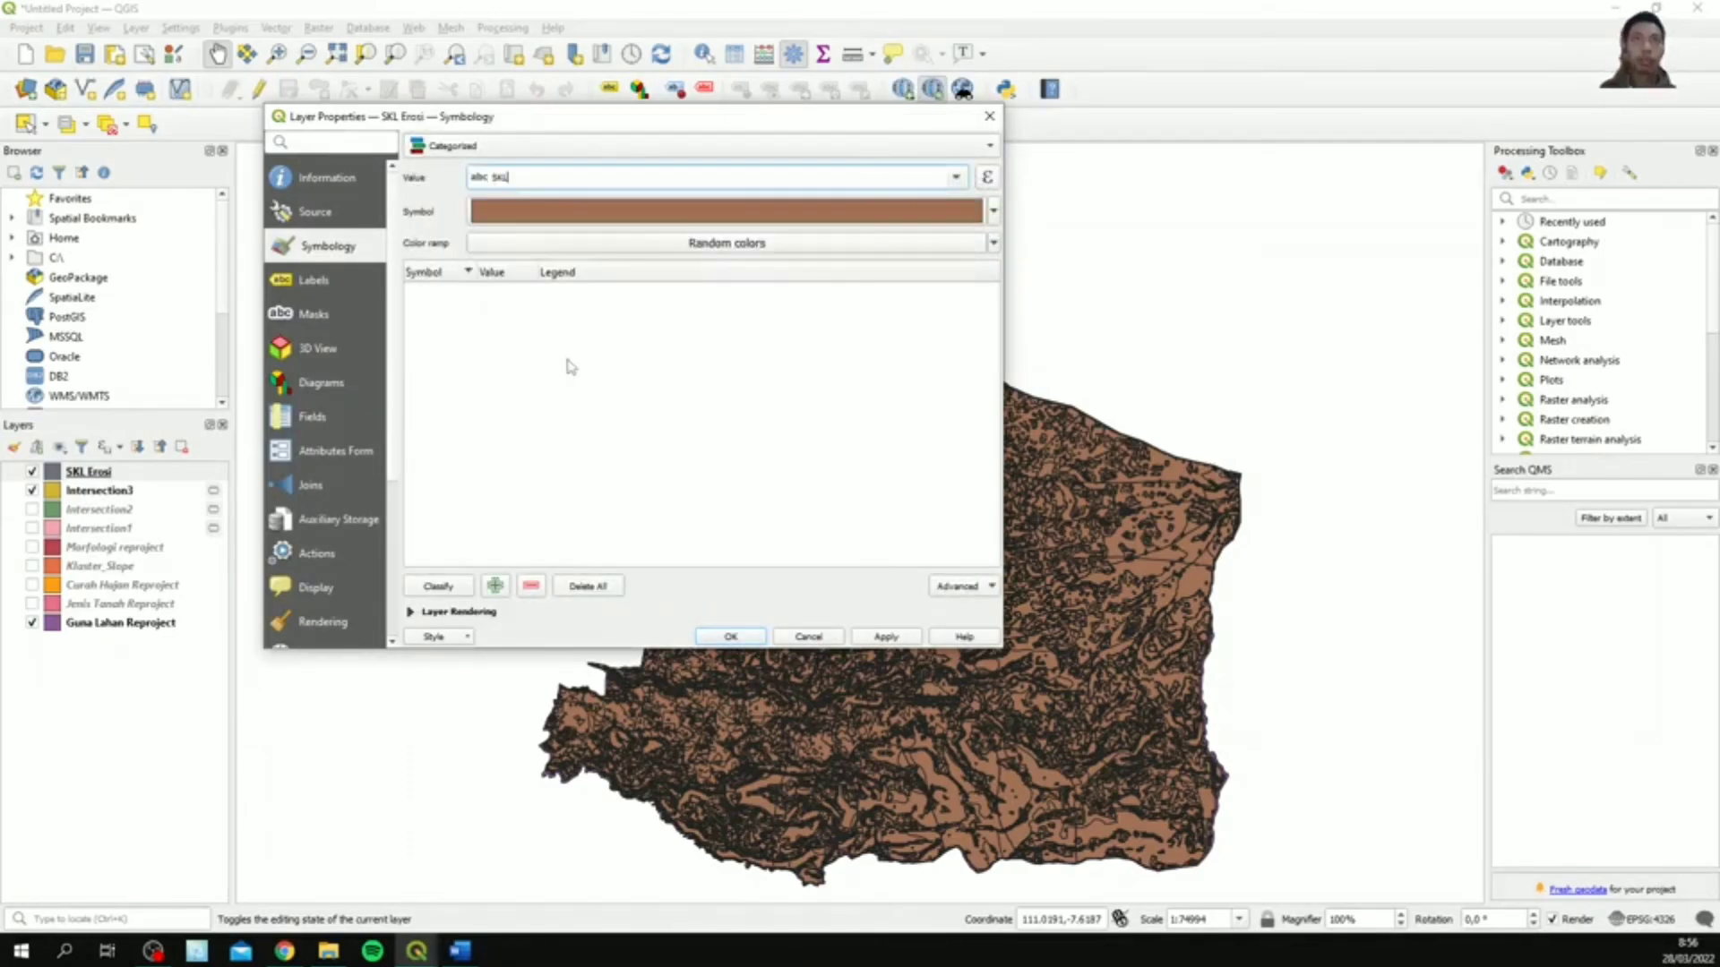
- Classify the SKL values with the Spectral color ramp and remove the category for all other values
click(993, 243)
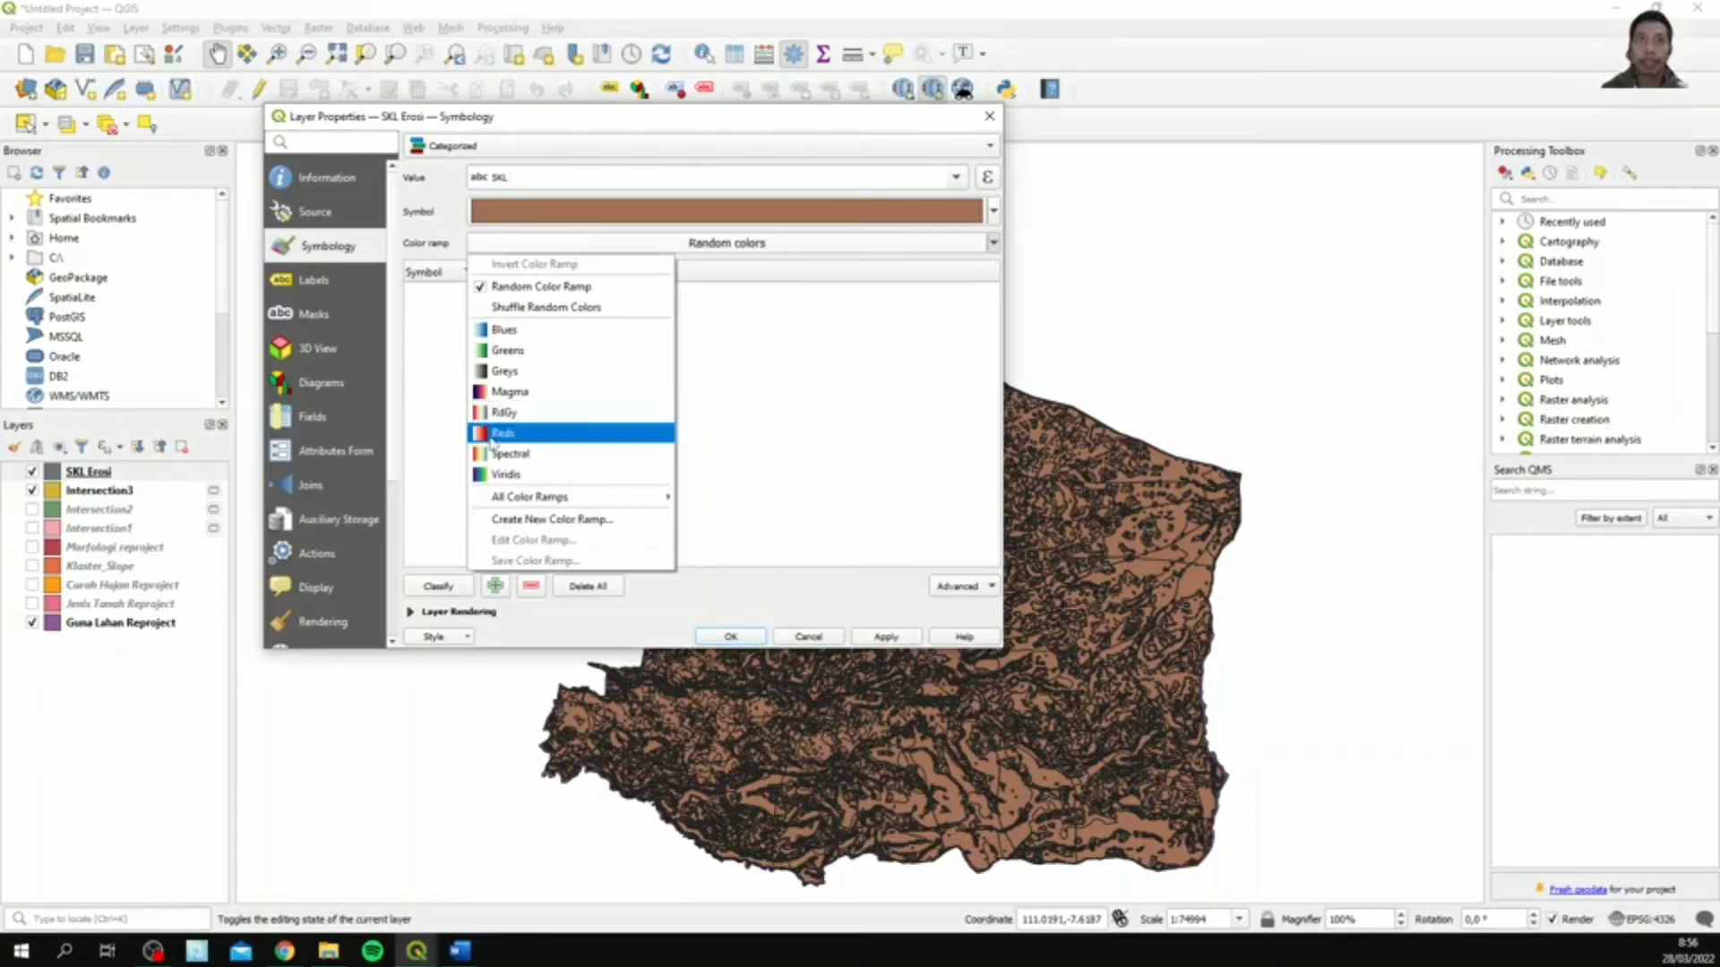
click(501, 453)
click(438, 586)
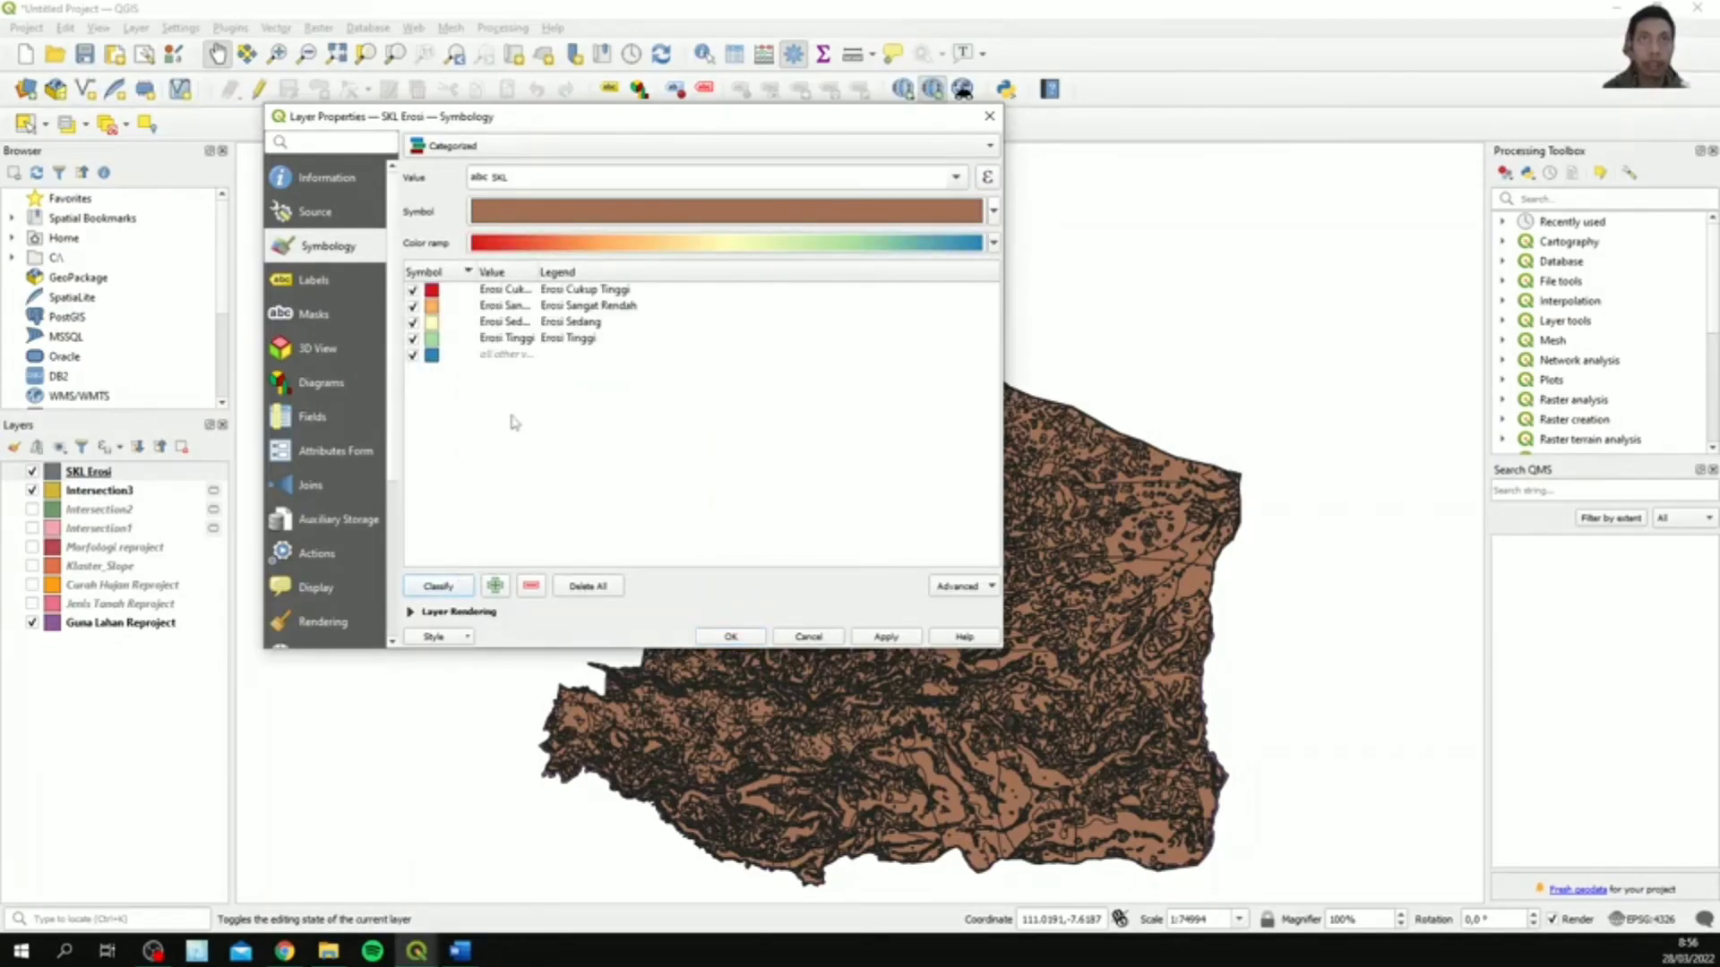
click(501, 356)
click(531, 585)
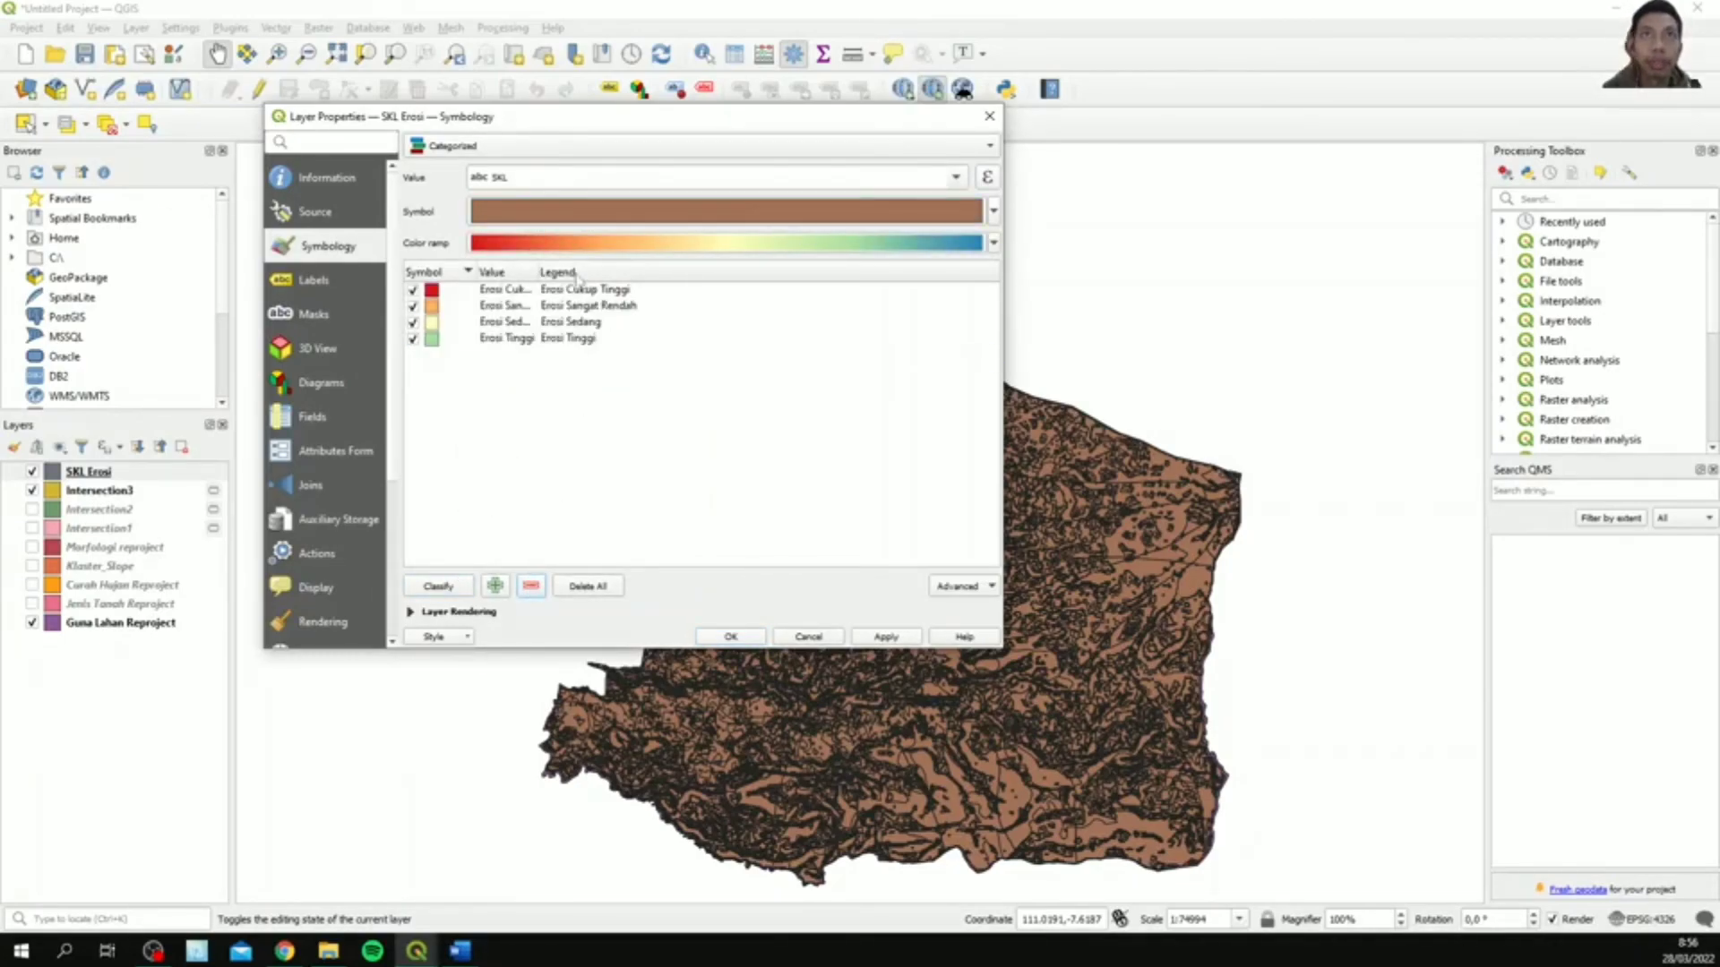
- Order the classes as Erosi Tinggi, Erosi Cukup Tinggi, Erosi Sedang, Erosi Sangat Rendah, then reassign the Spectral ramp and apply the symbology
drag(533, 275, 579, 275)
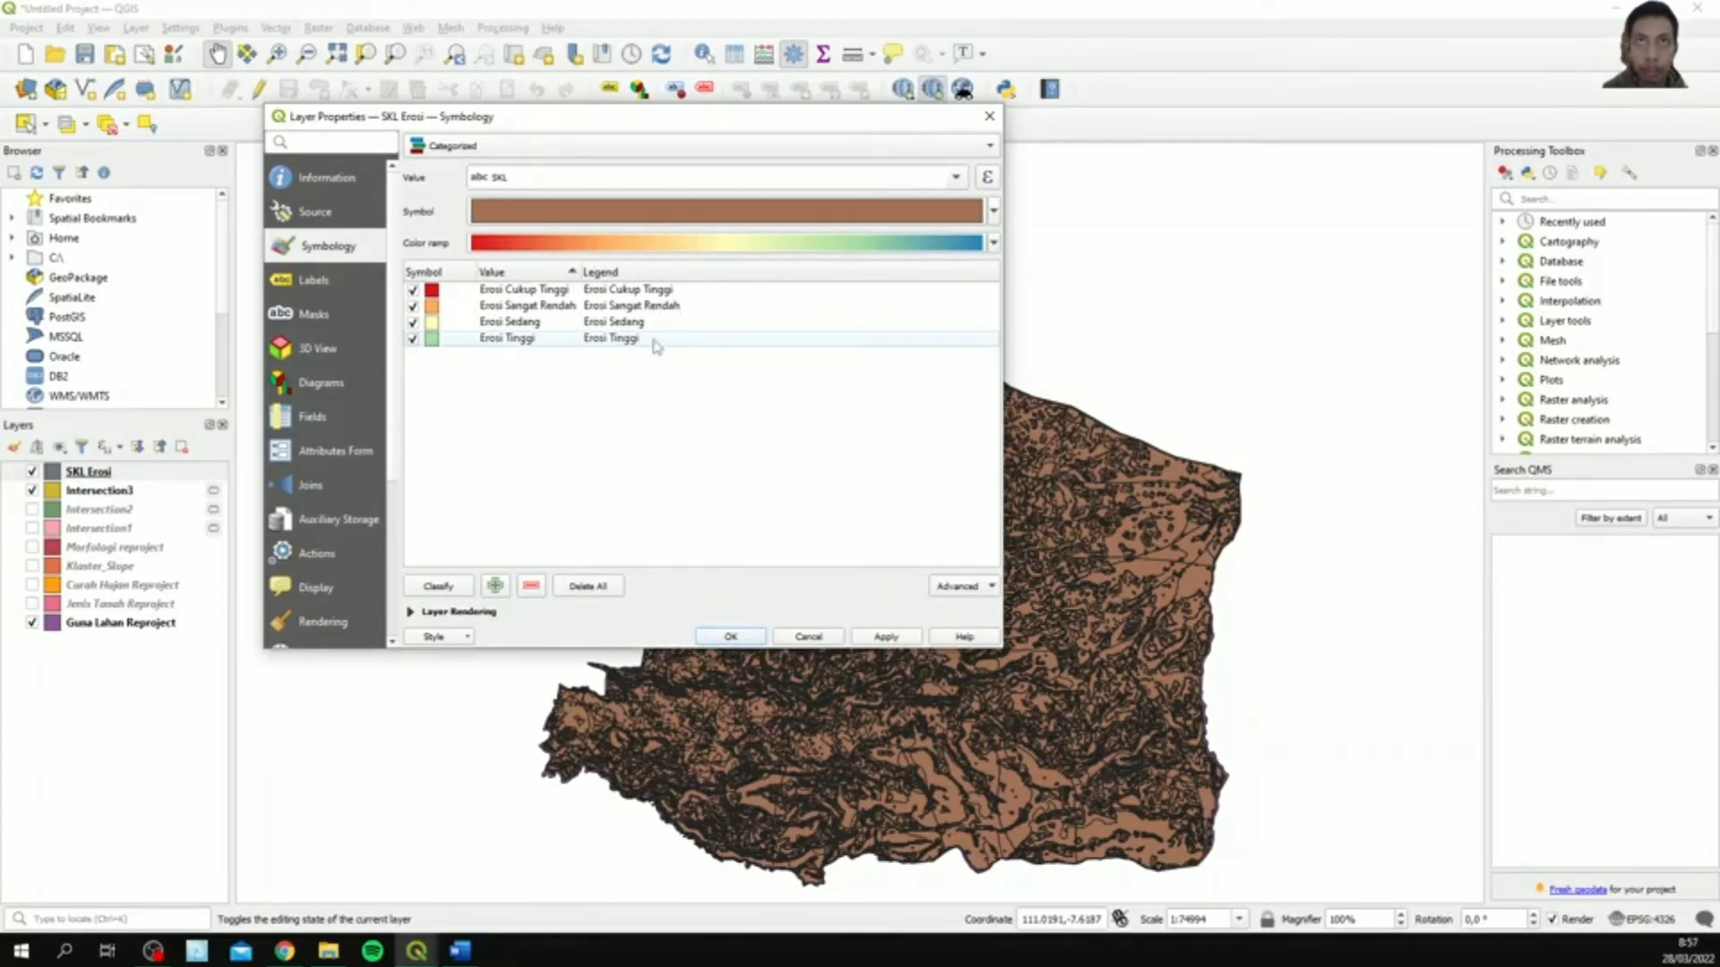
drag(592, 340, 663, 331)
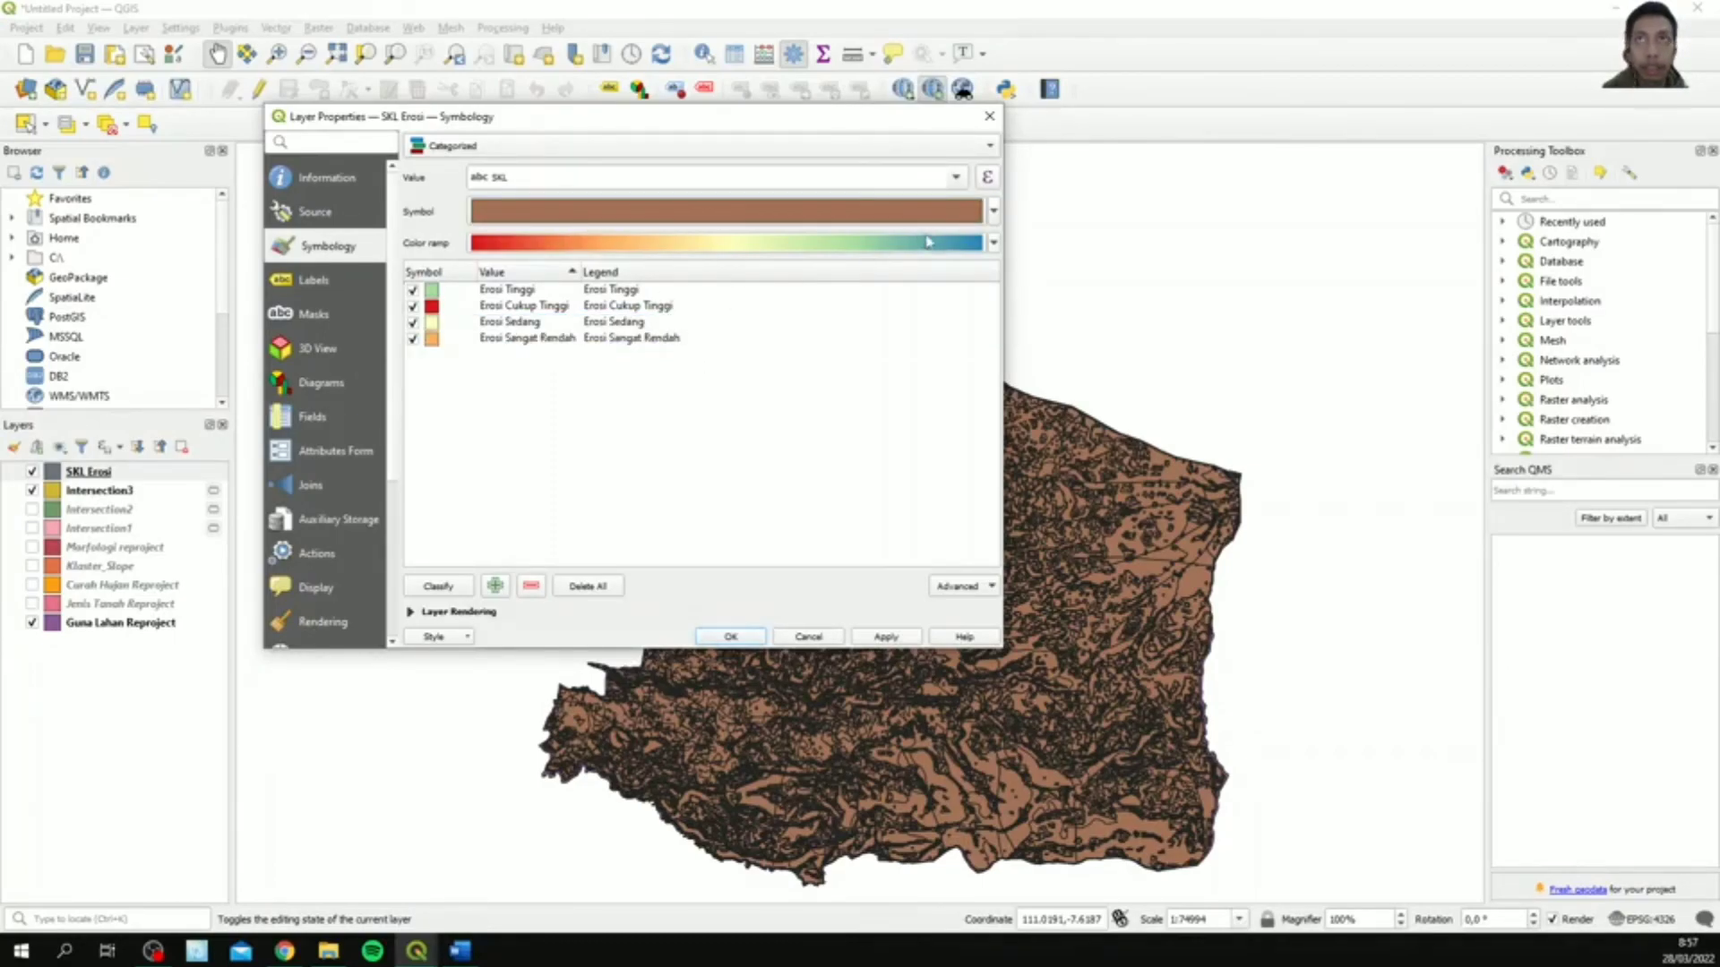
click(993, 243)
click(515, 439)
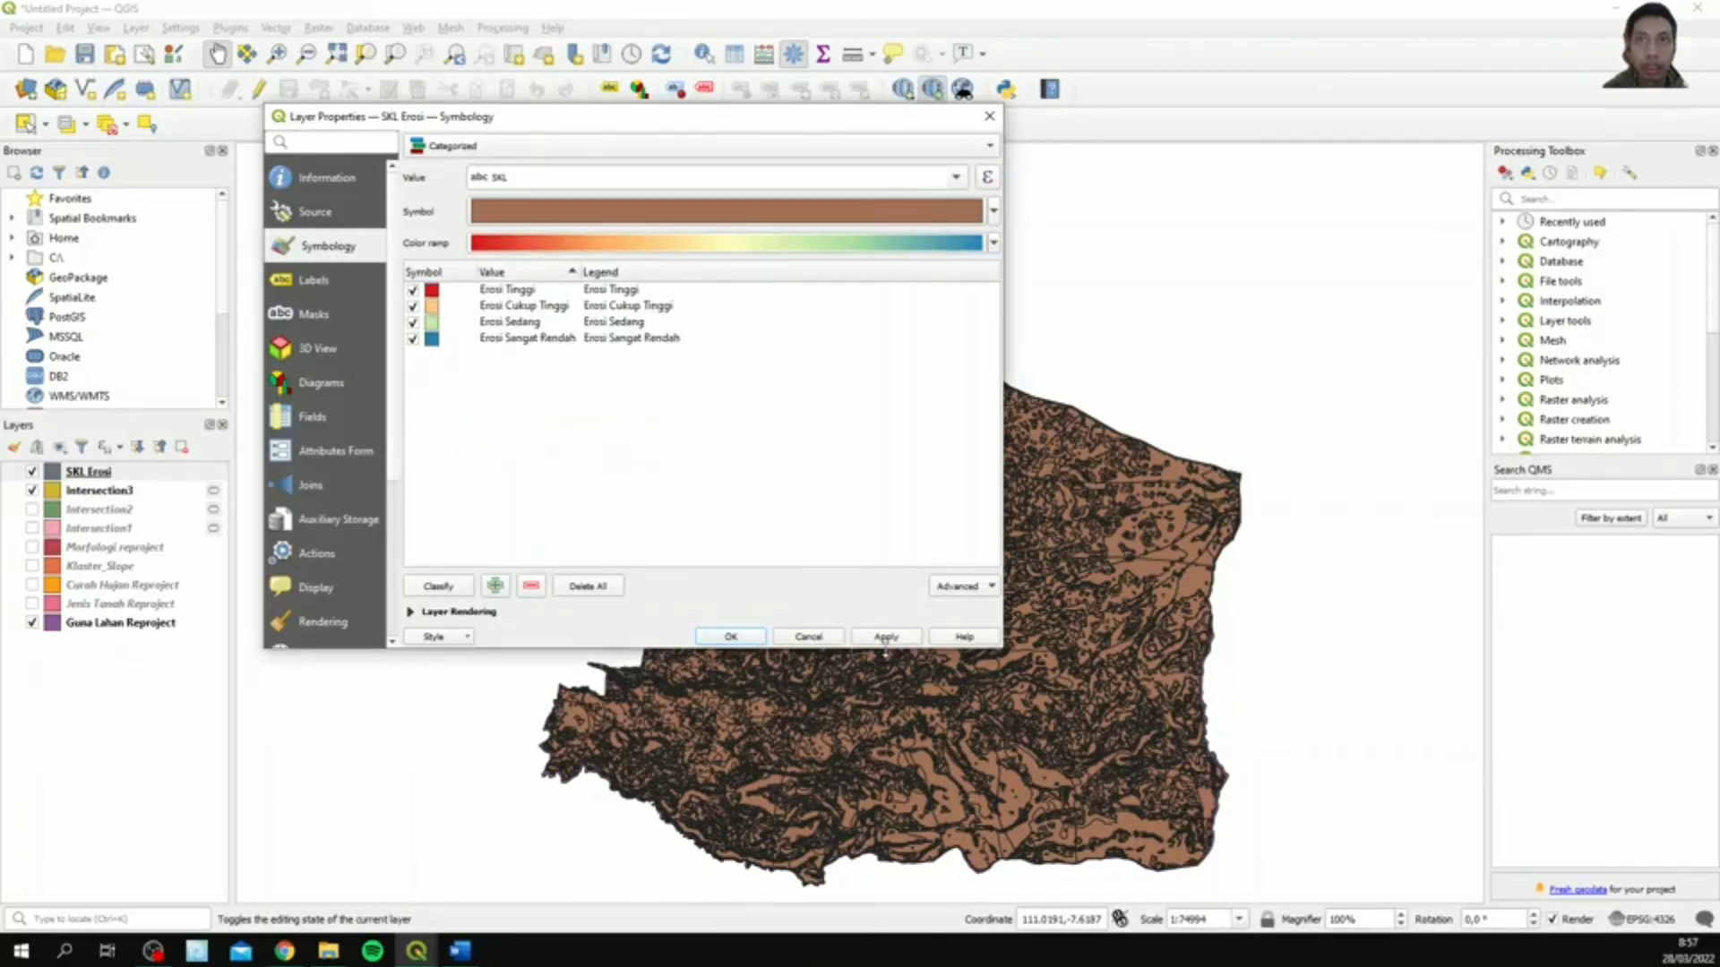
click(884, 637)
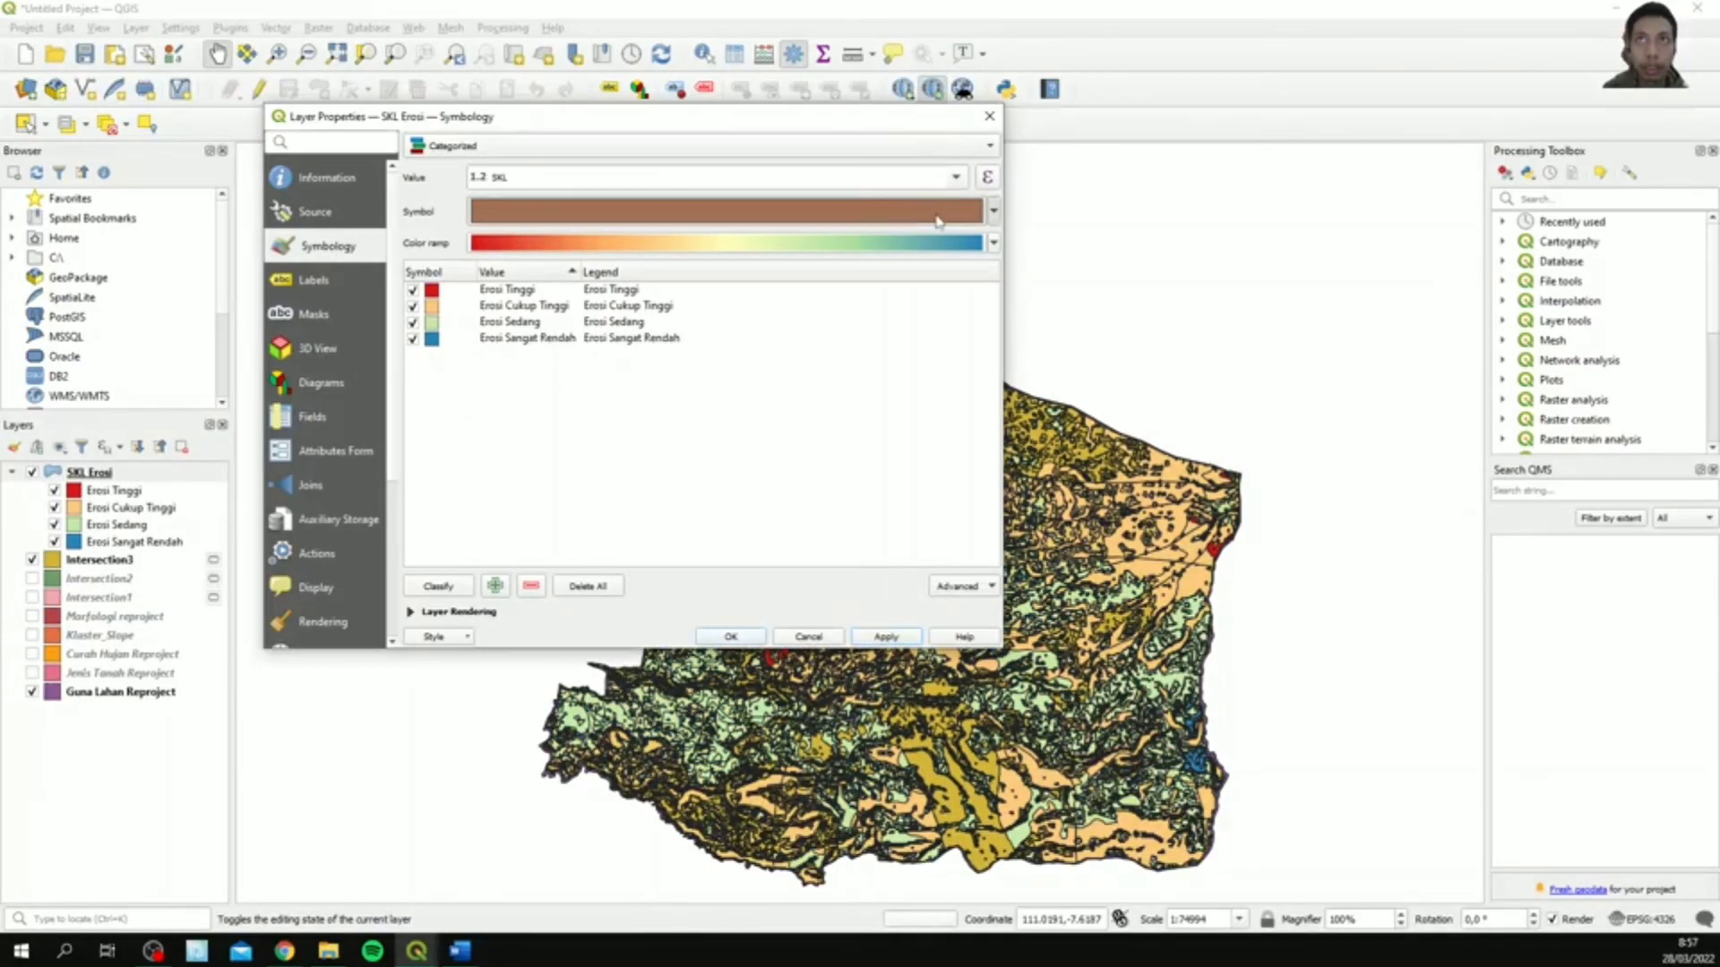
- Remove the stroke from the class symbols' simple fill, then apply the symbology and close the layer properties
click(940, 212)
click(1120, 320)
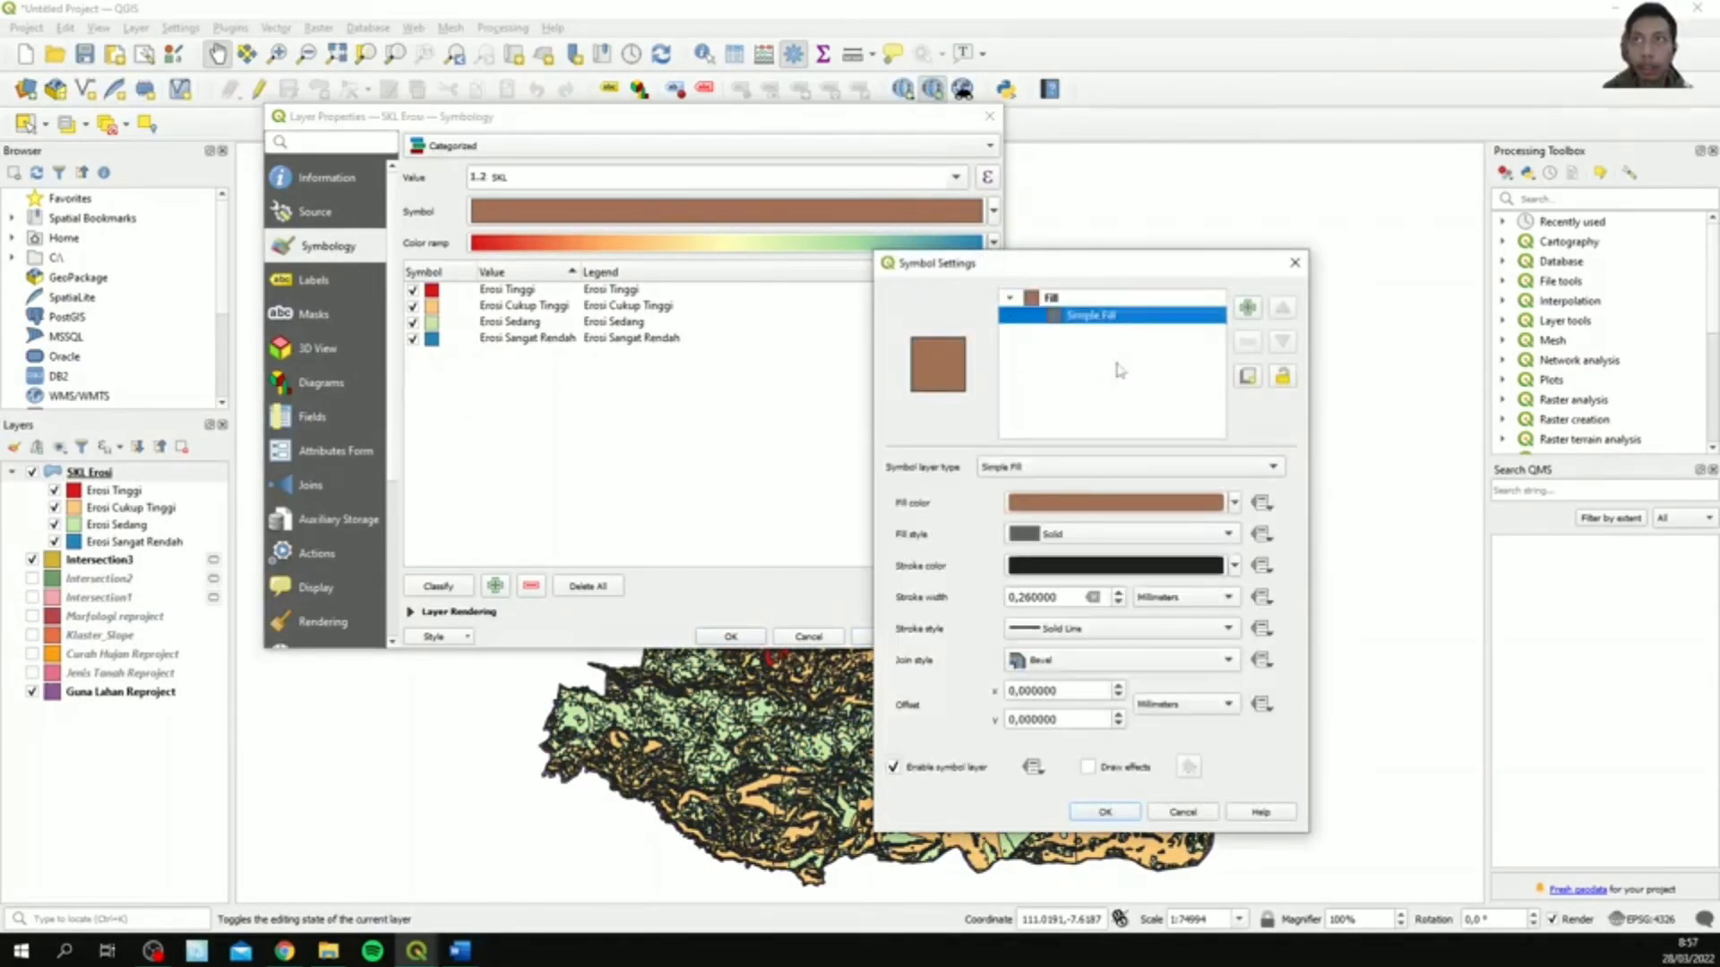
click(1149, 627)
click(1120, 683)
click(1108, 812)
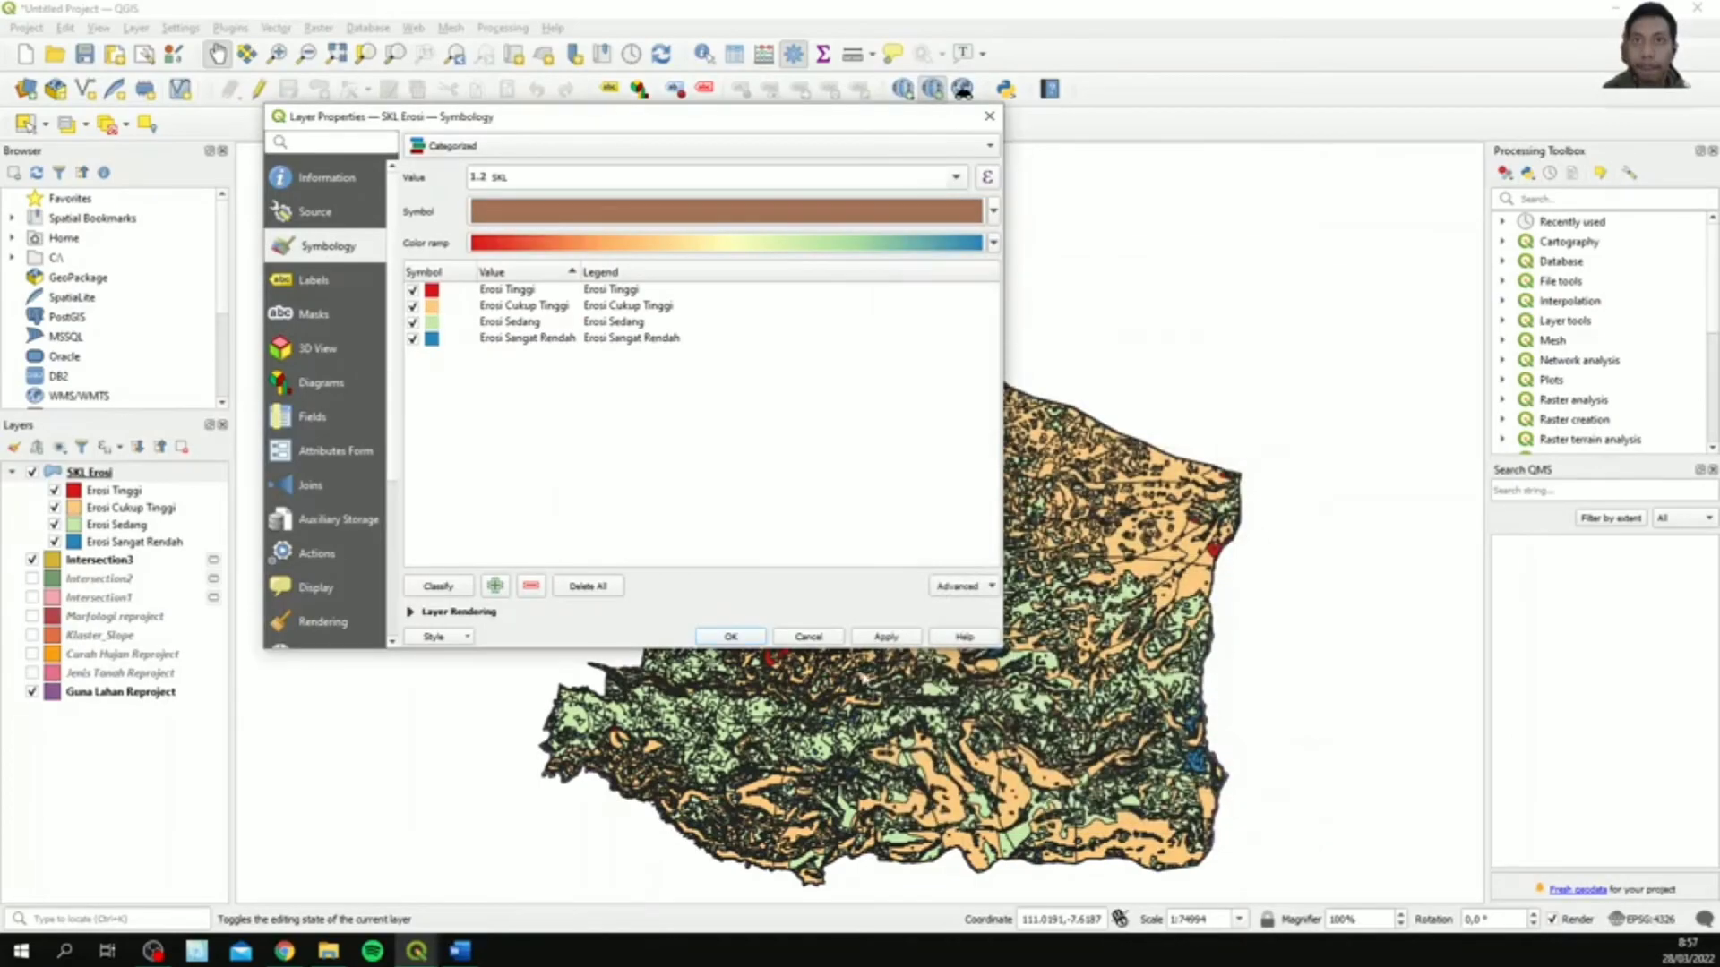
click(886, 636)
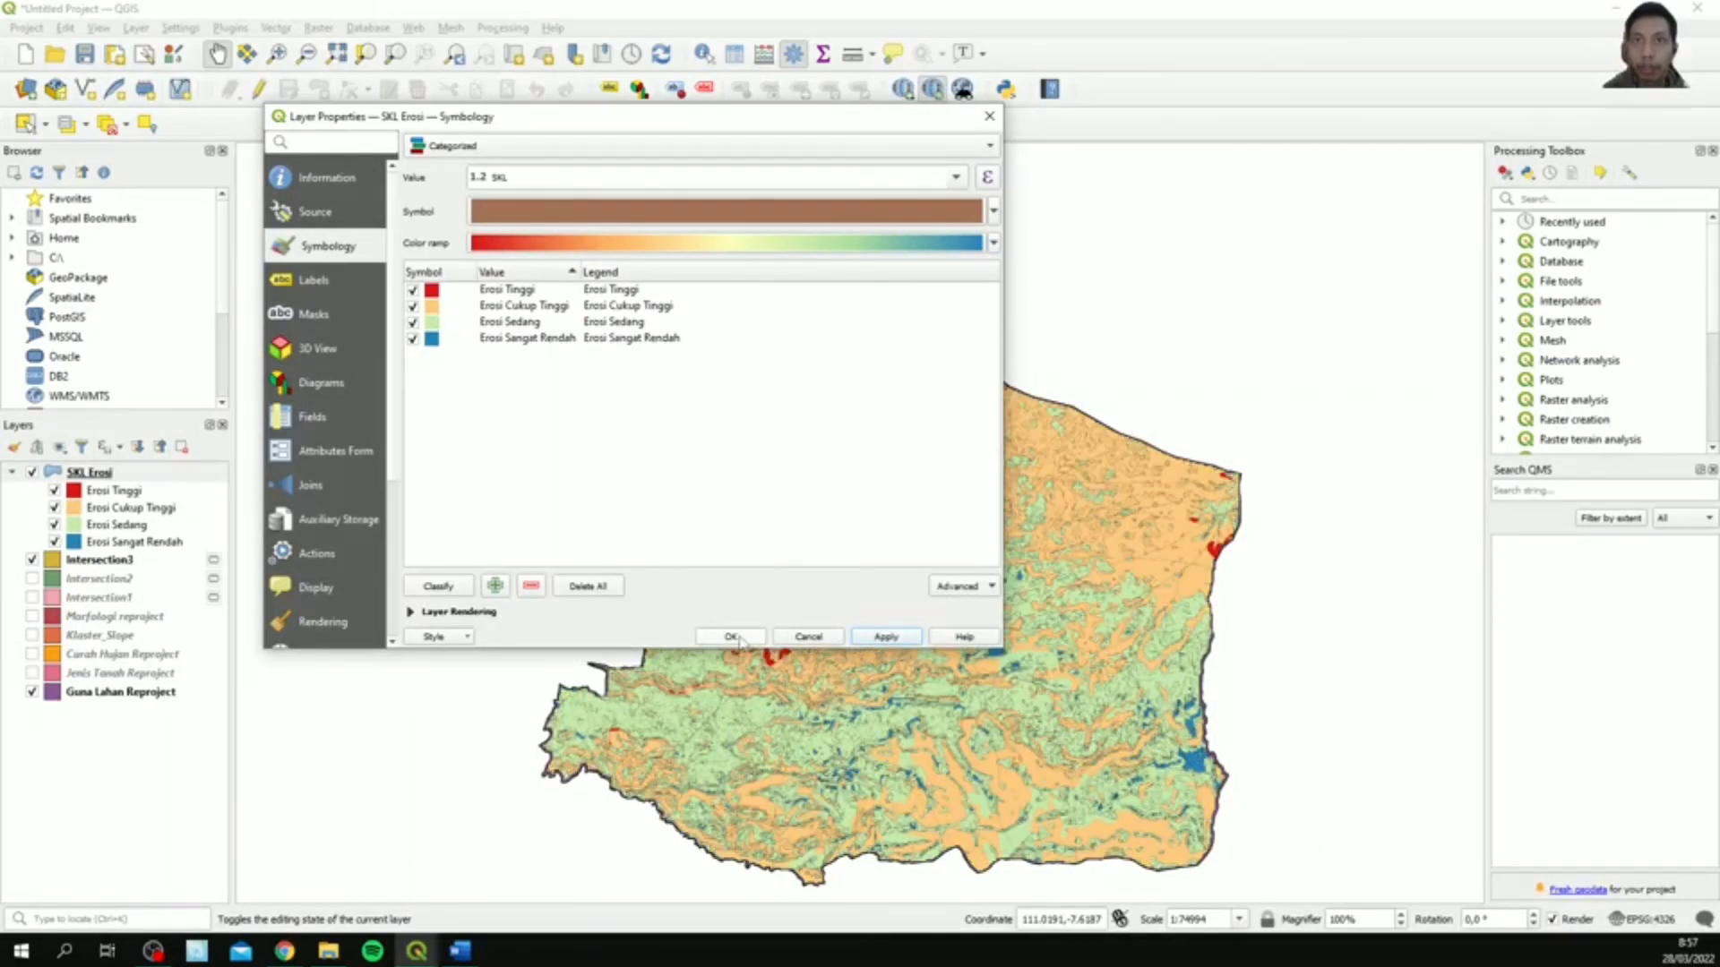
click(732, 637)
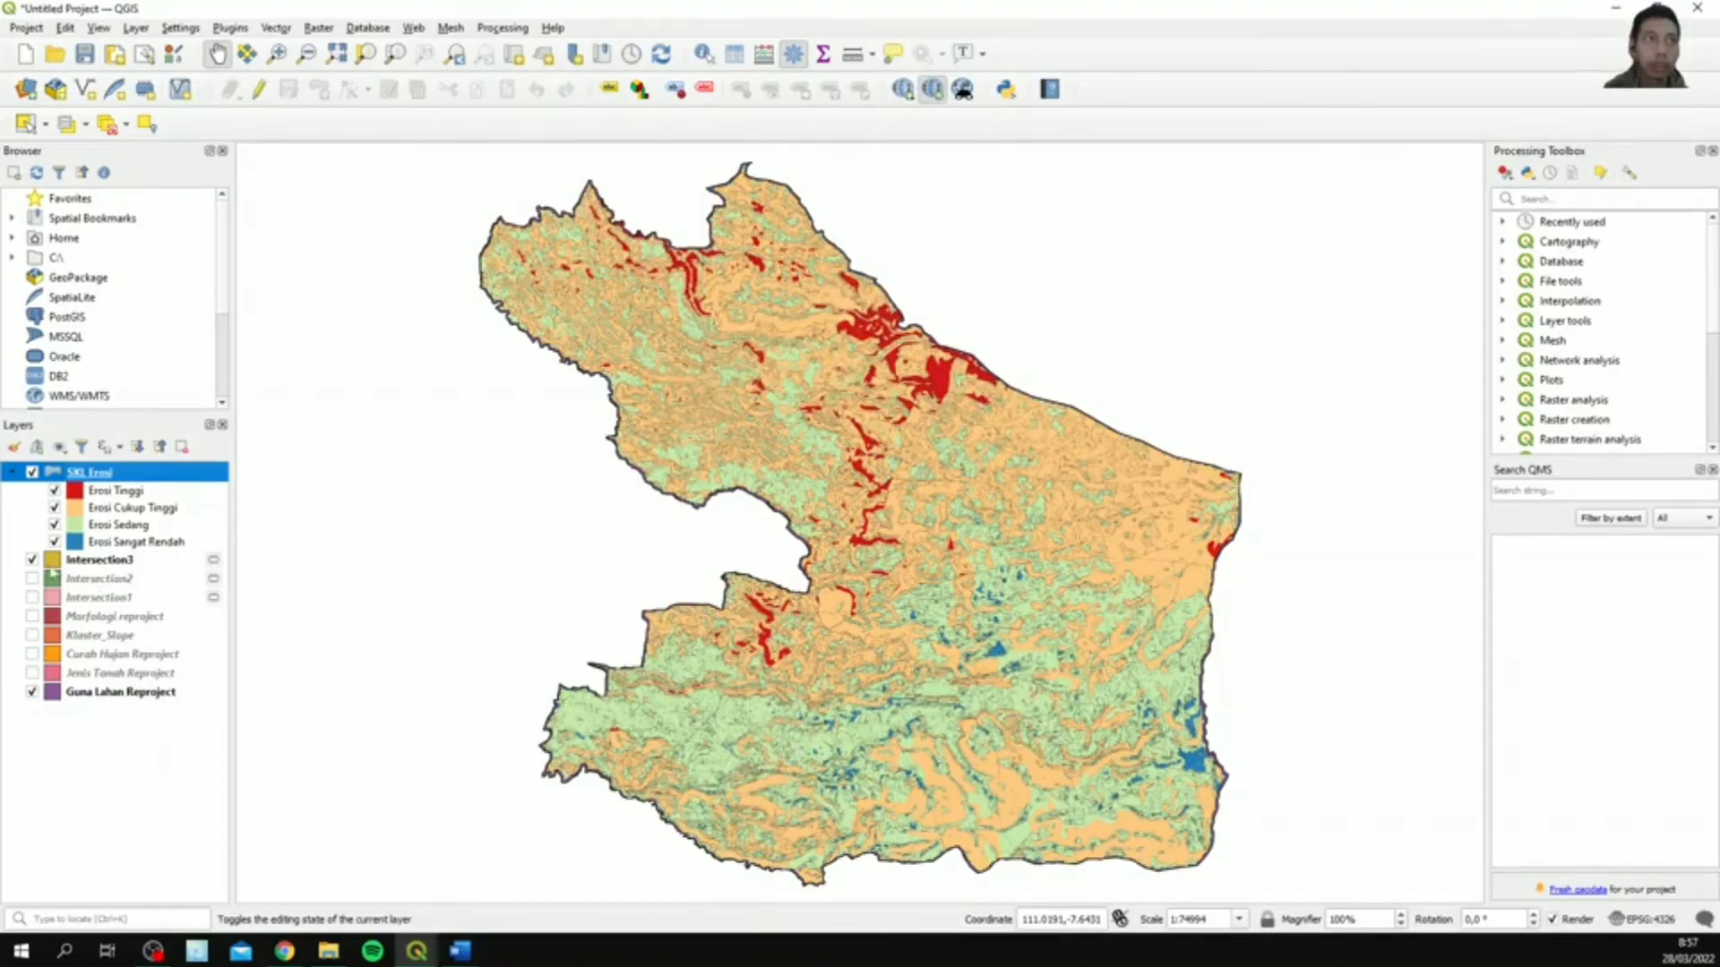
- Hide the Intersection3 and Guna Lahan Reproject layers so only SKL Erosi is drawn, and clear the layer selection
click(32, 560)
click(32, 692)
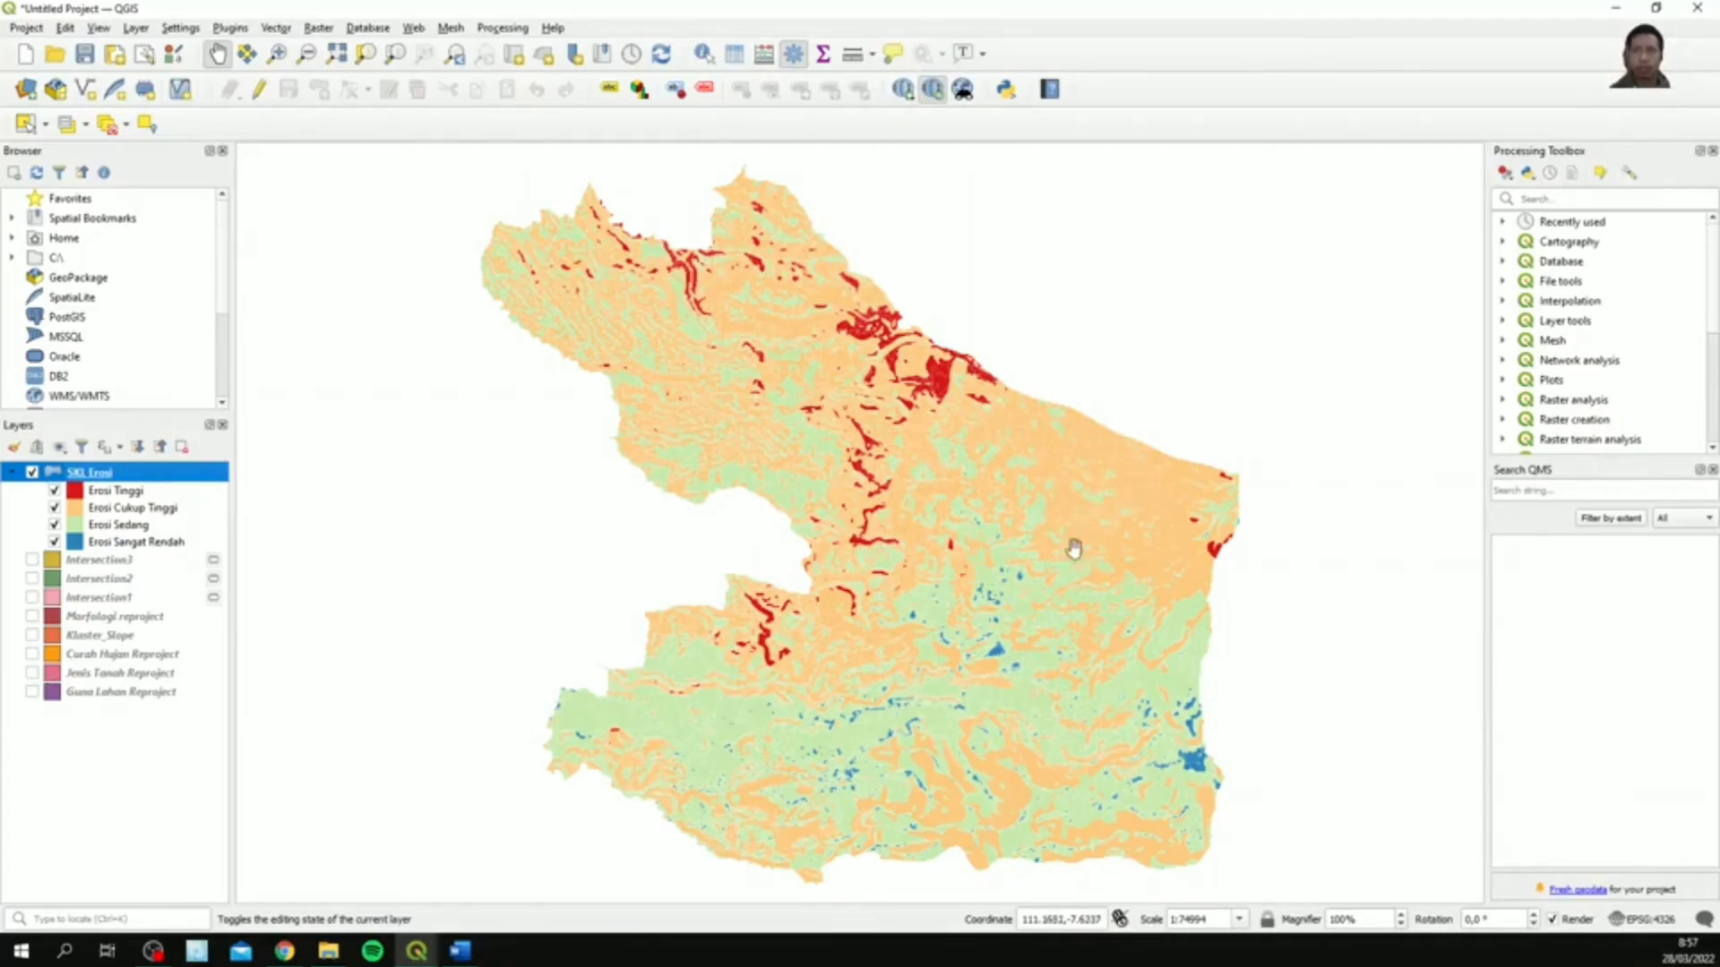
click(89, 801)
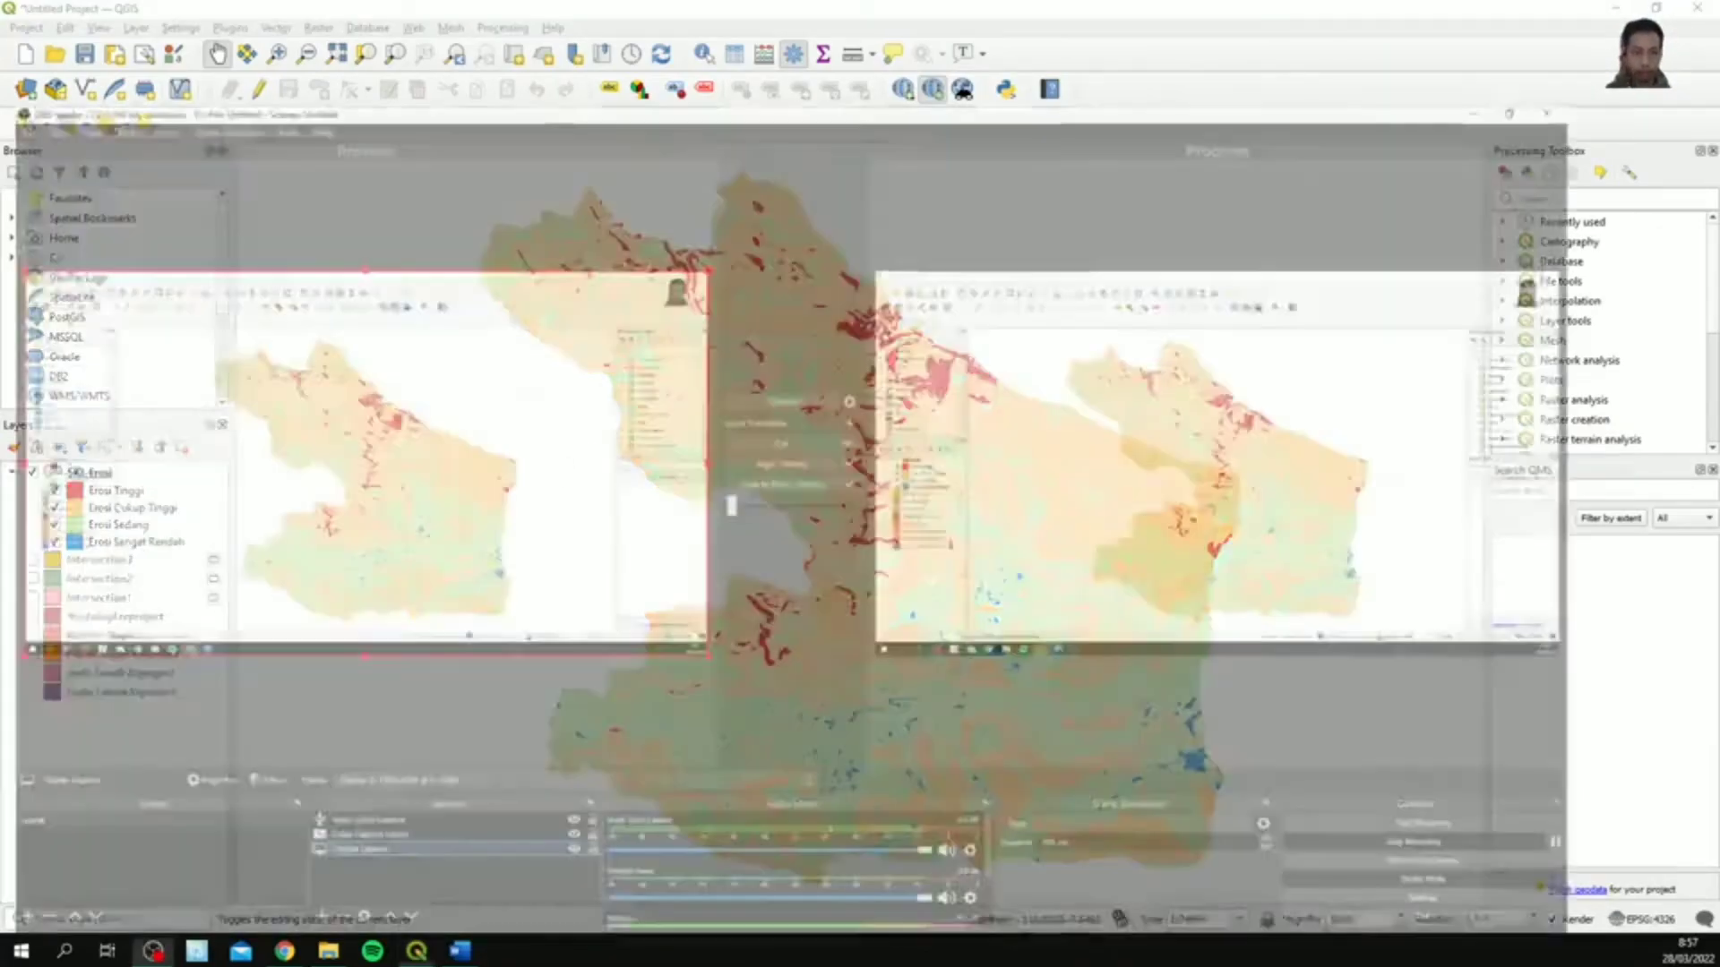